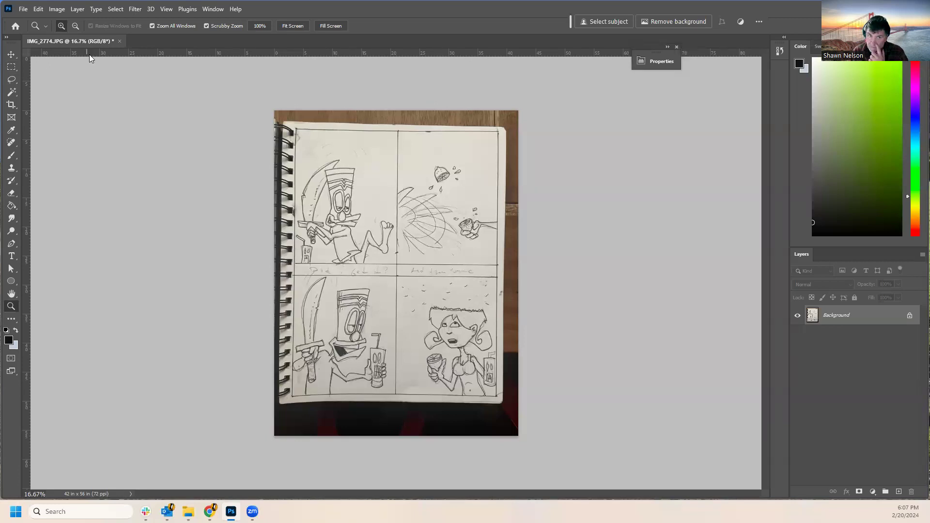
{"action": "left_click", "coordinate": [61, 13]}
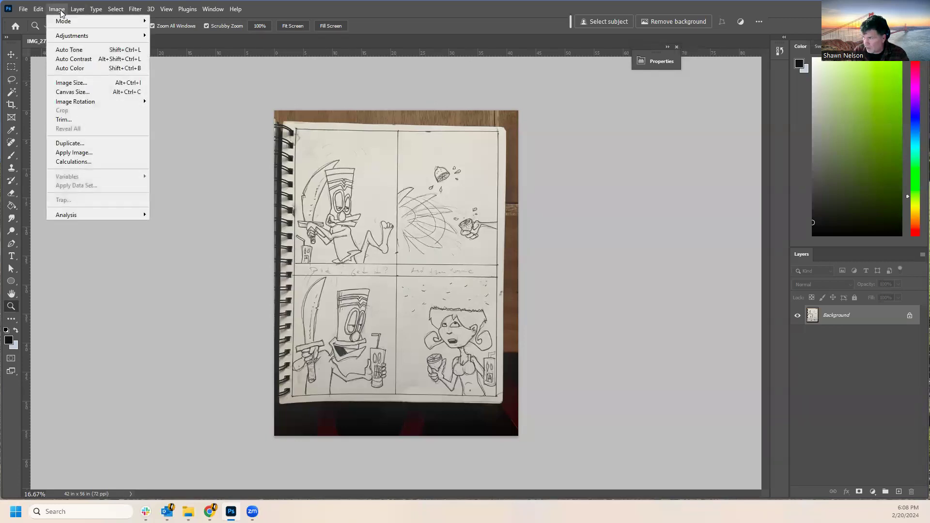
{"action": "mouse_move", "coordinate": [62, 36]}
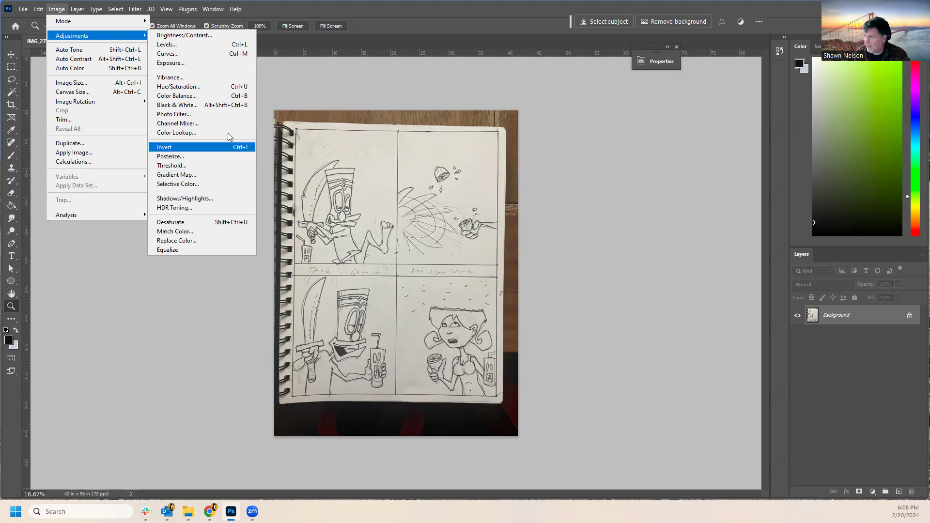
{"action": "left_click", "coordinate": [412, 30]}
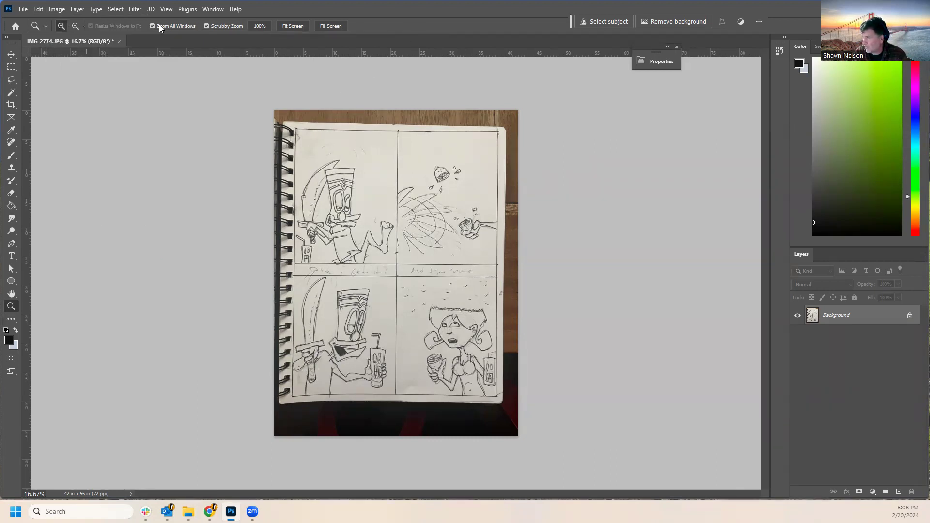
Show the Adjustments panel and place it beside the sketchbook photo so that the drawing stays uncovered.
{"action": "left_click", "coordinate": [213, 8]}
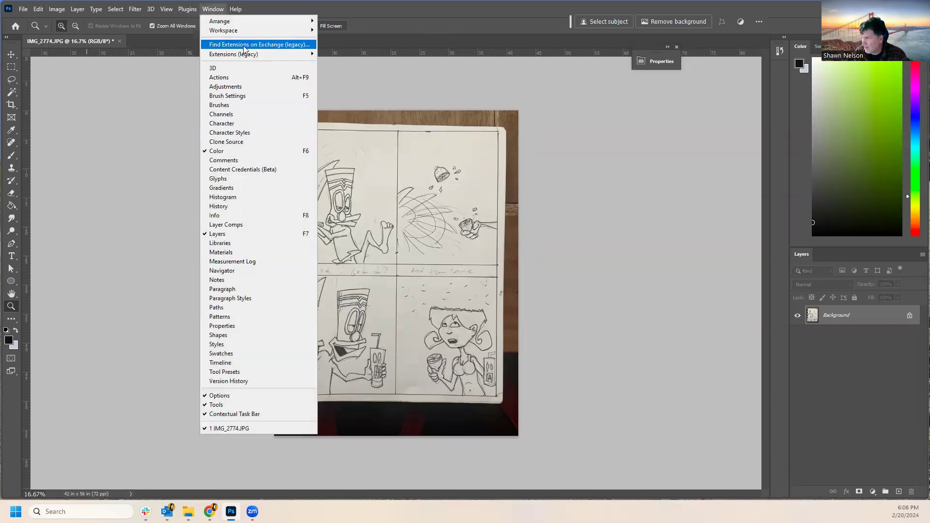
{"action": "left_click", "coordinate": [222, 87]}
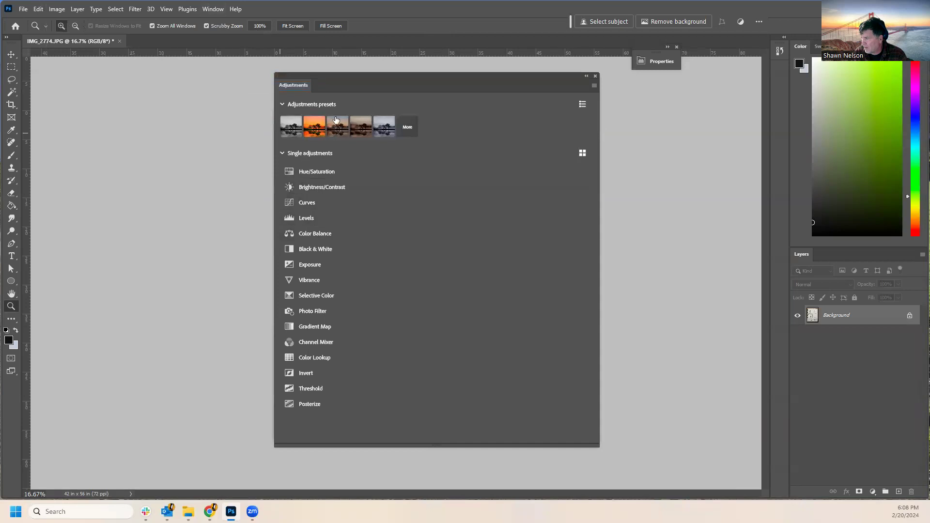
{"action": "left_click_drag", "start_coordinate": [381, 84], "coordinate": [638, 103]}
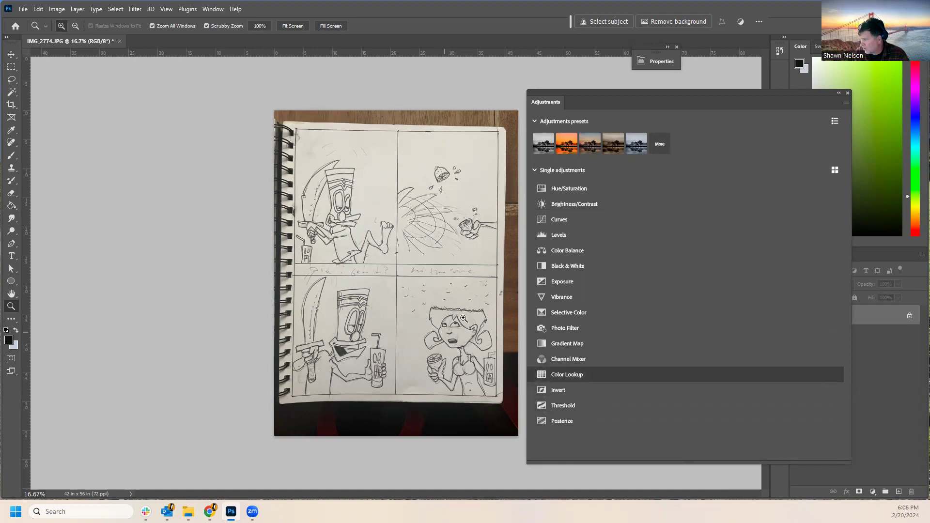
{"action": "left_click", "coordinate": [416, 274]}
{"action": "left_click", "coordinate": [416, 274], "text": "alt"}
{"action": "left_click", "coordinate": [416, 274]}
{"action": "left_click", "coordinate": [416, 273]}
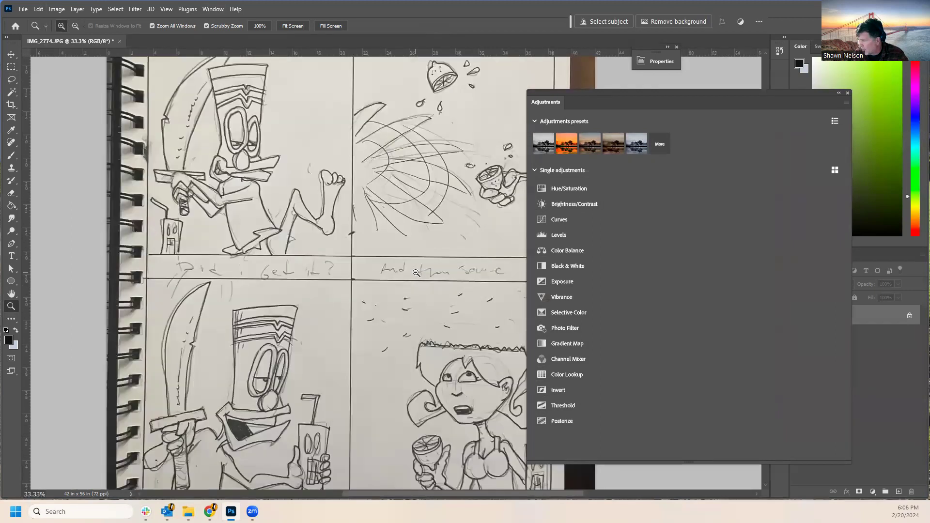
{"action": "left_click", "coordinate": [416, 273], "text": "alt"}
{"action": "left_click", "coordinate": [416, 274], "text": "alt"}
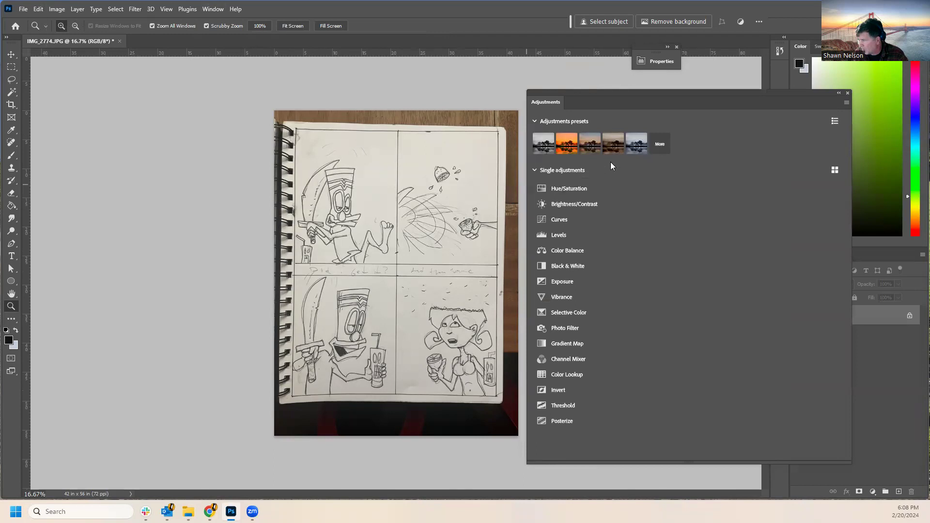
{"action": "left_click_drag", "start_coordinate": [661, 100], "coordinate": [684, 104]}
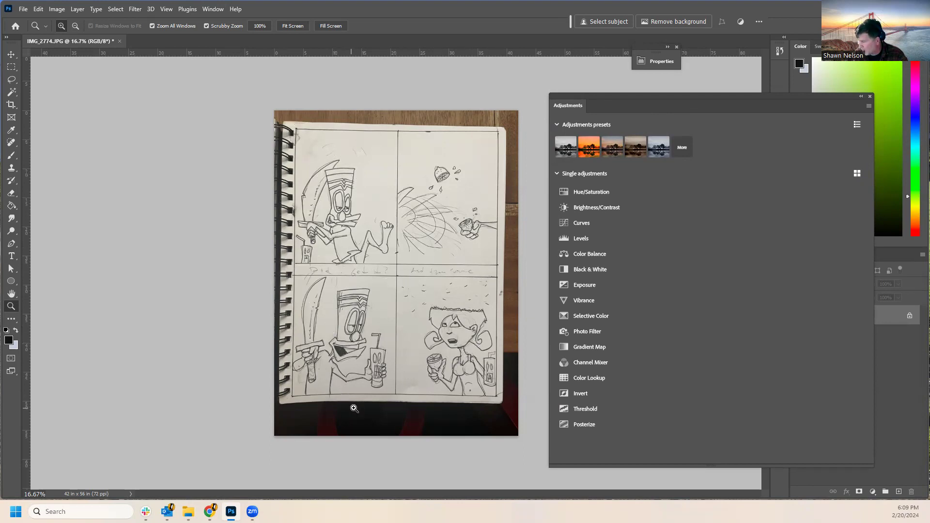
Open Cartoon_694.png from the Finished Art 2024 folder and move the Adjustments panel off the comic strip.
{"action": "left_click", "coordinate": [22, 9]}
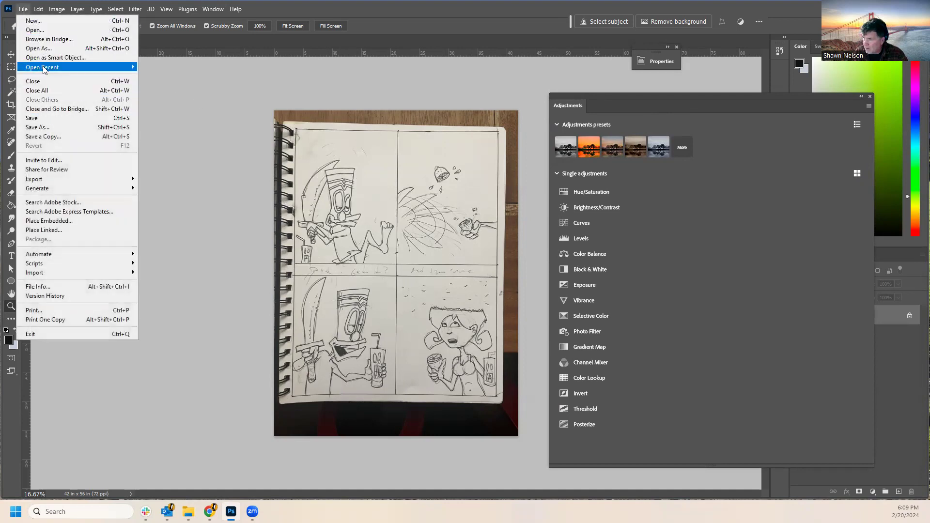
{"action": "mouse_move", "coordinate": [45, 68]}
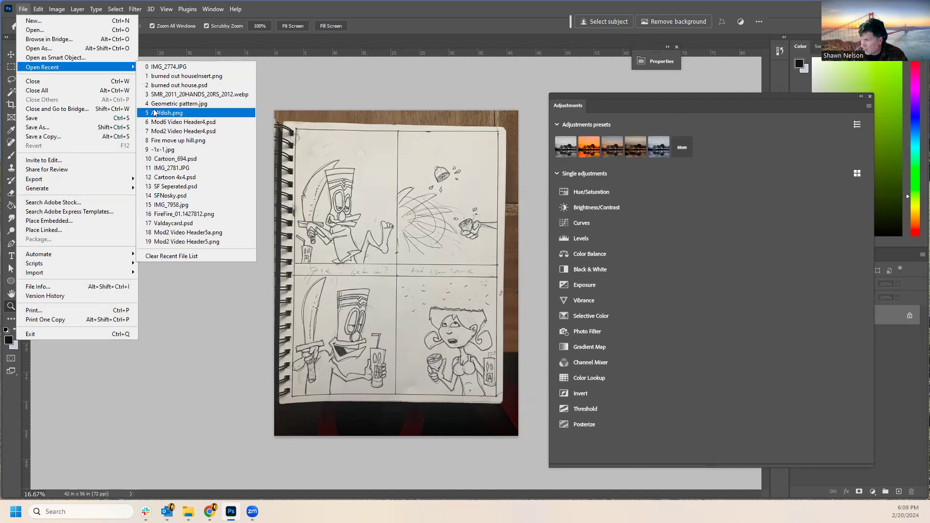
{"action": "left_click", "coordinate": [46, 30]}
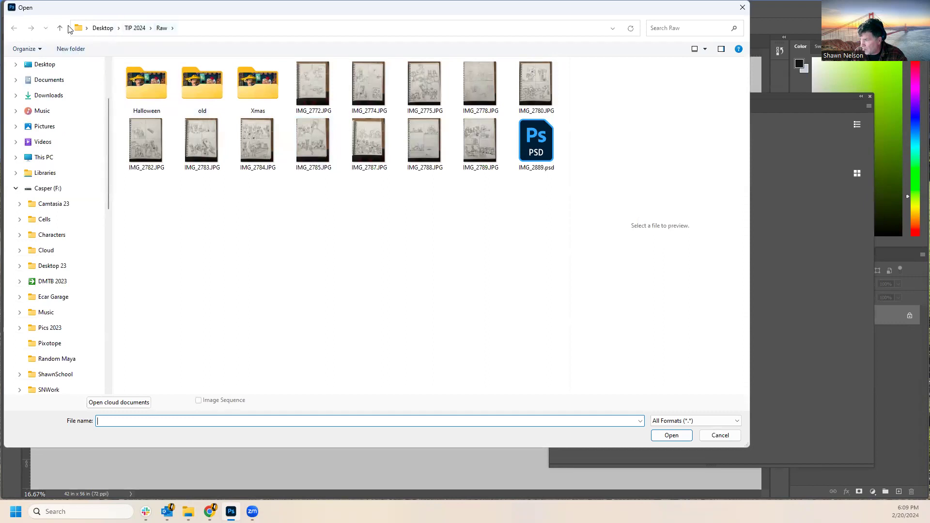
{"action": "left_click", "coordinate": [60, 28]}
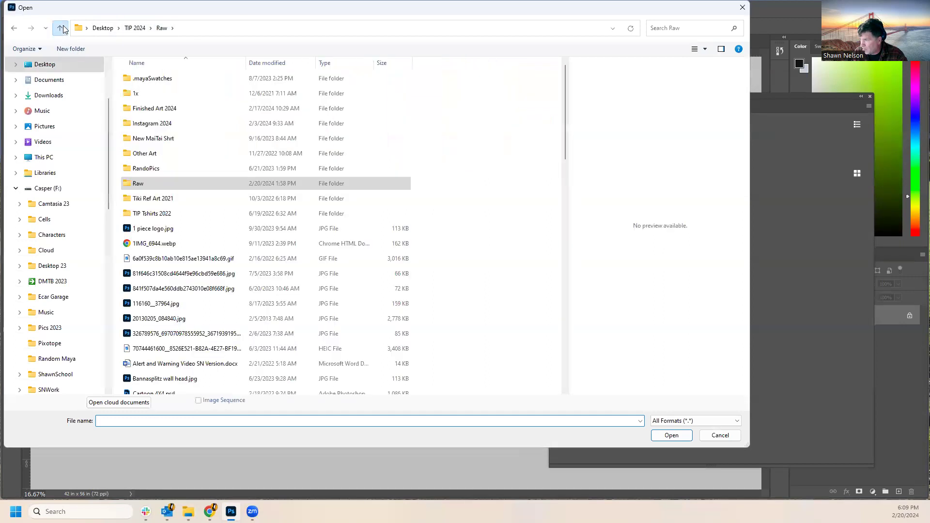
{"action": "left_click", "coordinate": [152, 113]}
{"action": "double_click", "coordinate": [151, 113]}
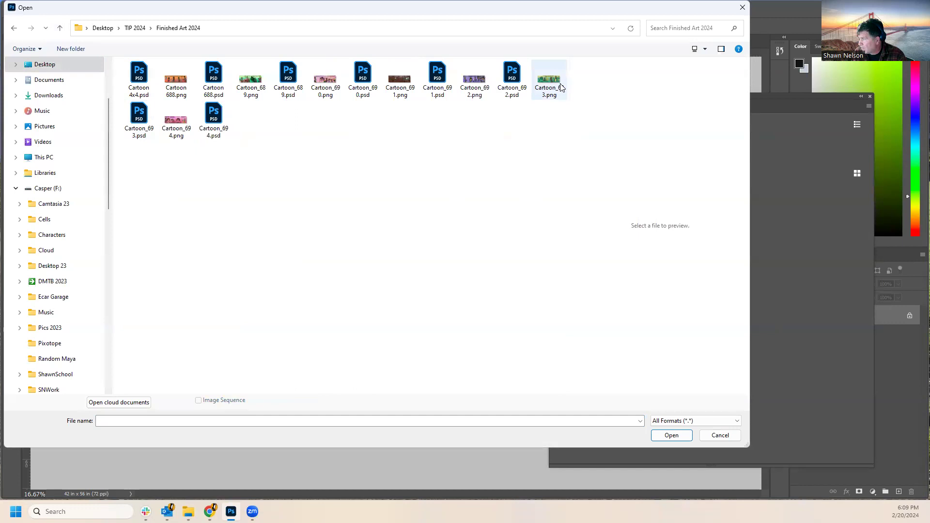
{"action": "left_click", "coordinate": [177, 125]}
{"action": "double_click", "coordinate": [177, 124]}
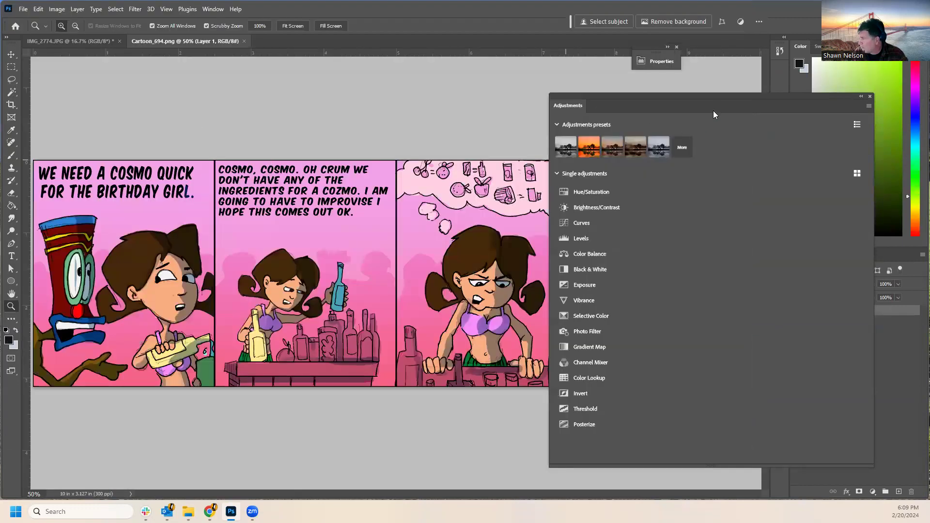
{"action": "left_click_drag", "start_coordinate": [720, 96], "coordinate": [462, 211]}
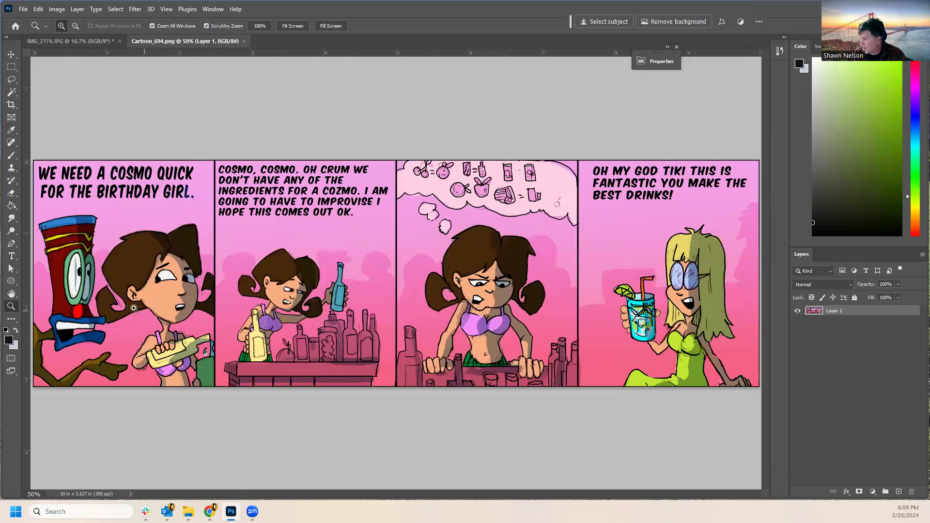
{"action": "left_click", "coordinate": [309, 309], "text": "alt"}
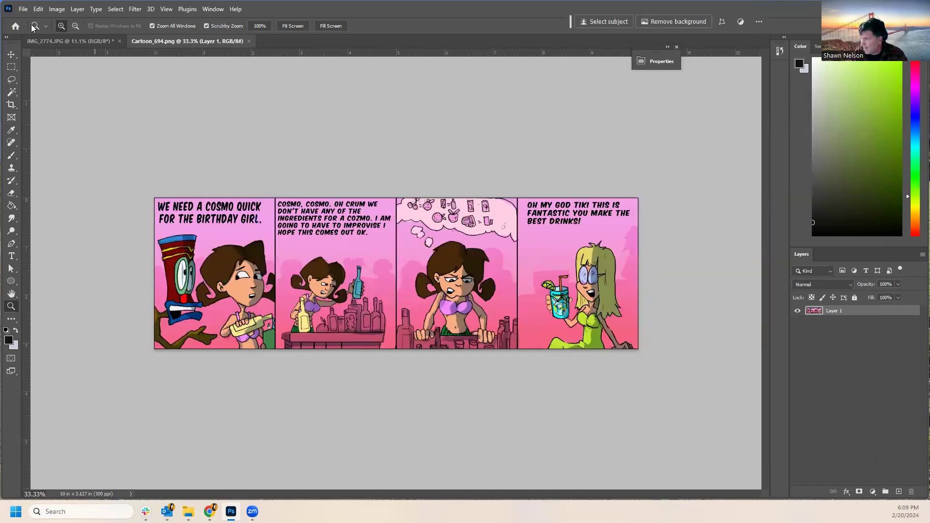
Compare the four-panel pencil sketch in IMG_2774.JPG with the finished comic strip in Cartoon_694.png.
{"action": "left_click", "coordinate": [49, 40]}
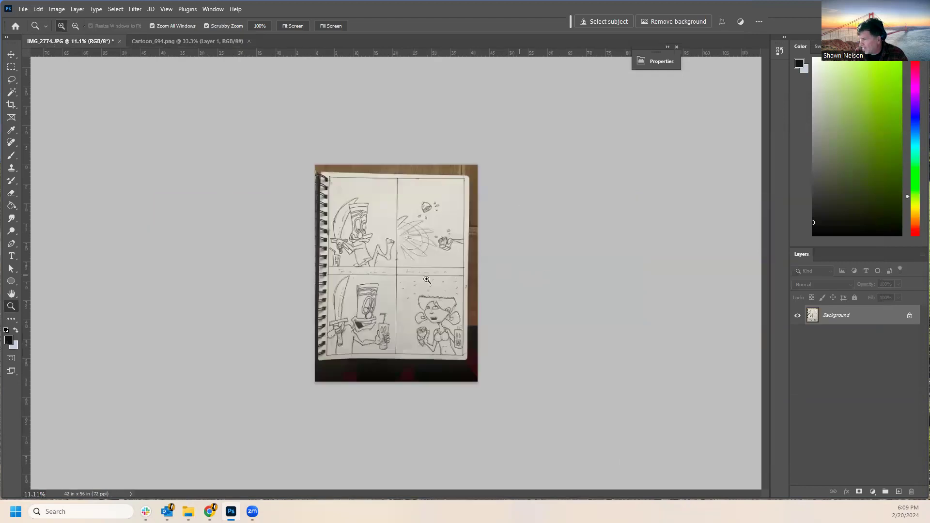
{"action": "left_click", "coordinate": [390, 304]}
{"action": "left_click", "coordinate": [408, 305]}
{"action": "left_click", "coordinate": [408, 306]}
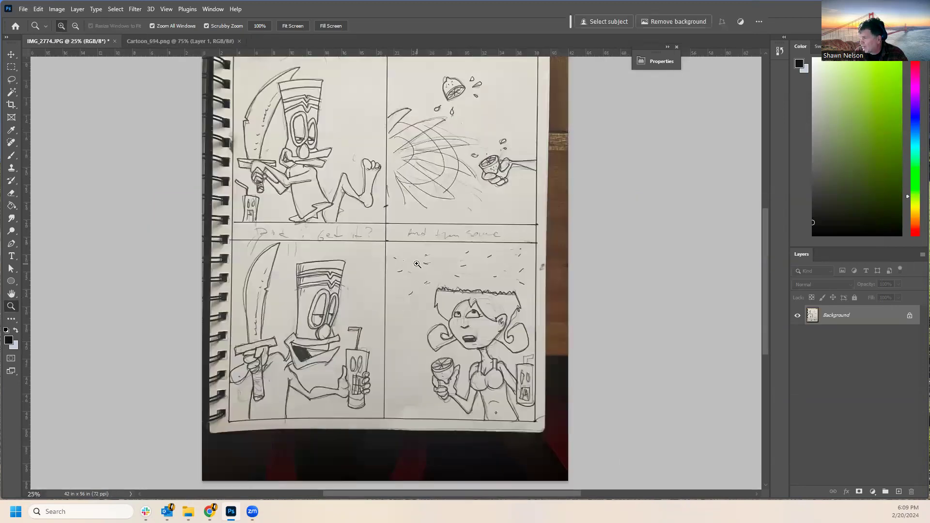
{"action": "left_click", "coordinate": [417, 263], "text": "alt"}
{"action": "left_click", "coordinate": [397, 281], "text": "alt"}
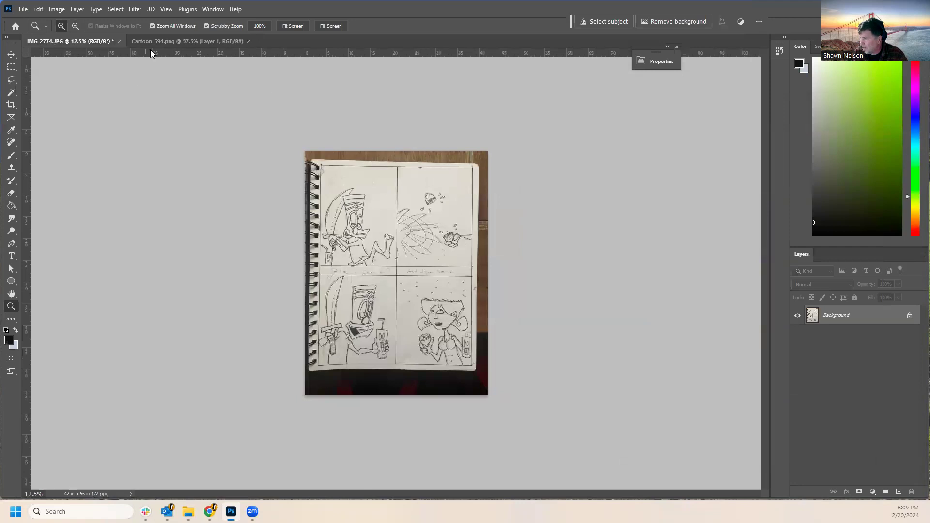
{"action": "left_click", "coordinate": [165, 40]}
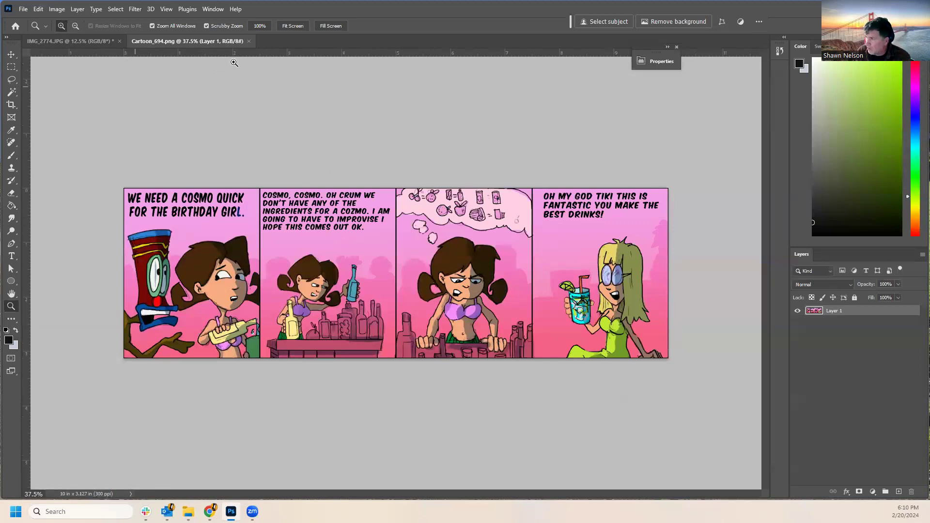
Open the layered file Cartoon_694.psd from the Finished Art 2024 folder.
{"action": "left_click", "coordinate": [19, 10]}
{"action": "left_click", "coordinate": [27, 31]}
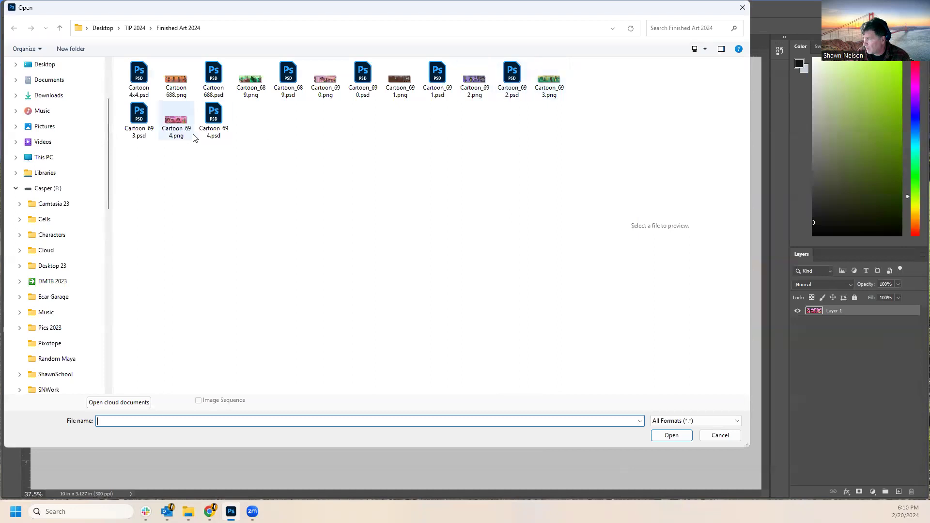
{"action": "double_click", "coordinate": [213, 120]}
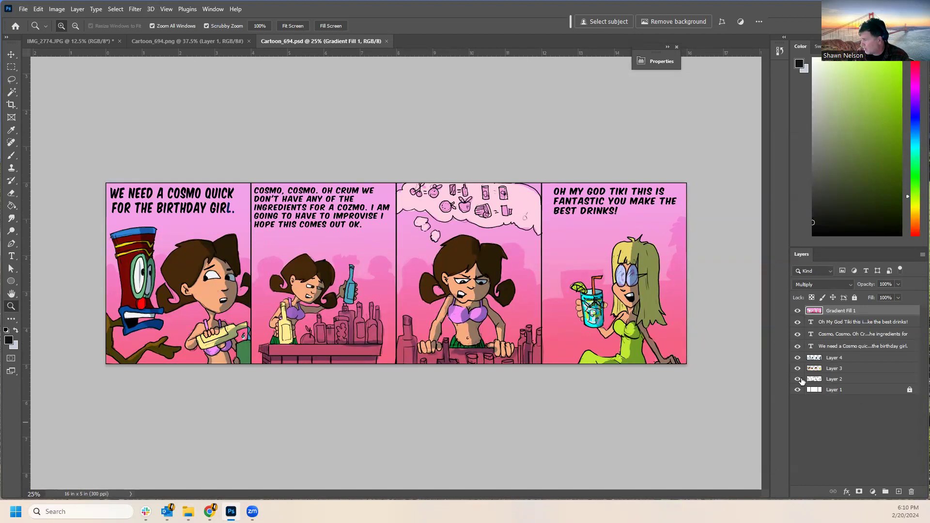
Hide every layer above Layer 1 in Cartoon_694.psd and compare the bare panel borders with the flattened PNG strip.
{"action": "left_click_drag", "start_coordinate": [795, 316], "coordinate": [786, 396]}
{"action": "left_click", "coordinate": [797, 389]}
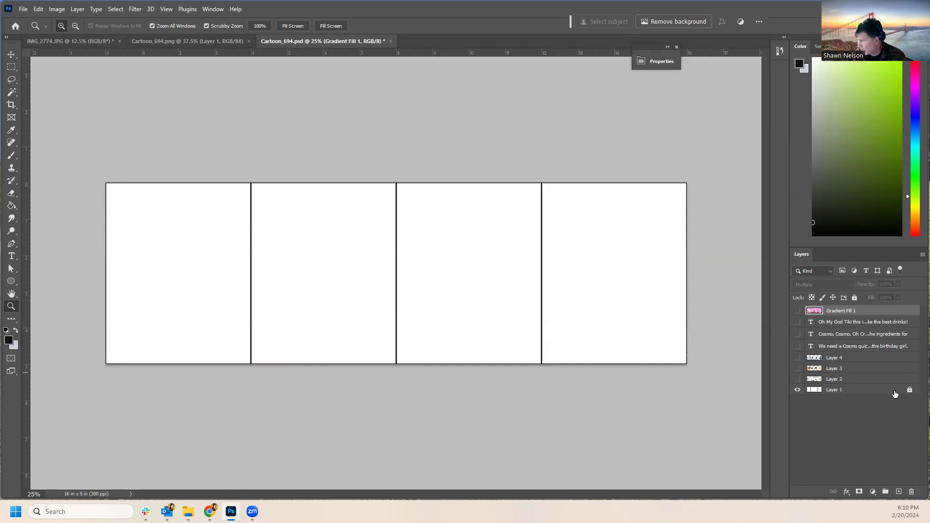
{"action": "left_click", "coordinate": [211, 41]}
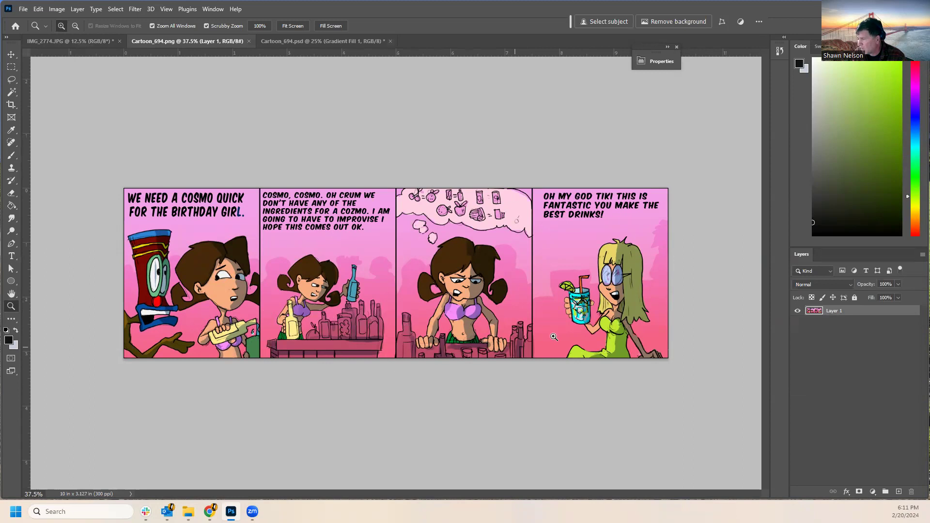
{"action": "left_click", "coordinate": [288, 40]}
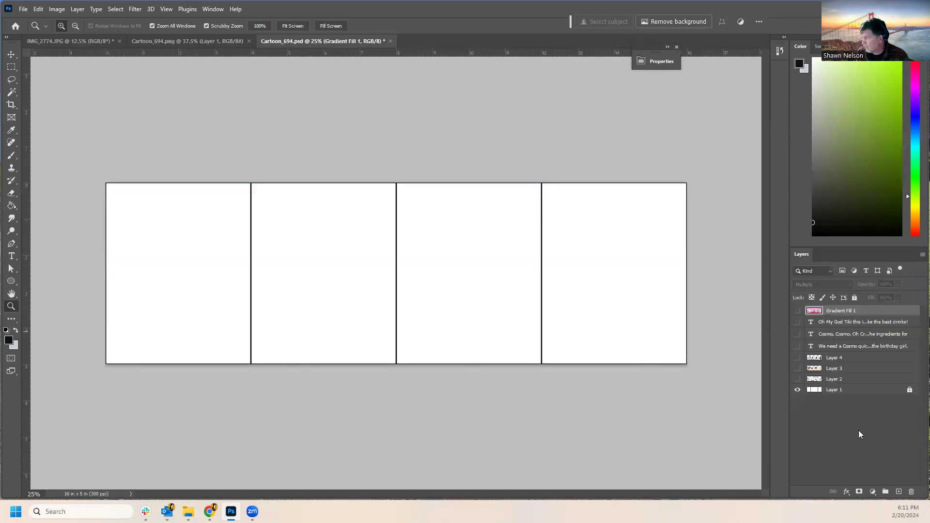
Show the Layer 2 line art in Cartoon_694.psd and compare its linework with the pencil sketch in IMG_2774.JPG.
{"action": "left_click", "coordinate": [797, 378]}
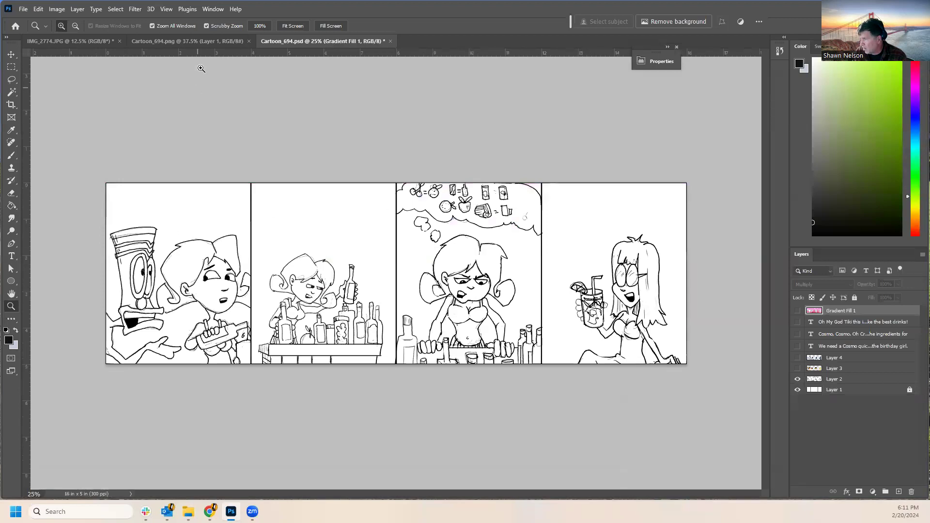
{"action": "left_click", "coordinate": [60, 40]}
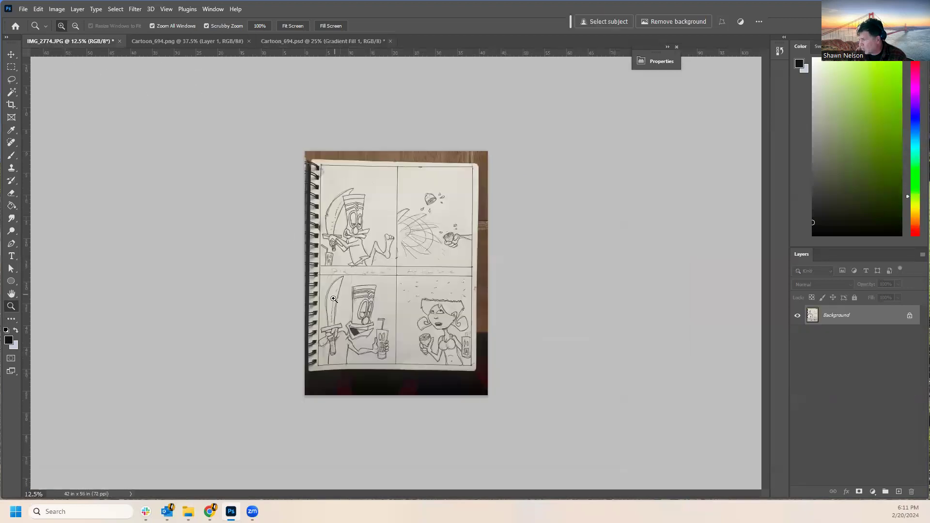
{"action": "left_click", "coordinate": [389, 320]}
{"action": "left_click", "coordinate": [388, 322]}
{"action": "left_click", "coordinate": [387, 326]}
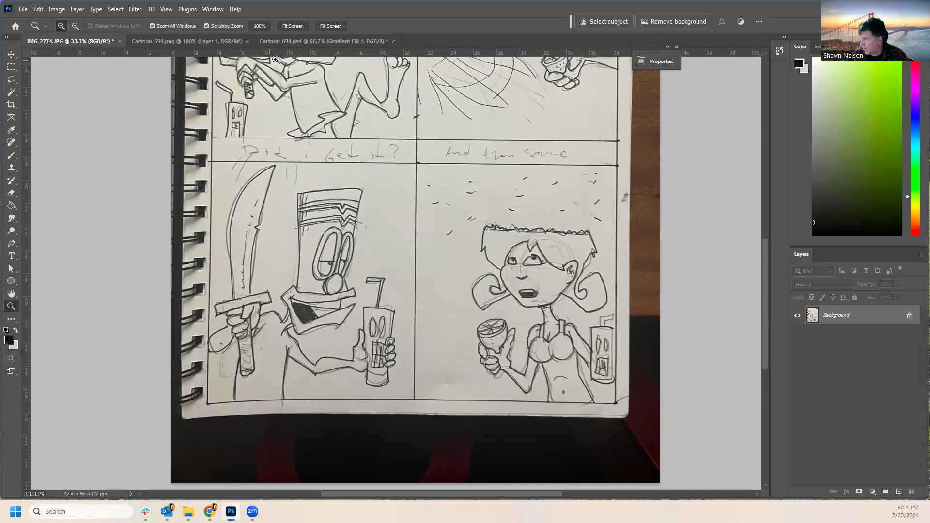
{"action": "left_click", "coordinate": [306, 41]}
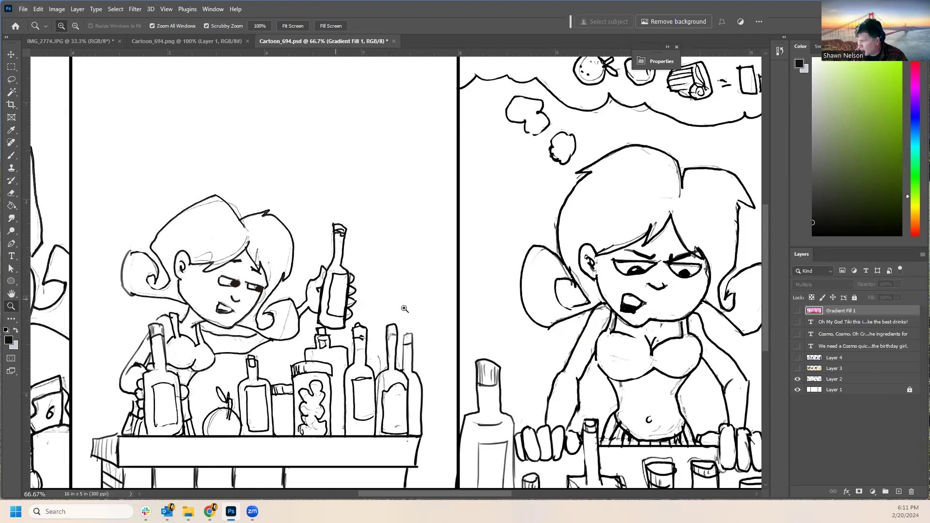
{"action": "left_click", "coordinate": [504, 323], "text": "alt"}
{"action": "left_click", "coordinate": [503, 323], "text": "alt"}
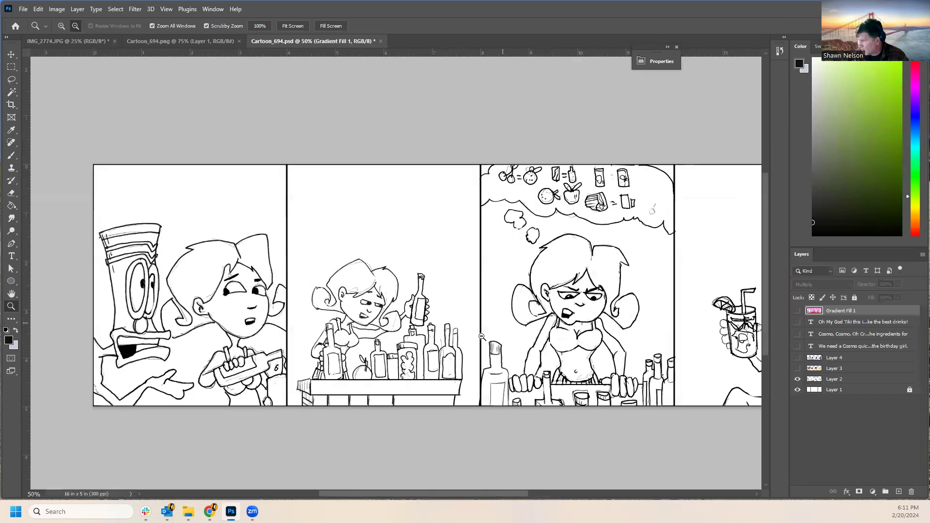
Show the Layer 3 flat colours, the Layer 4 shading and the Gradient Fill 1 background in Cartoon_694.psd.
{"action": "left_click", "coordinate": [797, 369]}
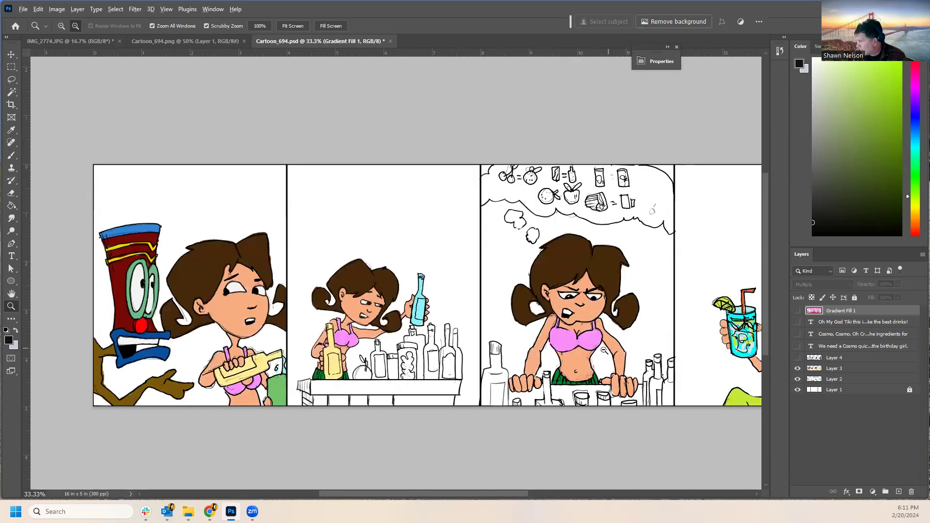
{"action": "left_click", "coordinate": [653, 339], "text": "alt"}
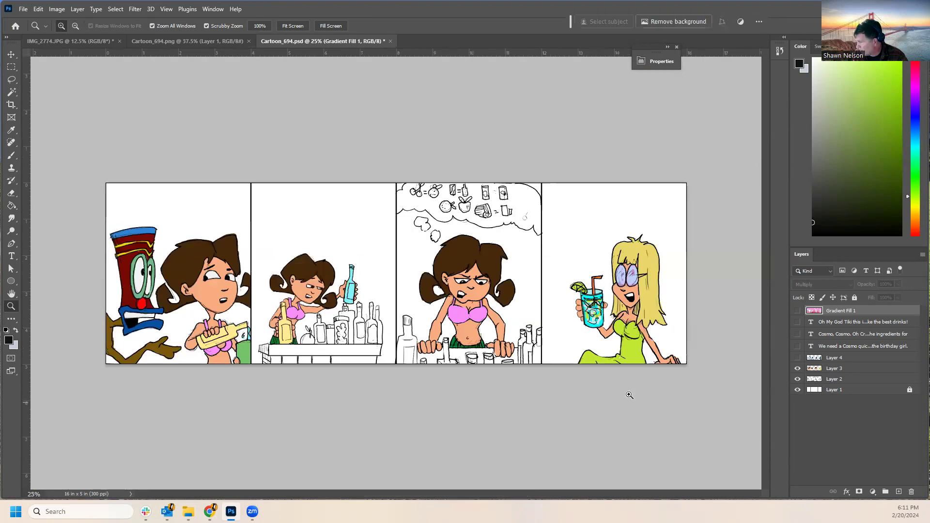
{"action": "left_click", "coordinate": [797, 358]}
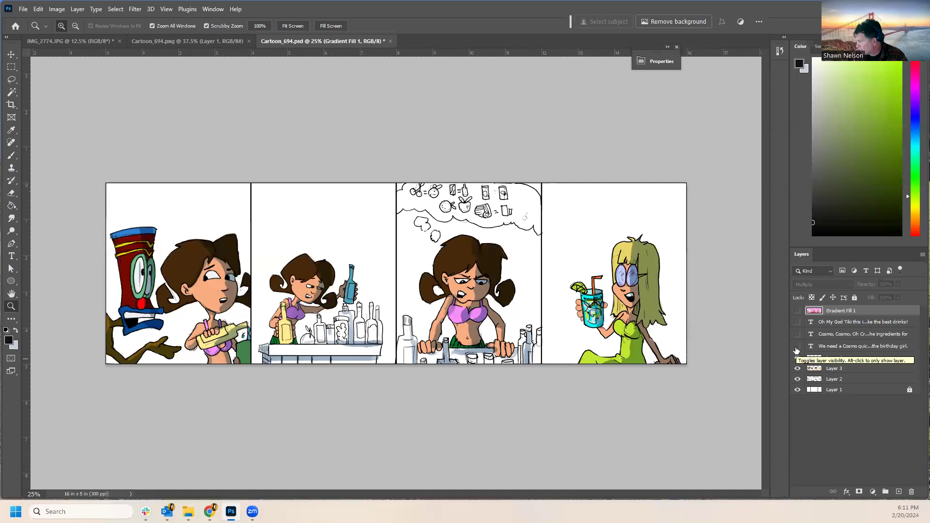
{"action": "left_click", "coordinate": [797, 311]}
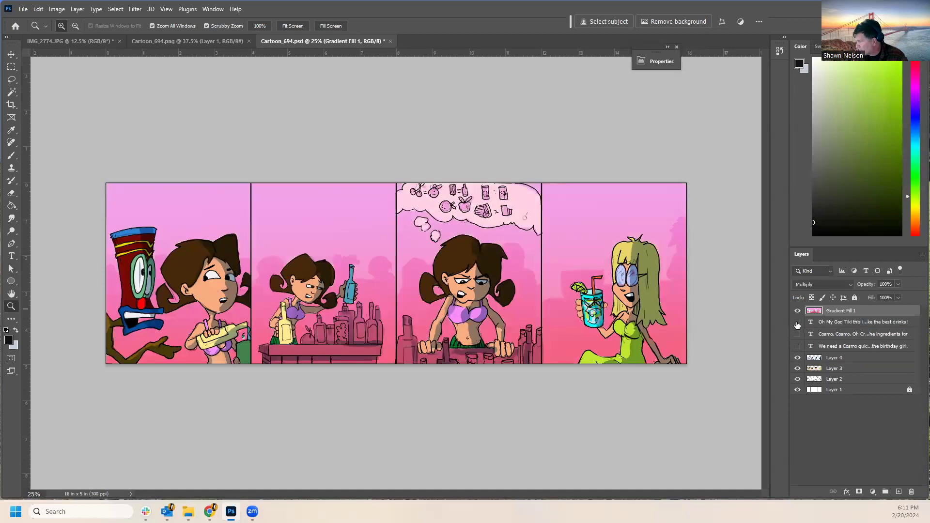
Show the three dialogue text layers over the first, second and fourth panels of the strip.
{"action": "left_click", "coordinate": [798, 323]}
{"action": "left_click", "coordinate": [797, 334]}
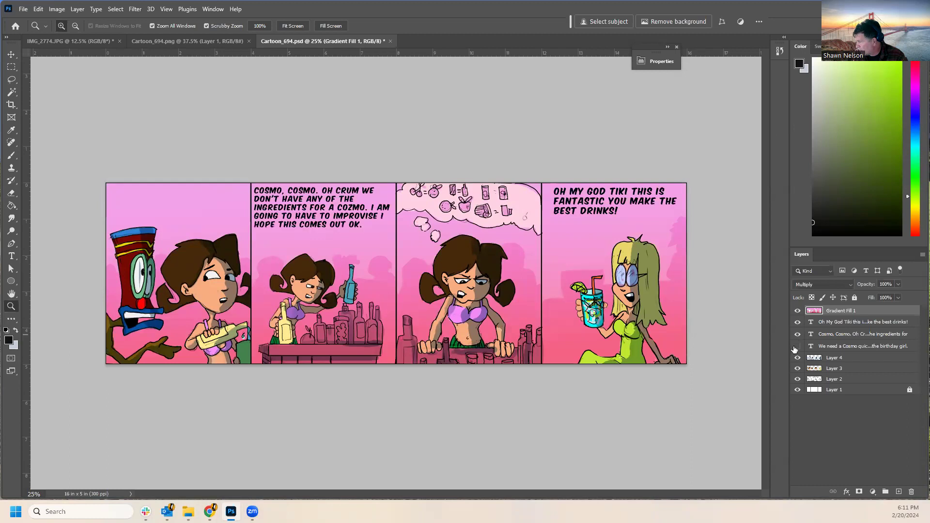
{"action": "left_click", "coordinate": [797, 346]}
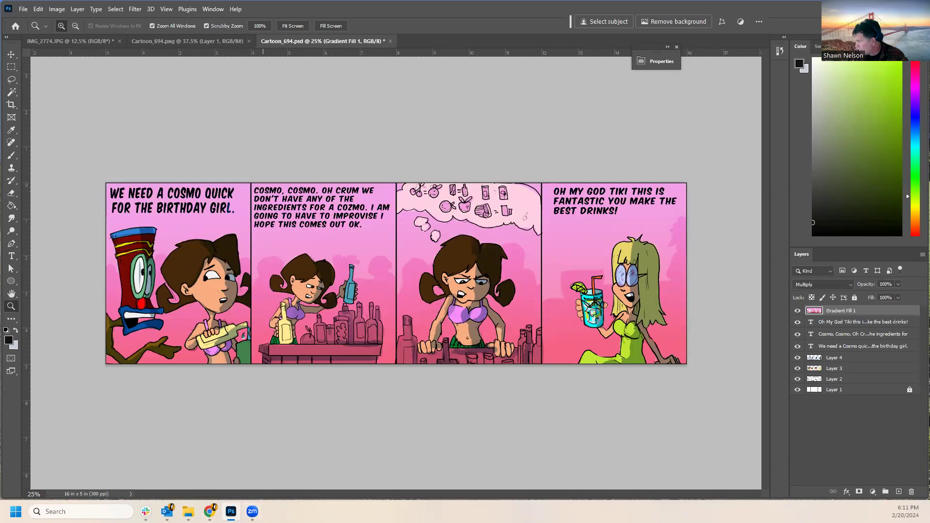
Close Cartoon_694.psd without saving its changes, and close Cartoon_694.png, leaving only the IMG_2774.JPG sketch open.
{"action": "left_click", "coordinate": [390, 41]}
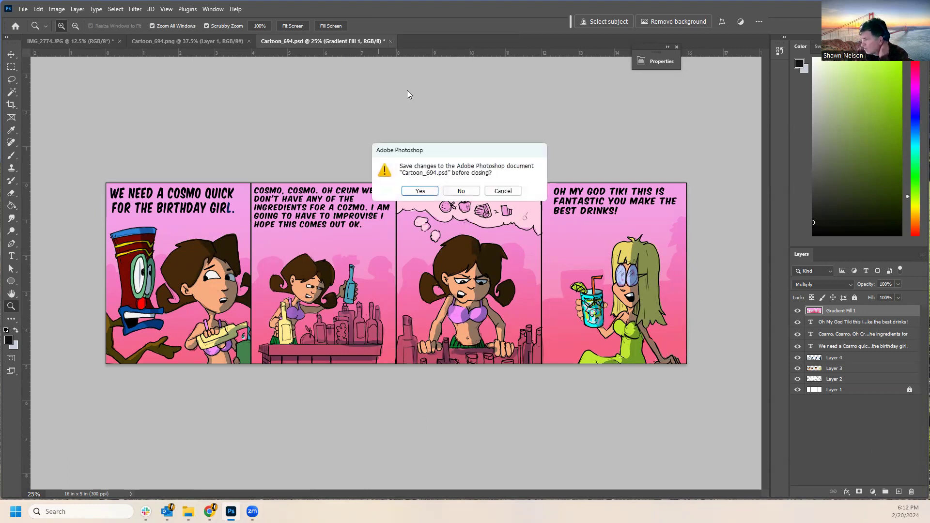
{"action": "left_click", "coordinate": [466, 192]}
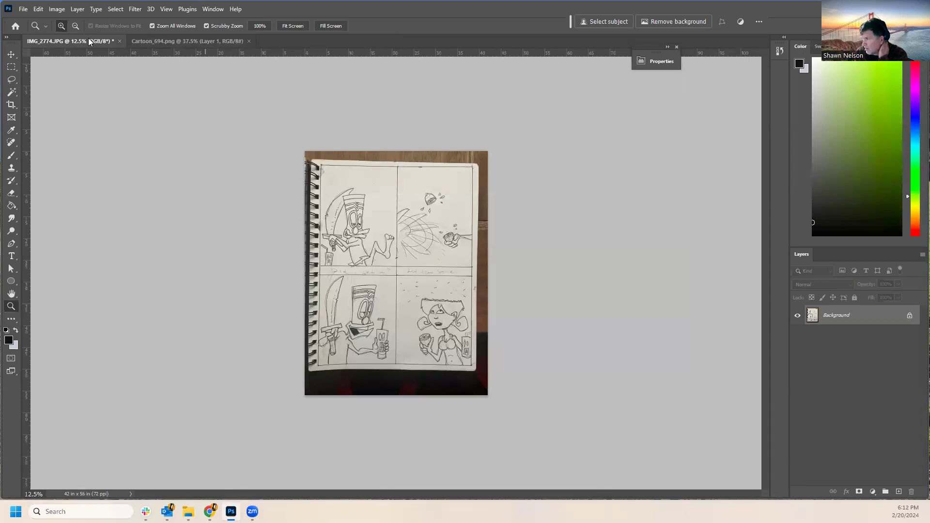
{"action": "left_click", "coordinate": [168, 41]}
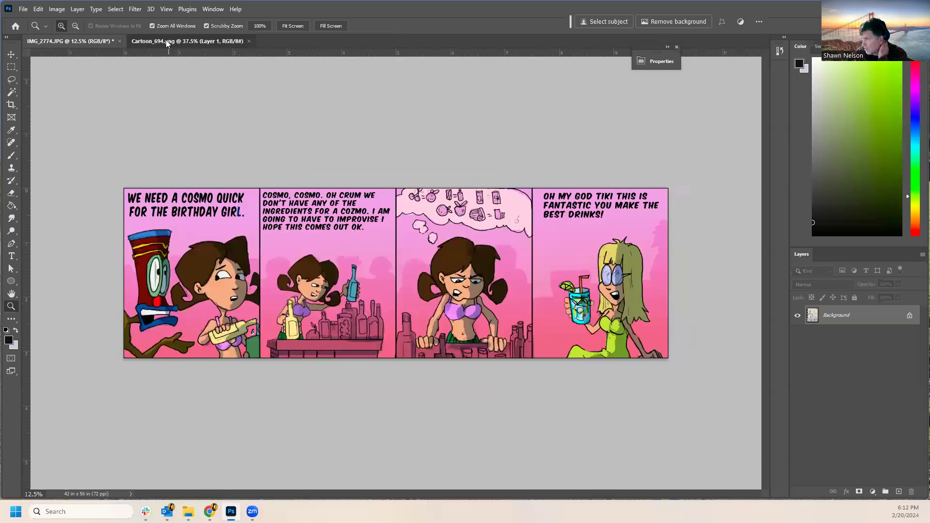
{"action": "left_click", "coordinate": [249, 41]}
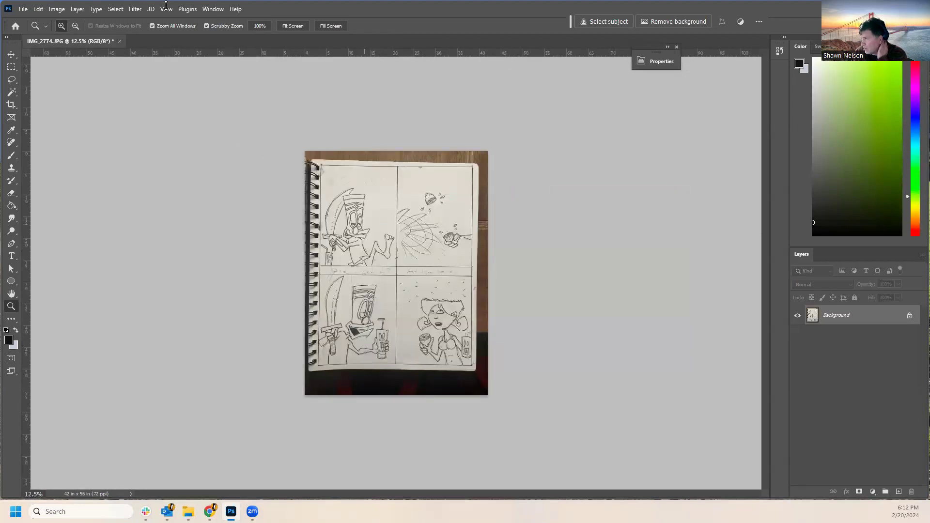
Try removing the sketch photo's colour with a Hue/Saturation adjustment layer set to a saturation of -100.
{"action": "left_click", "coordinate": [210, 11]}
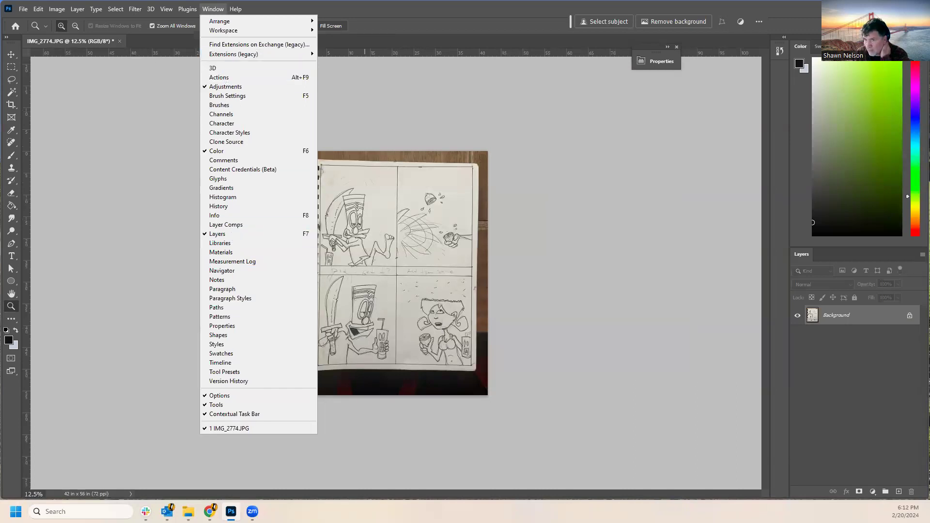
{"action": "left_click", "coordinate": [226, 86]}
{"action": "left_click_drag", "start_coordinate": [580, 240], "coordinate": [685, 100]}
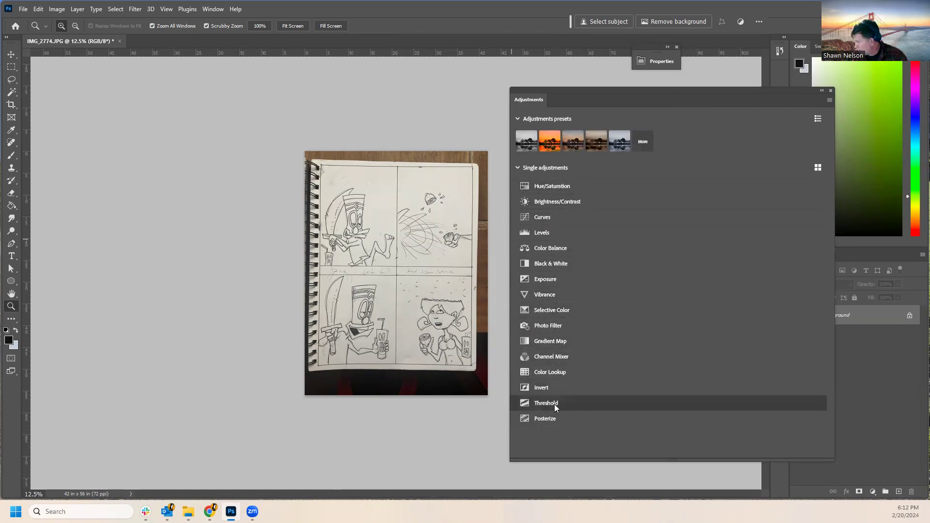
{"action": "left_click", "coordinate": [555, 189]}
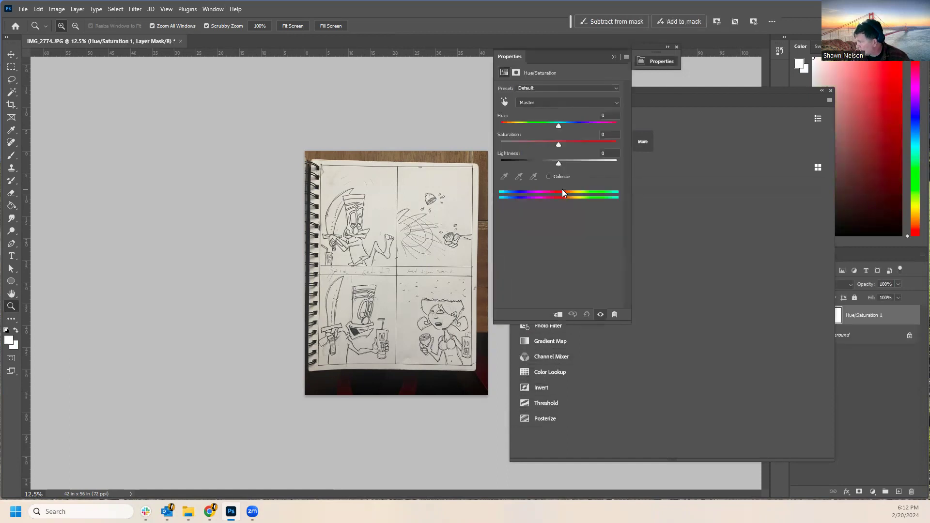
{"action": "left_click_drag", "start_coordinate": [525, 144], "coordinate": [436, 151]}
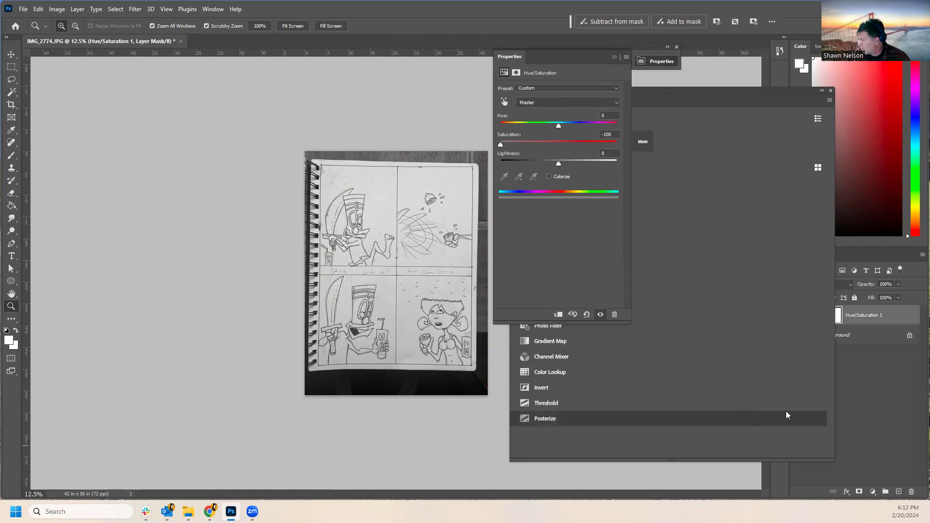
{"action": "left_click", "coordinate": [910, 416]}
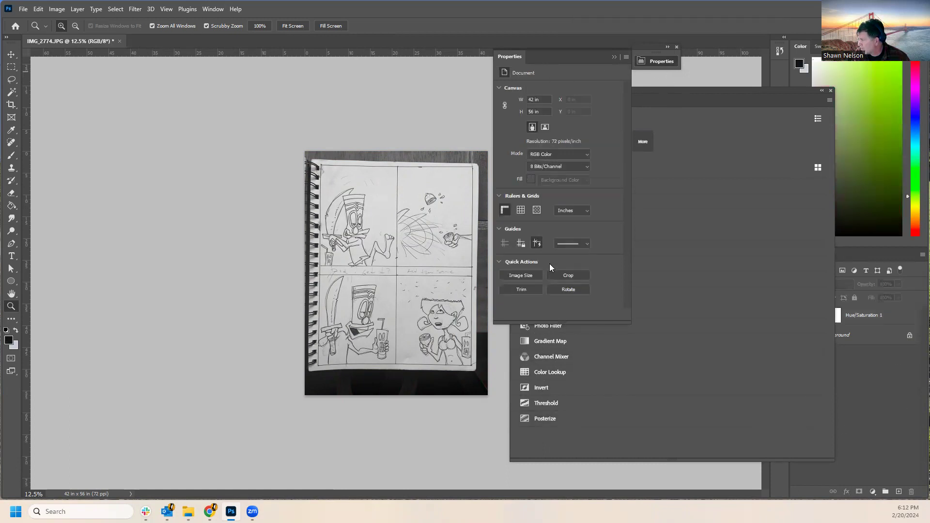
{"action": "left_click", "coordinate": [831, 91]}
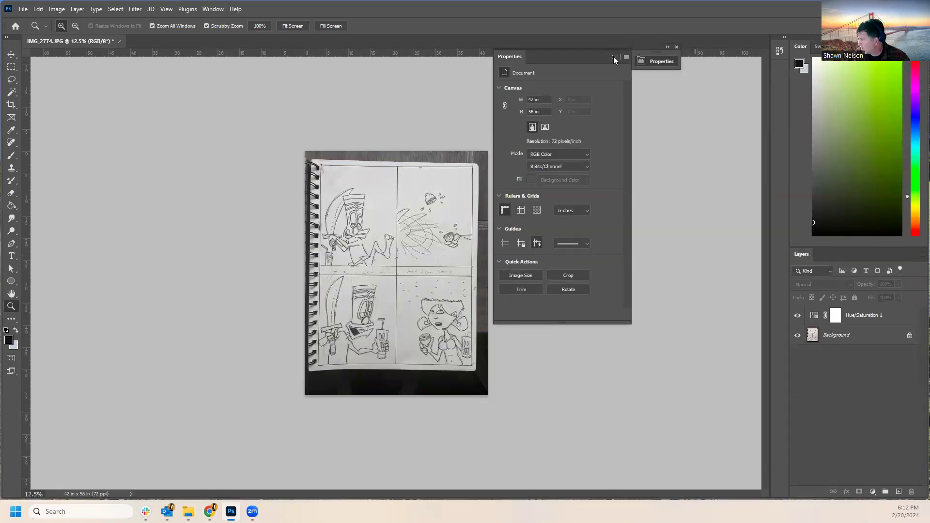
{"action": "left_click", "coordinate": [614, 57]}
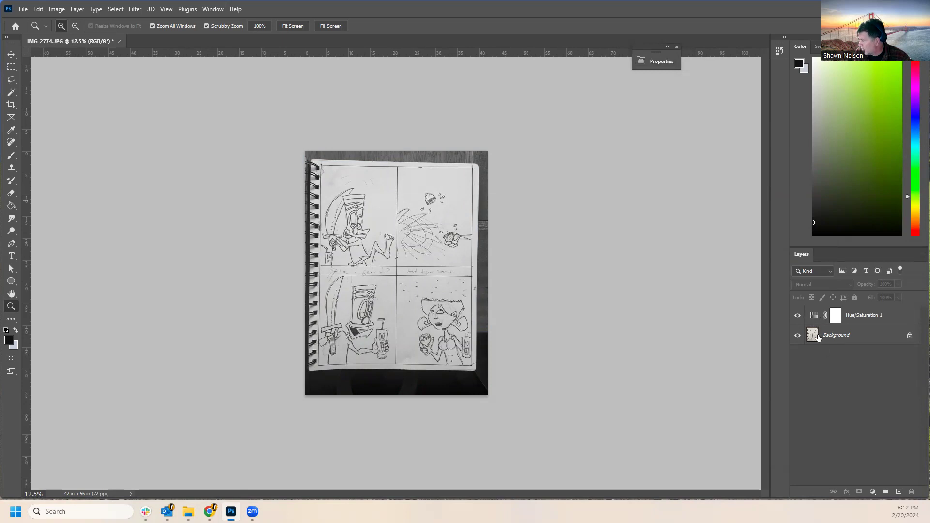
Delete the Hue/Saturation adjustment layer together with its layer mask.
{"action": "left_click", "coordinate": [900, 318]}
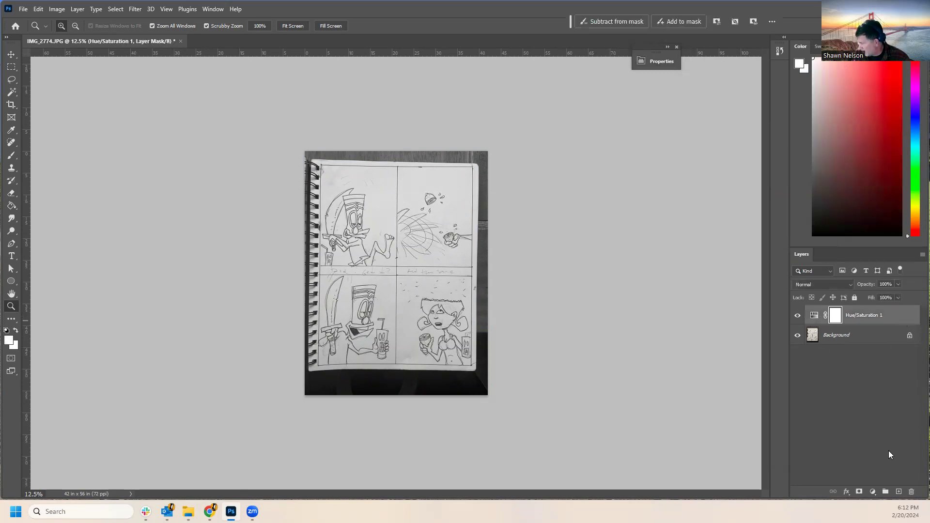
{"action": "left_click", "coordinate": [910, 492]}
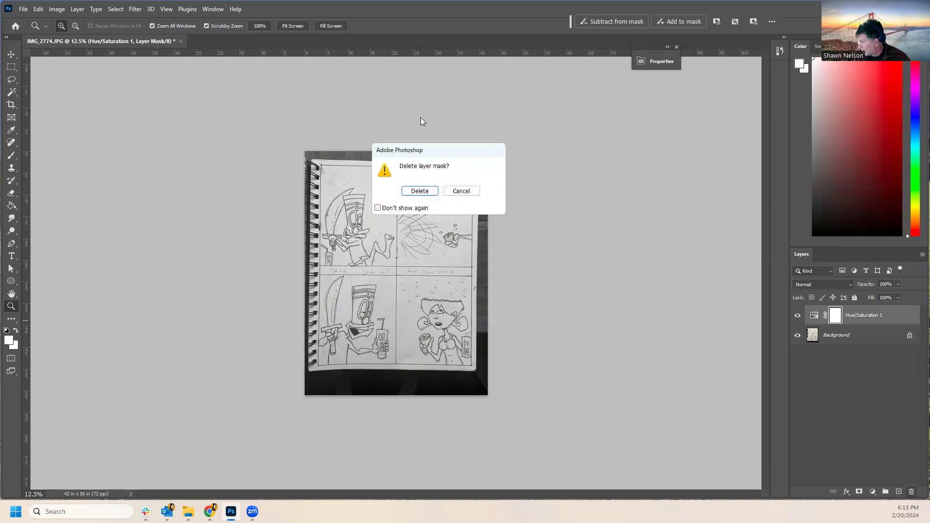
{"action": "left_click", "coordinate": [418, 191]}
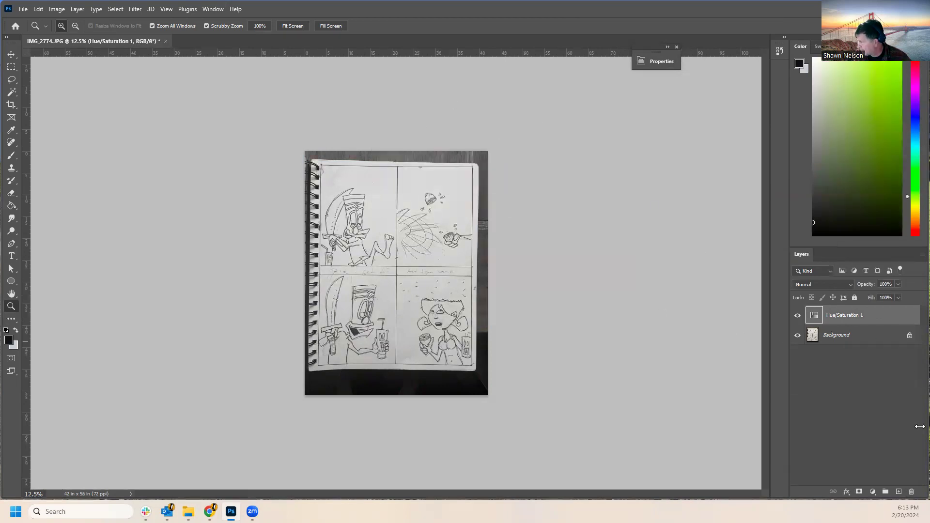
{"action": "left_click", "coordinate": [911, 492]}
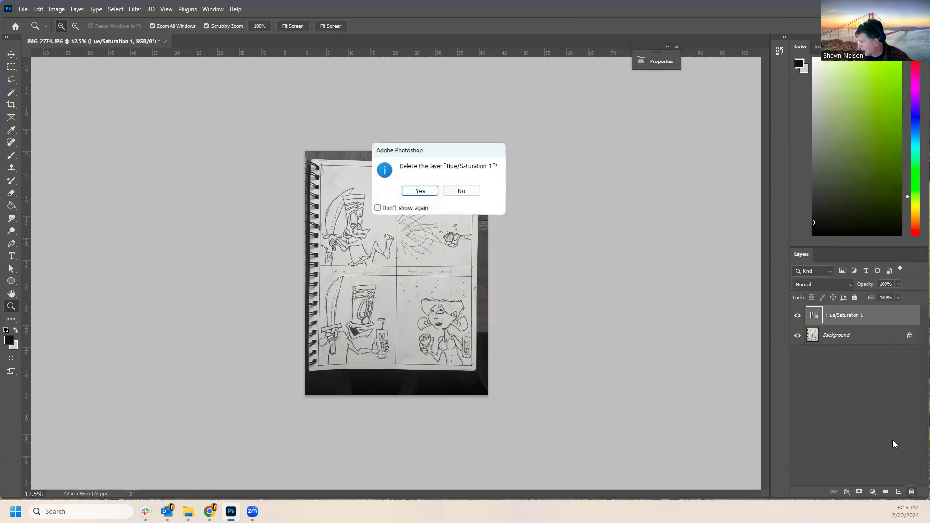
{"action": "left_click", "coordinate": [429, 191]}
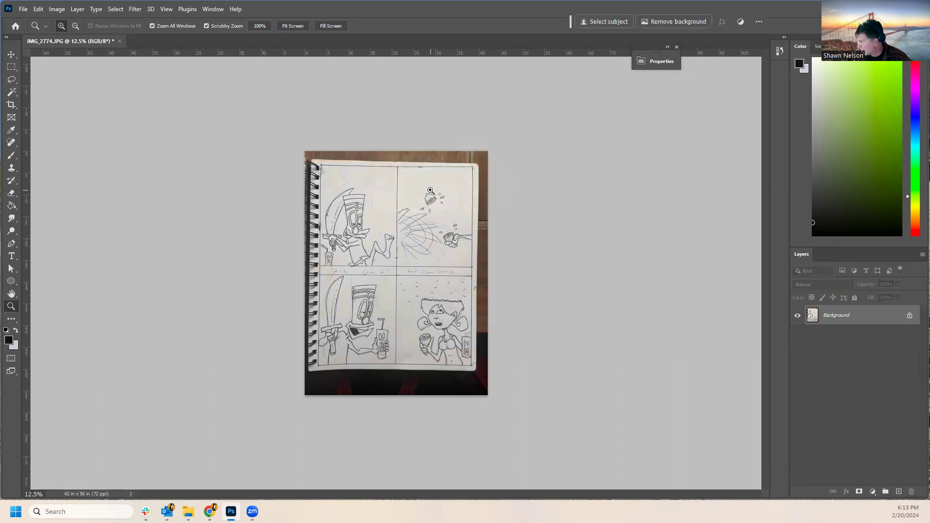
Desaturate the sketch photo directly with the Desaturate image adjustment and unlock its Background layer.
{"action": "left_click", "coordinate": [54, 10]}
{"action": "mouse_move", "coordinate": [59, 39]}
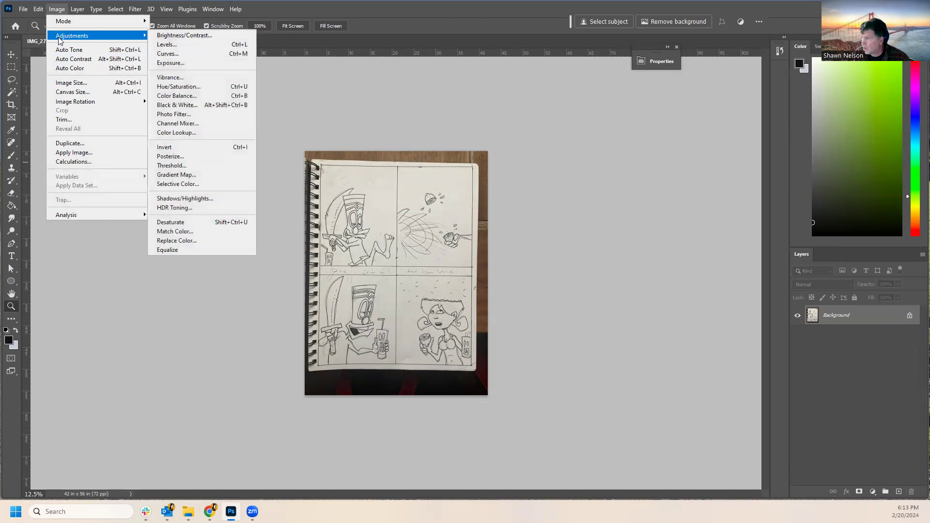
{"action": "left_click", "coordinate": [173, 226]}
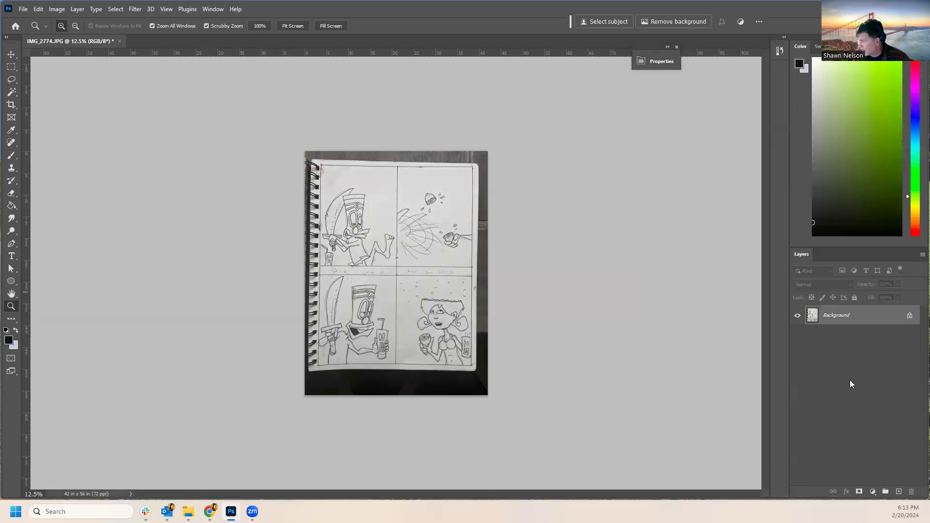
{"action": "left_click", "coordinate": [909, 316]}
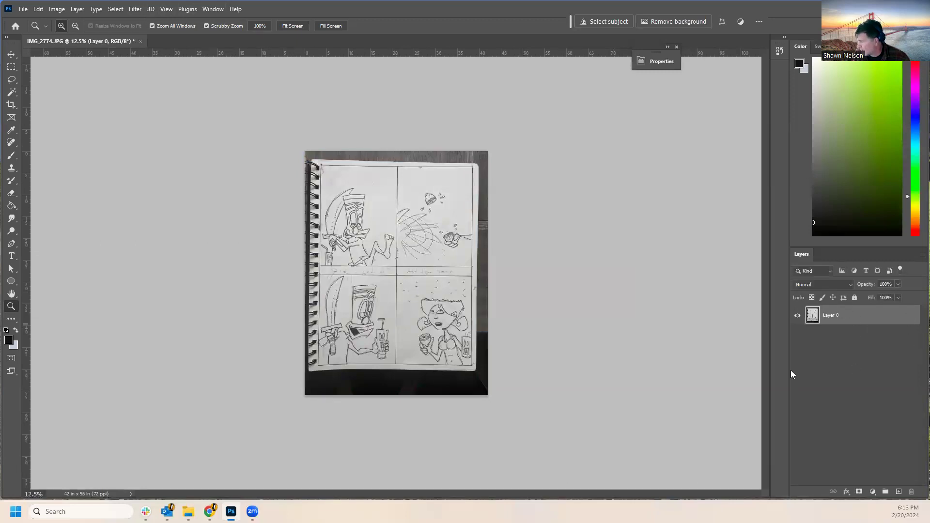
Select the sketchbook page inside its spiral binding and distort its four corners outward until the page squarely fills the canvas.
{"action": "left_click", "coordinate": [11, 67]}
{"action": "left_click_drag", "start_coordinate": [478, 163], "coordinate": [316, 370]}
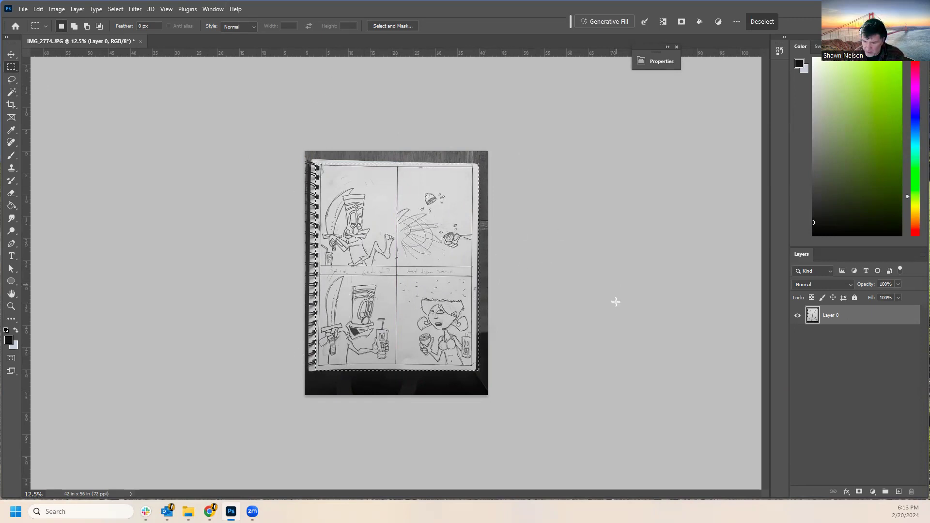
{"action": "key", "text": "ctrl+t"}
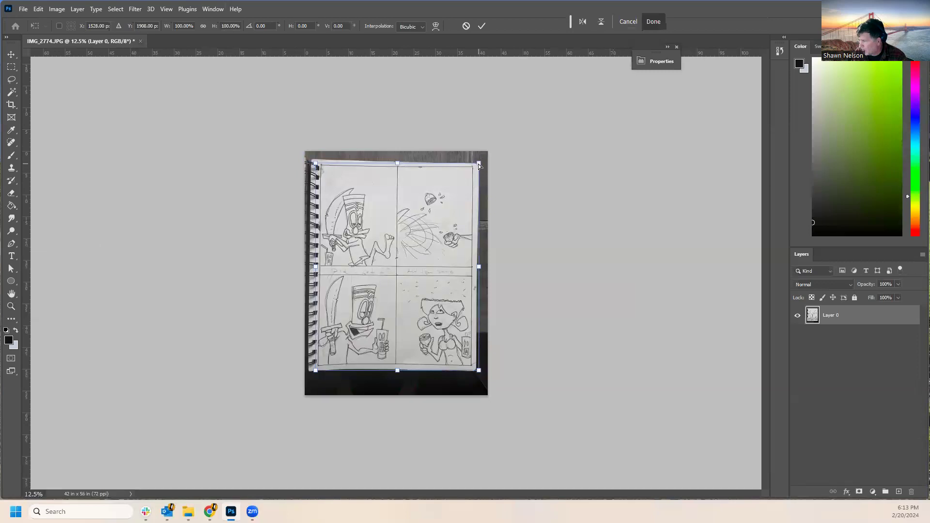
{"action": "left_click_drag", "start_coordinate": [478, 164], "coordinate": [496, 147]}
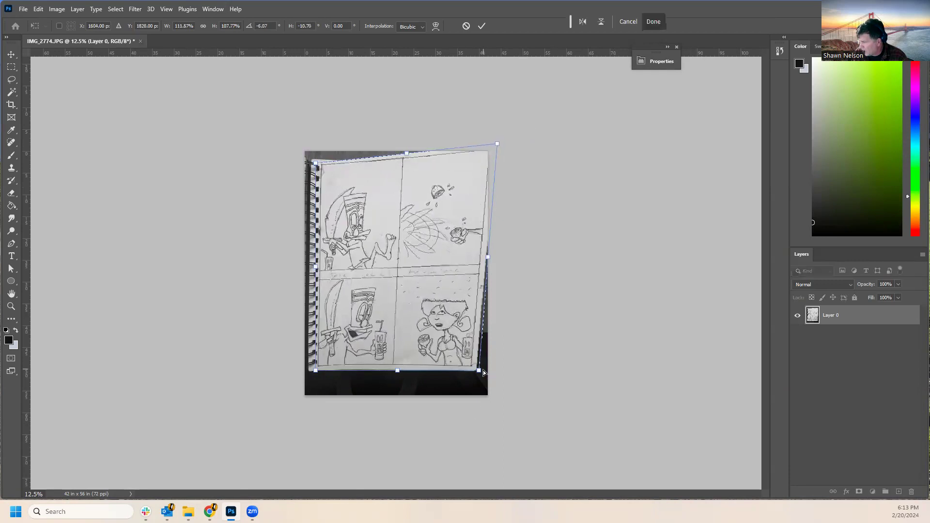
{"action": "left_click_drag", "start_coordinate": [479, 371], "coordinate": [501, 407]}
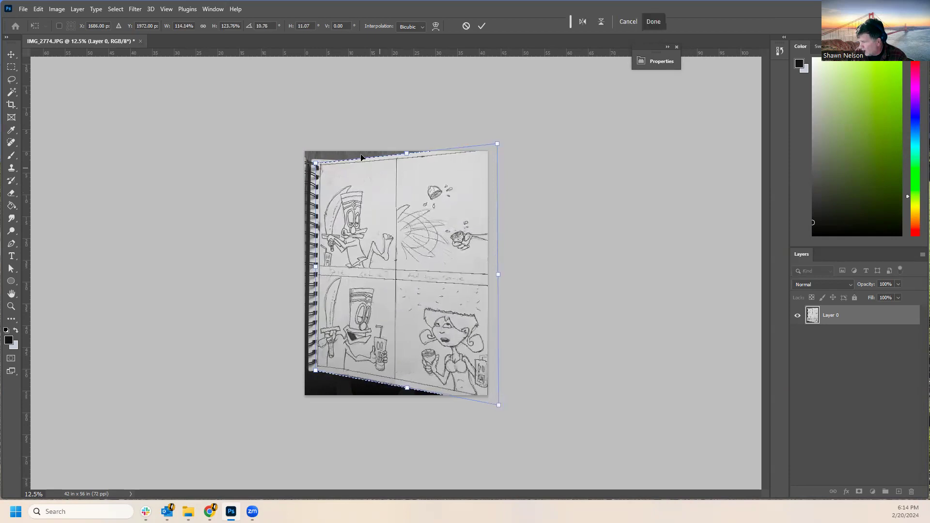
{"action": "left_click_drag", "start_coordinate": [318, 164], "coordinate": [302, 149]}
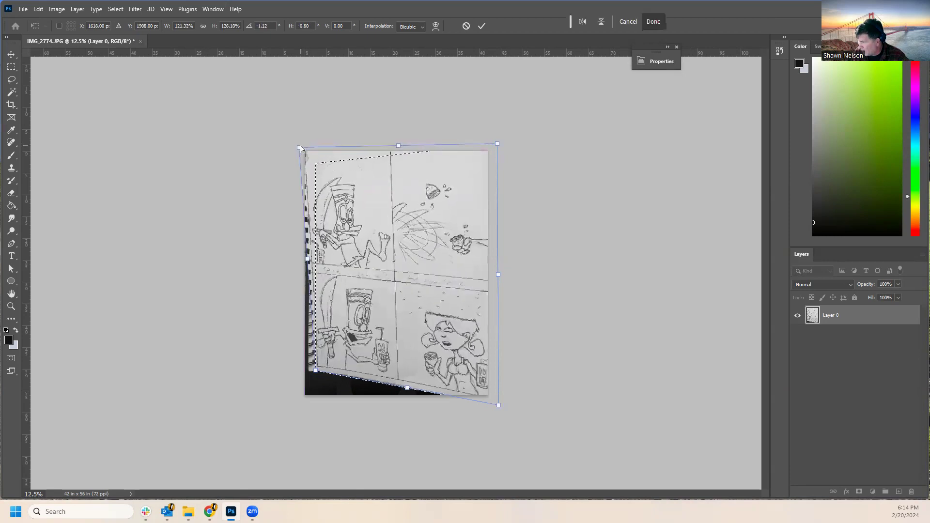
{"action": "left_click_drag", "start_coordinate": [316, 371], "coordinate": [301, 403]}
{"action": "key", "text": "Return"}
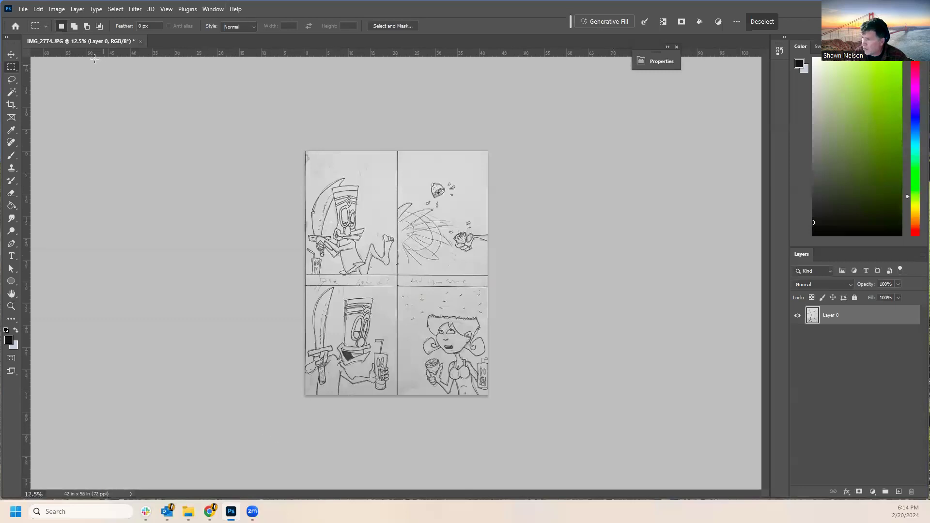
{"action": "left_click", "coordinate": [56, 9]}
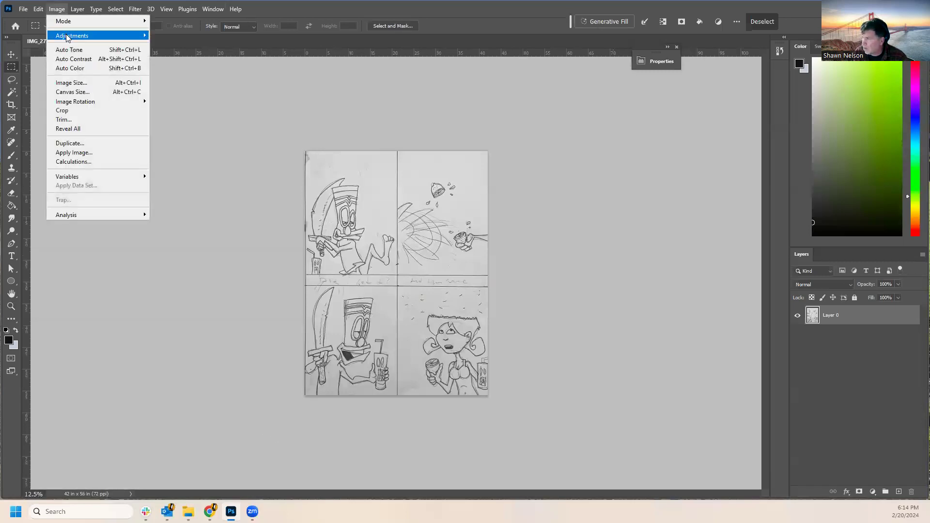
{"action": "mouse_move", "coordinate": [63, 36]}
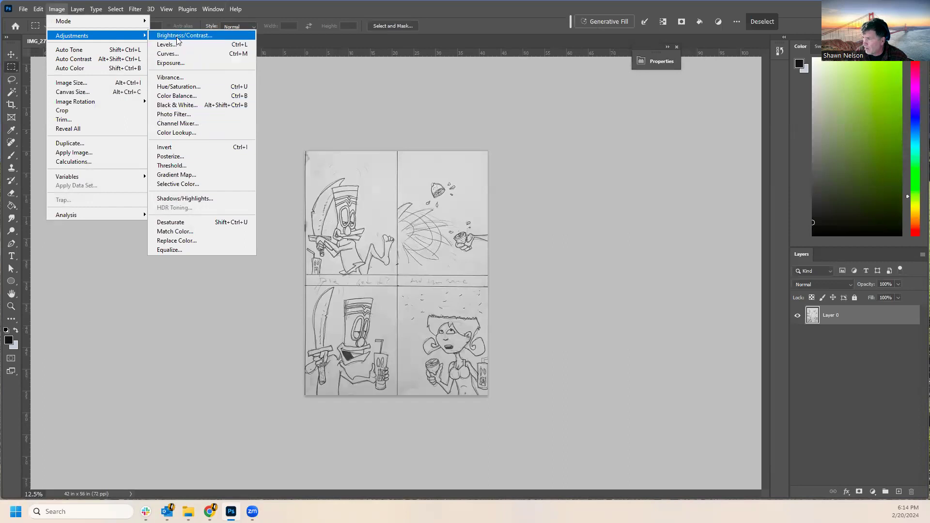
{"action": "left_click", "coordinate": [178, 36]}
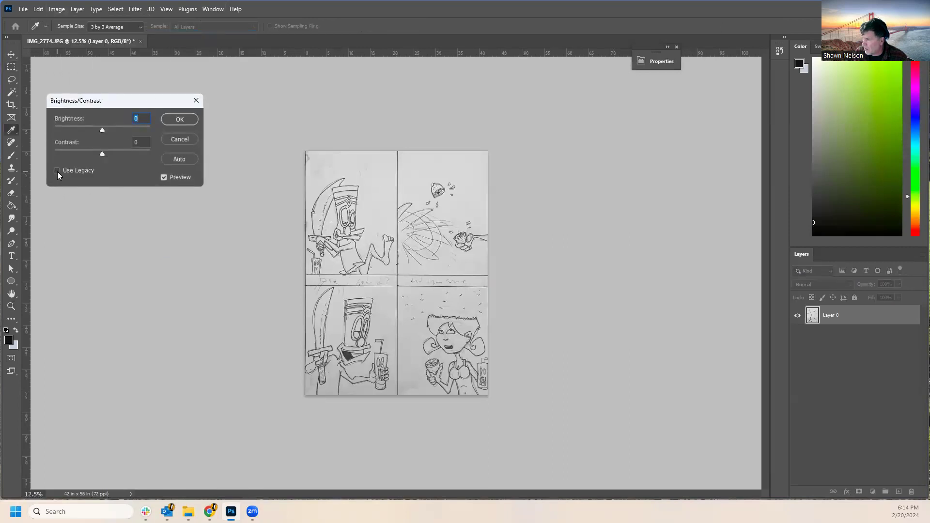
{"action": "left_click", "coordinate": [57, 171]}
{"action": "left_click_drag", "start_coordinate": [103, 130], "coordinate": [119, 154]}
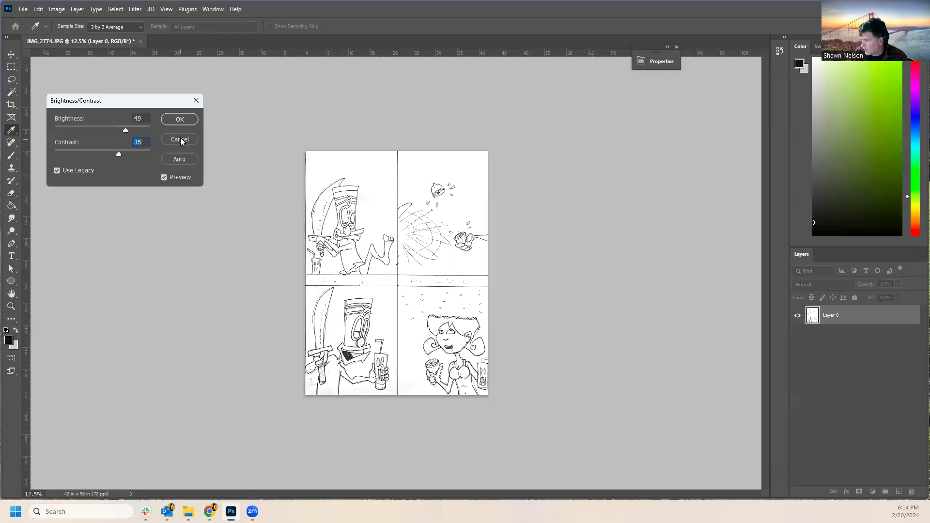
{"action": "left_click", "coordinate": [180, 139]}
Whiten the paper and darken the pencil lines with a legacy Brightness/Contrast adjustment, setting brightness to 37 and contrast to 53.
{"action": "left_click", "coordinate": [11, 306]}
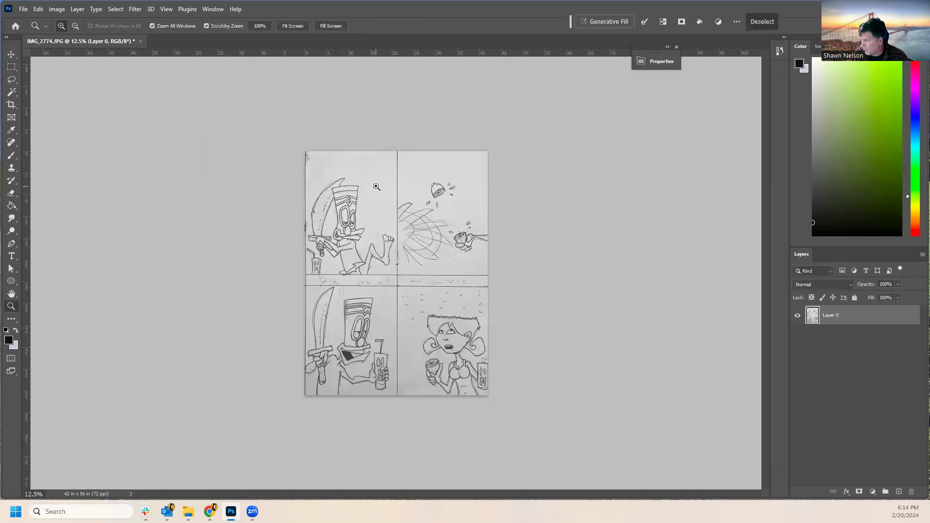
{"action": "left_click", "coordinate": [443, 333]}
{"action": "left_click", "coordinate": [443, 333]}
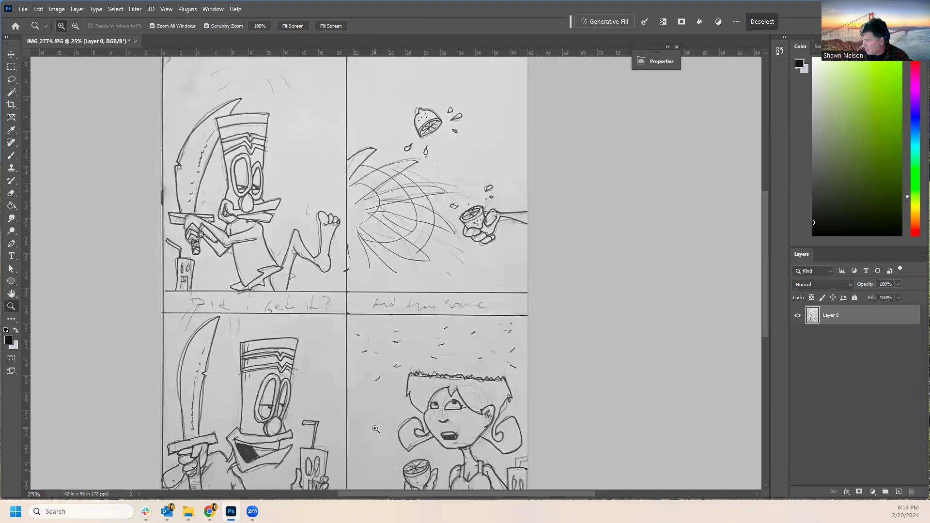
{"action": "scroll", "coordinate": [378, 428], "scroll_direction": "down", "scroll_amount": 3}
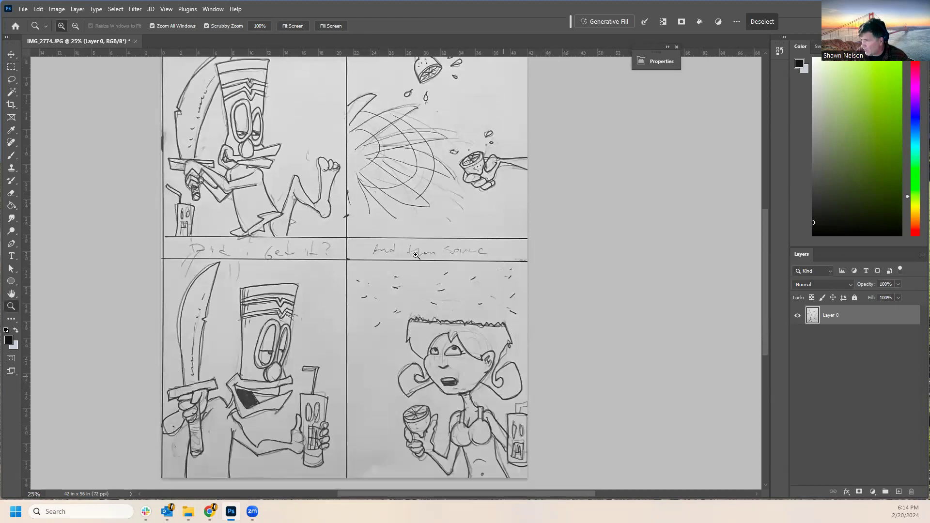
{"action": "left_click", "coordinate": [60, 9]}
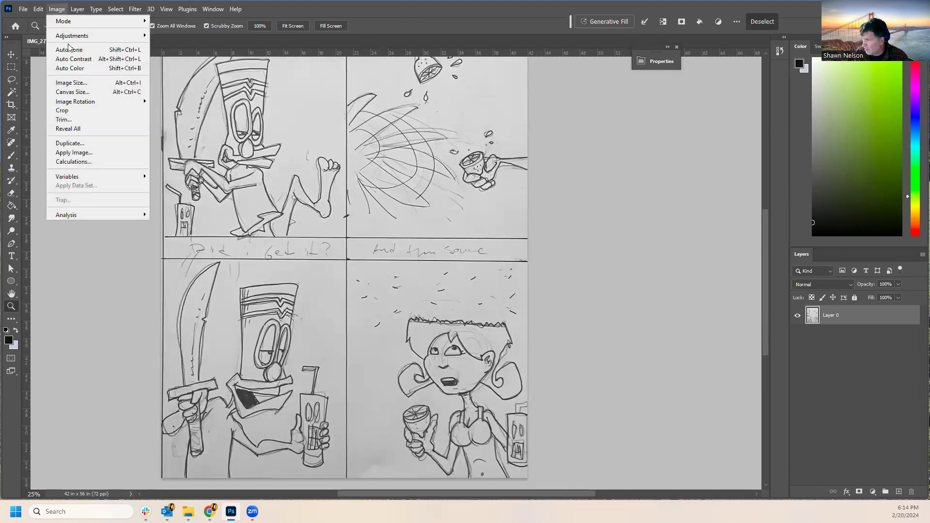
{"action": "mouse_move", "coordinate": [72, 35]}
{"action": "left_click", "coordinate": [199, 35]}
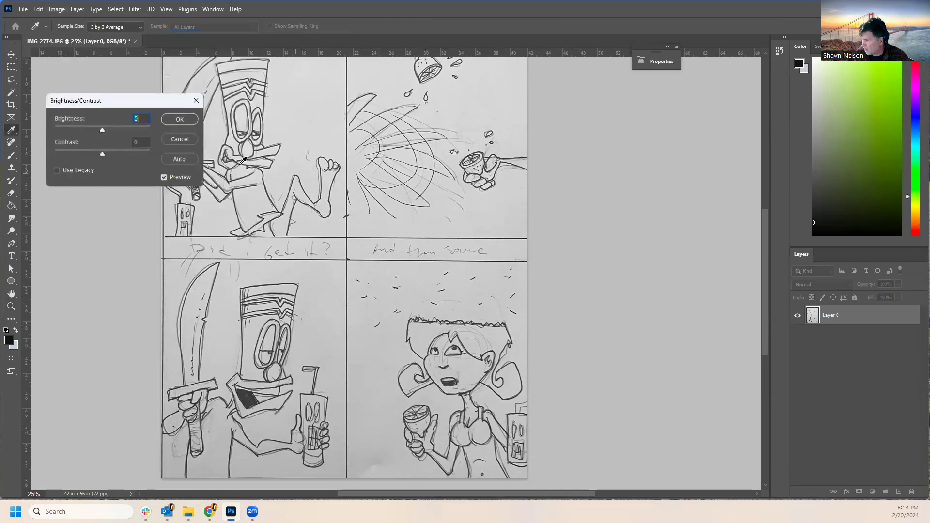
{"action": "left_click", "coordinate": [72, 170]}
{"action": "left_click_drag", "start_coordinate": [101, 129], "coordinate": [109, 159]}
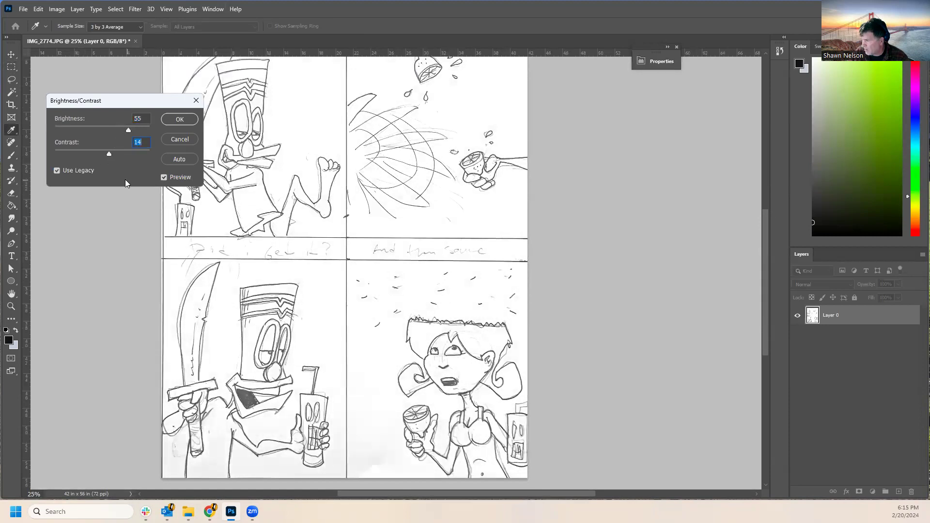
{"action": "left_click_drag", "start_coordinate": [114, 154], "coordinate": [167, 179]}
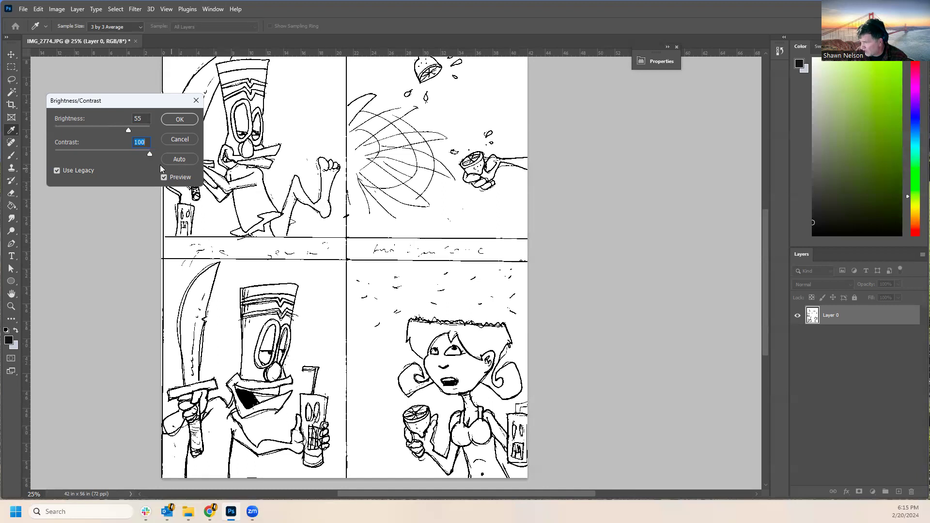
{"action": "left_click_drag", "start_coordinate": [148, 156], "coordinate": [124, 167]}
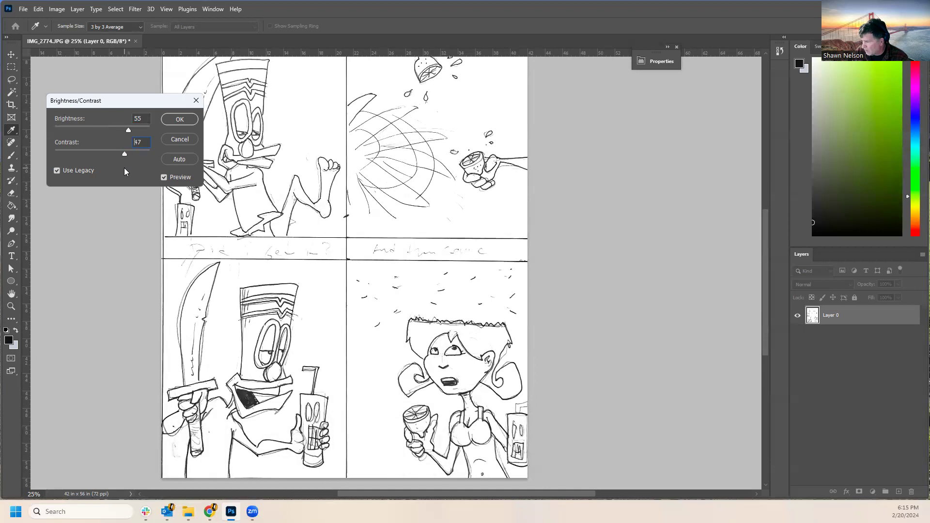
{"action": "left_click_drag", "start_coordinate": [126, 128], "coordinate": [128, 192]}
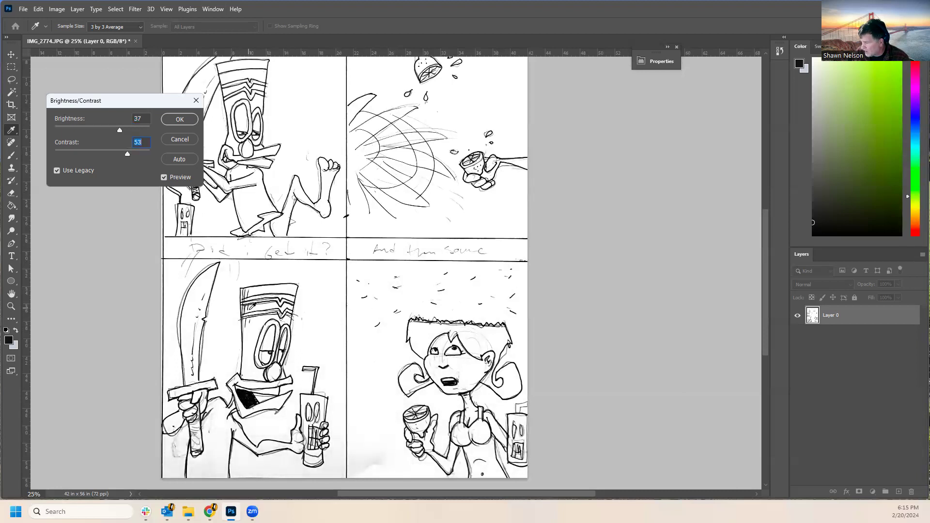
{"action": "left_click", "coordinate": [180, 119]}
Start saving the cleaned sketch under a new name and go to the Finished Art 2024 folder inside TIP 2024.
{"action": "key", "text": "z"}
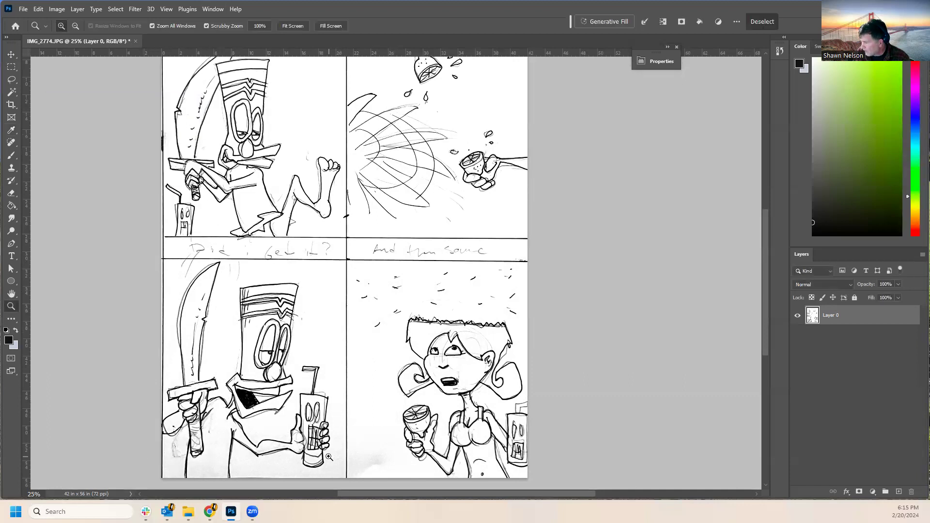
{"action": "scroll", "coordinate": [367, 347], "scroll_direction": "up", "scroll_amount": 2}
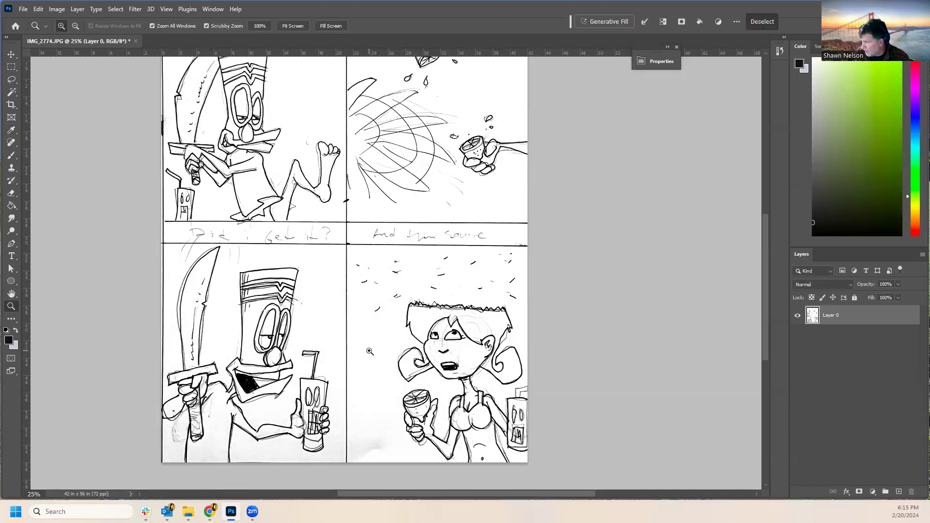
{"action": "left_click", "coordinate": [376, 305], "text": "alt"}
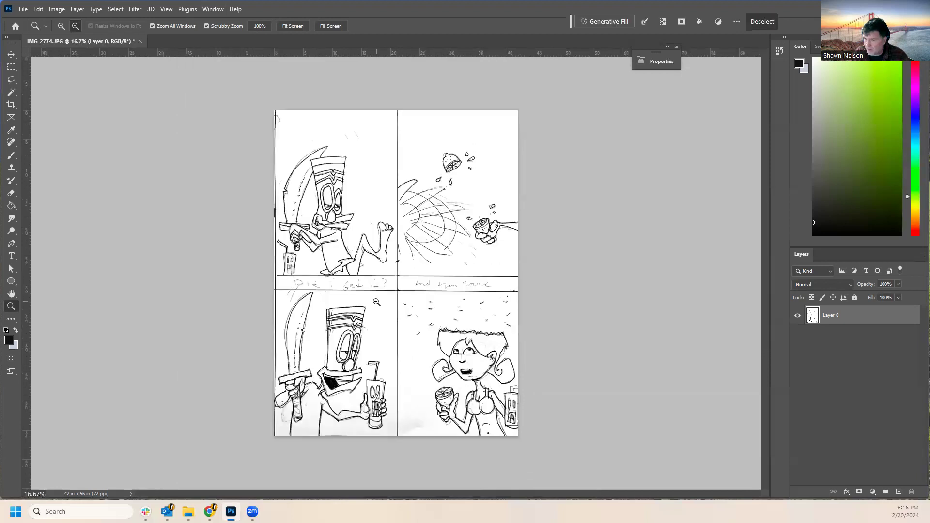
{"action": "left_click", "coordinate": [22, 9]}
{"action": "left_click", "coordinate": [41, 127]}
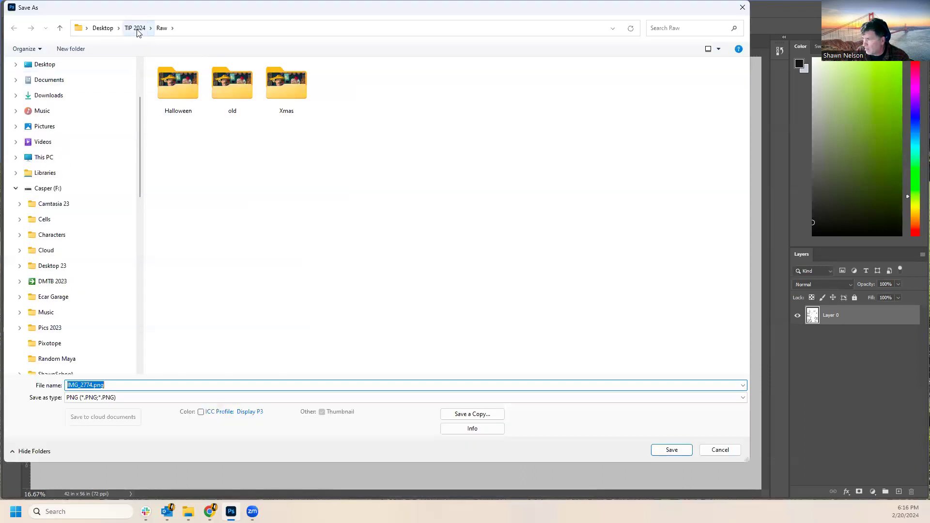
{"action": "left_click", "coordinate": [136, 28]}
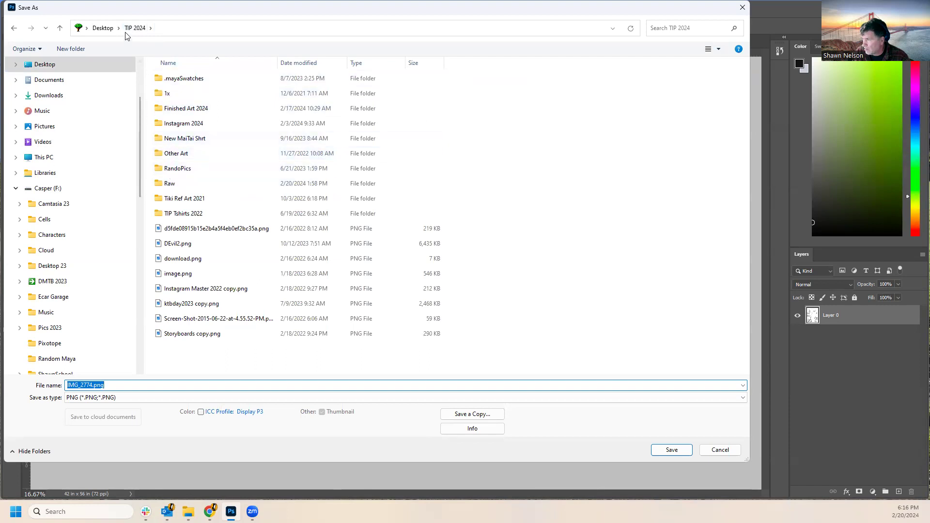
{"action": "double_click", "coordinate": [170, 184]}
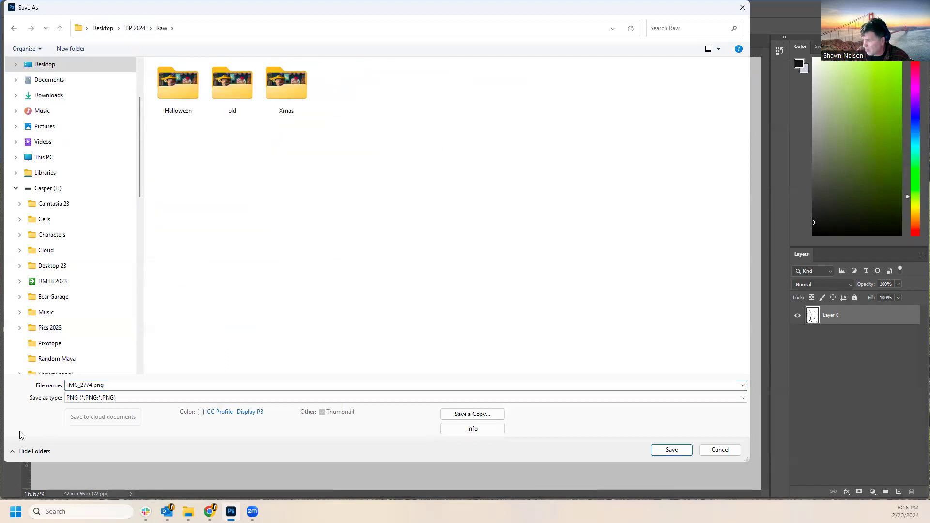
{"action": "double_click", "coordinate": [109, 385]}
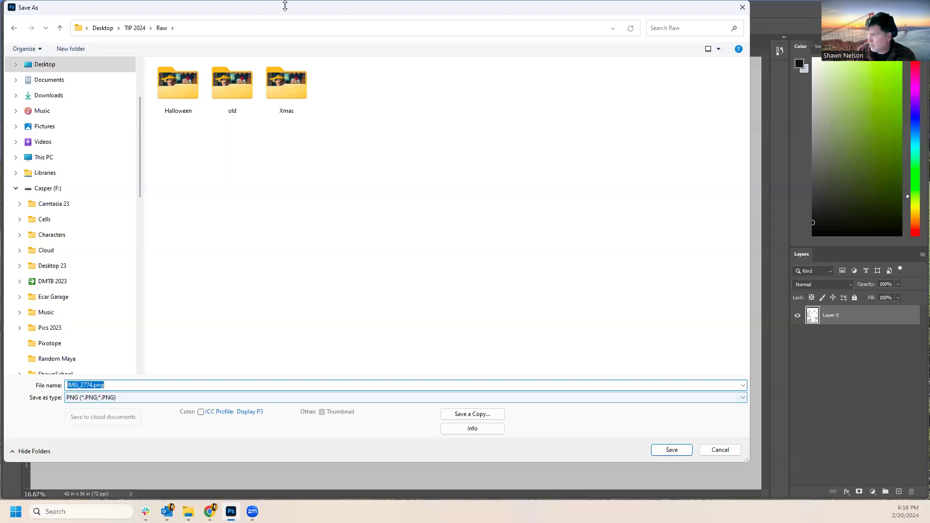
{"action": "left_click", "coordinate": [135, 29]}
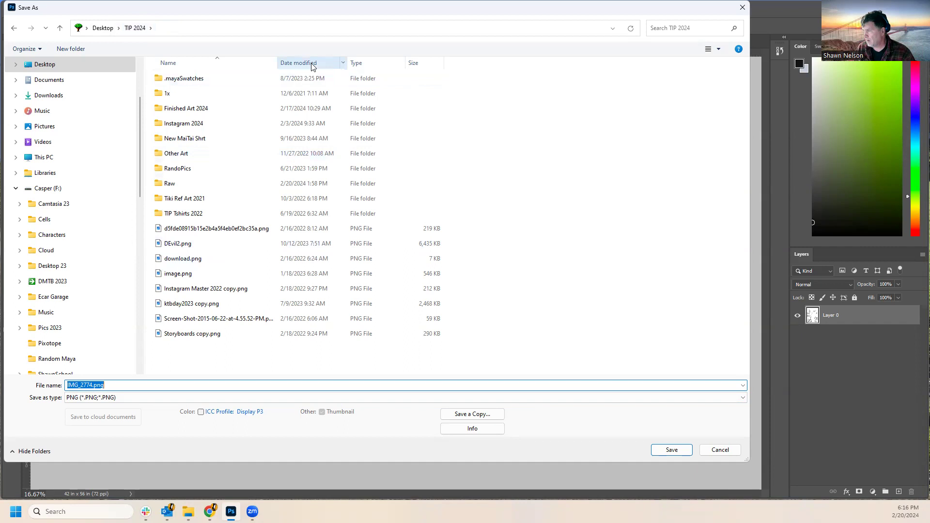
{"action": "left_click", "coordinate": [179, 111]}
{"action": "double_click", "coordinate": [179, 110]}
Name the file Cartoon_695, following the existing cartoon numbering, and save it in Photoshop PSD format with Maximize Compatibility.
{"action": "left_click", "coordinate": [392, 81]}
{"action": "left_click", "coordinate": [98, 385]}
{"action": "double_click", "coordinate": [97, 385]}
{"action": "left_click_drag", "start_coordinate": [117, 386], "coordinate": [102, 384]}
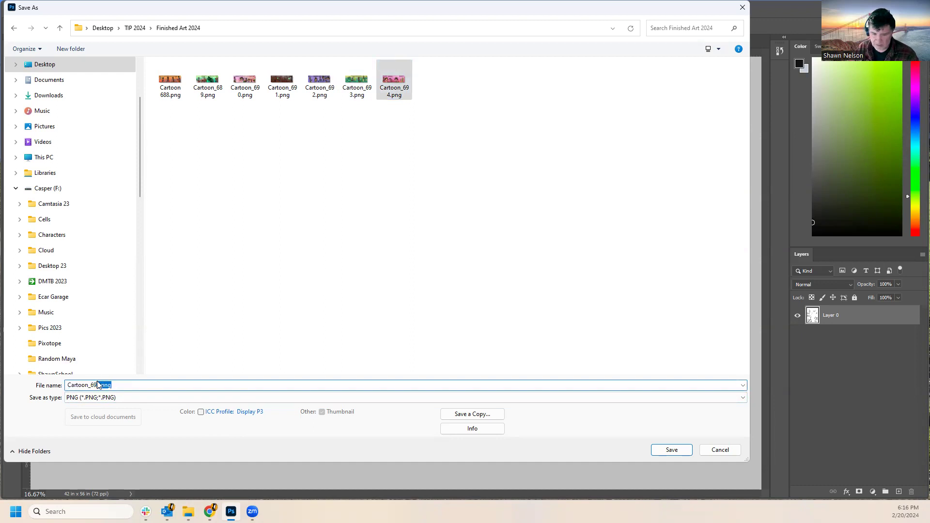
{"action": "type", "text": "5"}
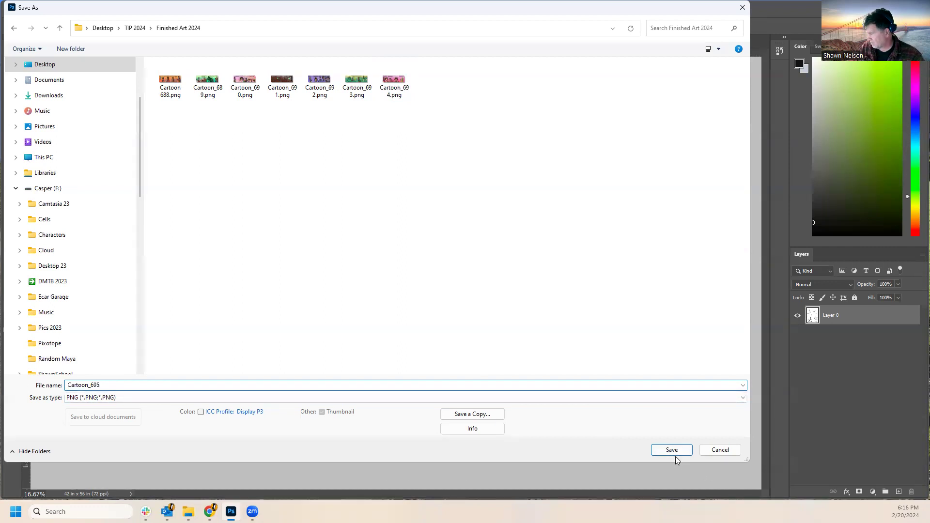
{"action": "left_click", "coordinate": [160, 397]}
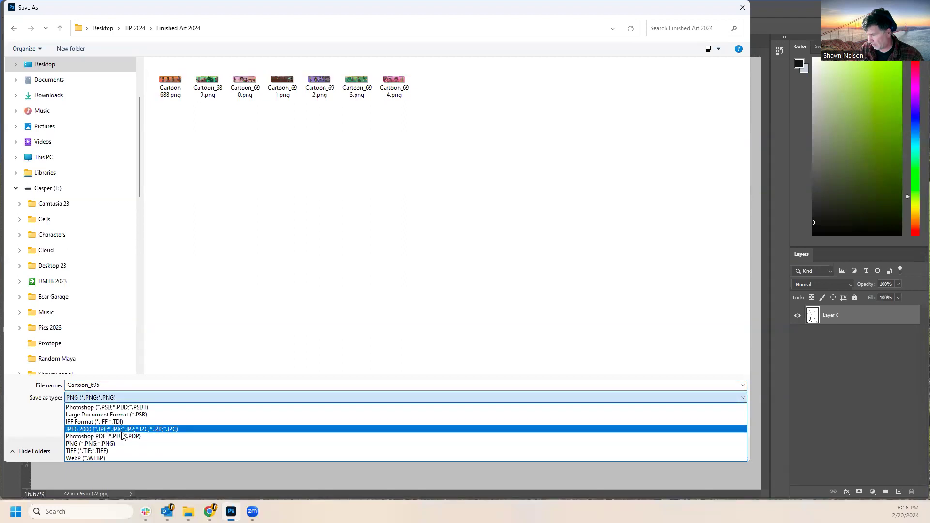
{"action": "left_click", "coordinate": [121, 407]}
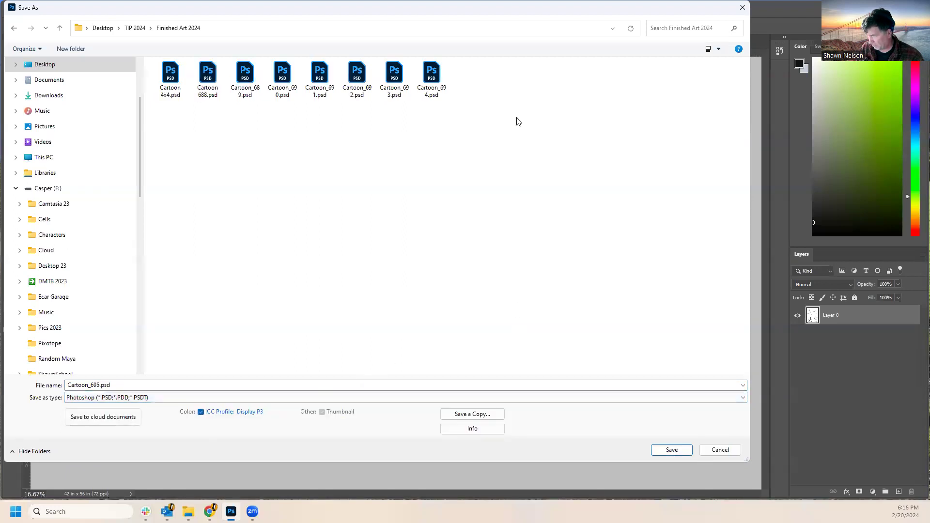
{"action": "left_click", "coordinate": [671, 451]}
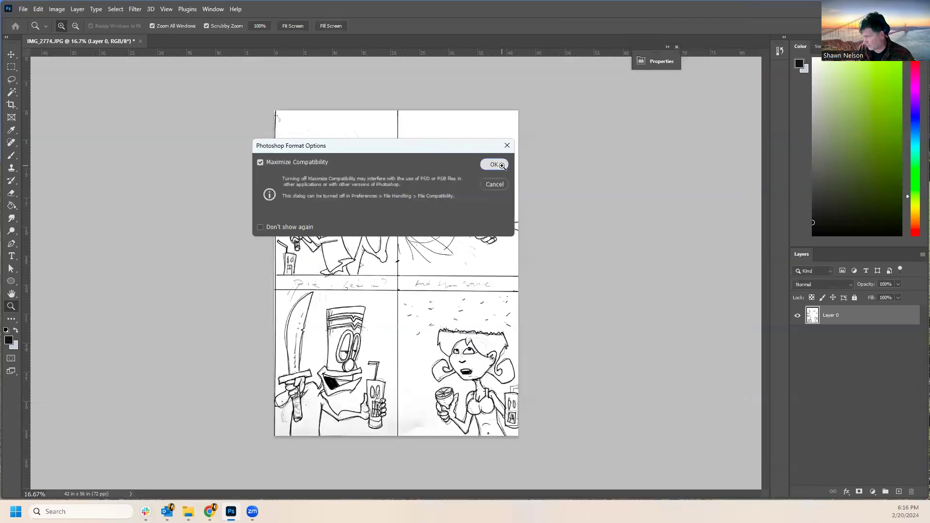
{"action": "left_click", "coordinate": [501, 165]}
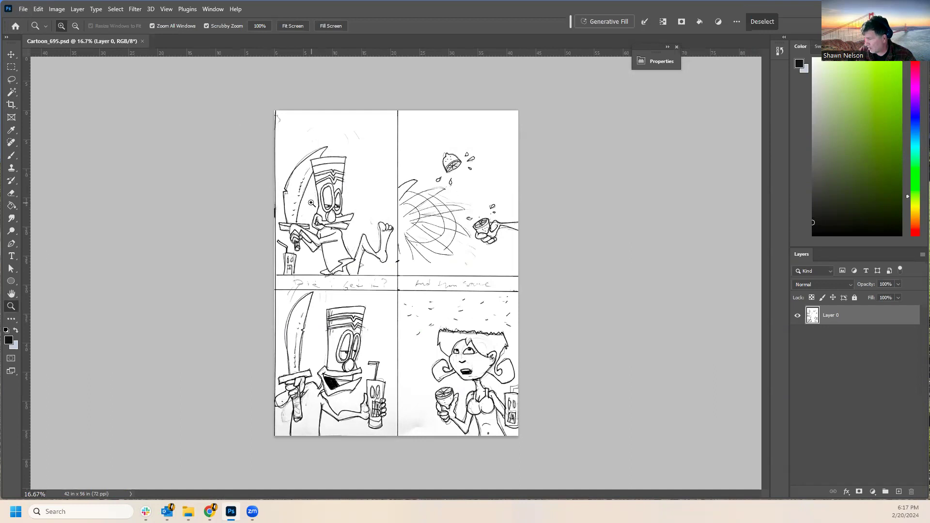
Open the four-panel template Cartoon 4x4.psd from the Finished Art 2024 folder and unlock its Layer 1.
{"action": "left_click", "coordinate": [23, 10]}
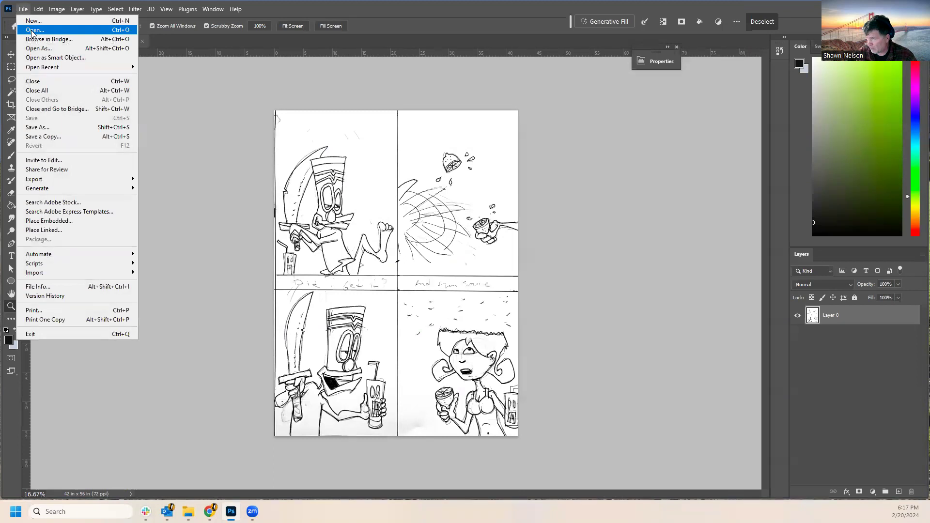
{"action": "left_click", "coordinate": [32, 31]}
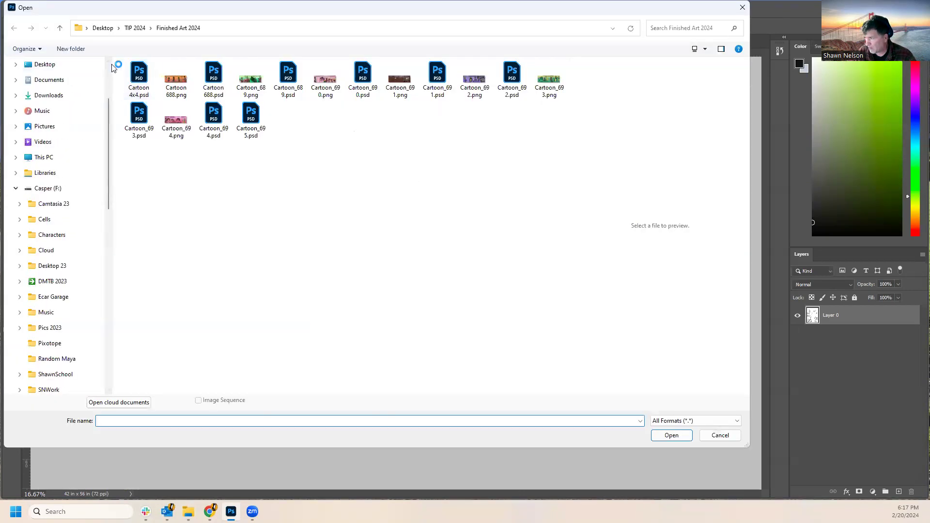
{"action": "double_click", "coordinate": [140, 72]}
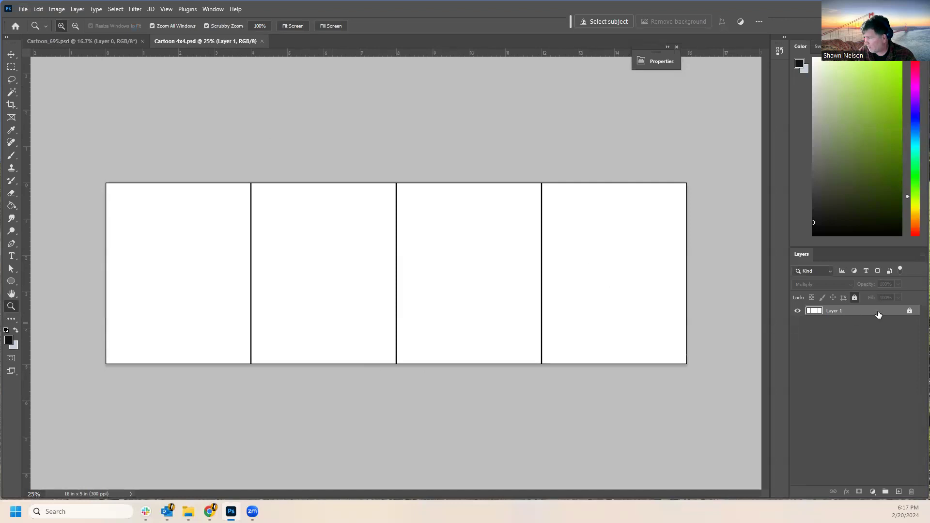
{"action": "left_click", "coordinate": [910, 311]}
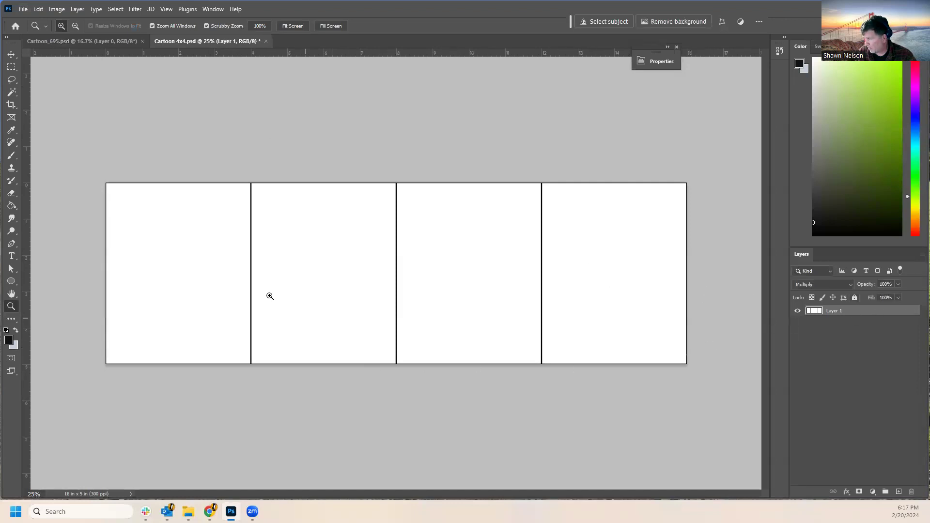
Draw a rectangle shape about 4 by 5 inches that covers the template's first panel.
{"action": "right_click", "coordinate": [14, 283]}
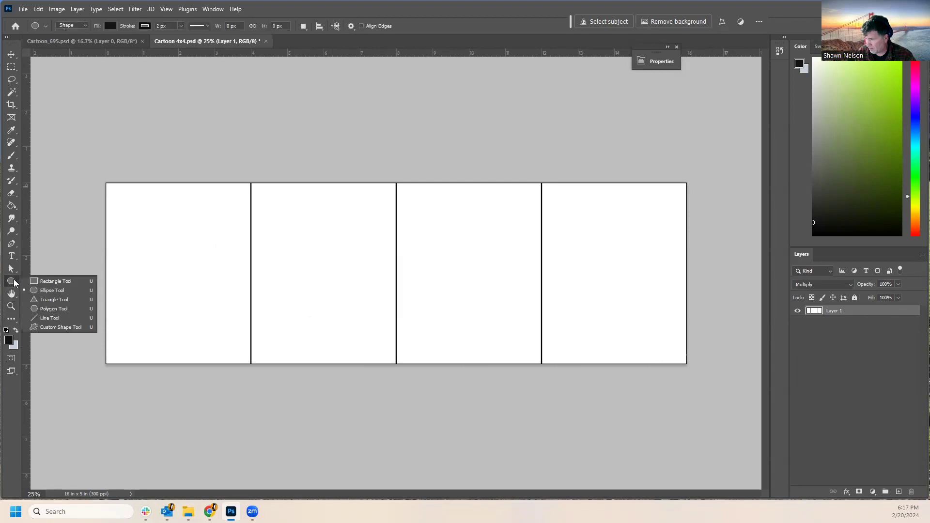
{"action": "left_click", "coordinate": [43, 280]}
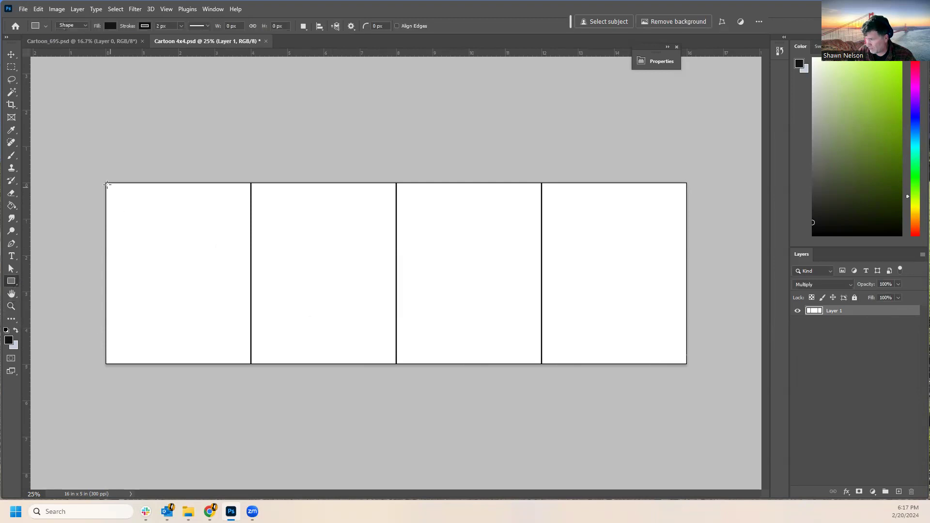
{"action": "left_click_drag", "start_coordinate": [105, 181], "coordinate": [250, 363]}
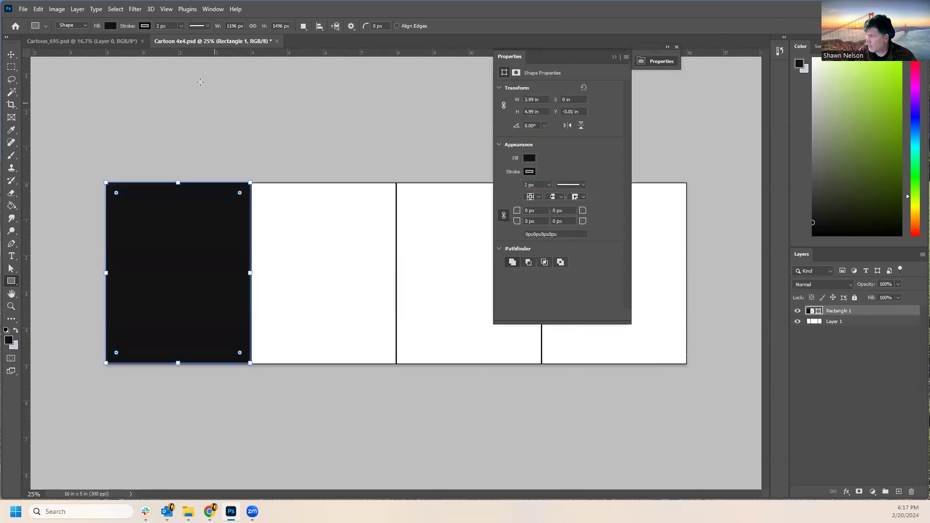
Remove the rectangle's fill and thicken its stroke to 12.87 px.
{"action": "left_click", "coordinate": [111, 27]}
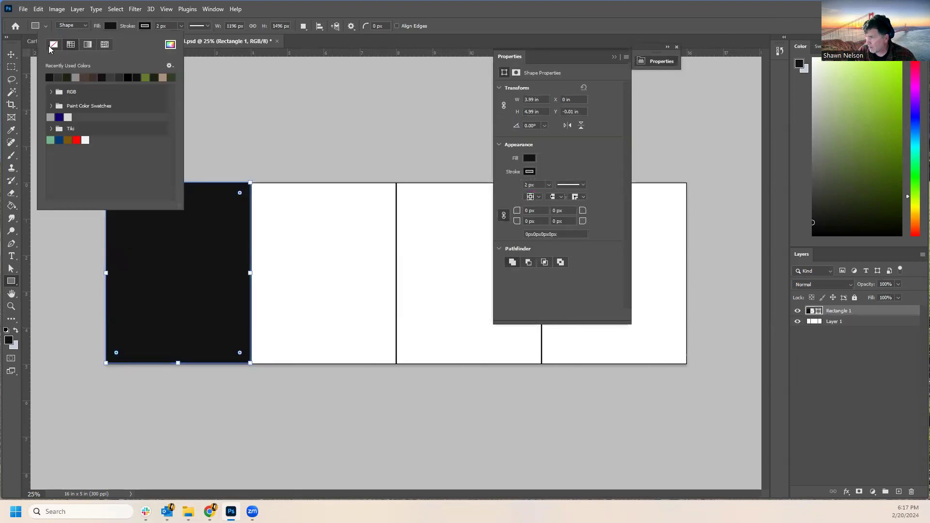
{"action": "left_click", "coordinate": [53, 44]}
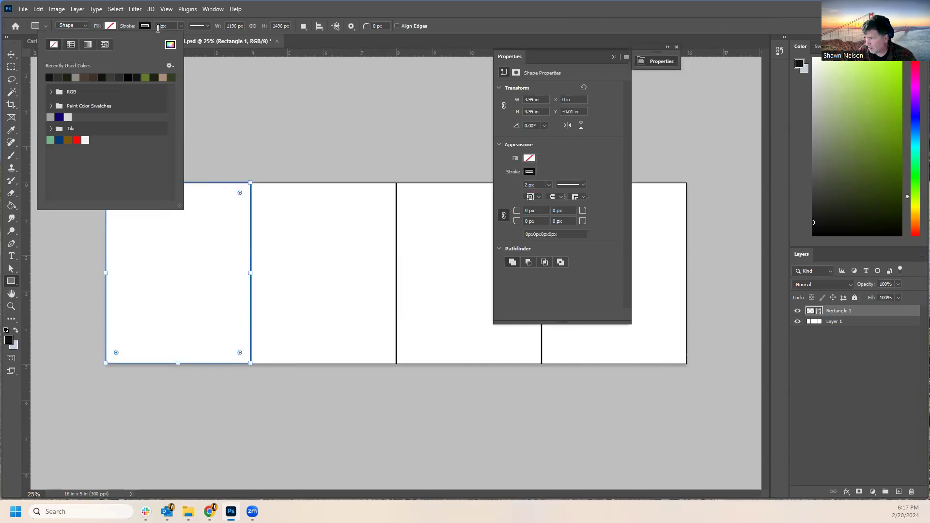
{"action": "left_click", "coordinate": [181, 27]}
{"action": "left_click_drag", "start_coordinate": [181, 38], "coordinate": [183, 38]}
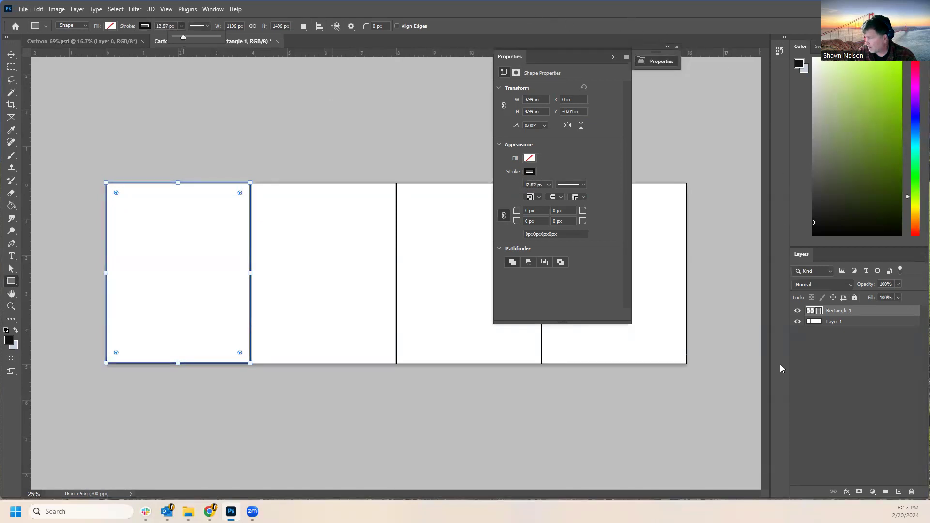
{"action": "left_click", "coordinate": [848, 386]}
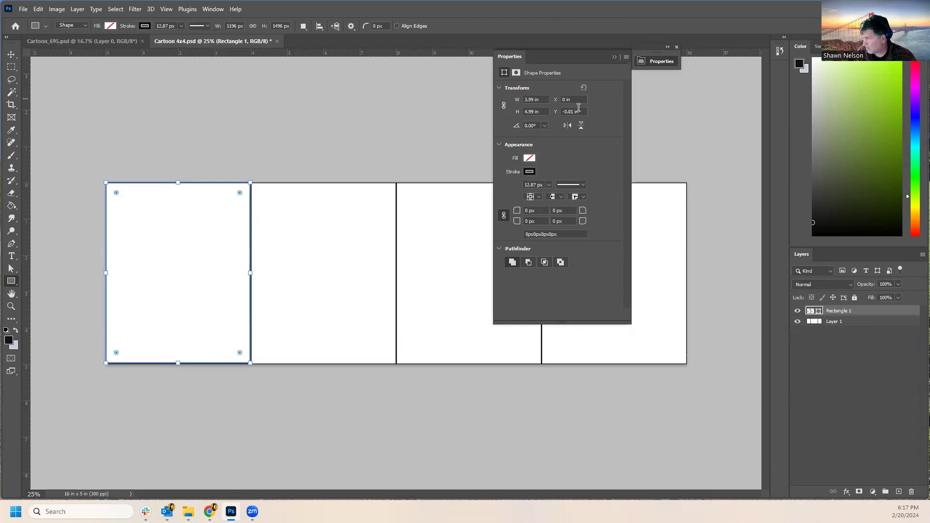
{"action": "left_click", "coordinate": [615, 57]}
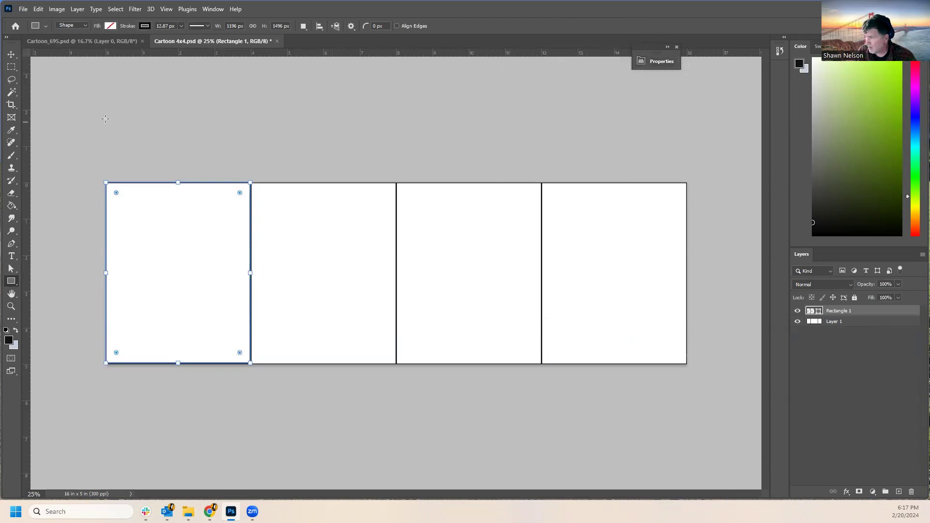
Duplicate the Rectangle 1 layer, keeping the suggested name.
{"action": "right_click", "coordinate": [856, 316]}
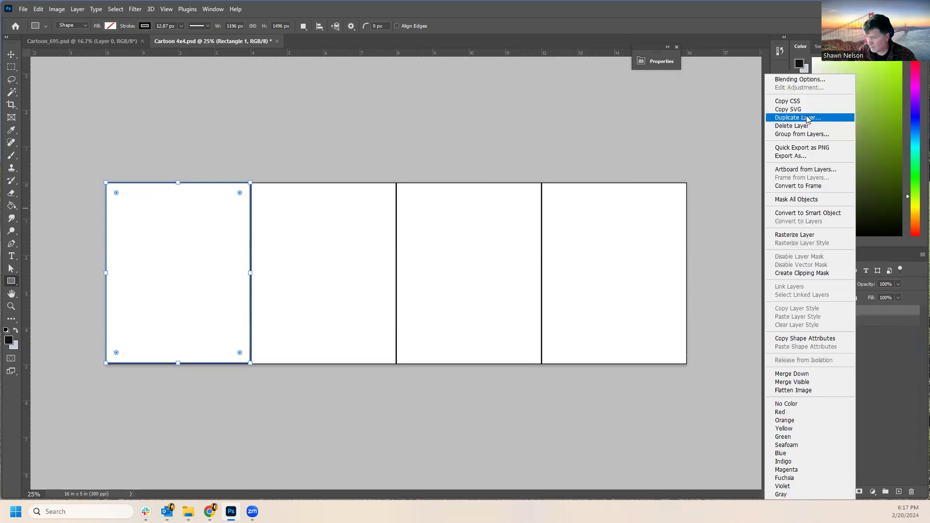
{"action": "left_click", "coordinate": [803, 118]}
{"action": "left_click", "coordinate": [467, 163]}
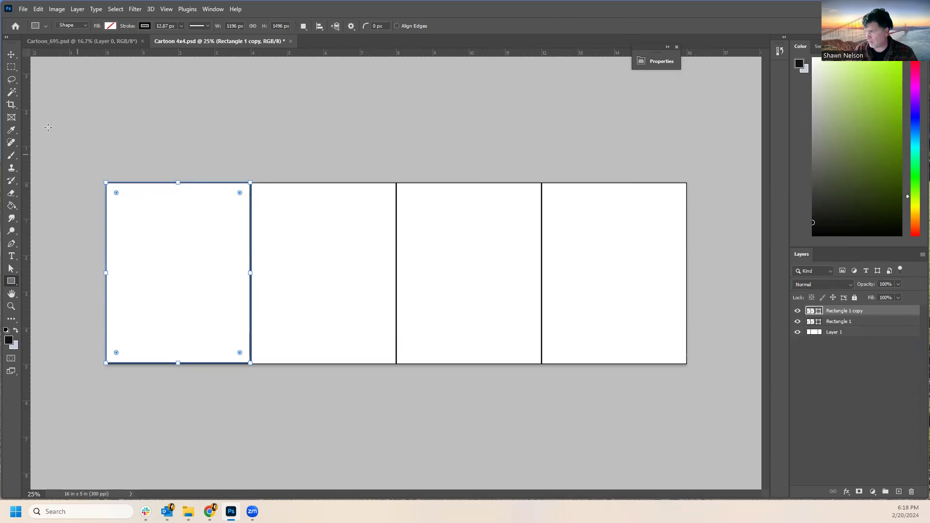
Move the duplicated rectangle horizontally until it frames the second panel, briefly hiding and reshowing Layer 1 to check the outlines.
{"action": "left_click", "coordinate": [12, 55]}
{"action": "key", "text": "shift+Right"}
{"action": "key", "text": "shift+Right"}
{"action": "key", "text": "shift+Right"}
{"action": "key", "text": "shift+Right"}
{"action": "key", "text": "shift+Right"}
{"action": "key", "text": "shift+Right"}
{"action": "key", "text": "shift+Right"}
{"action": "key", "text": "shift+Right"}
{"action": "key", "text": "shift+Right"}
{"action": "key", "text": "shift+Right"}
{"action": "key", "text": "shift+Right"}
{"action": "key", "text": "shift+Right"}
{"action": "key", "text": "shift+Right"}
{"action": "key", "text": "shift+Right"}
{"action": "key", "text": "shift+Right"}
{"action": "key", "text": "shift+Right"}
{"action": "key", "text": "shift+Right"}
{"action": "key", "text": "shift+Right"}
{"action": "key", "text": "shift+Right"}
{"action": "key", "text": "shift+Right"}
{"action": "key", "text": "shift+Right"}
{"action": "key", "text": "shift+Right"}
{"action": "key", "text": "shift+Right"}
{"action": "key", "text": "shift+Right"}
{"action": "key", "text": "shift+Right"}
{"action": "key", "text": "shift+Right"}
{"action": "key", "text": "shift+Right"}
{"action": "key", "text": "shift+Right"}
{"action": "key", "text": "shift+Right"}
{"action": "key", "text": "shift+Right"}
{"action": "key", "text": "shift+Right"}
{"action": "key", "text": "shift+Right"}
{"action": "key", "text": "shift+Right"}
{"action": "key", "text": "shift+Right"}
{"action": "key", "text": "shift+Right"}
{"action": "key", "text": "shift+Right"}
{"action": "key", "text": "shift+Right"}
{"action": "key", "text": "shift+Right"}
{"action": "key", "text": "shift+Right"}
{"action": "key", "text": "shift+Right"}
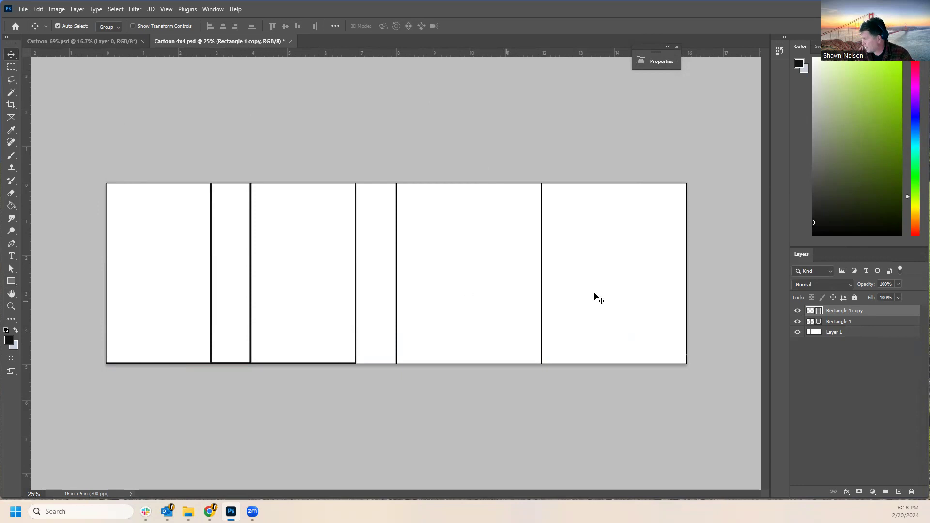
{"action": "left_click", "coordinate": [798, 332]}
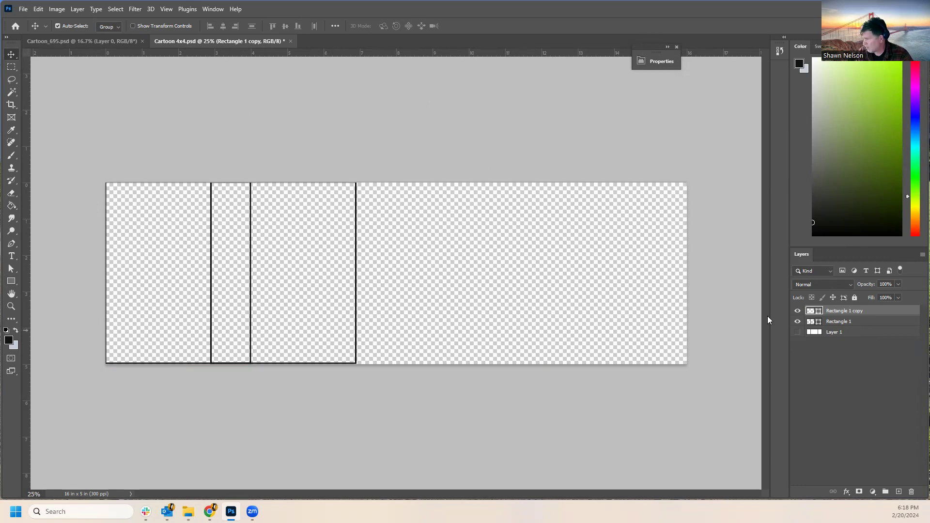
{"action": "left_click", "coordinate": [797, 332]}
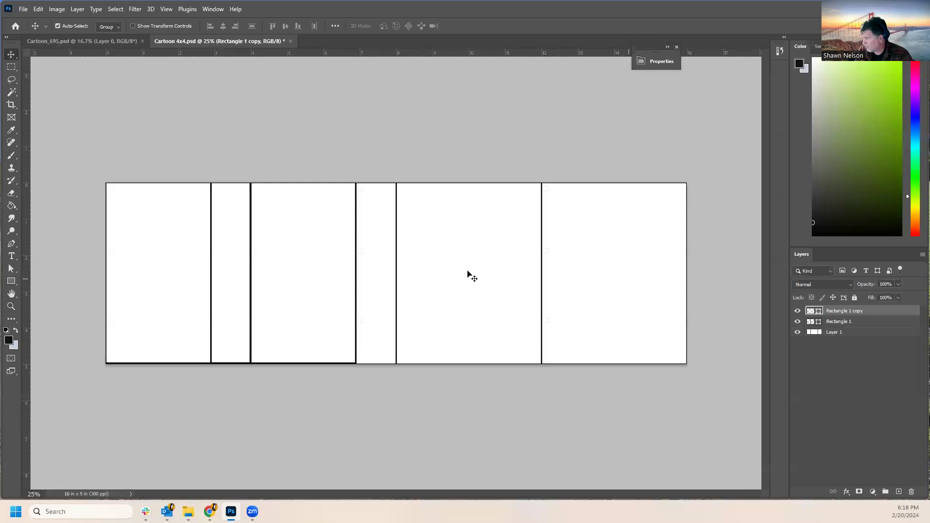
{"action": "key", "text": "shift+Right"}
{"action": "key", "text": "shift+Right"}
{"action": "key", "text": "shift+Right"}
{"action": "key", "text": "shift+Right"}
{"action": "key", "text": "shift+Right"}
{"action": "key", "text": "shift+Right"}
{"action": "key", "text": "shift+Right"}
{"action": "key", "text": "shift+Right"}
{"action": "key", "text": "shift+Right"}
{"action": "key", "text": "shift+Right"}
{"action": "key", "text": "shift+Right"}
{"action": "key", "text": "shift+Right"}
{"action": "key", "text": "shift+Right"}
{"action": "key", "text": "shift+Right"}
{"action": "key", "text": "shift+Right"}
{"action": "key", "text": "shift+Right"}
{"action": "key", "text": "shift+Right"}
{"action": "key", "text": "shift+Right"}
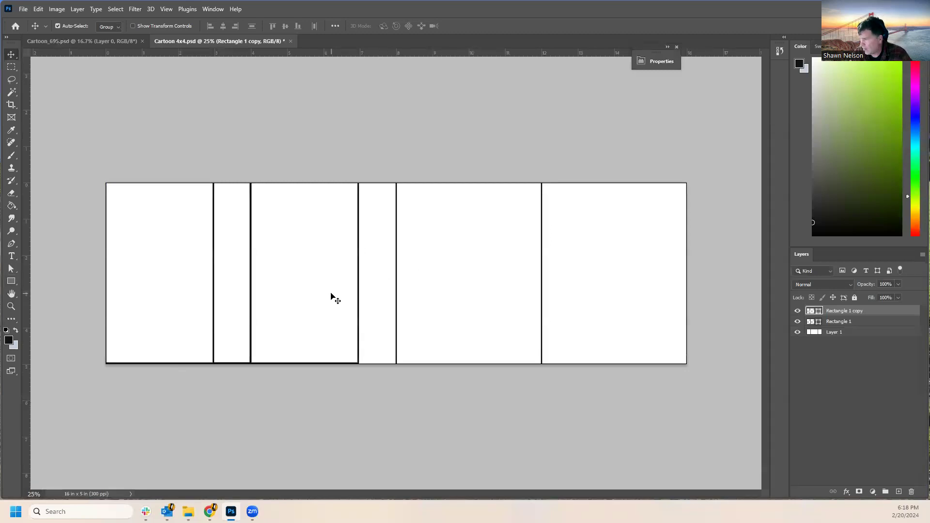
{"action": "key", "text": "shift+Right"}
{"action": "key", "text": "shift+Right"}
{"action": "key", "text": "shift+Right"}
{"action": "key", "text": "shift+Right"}
{"action": "key", "text": "shift+Right"}
{"action": "key", "text": "shift+Right"}
{"action": "key", "text": "shift+Right"}
{"action": "key", "text": "shift+Right"}
{"action": "key", "text": "shift+Right"}
{"action": "key", "text": "shift+Right"}
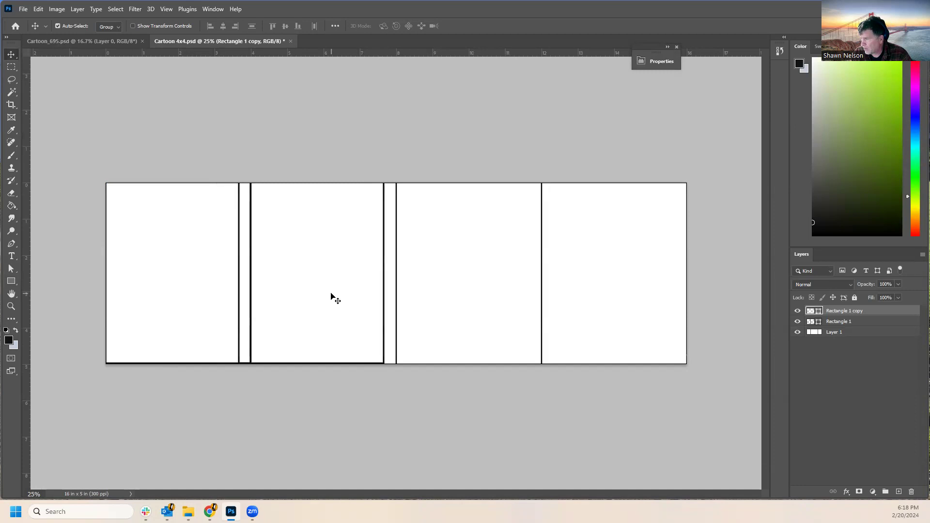
{"action": "key", "text": "shift+Right"}
{"action": "key", "text": "shift+Right"}
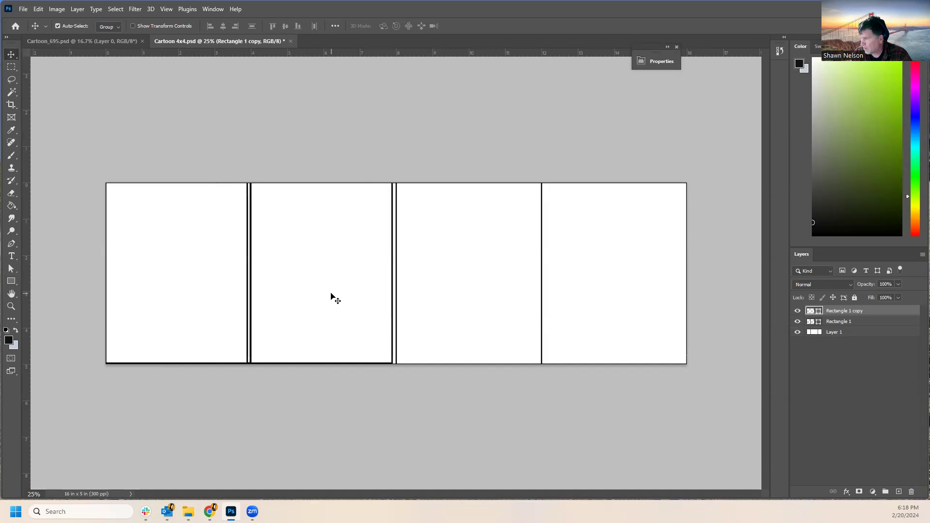
{"action": "key", "text": "shift+Right"}
{"action": "key", "text": "shift+Right"}
{"action": "key", "text": "shift+Right"}
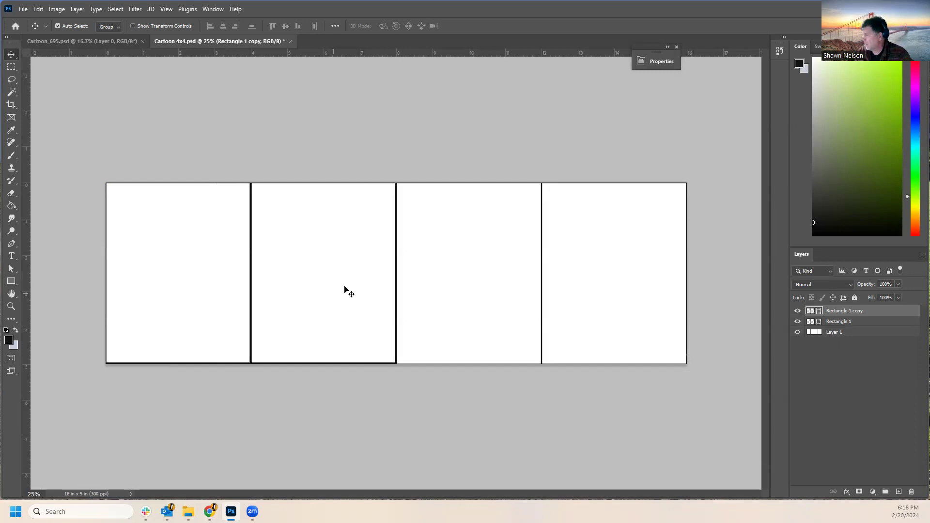
Select both rectangle layers and duplicate them together for the remaining two panels.
{"action": "key", "text": "ctrl"}
{"action": "left_click", "coordinate": [869, 322], "text": "ctrl"}
{"action": "right_click", "coordinate": [868, 320]}
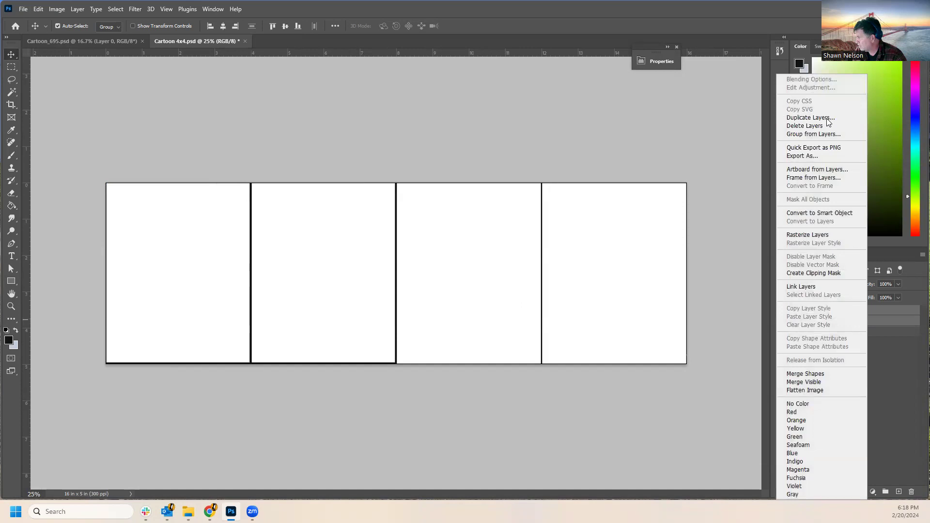
{"action": "left_click", "coordinate": [823, 118]}
{"action": "left_click", "coordinate": [467, 162]}
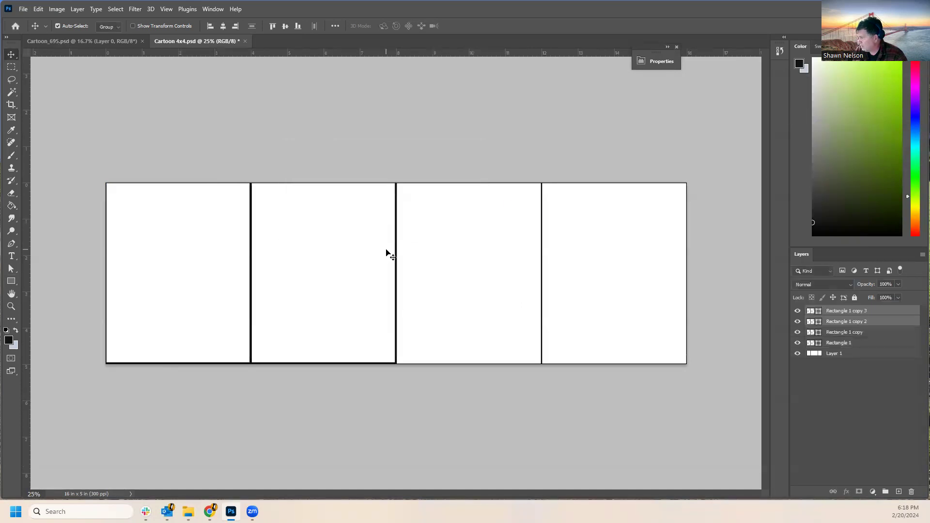
Move the two duplicated rectangles horizontally until they frame the third and fourth panels, aligned with the existing panel dividers.
{"action": "key", "text": "shift+Right"}
{"action": "key", "text": "shift+Right"}
{"action": "key", "text": "shift+Right"}
{"action": "key", "text": "shift+Right"}
{"action": "key", "text": "shift+Right"}
{"action": "key", "text": "shift+Right"}
{"action": "key", "text": "shift+Right"}
{"action": "key", "text": "shift+Right"}
{"action": "key", "text": "shift+Right"}
{"action": "key", "text": "shift+Right"}
{"action": "key", "text": "shift+Right"}
{"action": "key", "text": "shift+Right"}
{"action": "key", "text": "shift+Right"}
{"action": "key", "text": "shift+Right"}
{"action": "key", "text": "shift+Right"}
{"action": "key", "text": "shift+Right"}
{"action": "key", "text": "shift+Right"}
{"action": "key", "text": "shift+Right"}
{"action": "key", "text": "shift+Right"}
{"action": "key", "text": "shift+Right"}
{"action": "key", "text": "shift+Right"}
{"action": "key", "text": "shift+Right"}
{"action": "key", "text": "shift+Right"}
{"action": "key", "text": "shift+Right"}
{"action": "key", "text": "shift+Right"}
{"action": "key", "text": "shift+Right"}
{"action": "key", "text": "shift+Right"}
{"action": "key", "text": "shift+Right"}
{"action": "key", "text": "shift+Right"}
{"action": "key", "text": "shift+Right"}
{"action": "key", "text": "shift+Right"}
{"action": "key", "text": "shift+Right"}
{"action": "key", "text": "shift+Right"}
{"action": "key", "text": "shift+Right"}
{"action": "key", "text": "shift+Right"}
{"action": "key", "text": "shift+Right"}
{"action": "key", "text": "shift+Right"}
{"action": "key", "text": "shift+Right"}
{"action": "key", "text": "shift+Right"}
{"action": "key", "text": "shift+Right"}
{"action": "key", "text": "shift+Right"}
{"action": "key", "text": "shift+Right"}
{"action": "key", "text": "shift+Right"}
{"action": "key", "text": "shift+Right"}
{"action": "key", "text": "shift+Right"}
{"action": "key", "text": "shift+Right"}
{"action": "key", "text": "shift+Right"}
{"action": "key", "text": "shift+Right"}
{"action": "key", "text": "shift+Right"}
{"action": "key", "text": "shift+Right"}
{"action": "key", "text": "shift+Right"}
{"action": "key", "text": "shift+Right"}
{"action": "key", "text": "shift+Right"}
{"action": "key", "text": "shift+Right"}
{"action": "key", "text": "shift+Right"}
{"action": "key", "text": "shift+Right"}
{"action": "key", "text": "shift+Right"}
{"action": "key", "text": "shift+Right"}
{"action": "key", "text": "shift+Right"}
{"action": "key", "text": "shift+Right"}
{"action": "key", "text": "shift+Right"}
{"action": "key", "text": "shift+Right"}
{"action": "key", "text": "shift+Right"}
{"action": "key", "text": "shift+Right"}
{"action": "key", "text": "shift+Right"}
{"action": "key", "text": "shift+Right"}
{"action": "key", "text": "shift+Right"}
{"action": "key", "text": "shift+Right"}
{"action": "key", "text": "shift+Right"}
{"action": "key", "text": "shift+Right"}
{"action": "key", "text": "shift+Right"}
{"action": "key", "text": "shift+Right"}
{"action": "key", "text": "shift+Right"}
{"action": "key", "text": "shift+Right"}
{"action": "key", "text": "shift+Right"}
{"action": "key", "text": "shift+Right"}
{"action": "key", "text": "shift+Right"}
{"action": "key", "text": "shift+Right"}
{"action": "key", "text": "shift+Right"}
{"action": "key", "text": "shift+Right"}
{"action": "key", "text": "shift+Right"}
{"action": "key", "text": "shift+Right"}
{"action": "key", "text": "shift+Right"}
{"action": "key", "text": "shift+Right"}
{"action": "key", "text": "shift+Right"}
{"action": "key", "text": "shift+Right"}
{"action": "key", "text": "shift+Right"}
{"action": "key", "text": "shift+Right"}
{"action": "key", "text": "shift+Right"}
{"action": "key", "text": "shift+Right"}
{"action": "key", "text": "shift+Right"}
{"action": "key", "text": "shift+Right"}
{"action": "key", "text": "shift+Right"}
{"action": "key", "text": "shift+Right"}
{"action": "key", "text": "shift+Right"}
{"action": "key", "text": "shift+Right"}
{"action": "key", "text": "shift+Right"}
{"action": "key", "text": "shift+Right"}
{"action": "key", "text": "shift+Right"}
{"action": "key", "text": "shift+Right"}
{"action": "key", "text": "shift+Right"}
{"action": "key", "text": "shift+Right"}
{"action": "key", "text": "shift+Right"}
{"action": "key", "text": "shift+Right"}
{"action": "key", "text": "shift+Right"}
{"action": "key", "text": "shift+Right"}
{"action": "key", "text": "shift+Right"}
{"action": "key", "text": "shift+Right"}
{"action": "key", "text": "shift+Right"}
{"action": "key", "text": "shift+Right"}
{"action": "key", "text": "shift+Right"}
{"action": "key", "text": "shift+Right"}
{"action": "key", "text": "shift+Right"}
{"action": "key", "text": "shift+Right"}
{"action": "key", "text": "shift+Right"}
{"action": "key", "text": "shift+Right"}
{"action": "key", "text": "shift+Right"}
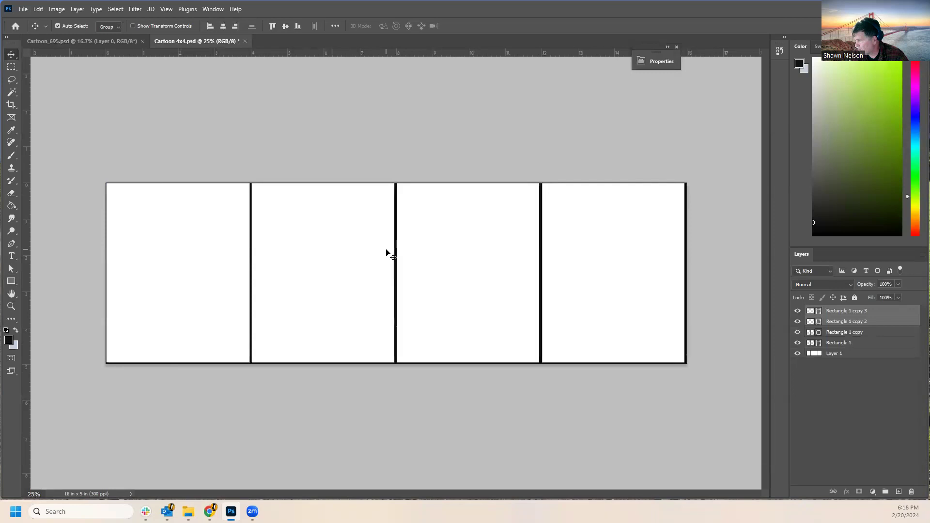
{"action": "key", "text": "shift+Right"}
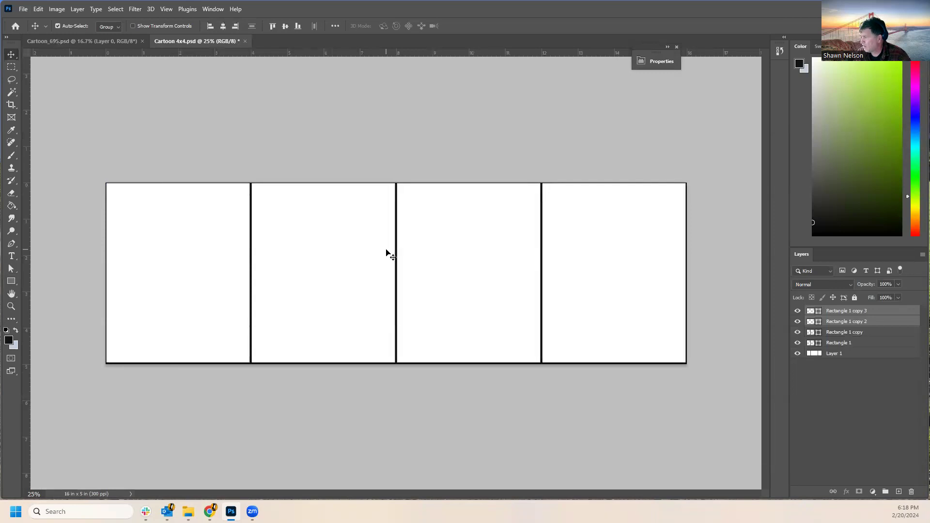
Select all layers from Layer 1 up to Rectangle 1 copy 3 and merge them into one layer.
{"action": "left_click", "coordinate": [855, 355]}
{"action": "left_click", "coordinate": [852, 312], "text": "shift"}
{"action": "right_click", "coordinate": [854, 313]}
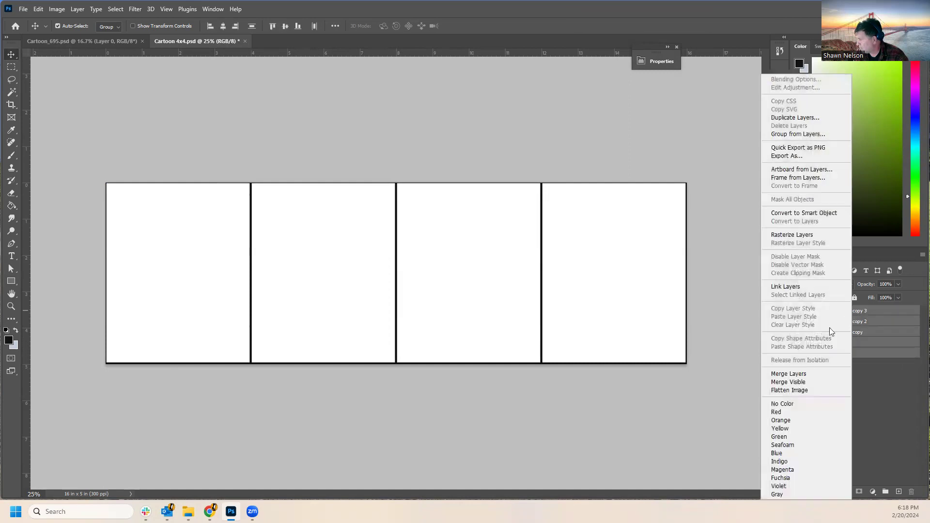
{"action": "left_click", "coordinate": [793, 374]}
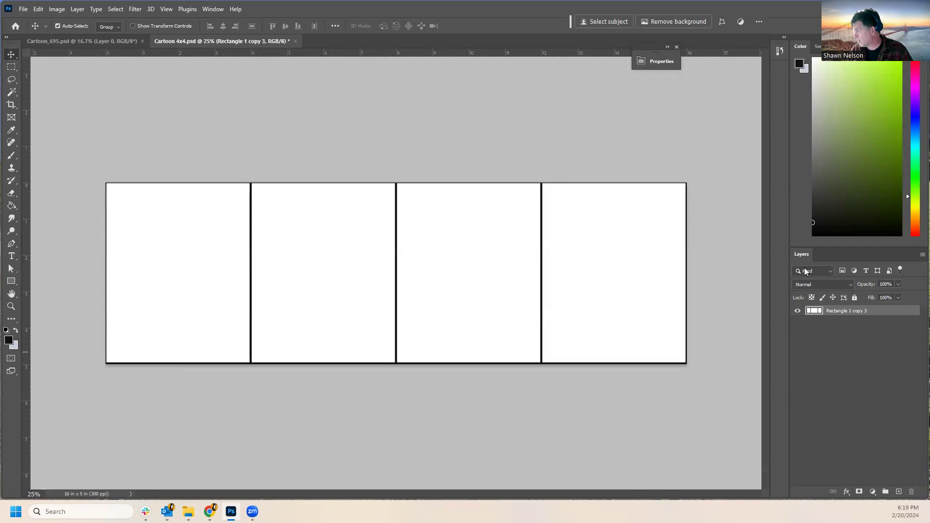
Float the Cartoon 4x4 and Cartoon_695 documents as separate windows, zoom both out, and arrange them side by side.
{"action": "left_click_drag", "start_coordinate": [255, 41], "coordinate": [213, 93]}
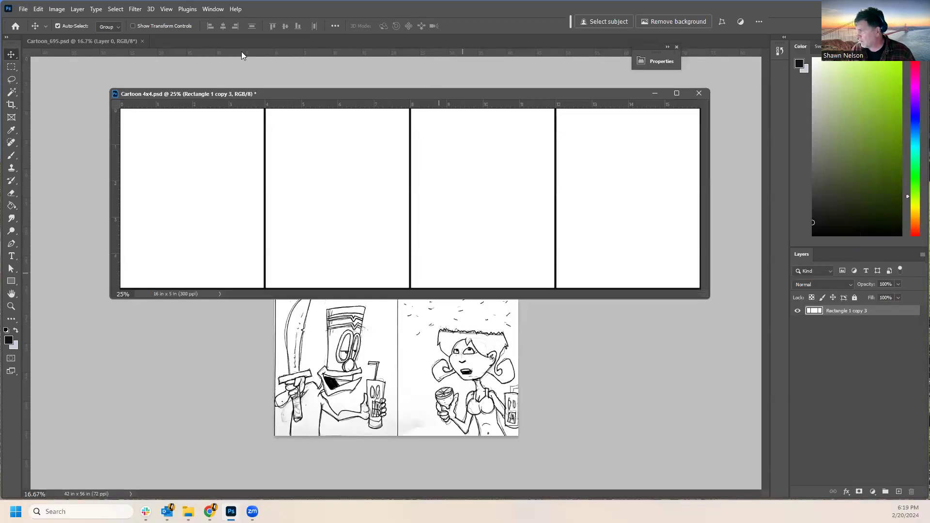
{"action": "left_click_drag", "start_coordinate": [109, 41], "coordinate": [121, 65]}
{"action": "mouse_move", "coordinate": [357, 91]}
{"action": "left_mouse_down"}
{"action": "mouse_move", "coordinate": [398, 110]}
{"action": "mouse_move", "coordinate": [414, 191]}
{"action": "mouse_move", "coordinate": [403, 266]}
{"action": "left_mouse_up"}
{"action": "left_click", "coordinate": [11, 66]}
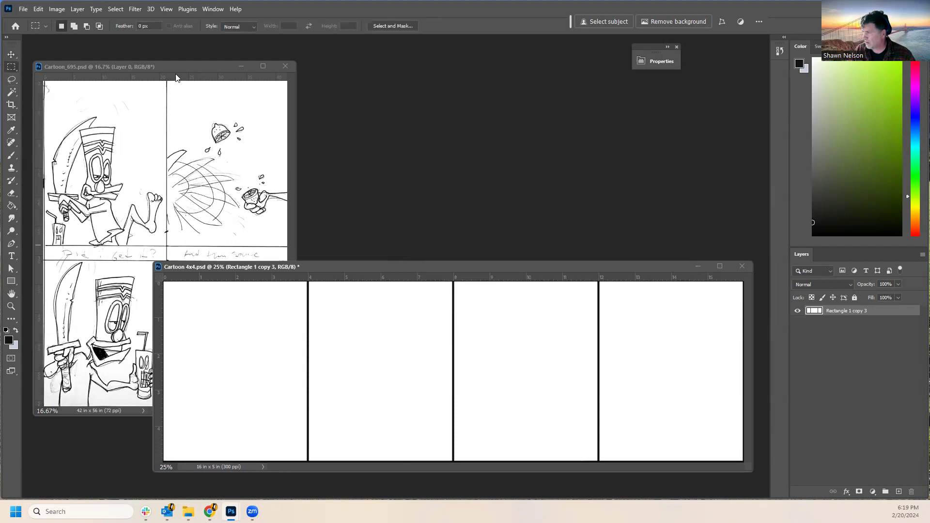
{"action": "left_click", "coordinate": [12, 306]}
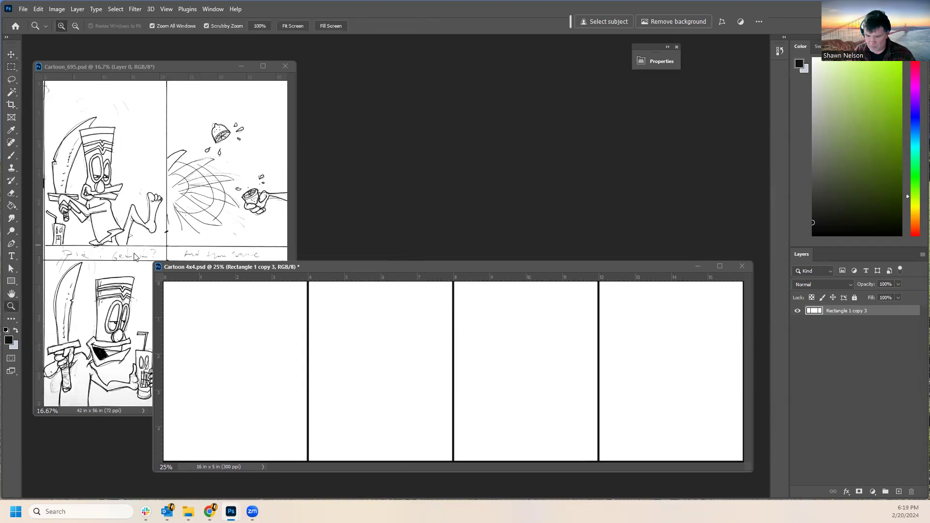
{"action": "left_click", "coordinate": [150, 249]}
{"action": "left_click", "coordinate": [150, 248], "text": "alt"}
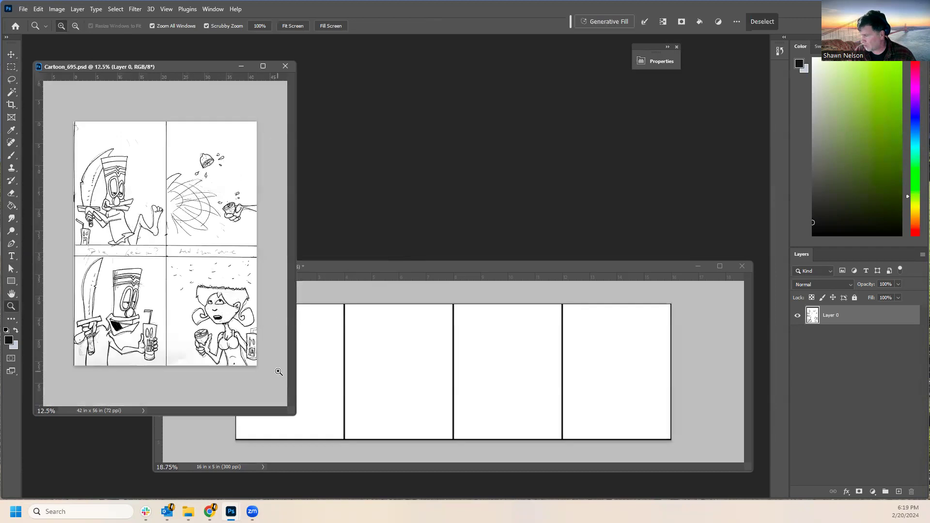
{"action": "left_click_drag", "start_coordinate": [399, 268], "coordinate": [565, 201]}
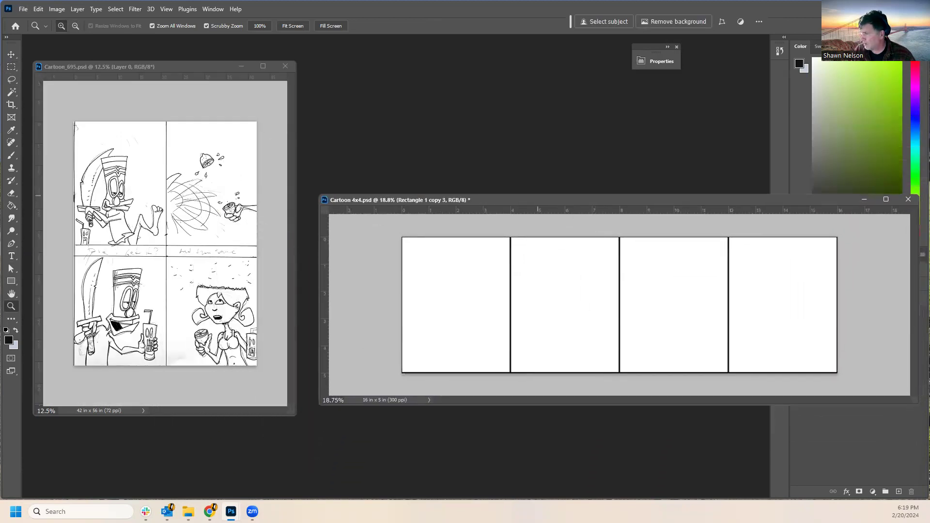
Select the sketch's first panel, with the knife-wielding tiki character, using a rectangular marquee and copy it.
{"action": "left_click", "coordinate": [11, 67]}
{"action": "left_click", "coordinate": [70, 117]}
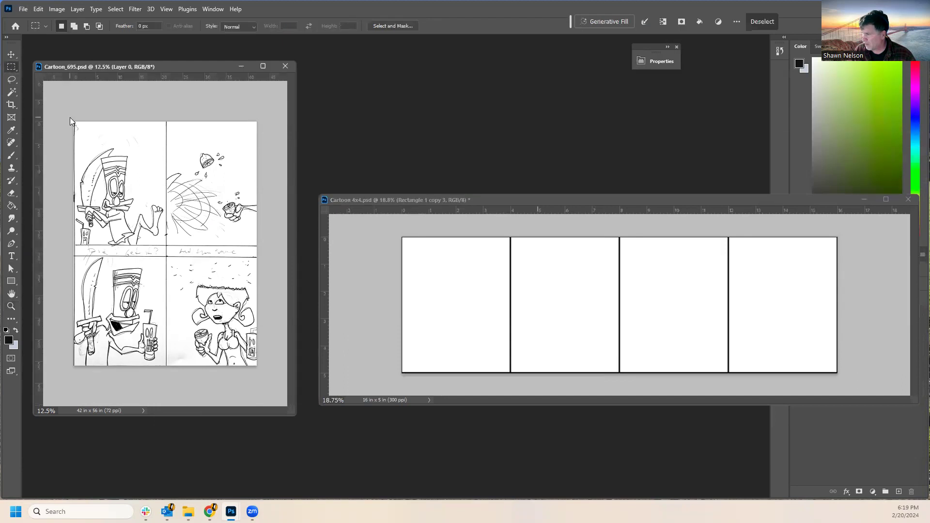
{"action": "left_click_drag", "start_coordinate": [73, 122], "coordinate": [166, 245]}
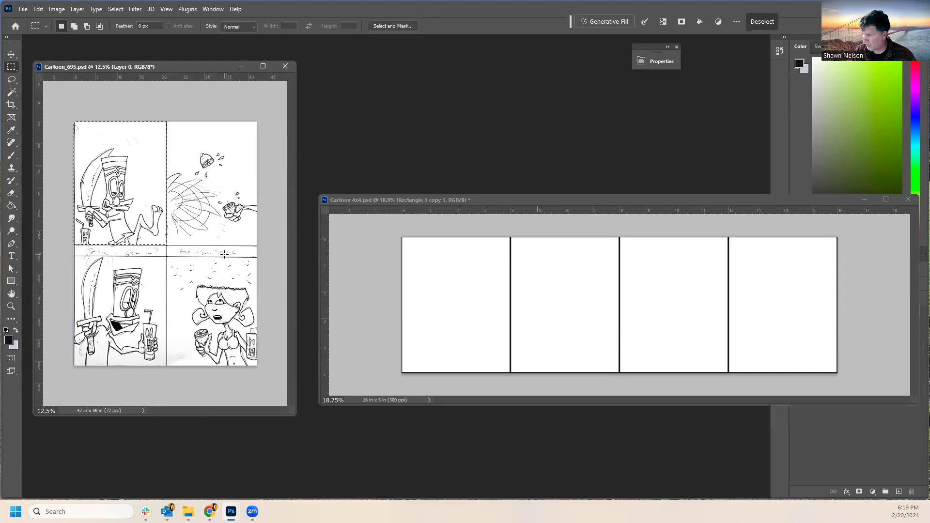
Select the blank interior of the first panel in Cartoon 4x4 with the Magic Wand.
{"action": "key", "text": "w"}
{"action": "key", "text": "shift+w"}
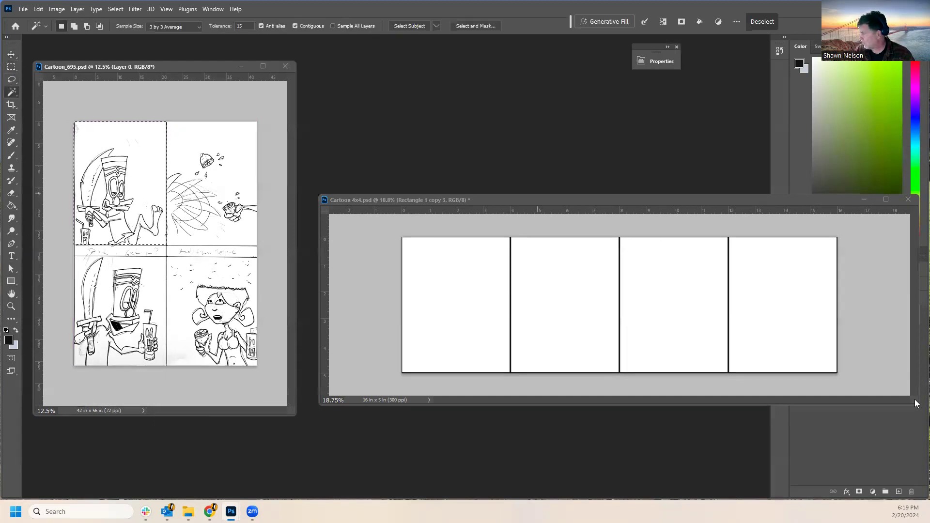
{"action": "left_click", "coordinate": [484, 305]}
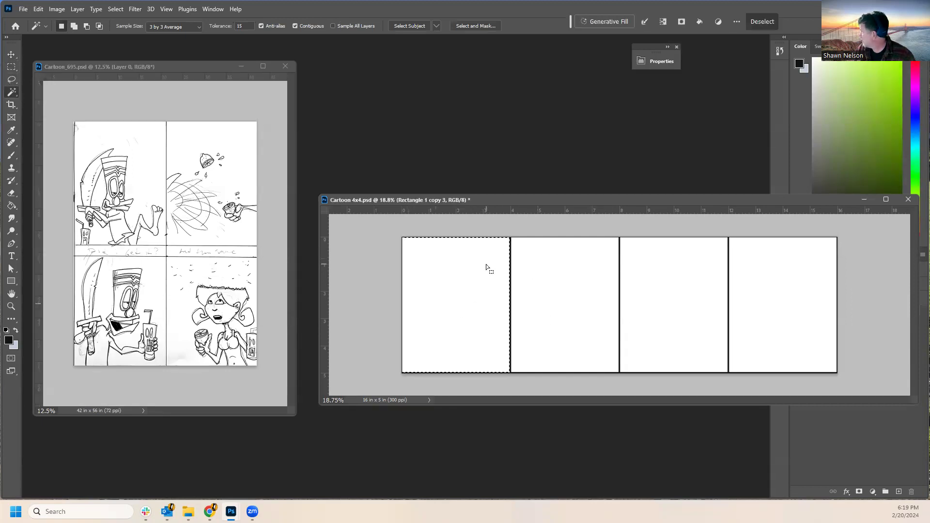
{"action": "key", "text": "shift"}
{"action": "key", "text": "ctrl+shift+alt+v"}
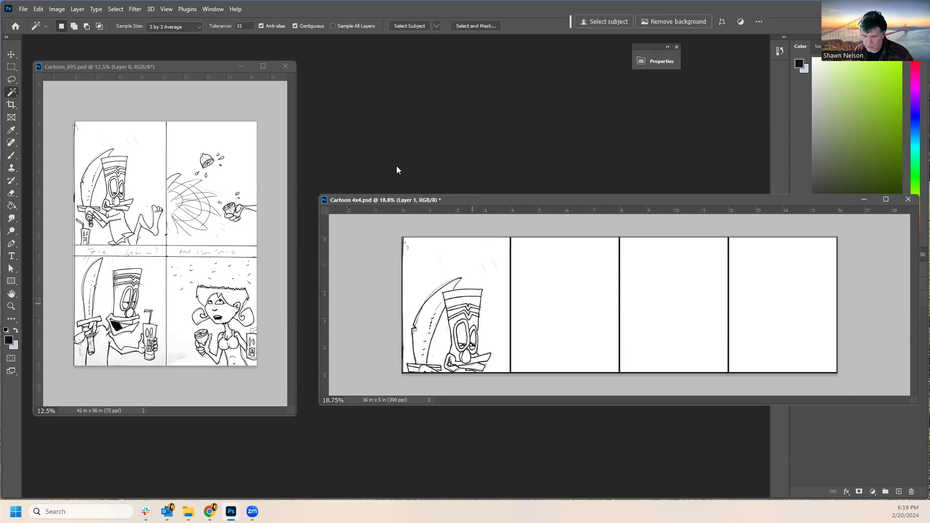
{"action": "key", "text": "ctrl+z"}
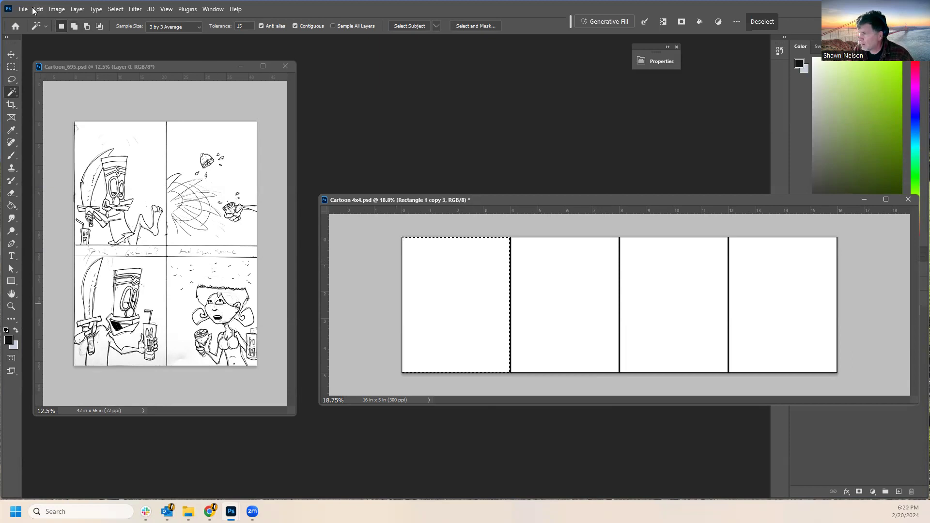
Paste the copied drawing into the selected first panel with Paste Into so the panel masks it.
{"action": "left_click", "coordinate": [37, 9]}
{"action": "mouse_move", "coordinate": [77, 107]}
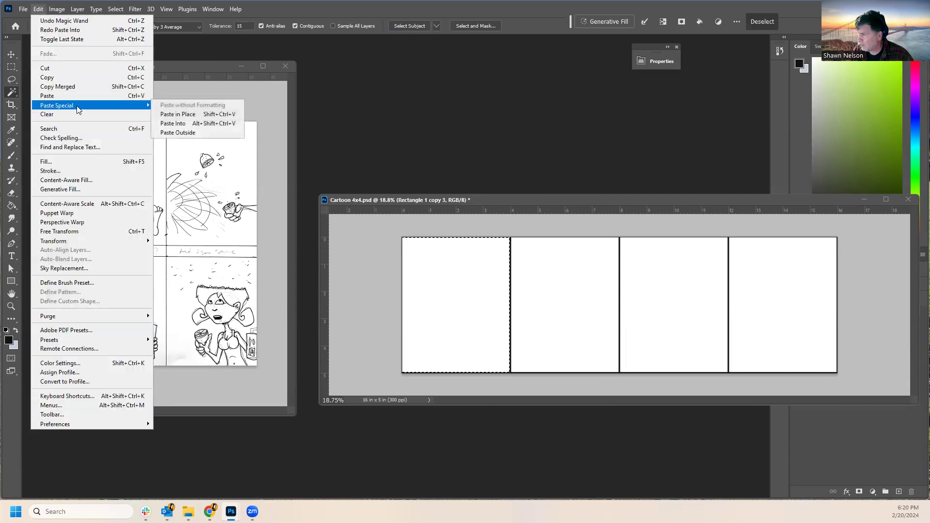
{"action": "left_click", "coordinate": [180, 124]}
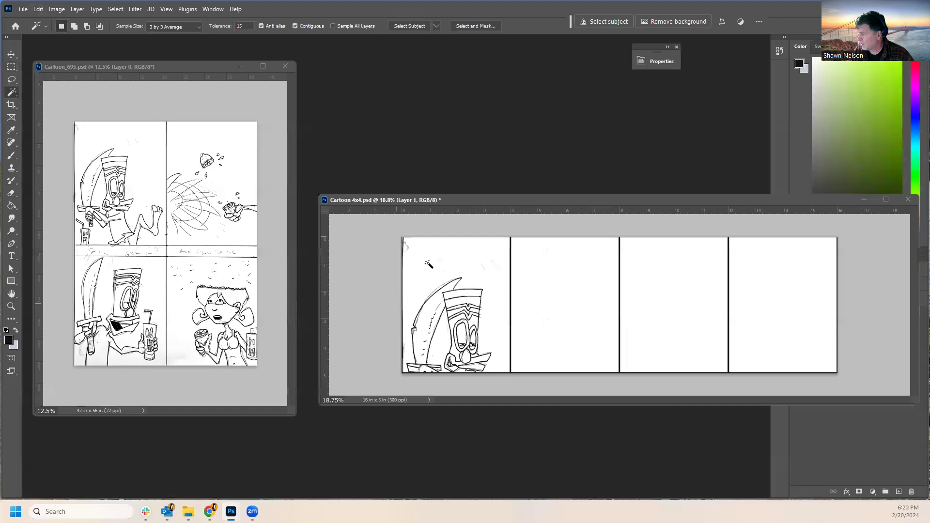
Scale the pasted drawing proportionally to about 79.5% and position it to span the first panel's width with the whole character inside.
{"action": "key", "text": "ctrl+t"}
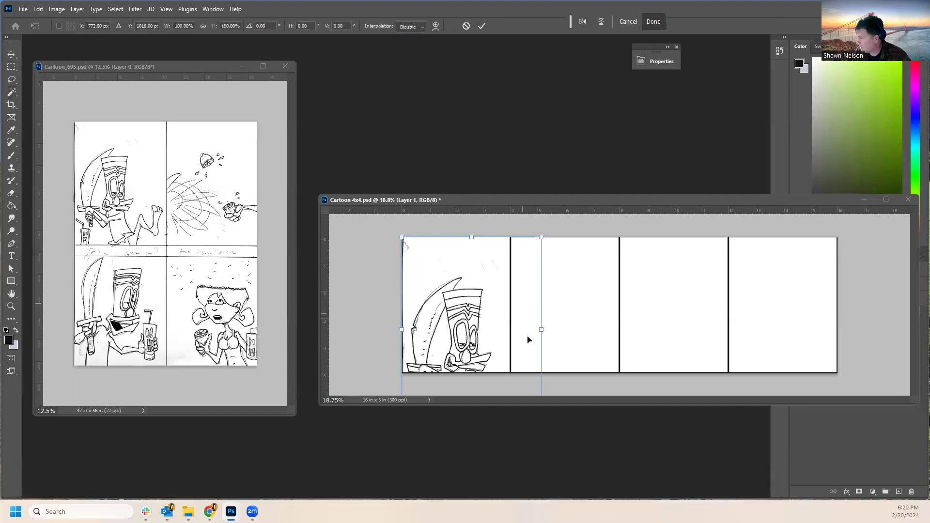
{"action": "left_click_drag", "start_coordinate": [542, 235], "coordinate": [499, 293]}
{"action": "left_click_drag", "start_coordinate": [455, 347], "coordinate": [455, 290]}
{"action": "left_click_drag", "start_coordinate": [496, 364], "coordinate": [532, 353]}
{"action": "left_click_drag", "start_coordinate": [455, 345], "coordinate": [460, 324]}
{"action": "mouse_move", "coordinate": [509, 350]}
{"action": "left_mouse_down"}
{"action": "mouse_move", "coordinate": [512, 363]}
{"action": "mouse_move", "coordinate": [481, 341]}
{"action": "mouse_move", "coordinate": [483, 329]}
{"action": "mouse_move", "coordinate": [512, 359]}
{"action": "left_mouse_up"}
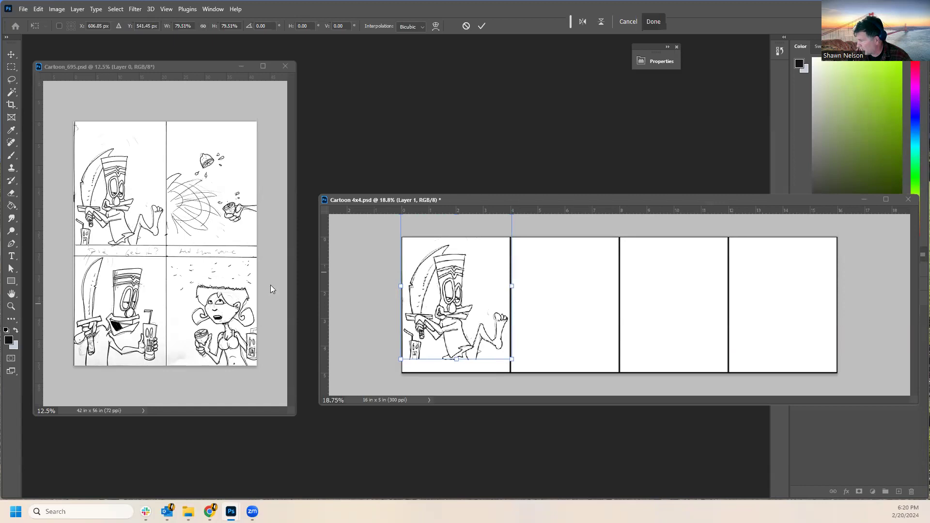
{"action": "key", "text": "Return"}
Move the Cartoon 4x4 window clear of the layer list and select the blank second panel on the Rectangle 1 copy 3 layer.
{"action": "key", "text": "w"}
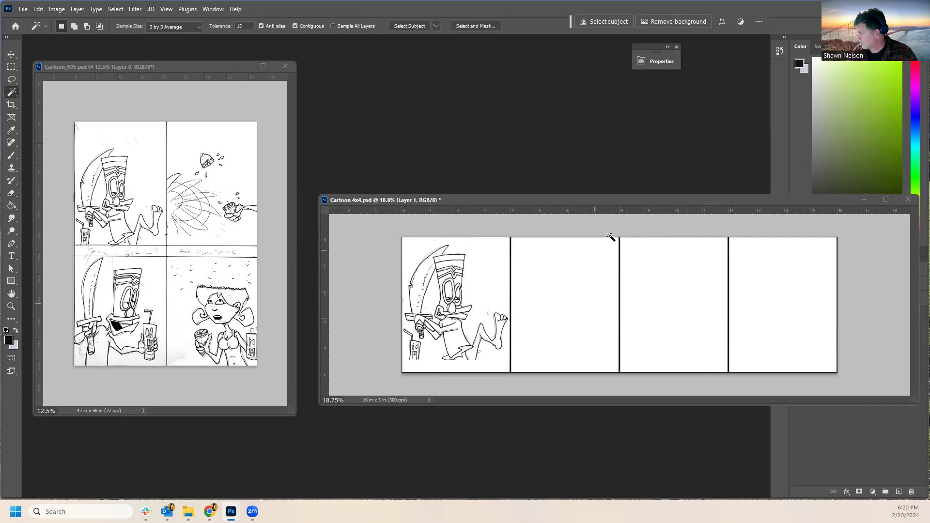
{"action": "left_click", "coordinate": [562, 299]}
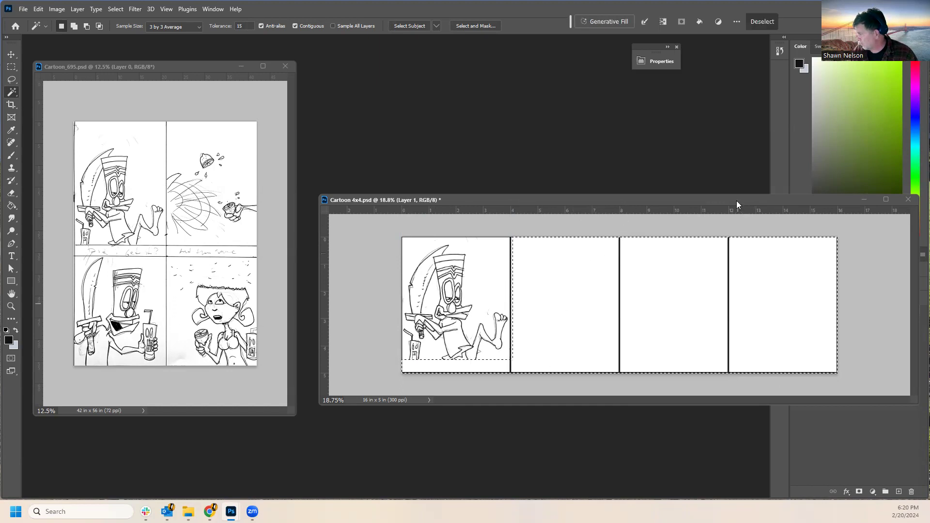
{"action": "left_click_drag", "start_coordinate": [737, 200], "coordinate": [707, 66]}
{"action": "left_click", "coordinate": [862, 321]}
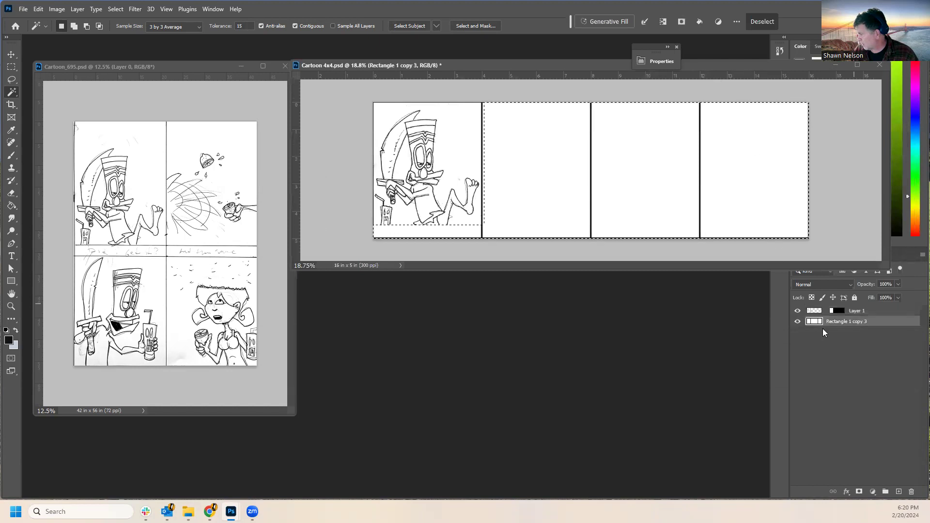
{"action": "key", "text": "ctrl+d"}
{"action": "left_click", "coordinate": [843, 367]}
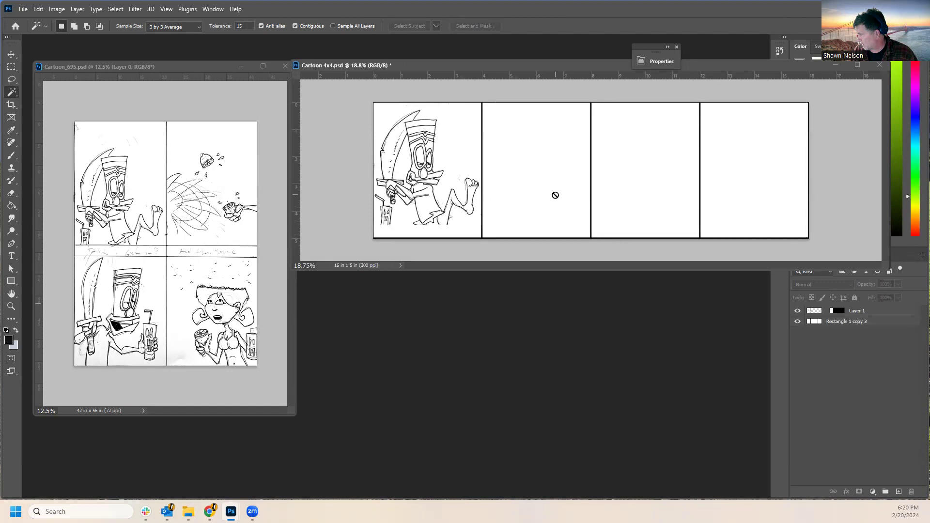
{"action": "left_click", "coordinate": [845, 327]}
{"action": "left_click", "coordinate": [548, 152]}
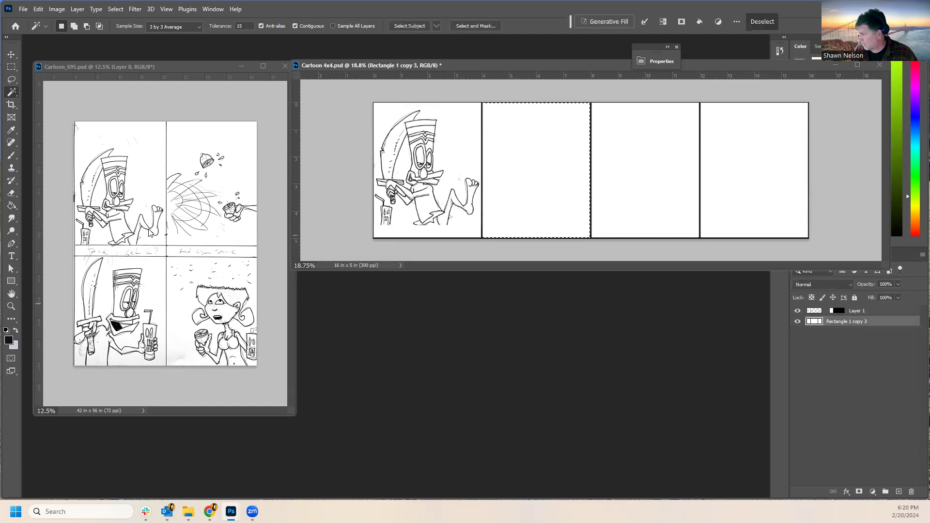
Shift the selection outline in Cartoon_695 horizontally by 21 in so it surrounds the sketch's second panel.
{"action": "left_click", "coordinate": [112, 193]}
{"action": "left_click", "coordinate": [111, 193]}
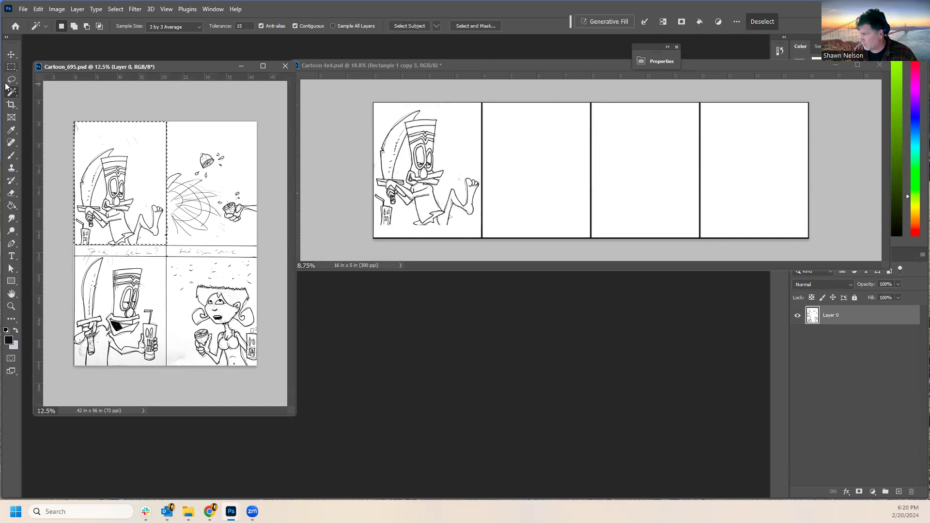
{"action": "left_click_drag", "start_coordinate": [120, 176], "coordinate": [210, 175]}
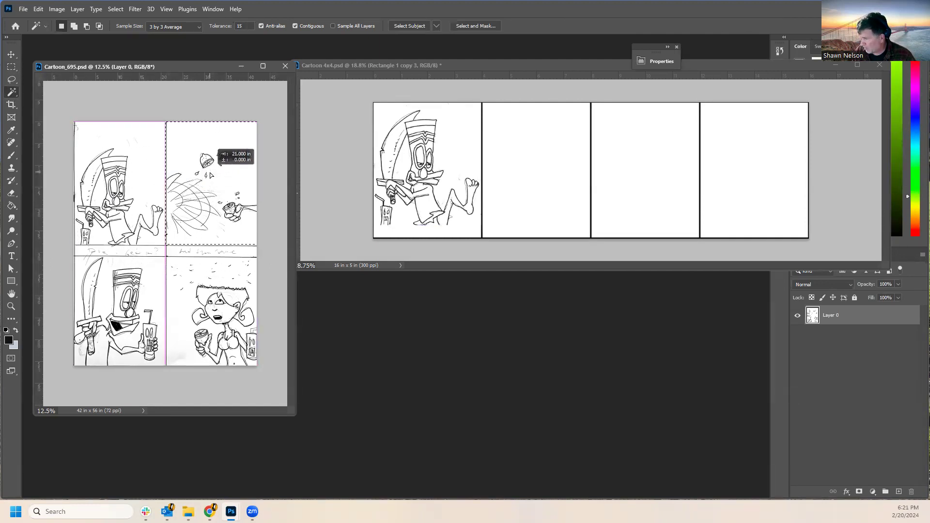
Copy the second sketch panel from Cartoon_695 and use Paste Into to place it in the selected second panel of Cartoon 4x4.
{"action": "left_click_drag", "start_coordinate": [142, 188], "coordinate": [211, 172]}
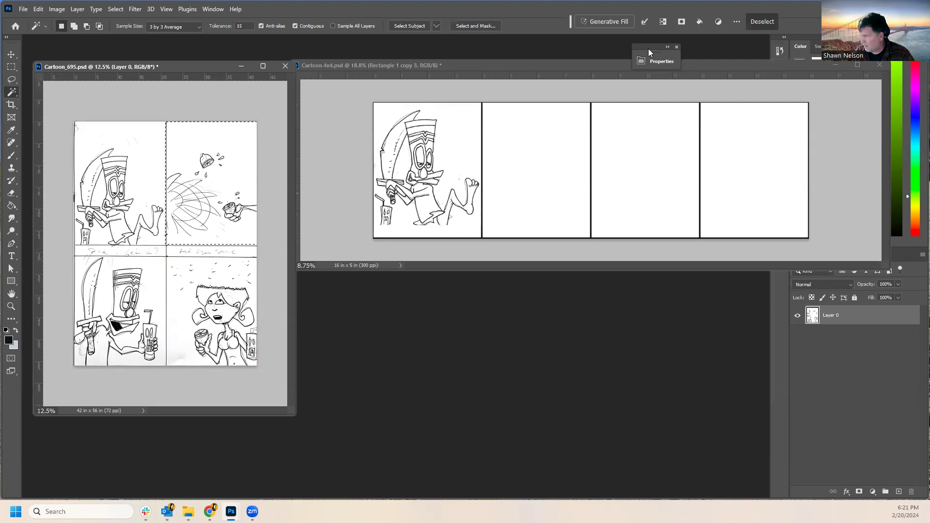
{"action": "left_click", "coordinate": [502, 62]}
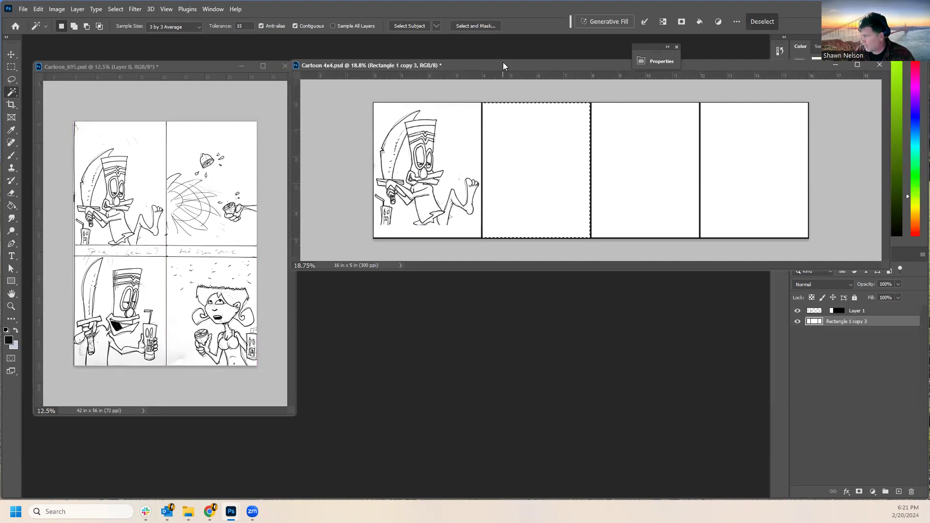
{"action": "left_click", "coordinate": [38, 8]}
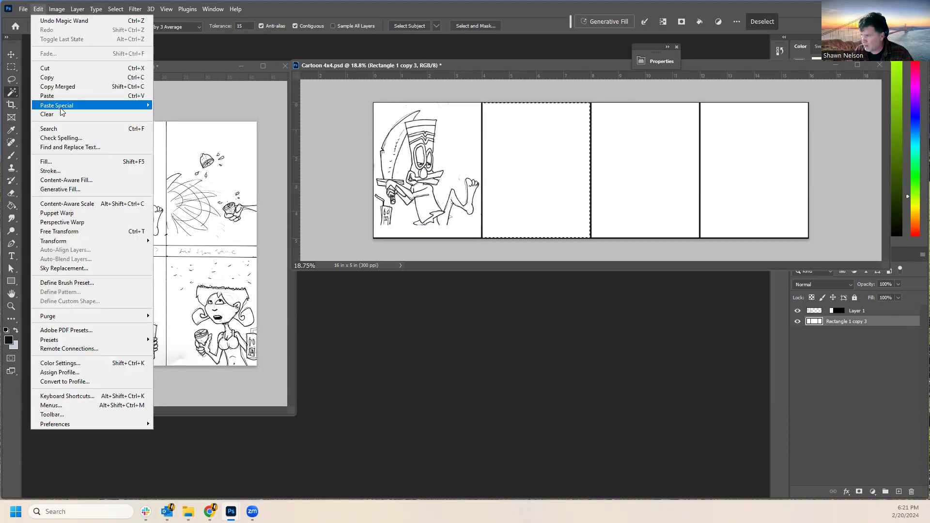
{"action": "mouse_move", "coordinate": [61, 111]}
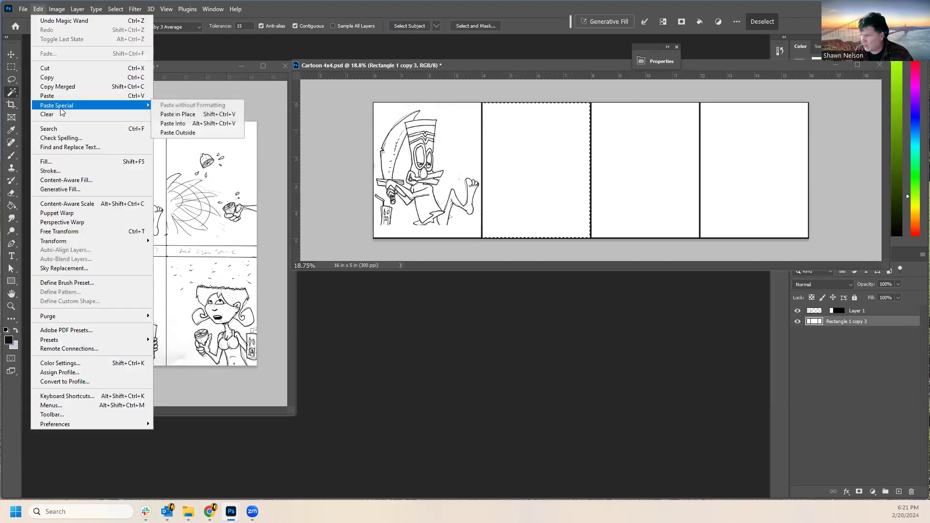
{"action": "left_click", "coordinate": [192, 125]}
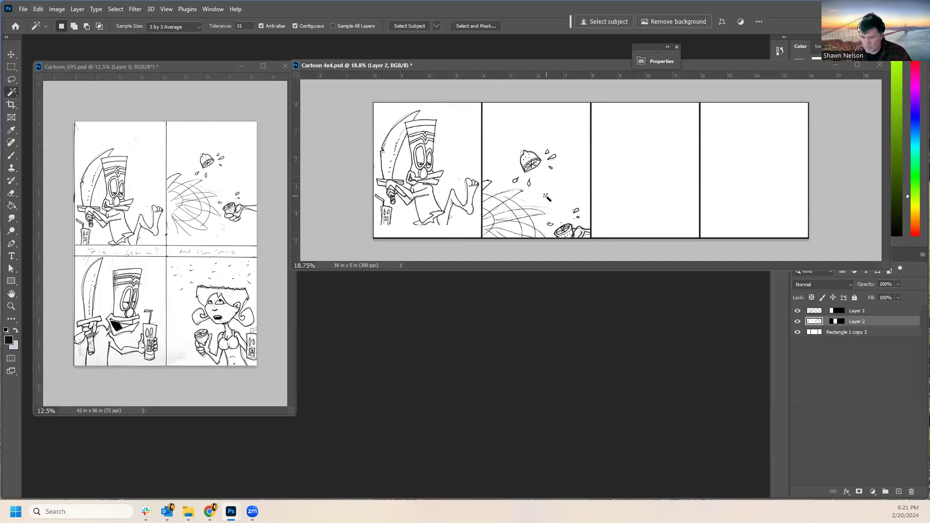
Scale the pasted second drawing proportionally to about 84.85% and position it so the splash, fruit and hand fit inside the second panel.
{"action": "key", "text": "ctrl+t"}
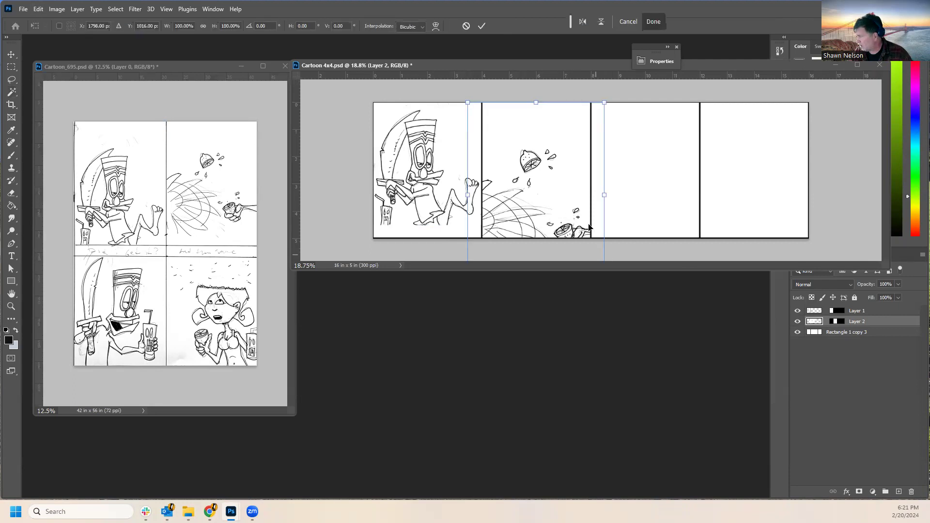
{"action": "left_click_drag", "start_coordinate": [604, 102], "coordinate": [551, 174]}
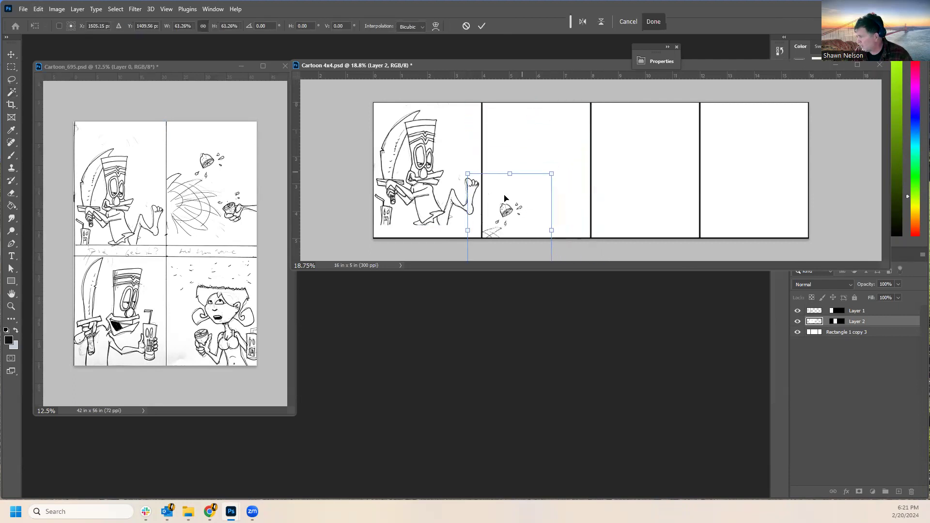
{"action": "left_click_drag", "start_coordinate": [512, 208], "coordinate": [519, 132]}
{"action": "mouse_move", "coordinate": [563, 209]}
{"action": "left_mouse_down"}
{"action": "mouse_move", "coordinate": [603, 253]}
{"action": "mouse_move", "coordinate": [602, 234]}
{"action": "mouse_move", "coordinate": [583, 232]}
{"action": "mouse_move", "coordinate": [609, 243]}
{"action": "mouse_move", "coordinate": [595, 251]}
{"action": "mouse_move", "coordinate": [560, 200]}
{"action": "left_mouse_up"}
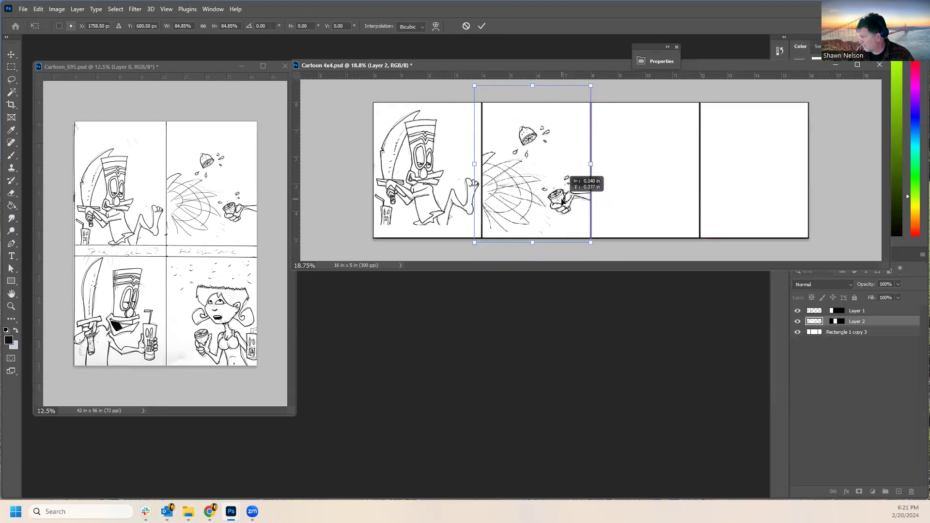
{"action": "left_click_drag", "start_coordinate": [561, 199], "coordinate": [557, 198]}
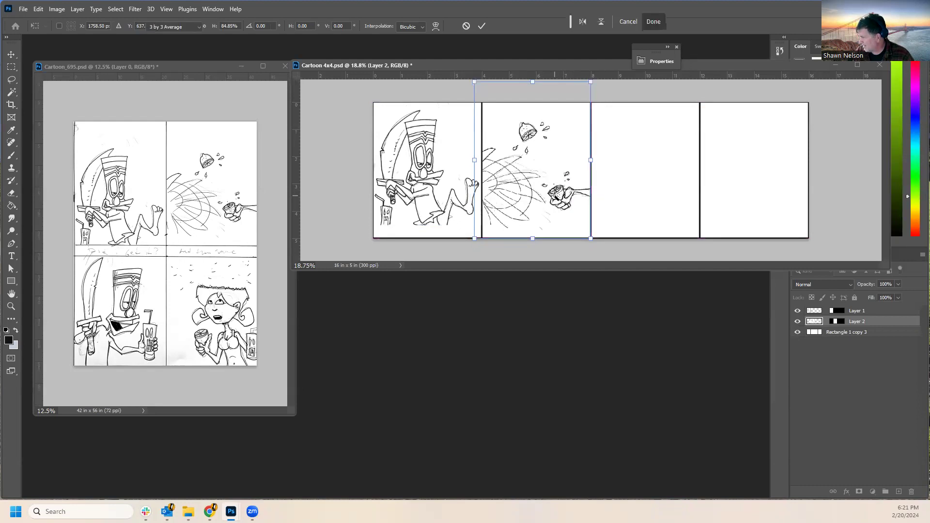
{"action": "key", "text": "Return"}
{"action": "key", "text": "w"}
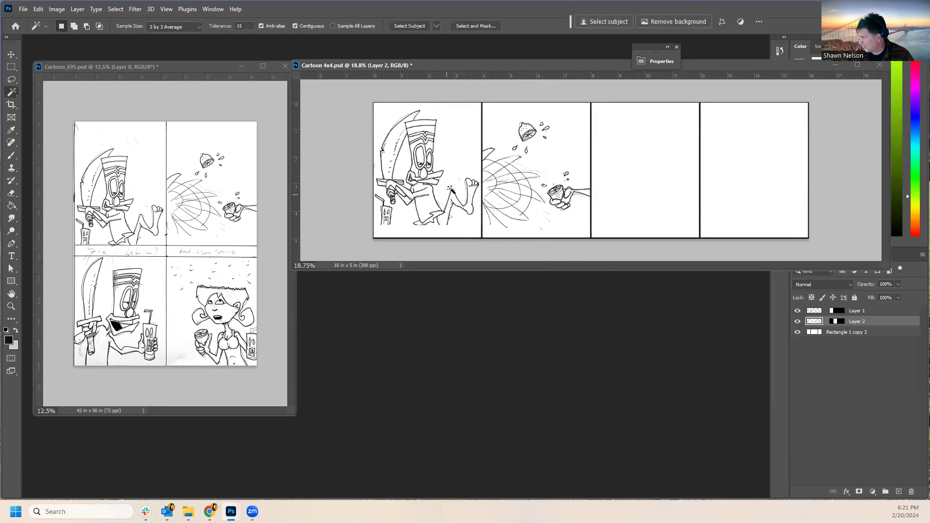
Check Layer 1 and Layer 2 by hiding and reshowing them, and select the blank third panel on the Rectangle 1 copy 3 layer.
{"action": "left_click", "coordinate": [832, 333]}
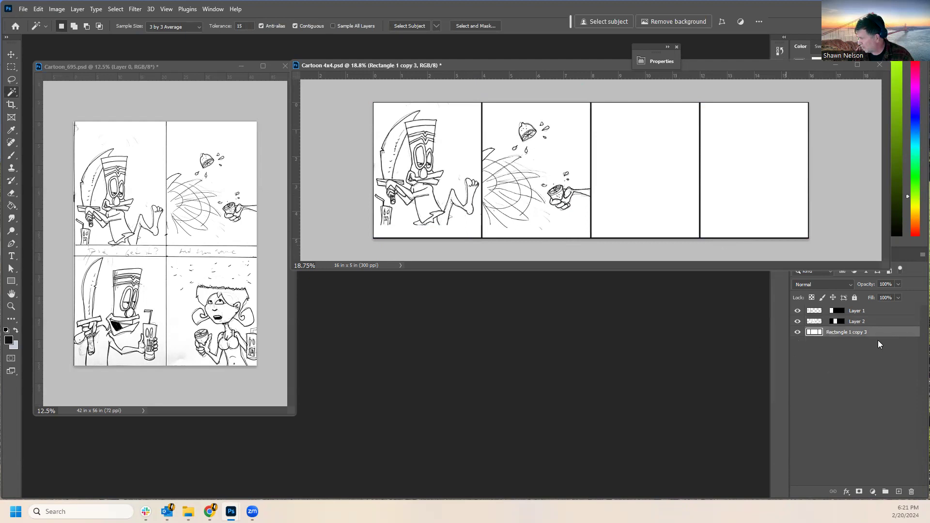
{"action": "left_click", "coordinate": [798, 318]}
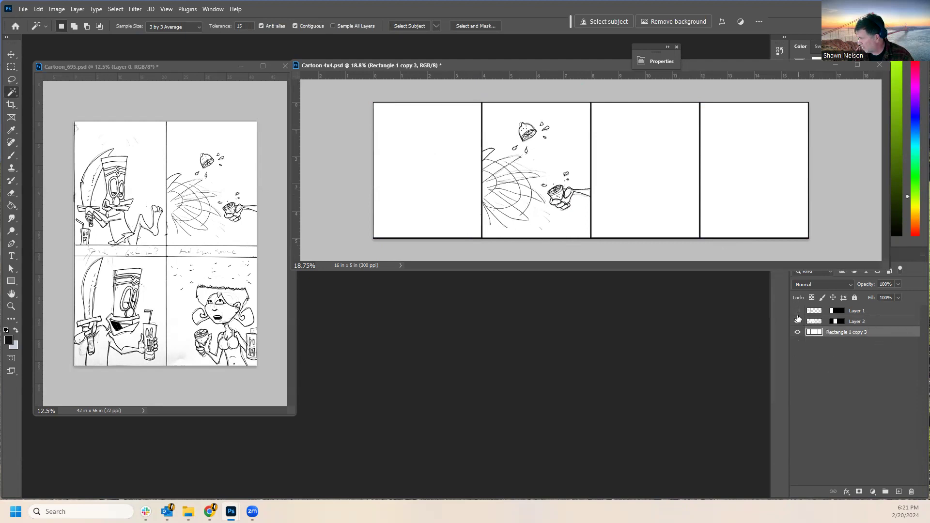
{"action": "left_click", "coordinate": [797, 321]}
{"action": "left_click", "coordinate": [798, 321]}
{"action": "left_click", "coordinate": [797, 311]}
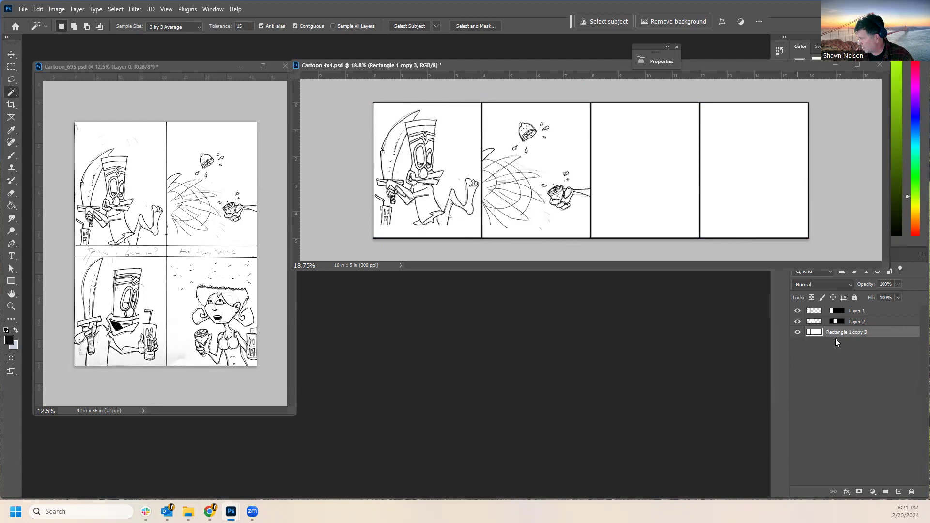
{"action": "left_click", "coordinate": [653, 178]}
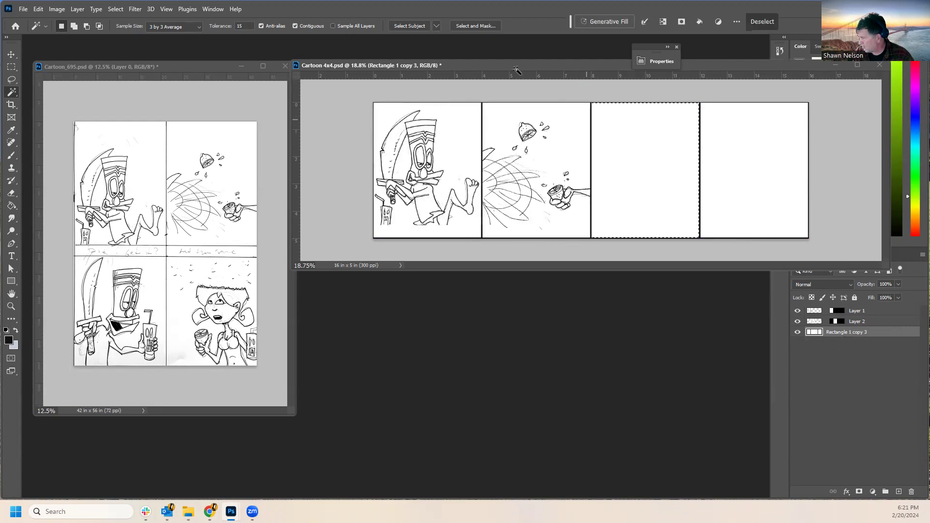
Move the Cartoon_695 selection outline onto the lower-left sketch panel, copy it, and use Paste Into to place it in the selected third panel.
{"action": "left_click", "coordinate": [250, 195]}
{"action": "left_click_drag", "start_coordinate": [220, 193], "coordinate": [139, 296]}
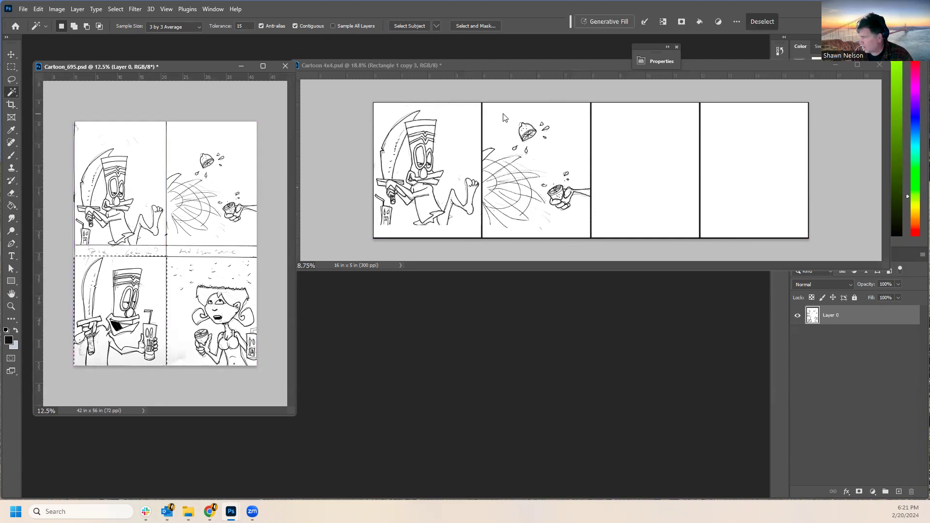
{"action": "left_click", "coordinate": [625, 94]}
{"action": "left_click", "coordinate": [625, 149]}
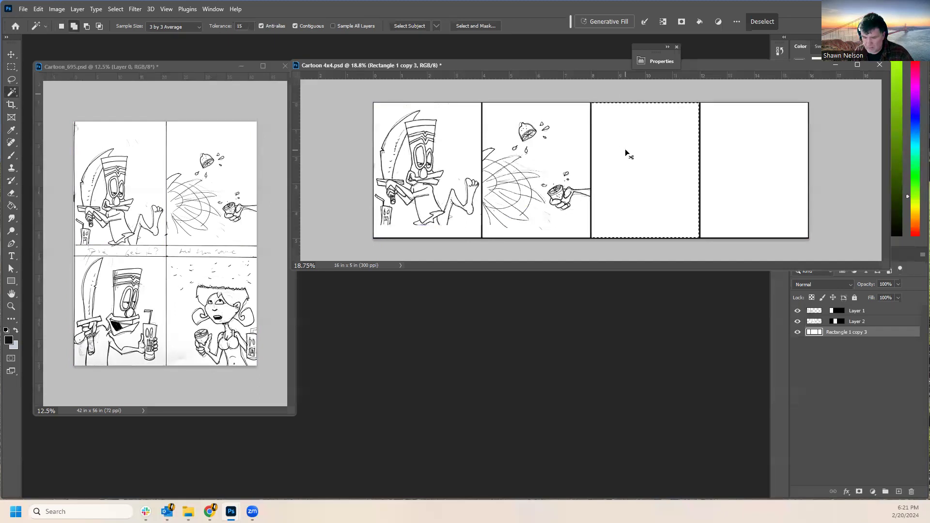
{"action": "key", "text": "ctrl+shift+alt+v"}
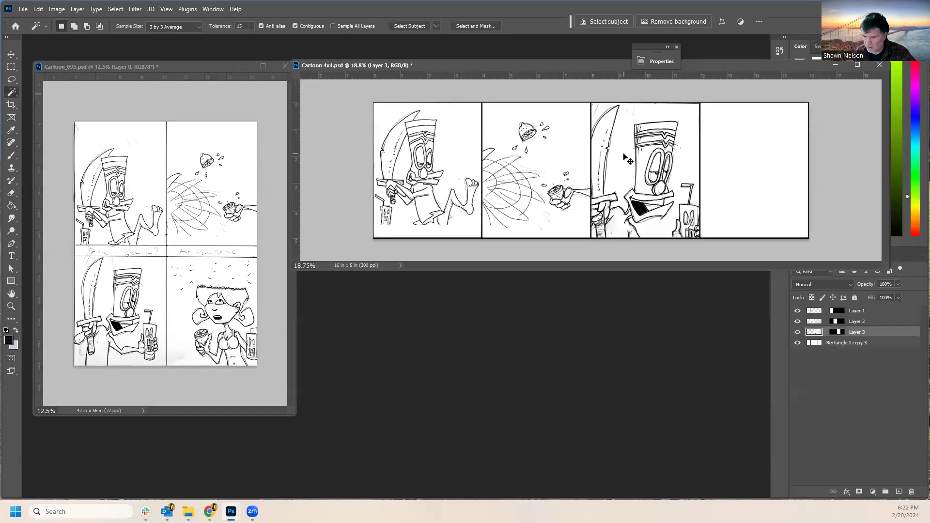
Scale the third drawing proportionally to about 77.9% and position it to span the third panel's width, resting on its lower edge.
{"action": "key", "text": "ctrl+t"}
{"action": "left_click_drag", "start_coordinate": [715, 103], "coordinate": [683, 139]}
{"action": "left_click_drag", "start_coordinate": [649, 170], "coordinate": [659, 150]}
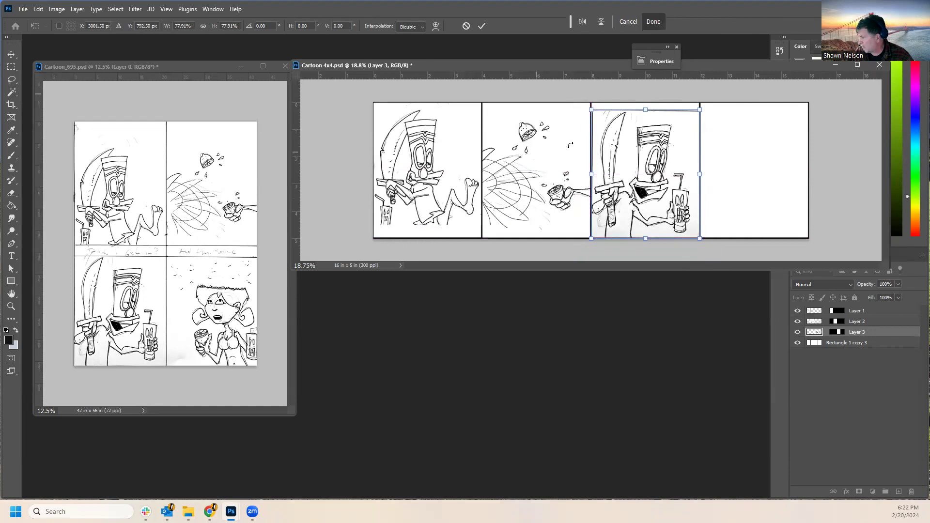
{"action": "key", "text": "Return"}
{"action": "key", "text": "w"}
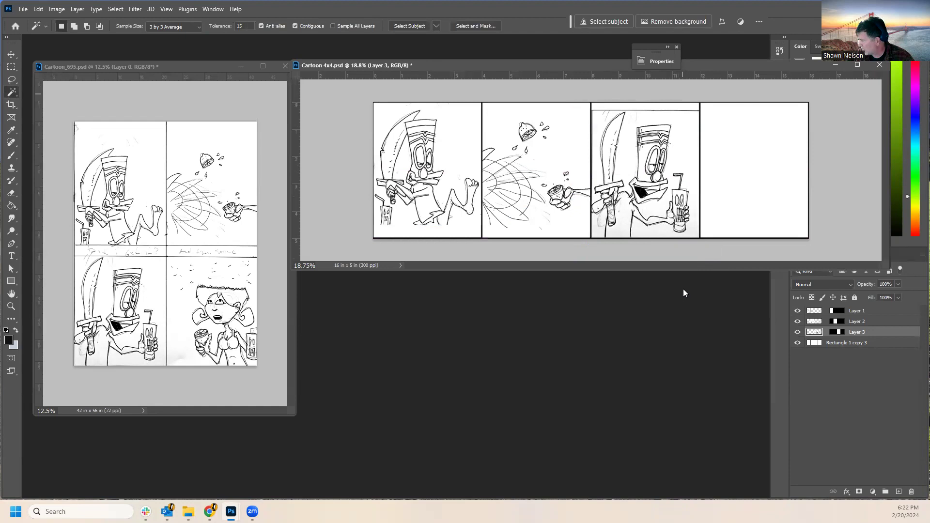
Select the blank fourth panel on Rectangle 1 copy 3 and use Paste Into to fill it with the lower-right sketch panel copied from Cartoon_695.
{"action": "left_click", "coordinate": [846, 343]}
{"action": "left_click", "coordinate": [774, 224]}
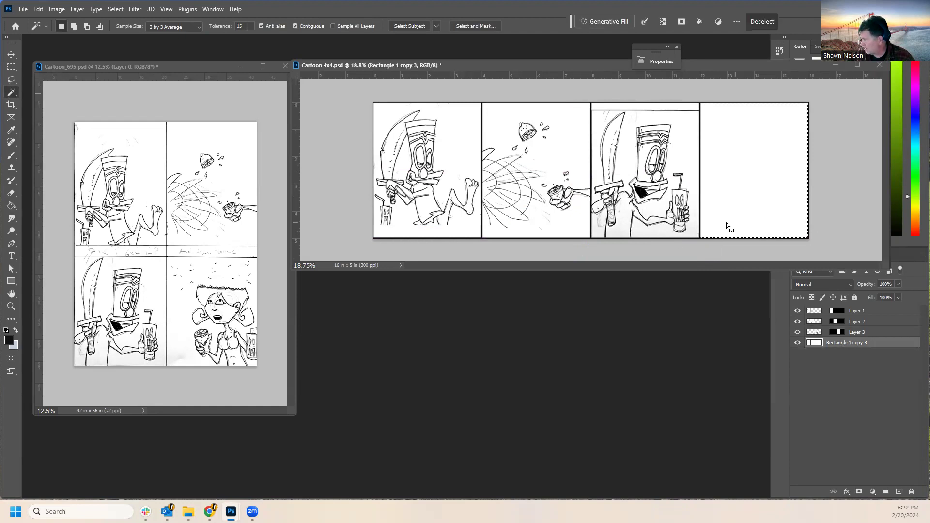
{"action": "left_click", "coordinate": [184, 319]}
{"action": "left_click_drag", "start_coordinate": [138, 301], "coordinate": [231, 304]}
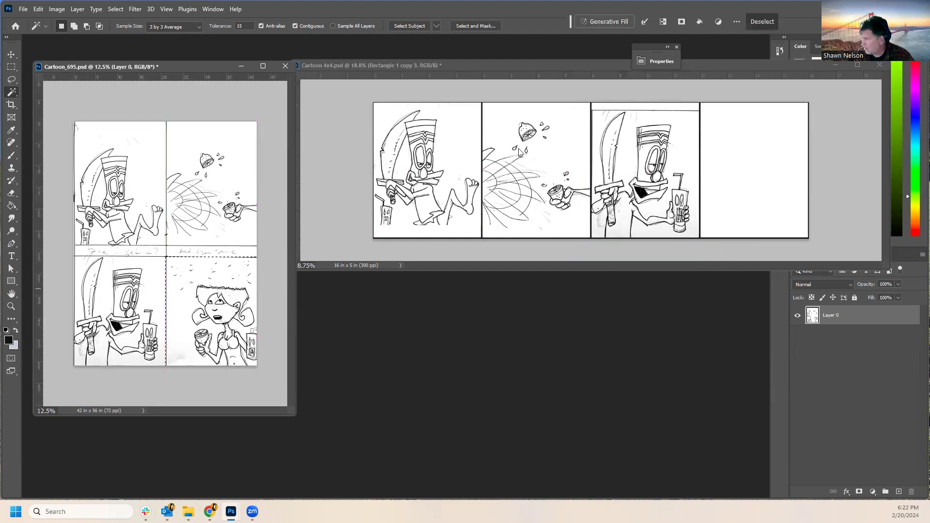
{"action": "left_click", "coordinate": [747, 99]}
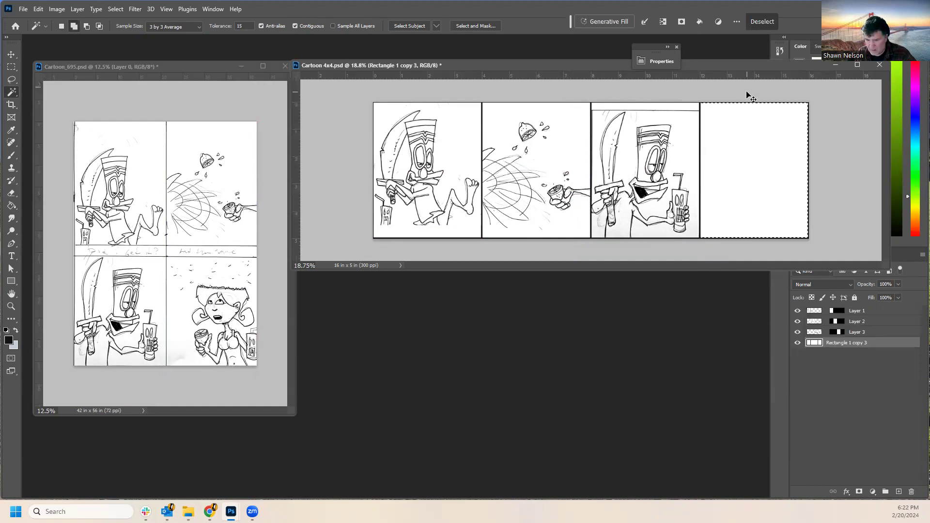
{"action": "key", "text": "ctrl+shift+alt+v"}
Scale the fourth drawing proportionally to about 69.2% and move it inside the fourth panel, resting on its lower edge.
{"action": "key", "text": "ctrl+t"}
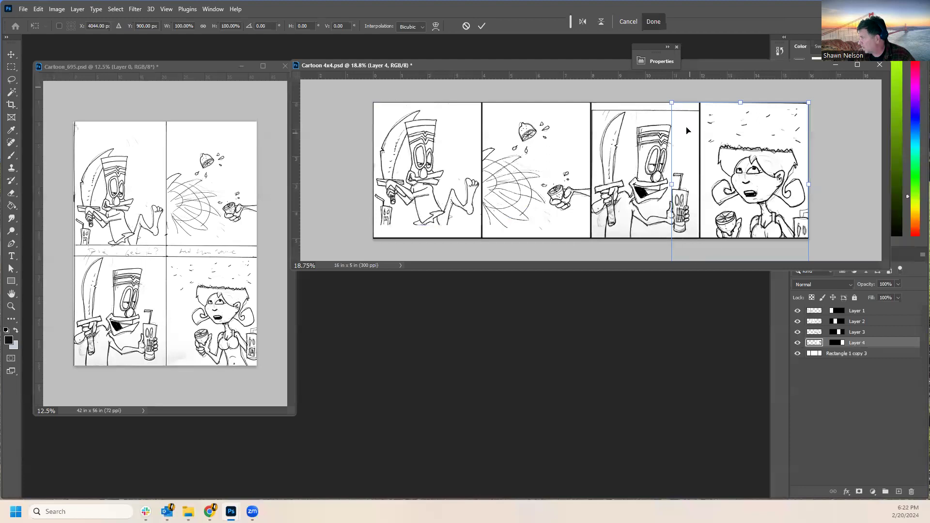
{"action": "left_click_drag", "start_coordinate": [674, 105], "coordinate": [717, 154]}
{"action": "left_click_drag", "start_coordinate": [785, 205], "coordinate": [758, 173]}
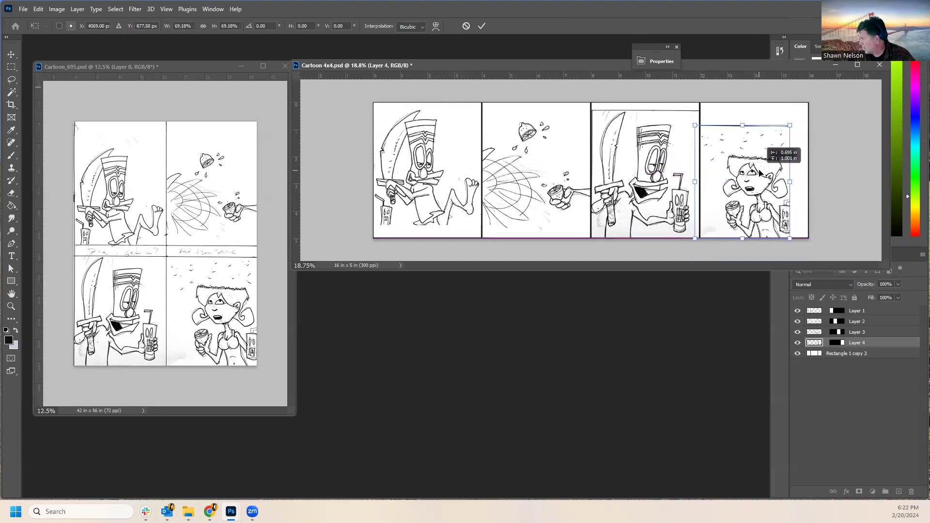
{"action": "key", "text": "Return"}
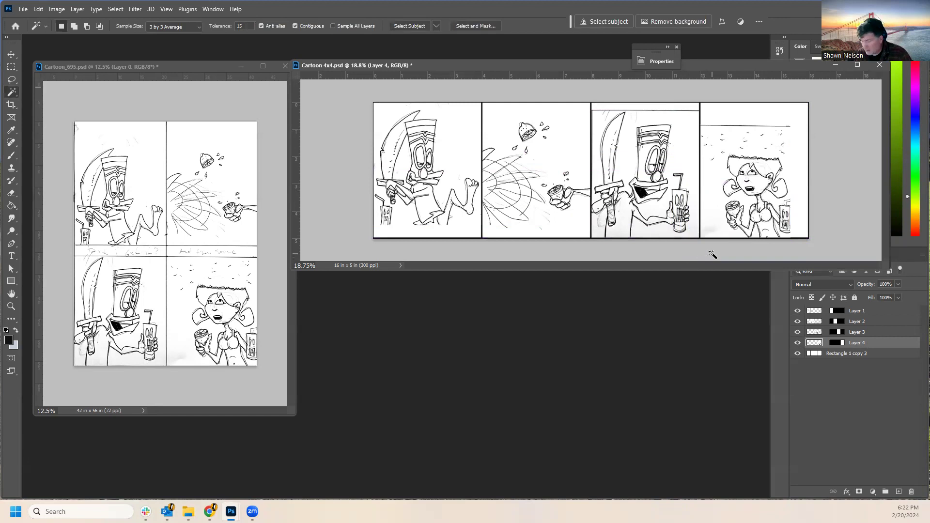
Enlarge and reposition the fourth drawing so it fills the panel, with the woman and the drink glass inside the border.
{"action": "key", "text": "ctrl+t"}
{"action": "left_click_drag", "start_coordinate": [791, 125], "coordinate": [815, 96]}
{"action": "left_click_drag", "start_coordinate": [777, 157], "coordinate": [760, 165]}
{"action": "left_click_drag", "start_coordinate": [793, 105], "coordinate": [800, 99]}
{"action": "key", "text": "w"}
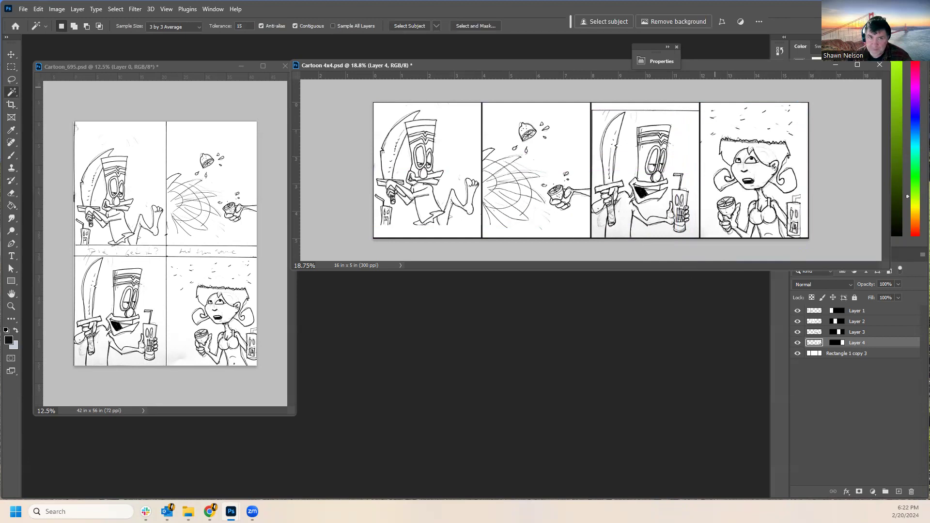
Save Cartoon_695.psd under the same name in the TIP 2024 Raw folder with Maximize Compatibility on.
{"action": "key", "text": "alt+Tab"}
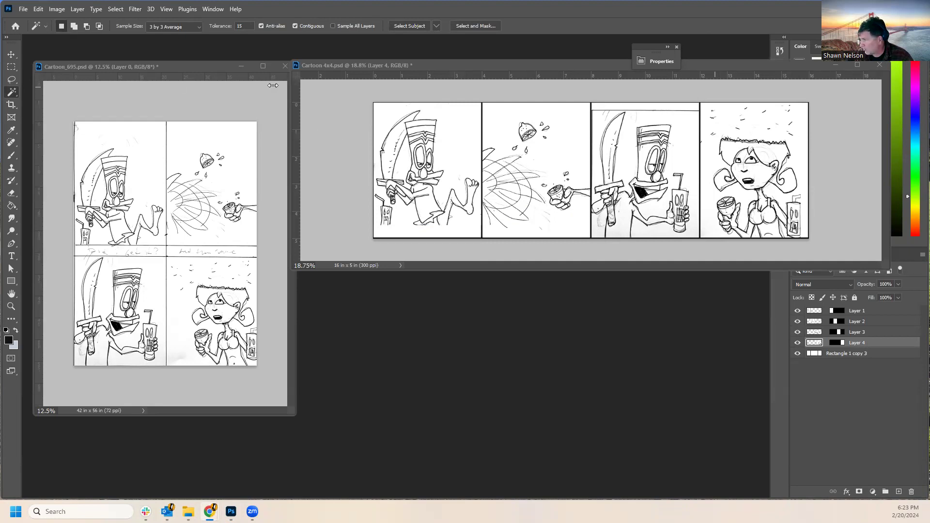
{"action": "left_click", "coordinate": [212, 67]}
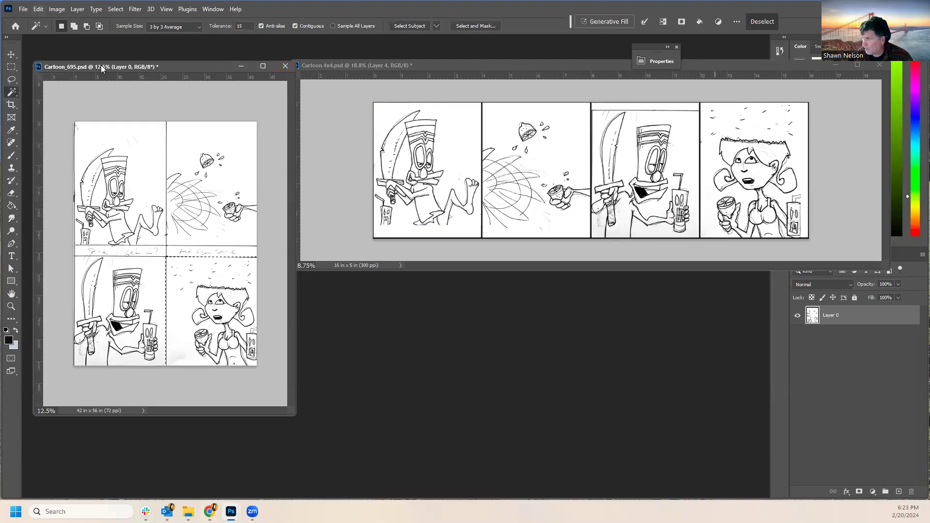
{"action": "left_click", "coordinate": [23, 9]}
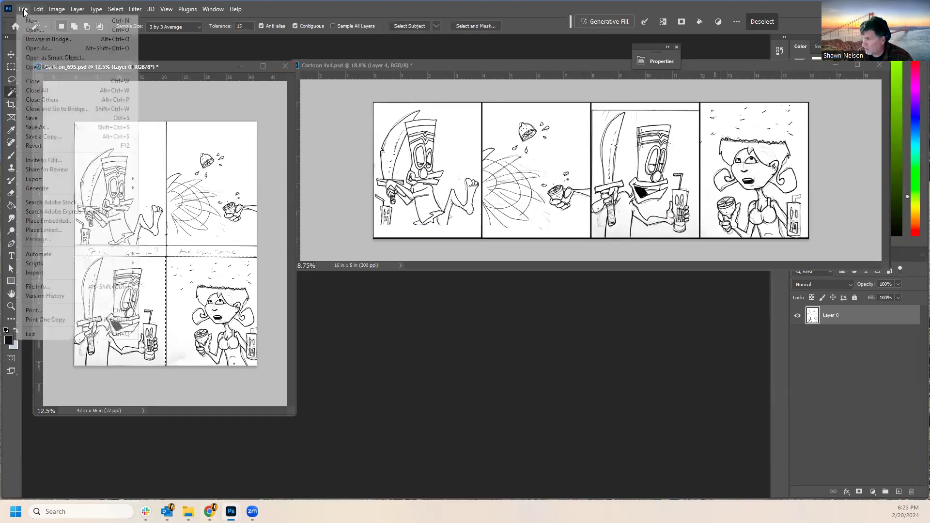
{"action": "left_click", "coordinate": [56, 126]}
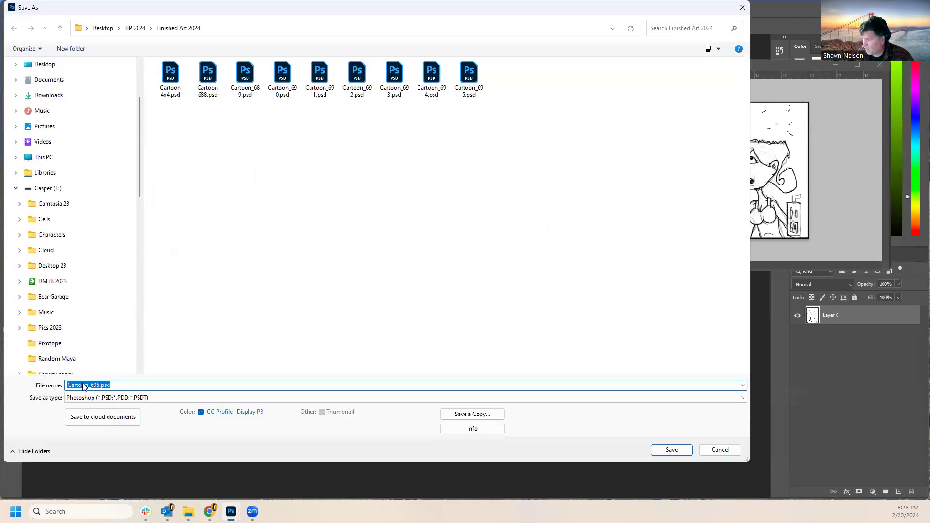
{"action": "left_click", "coordinate": [131, 28]}
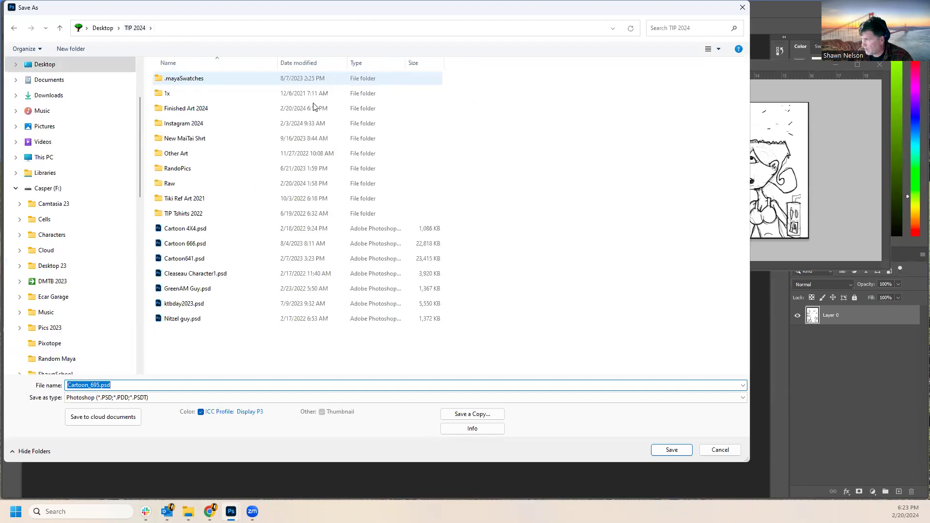
{"action": "double_click", "coordinate": [171, 184]}
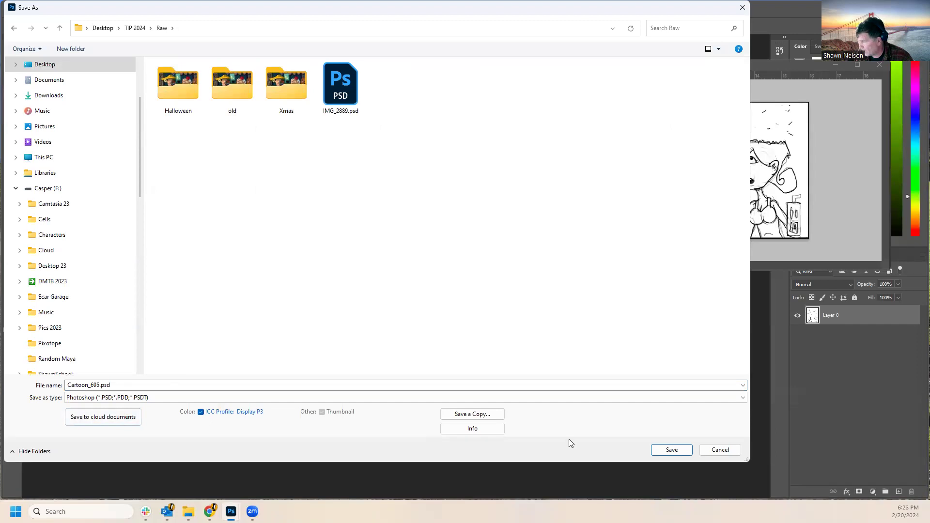
{"action": "left_click", "coordinate": [672, 450]}
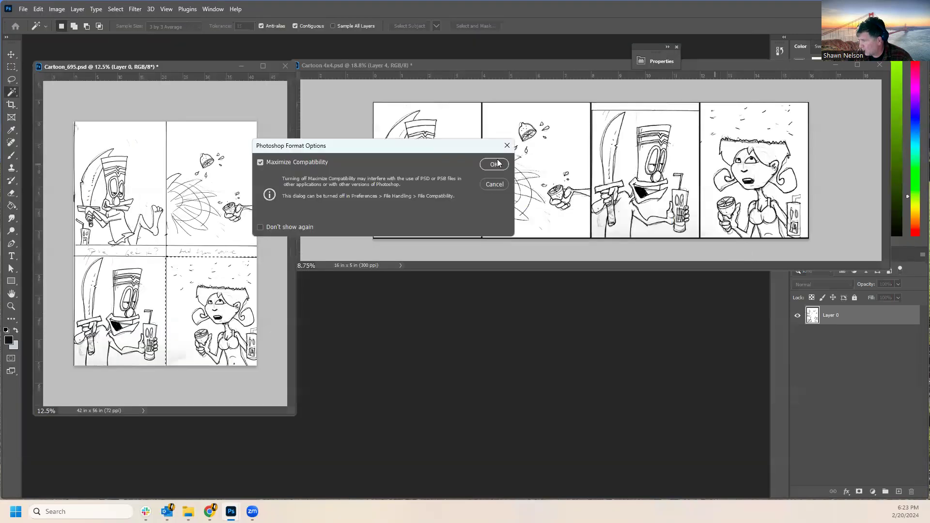
{"action": "left_click", "coordinate": [494, 165]}
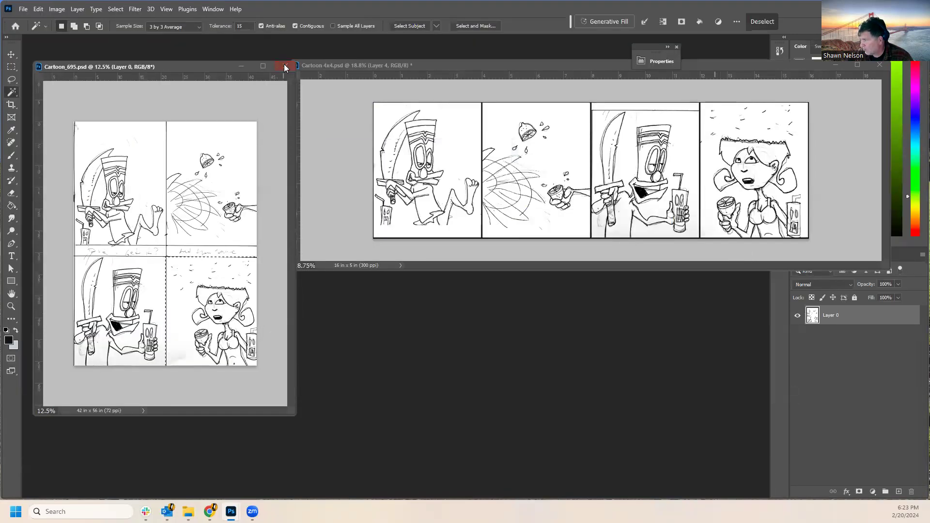
Close the Cartoon_695 document and dock the floating Cartoon 4x4 window as a tab in the main workspace.
{"action": "left_click", "coordinate": [284, 66]}
{"action": "left_click_drag", "start_coordinate": [430, 72], "coordinate": [277, 40]}
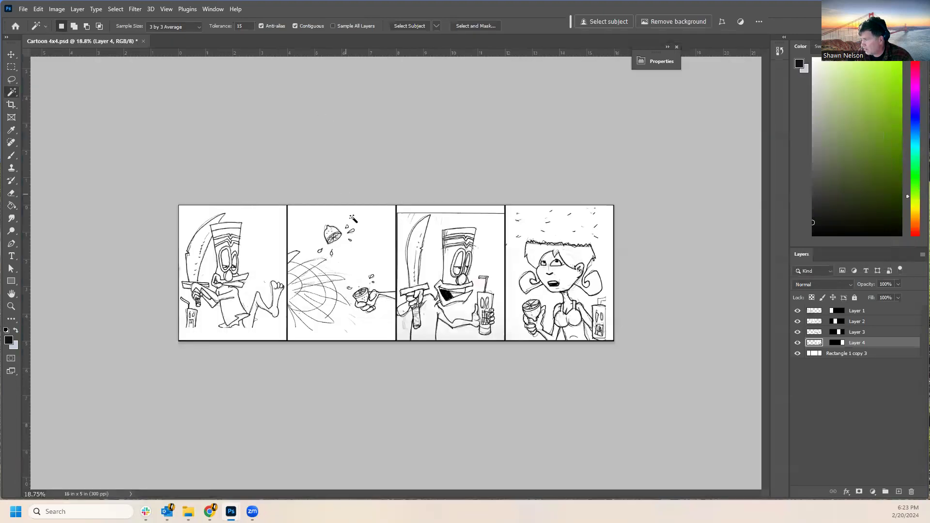
Save the assembled strip as Cartoon_695.psd in the Finished Art 2024 folder, replacing the existing file, with Maximize Compatibility on.
{"action": "left_click", "coordinate": [11, 306]}
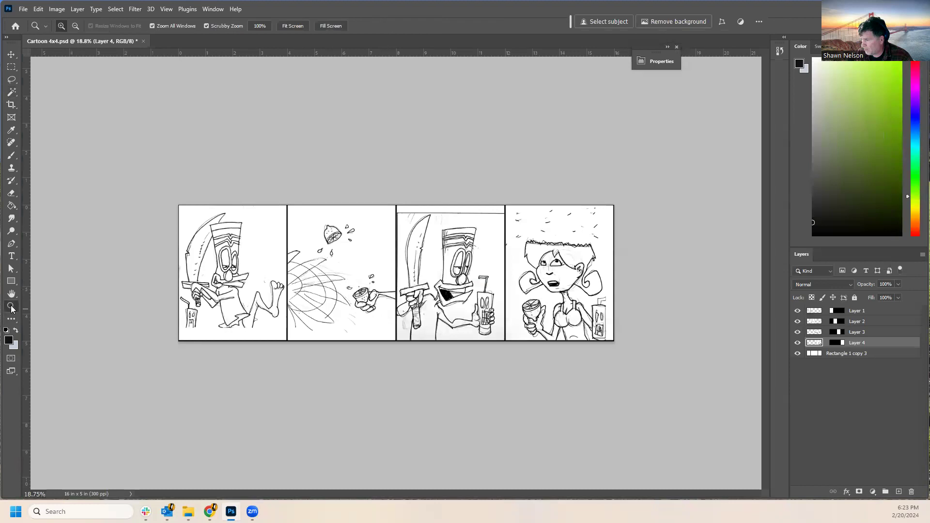
{"action": "left_click", "coordinate": [379, 265]}
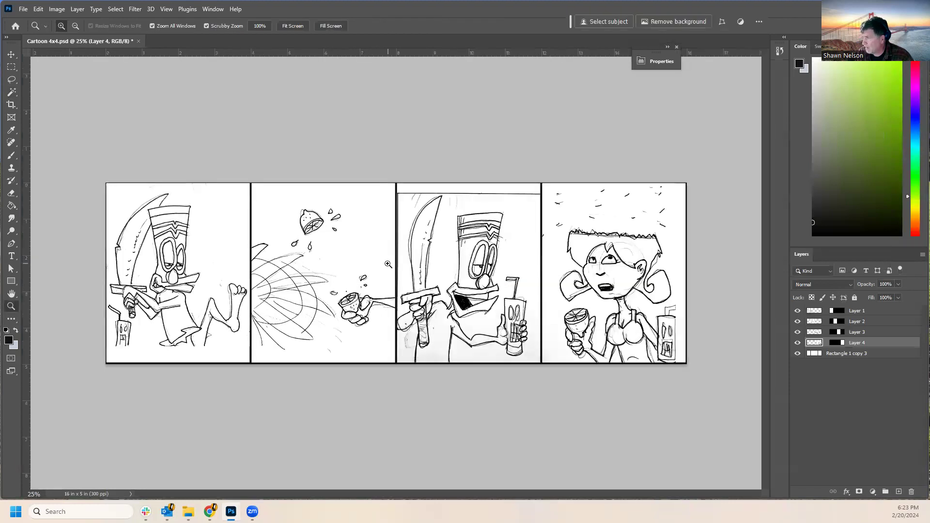
{"action": "left_click", "coordinate": [22, 9]}
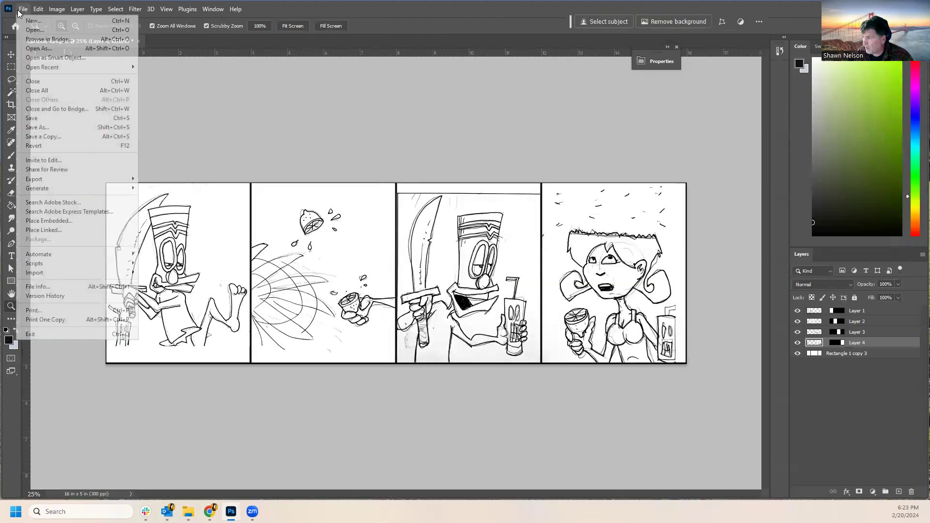
{"action": "left_click", "coordinate": [40, 128]}
{"action": "left_click", "coordinate": [472, 74]}
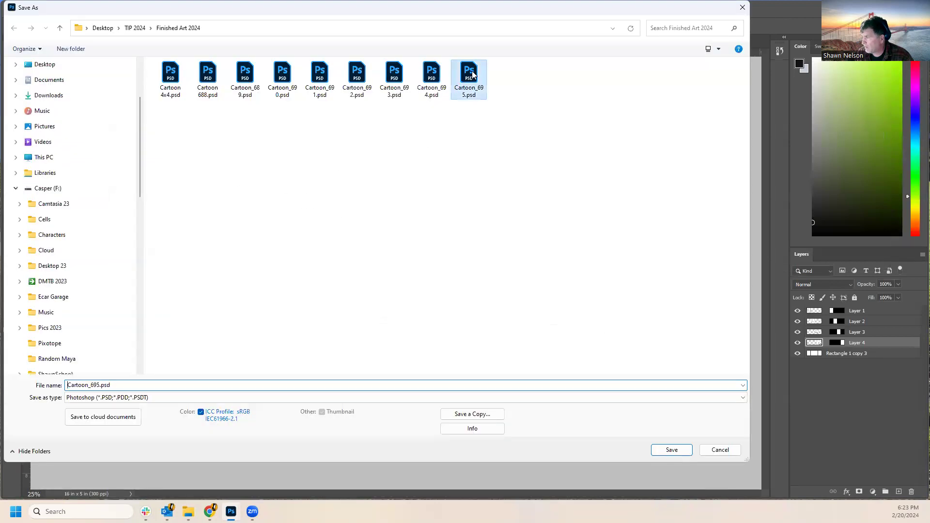
{"action": "key", "text": "Return"}
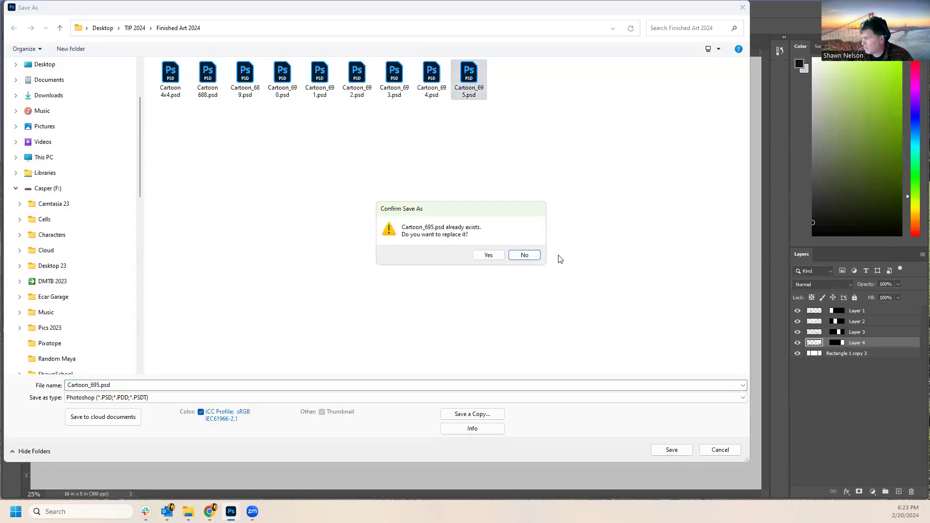
{"action": "left_click", "coordinate": [488, 255]}
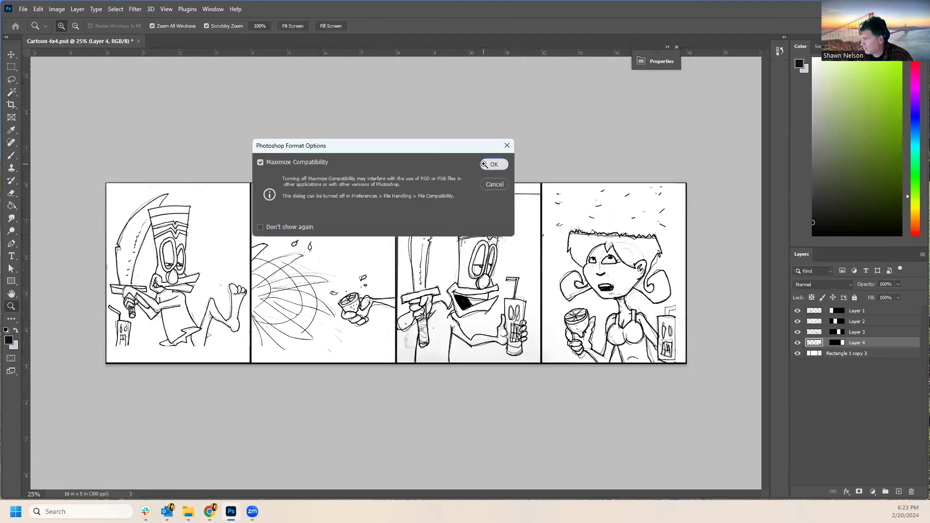
{"action": "left_click", "coordinate": [483, 164]}
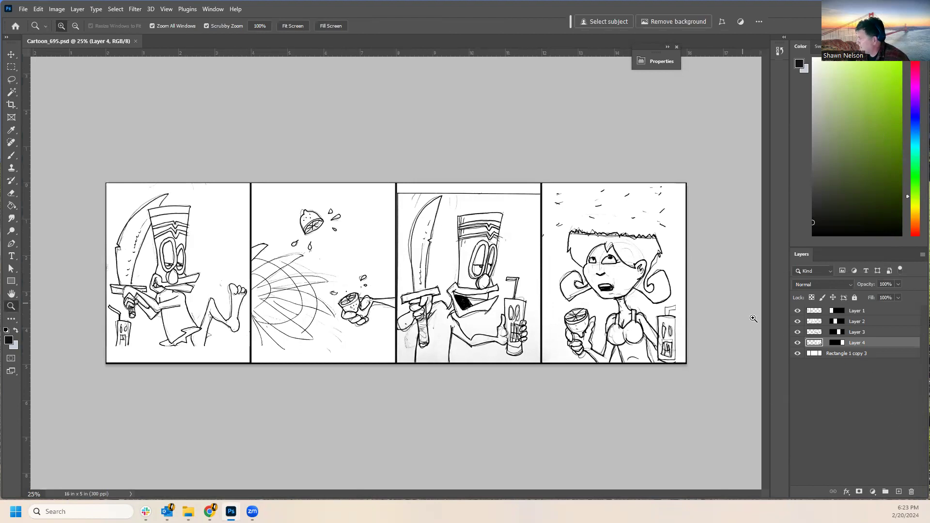
Merge Layer 1 through Layer 4 into a single layer above the Rectangle 1 copy 3 panel borders.
{"action": "left_click", "coordinate": [868, 312], "text": "shift"}
{"action": "right_click", "coordinate": [862, 310]}
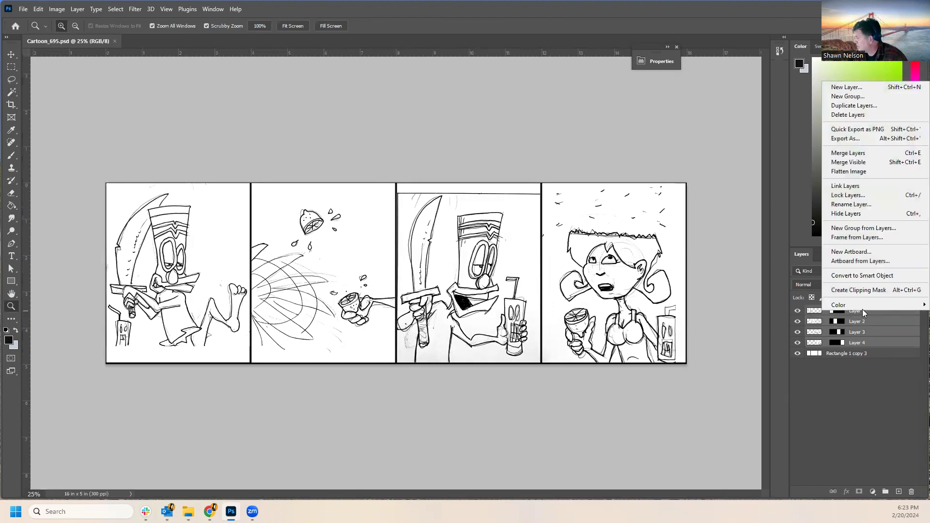
{"action": "left_click", "coordinate": [847, 395]}
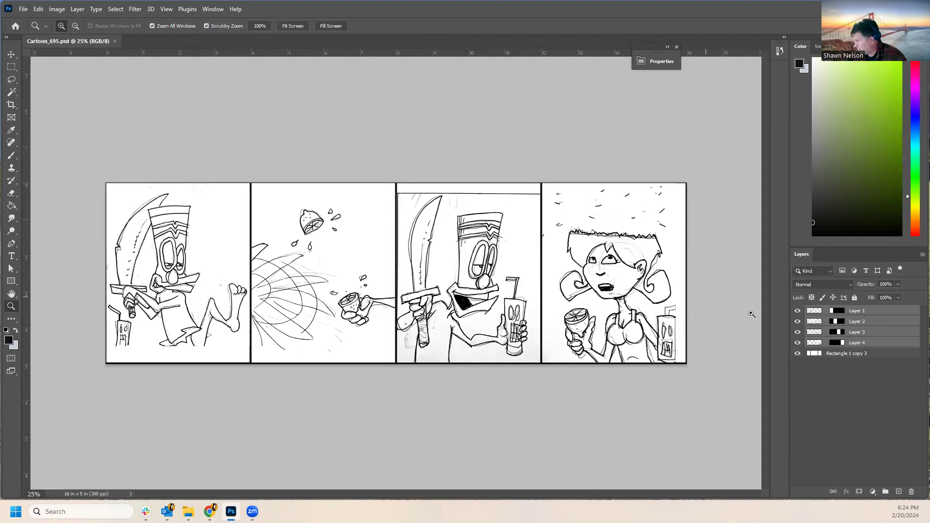
{"action": "right_click", "coordinate": [887, 335]}
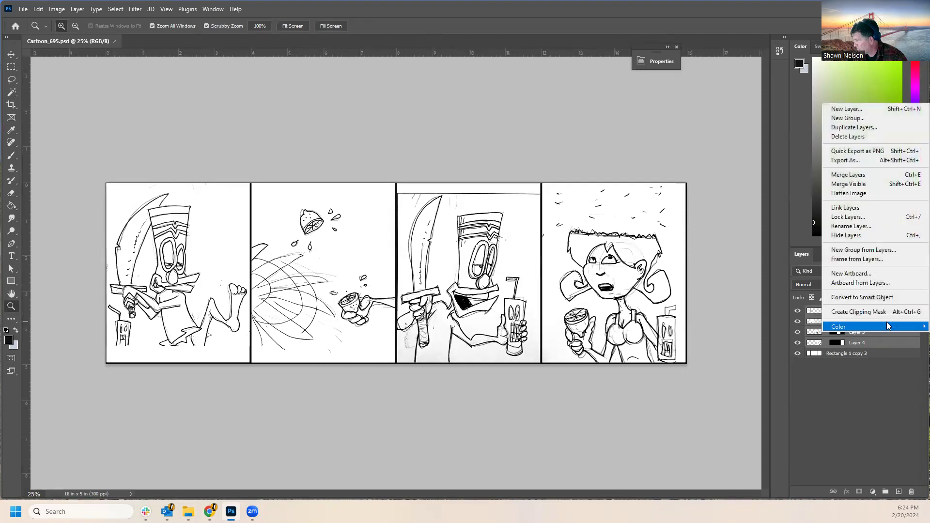
{"action": "left_click", "coordinate": [866, 180]}
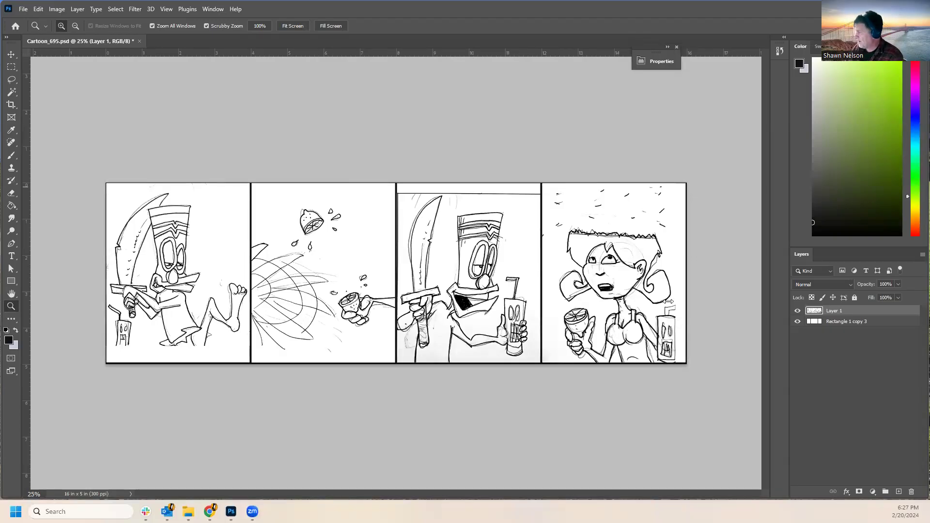
Toggle the visibility of the merged artwork and the panel border layer to check how the drawings fit the four panels.
{"action": "left_click", "coordinate": [797, 311]}
{"action": "left_click", "coordinate": [797, 312]}
{"action": "left_click", "coordinate": [797, 323]}
{"action": "left_click", "coordinate": [798, 322]}
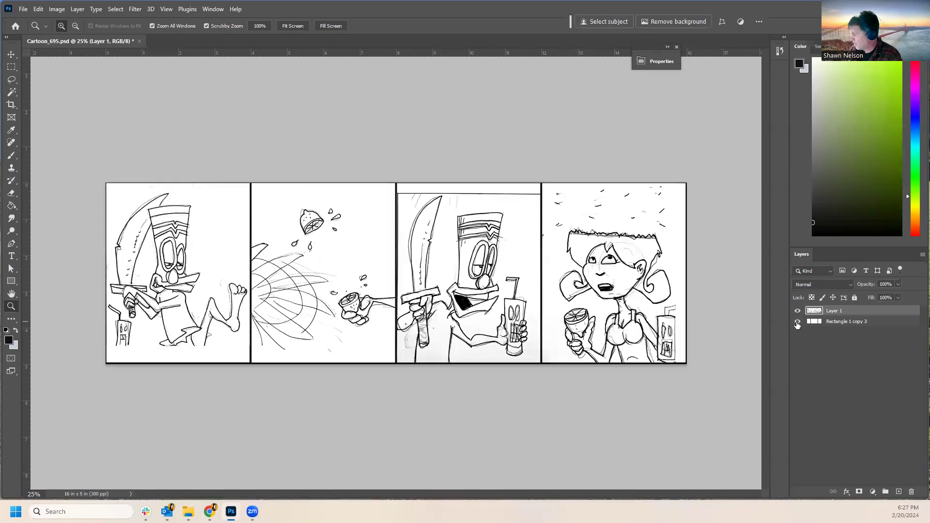
{"action": "left_click", "coordinate": [798, 322]}
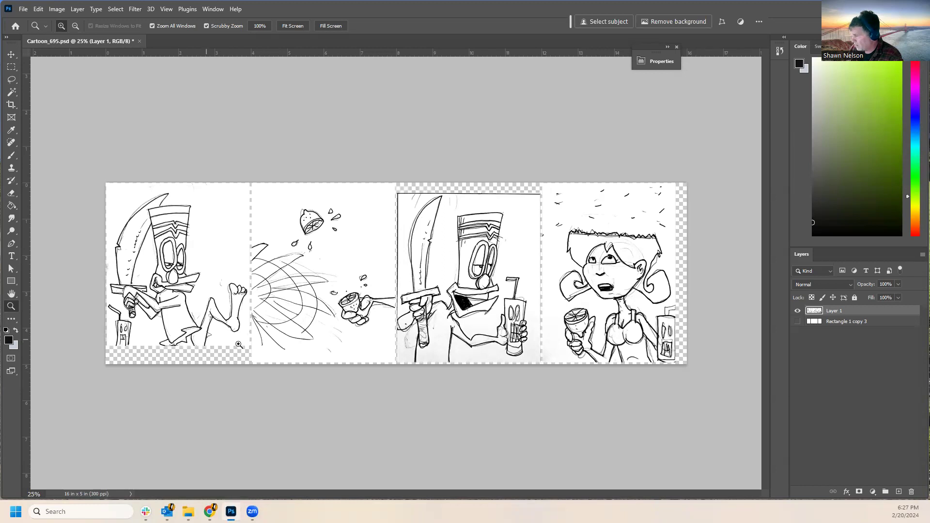
{"action": "left_click", "coordinate": [565, 262]}
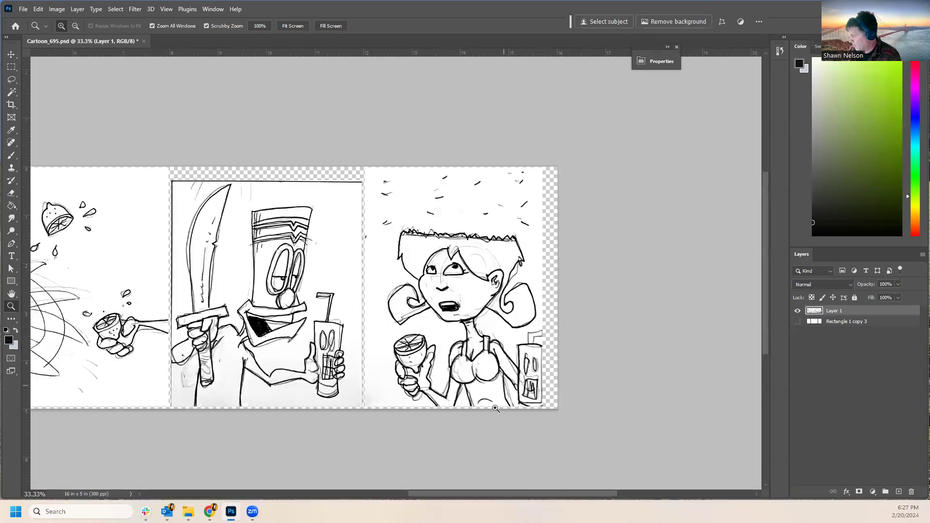
{"action": "left_click_drag", "start_coordinate": [477, 493], "coordinate": [407, 492]}
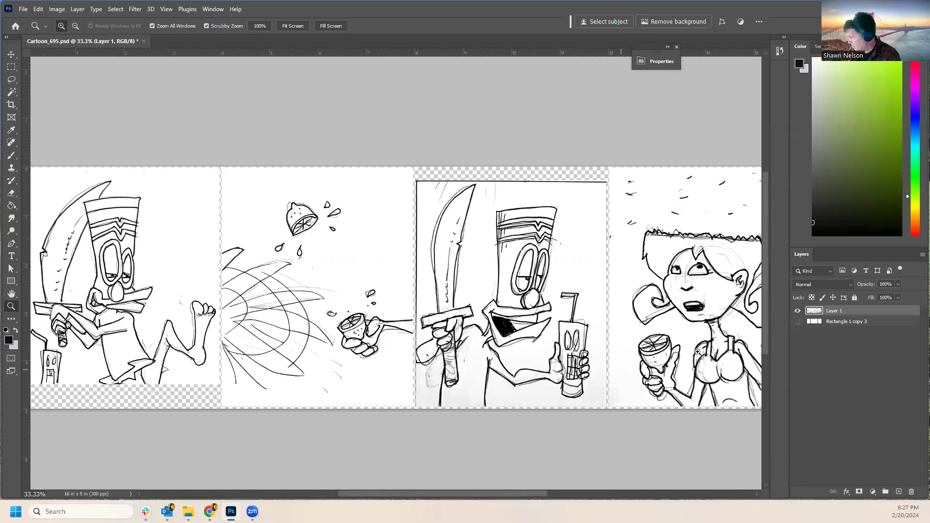
{"action": "left_click", "coordinate": [797, 321]}
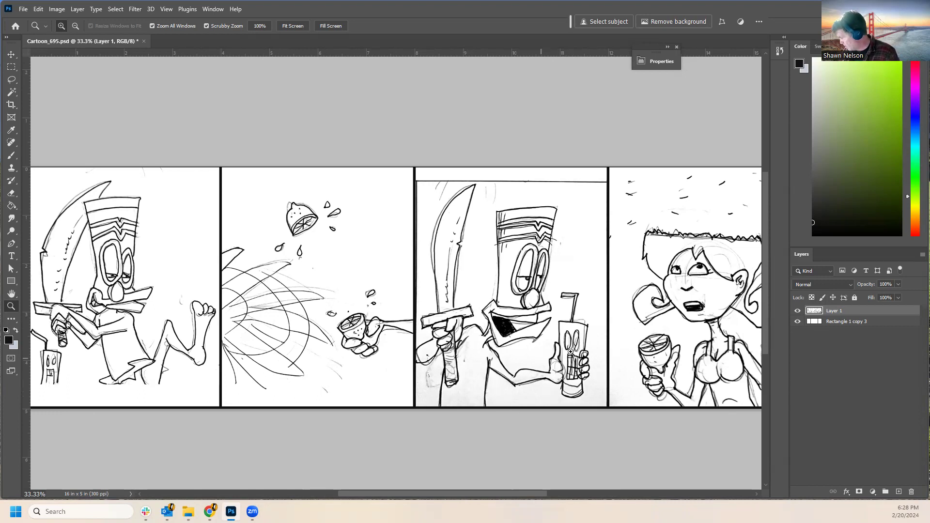
{"action": "left_click", "coordinate": [798, 312]}
{"action": "left_click", "coordinate": [798, 313]}
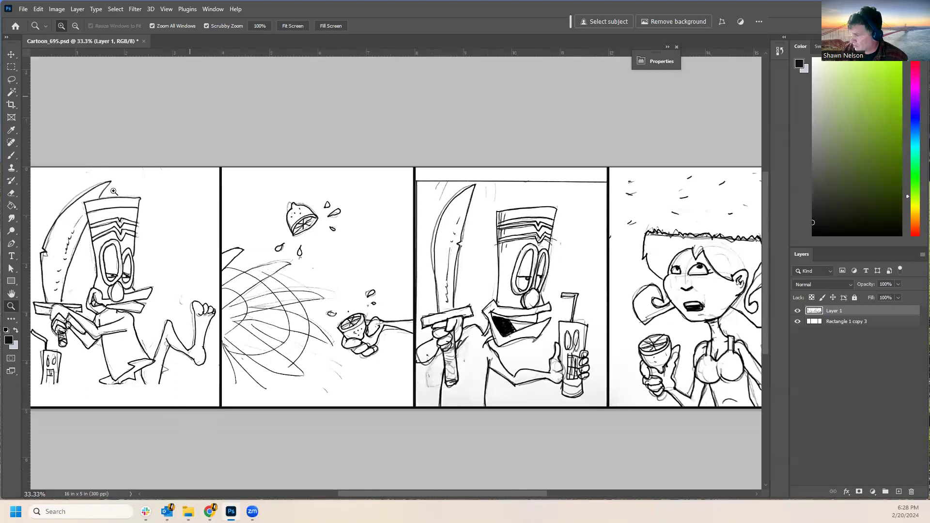
Erase the stray horizontal line along the top of the third panel with a hard-edged 175 px eraser.
{"action": "left_click", "coordinate": [294, 26]}
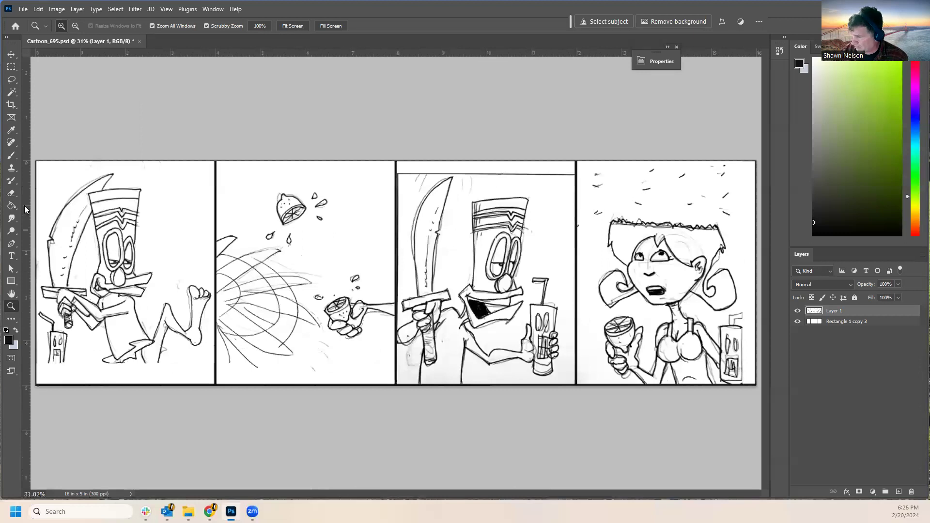
{"action": "left_click", "coordinate": [11, 192]}
{"action": "left_click", "coordinate": [71, 29]}
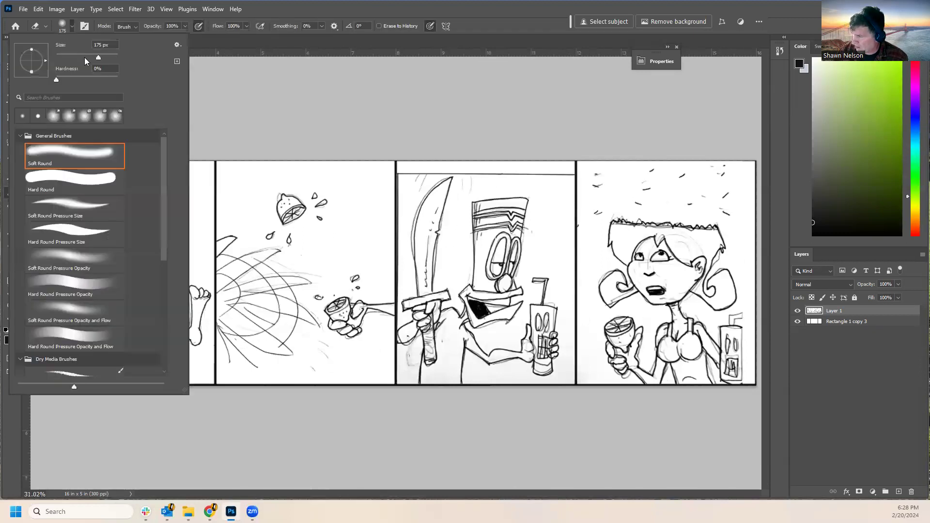
{"action": "left_click_drag", "start_coordinate": [57, 82], "coordinate": [158, 80]}
{"action": "double_click", "coordinate": [310, 12]}
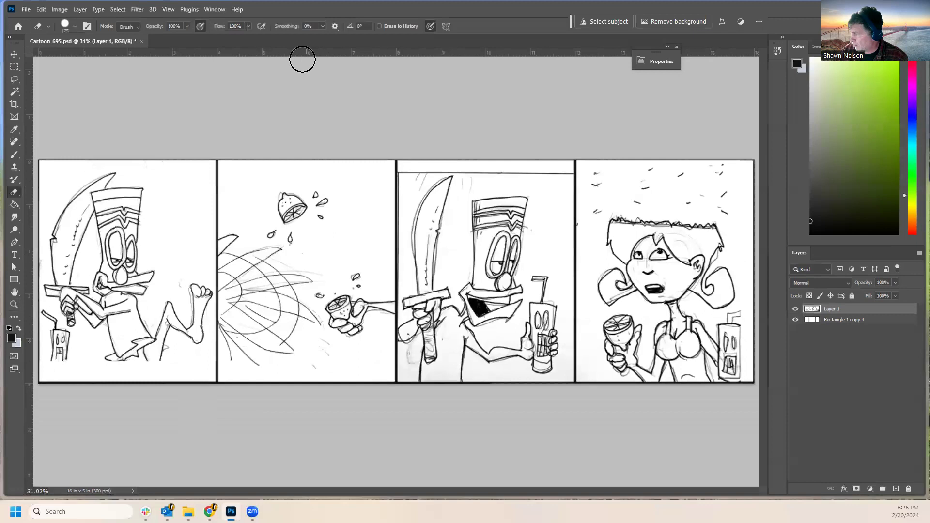
{"action": "double_click", "coordinate": [422, 11]}
{"action": "left_click", "coordinate": [199, 27]}
{"action": "mouse_move", "coordinate": [423, 175]}
{"action": "left_mouse_down"}
{"action": "mouse_move", "coordinate": [397, 165]}
{"action": "mouse_move", "coordinate": [395, 281]}
{"action": "mouse_move", "coordinate": [397, 182]}
{"action": "mouse_move", "coordinate": [425, 162]}
{"action": "mouse_move", "coordinate": [567, 168]}
{"action": "left_mouse_up"}
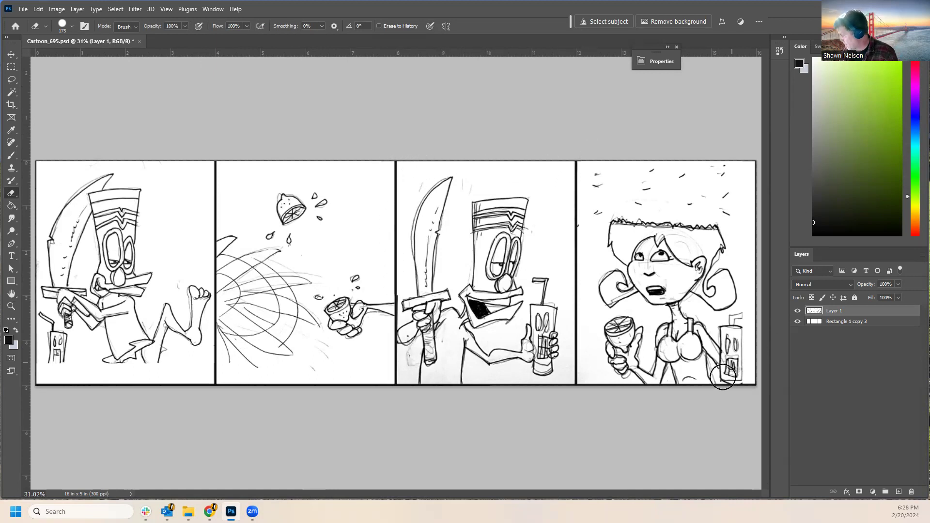
Reduce the eraser to 45 px and clean the third panel's lower-left background and the outline along its machete blade, undoing any bad stroke.
{"action": "key", "text": "bracketleft"}
{"action": "key", "text": "bracketleft"}
{"action": "key", "text": "bracketleft"}
{"action": "key", "text": "bracketleft"}
{"action": "key", "text": "bracketleft"}
{"action": "key", "text": "bracketleft"}
{"action": "key", "text": "bracketleft"}
{"action": "key", "text": "bracketleft"}
{"action": "key", "text": "bracketleft"}
{"action": "key", "text": "bracketleft"}
{"action": "mouse_move", "coordinate": [407, 353]}
{"action": "left_mouse_down"}
{"action": "mouse_move", "coordinate": [411, 366]}
{"action": "mouse_move", "coordinate": [420, 336]}
{"action": "mouse_move", "coordinate": [402, 387]}
{"action": "left_mouse_up"}
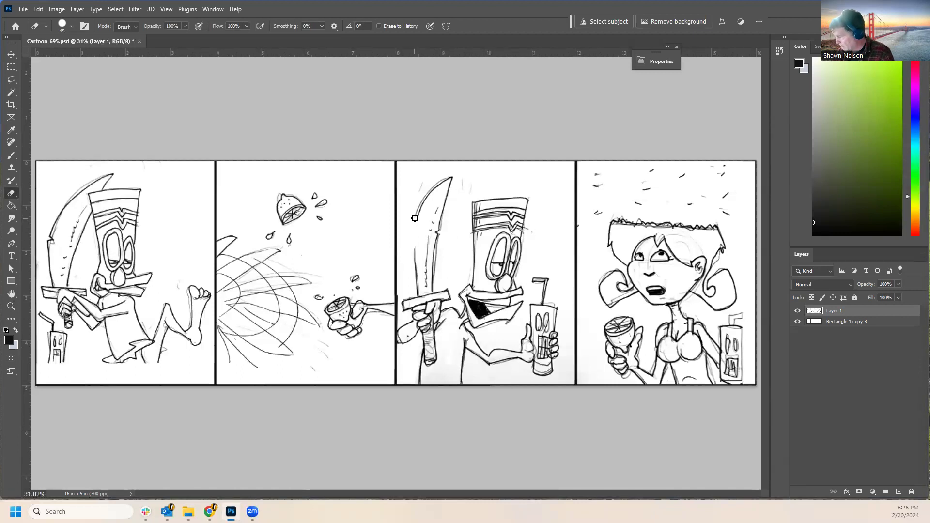
{"action": "key", "text": "ctrl+z"}
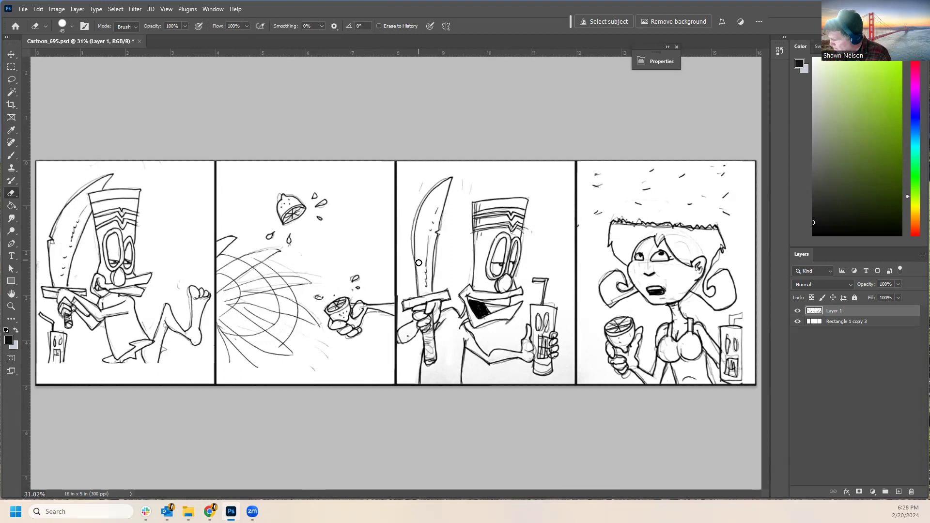
{"action": "mouse_move", "coordinate": [418, 255]}
{"action": "left_mouse_down"}
{"action": "mouse_move", "coordinate": [419, 215]}
{"action": "mouse_move", "coordinate": [443, 183]}
{"action": "left_mouse_up"}
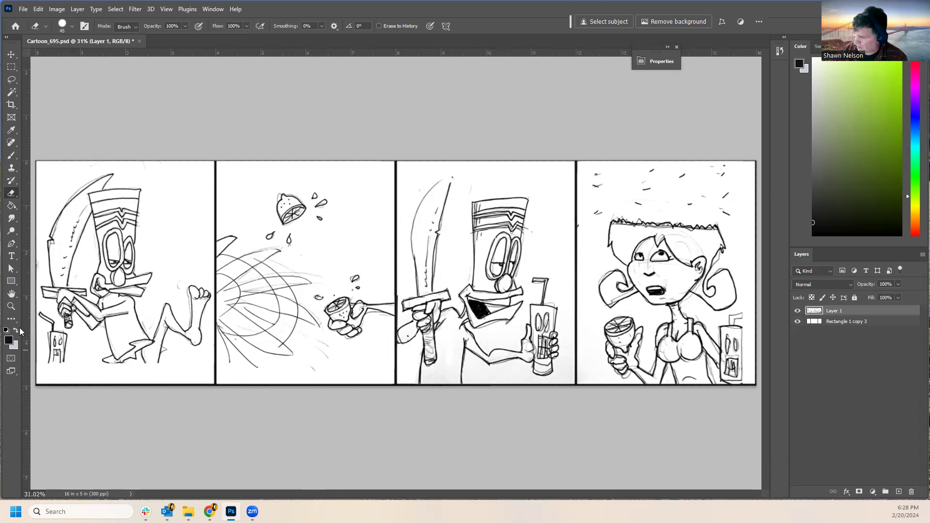
Erase sketch lines from the woman's face, left pigtail and fruit-holding hand in the fourth panel with a 20 px eraser.
{"action": "left_click", "coordinate": [11, 306]}
{"action": "left_click", "coordinate": [731, 304]}
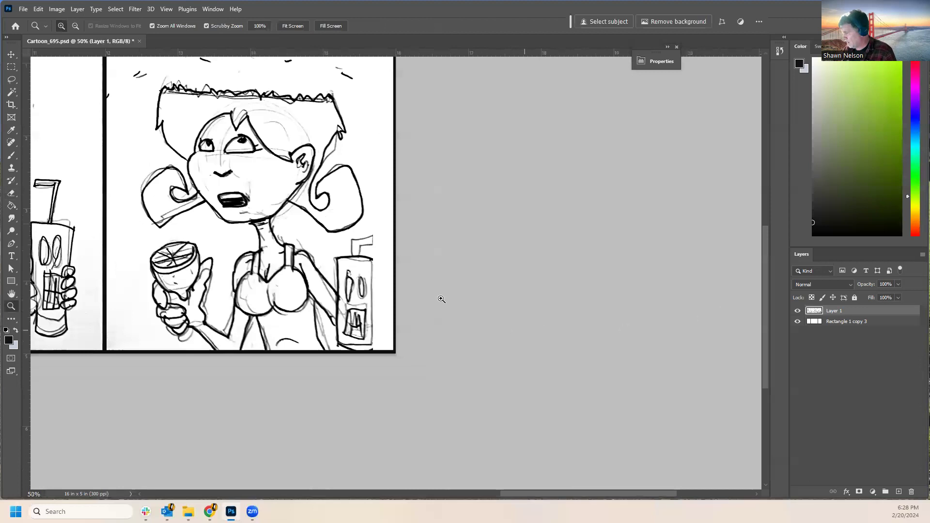
{"action": "scroll", "coordinate": [608, 348], "scroll_direction": "up", "scroll_amount": 3}
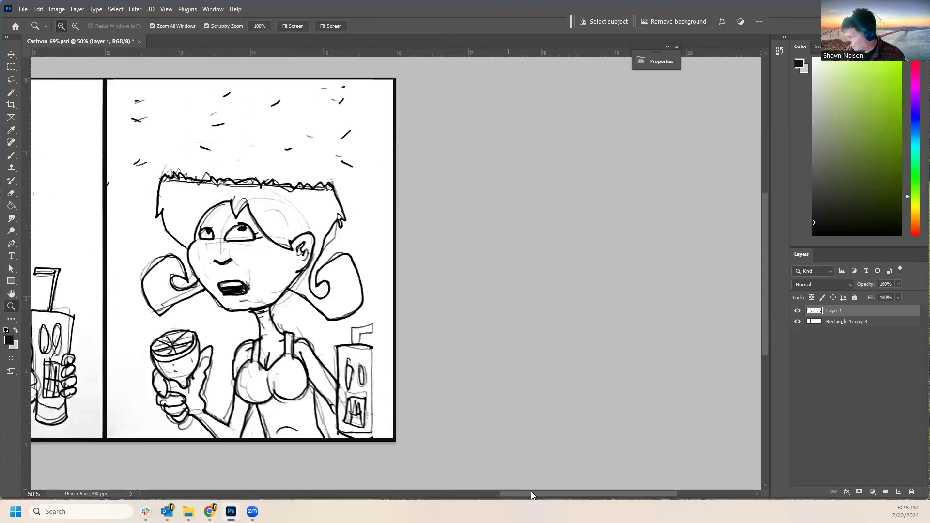
{"action": "left_click_drag", "start_coordinate": [521, 494], "coordinate": [497, 499]}
{"action": "scroll", "coordinate": [164, 270], "scroll_direction": "left", "scroll_amount": 2}
{"action": "left_click", "coordinate": [11, 193]}
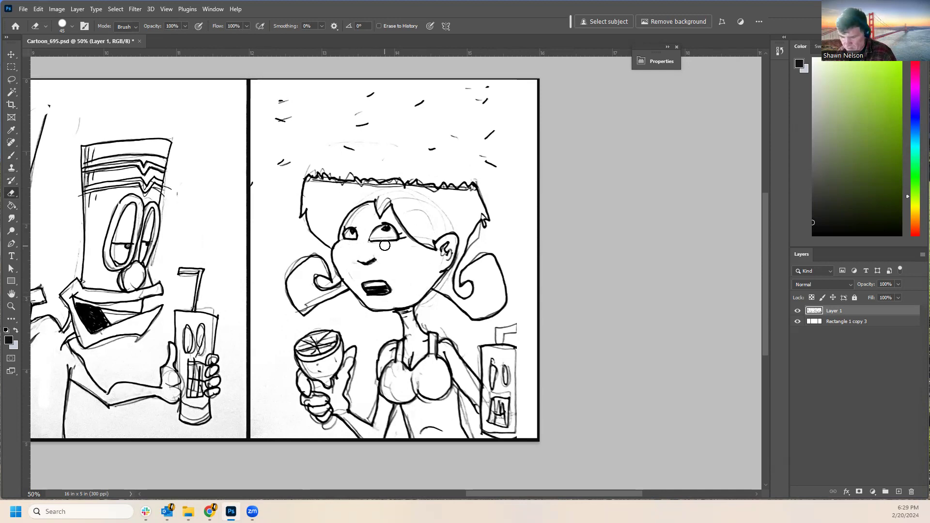
{"action": "key", "text": "bracketleft"}
{"action": "key", "text": "bracketleft"}
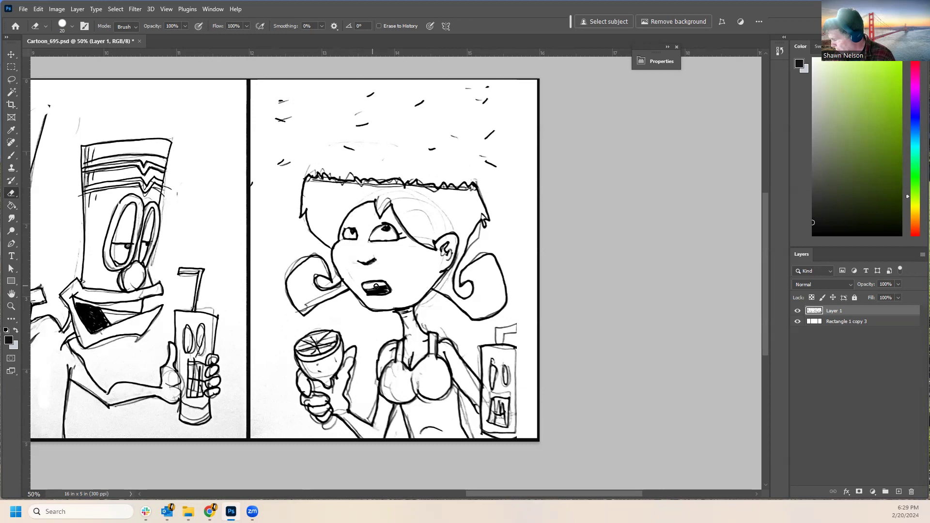
{"action": "left_click_drag", "start_coordinate": [329, 293], "coordinate": [305, 309]}
{"action": "left_click_drag", "start_coordinate": [283, 277], "coordinate": [313, 252]}
{"action": "mouse_move", "coordinate": [351, 356]}
{"action": "left_mouse_down"}
{"action": "mouse_move", "coordinate": [348, 395]}
{"action": "mouse_move", "coordinate": [320, 396]}
{"action": "left_mouse_up"}
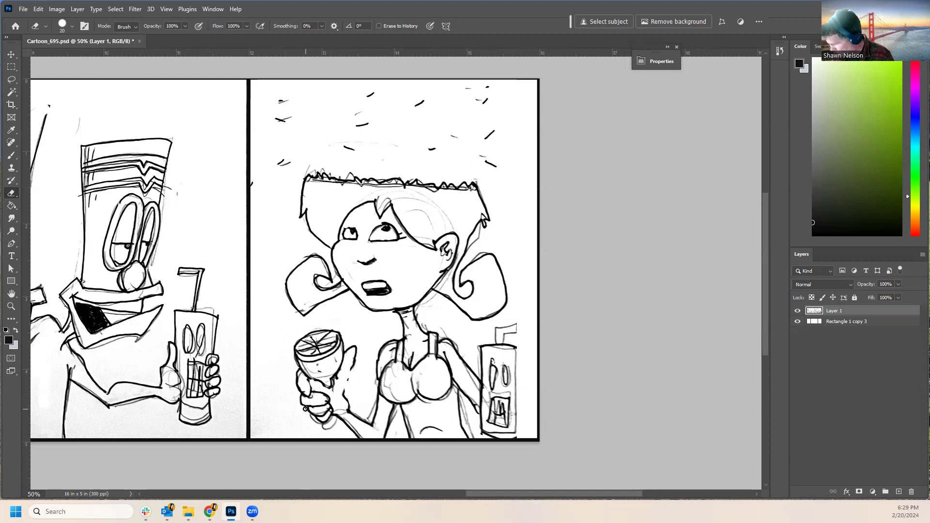
{"action": "left_click_drag", "start_coordinate": [326, 430], "coordinate": [347, 417]}
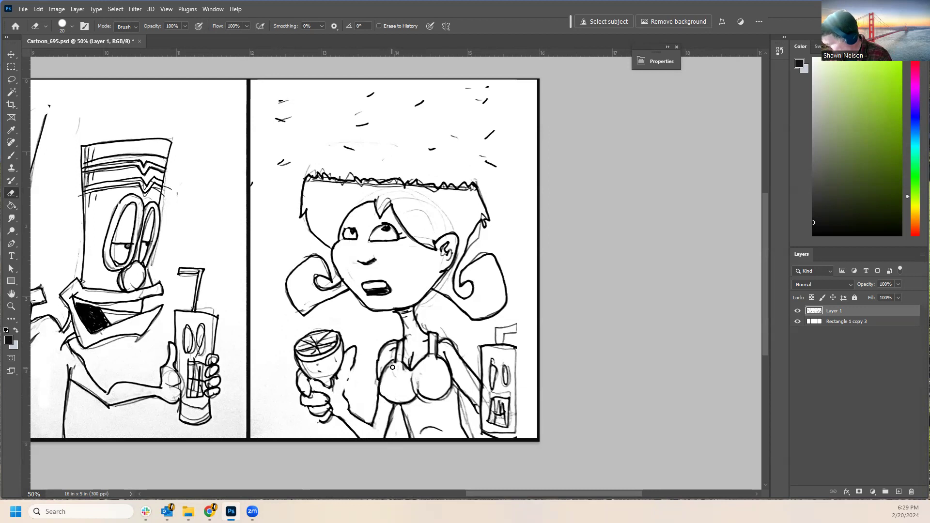
Erase stray sketch lines around the fourth-panel woman's chest, waist, arm, left pigtail and fruit-holding hand's thumb.
{"action": "mouse_move", "coordinate": [393, 367]}
{"action": "left_mouse_down"}
{"action": "mouse_move", "coordinate": [392, 387]}
{"action": "mouse_move", "coordinate": [406, 376]}
{"action": "mouse_move", "coordinate": [400, 348]}
{"action": "left_mouse_up"}
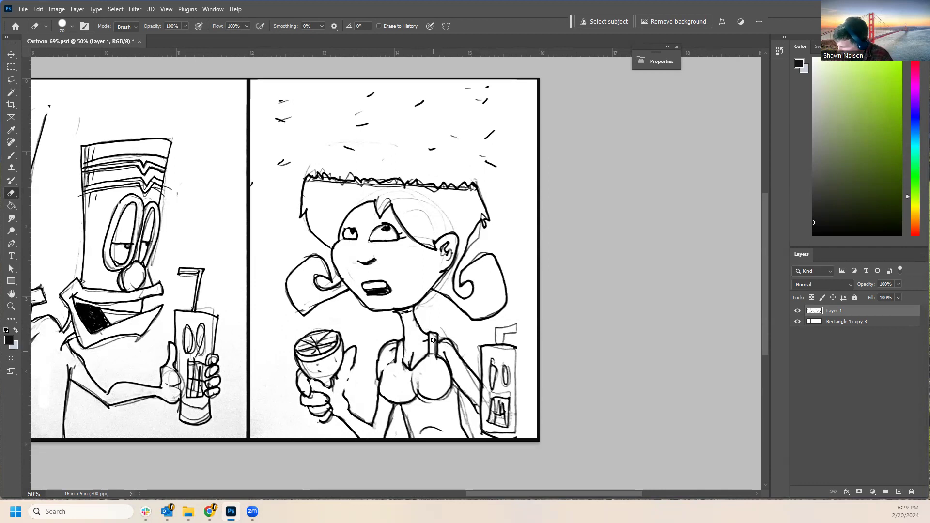
{"action": "left_click_drag", "start_coordinate": [419, 375], "coordinate": [429, 394]}
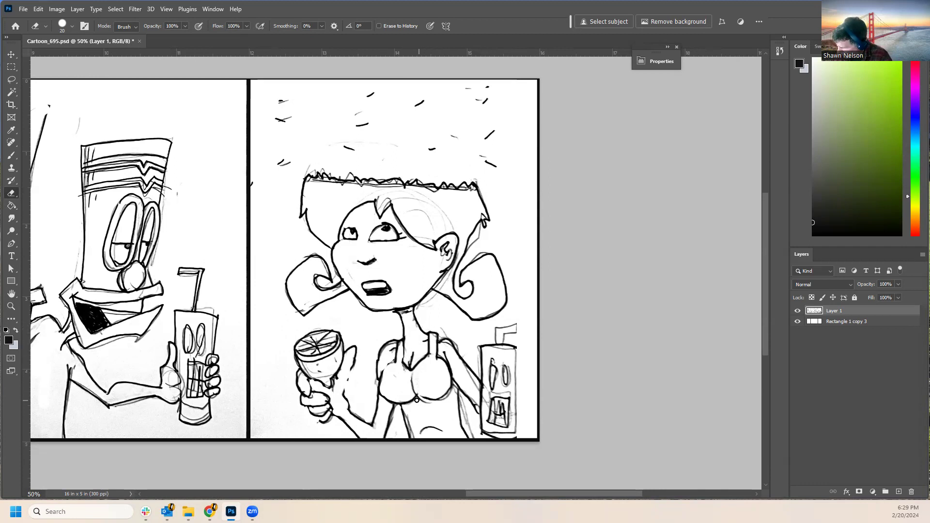
{"action": "left_click_drag", "start_coordinate": [461, 396], "coordinate": [463, 406]}
{"action": "left_click_drag", "start_coordinate": [403, 410], "coordinate": [411, 438]}
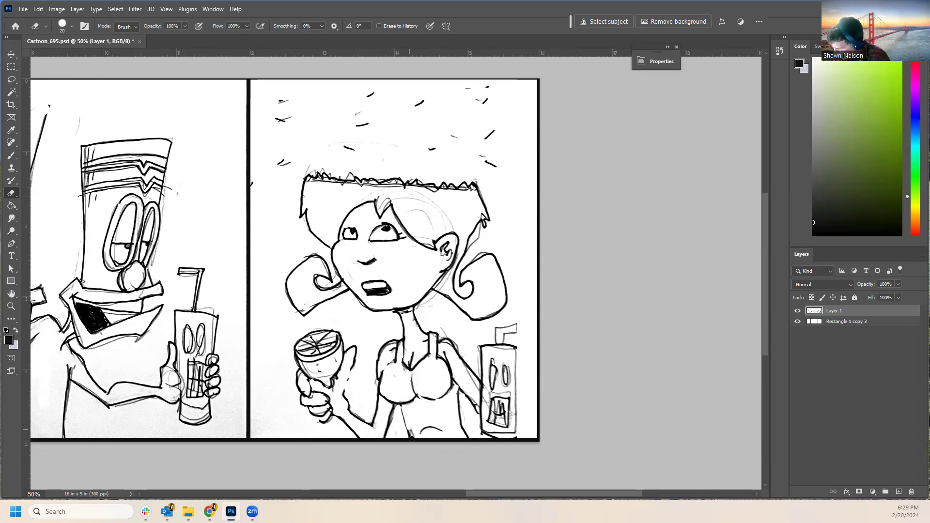
{"action": "mouse_move", "coordinate": [465, 370]}
{"action": "left_mouse_down"}
{"action": "mouse_move", "coordinate": [477, 406]}
{"action": "mouse_move", "coordinate": [462, 383]}
{"action": "left_mouse_up"}
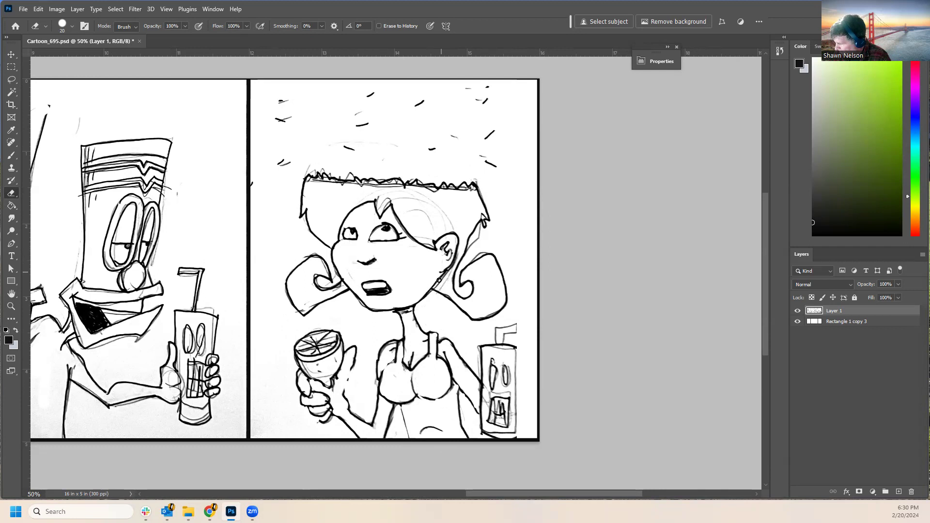
{"action": "left_click_drag", "start_coordinate": [319, 261], "coordinate": [317, 258]}
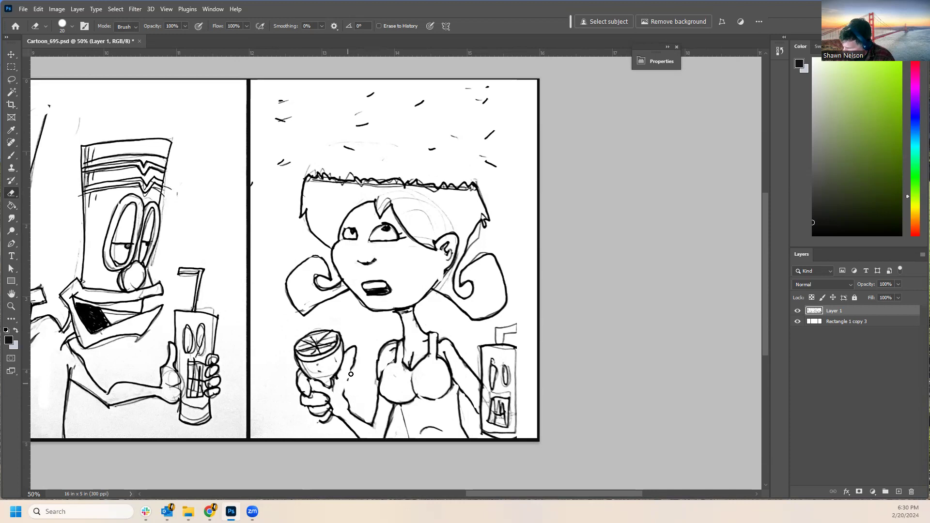
{"action": "left_click_drag", "start_coordinate": [355, 361], "coordinate": [354, 356]}
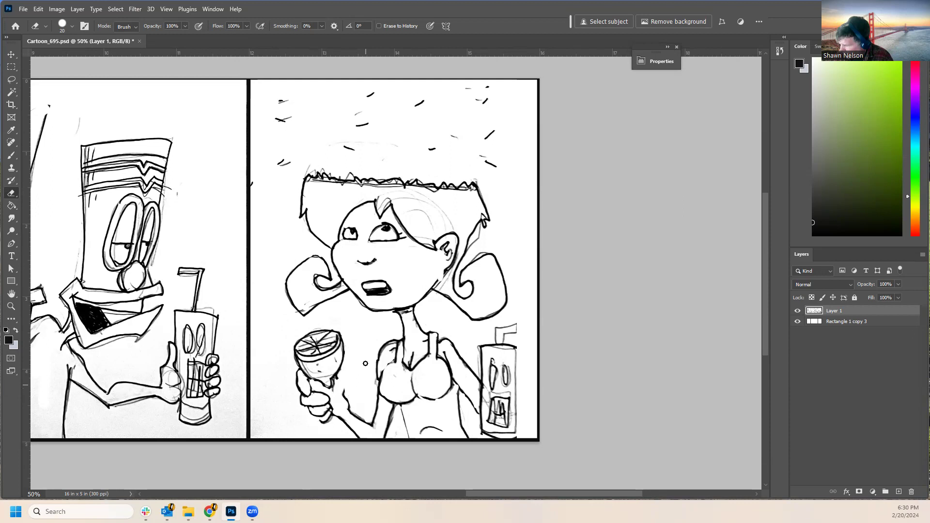
Redraw the thumb of the woman's fruit-holding hand in the fourth panel with a pure black 15 px brush.
{"action": "left_click", "coordinate": [12, 155]}
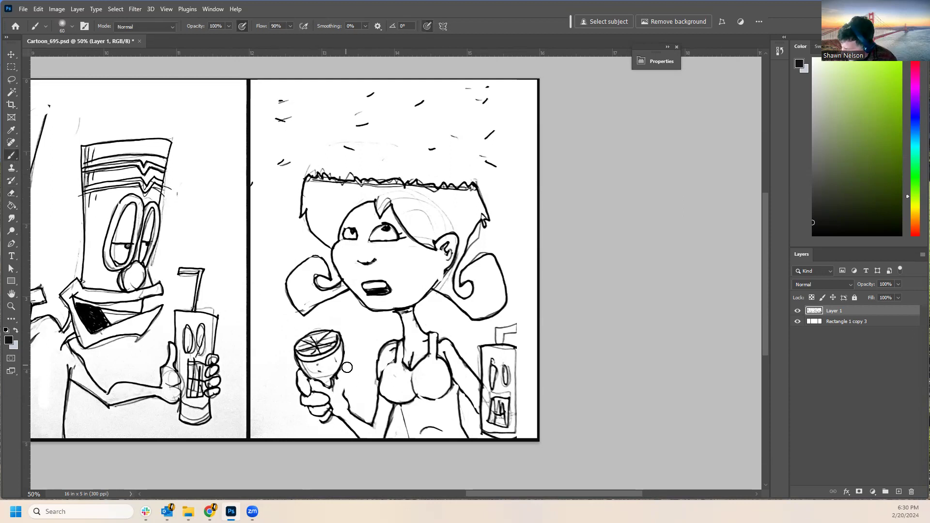
{"action": "key", "text": "bracketleft"}
{"action": "key", "text": "bracketleft"}
{"action": "key", "text": "bracketleft"}
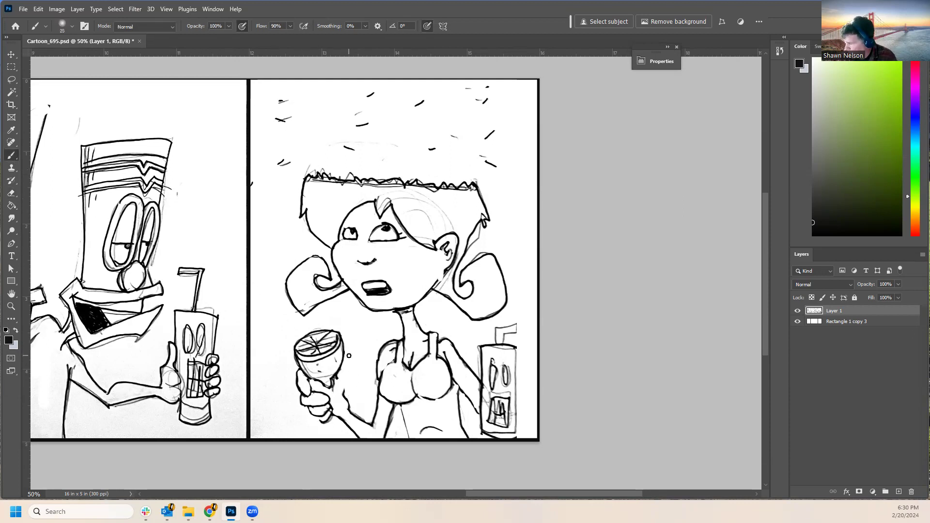
{"action": "left_click_drag", "start_coordinate": [828, 209], "coordinate": [794, 262]}
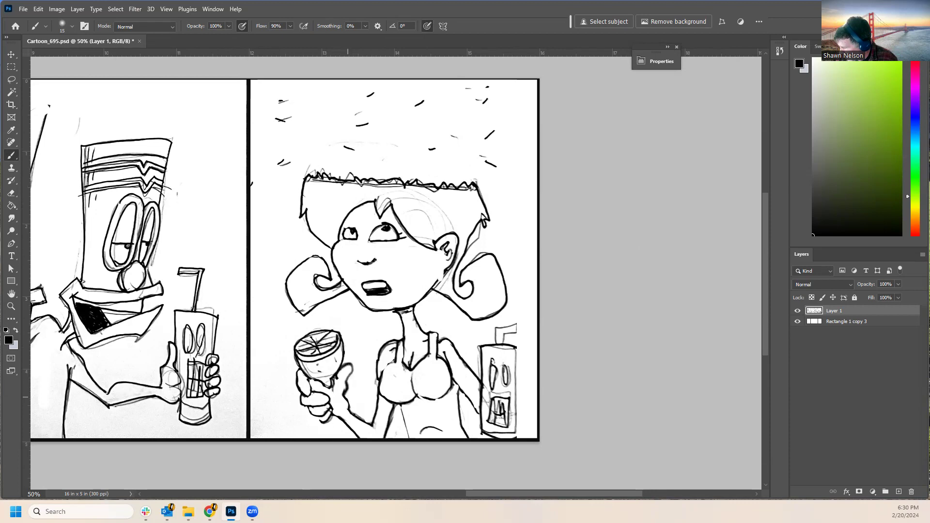
Adjust the brush hardness and ink the woman's pupils, eyebrows, open mouth, fruit underside and torso outlines.
{"action": "left_click", "coordinate": [72, 26]}
{"action": "left_click_drag", "start_coordinate": [55, 76], "coordinate": [118, 76]}
{"action": "left_click", "coordinate": [532, 16]}
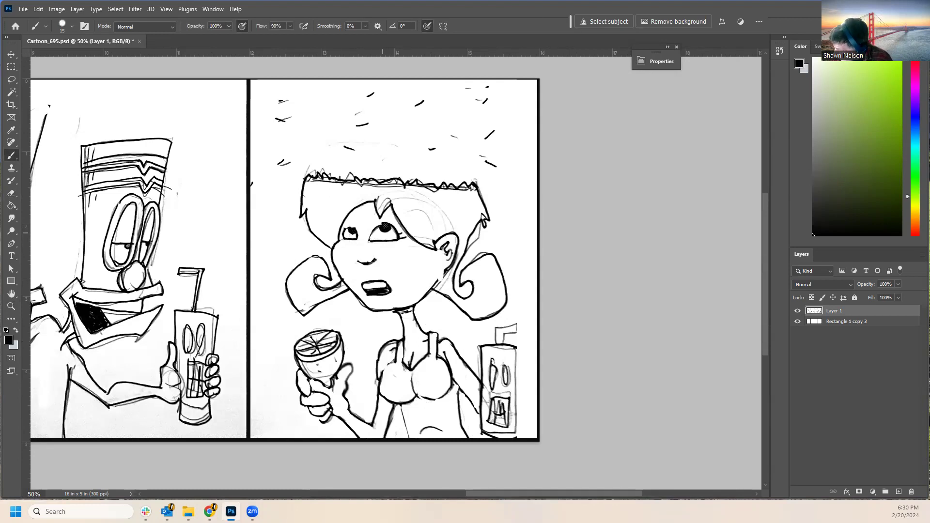
{"action": "left_click_drag", "start_coordinate": [344, 223], "coordinate": [391, 222]}
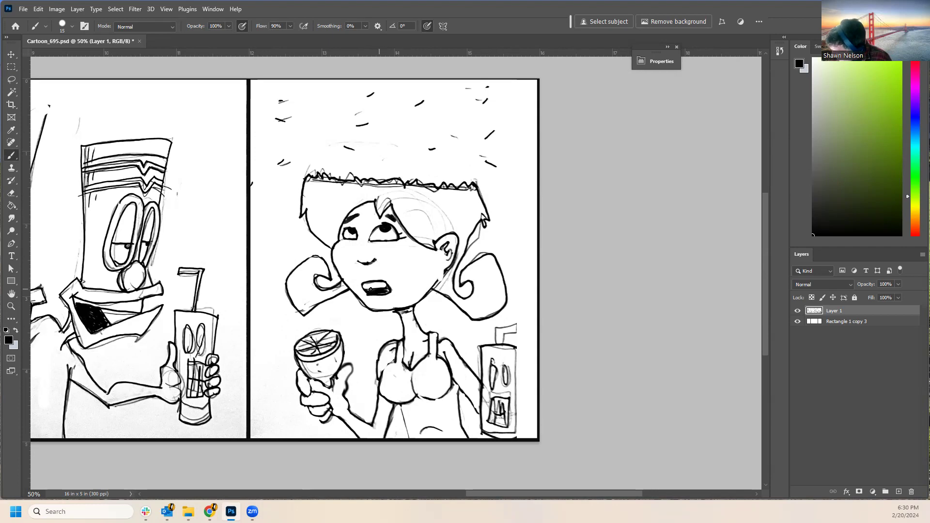
{"action": "left_click_drag", "start_coordinate": [369, 291], "coordinate": [386, 286]}
{"action": "left_click_drag", "start_coordinate": [310, 375], "coordinate": [326, 382]}
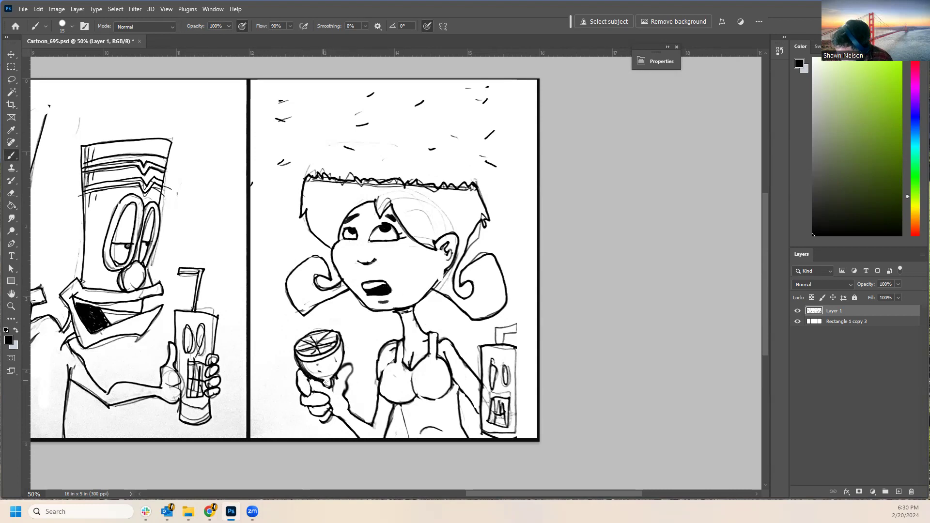
{"action": "left_click_drag", "start_coordinate": [398, 405], "coordinate": [409, 434]}
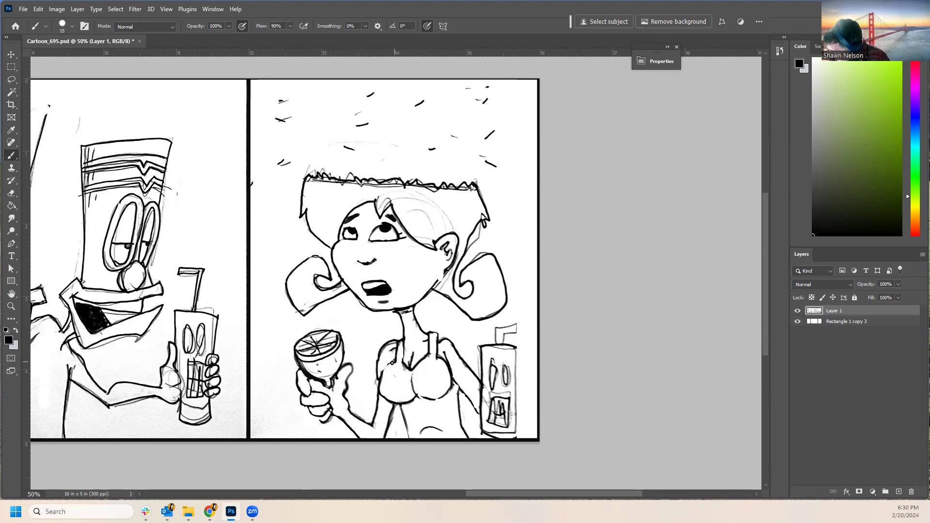
{"action": "left_click_drag", "start_coordinate": [378, 386], "coordinate": [386, 399]}
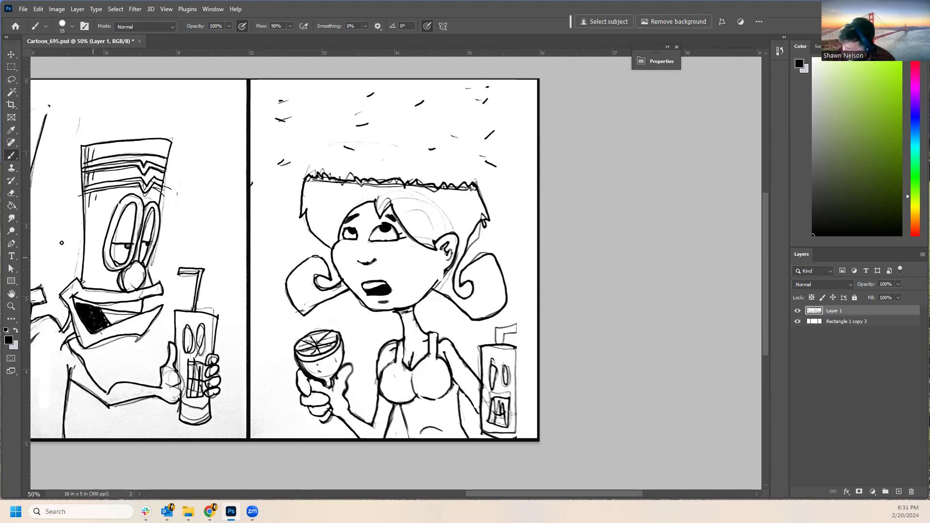
Erase the rough lines of the woman's drink-holding arm and ink its outline, the fingers, the drink and the straw.
{"action": "left_click", "coordinate": [12, 192]}
{"action": "left_click_drag", "start_coordinate": [444, 349], "coordinate": [471, 402]}
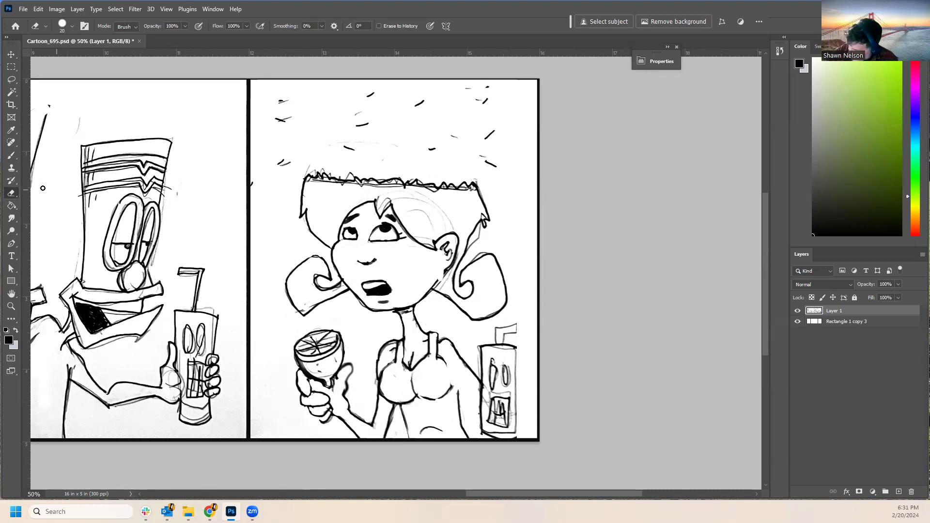
{"action": "left_click", "coordinate": [12, 155]}
{"action": "mouse_move", "coordinate": [438, 357]}
{"action": "left_mouse_down"}
{"action": "mouse_move", "coordinate": [450, 389]}
{"action": "mouse_move", "coordinate": [459, 387]}
{"action": "mouse_move", "coordinate": [456, 356]}
{"action": "mouse_move", "coordinate": [467, 377]}
{"action": "mouse_move", "coordinate": [452, 367]}
{"action": "mouse_move", "coordinate": [480, 393]}
{"action": "mouse_move", "coordinate": [508, 352]}
{"action": "mouse_move", "coordinate": [478, 371]}
{"action": "mouse_move", "coordinate": [521, 382]}
{"action": "mouse_move", "coordinate": [517, 415]}
{"action": "left_mouse_up"}
{"action": "left_click_drag", "start_coordinate": [514, 352], "coordinate": [516, 433]}
{"action": "mouse_move", "coordinate": [495, 343]}
{"action": "left_mouse_down"}
{"action": "mouse_move", "coordinate": [496, 329]}
{"action": "mouse_move", "coordinate": [518, 324]}
{"action": "mouse_move", "coordinate": [503, 344]}
{"action": "left_mouse_up"}
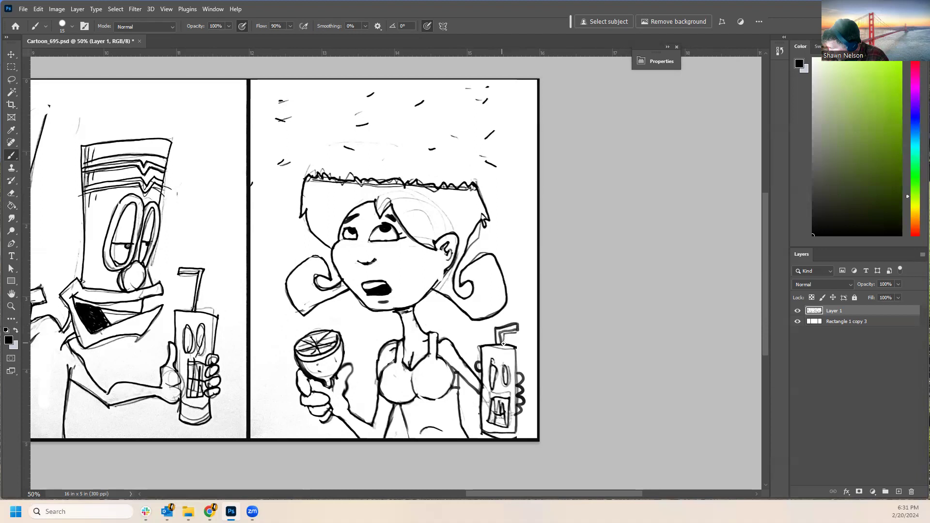
Erase the rough edge of the woman's hair beside her ear and redraw it as a smooth curve.
{"action": "key", "text": "e"}
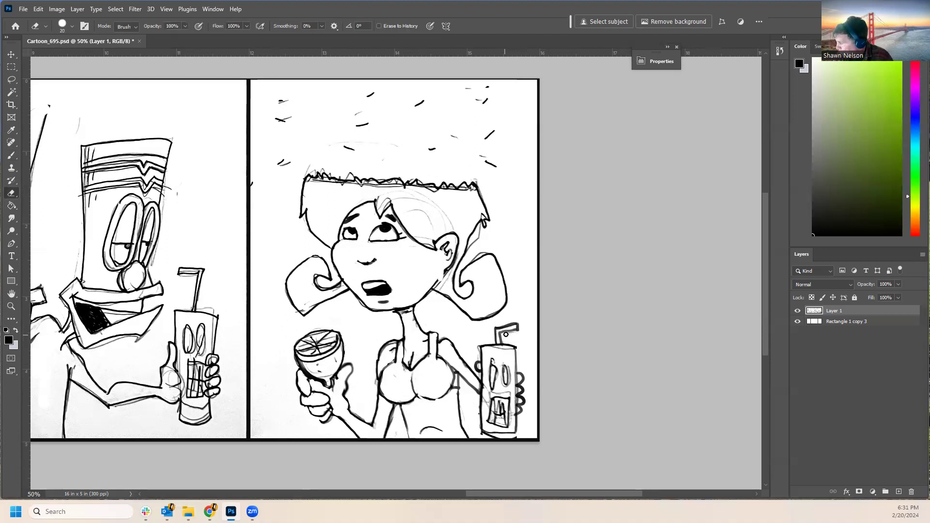
{"action": "mouse_move", "coordinate": [482, 214]}
{"action": "left_mouse_down"}
{"action": "mouse_move", "coordinate": [448, 278]}
{"action": "mouse_move", "coordinate": [483, 223]}
{"action": "mouse_move", "coordinate": [454, 273]}
{"action": "left_mouse_up"}
{"action": "left_click", "coordinate": [12, 155]}
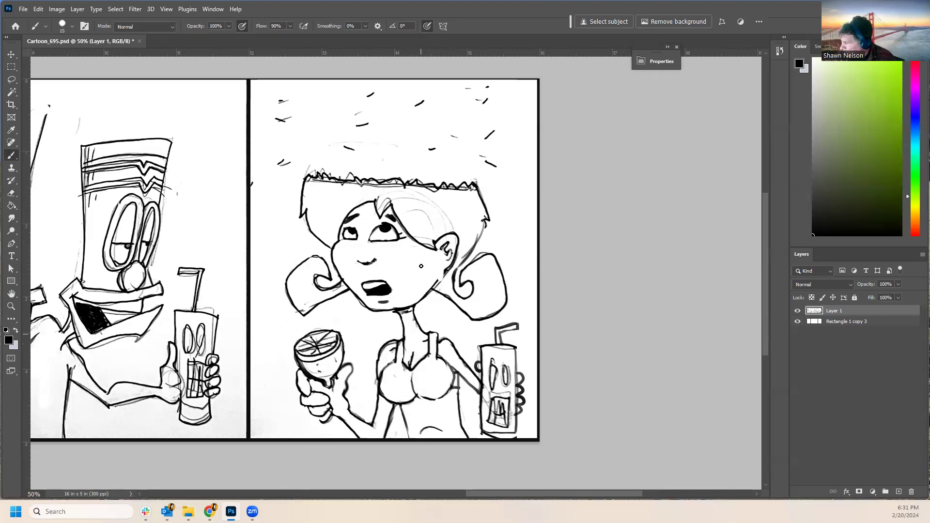
Erase the double line beneath the woman's jagged cut hair and the stray sketch marks just above it.
{"action": "left_click", "coordinate": [15, 191]}
{"action": "left_click_drag", "start_coordinate": [318, 183], "coordinate": [411, 191]}
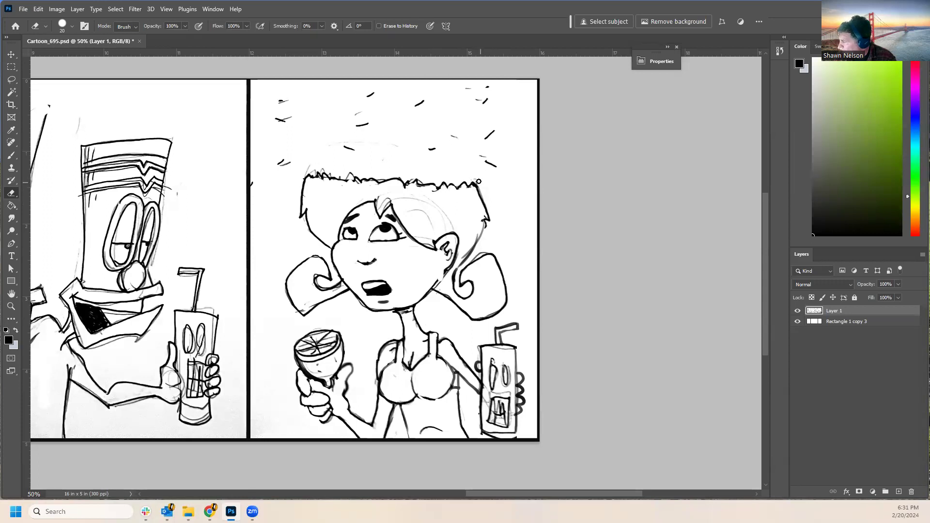
{"action": "left_click_drag", "start_coordinate": [349, 169], "coordinate": [308, 172]}
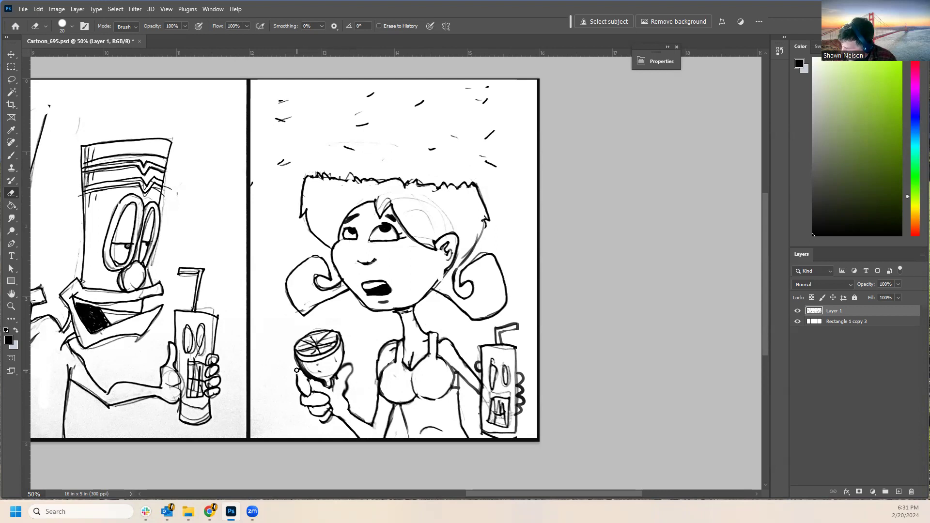
Redraw the outer finger of the fruit-holding hand and erase faint sketch marks above the hair and around the bangs.
{"action": "left_click", "coordinate": [11, 155]}
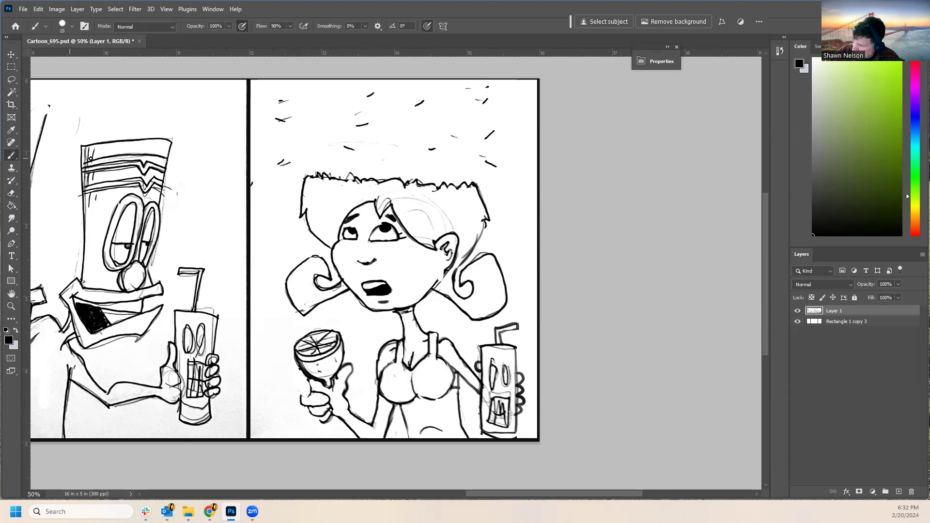
{"action": "mouse_move", "coordinate": [302, 367]}
{"action": "left_mouse_down"}
{"action": "mouse_move", "coordinate": [306, 396]}
{"action": "mouse_move", "coordinate": [310, 377]}
{"action": "mouse_move", "coordinate": [319, 390]}
{"action": "mouse_move", "coordinate": [338, 374]}
{"action": "mouse_move", "coordinate": [346, 413]}
{"action": "mouse_move", "coordinate": [372, 426]}
{"action": "left_mouse_up"}
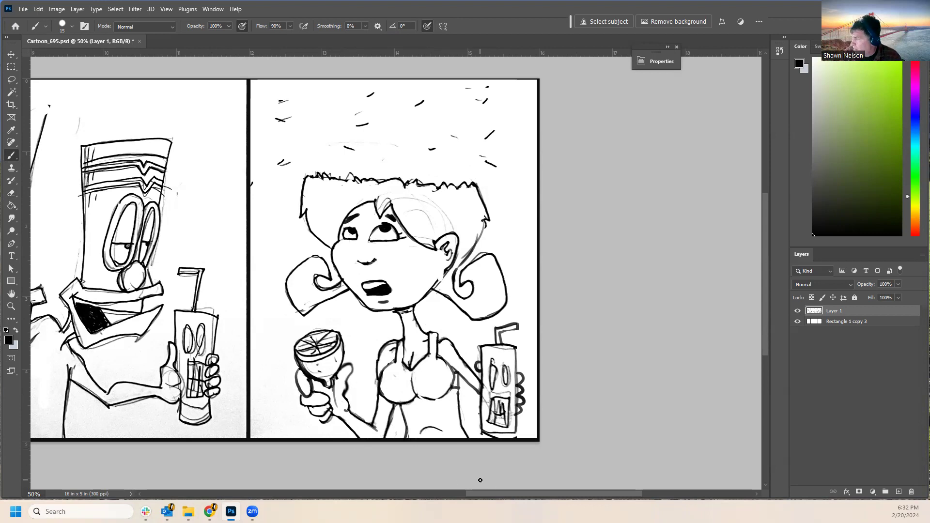
{"action": "left_click", "coordinate": [11, 193]}
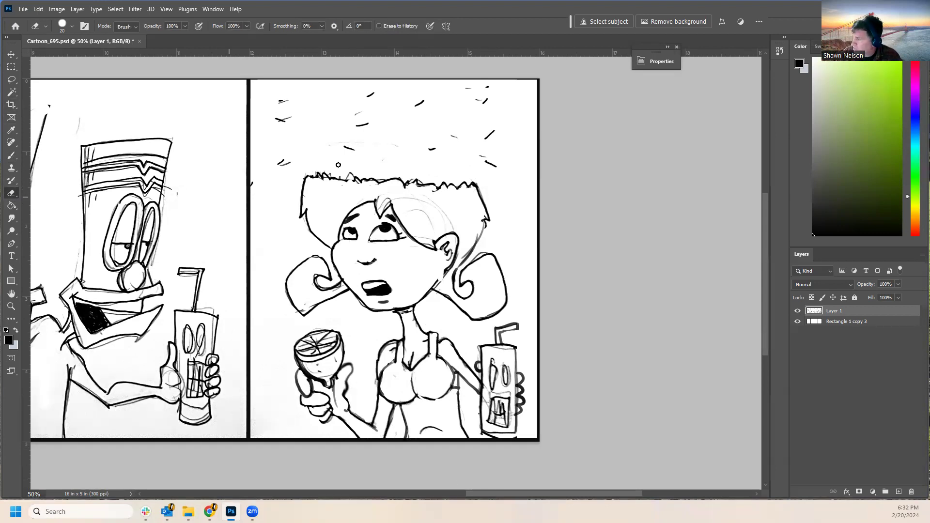
{"action": "left_click", "coordinate": [357, 114]}
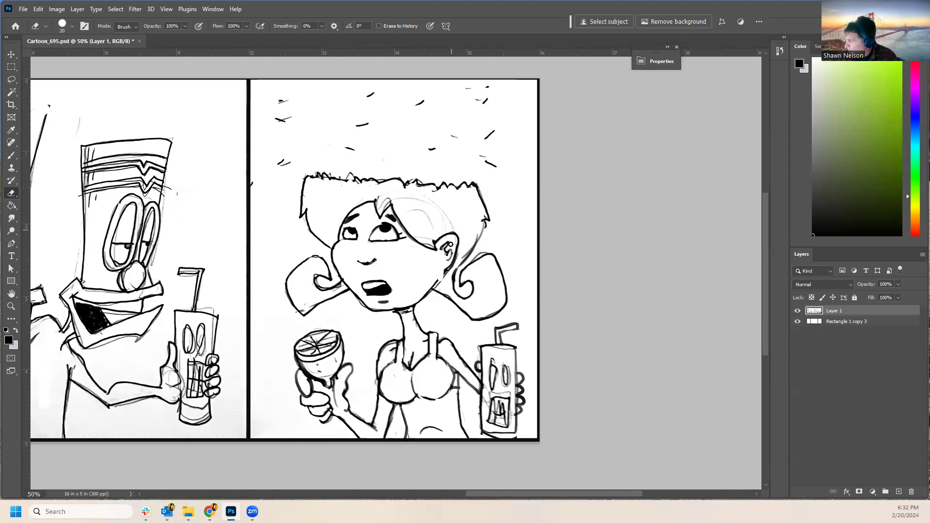
{"action": "mouse_move", "coordinate": [392, 197]}
{"action": "left_mouse_down"}
{"action": "mouse_move", "coordinate": [382, 206]}
{"action": "mouse_move", "coordinate": [397, 194]}
{"action": "mouse_move", "coordinate": [381, 191]}
{"action": "left_mouse_up"}
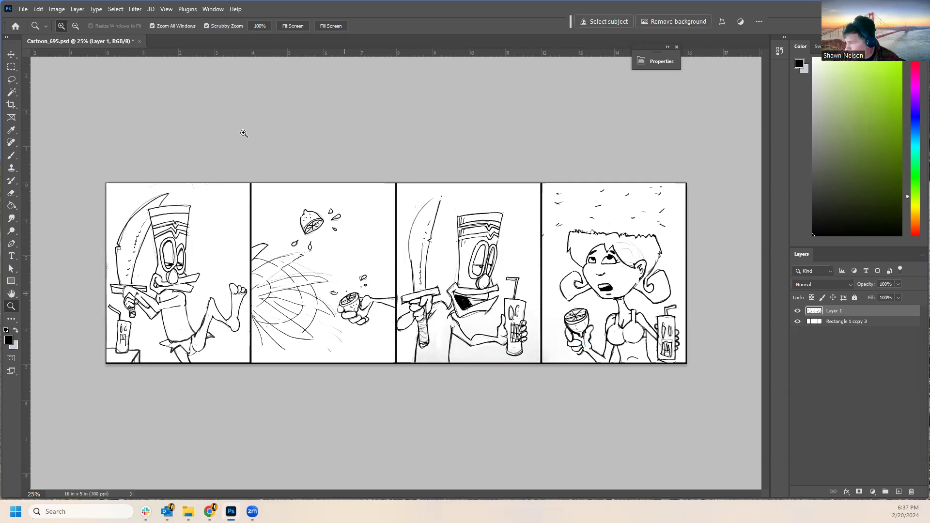
Save the cleaned-up strip as Cartoon_695.psd using Save As.
{"action": "left_click", "coordinate": [11, 54]}
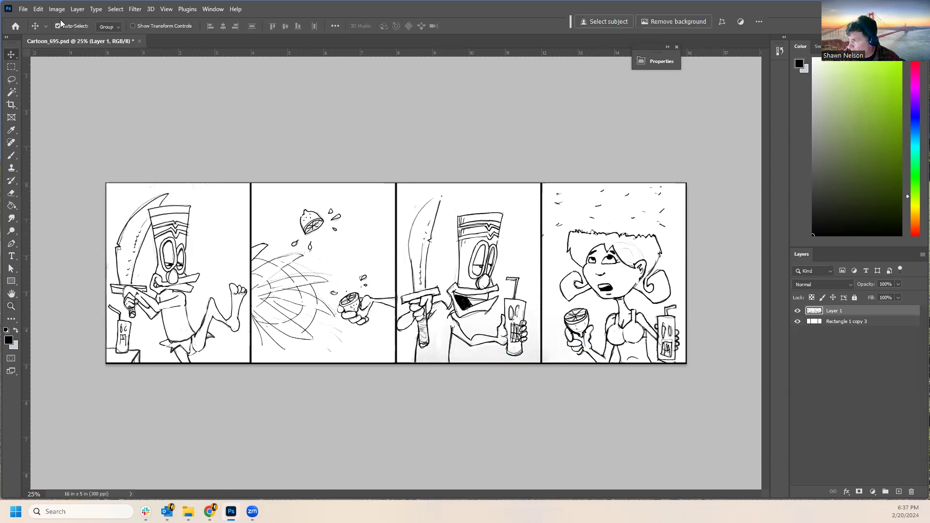
{"action": "left_click", "coordinate": [23, 9]}
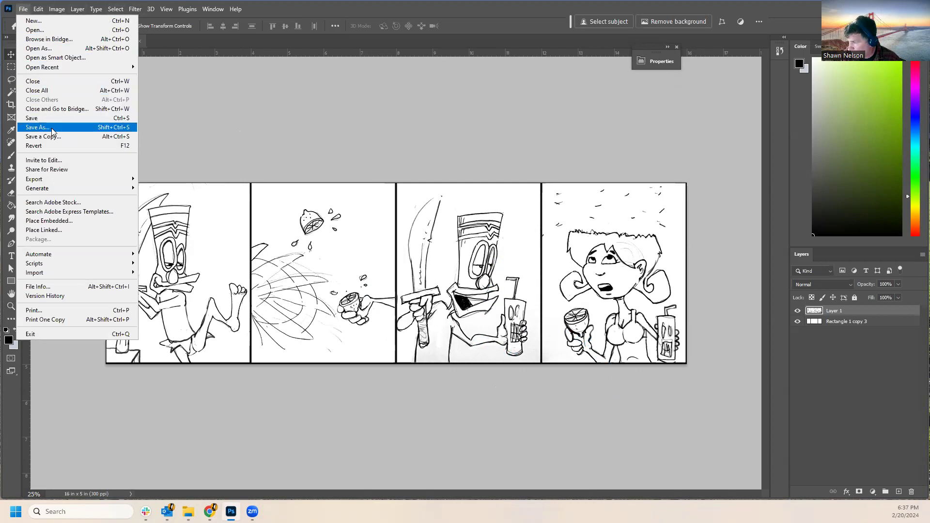
{"action": "left_click", "coordinate": [52, 129]}
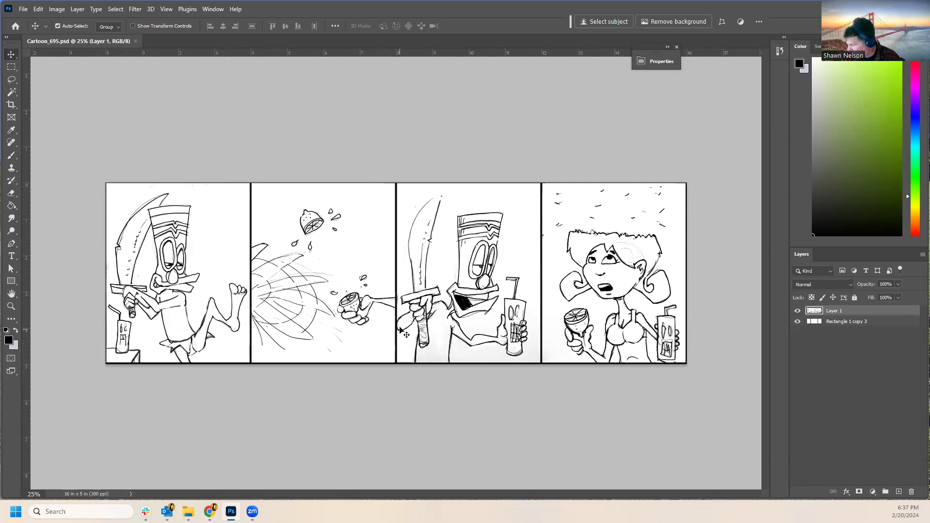
Rename the merged artwork layer to BW and the panel border layer to 4x4.
{"action": "left_click", "coordinate": [11, 306]}
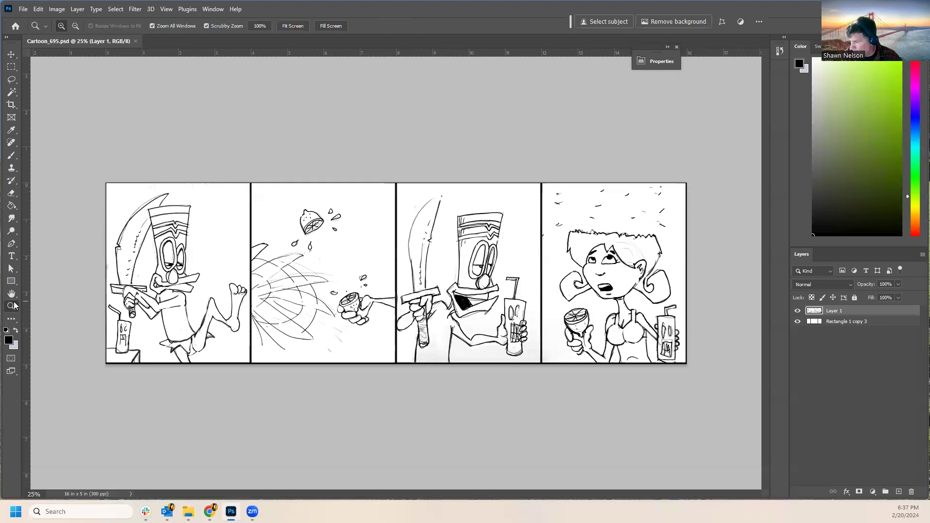
{"action": "double_click", "coordinate": [834, 311]}
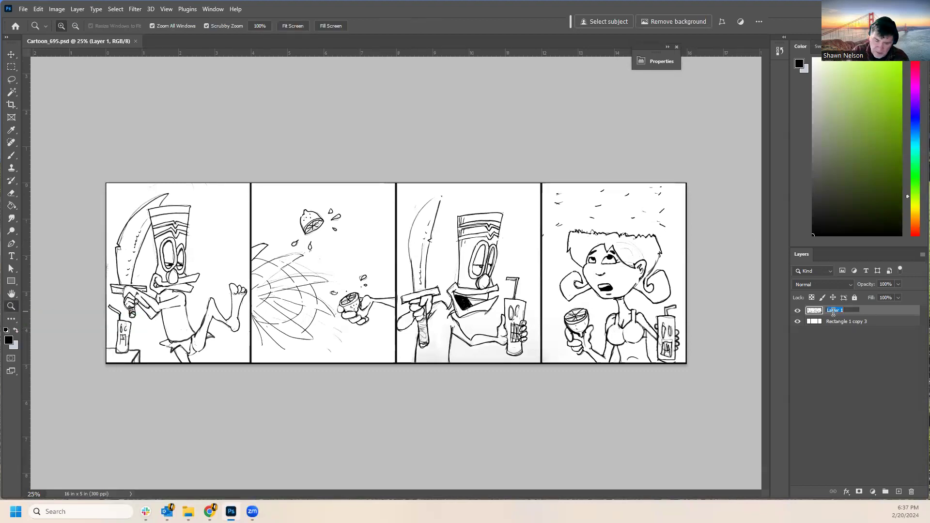
{"action": "type", "text": "BW"}
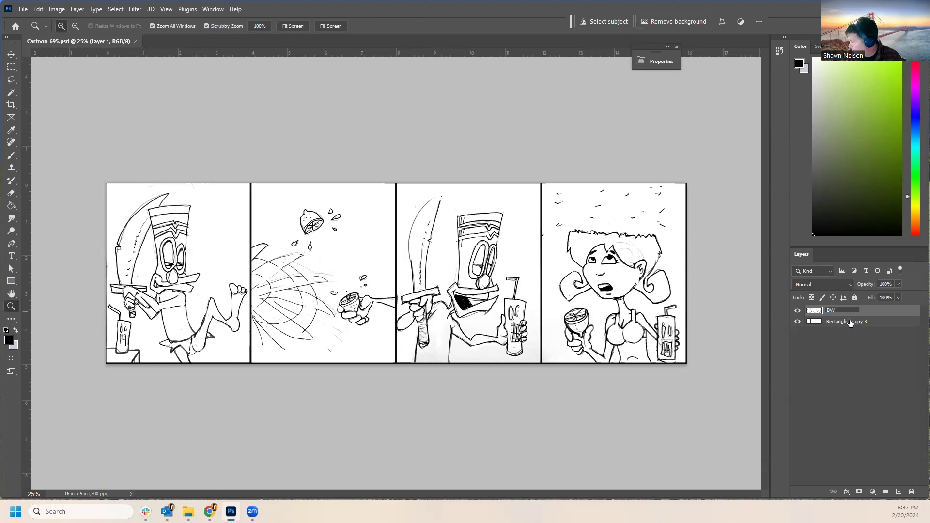
{"action": "left_click", "coordinate": [843, 325]}
{"action": "double_click", "coordinate": [841, 323]}
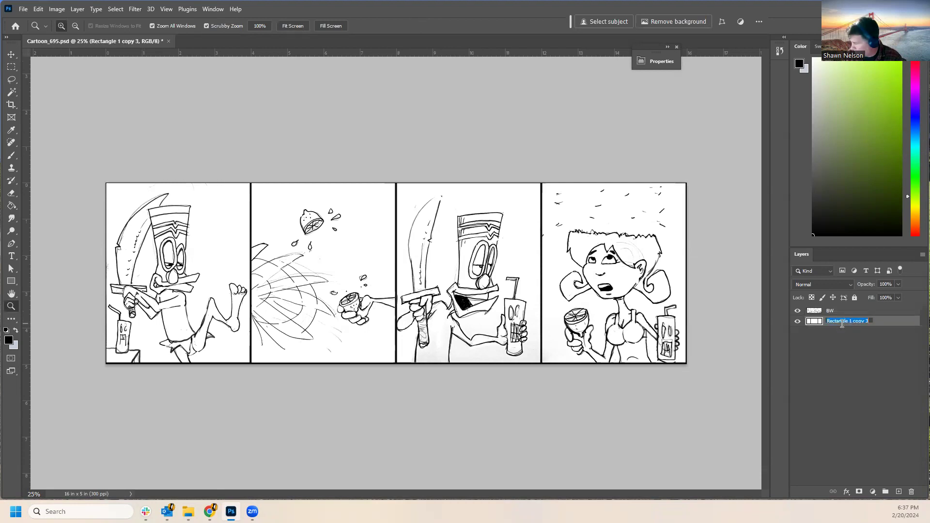
{"action": "type", "text": "4x4"}
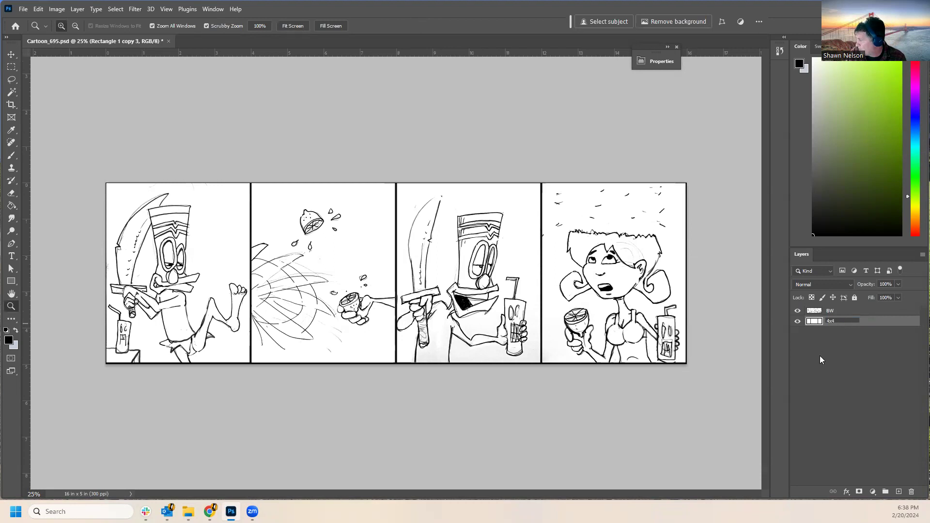
{"action": "left_click", "coordinate": [818, 361]}
Add a new empty layer above the BW layer.
{"action": "left_click", "coordinate": [837, 310]}
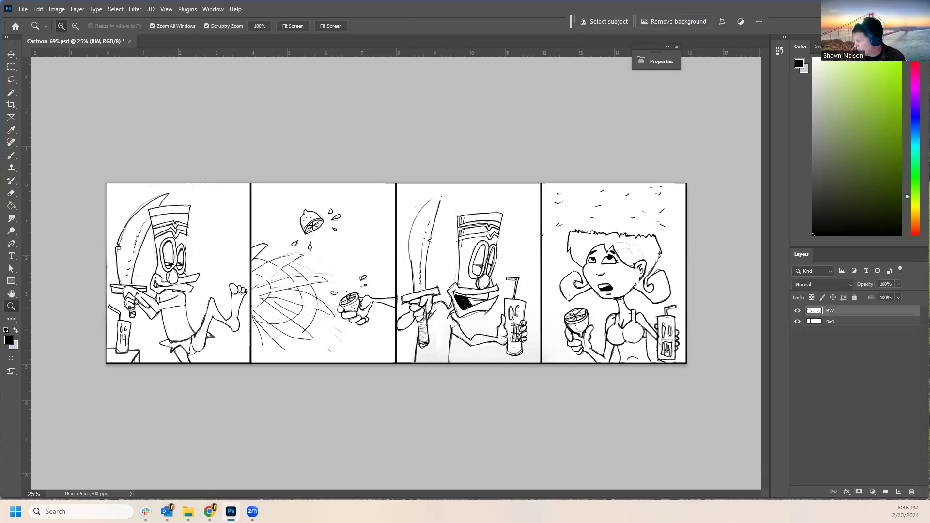
{"action": "left_click", "coordinate": [897, 492]}
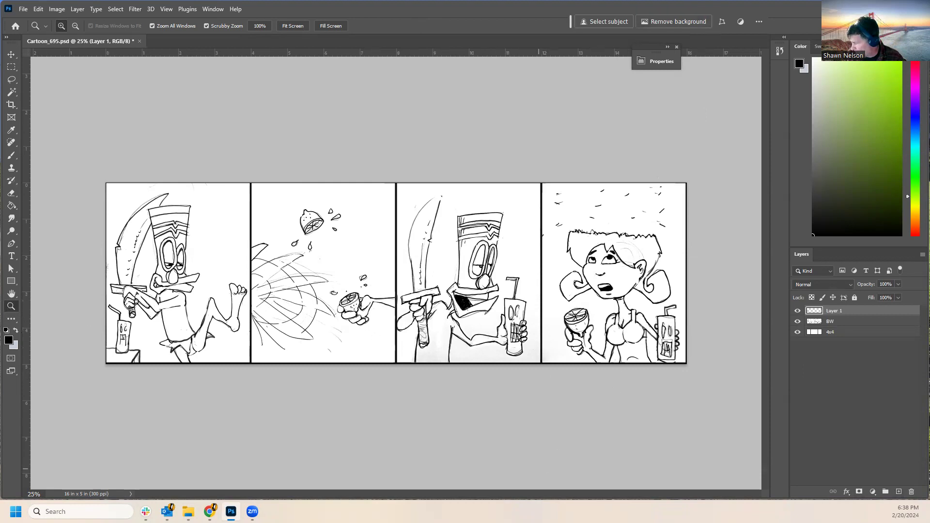
Paint the woman's face in the fourth panel on the new layer, using a peach swatch and a size 60 brush.
{"action": "left_click", "coordinate": [710, 294]}
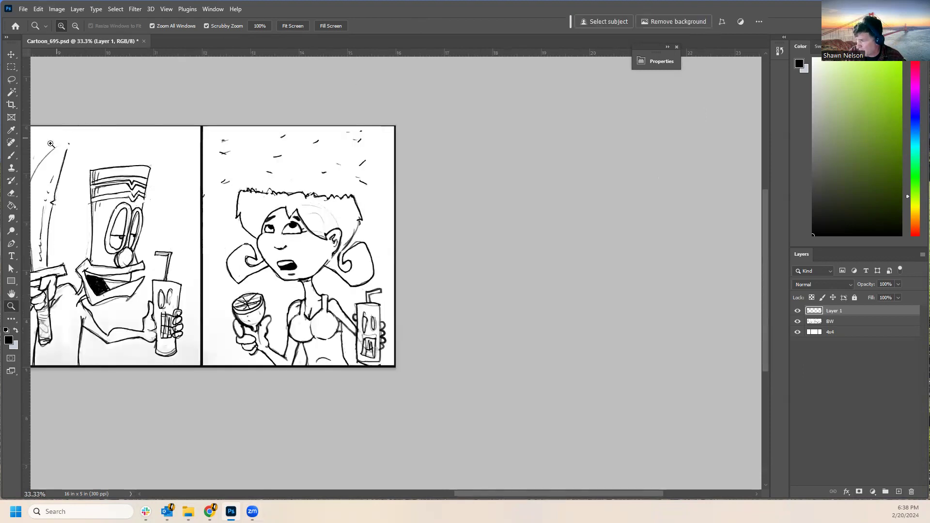
{"action": "left_click", "coordinate": [11, 155]}
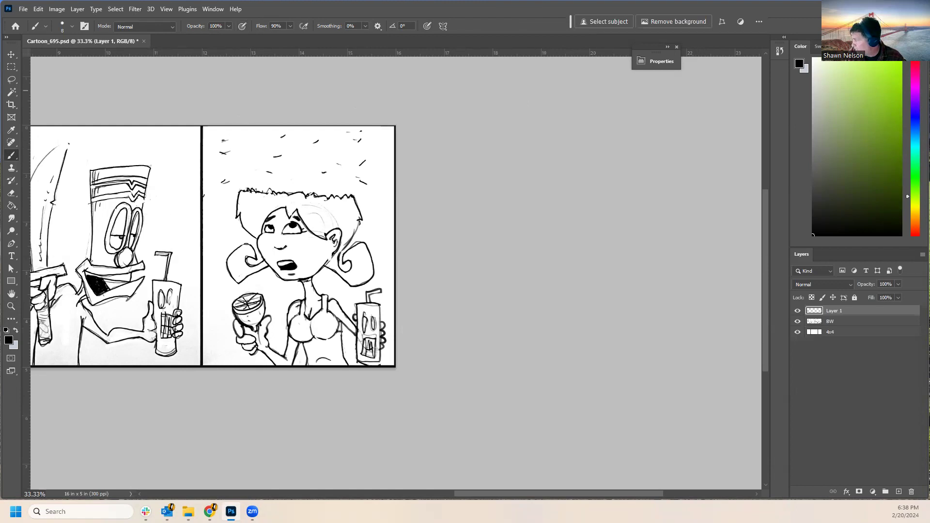
{"action": "left_click", "coordinate": [818, 46]}
{"action": "left_click", "coordinate": [836, 136]}
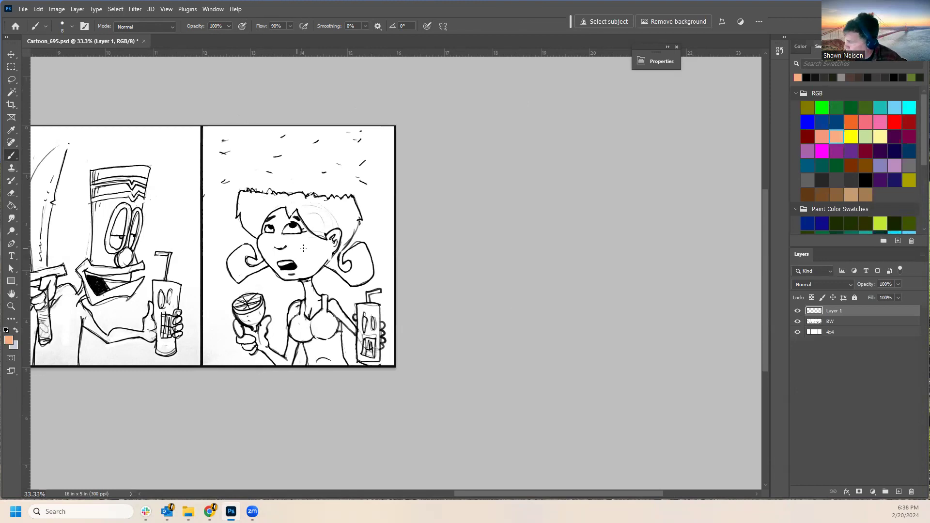
{"action": "key", "text": "bracketright"}
{"action": "key", "text": "bracketright"}
{"action": "key", "text": "bracketright"}
{"action": "key", "text": "bracketright"}
{"action": "key", "text": "bracketright"}
{"action": "key", "text": "bracketright"}
{"action": "key", "text": "bracketright"}
{"action": "key", "text": "bracketright"}
{"action": "key", "text": "bracketright"}
{"action": "key", "text": "bracketright"}
{"action": "key", "text": "bracketright"}
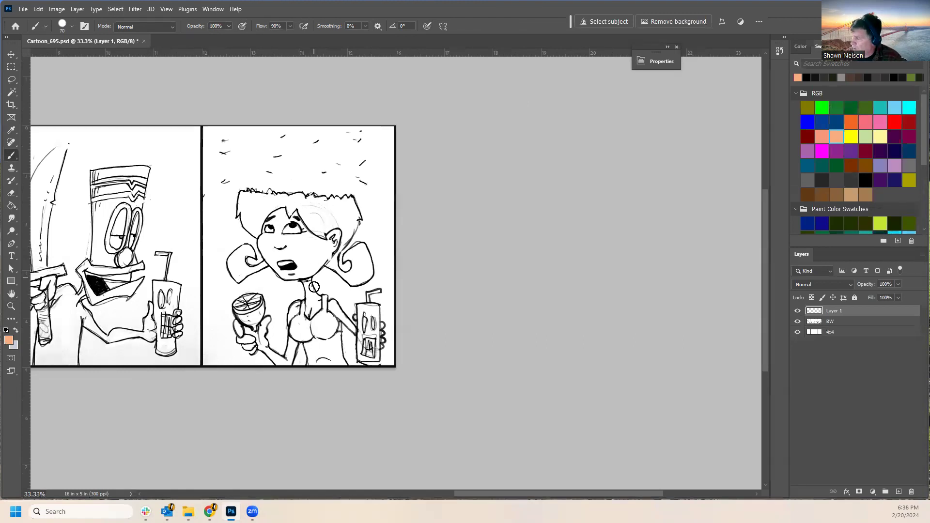
{"action": "key", "text": "bracketleft"}
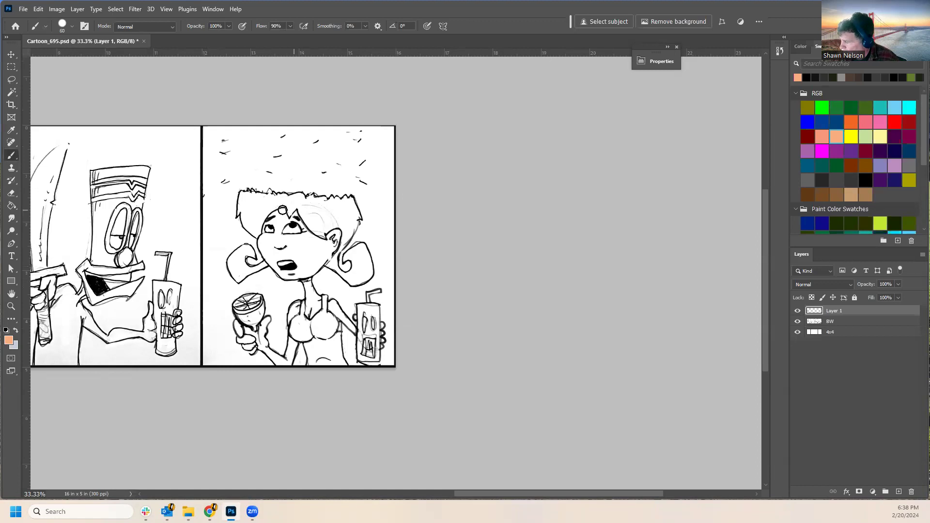
{"action": "left_click_drag", "start_coordinate": [270, 239], "coordinate": [270, 245]}
{"action": "mouse_move", "coordinate": [272, 250]}
{"action": "left_mouse_down"}
{"action": "mouse_move", "coordinate": [271, 214]}
{"action": "mouse_move", "coordinate": [261, 244]}
{"action": "mouse_move", "coordinate": [280, 272]}
{"action": "mouse_move", "coordinate": [297, 274]}
{"action": "mouse_move", "coordinate": [327, 256]}
{"action": "mouse_move", "coordinate": [337, 231]}
{"action": "mouse_move", "coordinate": [314, 237]}
{"action": "mouse_move", "coordinate": [284, 207]}
{"action": "mouse_move", "coordinate": [275, 233]}
{"action": "mouse_move", "coordinate": [282, 217]}
{"action": "mouse_move", "coordinate": [287, 242]}
{"action": "mouse_move", "coordinate": [308, 255]}
{"action": "mouse_move", "coordinate": [320, 248]}
{"action": "mouse_move", "coordinate": [312, 256]}
{"action": "mouse_move", "coordinate": [321, 237]}
{"action": "left_mouse_up"}
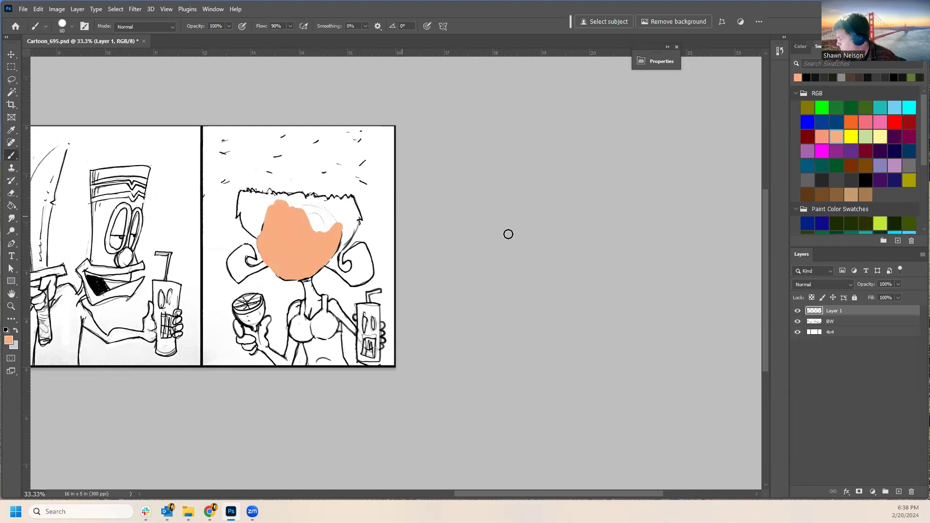
Rename the painted layer to Color and set its blend mode to Multiply.
{"action": "double_click", "coordinate": [835, 313]}
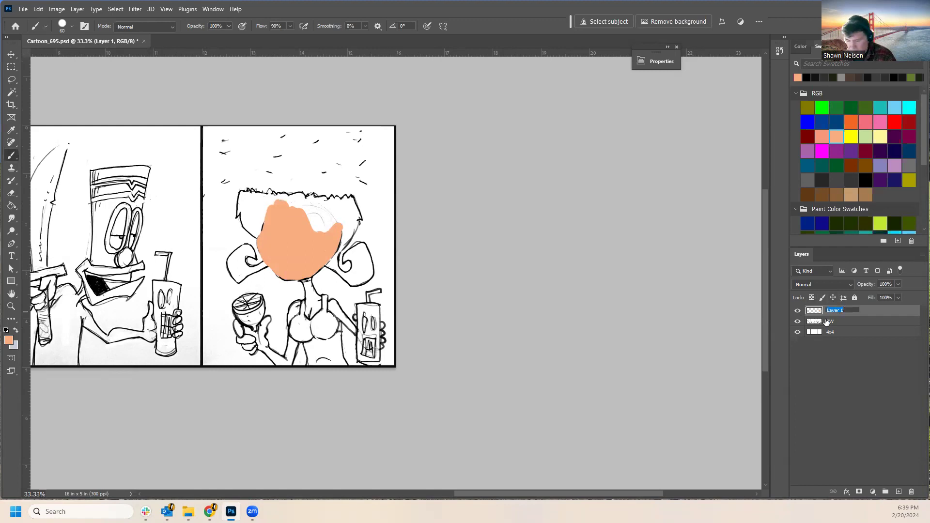
{"action": "type", "text": "c"}
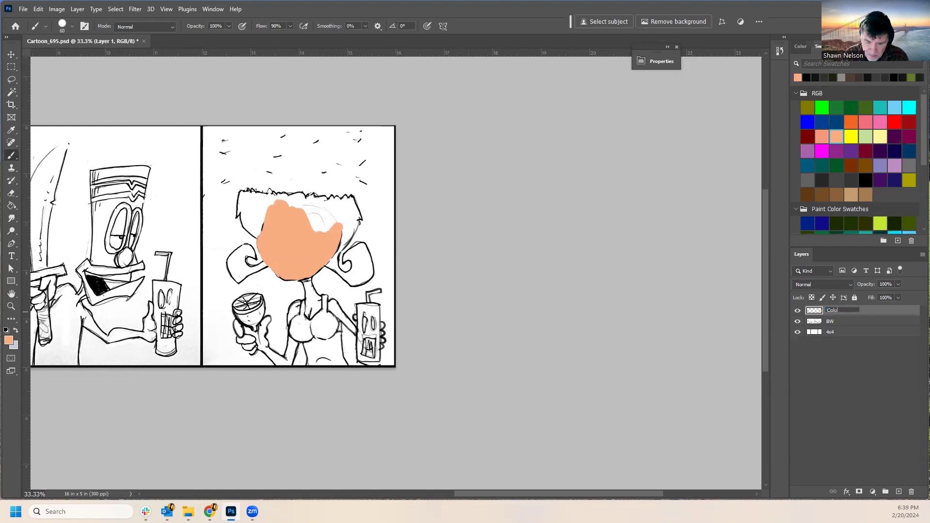
{"action": "key", "text": "Return"}
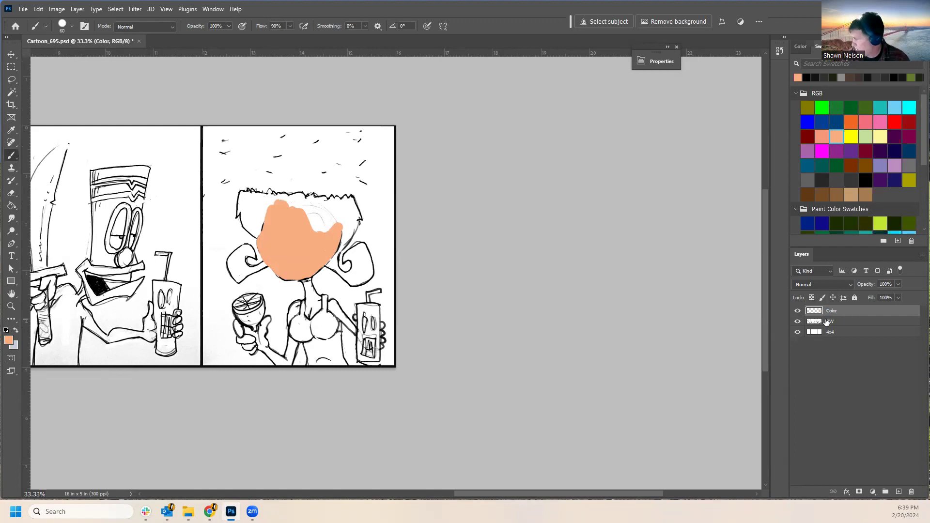
{"action": "left_click", "coordinate": [807, 286]}
{"action": "left_click", "coordinate": [806, 264]}
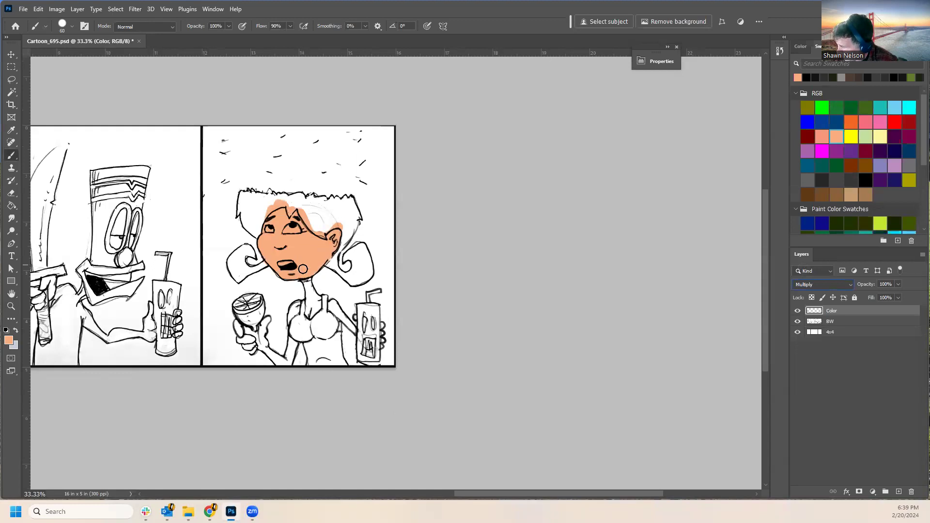
Toggle the BW layer's visibility to compare the peach paint with and without the line art.
{"action": "left_click", "coordinate": [798, 321]}
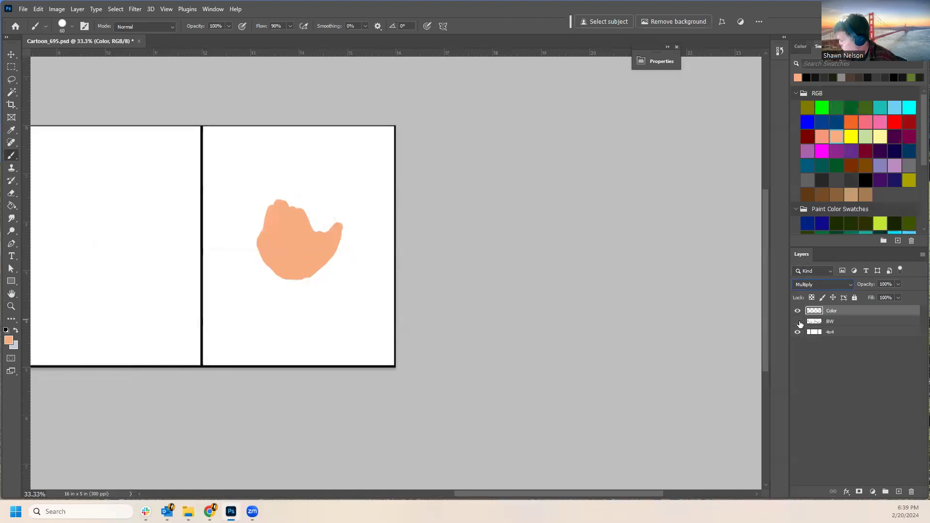
{"action": "left_click", "coordinate": [797, 321]}
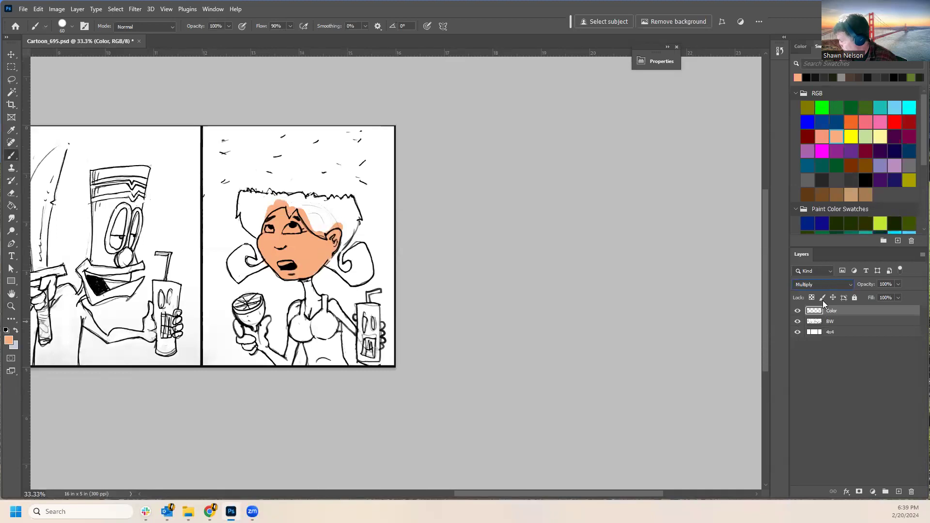
{"action": "left_click", "coordinate": [797, 322]}
{"action": "left_click", "coordinate": [797, 322]}
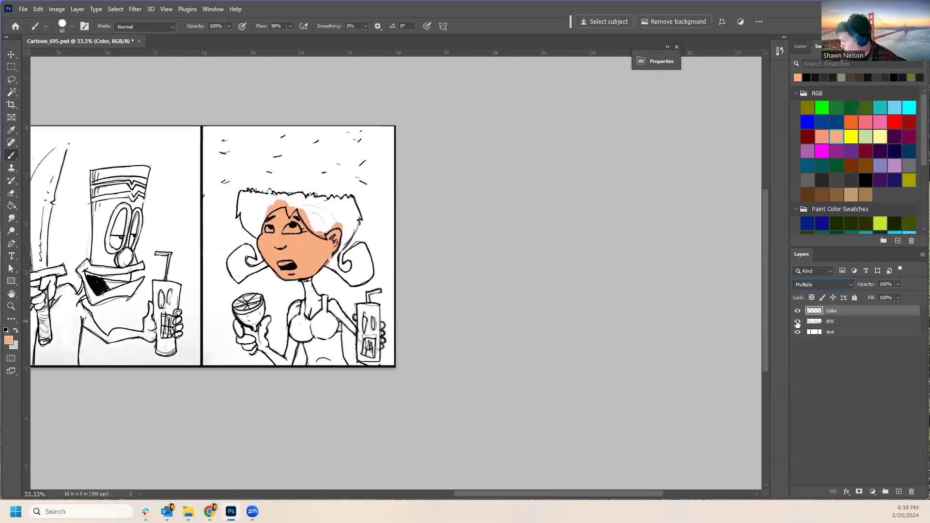
Paint the woman's neck, torso, arms and hands peach in the fourth panel, reducing the brush to size 40.
{"action": "mouse_move", "coordinate": [306, 284]}
{"action": "left_mouse_down"}
{"action": "mouse_move", "coordinate": [309, 313]}
{"action": "mouse_move", "coordinate": [314, 296]}
{"action": "mouse_move", "coordinate": [321, 305]}
{"action": "mouse_move", "coordinate": [331, 297]}
{"action": "mouse_move", "coordinate": [340, 314]}
{"action": "mouse_move", "coordinate": [332, 305]}
{"action": "mouse_move", "coordinate": [345, 369]}
{"action": "mouse_move", "coordinate": [308, 343]}
{"action": "mouse_move", "coordinate": [311, 371]}
{"action": "mouse_move", "coordinate": [317, 326]}
{"action": "mouse_move", "coordinate": [294, 325]}
{"action": "mouse_move", "coordinate": [292, 316]}
{"action": "mouse_move", "coordinate": [313, 308]}
{"action": "mouse_move", "coordinate": [319, 312]}
{"action": "mouse_move", "coordinate": [287, 347]}
{"action": "mouse_move", "coordinate": [290, 340]}
{"action": "mouse_move", "coordinate": [284, 366]}
{"action": "mouse_move", "coordinate": [262, 345]}
{"action": "mouse_move", "coordinate": [266, 320]}
{"action": "mouse_move", "coordinate": [240, 321]}
{"action": "mouse_move", "coordinate": [243, 339]}
{"action": "mouse_move", "coordinate": [253, 349]}
{"action": "mouse_move", "coordinate": [258, 336]}
{"action": "mouse_move", "coordinate": [248, 328]}
{"action": "mouse_move", "coordinate": [299, 333]}
{"action": "mouse_move", "coordinate": [316, 352]}
{"action": "mouse_move", "coordinate": [342, 317]}
{"action": "left_mouse_up"}
{"action": "key", "text": "bracketleft"}
{"action": "key", "text": "bracketleft"}
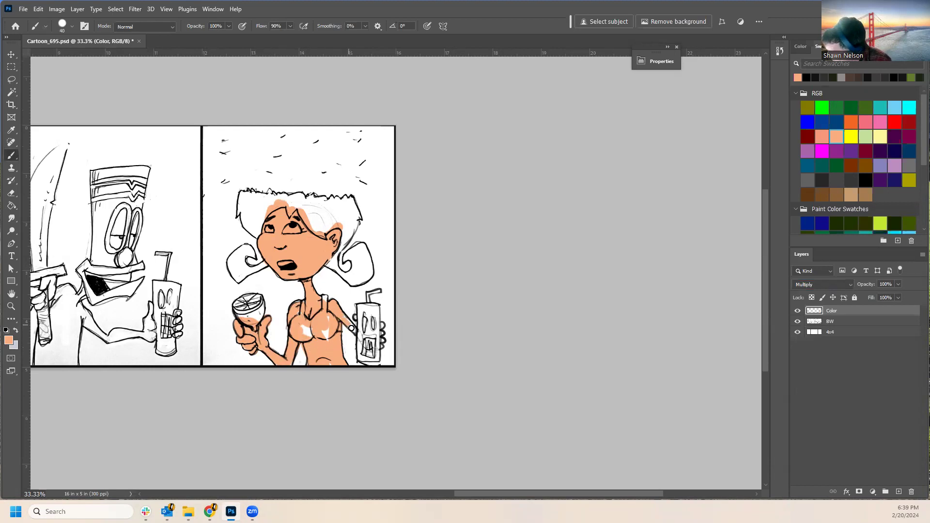
{"action": "left_click_drag", "start_coordinate": [342, 317], "coordinate": [380, 336]}
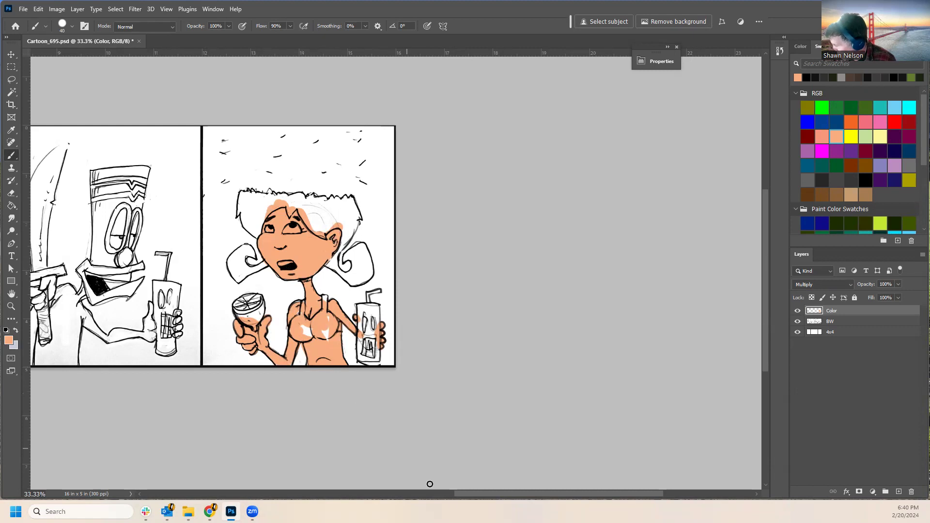
Paint the fruit-holding hand and forearm in the second panel with the same peach color.
{"action": "scroll", "coordinate": [482, 493], "scroll_direction": "left", "scroll_amount": 10}
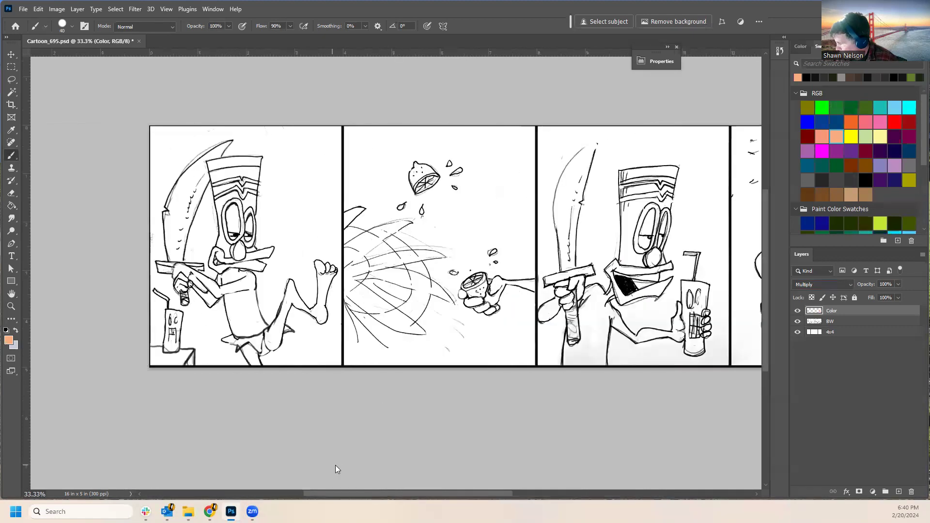
{"action": "scroll", "coordinate": [335, 468], "scroll_direction": "right", "scroll_amount": 3}
{"action": "mouse_move", "coordinate": [313, 289]}
{"action": "left_mouse_down"}
{"action": "mouse_move", "coordinate": [309, 298]}
{"action": "mouse_move", "coordinate": [318, 280]}
{"action": "mouse_move", "coordinate": [315, 305]}
{"action": "mouse_move", "coordinate": [350, 287]}
{"action": "left_mouse_up"}
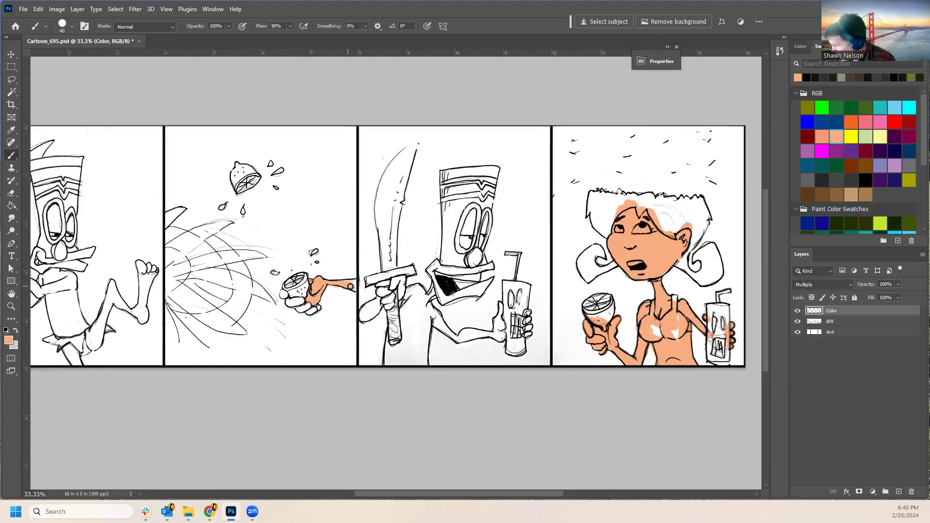
{"action": "mouse_move", "coordinate": [303, 302]}
{"action": "left_mouse_down"}
{"action": "mouse_move", "coordinate": [283, 293]}
{"action": "mouse_move", "coordinate": [319, 308]}
{"action": "left_mouse_up"}
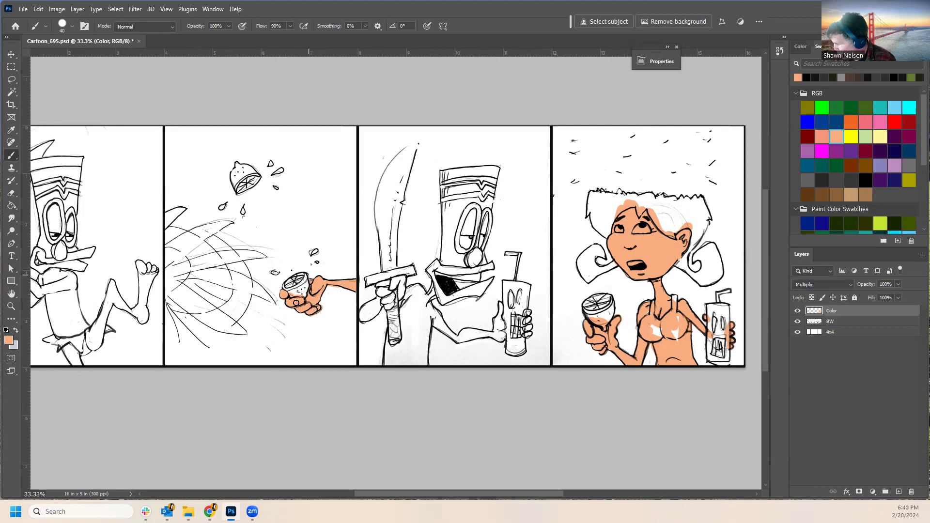
Paint the woman's bikini top in the fourth panel with the pink swatch from the Tiki group.
{"action": "left_click_drag", "start_coordinate": [447, 494], "coordinate": [516, 494]}
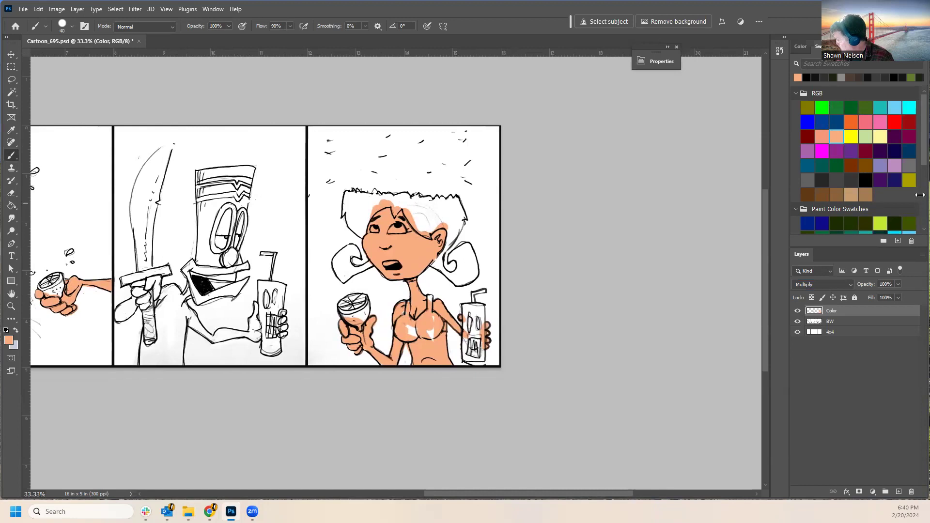
{"action": "scroll", "coordinate": [911, 194], "scroll_direction": "down", "scroll_amount": 5}
{"action": "left_click", "coordinate": [822, 213]}
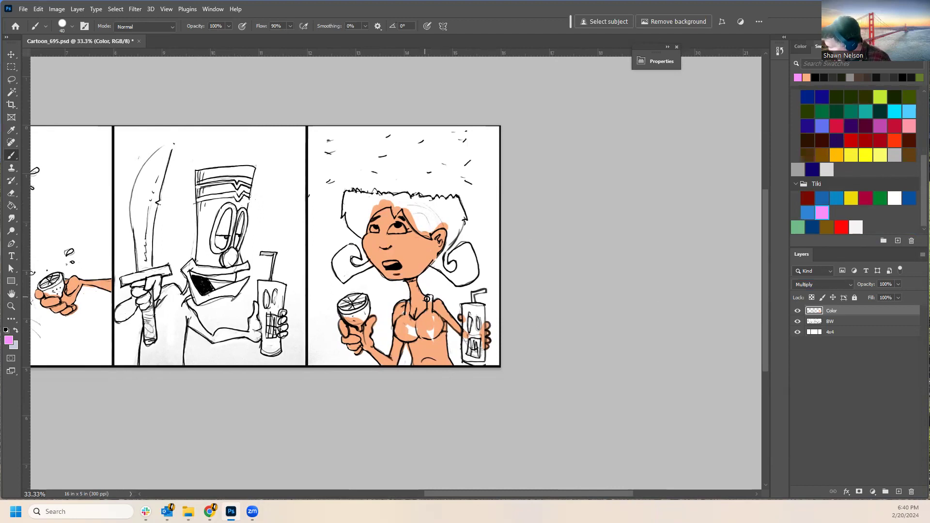
{"action": "mouse_move", "coordinate": [430, 297]}
{"action": "left_mouse_down"}
{"action": "mouse_move", "coordinate": [419, 323]}
{"action": "mouse_move", "coordinate": [433, 335]}
{"action": "mouse_move", "coordinate": [442, 325]}
{"action": "mouse_move", "coordinate": [412, 336]}
{"action": "mouse_move", "coordinate": [399, 334]}
{"action": "mouse_move", "coordinate": [402, 318]}
{"action": "mouse_move", "coordinate": [409, 334]}
{"action": "left_mouse_up"}
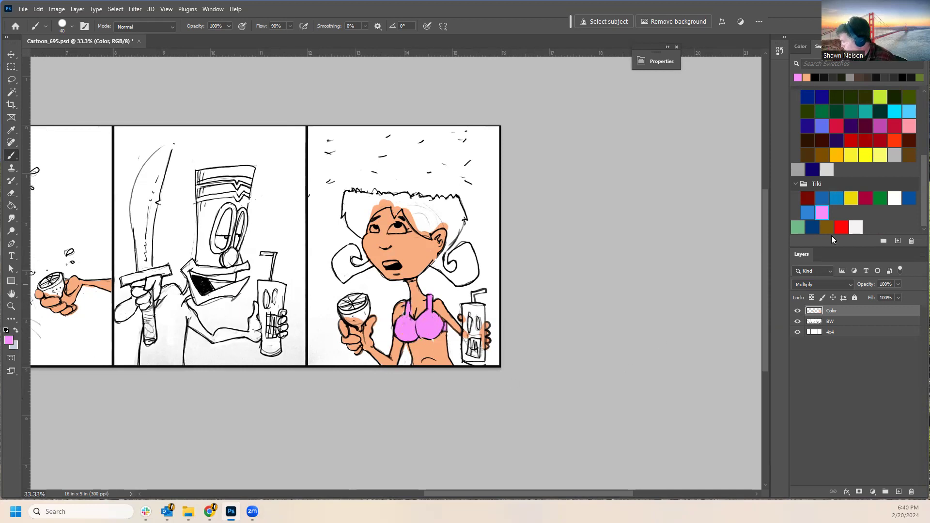
Paint the woman's hair, bangs and both pigtails dark brown, and pick an off-white foreground color.
{"action": "left_click", "coordinate": [827, 228]}
{"action": "left_click", "coordinate": [804, 47]}
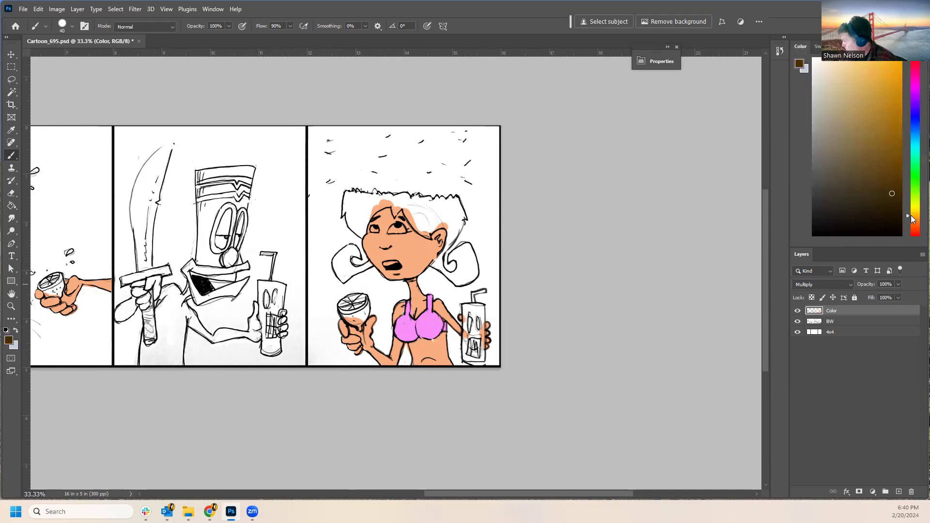
{"action": "mouse_move", "coordinate": [449, 260]}
{"action": "left_mouse_down"}
{"action": "mouse_move", "coordinate": [471, 253]}
{"action": "mouse_move", "coordinate": [455, 256]}
{"action": "mouse_move", "coordinate": [460, 273]}
{"action": "mouse_move", "coordinate": [440, 258]}
{"action": "mouse_move", "coordinate": [437, 265]}
{"action": "mouse_move", "coordinate": [454, 281]}
{"action": "mouse_move", "coordinate": [463, 257]}
{"action": "mouse_move", "coordinate": [462, 283]}
{"action": "left_mouse_up"}
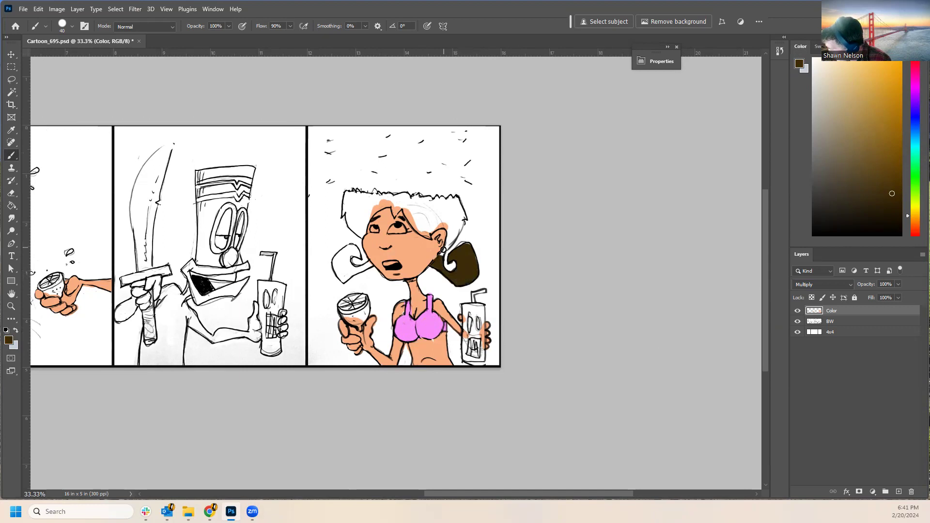
{"action": "mouse_move", "coordinate": [443, 251]}
{"action": "left_mouse_down"}
{"action": "mouse_move", "coordinate": [440, 226]}
{"action": "mouse_move", "coordinate": [426, 234]}
{"action": "mouse_move", "coordinate": [403, 201]}
{"action": "mouse_move", "coordinate": [395, 212]}
{"action": "mouse_move", "coordinate": [404, 203]}
{"action": "mouse_move", "coordinate": [370, 215]}
{"action": "mouse_move", "coordinate": [382, 205]}
{"action": "mouse_move", "coordinate": [362, 235]}
{"action": "mouse_move", "coordinate": [343, 214]}
{"action": "mouse_move", "coordinate": [348, 194]}
{"action": "mouse_move", "coordinate": [346, 209]}
{"action": "mouse_move", "coordinate": [346, 195]}
{"action": "mouse_move", "coordinate": [358, 192]}
{"action": "mouse_move", "coordinate": [458, 203]}
{"action": "mouse_move", "coordinate": [451, 241]}
{"action": "mouse_move", "coordinate": [459, 209]}
{"action": "mouse_move", "coordinate": [455, 232]}
{"action": "mouse_move", "coordinate": [448, 220]}
{"action": "mouse_move", "coordinate": [428, 229]}
{"action": "mouse_move", "coordinate": [411, 198]}
{"action": "mouse_move", "coordinate": [425, 227]}
{"action": "mouse_move", "coordinate": [427, 212]}
{"action": "mouse_move", "coordinate": [458, 221]}
{"action": "left_mouse_up"}
{"action": "mouse_move", "coordinate": [374, 202]}
{"action": "left_mouse_down"}
{"action": "mouse_move", "coordinate": [389, 199]}
{"action": "mouse_move", "coordinate": [359, 218]}
{"action": "mouse_move", "coordinate": [356, 209]}
{"action": "mouse_move", "coordinate": [352, 226]}
{"action": "left_mouse_up"}
{"action": "mouse_move", "coordinate": [343, 259]}
{"action": "left_mouse_down"}
{"action": "mouse_move", "coordinate": [338, 276]}
{"action": "mouse_move", "coordinate": [345, 248]}
{"action": "left_mouse_up"}
{"action": "key", "text": "bracketright"}
{"action": "key", "text": "bracketright"}
{"action": "key", "text": "bracketright"}
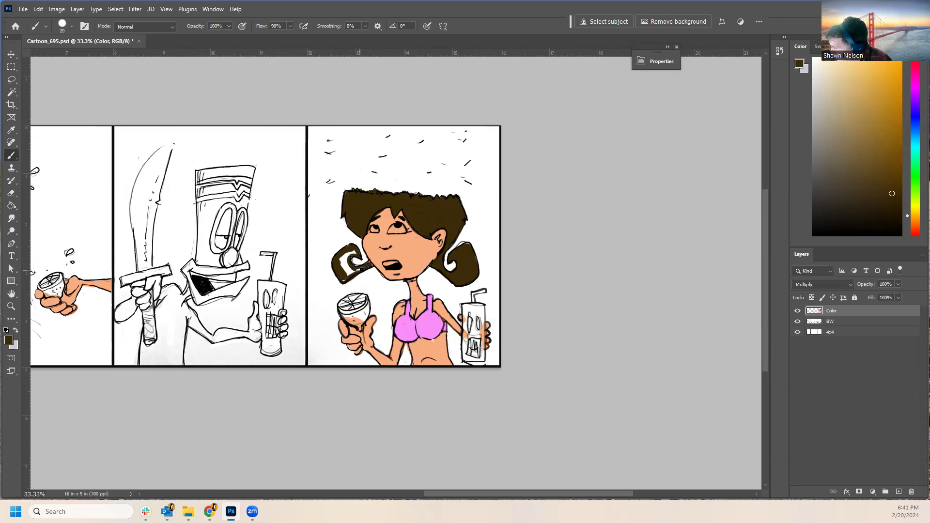
{"action": "left_click_drag", "start_coordinate": [336, 269], "coordinate": [343, 257]}
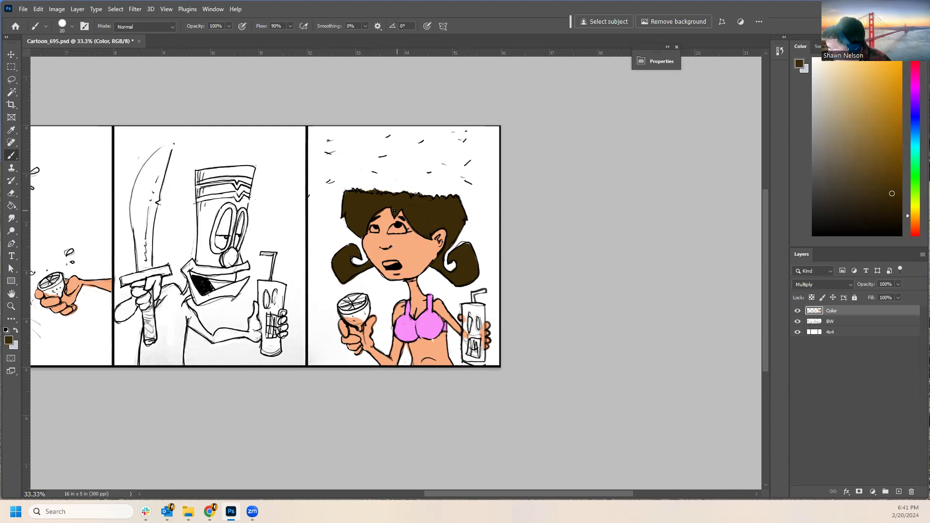
{"action": "left_click", "coordinate": [813, 66]}
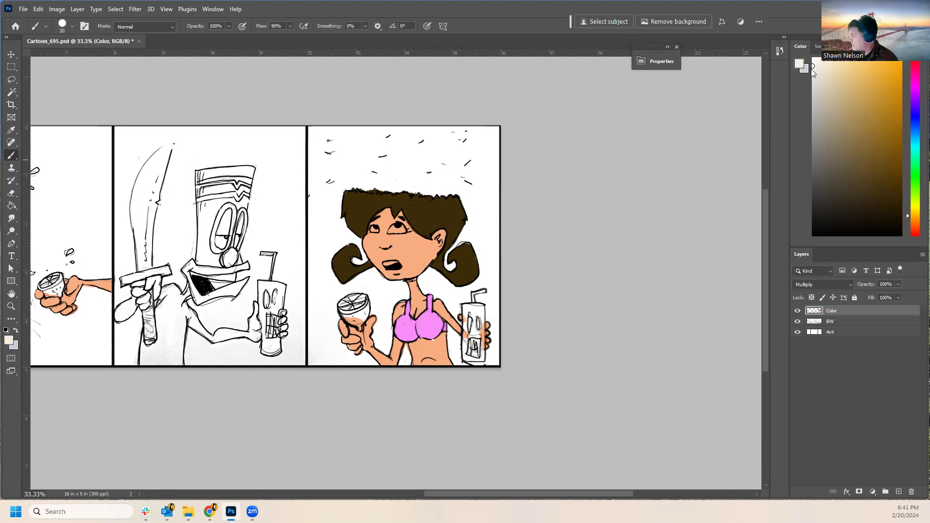
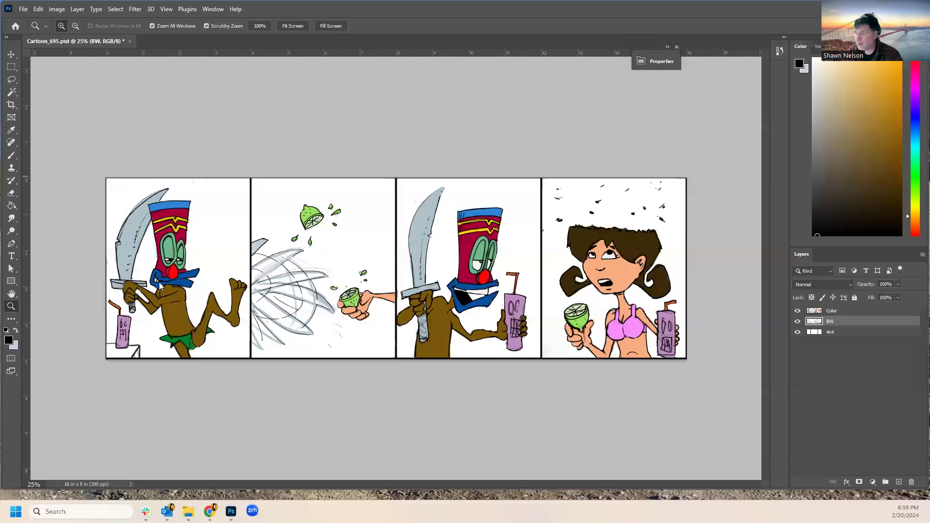
Hide and show the BW and Color layers in turn to compare the line art with the coloring.
{"action": "left_click", "coordinate": [798, 322]}
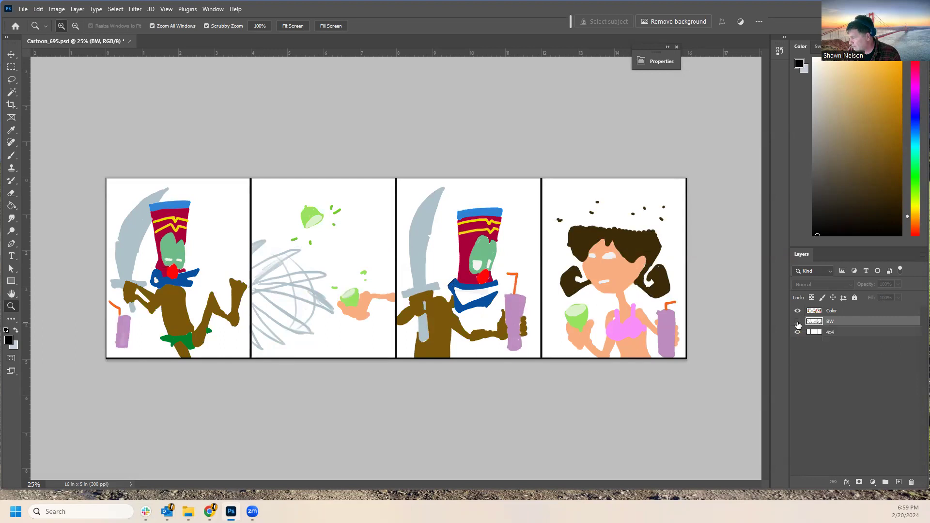
{"action": "left_click", "coordinate": [798, 322]}
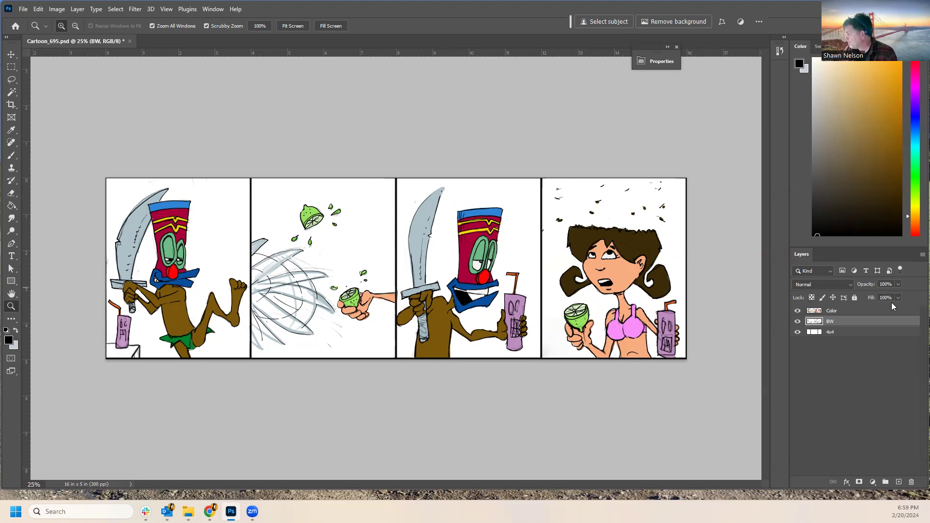
{"action": "left_click", "coordinate": [796, 311]}
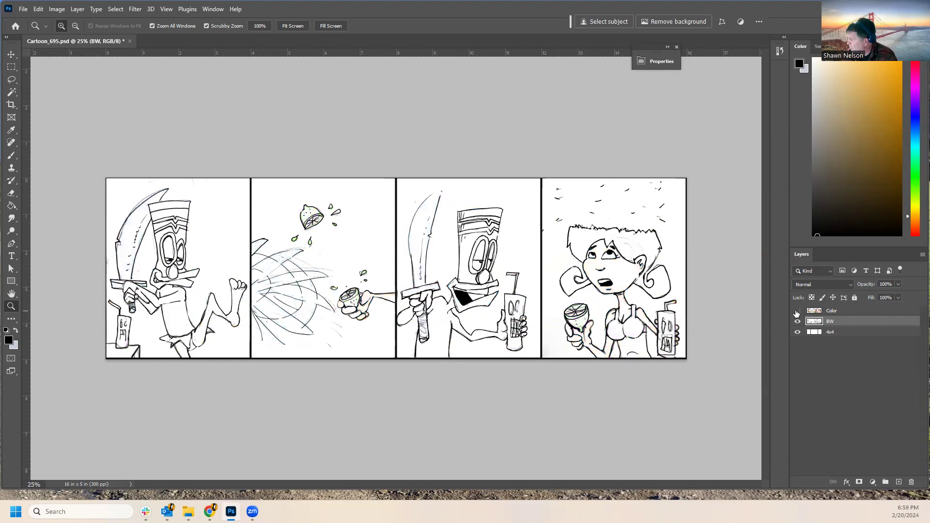
{"action": "left_click", "coordinate": [796, 311]}
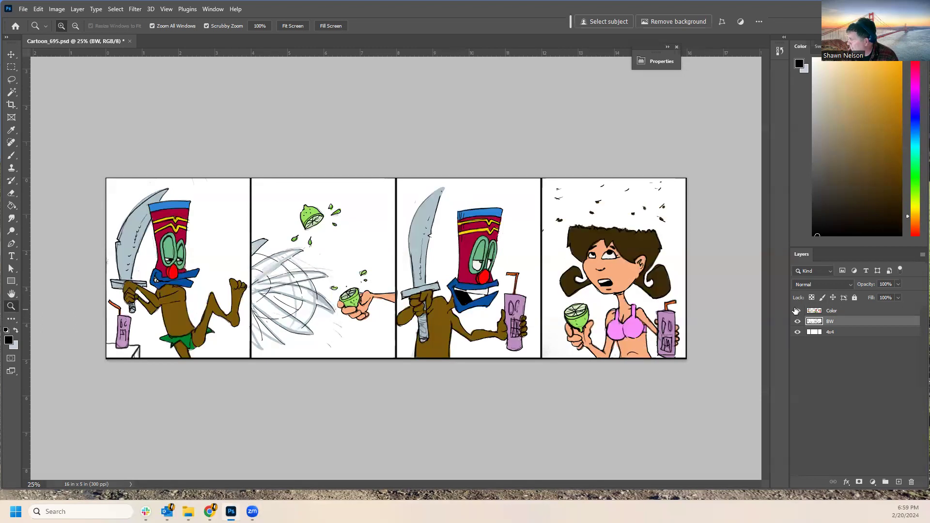
Select the empty background around the colored figures on the Color layer with the Magic Wand, and hide the BW layer.
{"action": "left_click", "coordinate": [855, 310]}
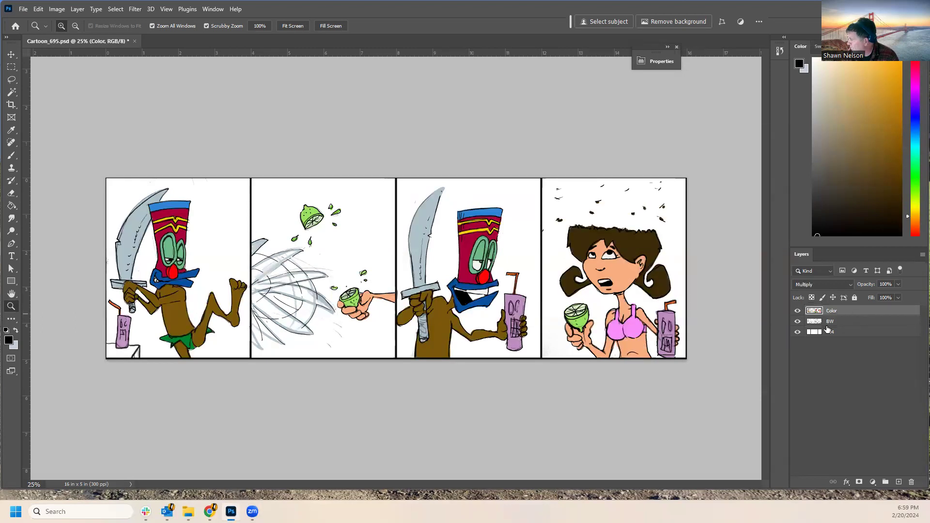
{"action": "left_click", "coordinate": [11, 91]}
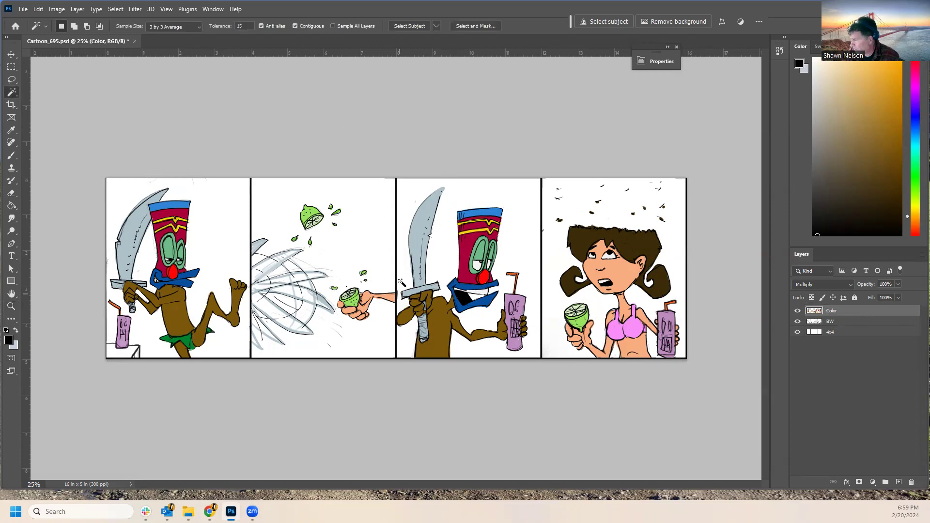
{"action": "left_click", "coordinate": [348, 248]}
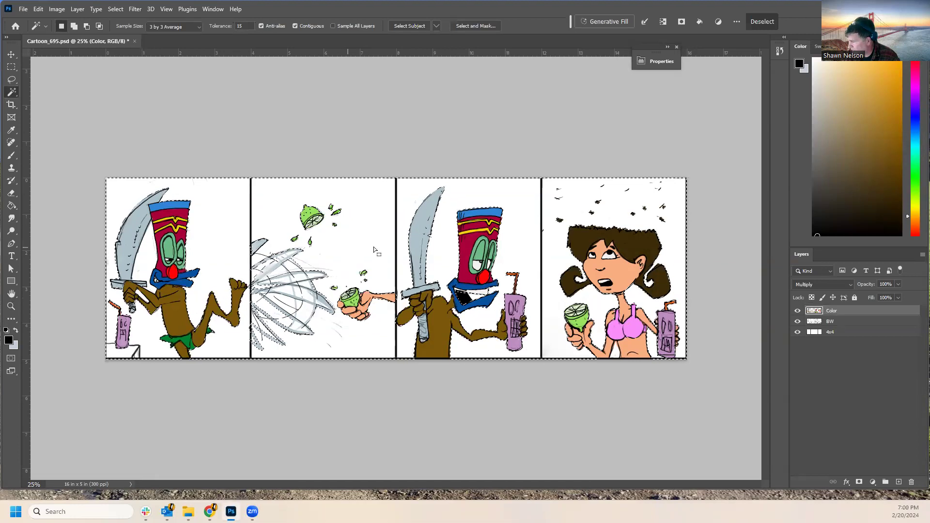
{"action": "left_click", "coordinate": [797, 321]}
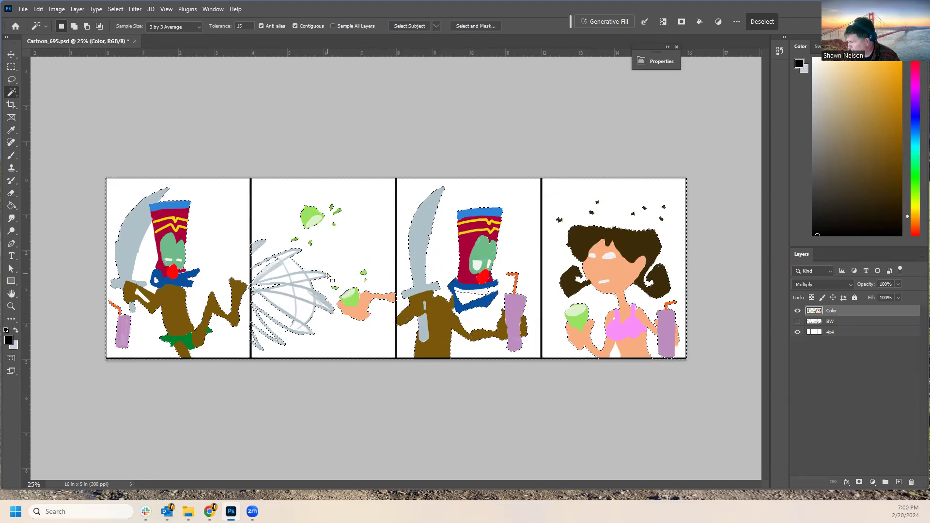
Add the remaining enclosed background areas around the figures to the selection and show the BW layer again.
{"action": "key", "text": "shift"}
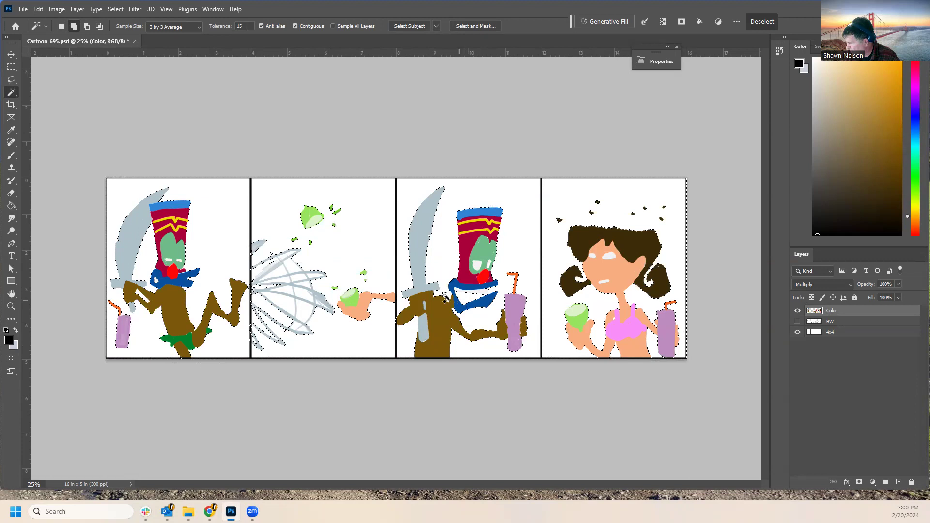
{"action": "left_click", "coordinate": [797, 321]}
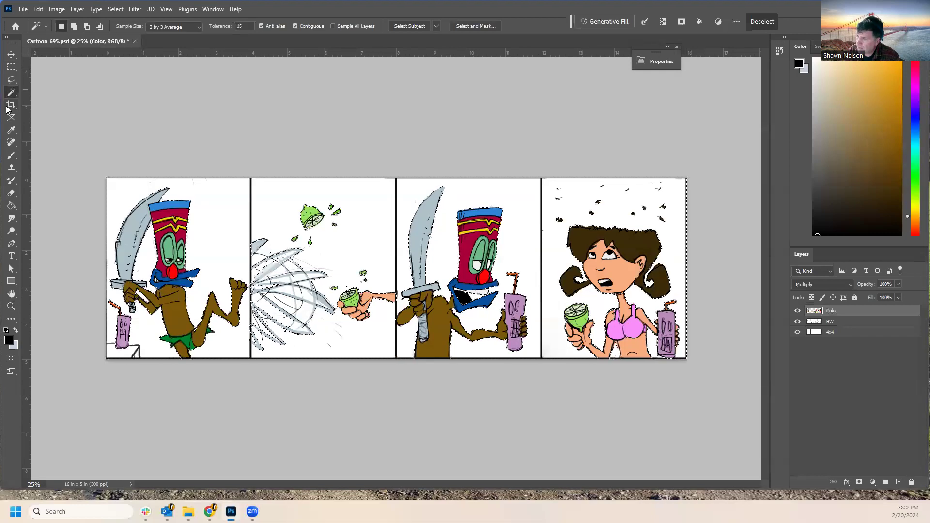
Switch to the Gradient tool and look through its gradient preset groups.
{"action": "left_click", "coordinate": [14, 206]}
{"action": "right_click", "coordinate": [16, 206]}
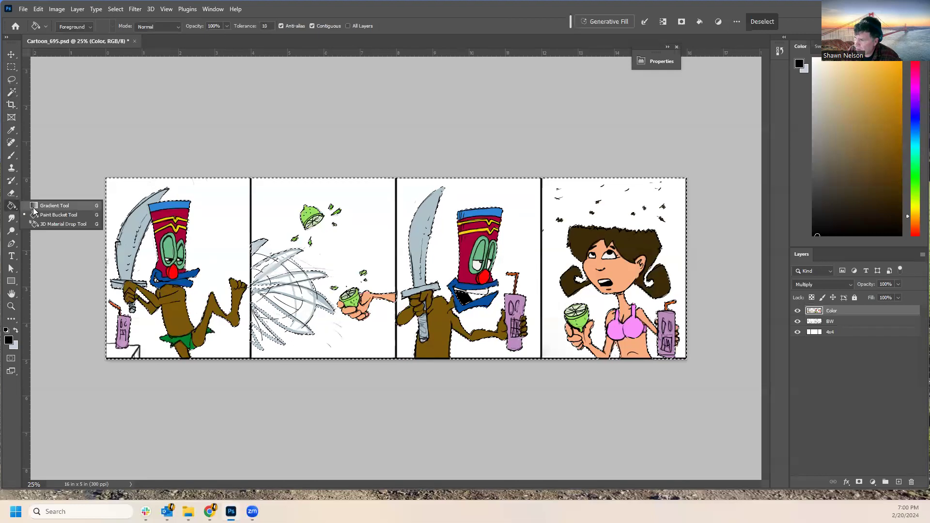
{"action": "left_click", "coordinate": [36, 206]}
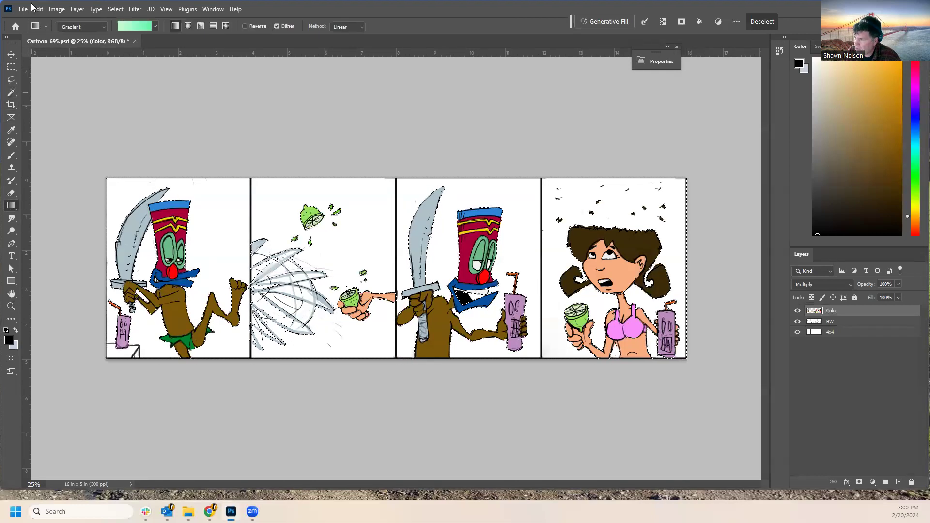
{"action": "left_click", "coordinate": [155, 25]}
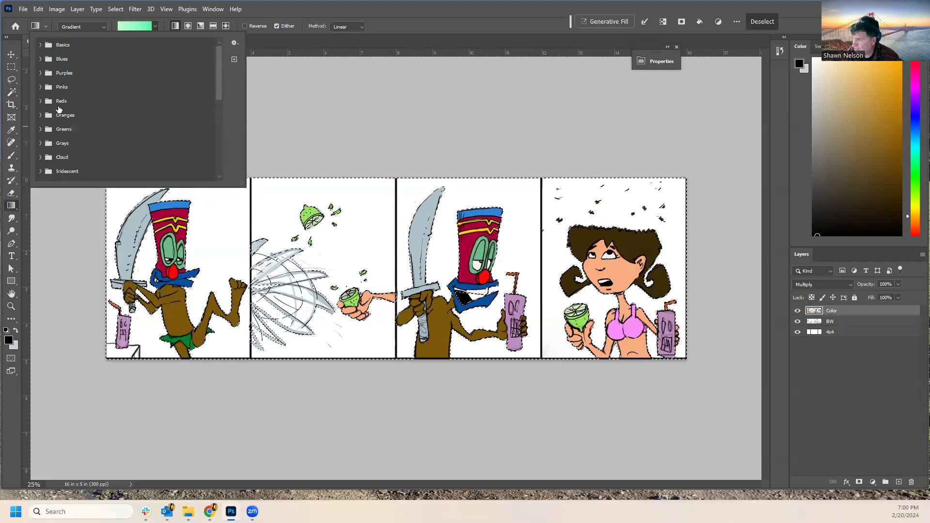
{"action": "scroll", "coordinate": [72, 138], "scroll_direction": "down", "scroll_amount": 1}
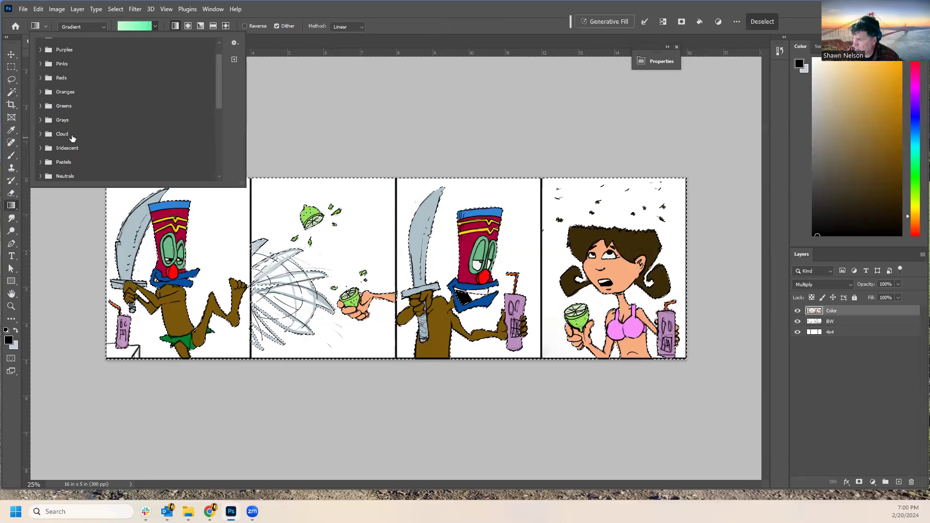
{"action": "scroll", "coordinate": [70, 145], "scroll_direction": "up", "scroll_amount": 1}
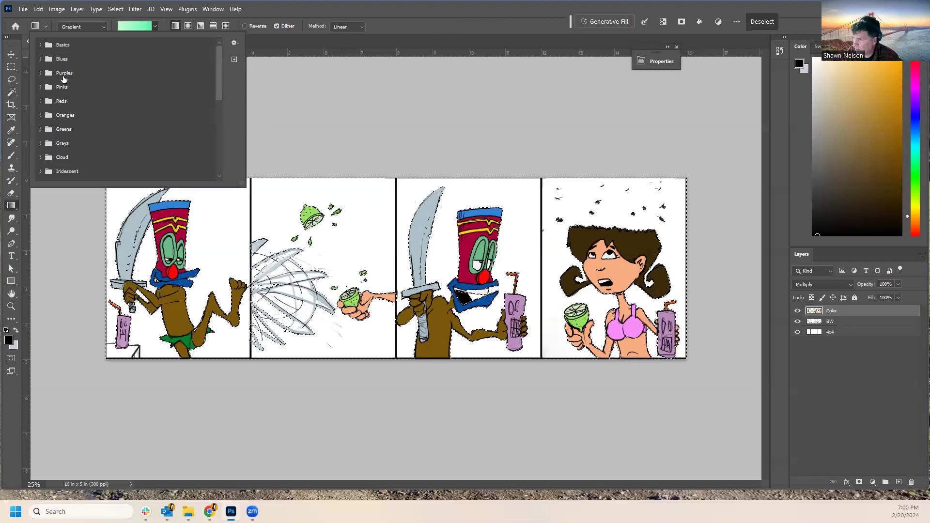
{"action": "scroll", "coordinate": [77, 155], "scroll_direction": "down", "scroll_amount": 4}
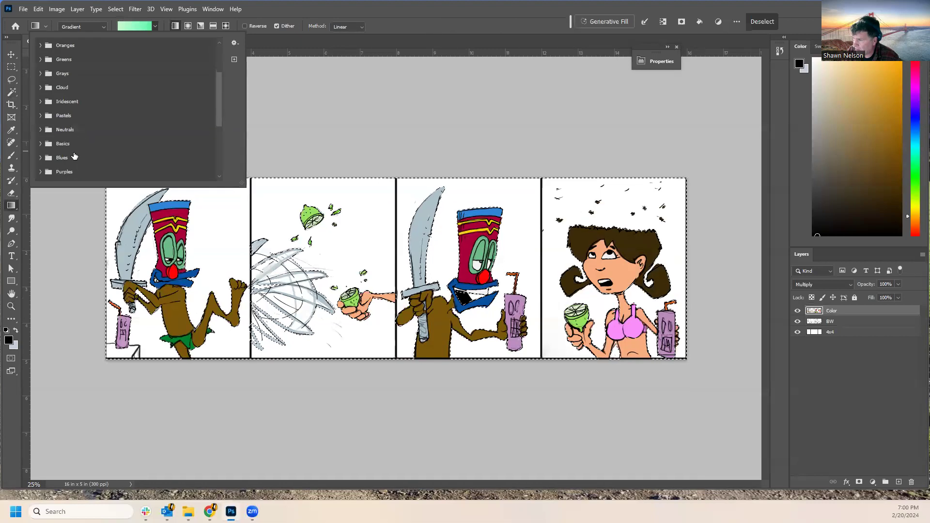
{"action": "scroll", "coordinate": [79, 155], "scroll_direction": "down", "scroll_amount": 4}
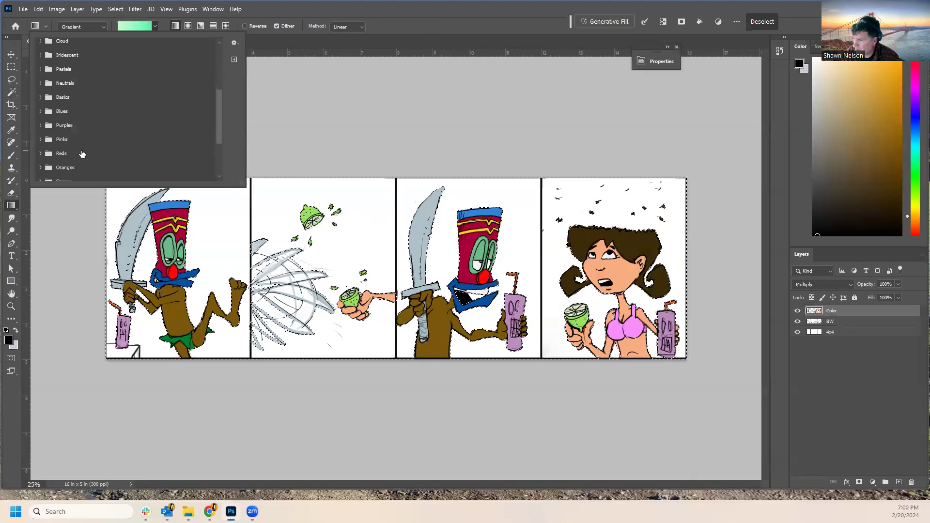
{"action": "scroll", "coordinate": [82, 153], "scroll_direction": "down", "scroll_amount": 2}
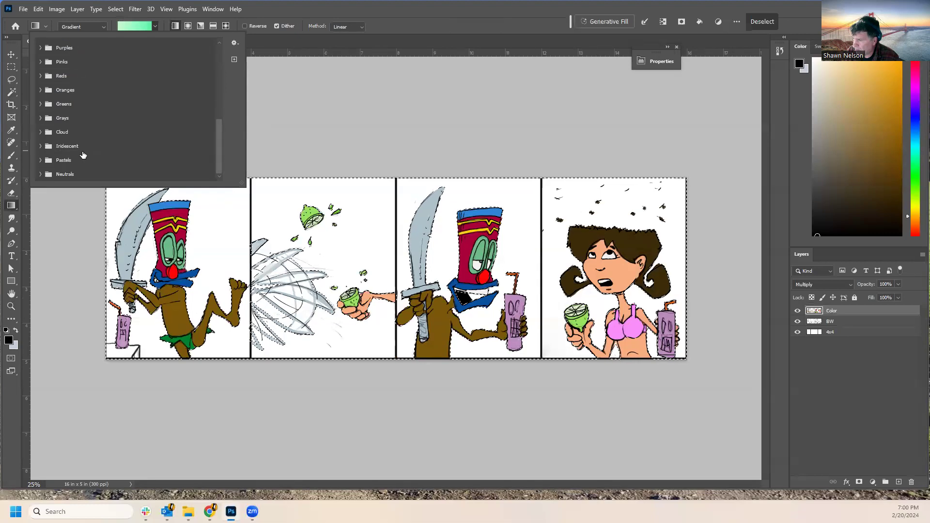
{"action": "scroll", "coordinate": [68, 162], "scroll_direction": "up", "scroll_amount": 5}
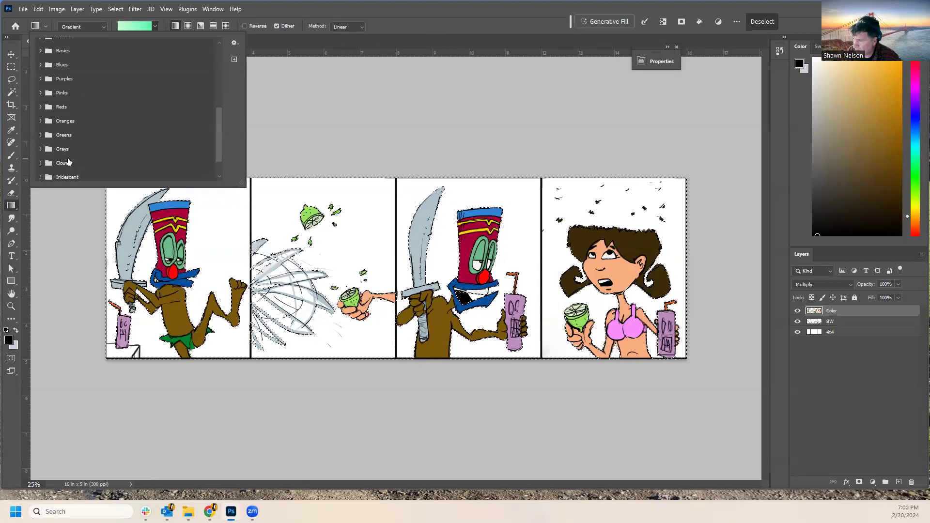
{"action": "scroll", "coordinate": [68, 158], "scroll_direction": "up", "scroll_amount": 4}
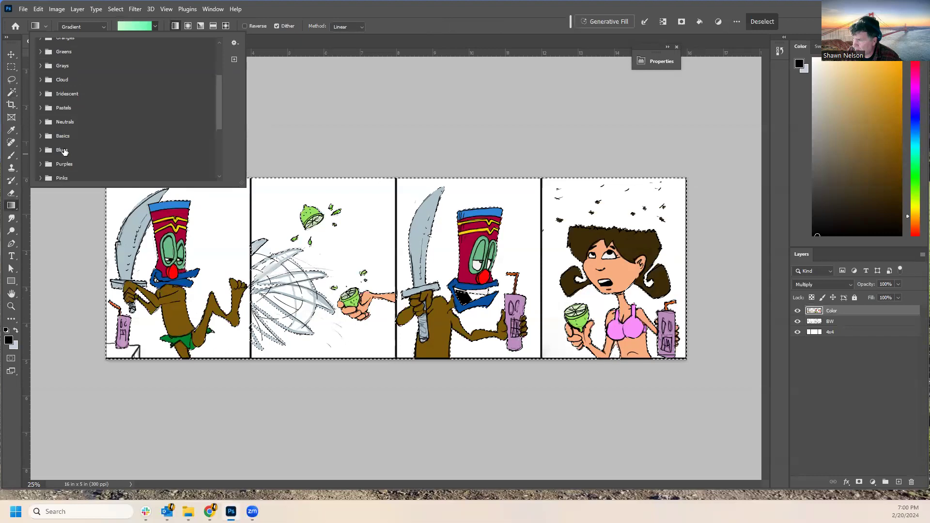
{"action": "scroll", "coordinate": [65, 152], "scroll_direction": "up", "scroll_amount": 3}
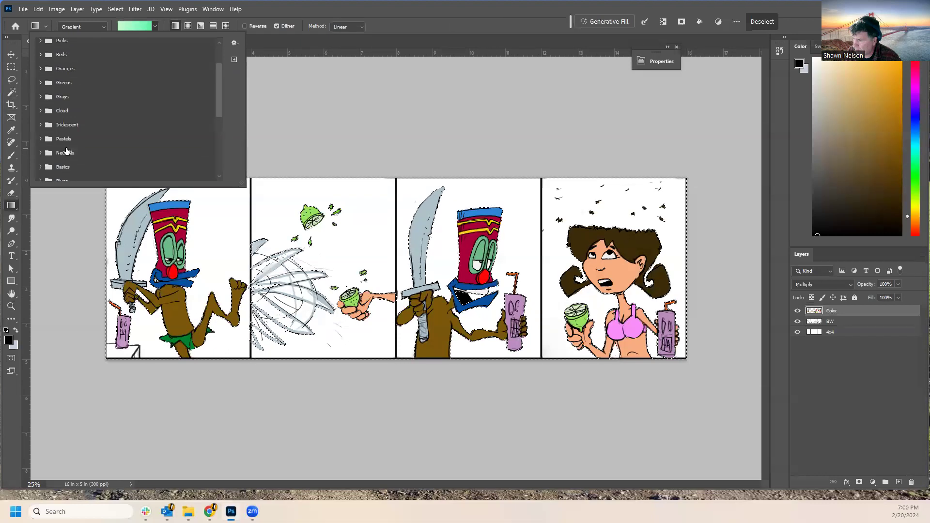
{"action": "scroll", "coordinate": [66, 150], "scroll_direction": "up", "scroll_amount": 1}
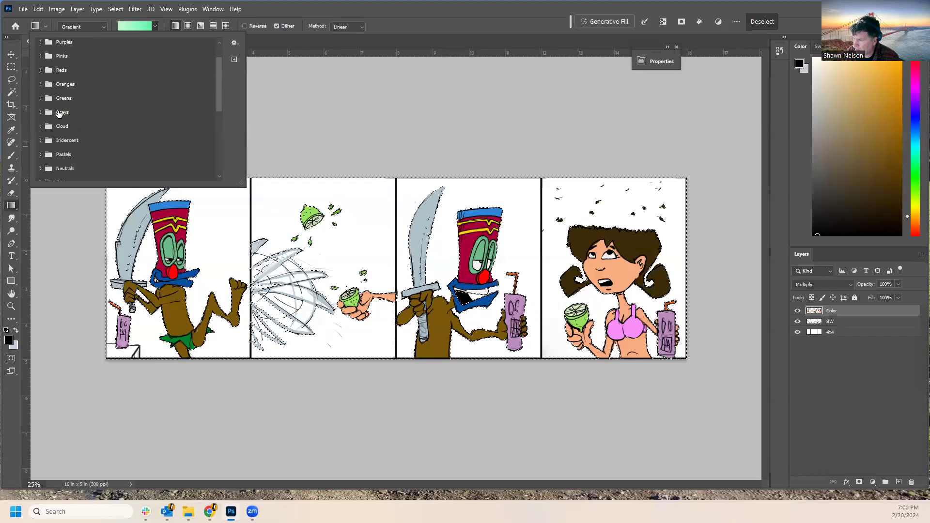
Fill the selected background with a linear gradient from top to bottom, using the second preset of the Oranges group.
{"action": "left_click", "coordinate": [40, 84]}
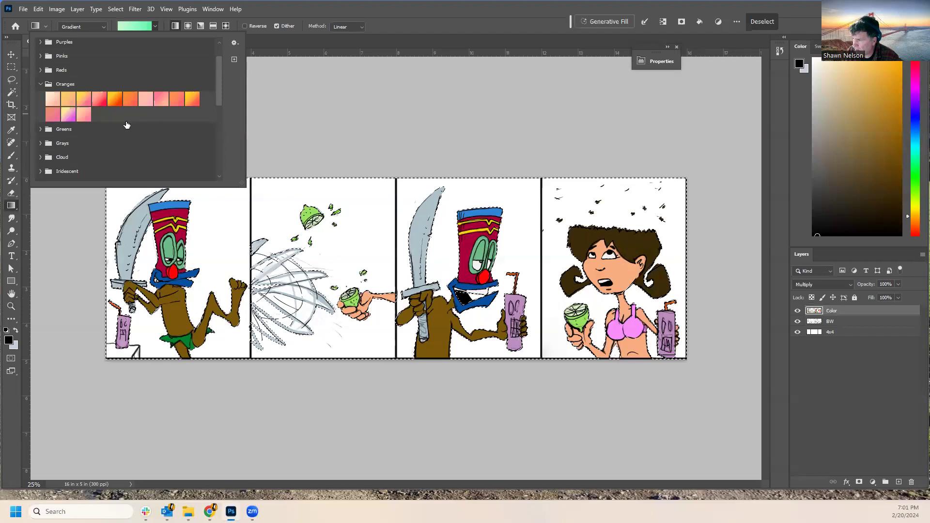
{"action": "left_click", "coordinate": [69, 98]}
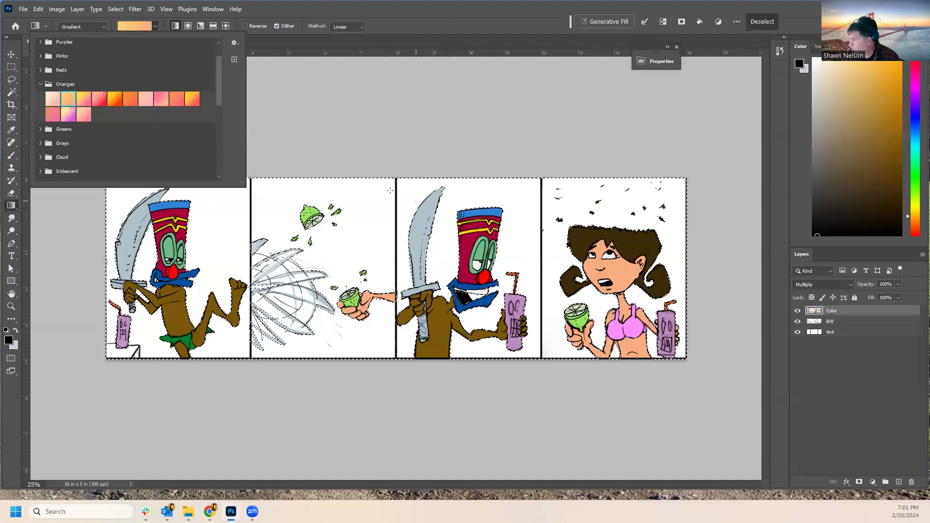
{"action": "left_click_drag", "start_coordinate": [382, 188], "coordinate": [382, 354]}
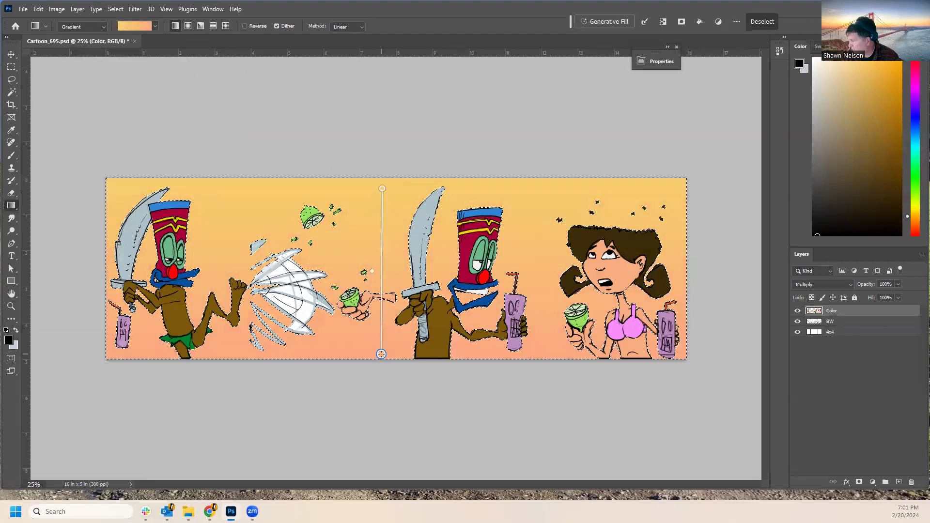
{"action": "key", "text": "Return"}
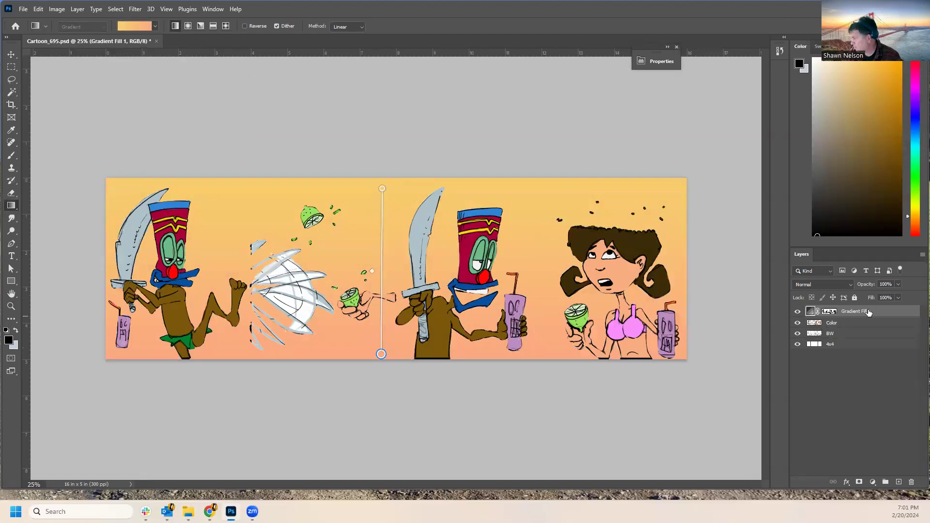
Hide the Color, BW and 4x4 layers to examine the gradient fill on its own, and show them again.
{"action": "left_click", "coordinate": [797, 323]}
{"action": "left_click", "coordinate": [797, 333]}
{"action": "left_click", "coordinate": [797, 345]}
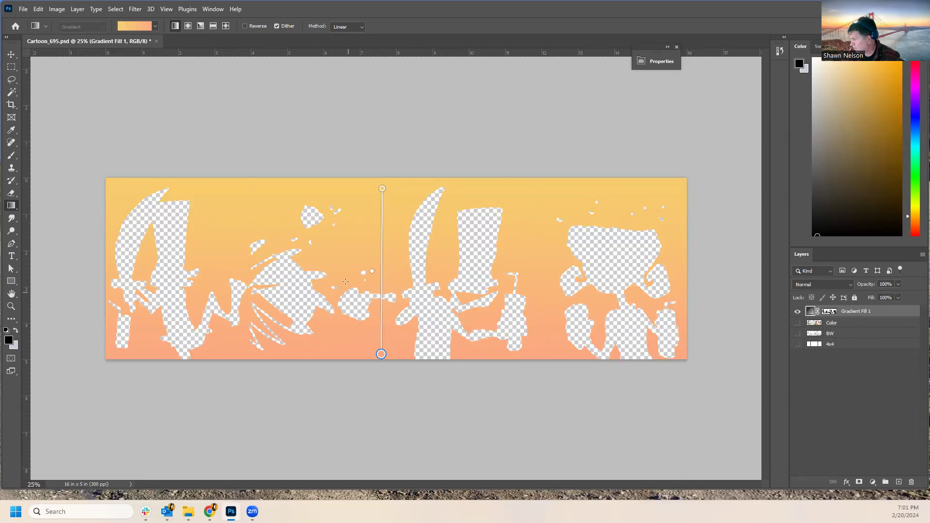
{"action": "left_click", "coordinate": [796, 322]}
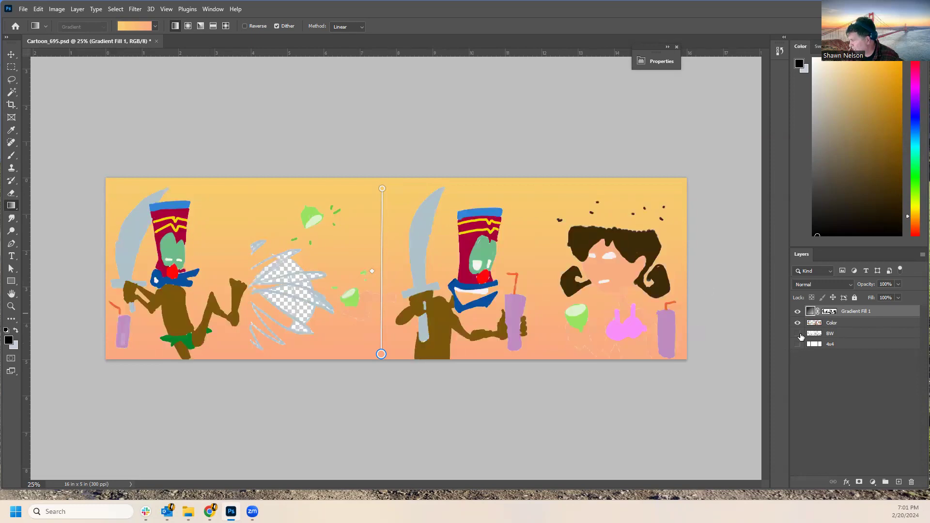
{"action": "left_click", "coordinate": [797, 334]}
{"action": "left_click", "coordinate": [797, 344]}
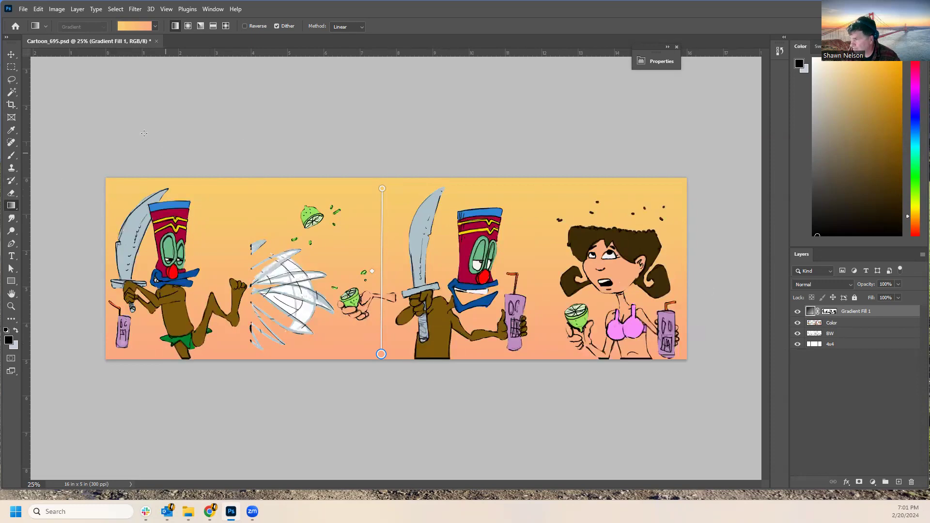
Set the gradient fill layer's blend mode to Multiply.
{"action": "left_click", "coordinate": [9, 94]}
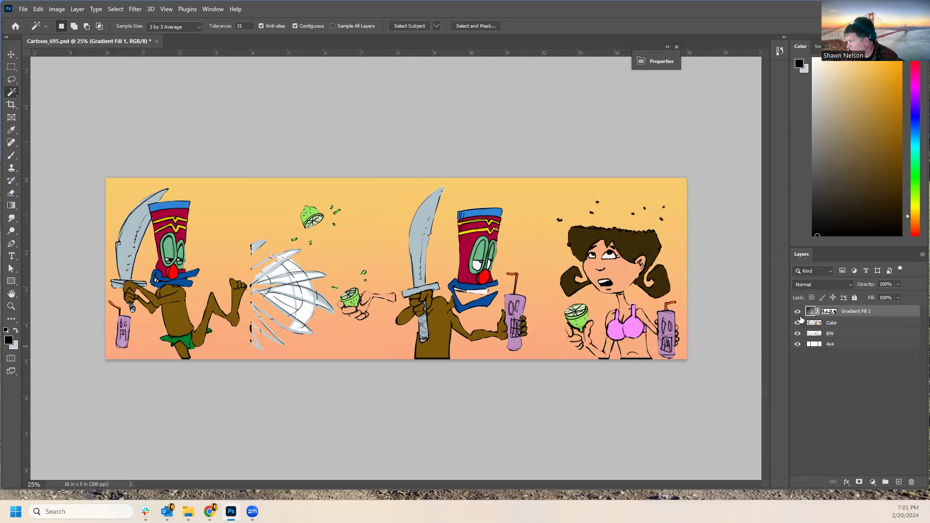
{"action": "left_click", "coordinate": [808, 285]}
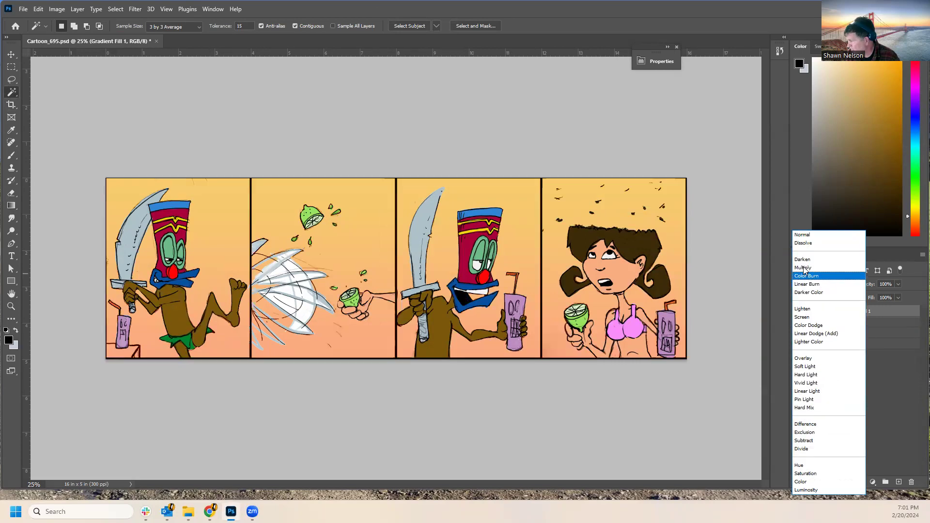
{"action": "left_click", "coordinate": [804, 268]}
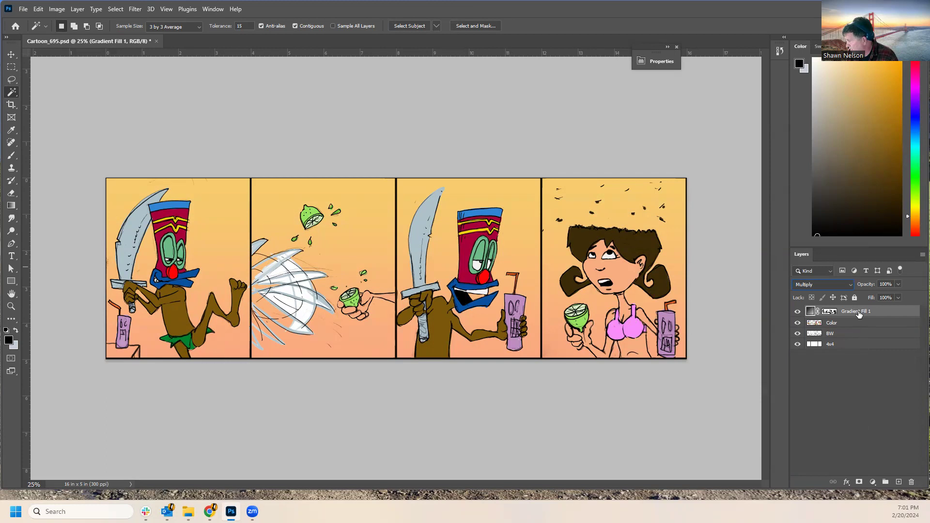
Change the color of the gradient fill's end stop to the deeper orange ed763b.
{"action": "double_click", "coordinate": [814, 313]}
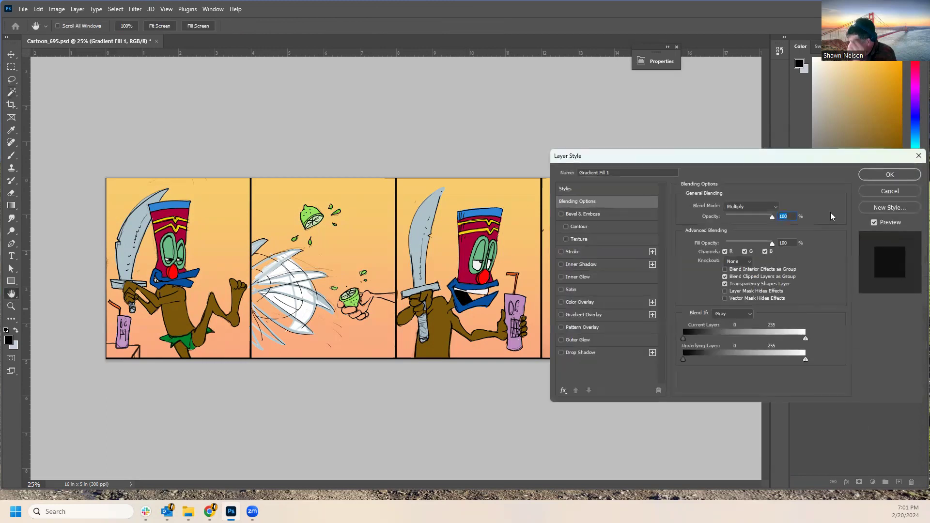
{"action": "left_click", "coordinate": [886, 191]}
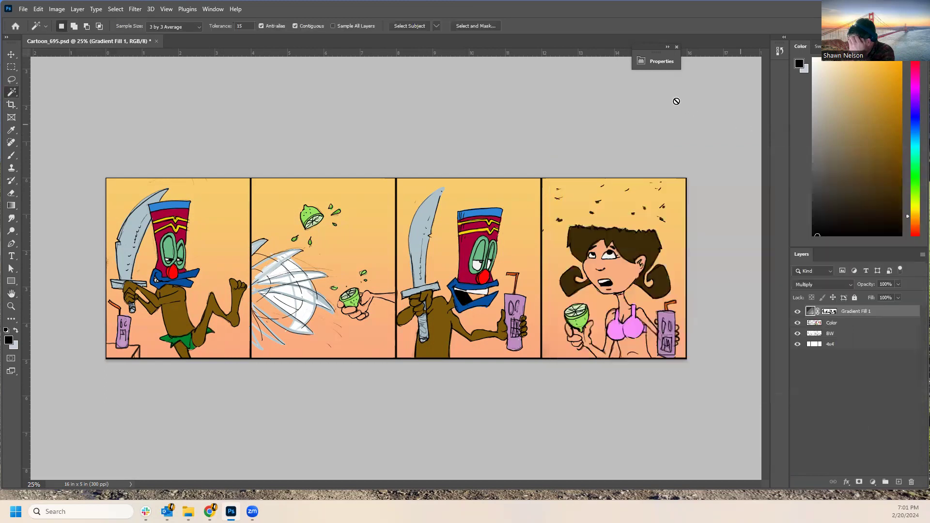
{"action": "left_click", "coordinate": [650, 62]}
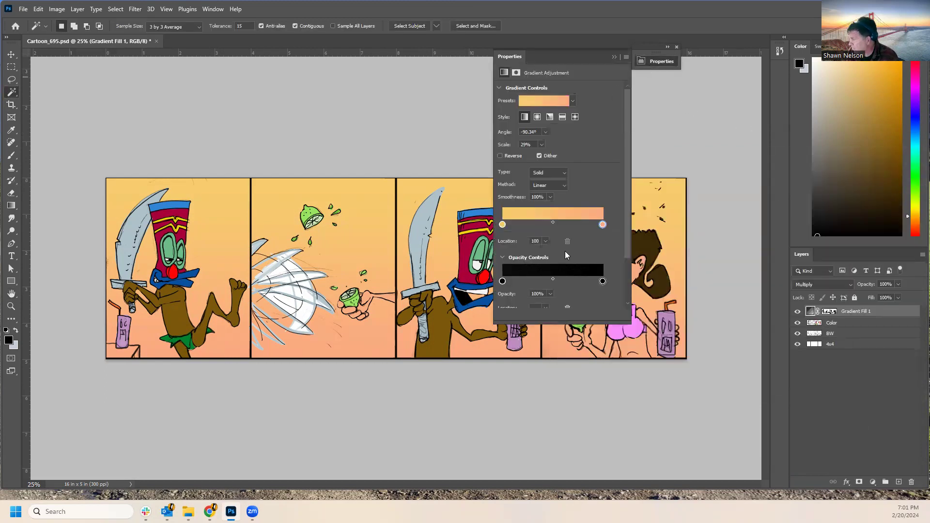
{"action": "left_click_drag", "start_coordinate": [601, 226], "coordinate": [603, 226]}
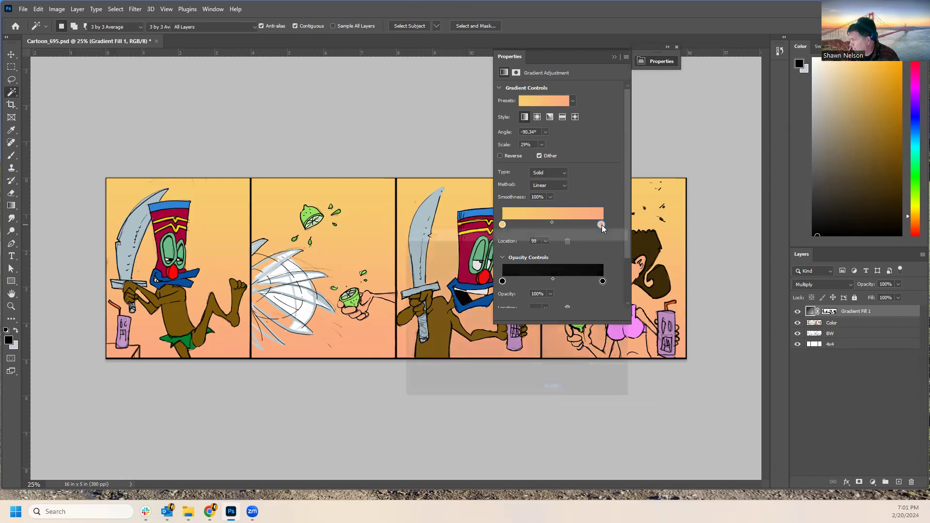
{"action": "double_click", "coordinate": [601, 224]}
{"action": "left_click", "coordinate": [479, 248]}
{"action": "left_click_drag", "start_coordinate": [479, 248], "coordinate": [487, 251]}
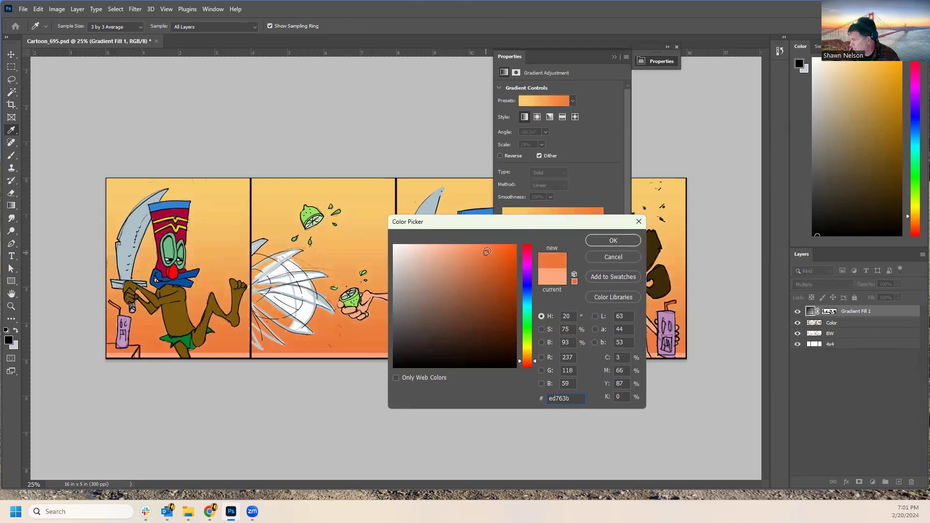
{"action": "left_click", "coordinate": [598, 240]}
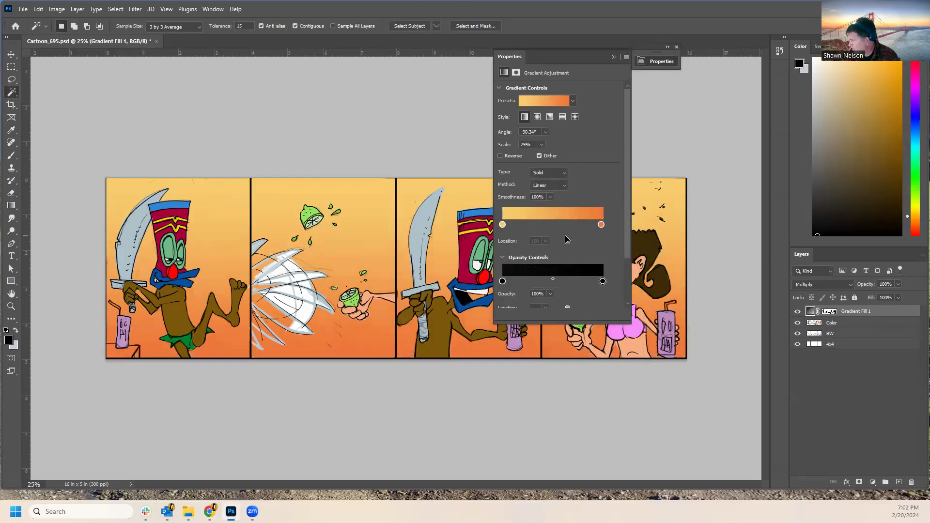
Move the gradient's orange end stop to location 100.
{"action": "left_click", "coordinate": [574, 225]}
{"action": "left_click_drag", "start_coordinate": [574, 225], "coordinate": [590, 268]}
{"action": "left_click", "coordinate": [601, 224]}
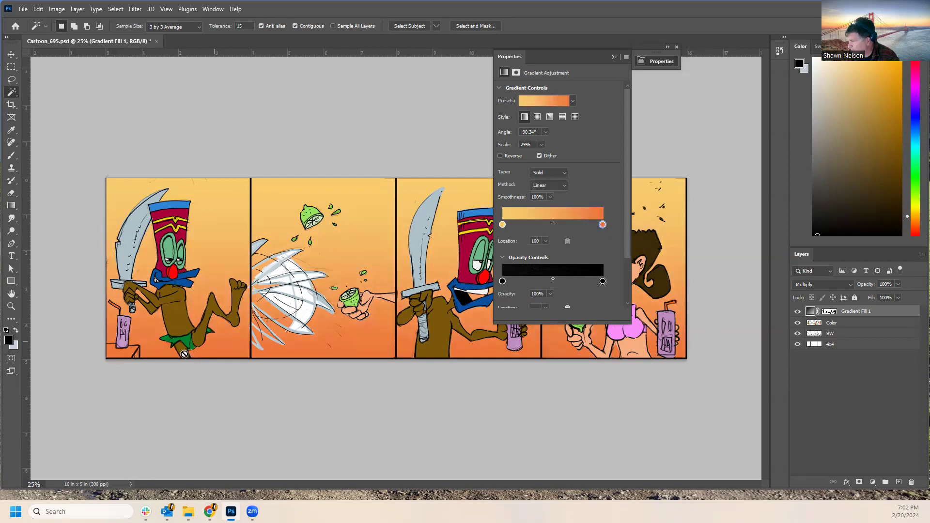
Add a color stop at location 36 of the gradient and set its color to the pinkish red ff7272.
{"action": "left_click", "coordinate": [539, 225]}
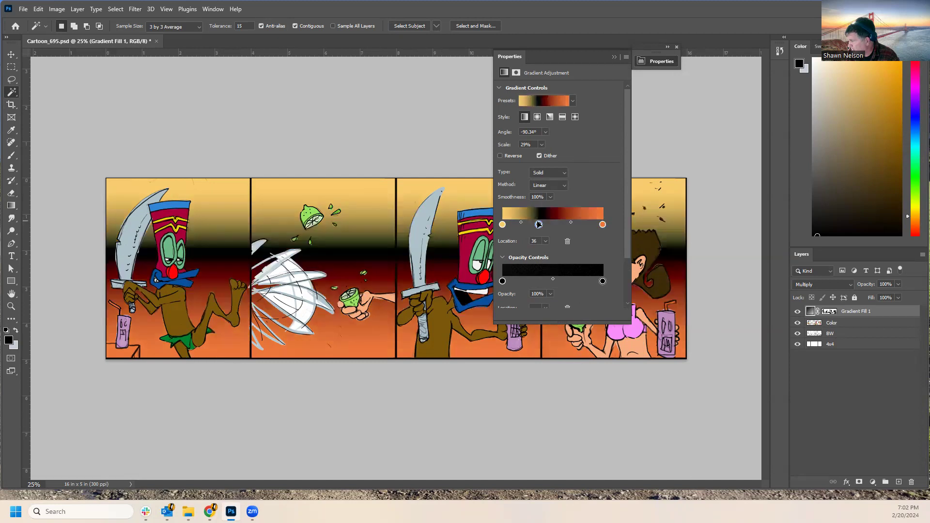
{"action": "double_click", "coordinate": [539, 225]}
{"action": "left_click_drag", "start_coordinate": [445, 251], "coordinate": [461, 244]}
{"action": "left_click", "coordinate": [587, 245]}
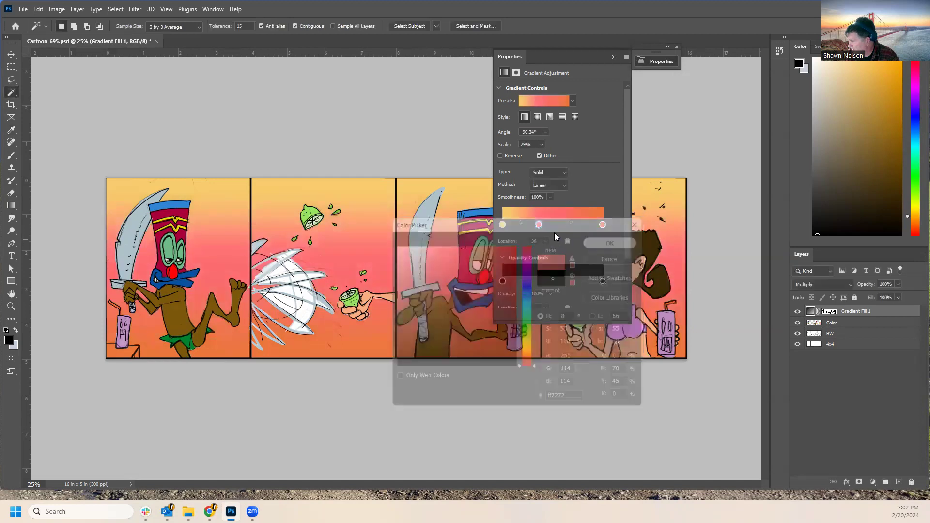
Try the radial, angle and reflected styles on the gradient fill.
{"action": "left_click", "coordinate": [537, 117]}
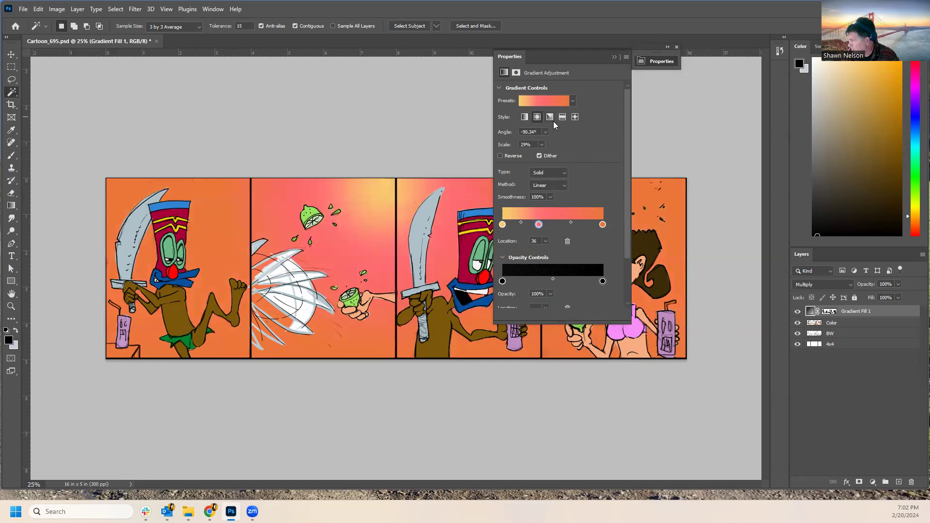
{"action": "left_click", "coordinate": [551, 117]}
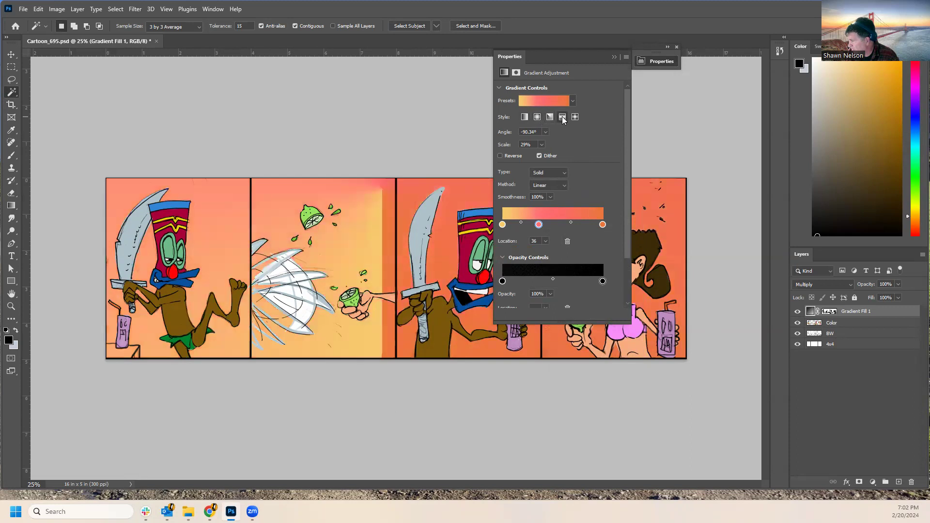
{"action": "left_click", "coordinate": [563, 117]}
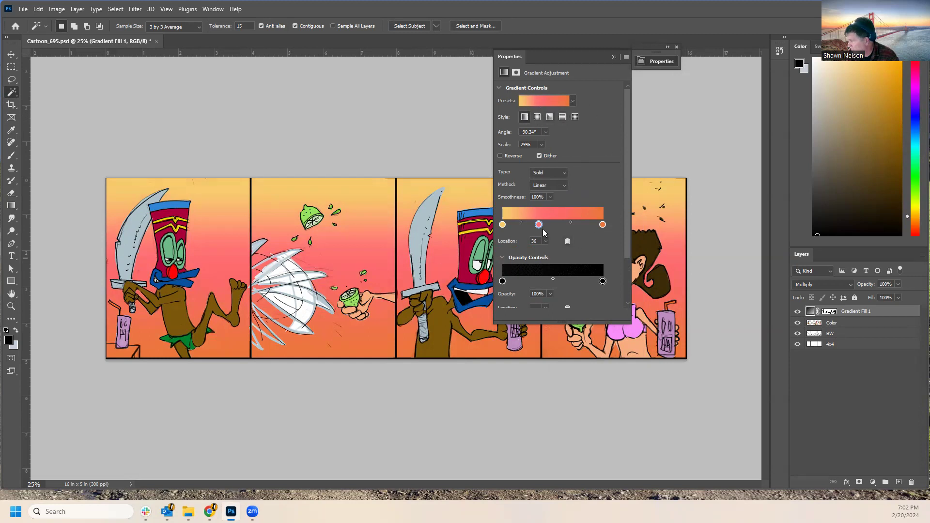
Remove the pinkish red middle color stop from the gradient and close its settings.
{"action": "left_click_drag", "start_coordinate": [539, 224], "coordinate": [544, 264]}
{"action": "left_click_drag", "start_coordinate": [555, 227], "coordinate": [496, 246]}
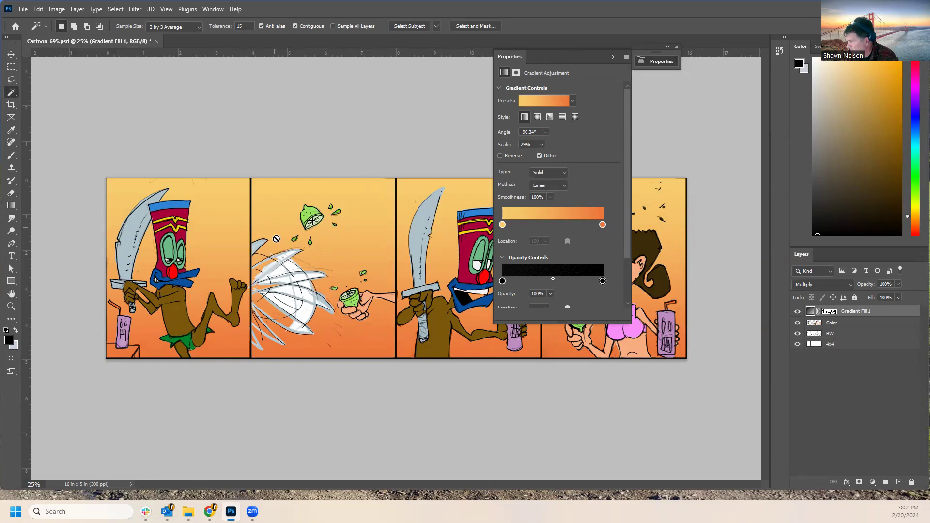
{"action": "left_click", "coordinate": [615, 58]}
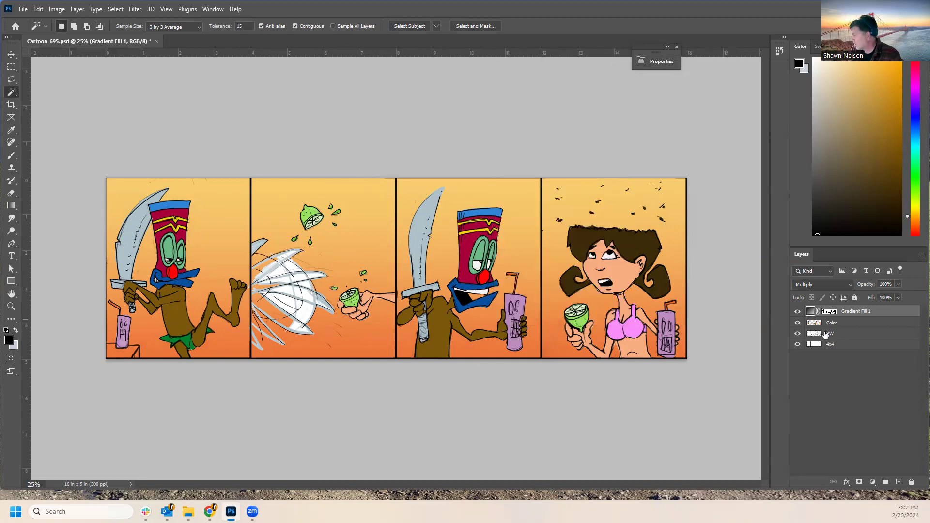
Rasterize the Gradient Fill 1 layer and select its layer mask.
{"action": "right_click", "coordinate": [856, 313]}
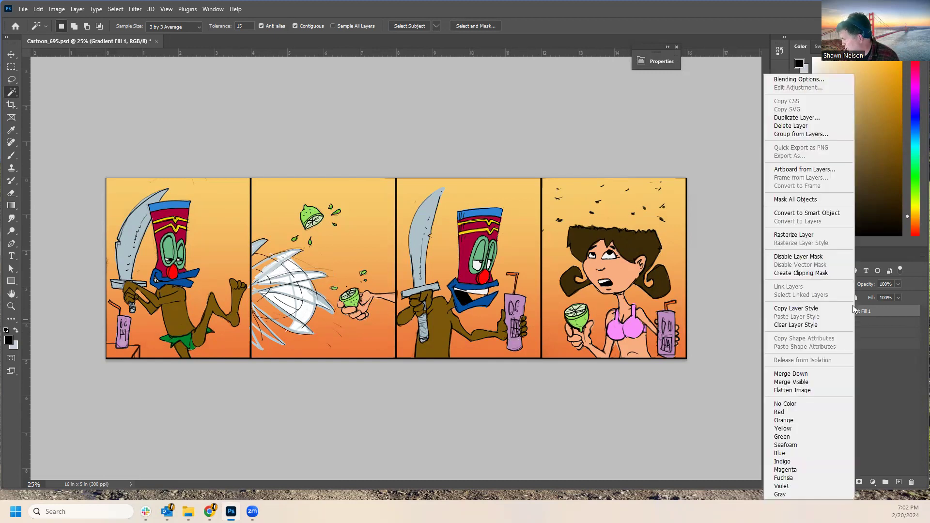
{"action": "left_click", "coordinate": [819, 236]}
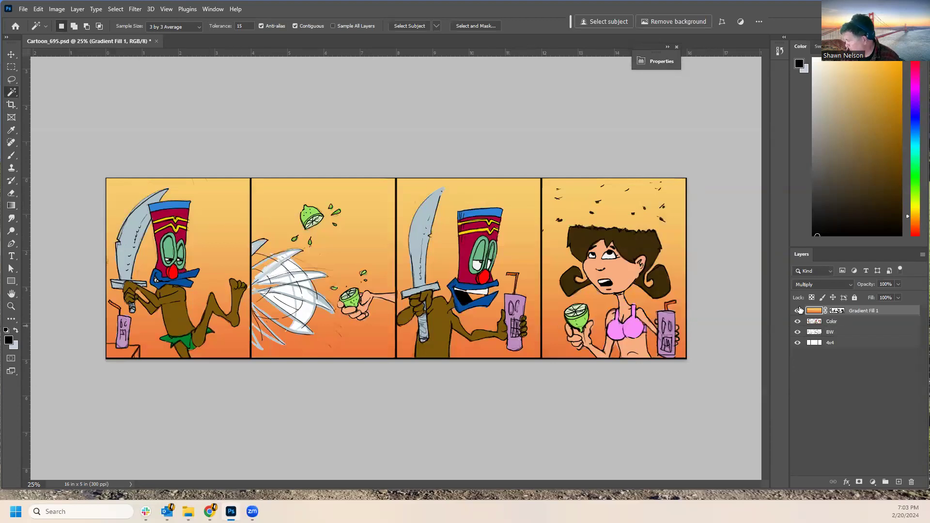
{"action": "left_click", "coordinate": [628, 269]}
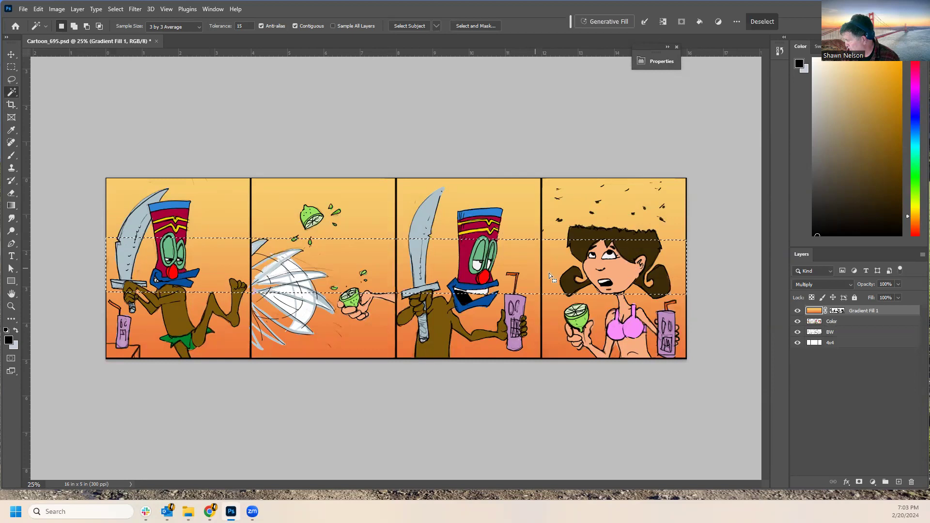
{"action": "left_click", "coordinate": [856, 322]}
{"action": "left_click", "coordinate": [837, 310]}
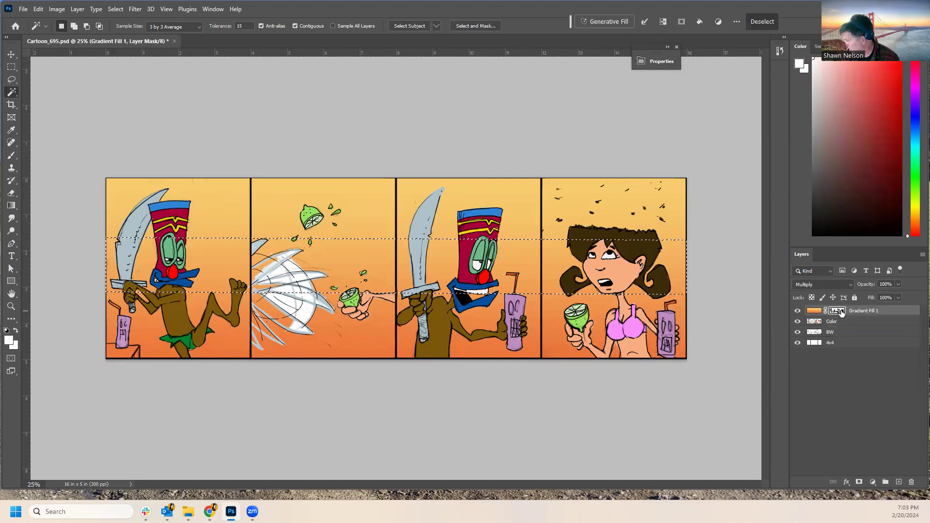
Hide the Color, BW and 4x4 layers so only the masked gradient shows.
{"action": "left_click", "coordinate": [799, 321]}
{"action": "left_click", "coordinate": [799, 332]}
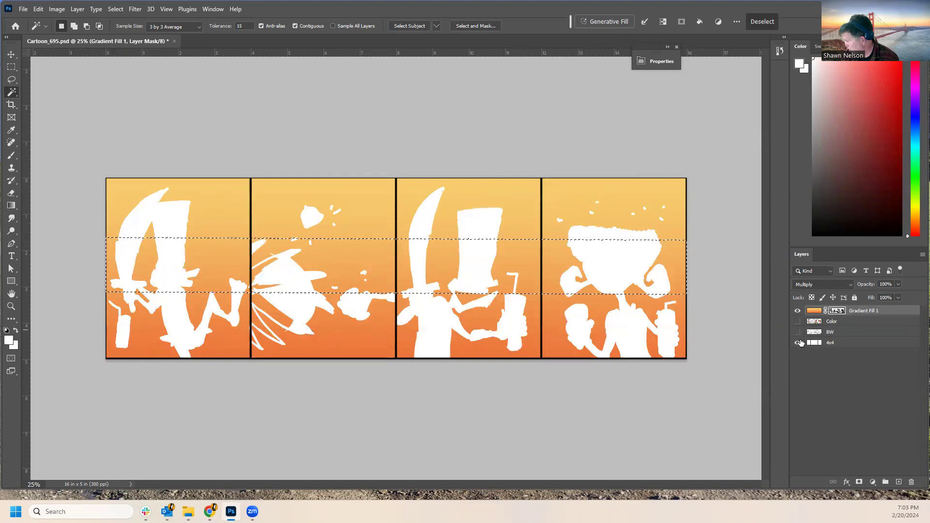
{"action": "left_click", "coordinate": [799, 343]}
Add a new layer directly above the Color layer and merge it with the Gradient Fill 1 layer.
{"action": "left_click", "coordinate": [855, 321]}
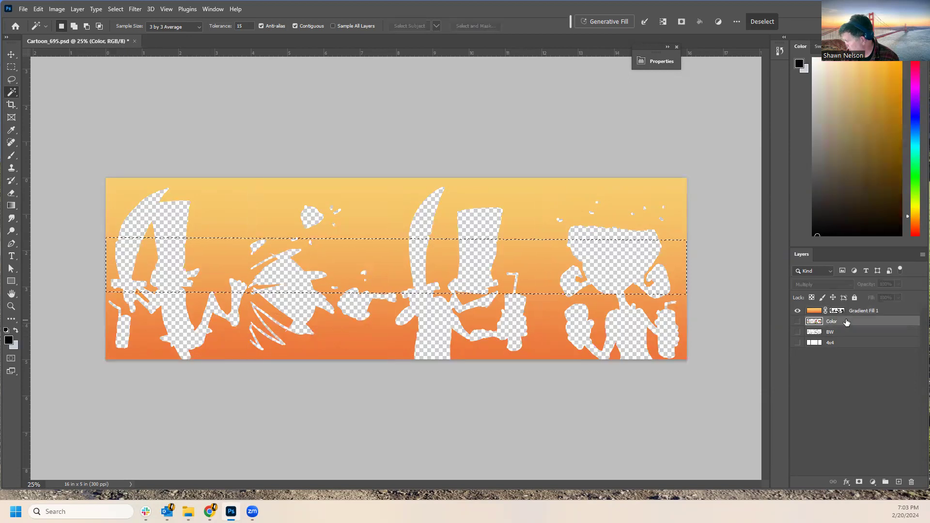
{"action": "left_click", "coordinate": [898, 482]}
{"action": "left_click", "coordinate": [852, 311], "text": "shift"}
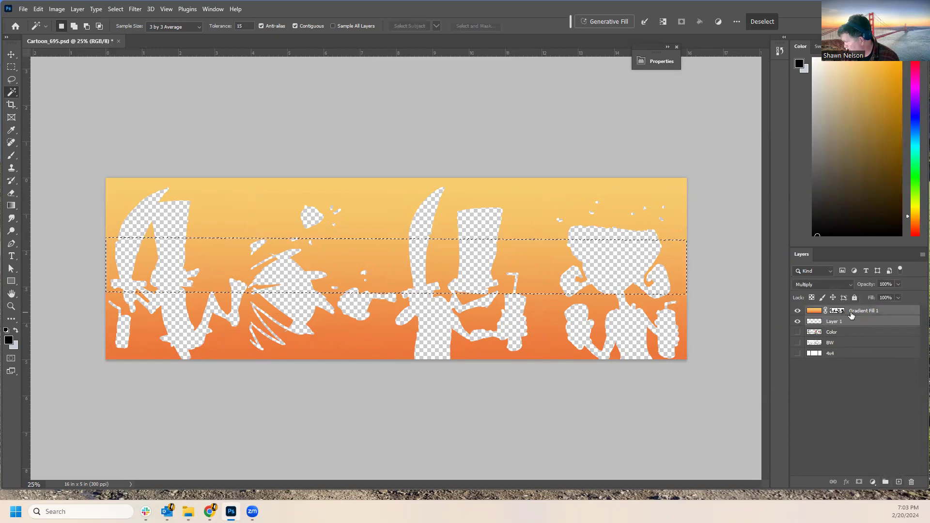
{"action": "right_click", "coordinate": [850, 312]}
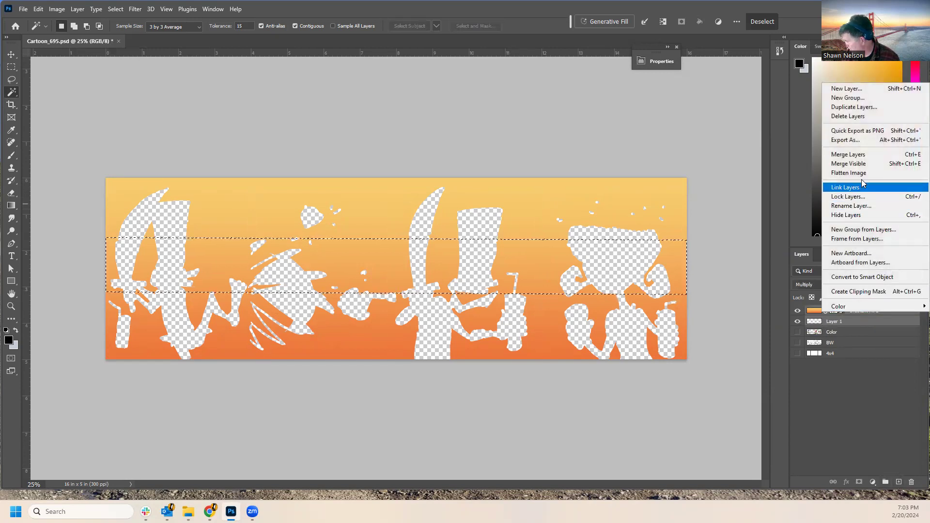
{"action": "left_click", "coordinate": [847, 154]}
{"action": "left_click", "coordinate": [850, 420]}
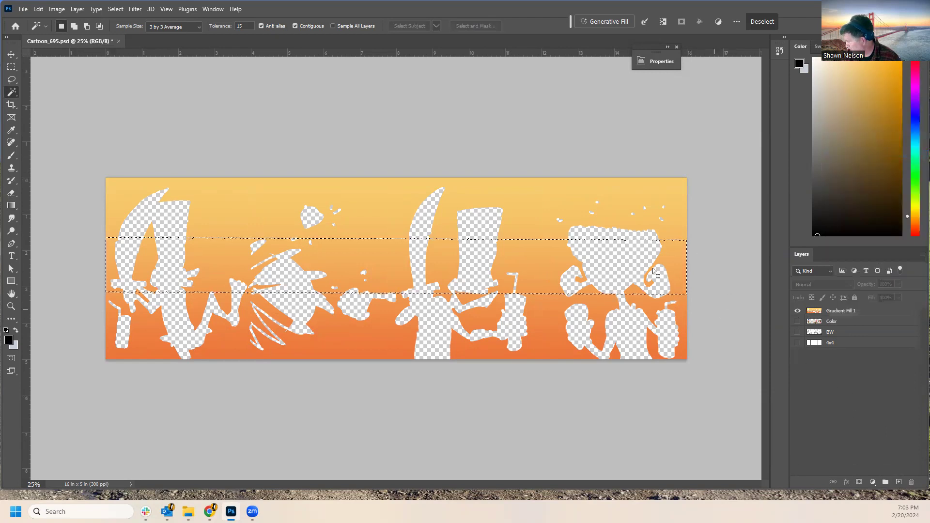
Clear the selection of the horizontal band across the strip.
{"action": "left_click", "coordinate": [12, 55]}
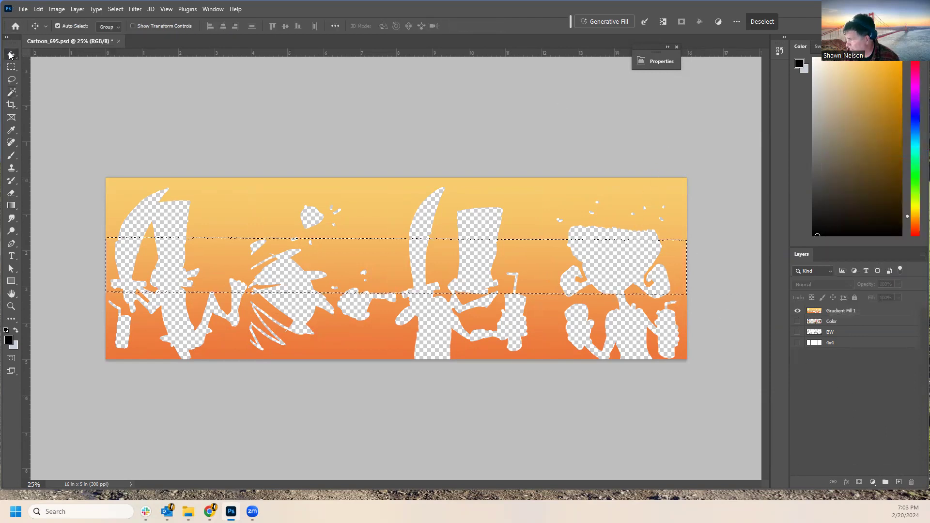
{"action": "left_click", "coordinate": [12, 155]}
{"action": "left_click", "coordinate": [119, 10]}
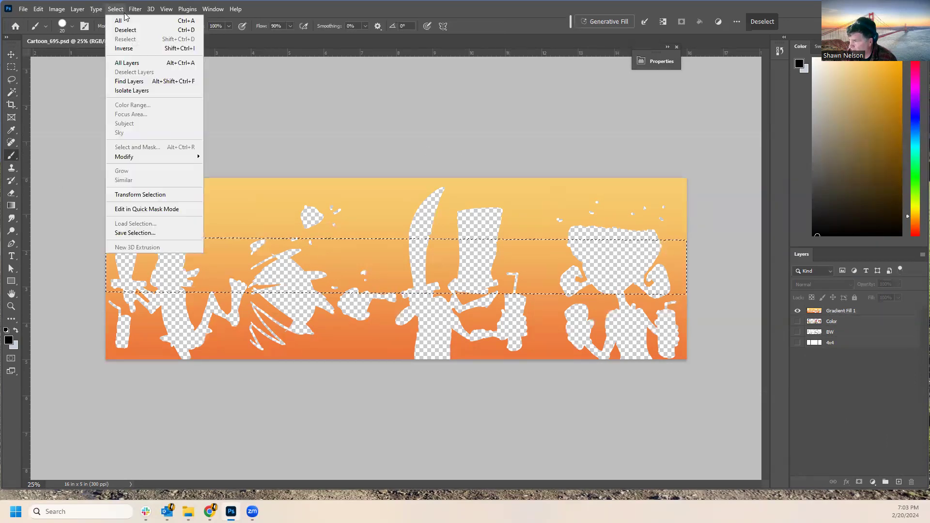
{"action": "left_click", "coordinate": [128, 30]}
Select the transparent cutouts of the woman, both tiki figures, the white splash and the first panel's drink with the Magic Wand on Gradient Fill 1.
{"action": "left_click", "coordinate": [11, 92]}
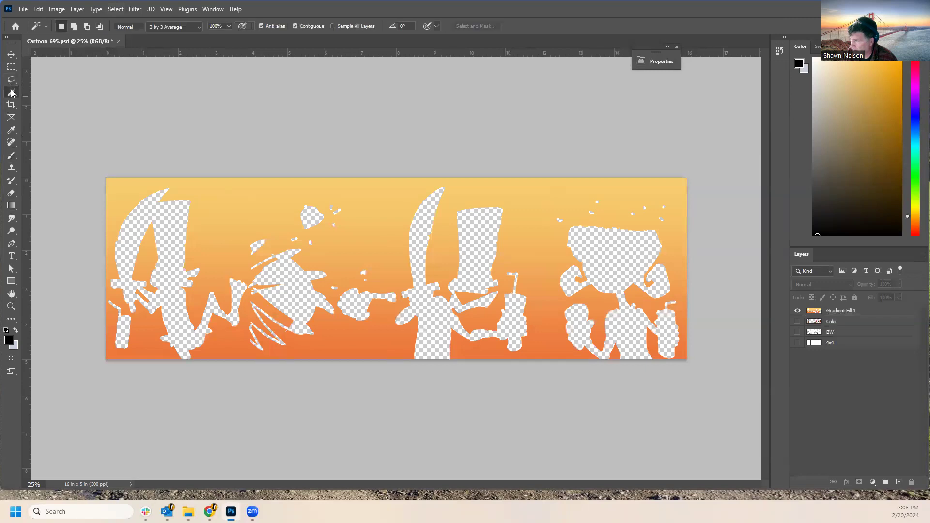
{"action": "left_click", "coordinate": [838, 312]}
{"action": "left_click", "coordinate": [609, 261]}
{"action": "left_click", "coordinate": [482, 243], "text": "shift"}
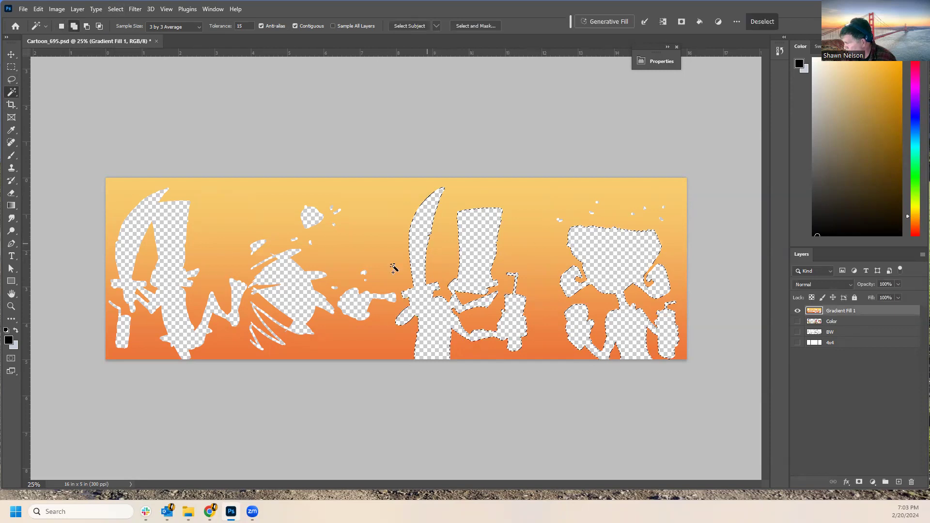
{"action": "left_click", "coordinate": [303, 288], "text": "shift"}
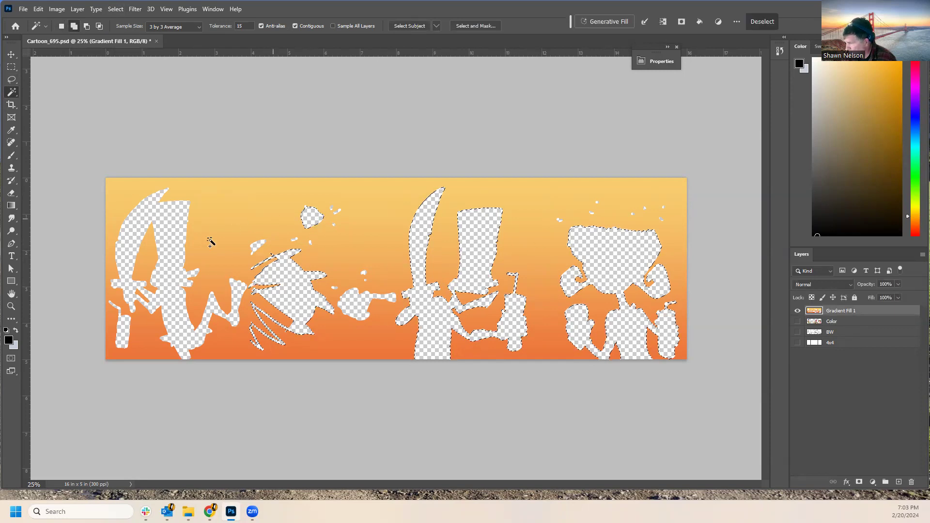
{"action": "left_click", "coordinate": [182, 242], "text": "shift"}
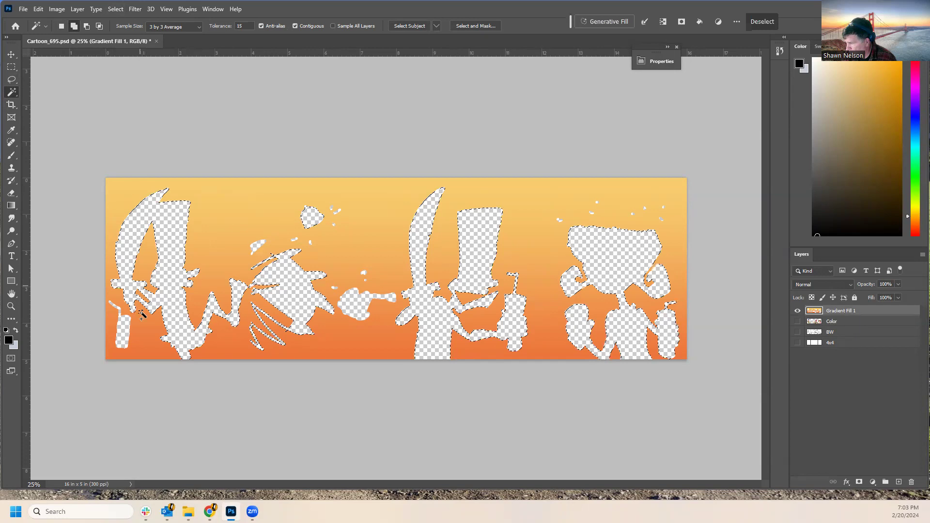
{"action": "left_click", "coordinate": [119, 334], "text": "shift"}
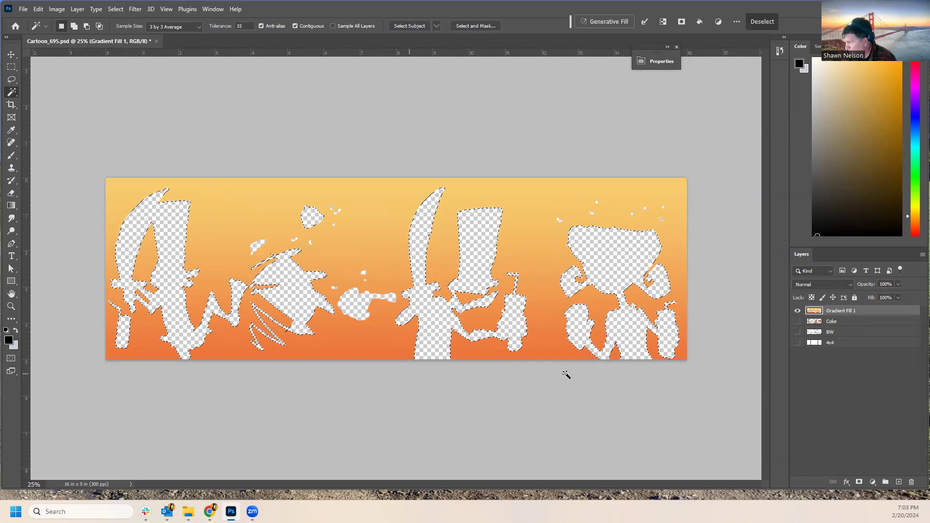
Show the Color, BW and 4x4 layers again and clear the selection.
{"action": "left_click_drag", "start_coordinate": [797, 321], "coordinate": [796, 344]}
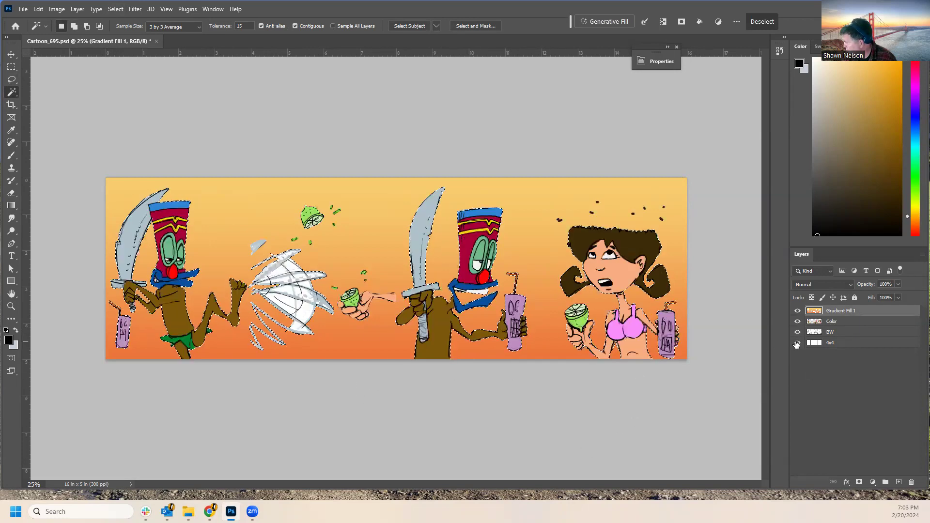
{"action": "left_click", "coordinate": [572, 376]}
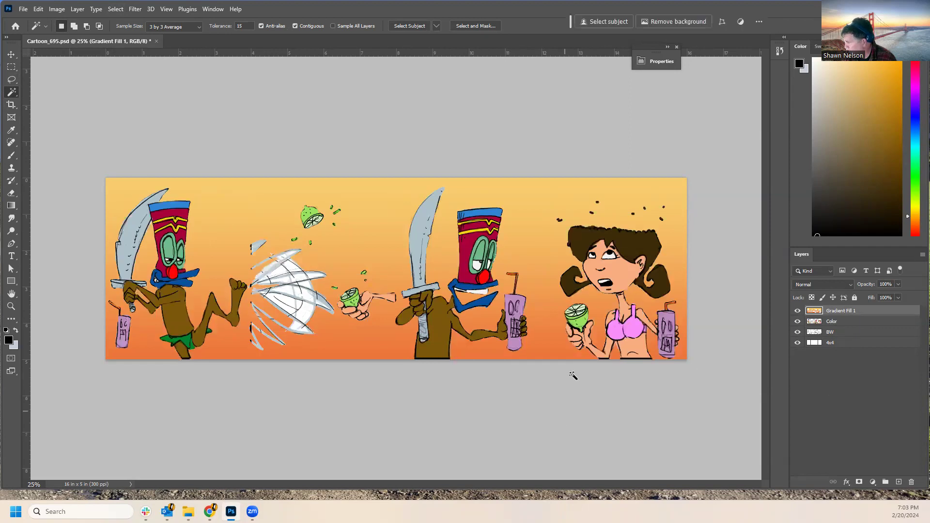
Select the cutouts of the woman, both tiki figures, their drinks and the hand with the lime on Gradient Fill 1, leaving out the white splash.
{"action": "left_click", "coordinate": [619, 265]}
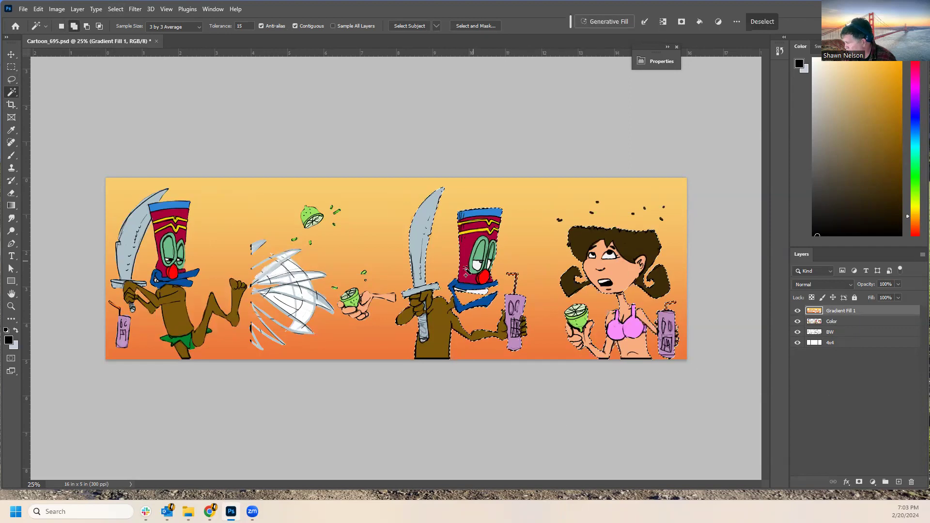
{"action": "left_click", "coordinate": [300, 283]}
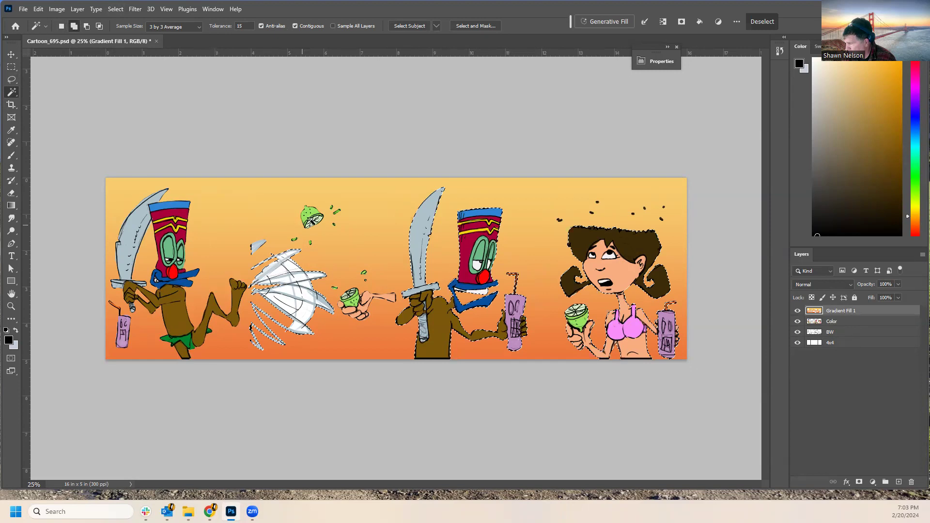
{"action": "key", "text": "ctrl+z"}
{"action": "left_click", "coordinate": [625, 279]}
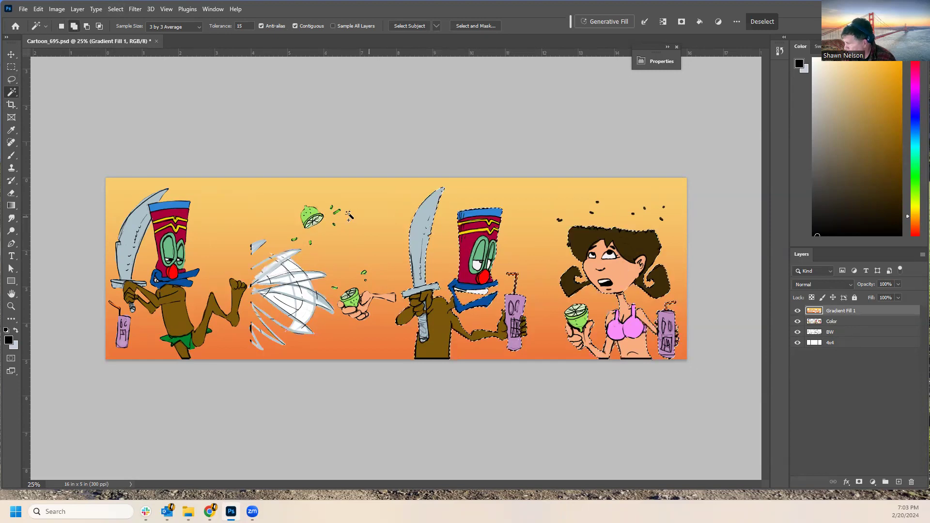
{"action": "left_click", "coordinate": [179, 259]}
{"action": "left_click", "coordinate": [362, 308], "text": "shift"}
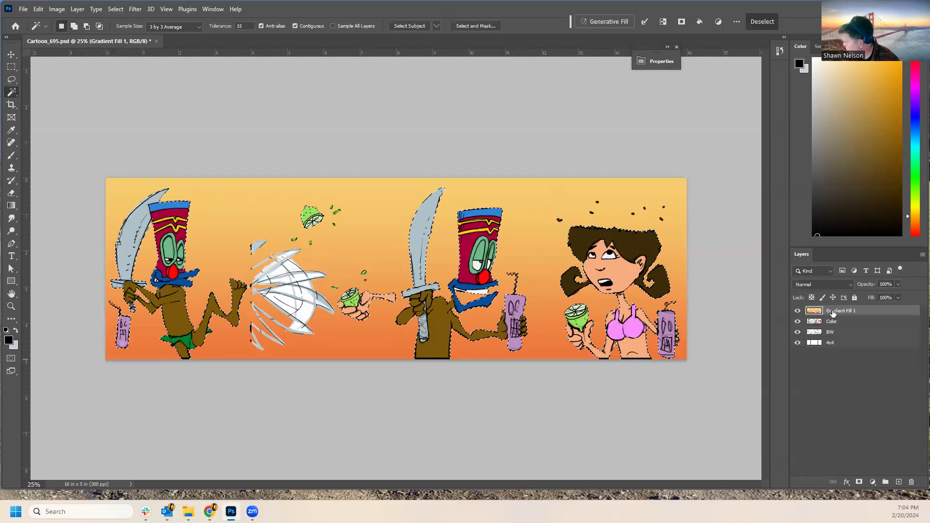
Add a new layer directly above the Color layer and choose the dark navy blue RGB swatch as the painting color.
{"action": "left_click", "coordinate": [855, 324]}
{"action": "left_click", "coordinate": [902, 483]}
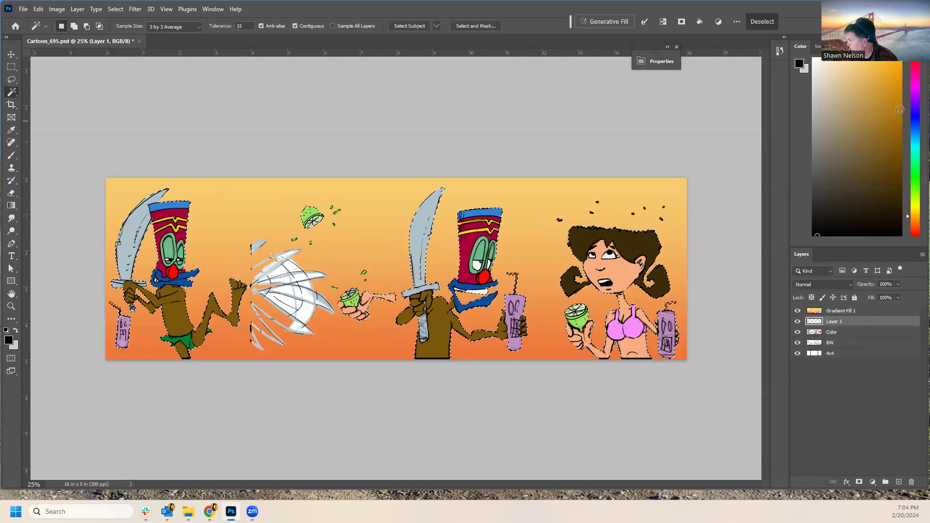
{"action": "left_click", "coordinate": [819, 47]}
{"action": "left_click", "coordinate": [910, 151]}
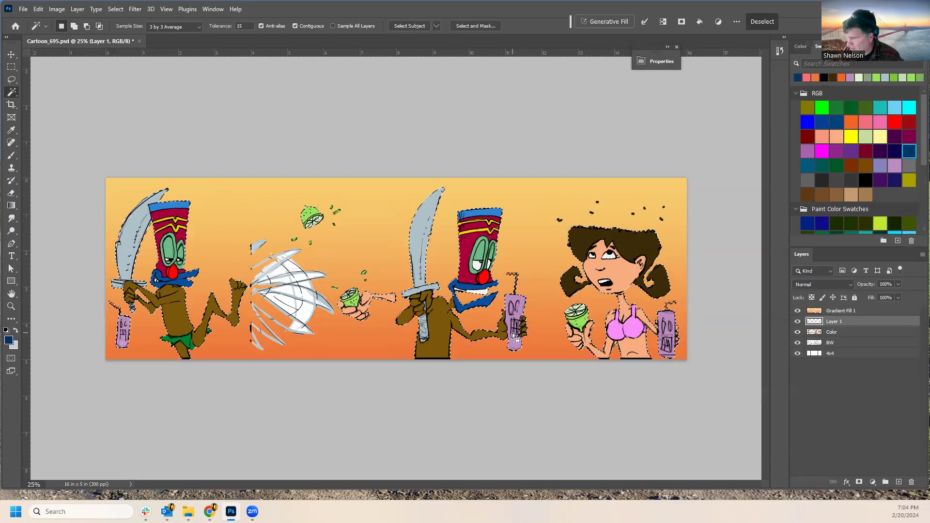
Paint navy shadows over the right sides of both tiki figures' heads, bodies and arms with a 125 px brush.
{"action": "left_click", "coordinate": [11, 155]}
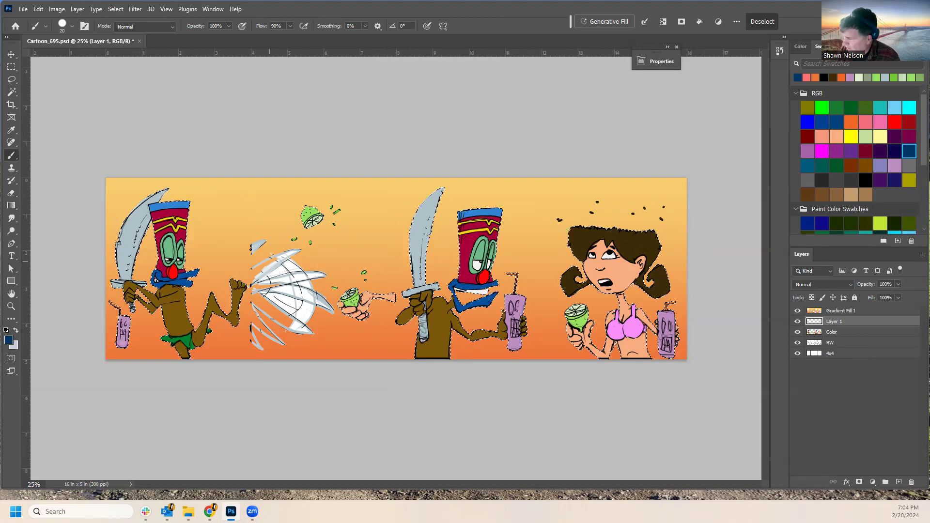
{"action": "key", "text": "bracketright"}
{"action": "key", "text": "bracketright"}
{"action": "key", "text": "bracketright"}
{"action": "key", "text": "bracketright"}
{"action": "key", "text": "bracketright"}
{"action": "key", "text": "bracketright"}
{"action": "key", "text": "bracketright"}
{"action": "key", "text": "bracketright"}
{"action": "key", "text": "bracketright"}
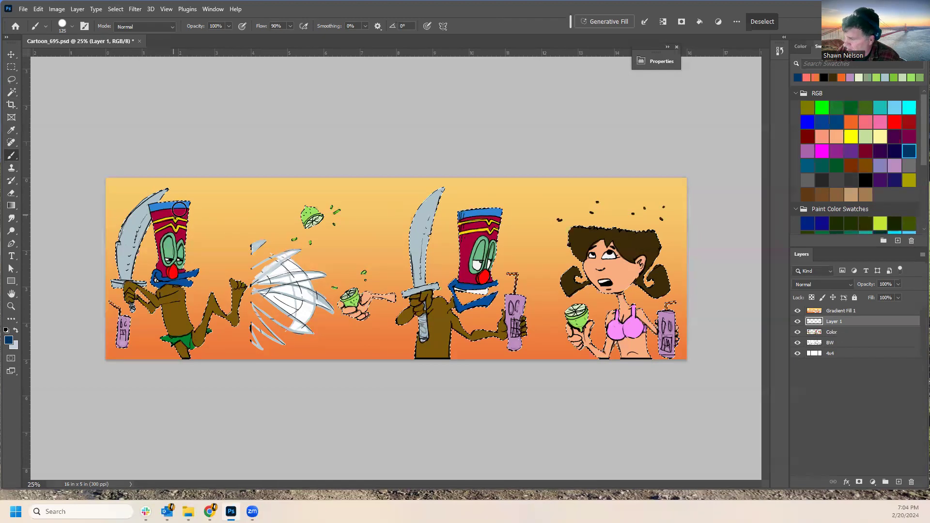
{"action": "mouse_move", "coordinate": [179, 206]}
{"action": "left_mouse_down"}
{"action": "mouse_move", "coordinate": [182, 286]}
{"action": "mouse_move", "coordinate": [183, 225]}
{"action": "mouse_move", "coordinate": [196, 282]}
{"action": "mouse_move", "coordinate": [178, 281]}
{"action": "mouse_move", "coordinate": [198, 345]}
{"action": "mouse_move", "coordinate": [189, 355]}
{"action": "mouse_move", "coordinate": [185, 345]}
{"action": "mouse_move", "coordinate": [198, 363]}
{"action": "mouse_move", "coordinate": [205, 329]}
{"action": "mouse_move", "coordinate": [196, 339]}
{"action": "mouse_move", "coordinate": [212, 312]}
{"action": "mouse_move", "coordinate": [225, 336]}
{"action": "mouse_move", "coordinate": [235, 326]}
{"action": "mouse_move", "coordinate": [239, 277]}
{"action": "mouse_move", "coordinate": [236, 310]}
{"action": "left_mouse_up"}
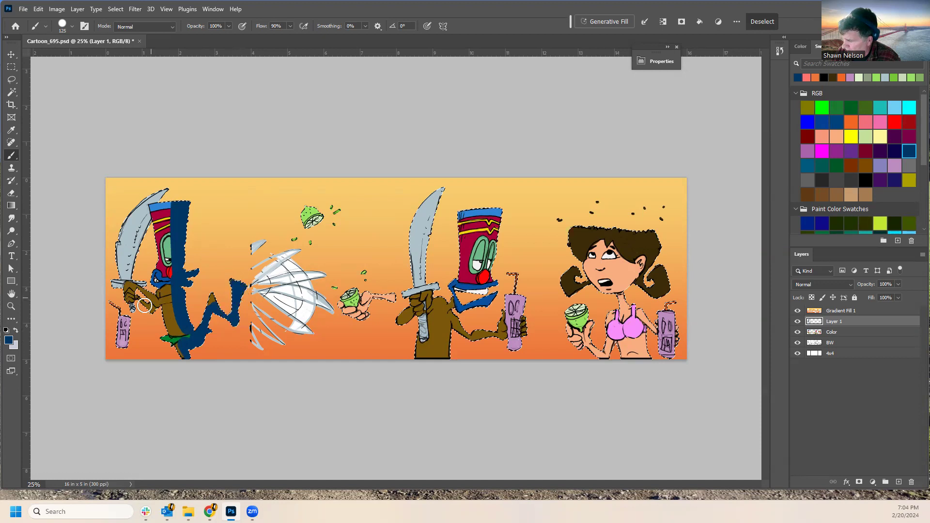
{"action": "mouse_move", "coordinate": [139, 303]}
{"action": "left_mouse_down"}
{"action": "mouse_move", "coordinate": [132, 289]}
{"action": "mouse_move", "coordinate": [139, 307]}
{"action": "left_mouse_up"}
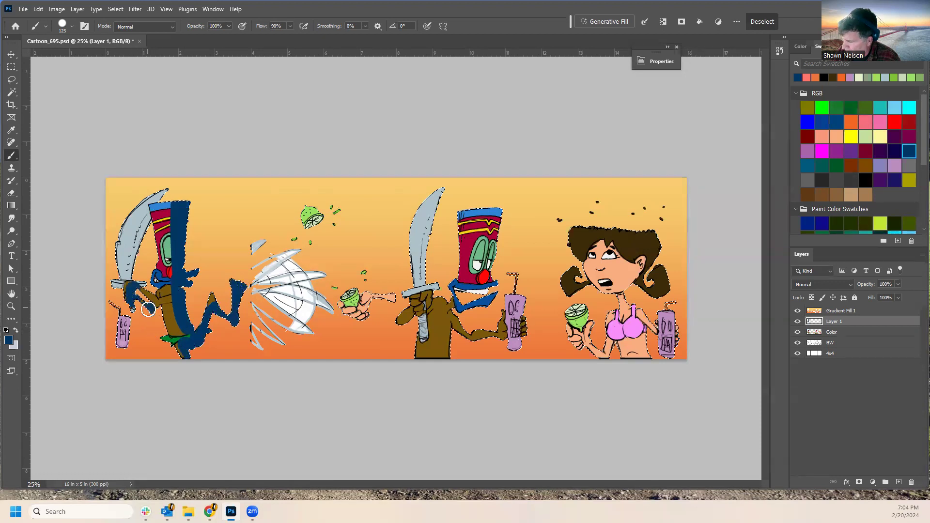
{"action": "mouse_move", "coordinate": [487, 214]}
{"action": "left_mouse_down"}
{"action": "mouse_move", "coordinate": [473, 310]}
{"action": "mouse_move", "coordinate": [491, 211]}
{"action": "mouse_move", "coordinate": [490, 295]}
{"action": "mouse_move", "coordinate": [482, 201]}
{"action": "left_mouse_up"}
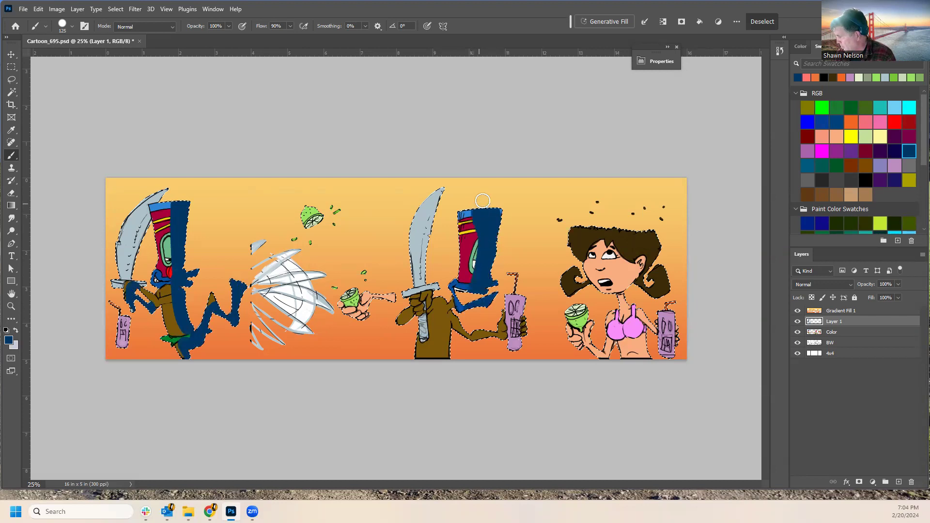
{"action": "mouse_move", "coordinate": [441, 318]}
{"action": "left_mouse_down"}
{"action": "mouse_move", "coordinate": [441, 357]}
{"action": "mouse_move", "coordinate": [443, 326]}
{"action": "mouse_move", "coordinate": [492, 339]}
{"action": "mouse_move", "coordinate": [493, 329]}
{"action": "mouse_move", "coordinate": [512, 333]}
{"action": "mouse_move", "coordinate": [526, 294]}
{"action": "mouse_move", "coordinate": [520, 351]}
{"action": "mouse_move", "coordinate": [521, 317]}
{"action": "left_mouse_up"}
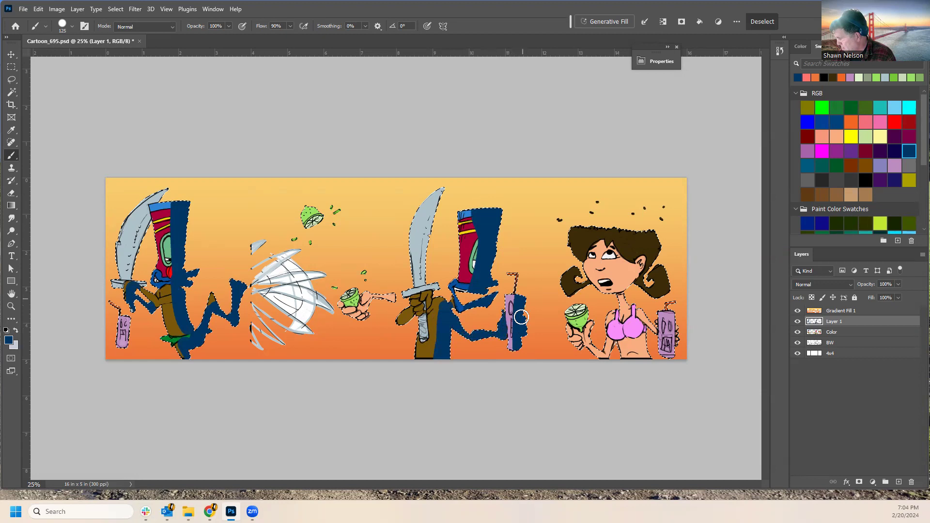
Shade the third panel tiki's sword hand and hilt and the right edges of both sword blades in navy with a 45 px brush.
{"action": "key", "text": "bracketleft"}
{"action": "key", "text": "bracketleft"}
{"action": "key", "text": "bracketleft"}
{"action": "key", "text": "bracketleft"}
{"action": "key", "text": "bracketleft"}
{"action": "key", "text": "bracketleft"}
{"action": "key", "text": "bracketleft"}
{"action": "mouse_move", "coordinate": [431, 290]}
{"action": "left_mouse_down"}
{"action": "mouse_move", "coordinate": [410, 296]}
{"action": "mouse_move", "coordinate": [424, 297]}
{"action": "mouse_move", "coordinate": [426, 337]}
{"action": "left_mouse_up"}
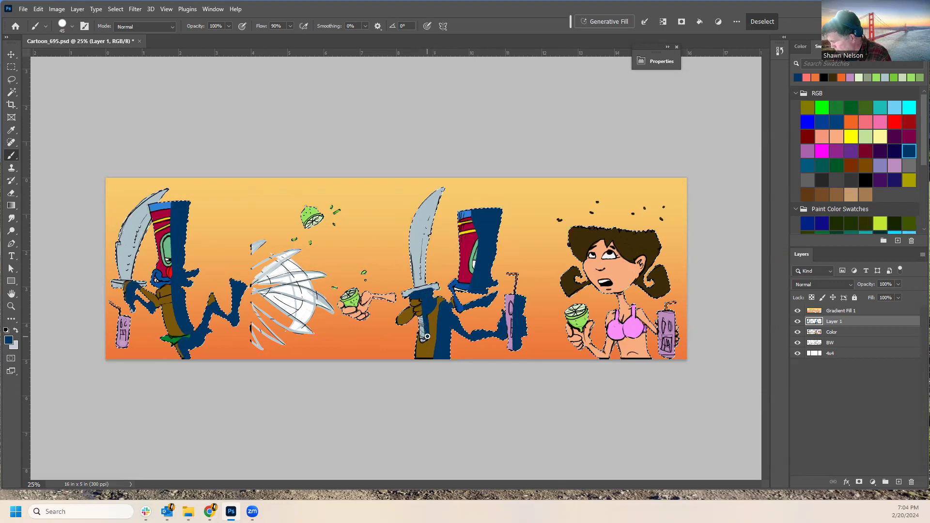
{"action": "mouse_move", "coordinate": [425, 284]}
{"action": "left_mouse_down"}
{"action": "mouse_move", "coordinate": [422, 252]}
{"action": "mouse_move", "coordinate": [443, 188]}
{"action": "left_mouse_up"}
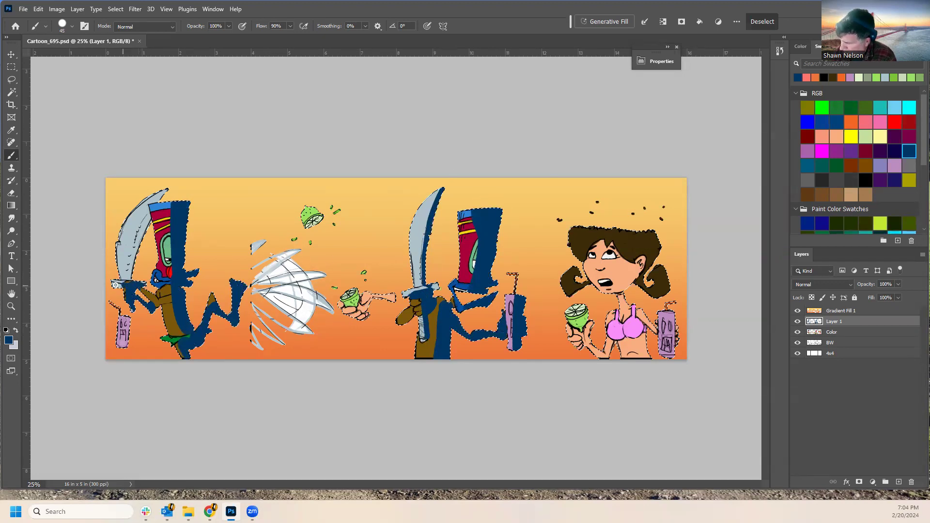
{"action": "left_click_drag", "start_coordinate": [133, 277], "coordinate": [145, 210]}
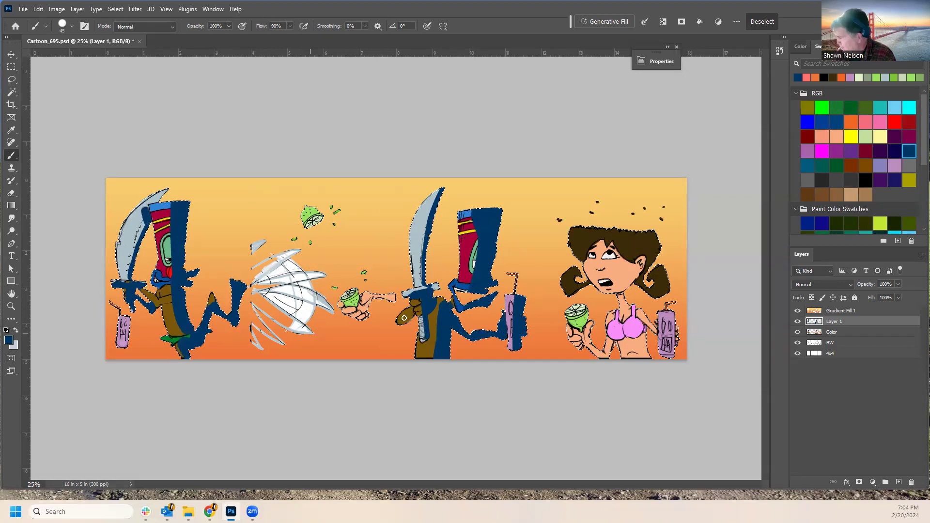
Paint navy shadow over the right side of the woman's face, hair and neck with a 90 px brush.
{"action": "key", "text": "bracketright"}
{"action": "key", "text": "bracketleft"}
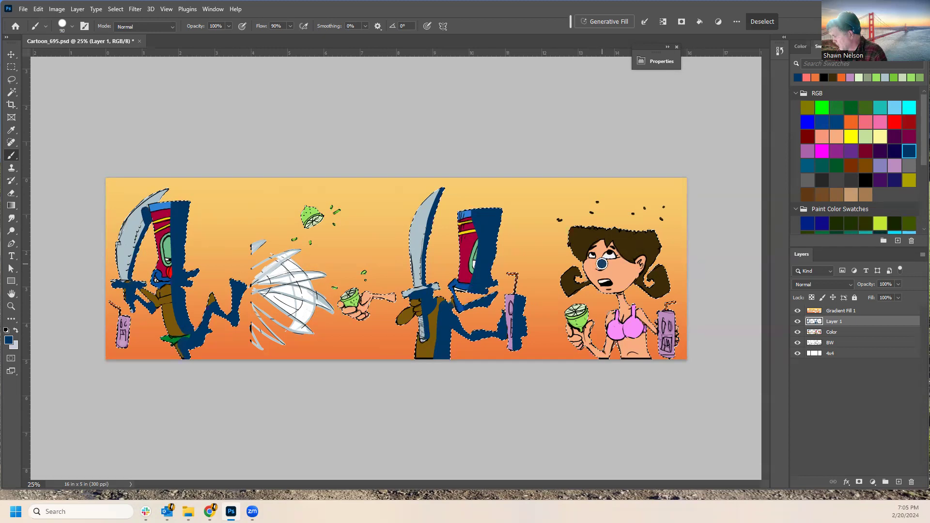
{"action": "mouse_move", "coordinate": [602, 263]}
{"action": "left_mouse_down"}
{"action": "mouse_move", "coordinate": [616, 225]}
{"action": "mouse_move", "coordinate": [602, 265]}
{"action": "mouse_move", "coordinate": [614, 292]}
{"action": "mouse_move", "coordinate": [619, 225]}
{"action": "mouse_move", "coordinate": [618, 243]}
{"action": "mouse_move", "coordinate": [627, 237]}
{"action": "mouse_move", "coordinate": [643, 249]}
{"action": "mouse_move", "coordinate": [652, 240]}
{"action": "mouse_move", "coordinate": [666, 289]}
{"action": "mouse_move", "coordinate": [626, 289]}
{"action": "mouse_move", "coordinate": [631, 315]}
{"action": "left_mouse_up"}
Shade the right sides of the woman's torso, bikini top, arms and drink in navy with a 35 px brush.
{"action": "key", "text": "bracketleft"}
{"action": "key", "text": "bracketright"}
{"action": "key", "text": "bracketleft"}
{"action": "key", "text": "bracketleft"}
{"action": "key", "text": "bracketleft"}
{"action": "key", "text": "bracketleft"}
{"action": "key", "text": "bracketleft"}
{"action": "key", "text": "bracketleft"}
{"action": "key", "text": "bracketleft"}
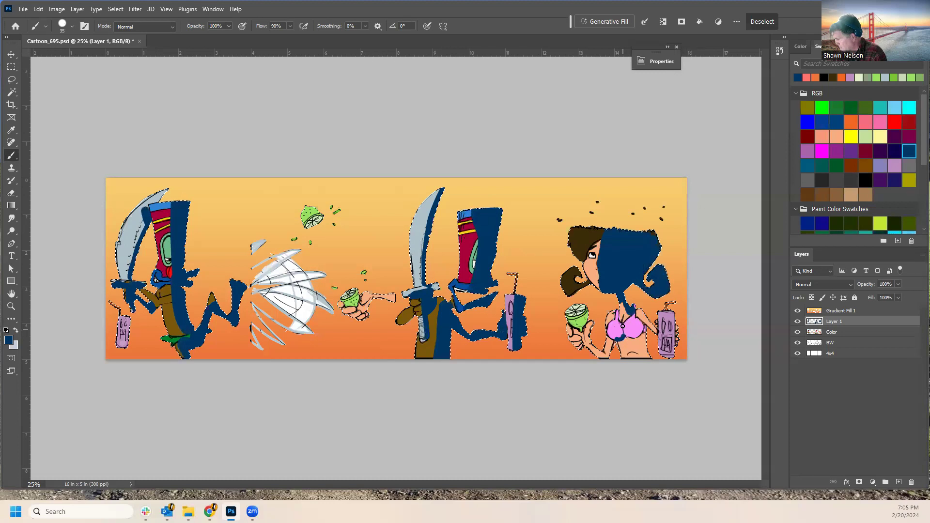
{"action": "mouse_move", "coordinate": [638, 336]}
{"action": "left_mouse_down"}
{"action": "mouse_move", "coordinate": [632, 311]}
{"action": "mouse_move", "coordinate": [637, 329]}
{"action": "mouse_move", "coordinate": [628, 339]}
{"action": "mouse_move", "coordinate": [638, 309]}
{"action": "mouse_move", "coordinate": [655, 325]}
{"action": "mouse_move", "coordinate": [654, 338]}
{"action": "mouse_move", "coordinate": [628, 339]}
{"action": "mouse_move", "coordinate": [640, 362]}
{"action": "mouse_move", "coordinate": [645, 335]}
{"action": "left_mouse_up"}
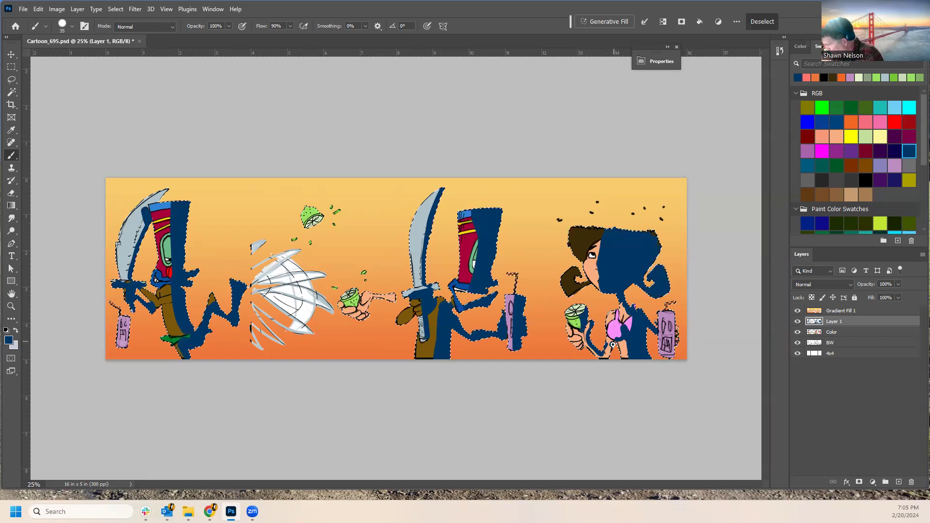
{"action": "left_click_drag", "start_coordinate": [609, 340], "coordinate": [608, 338]}
{"action": "mouse_move", "coordinate": [626, 322]}
{"action": "left_mouse_down"}
{"action": "mouse_move", "coordinate": [656, 301]}
{"action": "mouse_move", "coordinate": [670, 342]}
{"action": "mouse_move", "coordinate": [668, 310]}
{"action": "mouse_move", "coordinate": [665, 344]}
{"action": "mouse_move", "coordinate": [666, 311]}
{"action": "mouse_move", "coordinate": [676, 344]}
{"action": "left_mouse_up"}
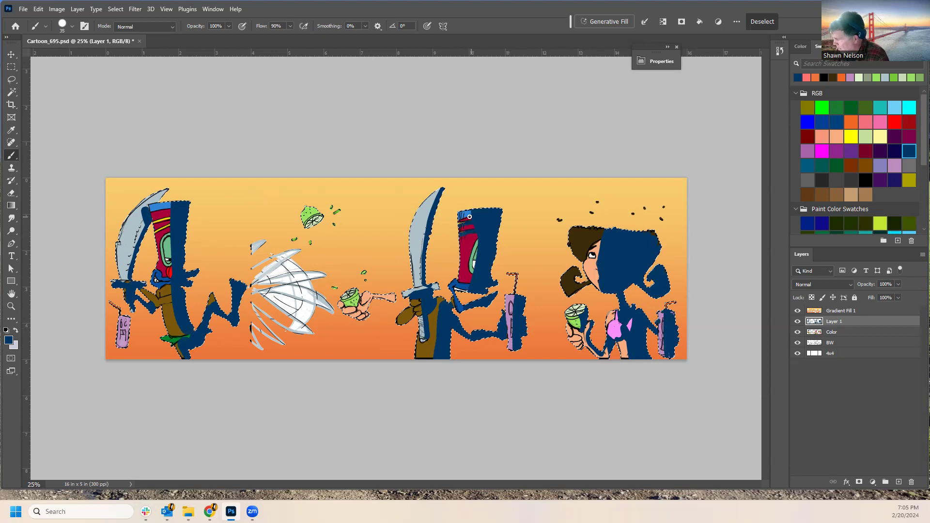
Add navy shadows to the third panel tiki, the hand holding the lime, the flying lime top and the first panel's drink.
{"action": "left_click_drag", "start_coordinate": [413, 288], "coordinate": [415, 298]}
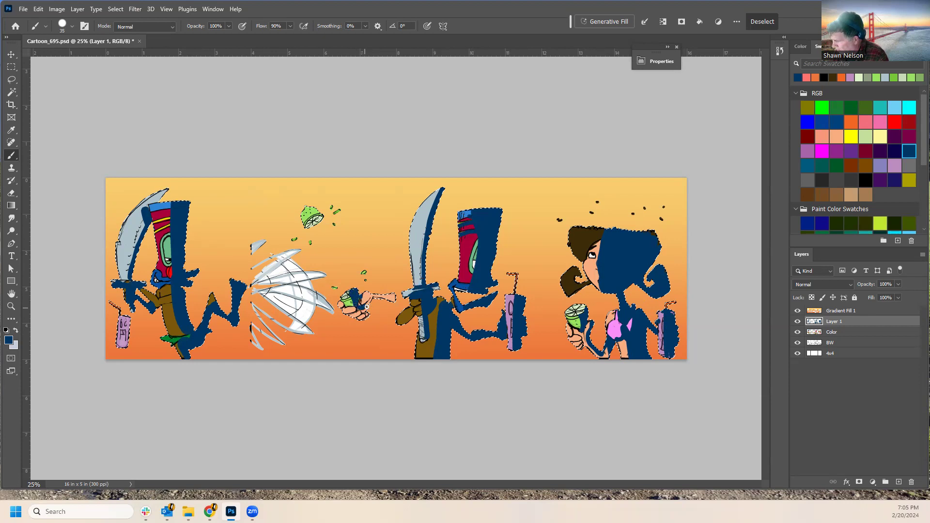
{"action": "mouse_move", "coordinate": [368, 308]}
{"action": "left_mouse_down"}
{"action": "mouse_move", "coordinate": [378, 296]}
{"action": "mouse_move", "coordinate": [394, 299]}
{"action": "mouse_move", "coordinate": [362, 305]}
{"action": "left_mouse_up"}
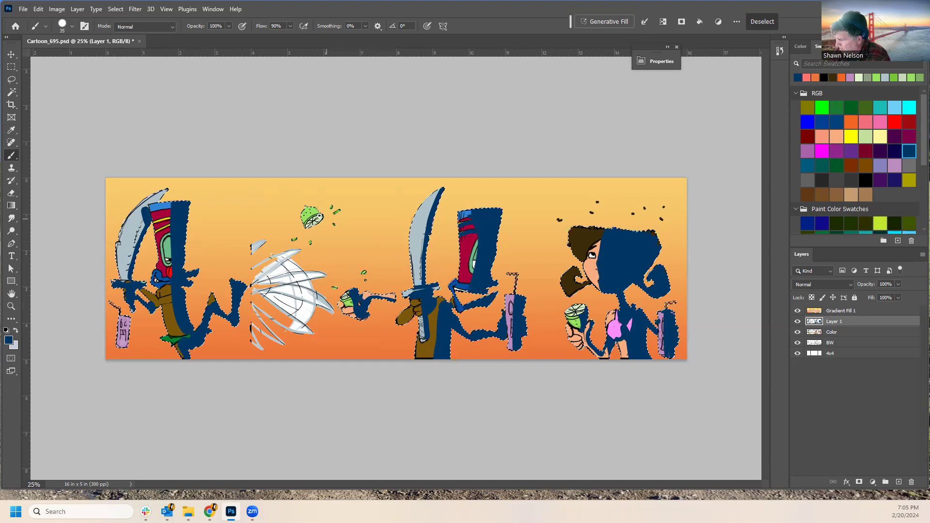
{"action": "left_click_drag", "start_coordinate": [302, 207], "coordinate": [318, 210]}
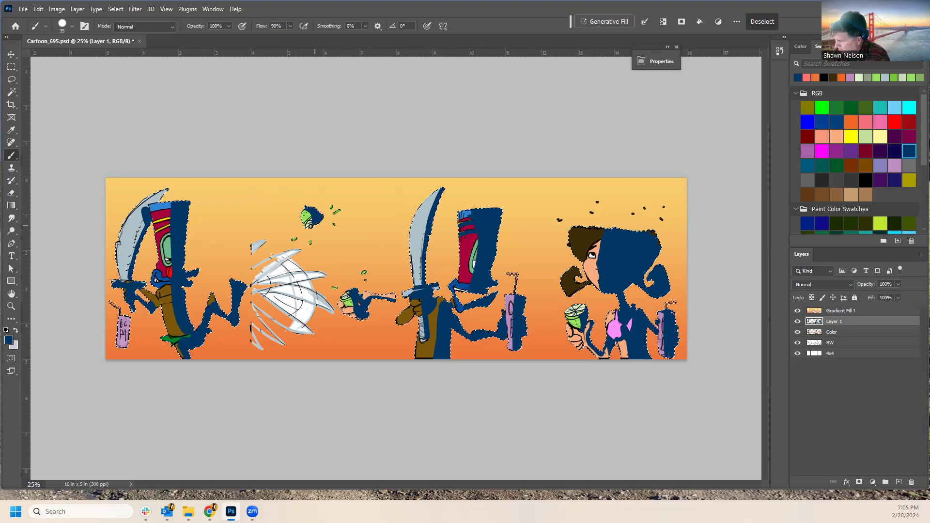
{"action": "mouse_move", "coordinate": [130, 321]}
{"action": "left_mouse_down"}
{"action": "mouse_move", "coordinate": [123, 347]}
{"action": "mouse_move", "coordinate": [124, 315]}
{"action": "left_mouse_up"}
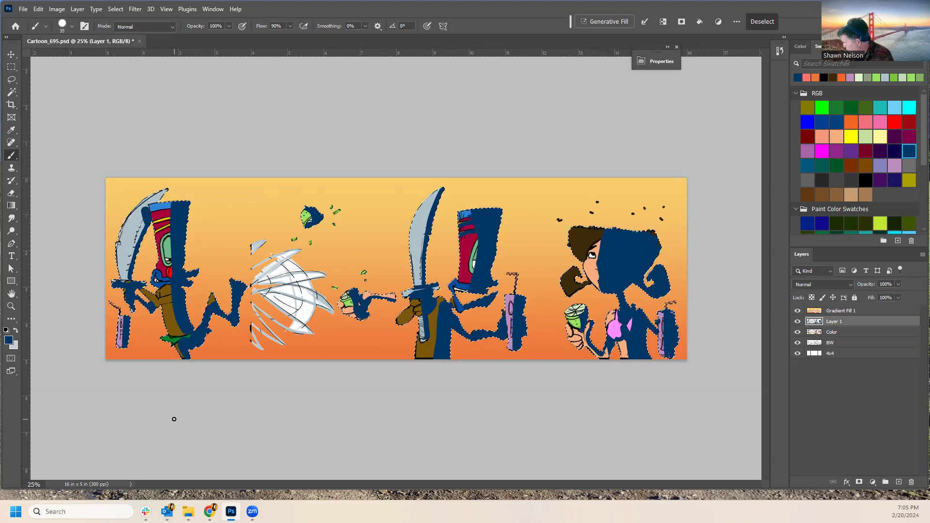
Set the navy shadow layer, Layer 1, to the Multiply blending mode with 26% opacity.
{"action": "left_click", "coordinate": [808, 284]}
{"action": "left_click", "coordinate": [819, 266]}
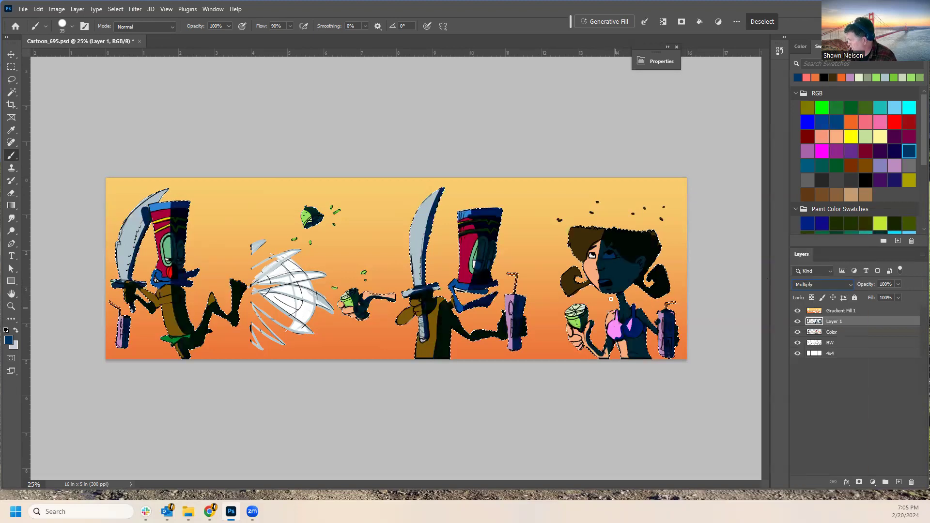
{"action": "left_click", "coordinate": [898, 284]}
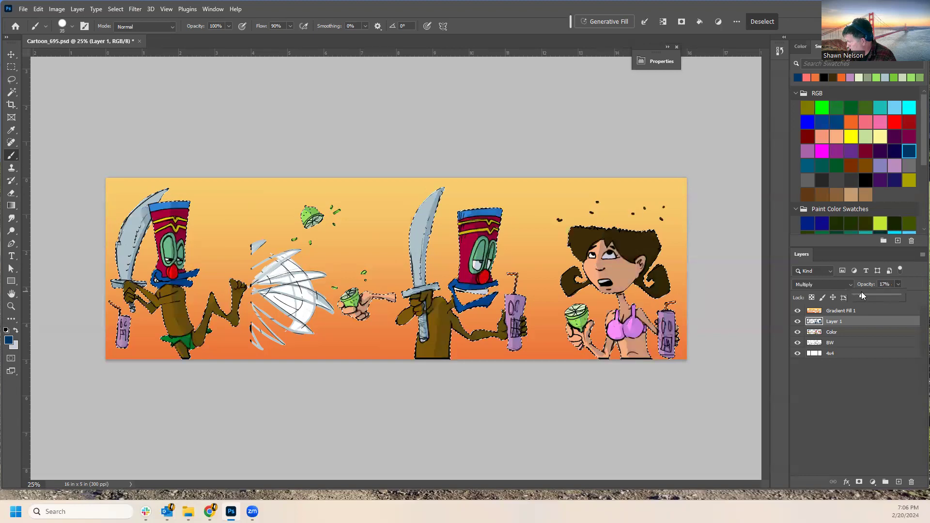
{"action": "left_click_drag", "start_coordinate": [860, 292], "coordinate": [875, 300]}
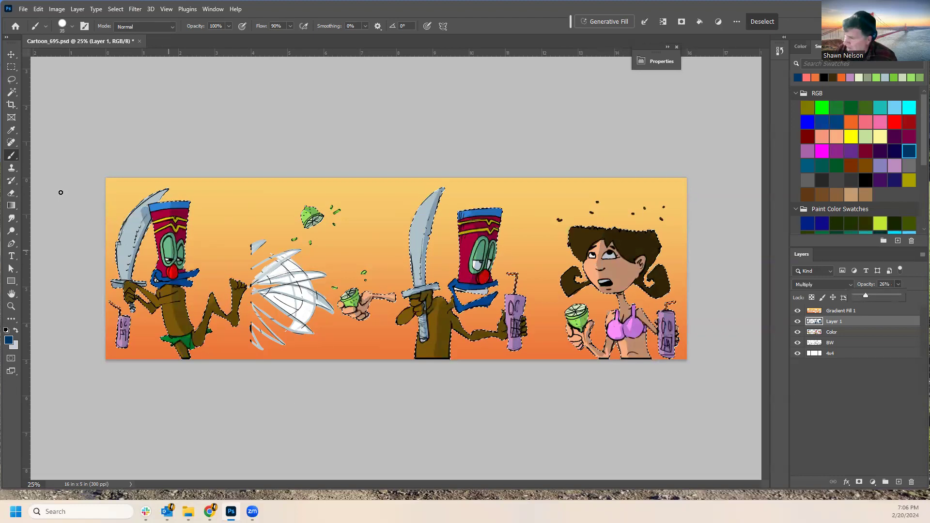
Erase unwanted patches of the Layer 1 shadow on the woman's face, neck and bikini top.
{"action": "key", "text": "e"}
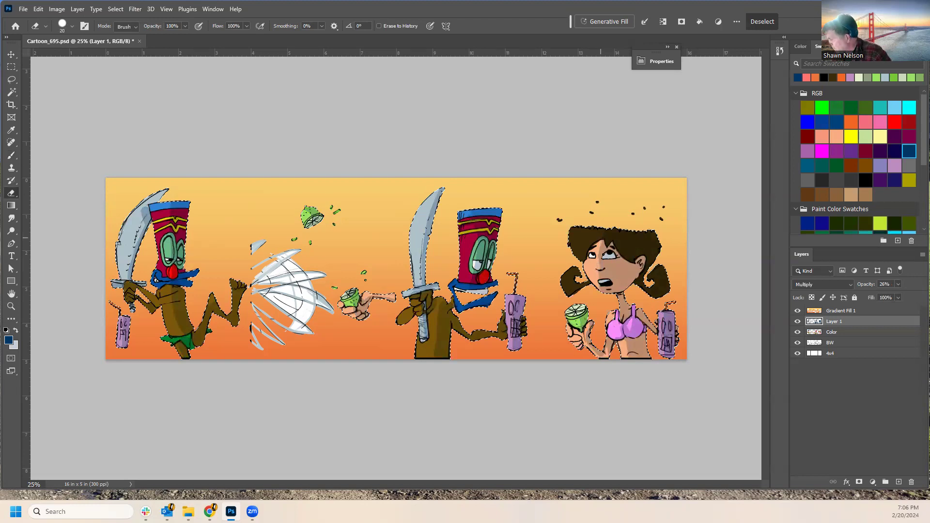
{"action": "left_click", "coordinate": [598, 269]}
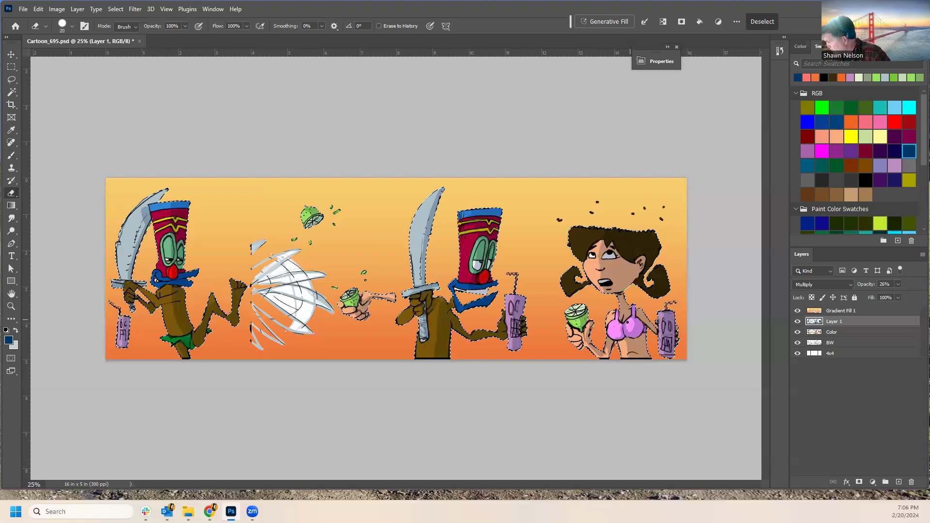
{"action": "left_click_drag", "start_coordinate": [633, 306], "coordinate": [635, 319]}
{"action": "left_click_drag", "start_coordinate": [617, 301], "coordinate": [621, 305]}
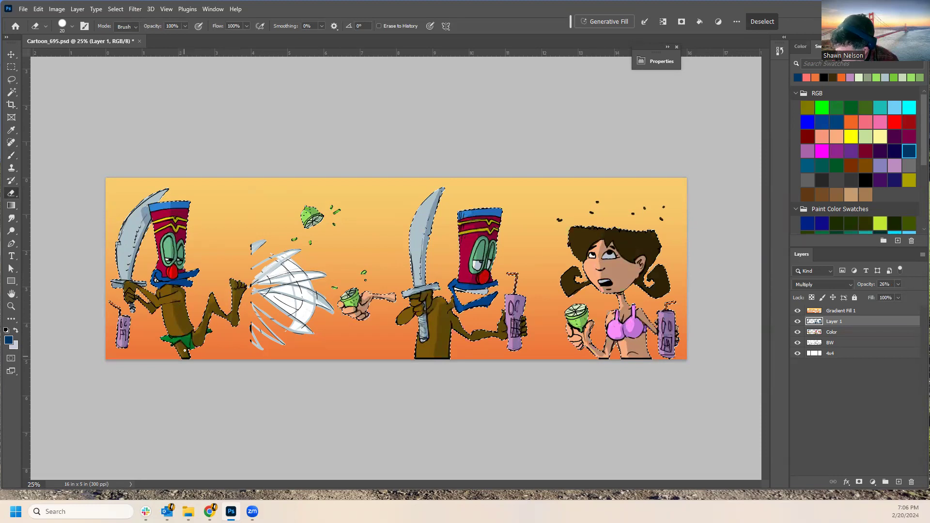
{"action": "key", "text": "b"}
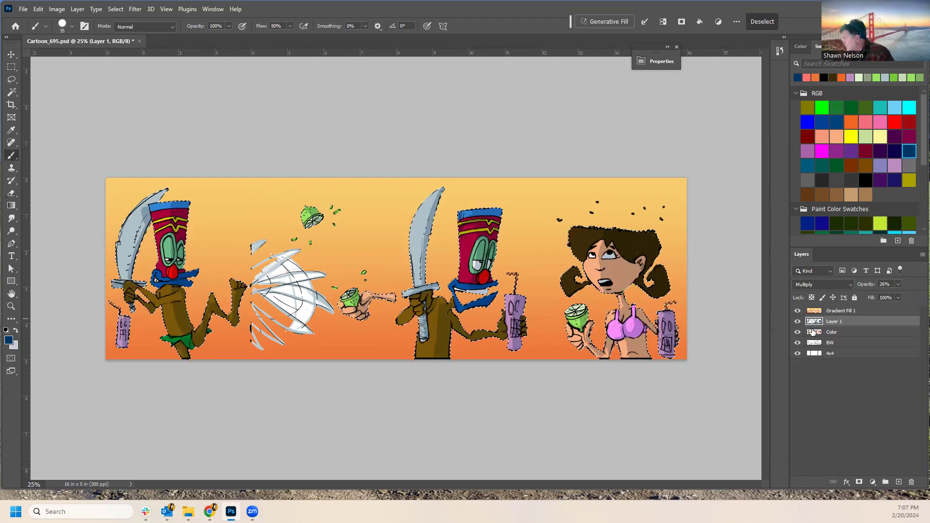
Examine the Layer 1 shadows on their own at 100% and 27% opacity, with all other layers temporarily hidden.
{"action": "left_click", "coordinate": [797, 332]}
{"action": "left_click", "coordinate": [797, 343]}
{"action": "left_click", "coordinate": [797, 357]}
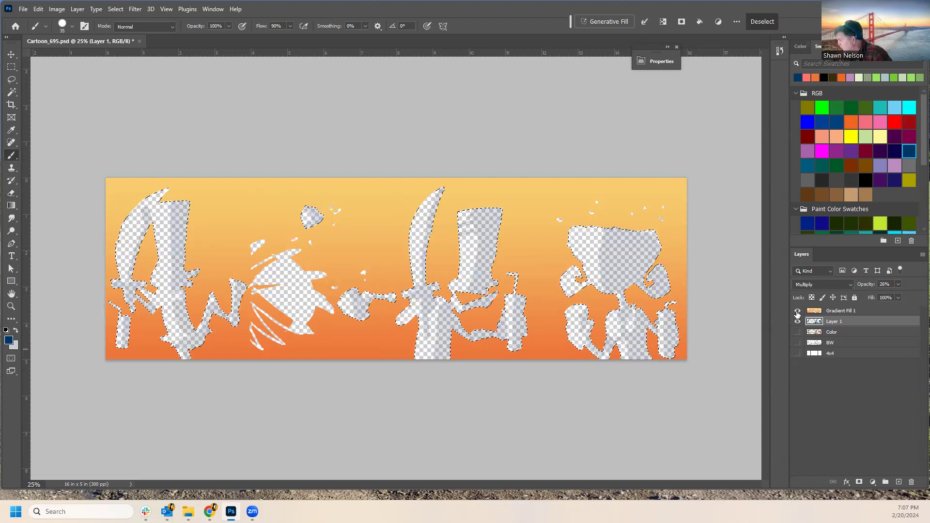
{"action": "left_click", "coordinate": [797, 311]}
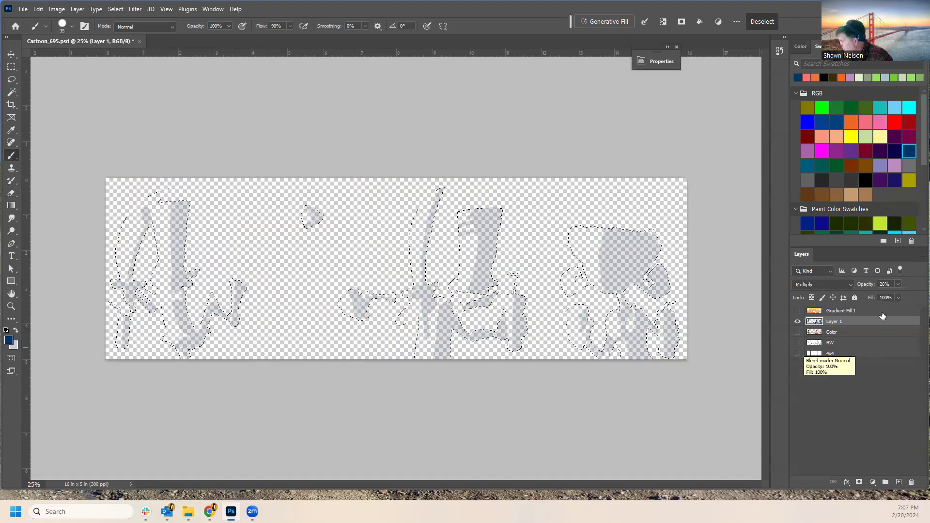
{"action": "left_click", "coordinate": [898, 284]}
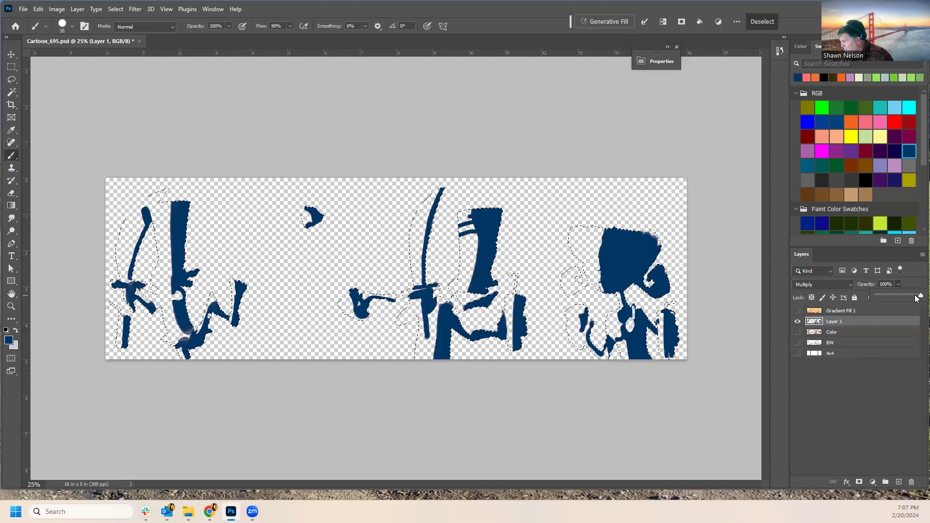
{"action": "left_click_drag", "start_coordinate": [915, 299], "coordinate": [913, 300]}
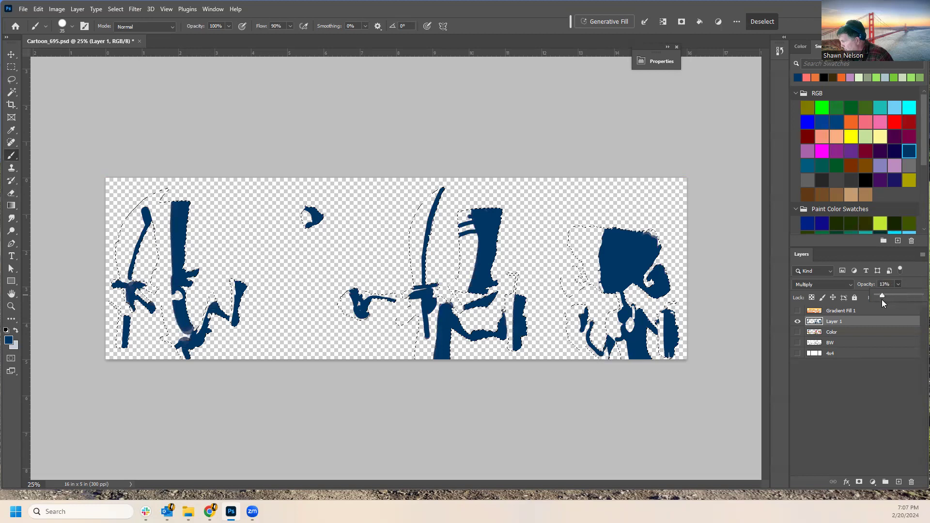
{"action": "left_click_drag", "start_coordinate": [887, 298], "coordinate": [888, 300]}
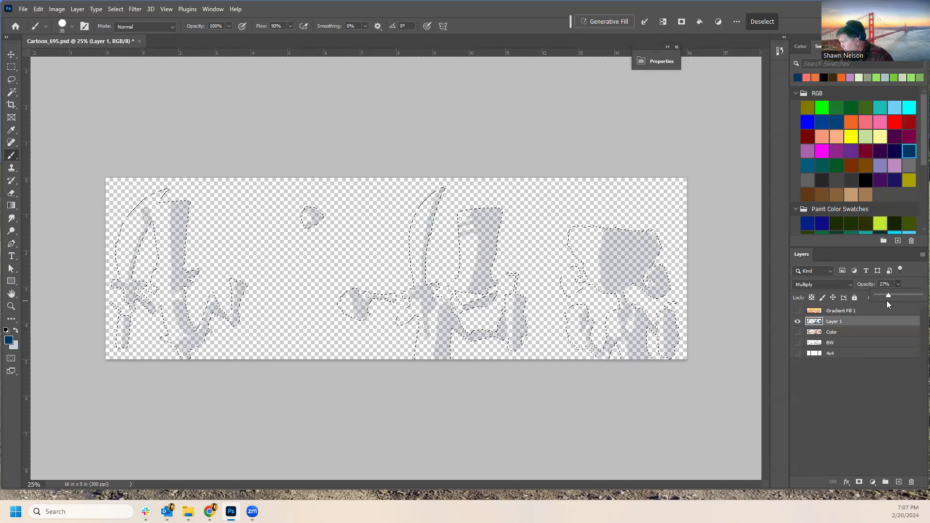
{"action": "left_click", "coordinate": [798, 321], "text": "alt"}
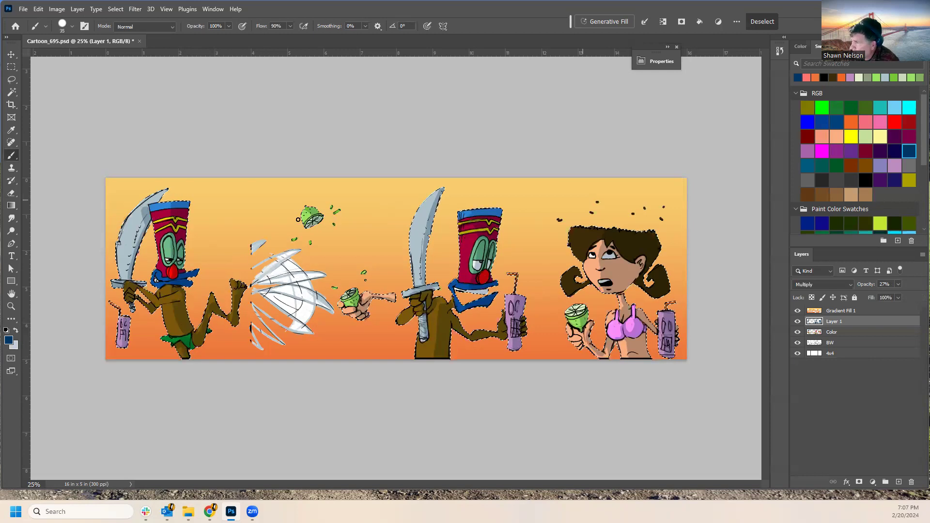
Clear the active selection and raise the Layer 1 shadow opacity to 34%.
{"action": "left_click", "coordinate": [121, 10]}
{"action": "left_click", "coordinate": [127, 28]}
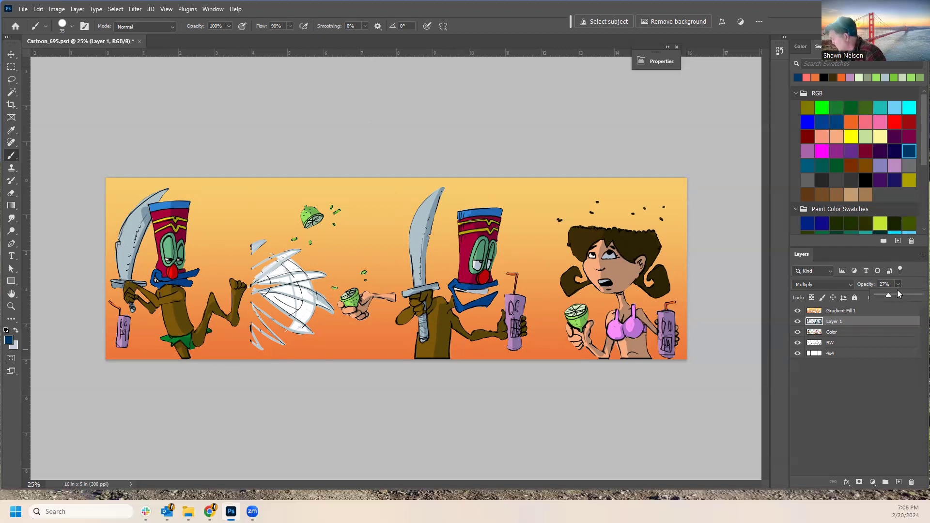
{"action": "left_click_drag", "start_coordinate": [893, 296], "coordinate": [890, 297]}
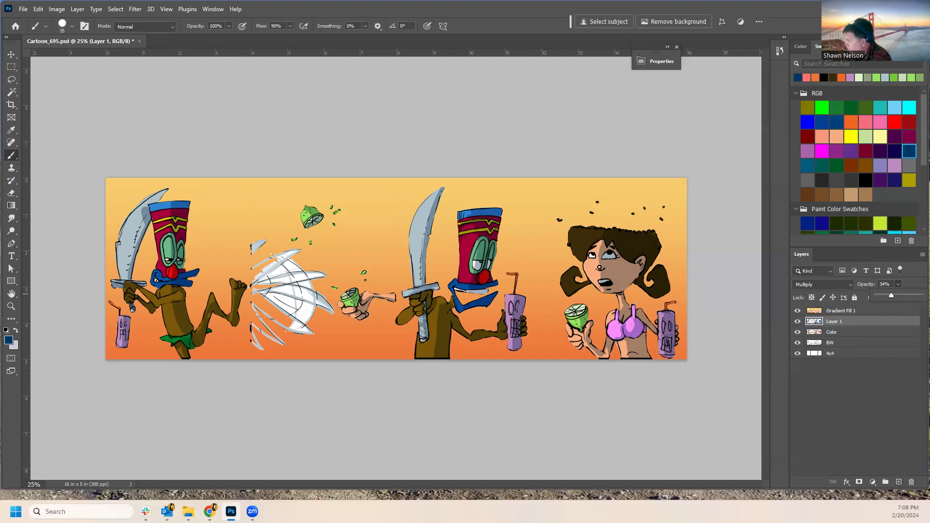
Reduce the Gradient Fill 1 layer to 57% opacity and erase the gradient covering the open mouth in the third panel.
{"action": "left_click", "coordinate": [868, 313]}
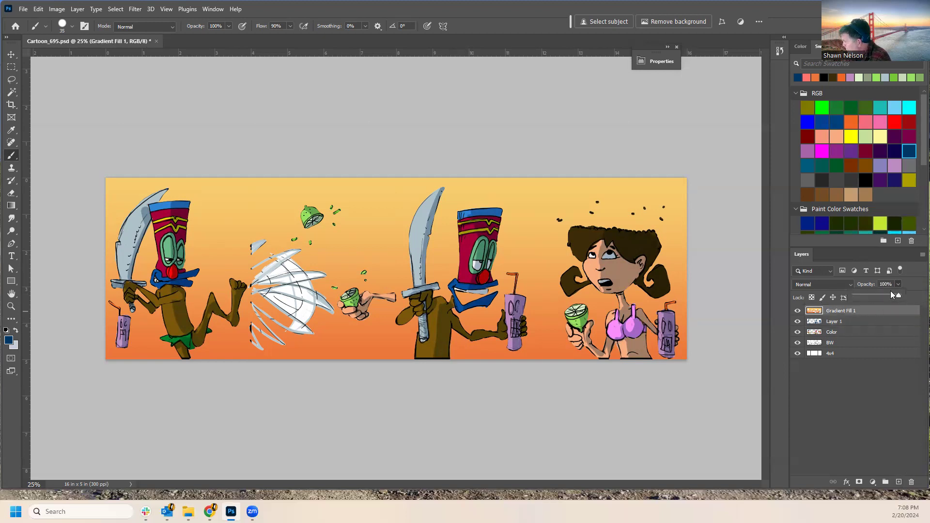
{"action": "left_click", "coordinate": [878, 296]}
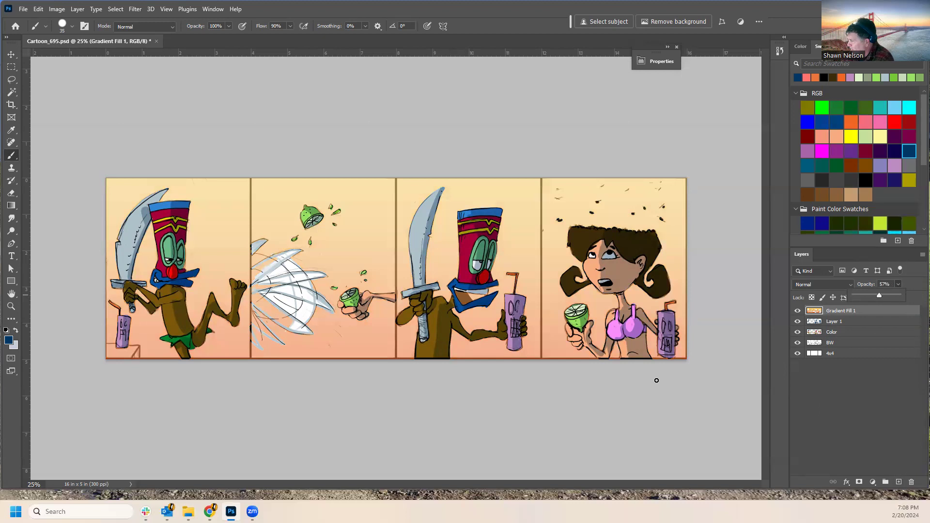
{"action": "key", "text": "e"}
{"action": "key", "text": "bracketleft"}
{"action": "key", "text": "bracketleft"}
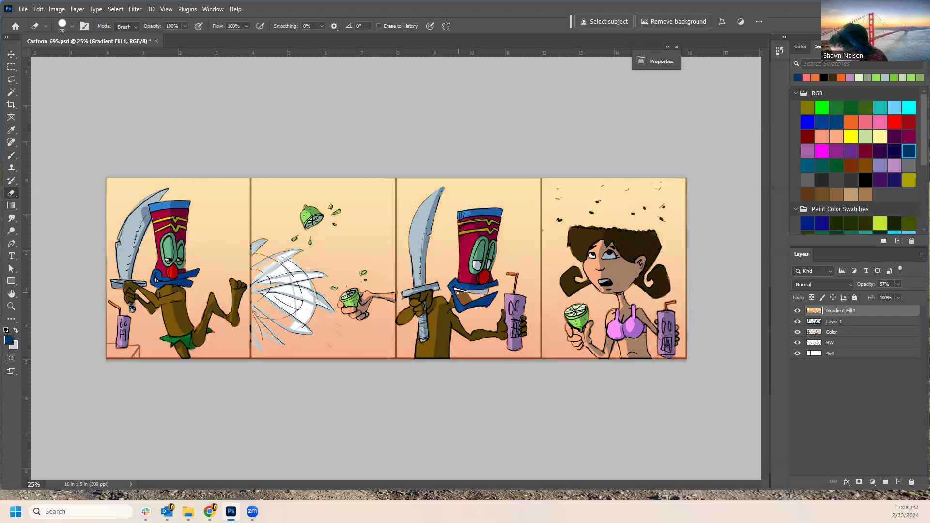
{"action": "left_click_drag", "start_coordinate": [454, 290], "coordinate": [468, 299]}
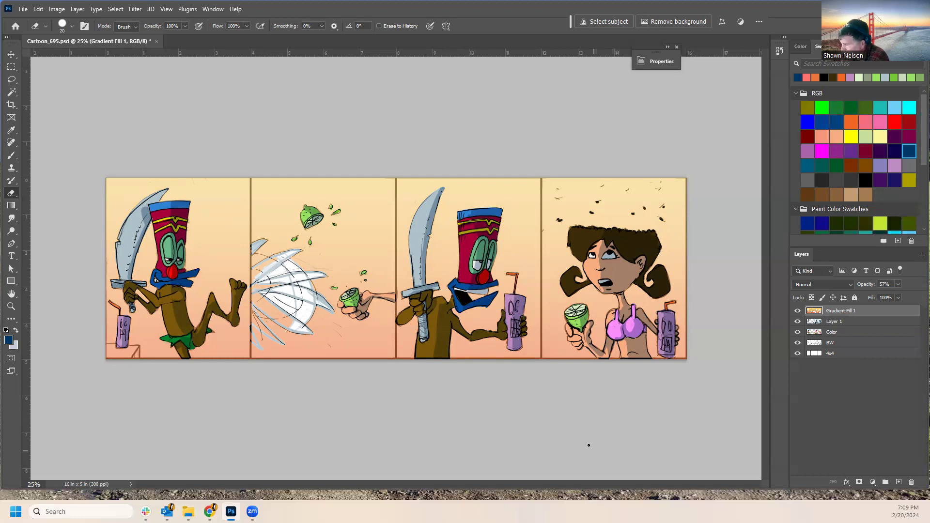
Erase the gradient over the fanned white blades in the second panel with an enlarged eraser.
{"action": "key", "text": "bracketleft"}
{"action": "key", "text": "bracketleft"}
{"action": "key", "text": "bracketleft"}
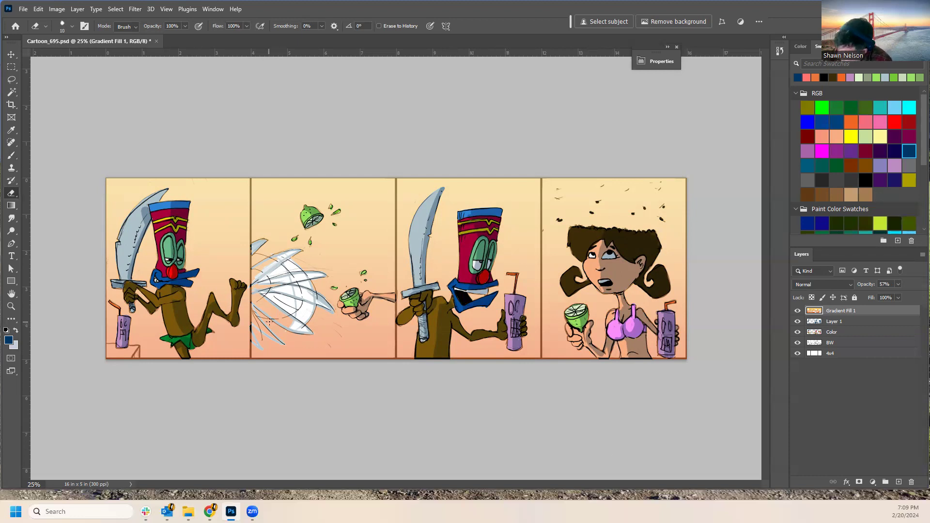
{"action": "key", "text": "bracketright"}
{"action": "key", "text": "bracketright"}
{"action": "key", "text": "bracketright"}
{"action": "key", "text": "bracketright"}
{"action": "key", "text": "bracketright"}
{"action": "key", "text": "bracketright"}
{"action": "key", "text": "bracketright"}
{"action": "key", "text": "bracketright"}
{"action": "key", "text": "bracketright"}
{"action": "key", "text": "bracketright"}
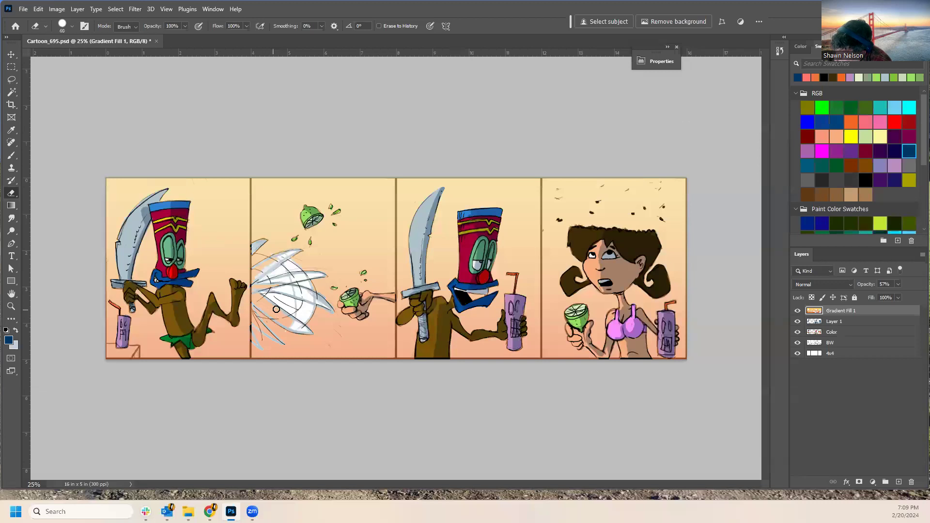
{"action": "mouse_move", "coordinate": [283, 320]}
{"action": "left_mouse_down"}
{"action": "mouse_move", "coordinate": [255, 294]}
{"action": "mouse_move", "coordinate": [283, 315]}
{"action": "mouse_move", "coordinate": [260, 324]}
{"action": "mouse_move", "coordinate": [252, 315]}
{"action": "mouse_move", "coordinate": [273, 336]}
{"action": "mouse_move", "coordinate": [254, 319]}
{"action": "mouse_move", "coordinate": [256, 340]}
{"action": "mouse_move", "coordinate": [253, 273]}
{"action": "mouse_move", "coordinate": [278, 257]}
{"action": "mouse_move", "coordinate": [259, 291]}
{"action": "mouse_move", "coordinate": [273, 282]}
{"action": "mouse_move", "coordinate": [259, 261]}
{"action": "mouse_move", "coordinate": [250, 291]}
{"action": "left_mouse_up"}
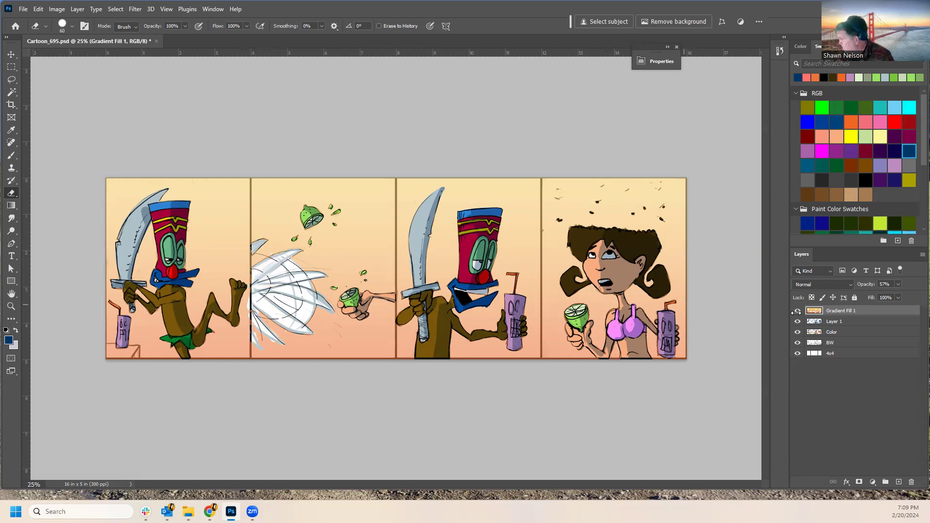
Restore the Gradient Fill 1 layer to 100% opacity.
{"action": "left_click", "coordinate": [899, 285]}
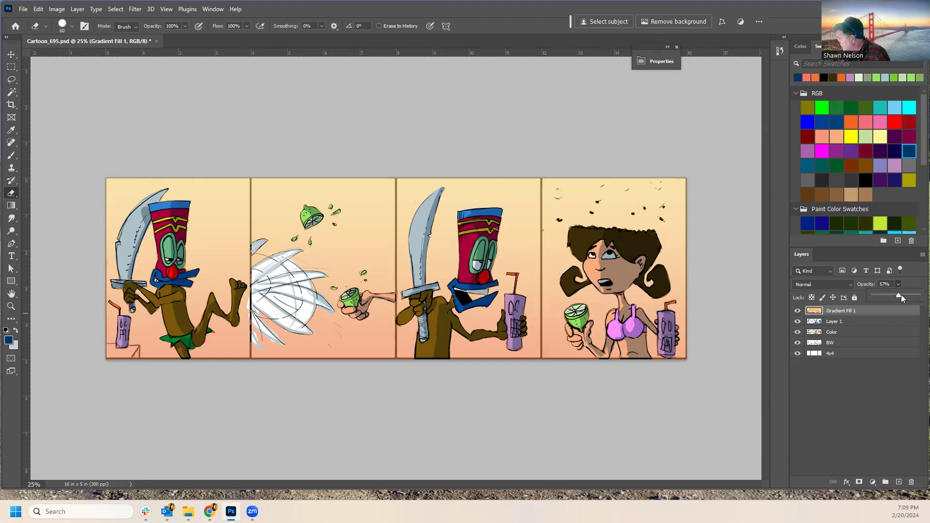
{"action": "left_click_drag", "start_coordinate": [900, 296], "coordinate": [917, 295]}
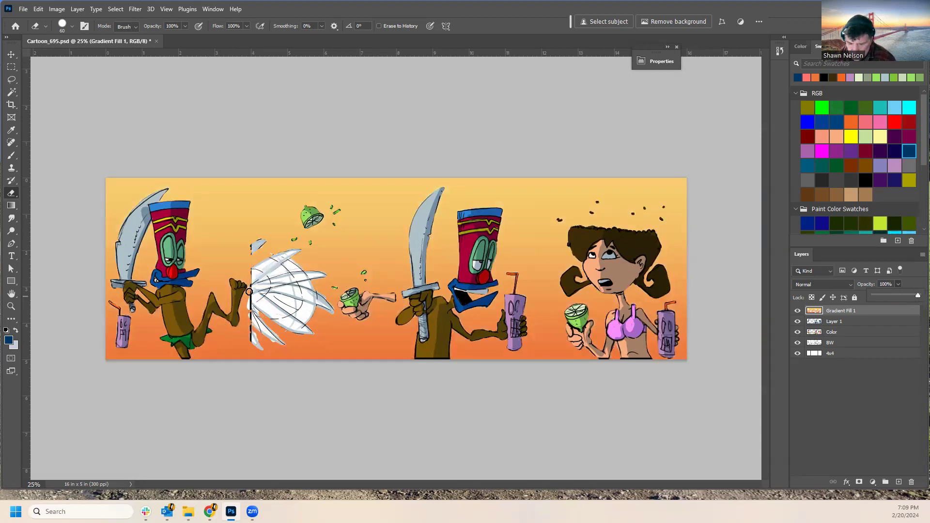
{"action": "key", "text": "bracketleft"}
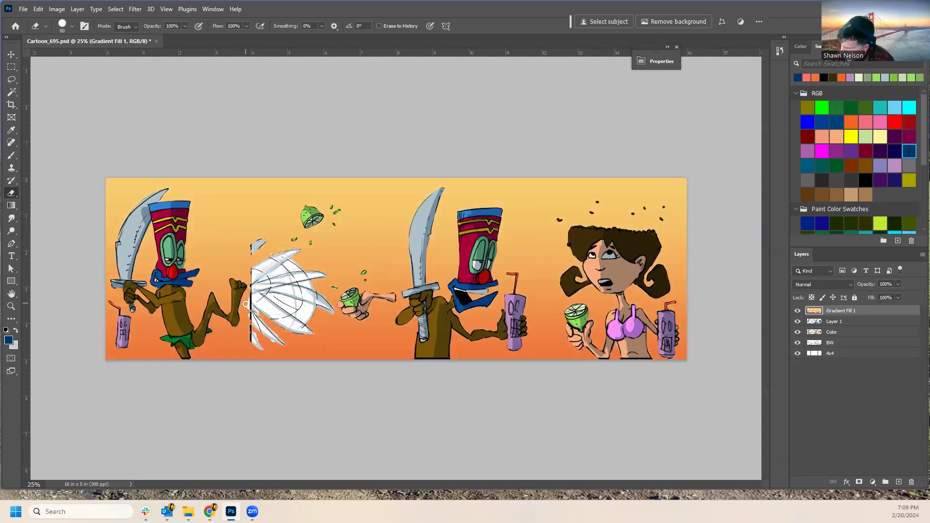
Paint sampled background oranges over the gaps between the second panel's white blades, using pen pressure for brush opacity and size.
{"action": "left_click", "coordinate": [13, 157]}
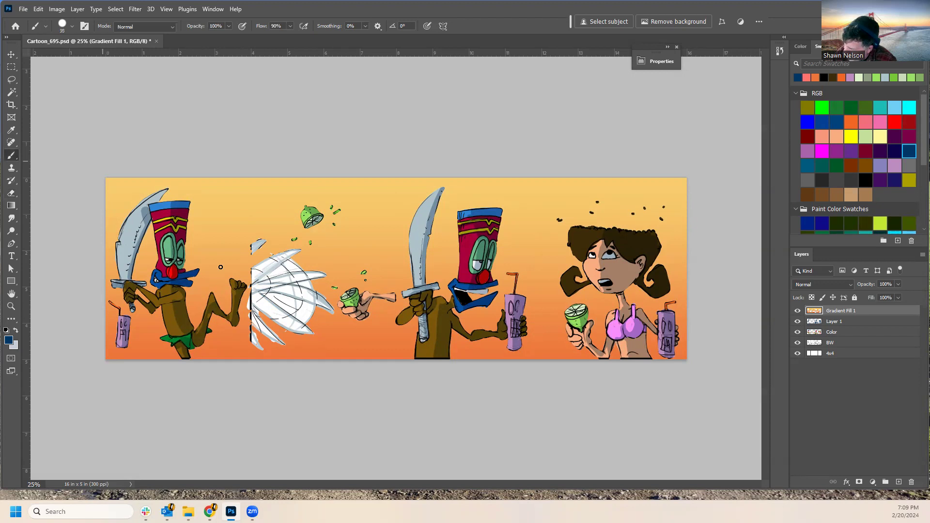
{"action": "left_click", "coordinate": [247, 302], "text": "alt"}
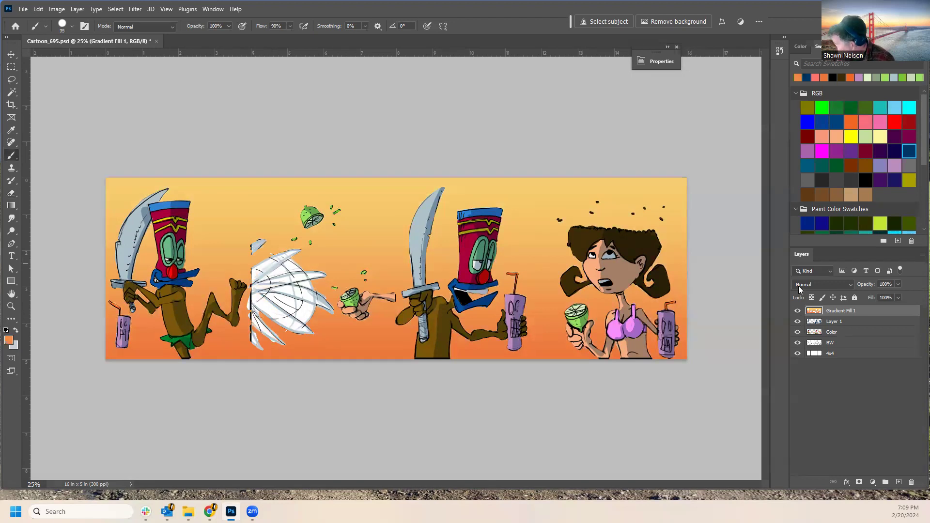
{"action": "left_click", "coordinate": [247, 271], "text": "alt"}
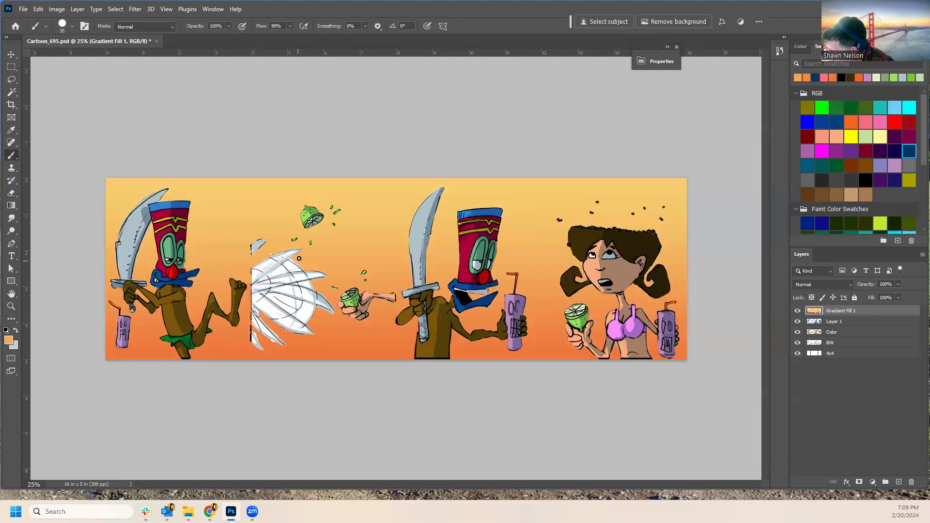
{"action": "mouse_move", "coordinate": [264, 280]}
{"action": "left_mouse_down"}
{"action": "mouse_move", "coordinate": [295, 259]}
{"action": "mouse_move", "coordinate": [281, 267]}
{"action": "mouse_move", "coordinate": [293, 267]}
{"action": "mouse_move", "coordinate": [300, 300]}
{"action": "mouse_move", "coordinate": [297, 287]}
{"action": "mouse_move", "coordinate": [313, 287]}
{"action": "mouse_move", "coordinate": [306, 312]}
{"action": "mouse_move", "coordinate": [294, 308]}
{"action": "mouse_move", "coordinate": [310, 323]}
{"action": "mouse_move", "coordinate": [284, 302]}
{"action": "mouse_move", "coordinate": [324, 323]}
{"action": "mouse_move", "coordinate": [283, 300]}
{"action": "mouse_move", "coordinate": [307, 321]}
{"action": "mouse_move", "coordinate": [286, 297]}
{"action": "mouse_move", "coordinate": [318, 312]}
{"action": "left_mouse_up"}
{"action": "left_click", "coordinate": [322, 315], "text": "alt"}
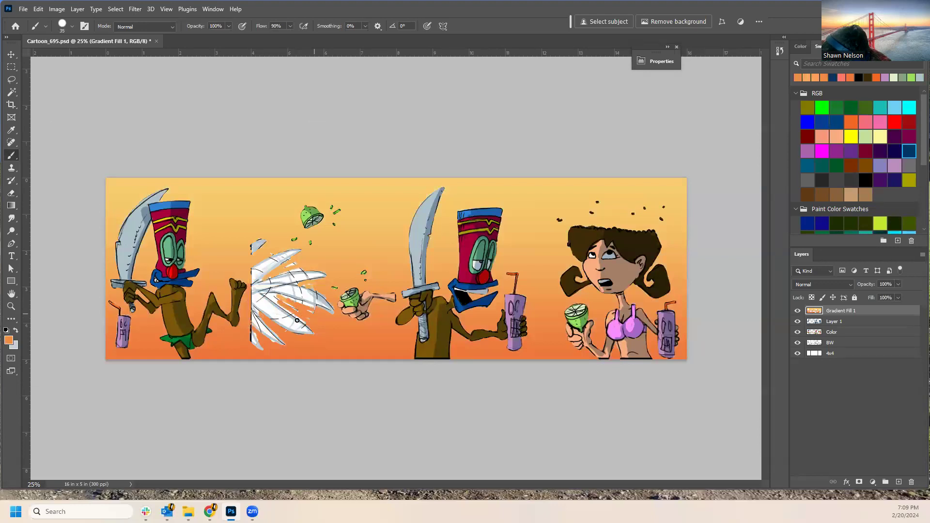
{"action": "left_click", "coordinate": [304, 26]}
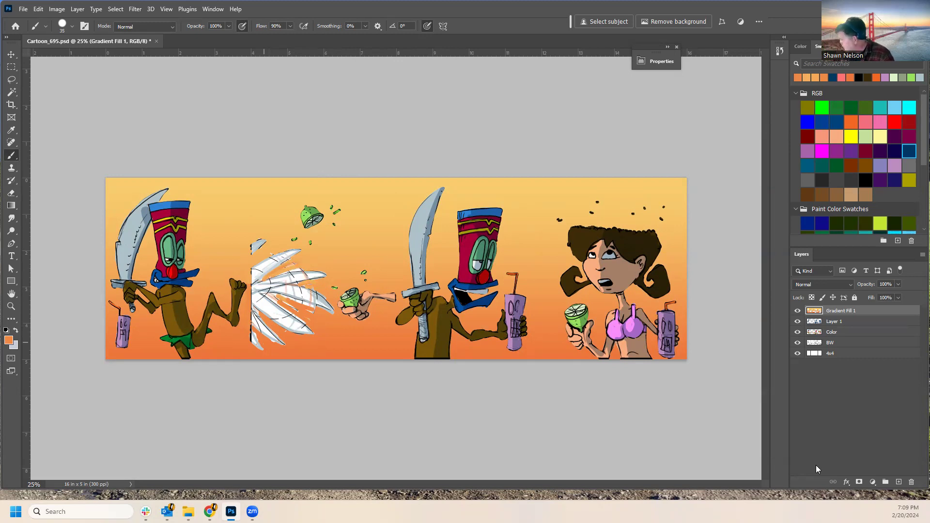
Add a new layer above the gradient and paint curved white motion lines across the blades with white sampled from them.
{"action": "left_click", "coordinate": [898, 482]}
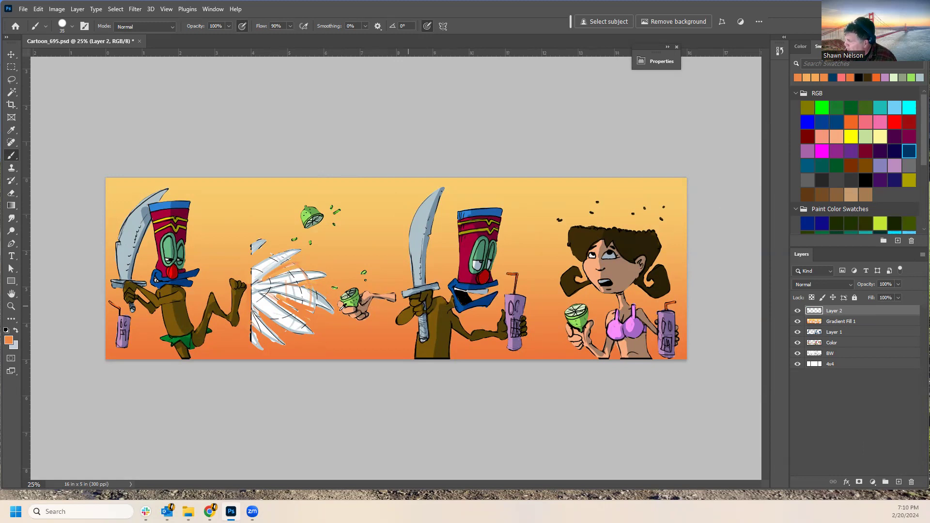
{"action": "left_click", "coordinate": [312, 293], "text": "alt"}
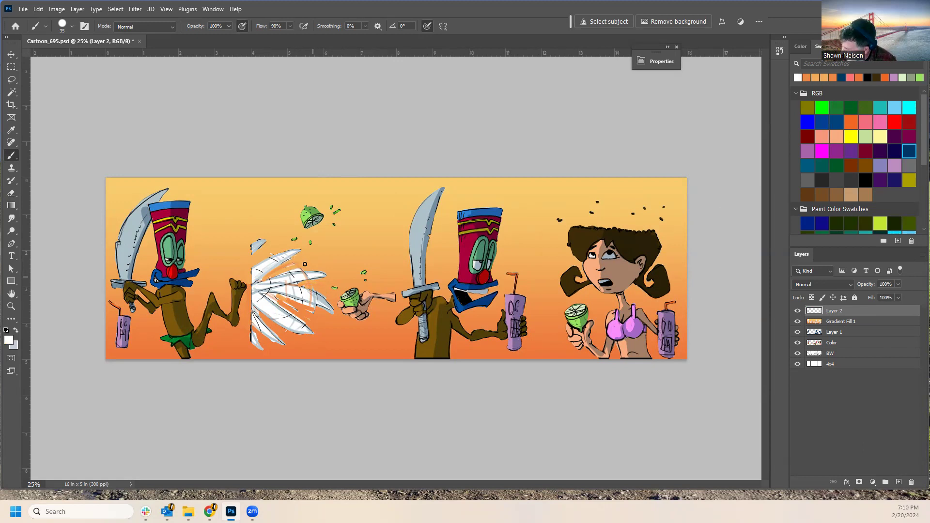
{"action": "left_click_drag", "start_coordinate": [319, 279], "coordinate": [306, 316]}
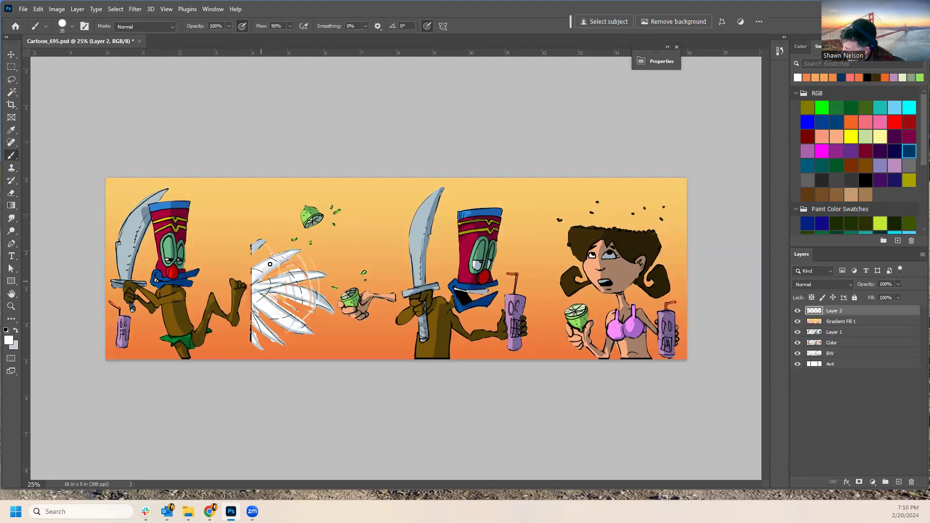
{"action": "left_click_drag", "start_coordinate": [304, 254], "coordinate": [293, 348]}
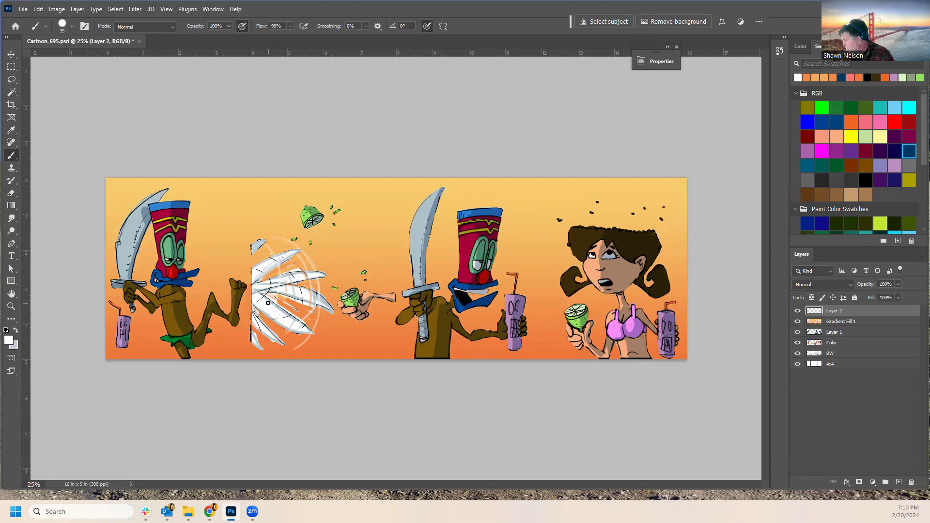
{"action": "left_click", "coordinate": [797, 310]}
{"action": "left_click", "coordinate": [797, 311]}
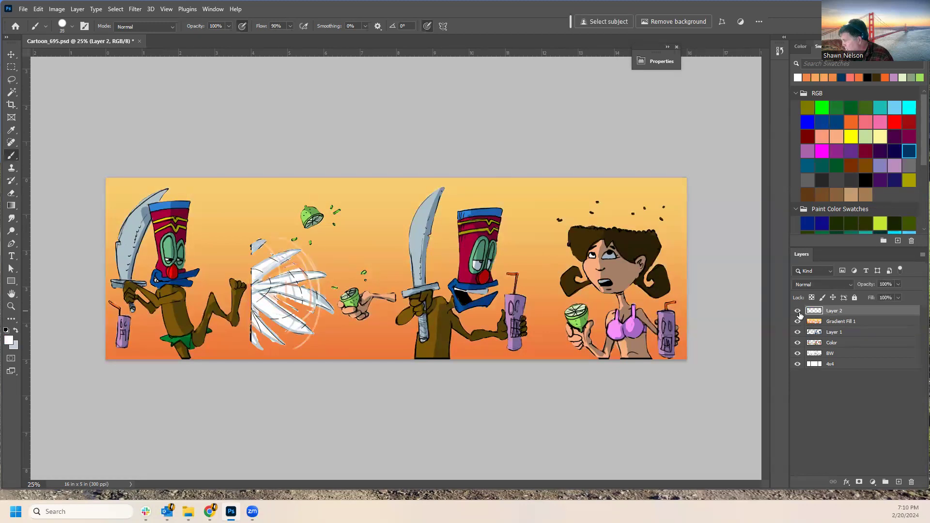
Set the Gradient Fill 1 layer's blending mode to Multiply and move Layer 1 to the top of the layer stack.
{"action": "left_click", "coordinate": [866, 324]}
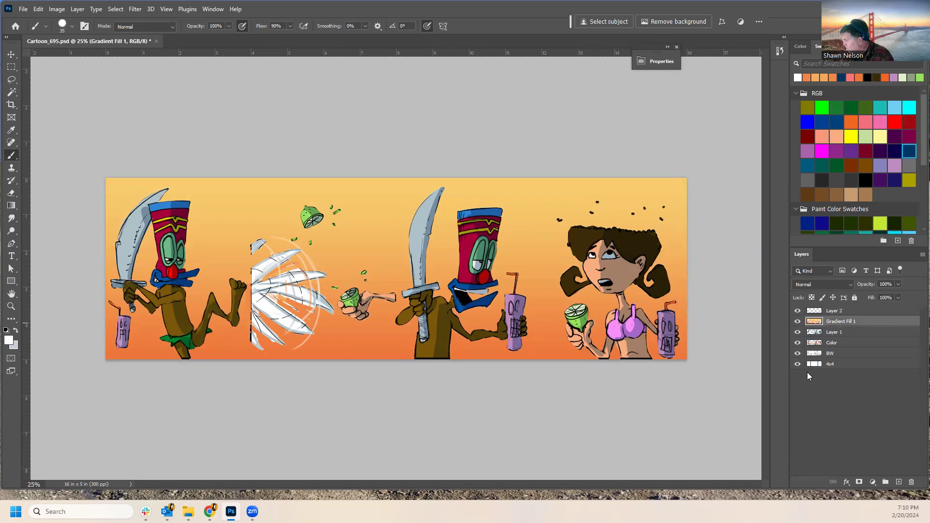
{"action": "left_click", "coordinate": [810, 284]}
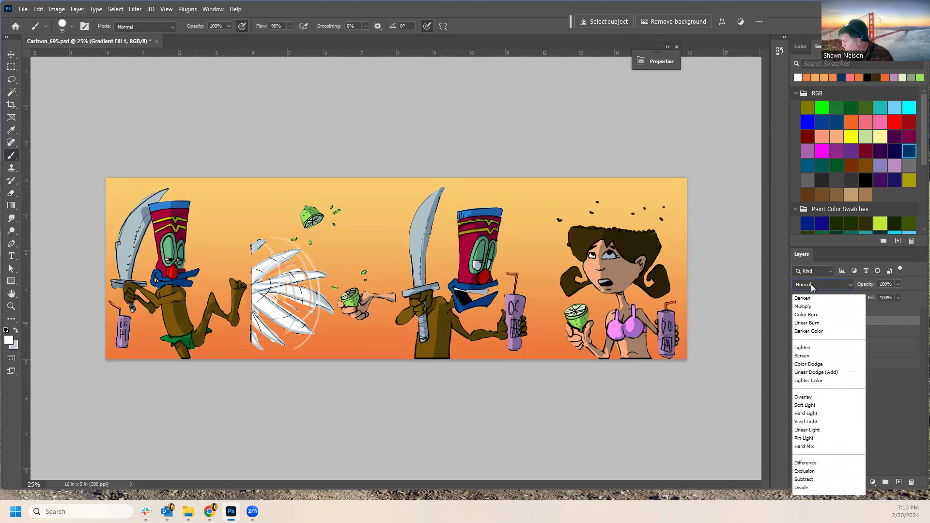
{"action": "left_click", "coordinate": [808, 267]}
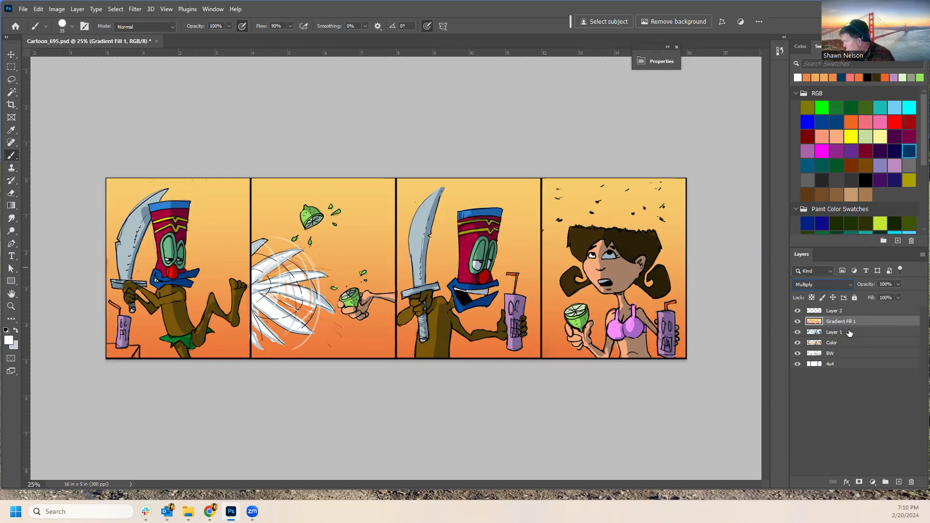
{"action": "left_click_drag", "start_coordinate": [850, 323], "coordinate": [851, 307]}
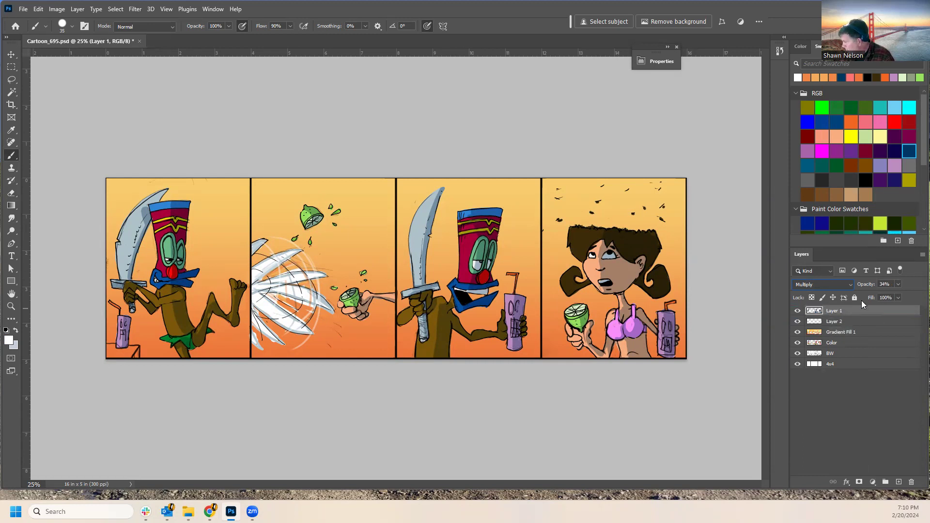
{"action": "left_click", "coordinate": [116, 9]}
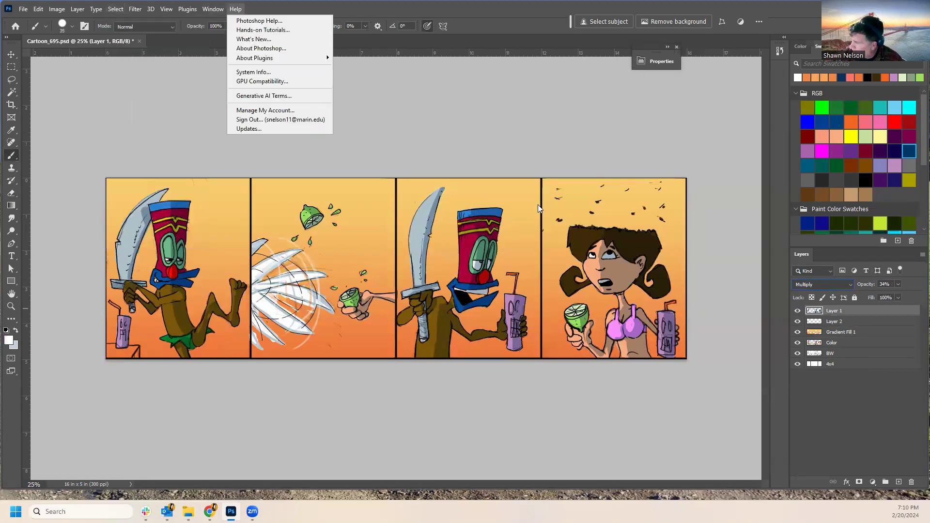
{"action": "key", "text": "Escape"}
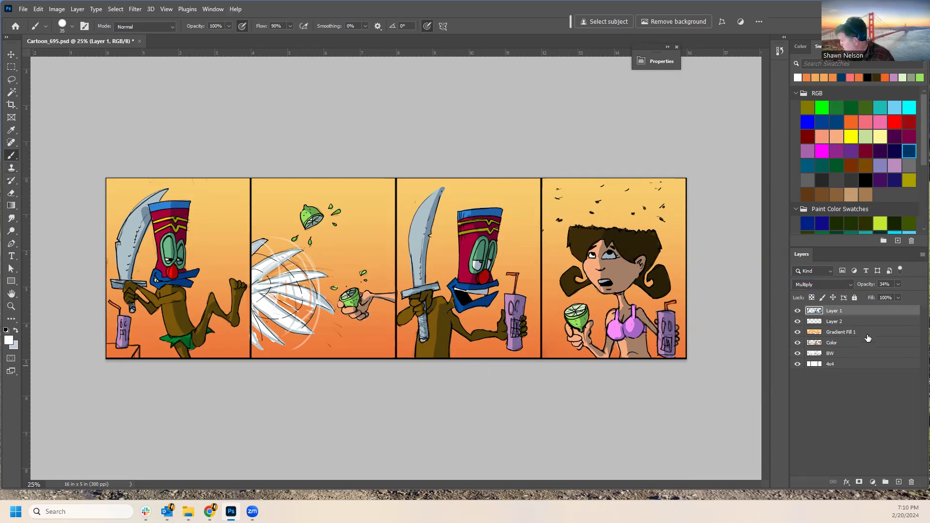
{"action": "left_click", "coordinate": [797, 311]}
{"action": "left_click", "coordinate": [797, 311]}
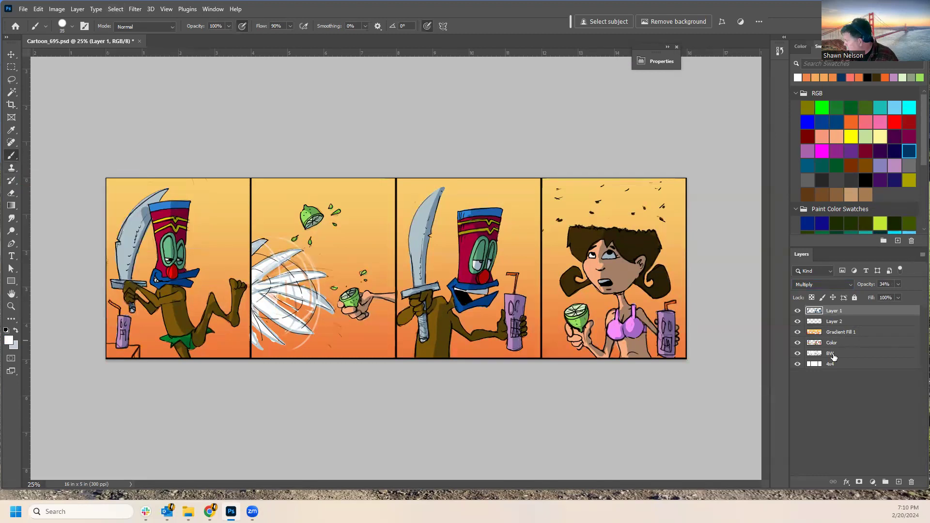
{"action": "left_click", "coordinate": [837, 424]}
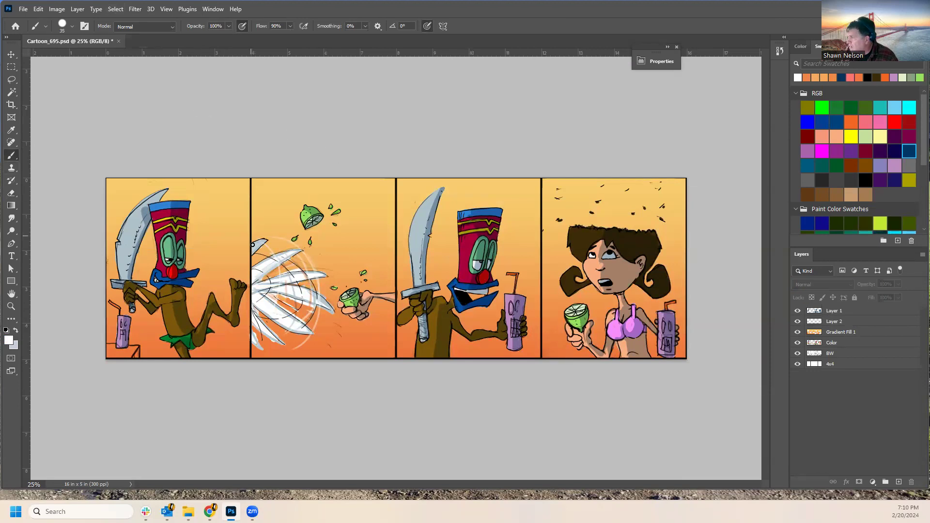
{"action": "left_click", "coordinate": [119, 10]}
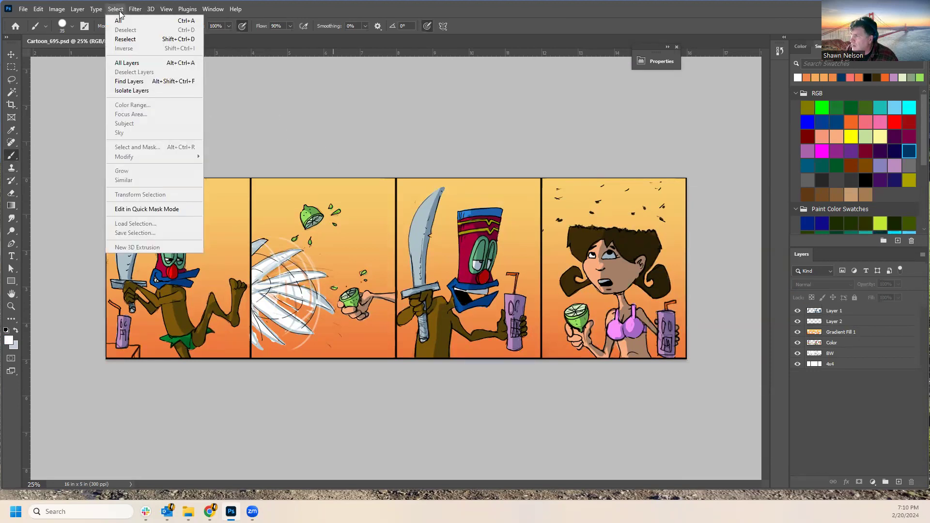
{"action": "left_click", "coordinate": [13, 172]}
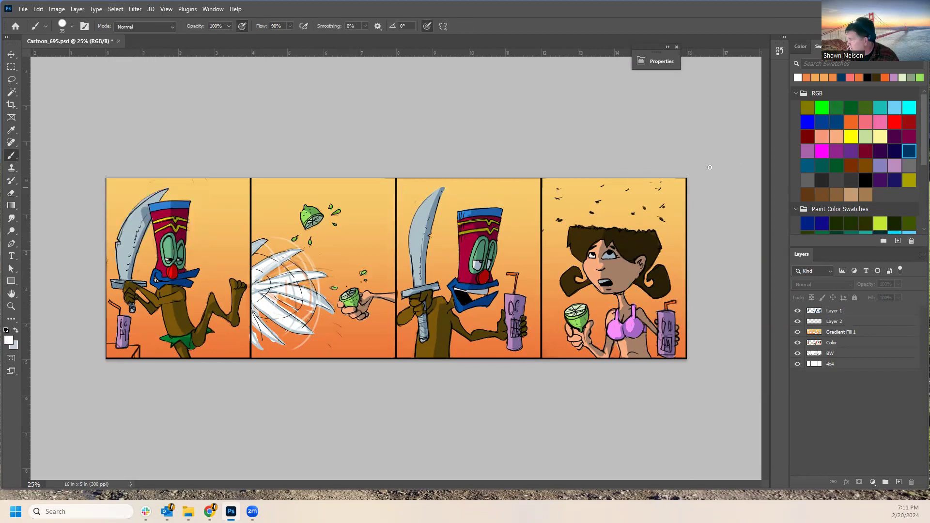
Set the foreground colour to the dark blue swatch.
{"action": "left_click", "coordinate": [909, 166]}
{"action": "left_click", "coordinate": [909, 151]}
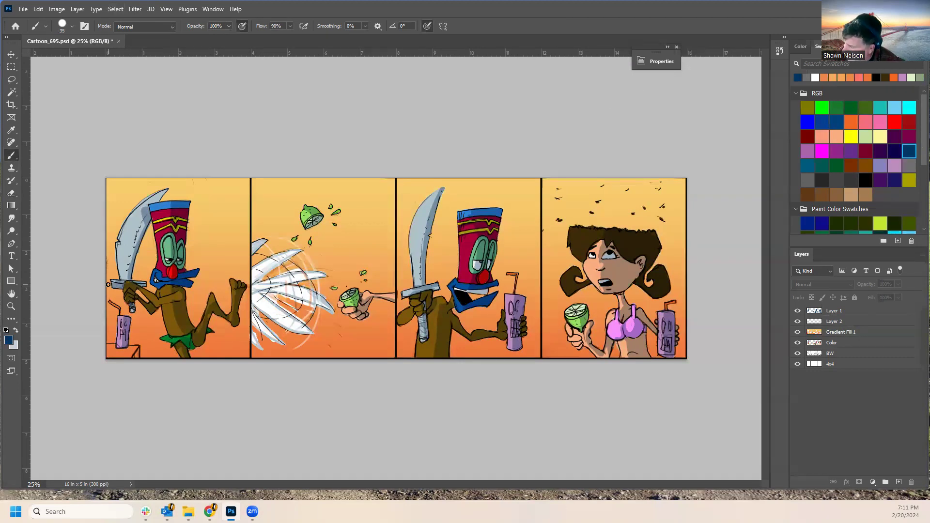
{"action": "key", "text": "ctrl+shift+alt+n"}
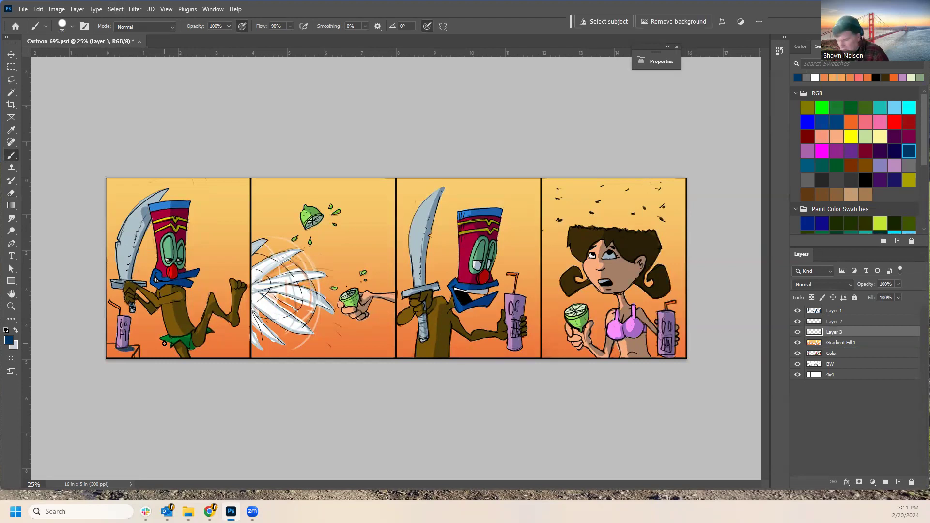
{"action": "key", "text": "Delete"}
{"action": "key", "text": "alt+period"}
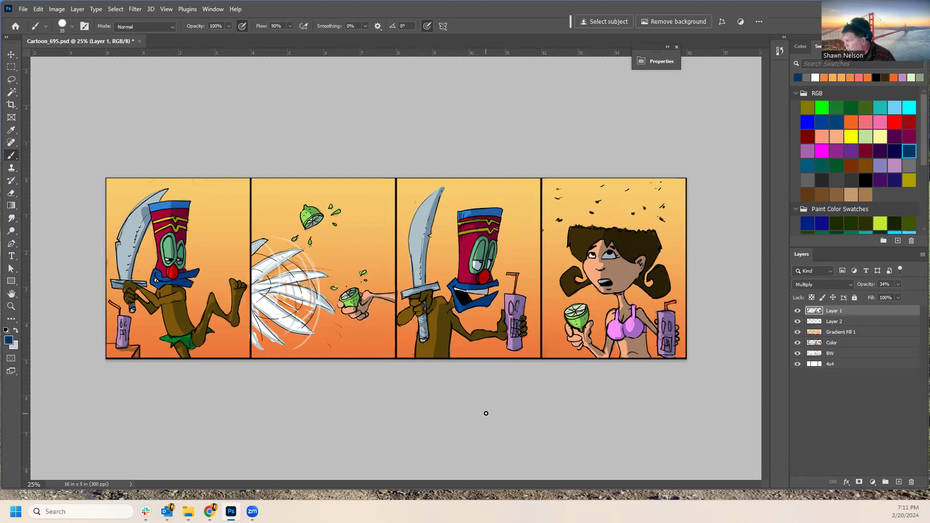
On the Gradient Fill 1 layer, lasso the upper background along a jagged skyline outline running across all four panels.
{"action": "left_click", "coordinate": [855, 334]}
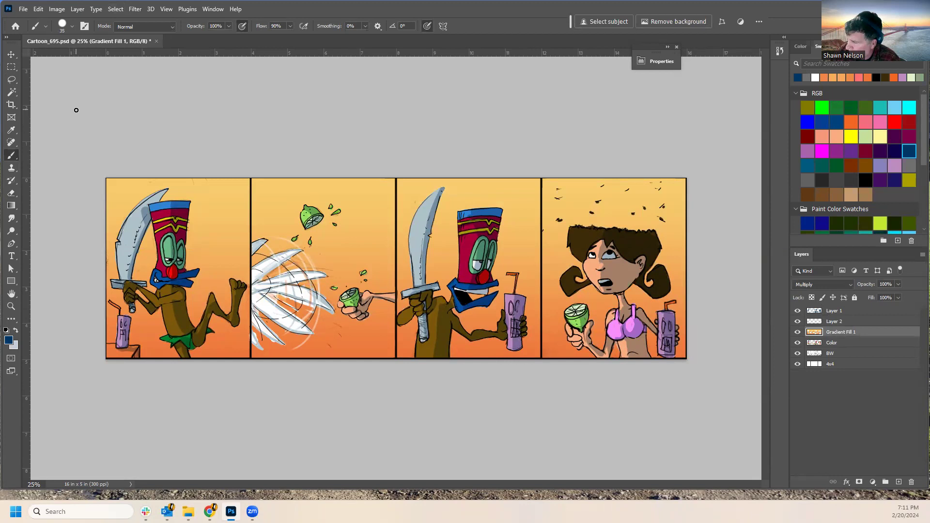
{"action": "left_click", "coordinate": [11, 79]}
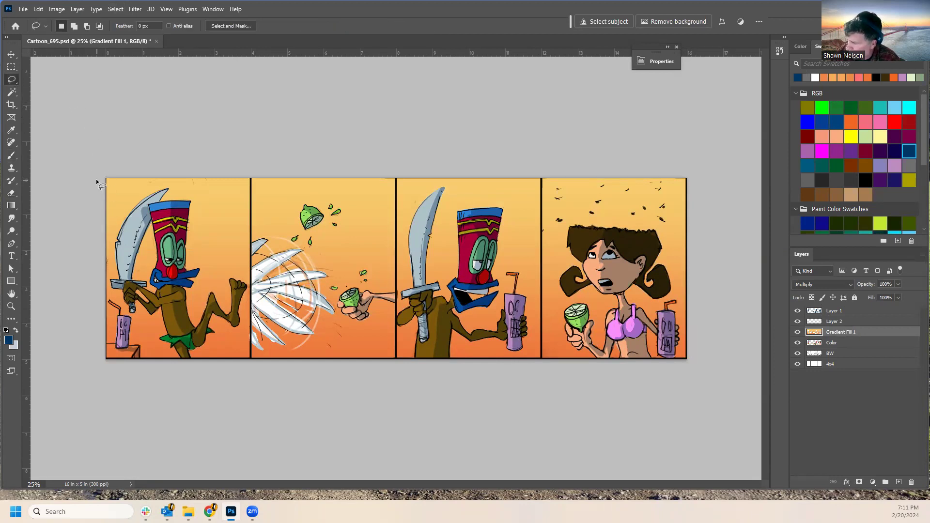
{"action": "mouse_move", "coordinate": [99, 172]}
{"action": "left_mouse_down"}
{"action": "mouse_move", "coordinate": [88, 237]}
{"action": "mouse_move", "coordinate": [101, 253]}
{"action": "mouse_move", "coordinate": [144, 268]}
{"action": "mouse_move", "coordinate": [146, 252]}
{"action": "mouse_move", "coordinate": [199, 254]}
{"action": "mouse_move", "coordinate": [196, 282]}
{"action": "mouse_move", "coordinate": [208, 288]}
{"action": "mouse_move", "coordinate": [229, 250]}
{"action": "mouse_move", "coordinate": [240, 250]}
{"action": "mouse_move", "coordinate": [241, 291]}
{"action": "mouse_move", "coordinate": [331, 279]}
{"action": "mouse_move", "coordinate": [334, 237]}
{"action": "mouse_move", "coordinate": [349, 247]}
{"action": "mouse_move", "coordinate": [349, 228]}
{"action": "mouse_move", "coordinate": [364, 226]}
{"action": "mouse_move", "coordinate": [363, 244]}
{"action": "mouse_move", "coordinate": [382, 245]}
{"action": "mouse_move", "coordinate": [391, 227]}
{"action": "mouse_move", "coordinate": [396, 235]}
{"action": "mouse_move", "coordinate": [390, 226]}
{"action": "mouse_move", "coordinate": [396, 263]}
{"action": "mouse_move", "coordinate": [465, 249]}
{"action": "mouse_move", "coordinate": [517, 252]}
{"action": "mouse_move", "coordinate": [536, 266]}
{"action": "mouse_move", "coordinate": [544, 308]}
{"action": "mouse_move", "coordinate": [561, 310]}
{"action": "mouse_move", "coordinate": [557, 277]}
{"action": "mouse_move", "coordinate": [581, 266]}
{"action": "mouse_move", "coordinate": [584, 309]}
{"action": "mouse_move", "coordinate": [594, 294]}
{"action": "mouse_move", "coordinate": [600, 309]}
{"action": "mouse_move", "coordinate": [630, 306]}
{"action": "mouse_move", "coordinate": [639, 293]}
{"action": "mouse_move", "coordinate": [658, 289]}
{"action": "left_mouse_up"}
{"action": "mouse_move", "coordinate": [661, 266]}
{"action": "left_mouse_down"}
{"action": "mouse_move", "coordinate": [678, 289]}
{"action": "mouse_move", "coordinate": [695, 288]}
{"action": "mouse_move", "coordinate": [679, 153]}
{"action": "mouse_move", "coordinate": [106, 160]}
{"action": "mouse_move", "coordinate": [93, 189]}
{"action": "mouse_move", "coordinate": [103, 254]}
{"action": "left_mouse_up"}
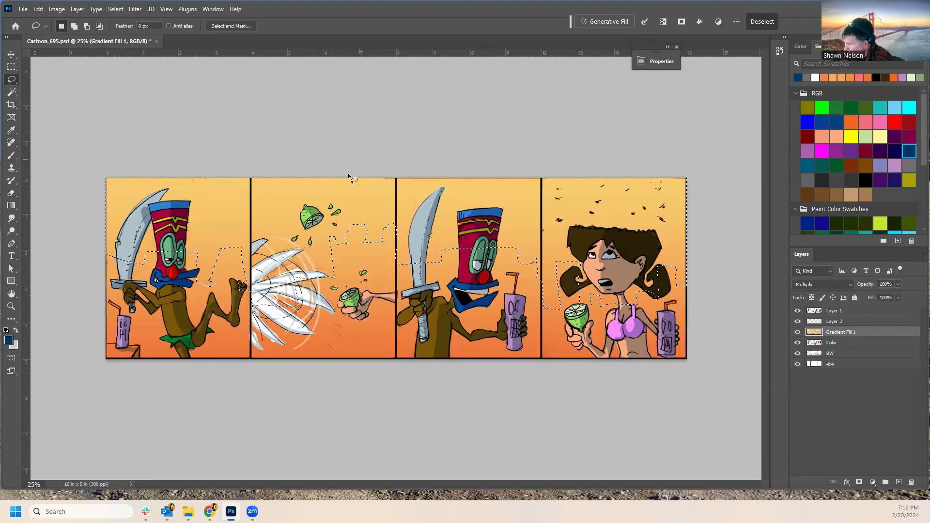
Lighten the selected sky with Hue/Saturation at Hue 0, Saturation +21 and Lightness +18, and clear the selection.
{"action": "left_click", "coordinate": [57, 9]}
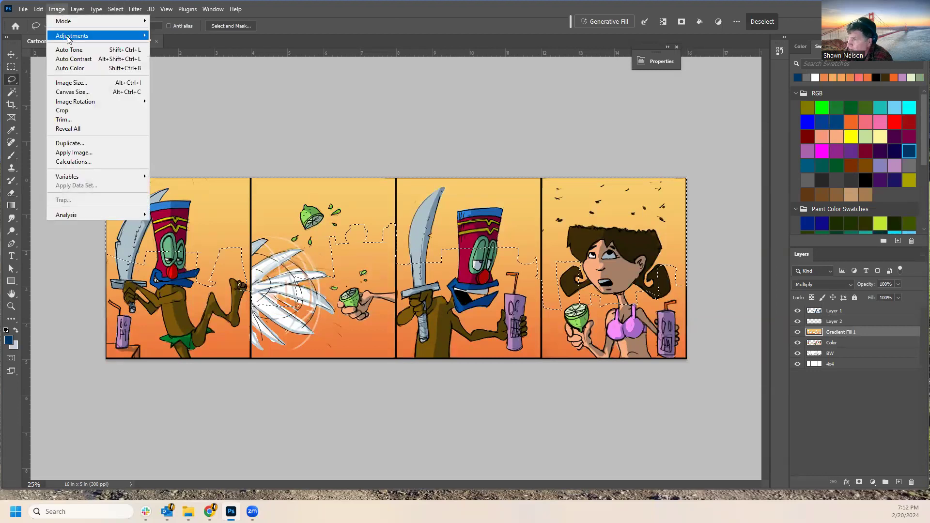
{"action": "mouse_move", "coordinate": [68, 39]}
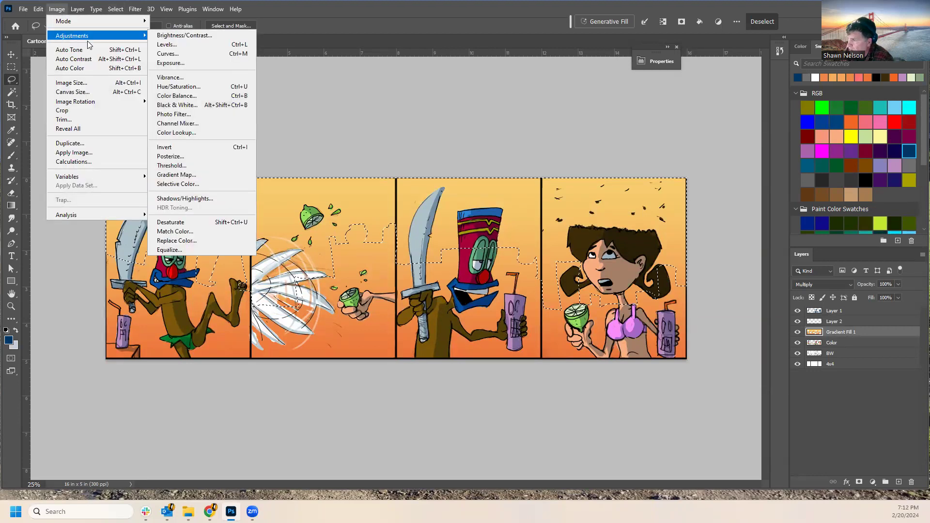
{"action": "left_click", "coordinate": [185, 87]}
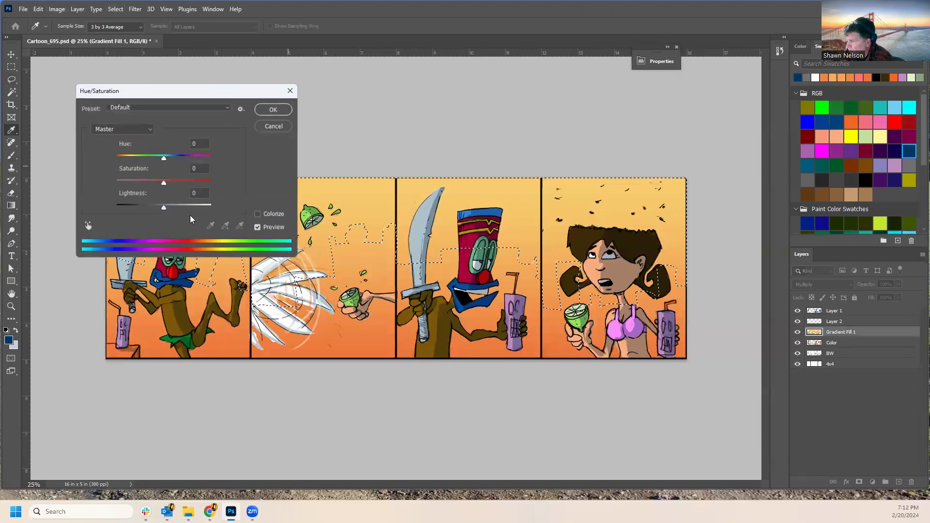
{"action": "left_click_drag", "start_coordinate": [165, 208], "coordinate": [176, 211]}
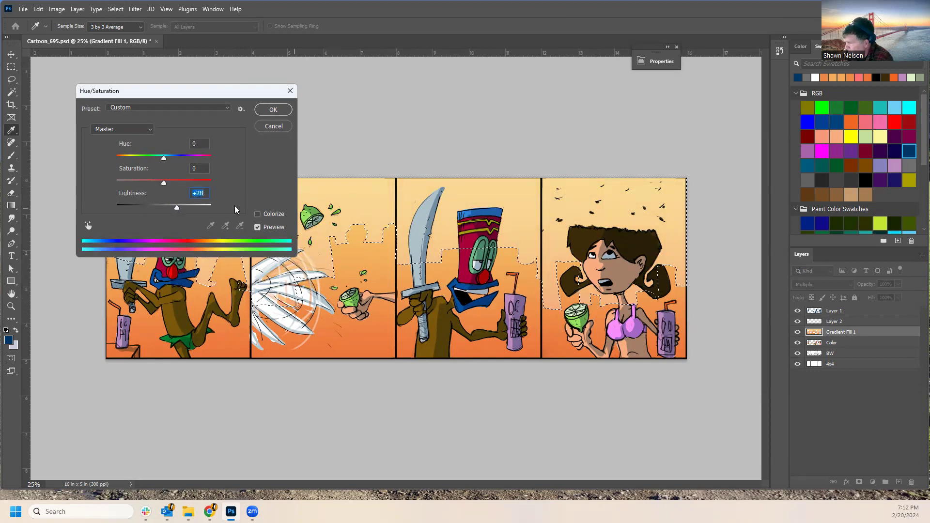
{"action": "left_click", "coordinate": [165, 183]}
{"action": "mouse_move", "coordinate": [165, 183]}
{"action": "left_mouse_down"}
{"action": "mouse_move", "coordinate": [187, 190]}
{"action": "mouse_move", "coordinate": [169, 162]}
{"action": "mouse_move", "coordinate": [155, 165]}
{"action": "mouse_move", "coordinate": [165, 169]}
{"action": "left_mouse_up"}
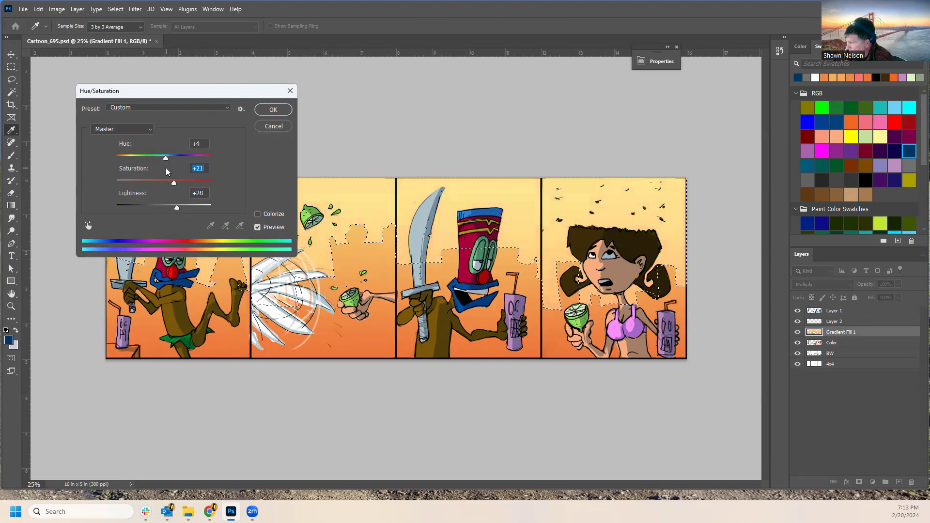
{"action": "key", "text": "shift+Tab"}
{"action": "type", "text": "0"}
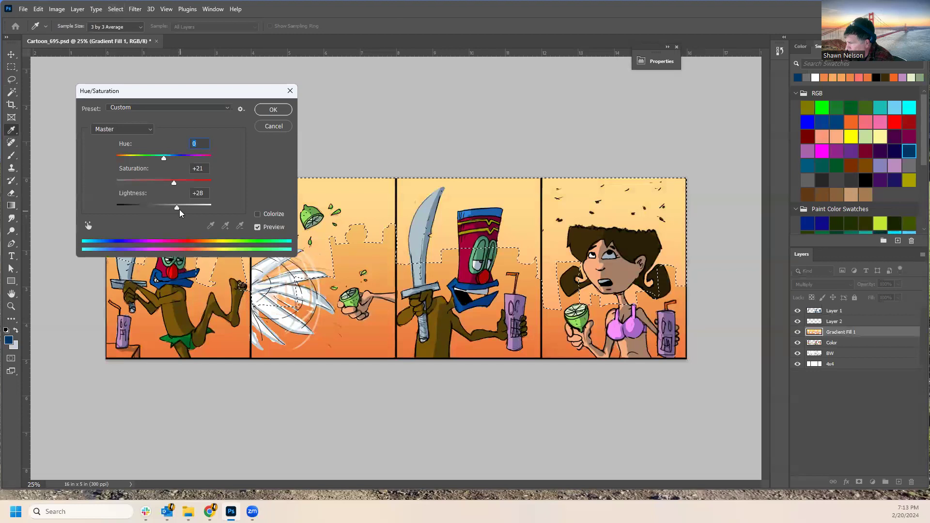
{"action": "mouse_move", "coordinate": [178, 206]}
{"action": "left_mouse_down"}
{"action": "mouse_move", "coordinate": [148, 182]}
{"action": "mouse_move", "coordinate": [172, 200]}
{"action": "left_mouse_up"}
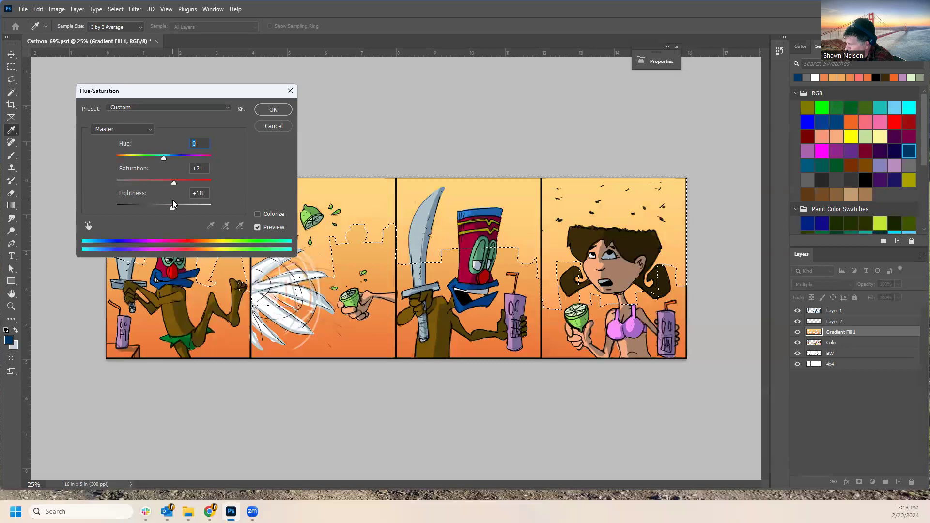
{"action": "left_click", "coordinate": [272, 110]}
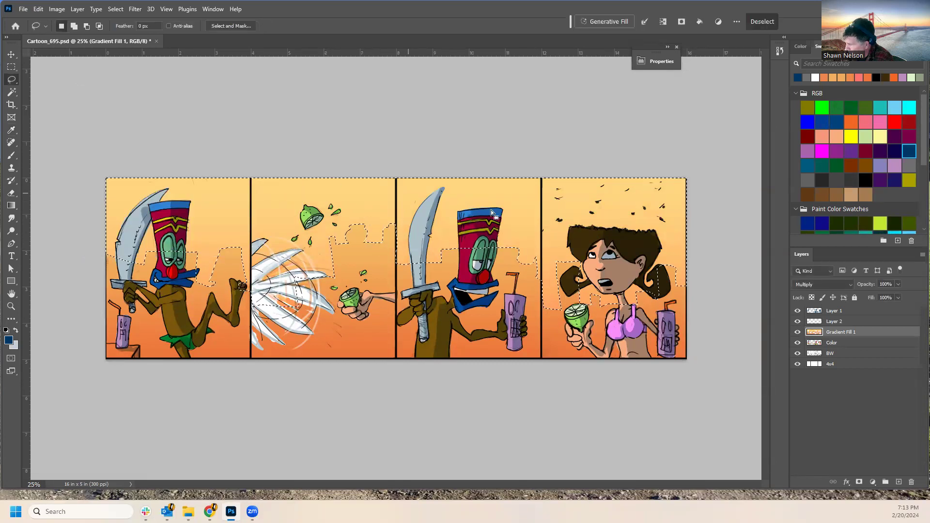
{"action": "left_click", "coordinate": [11, 54]}
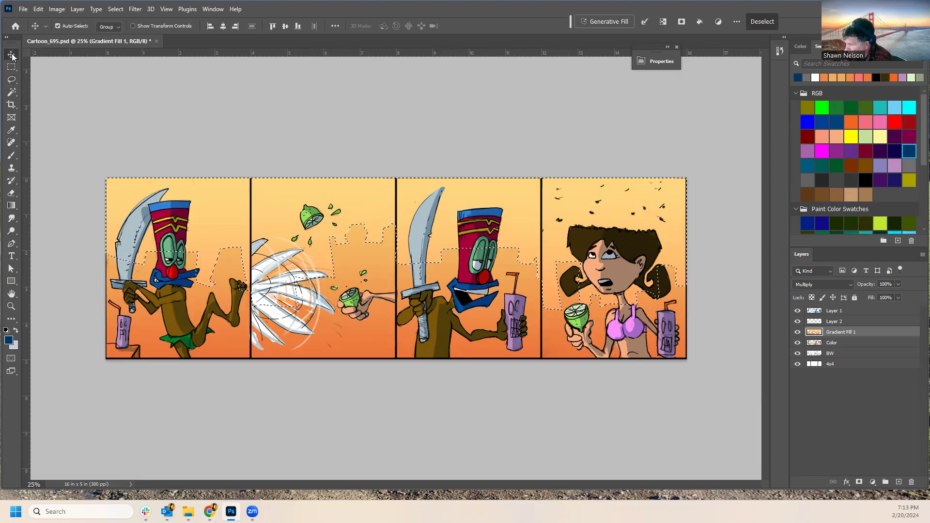
{"action": "left_click", "coordinate": [115, 8]}
{"action": "left_click", "coordinate": [120, 30]}
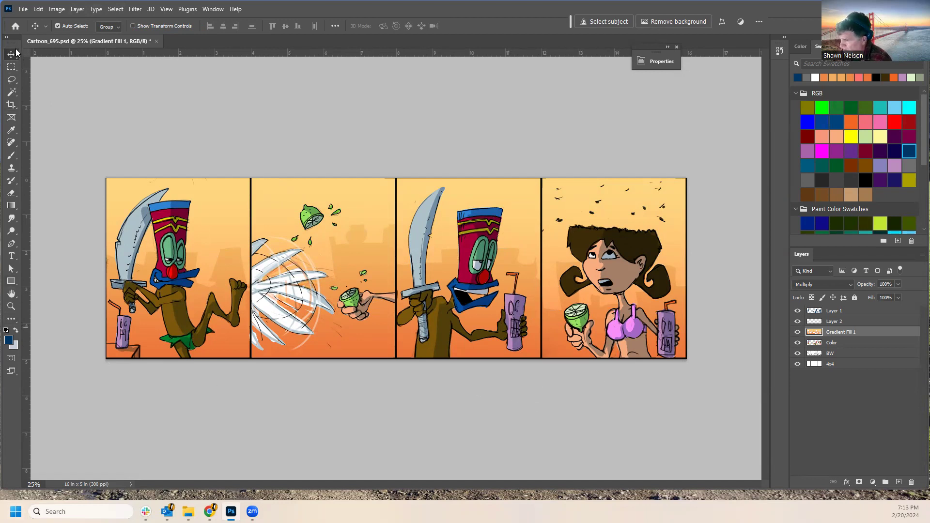
Add a text box across the upper third panel in the Komika Axis font with the text "THERE I CUT THE LEMON".
{"action": "left_click", "coordinate": [11, 256]}
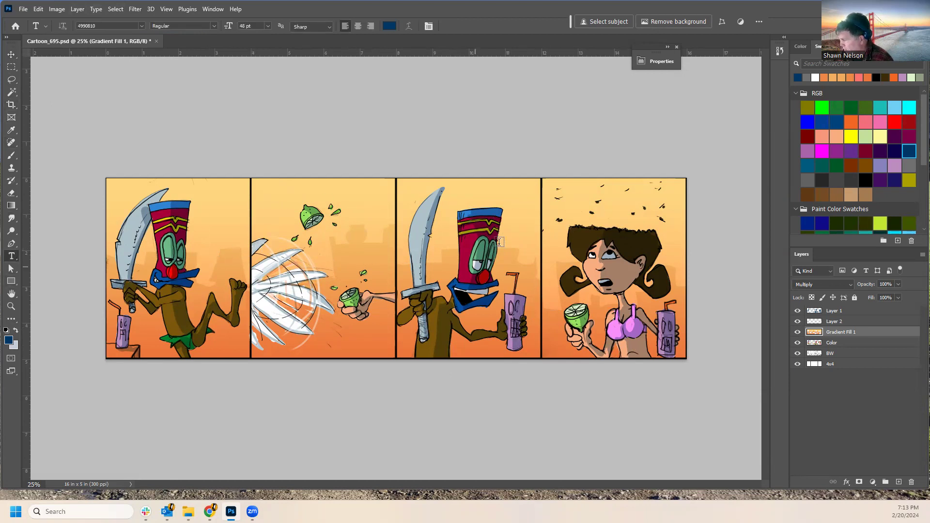
{"action": "left_click_drag", "start_coordinate": [463, 194], "coordinate": [553, 228]}
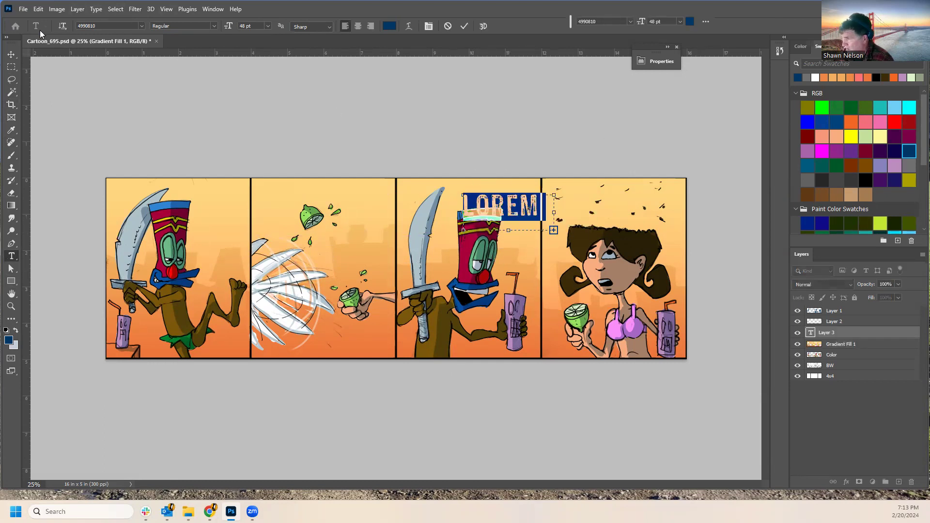
{"action": "left_click", "coordinate": [141, 25]}
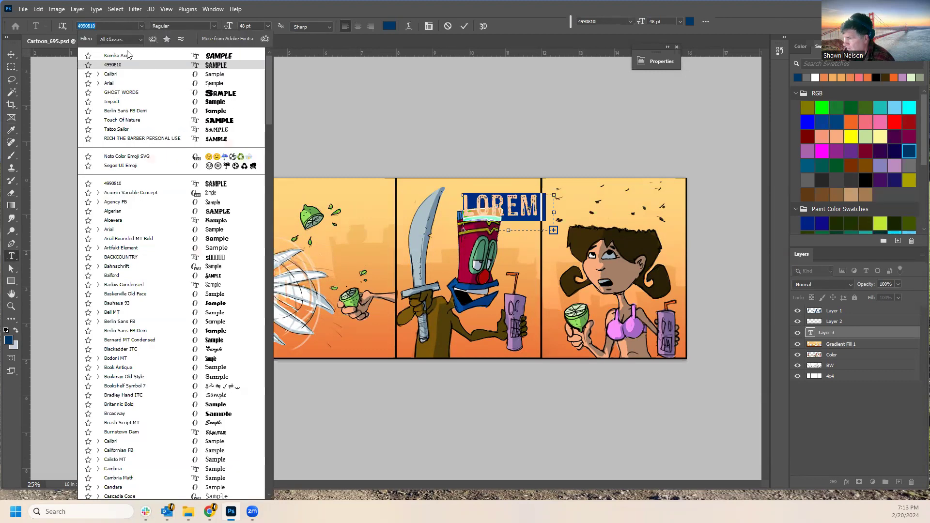
{"action": "left_click", "coordinate": [130, 56]}
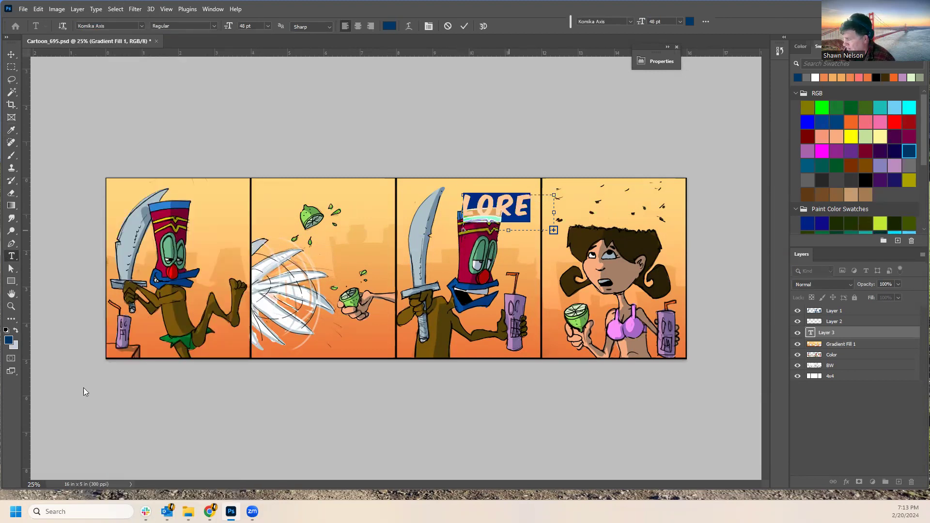
{"action": "type", "text": "THERE"}
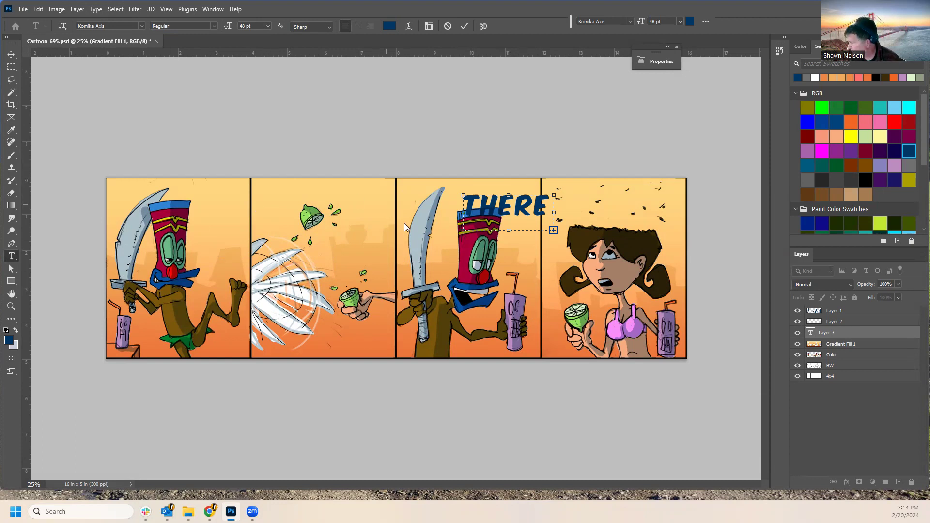
Enlarge and reposition the text box over the second panel, and set all of its text to 18 pt.
{"action": "left_click_drag", "start_coordinate": [463, 195], "coordinate": [263, 141]}
{"action": "left_click_drag", "start_coordinate": [388, 257], "coordinate": [377, 295]}
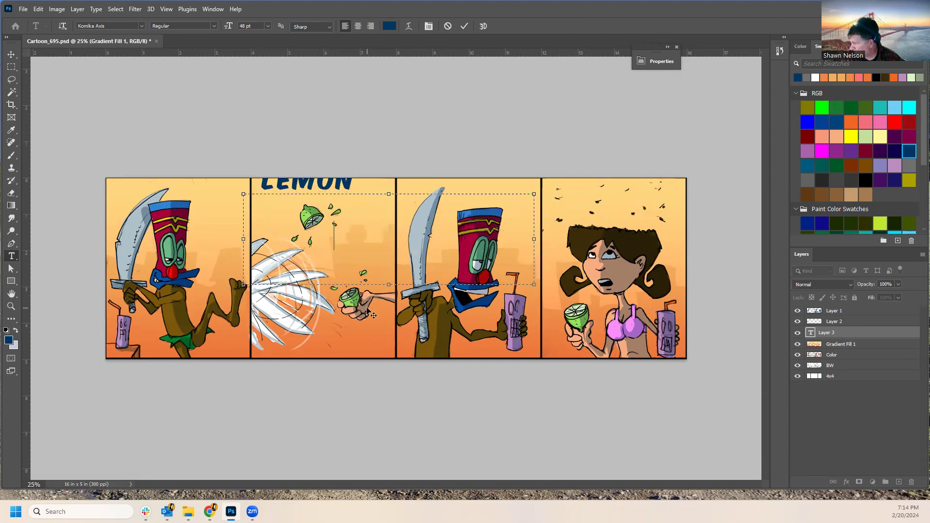
{"action": "left_click_drag", "start_coordinate": [532, 286], "coordinate": [444, 265]}
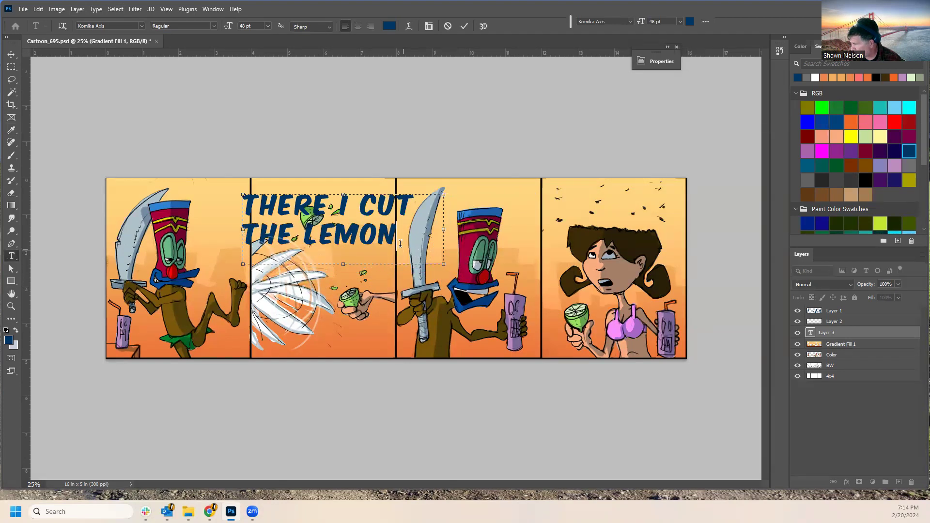
{"action": "key", "text": "ctrl+a"}
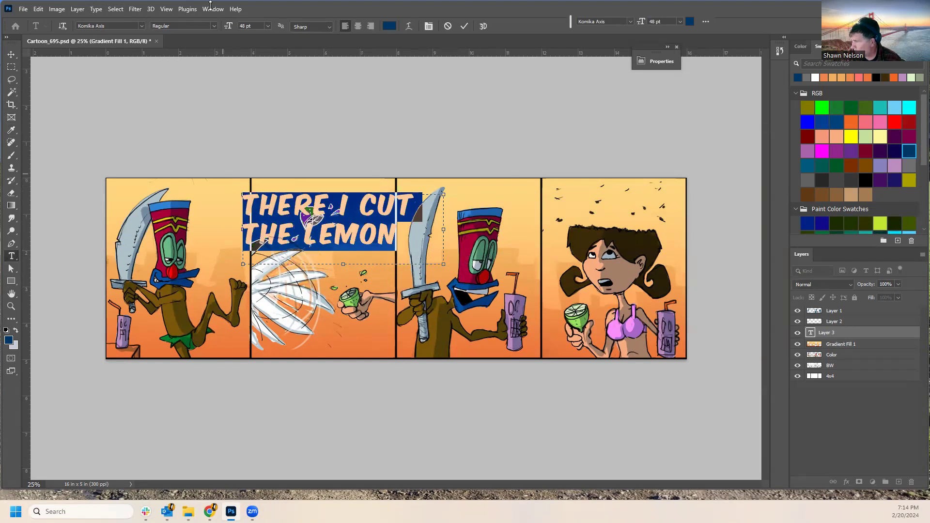
{"action": "left_click", "coordinate": [268, 27]}
{"action": "left_click", "coordinate": [257, 115]}
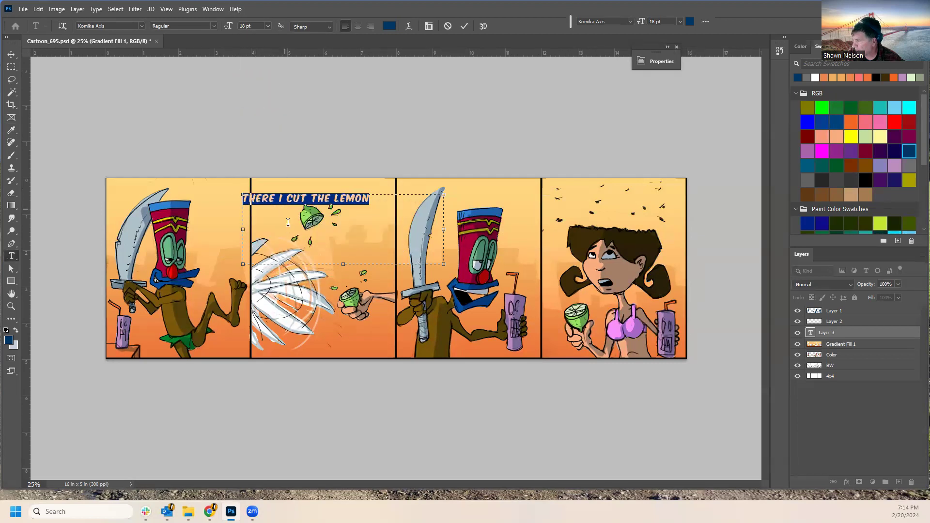
Fit the dialogue text box over the upper part of the third panel and colour its text black (000000).
{"action": "left_click_drag", "start_coordinate": [443, 265], "coordinate": [542, 238]}
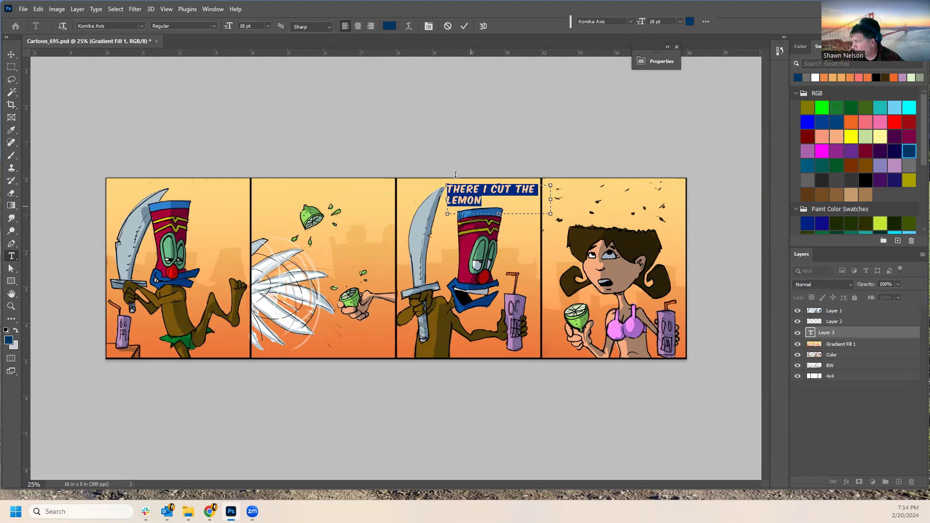
{"action": "left_click", "coordinate": [390, 26]}
{"action": "type", "text": "000000"}
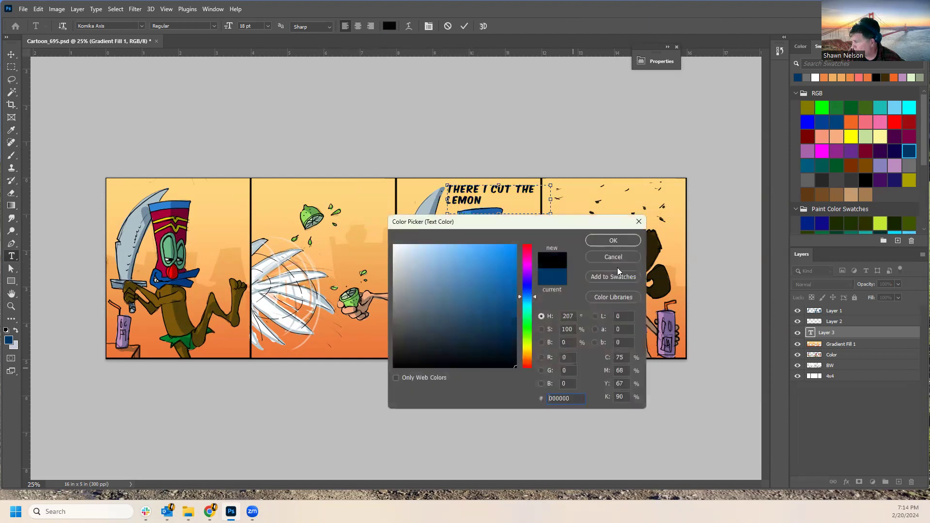
{"action": "left_click", "coordinate": [611, 241]}
Insert a comma after "THERE" in the third panel's dialogue and commit the text.
{"action": "left_click", "coordinate": [457, 188]}
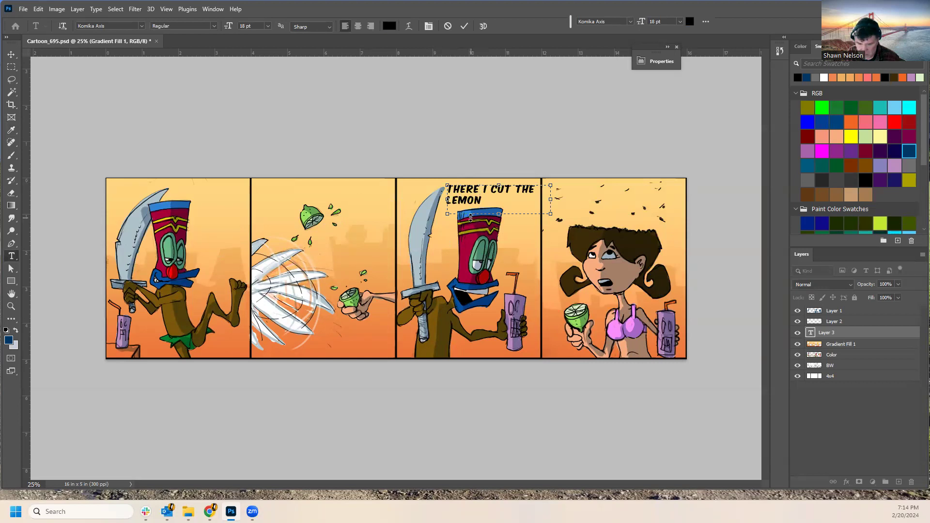
{"action": "type", "text": ","}
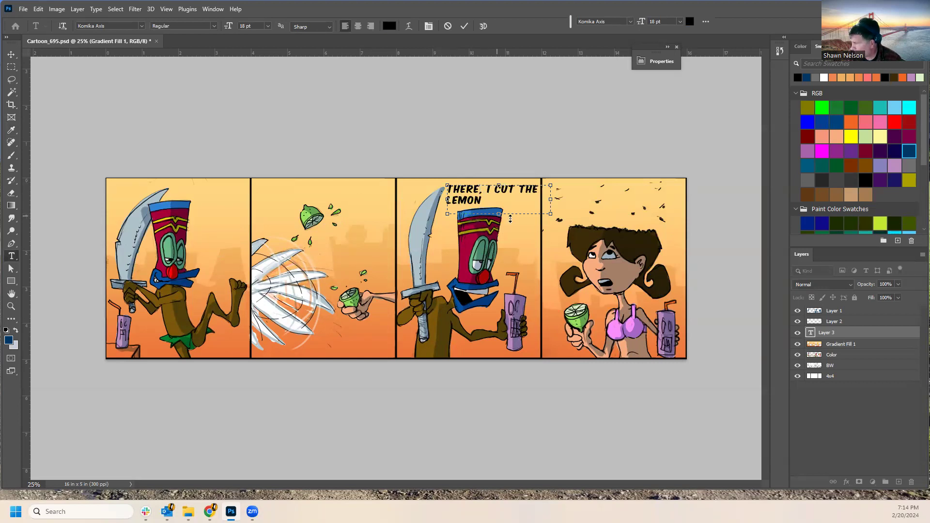
{"action": "left_click", "coordinate": [10, 52]}
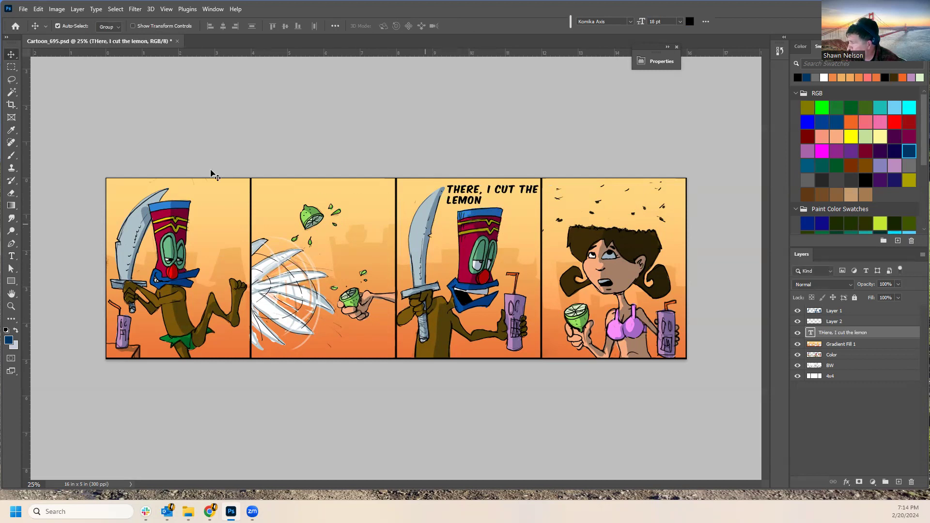
Right-align the third panel's dialogue and shift its text box inside the panel border.
{"action": "left_click", "coordinate": [12, 256]}
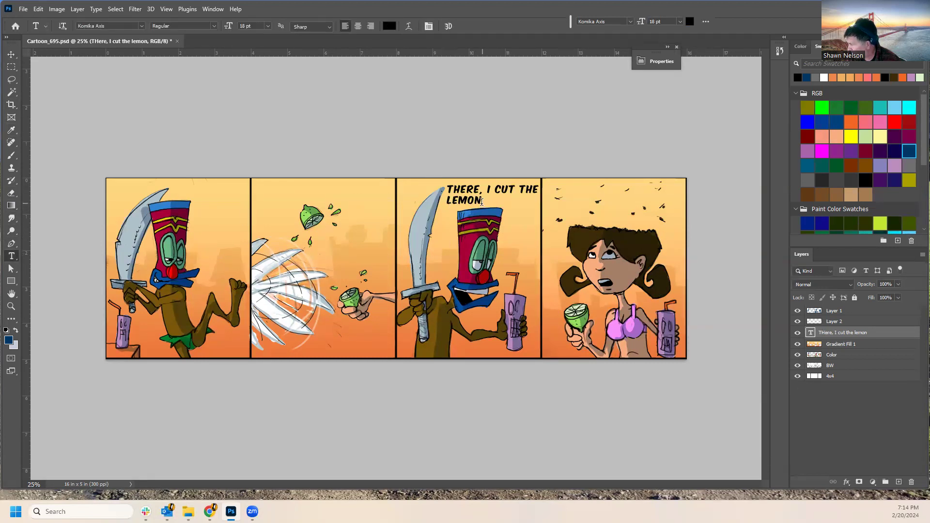
{"action": "left_click_drag", "start_coordinate": [482, 201], "coordinate": [441, 186]}
{"action": "left_click", "coordinate": [371, 26]}
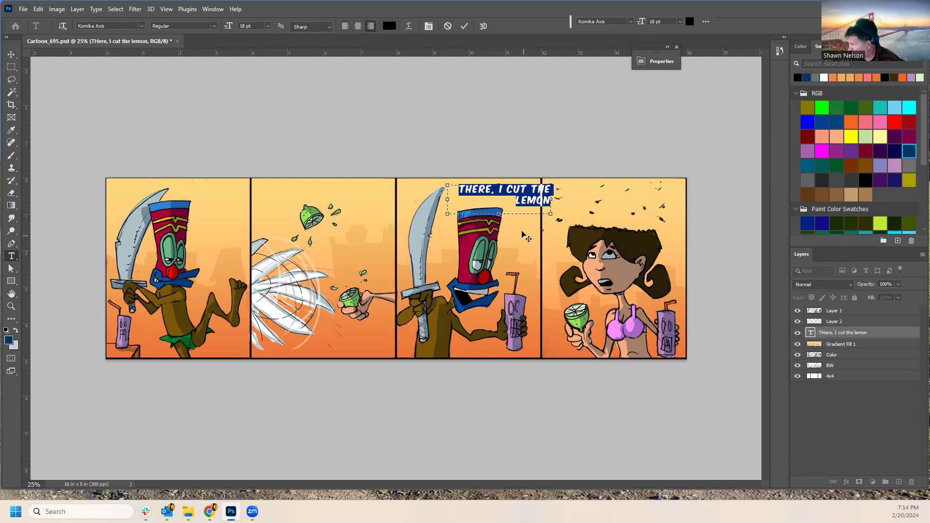
{"action": "left_click_drag", "start_coordinate": [522, 233], "coordinate": [508, 232]}
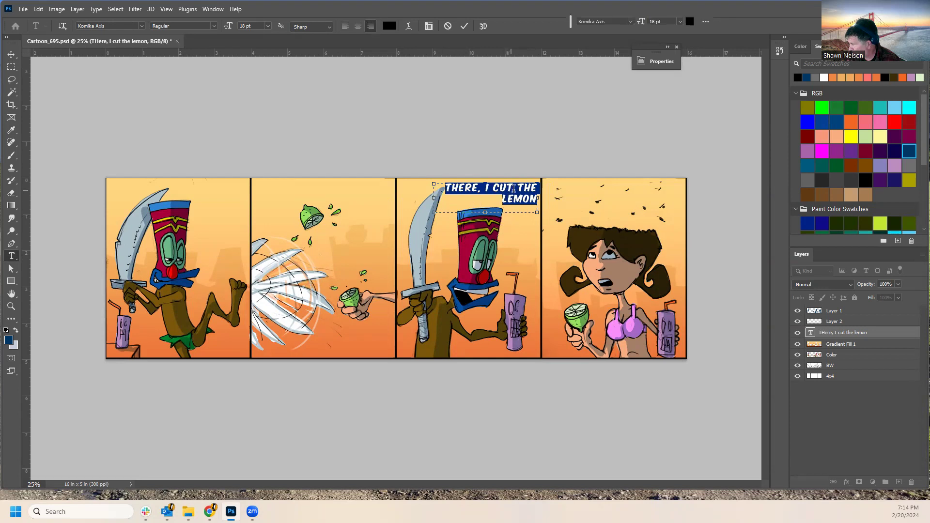
{"action": "left_click", "coordinate": [516, 189]}
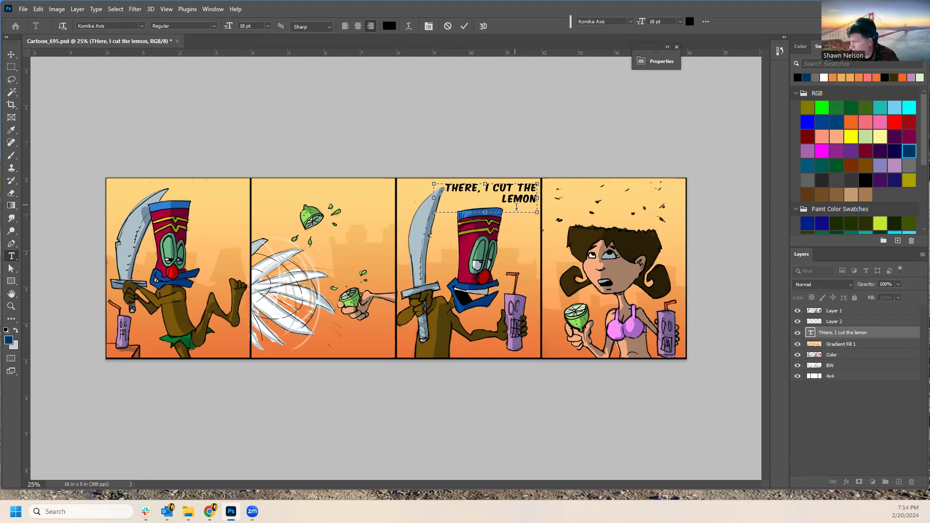
Narrow the dialogue text box so the line breaks after "CUT", nudge it away from the panel border and commit it.
{"action": "left_click_drag", "start_coordinate": [433, 198], "coordinate": [454, 199]}
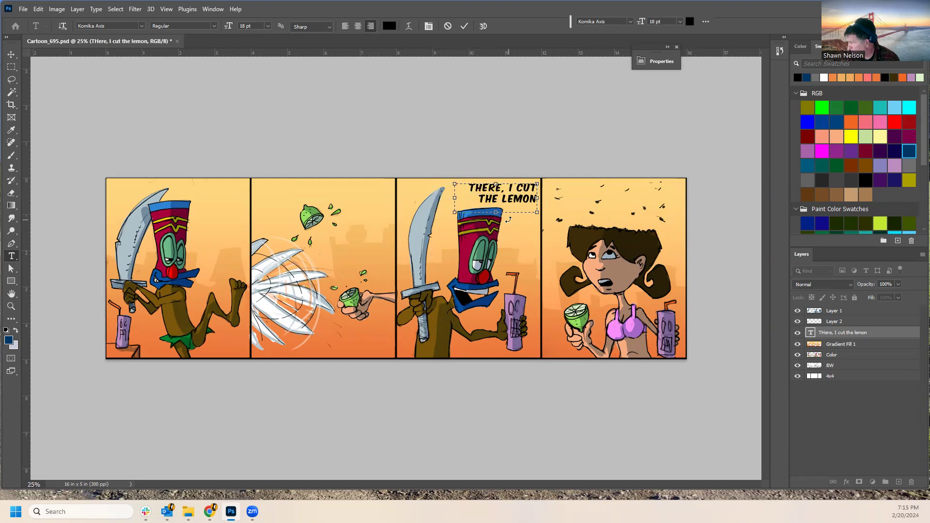
{"action": "left_click_drag", "start_coordinate": [518, 234], "coordinate": [515, 233]}
{"action": "key", "text": "ctrl+Return"}
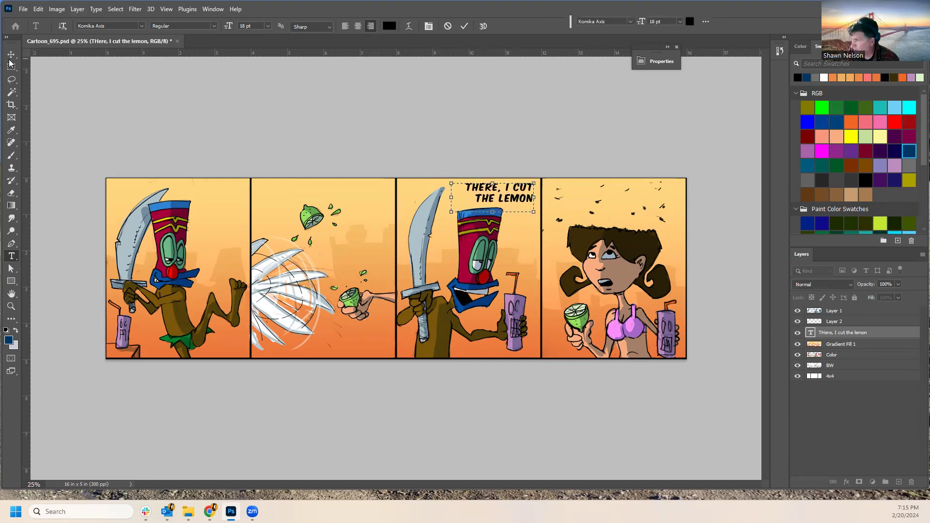
{"action": "key", "text": "v"}
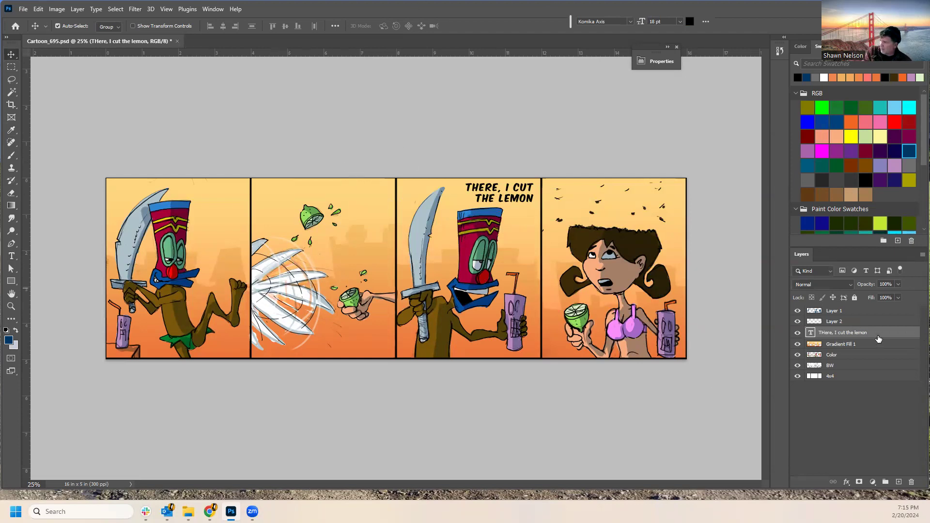
Hide the layers and show them again one by one, from 4x4 up to the shadows, motion lines and lettering, to review the strip's build-up.
{"action": "left_click_drag", "start_coordinate": [798, 313], "coordinate": [793, 383]}
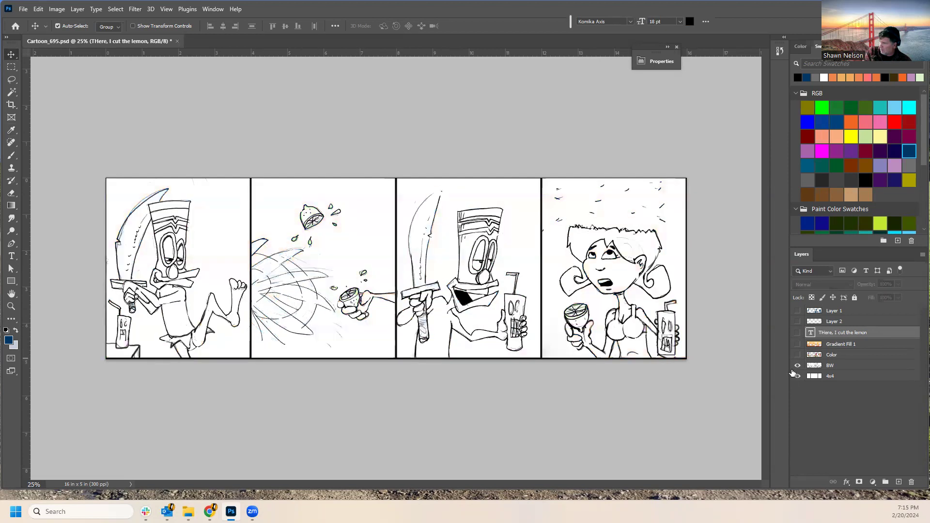
{"action": "left_click", "coordinate": [795, 367]}
{"action": "left_click", "coordinate": [796, 367]}
{"action": "left_click", "coordinate": [797, 377]}
{"action": "left_click", "coordinate": [796, 377]}
{"action": "left_click", "coordinate": [797, 377]}
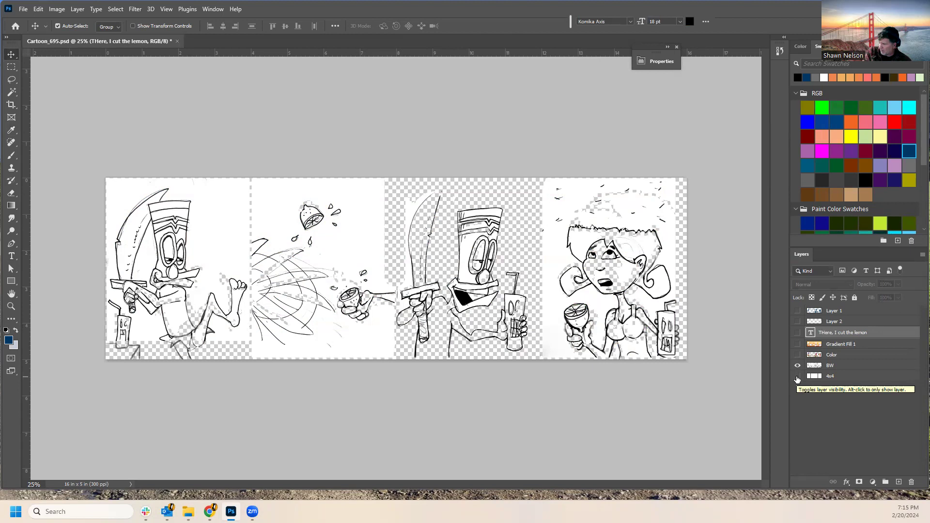
{"action": "left_click", "coordinate": [796, 377]}
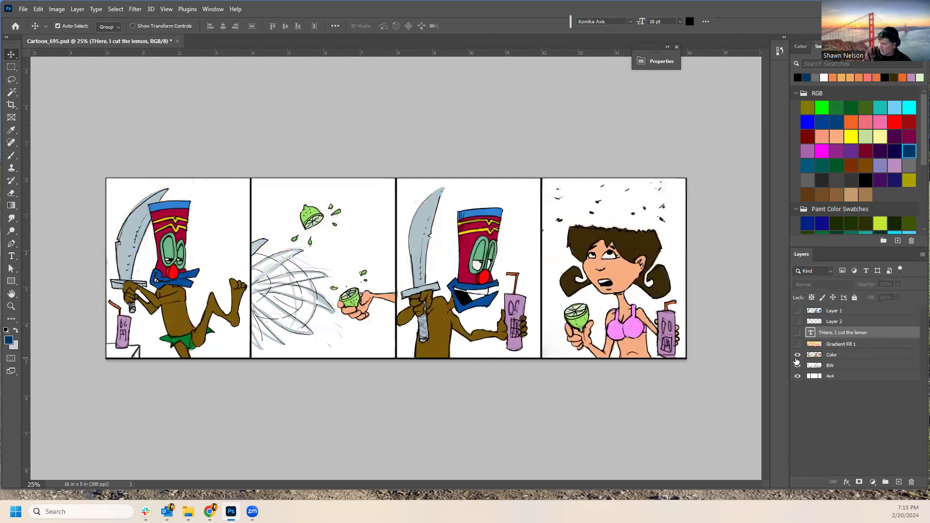
{"action": "left_click", "coordinate": [797, 343]}
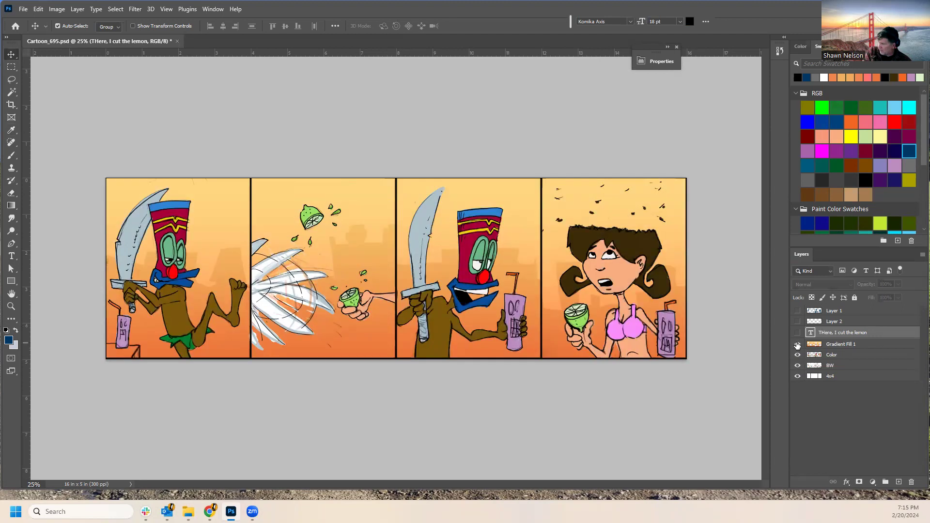
{"action": "left_click", "coordinate": [794, 315]}
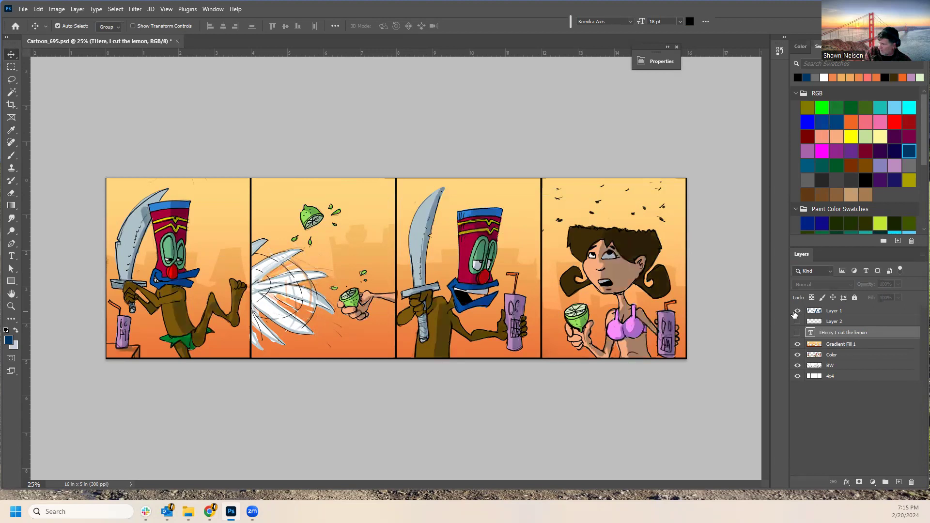
{"action": "left_click", "coordinate": [797, 322]}
{"action": "left_click", "coordinate": [797, 333]}
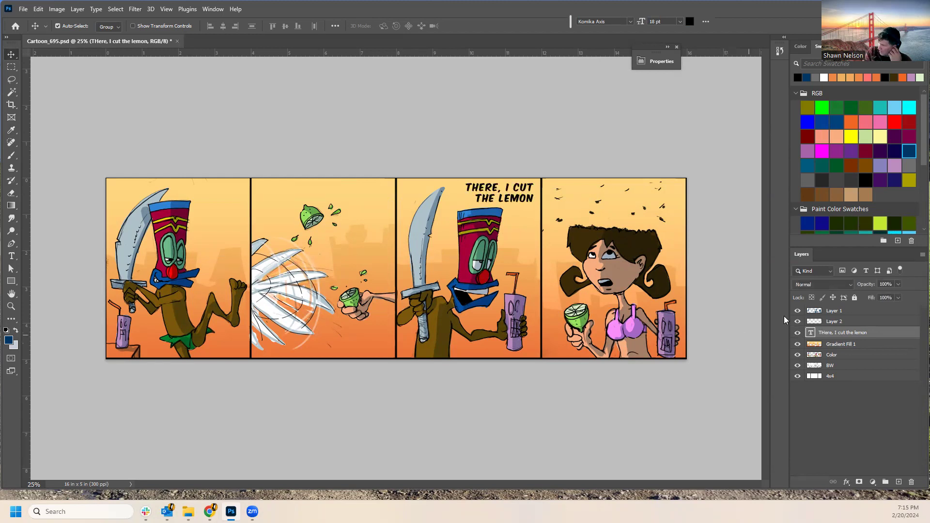
Save the layered cartoon strip to its existing file Cartoon_695.psd.
{"action": "left_click", "coordinate": [23, 9]}
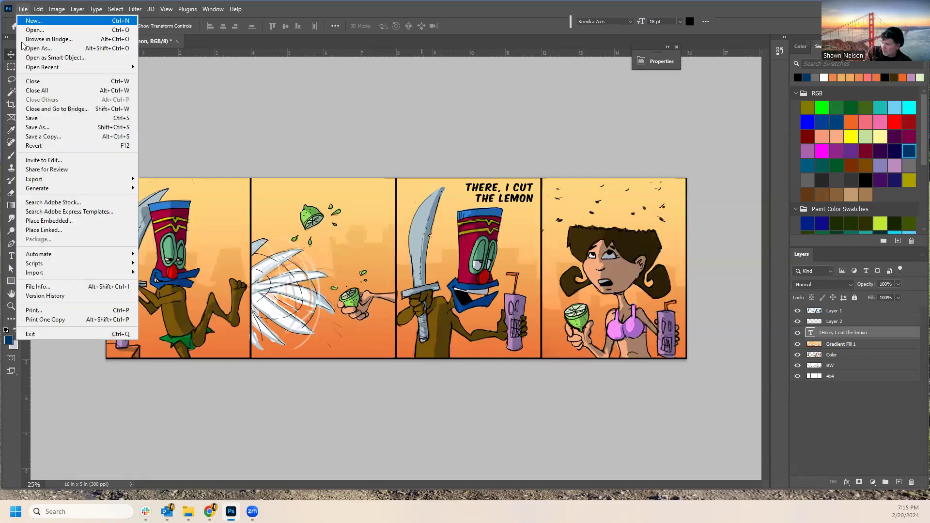
{"action": "left_click", "coordinate": [30, 120]}
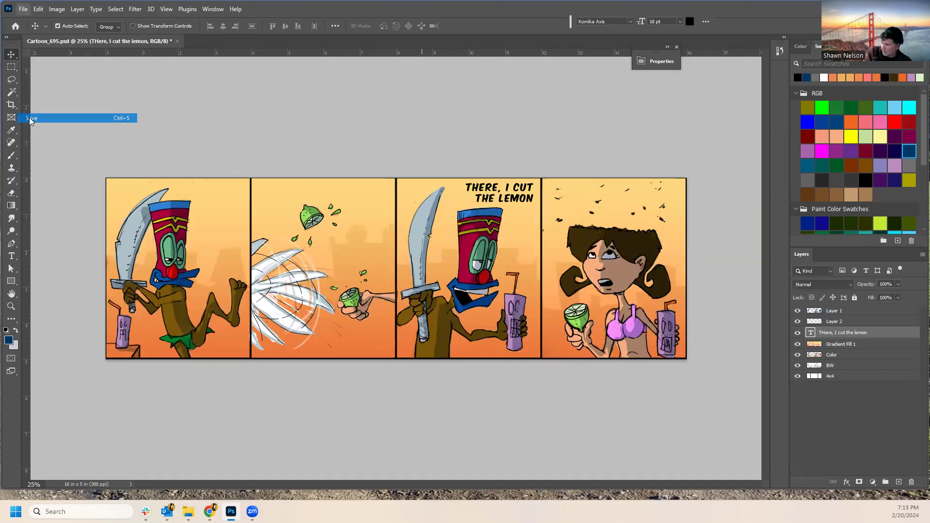
{"action": "left_click", "coordinate": [23, 10]}
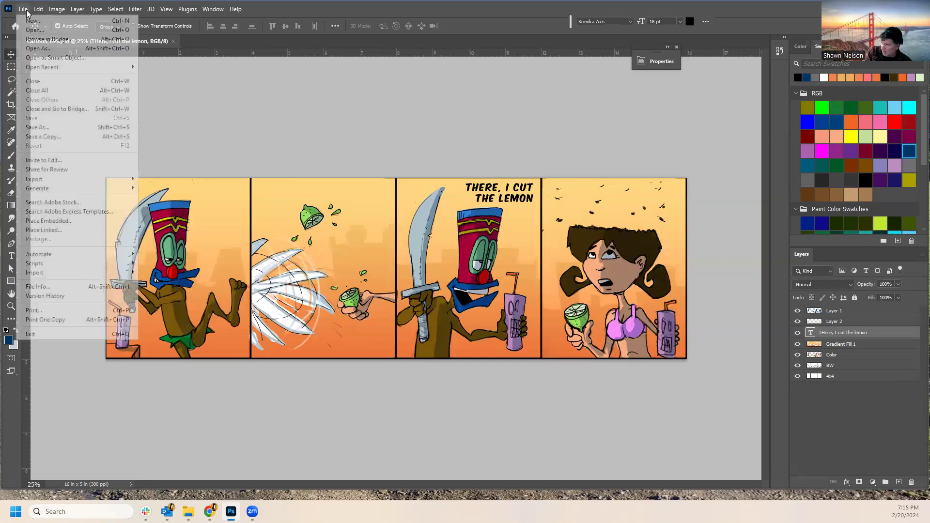
{"action": "left_click", "coordinate": [181, 5]}
Try resizing the image to a width of 600 pixels, and undo the resize.
{"action": "left_click", "coordinate": [59, 9]}
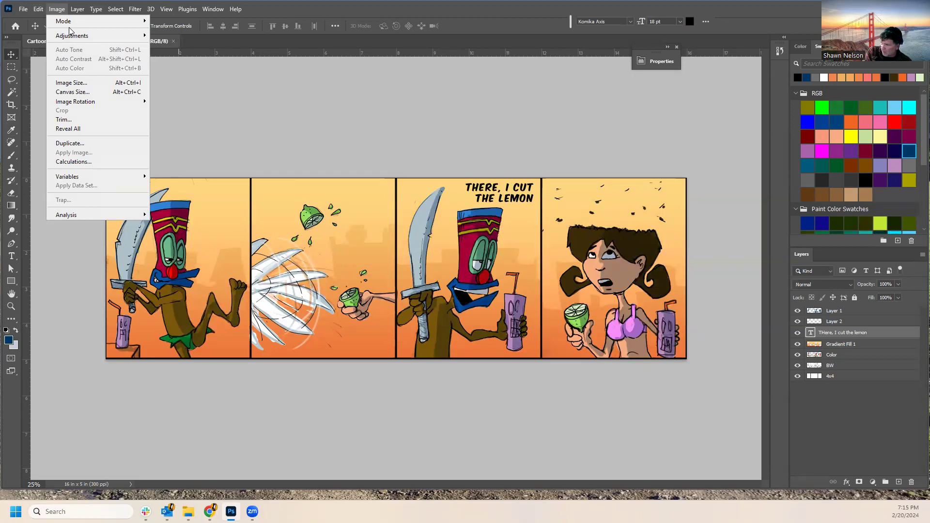
{"action": "left_click", "coordinate": [71, 83]}
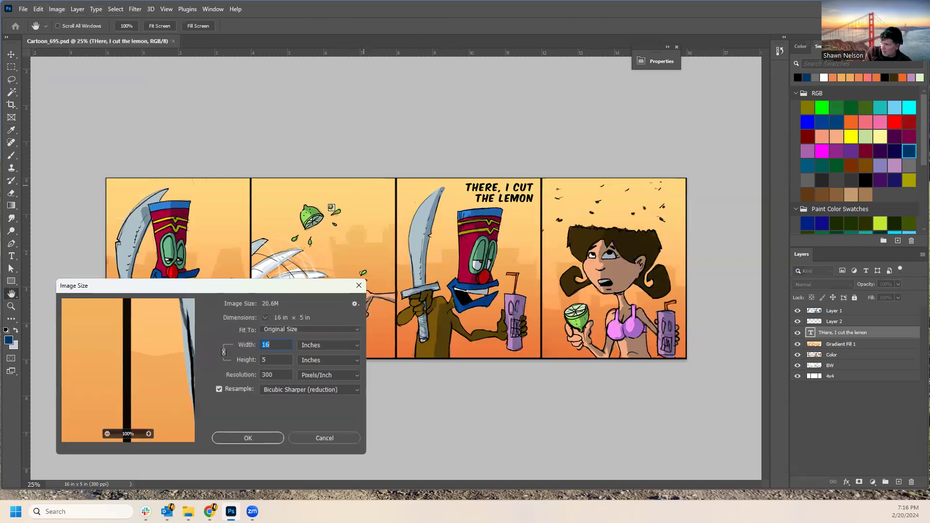
{"action": "left_click", "coordinate": [339, 346]}
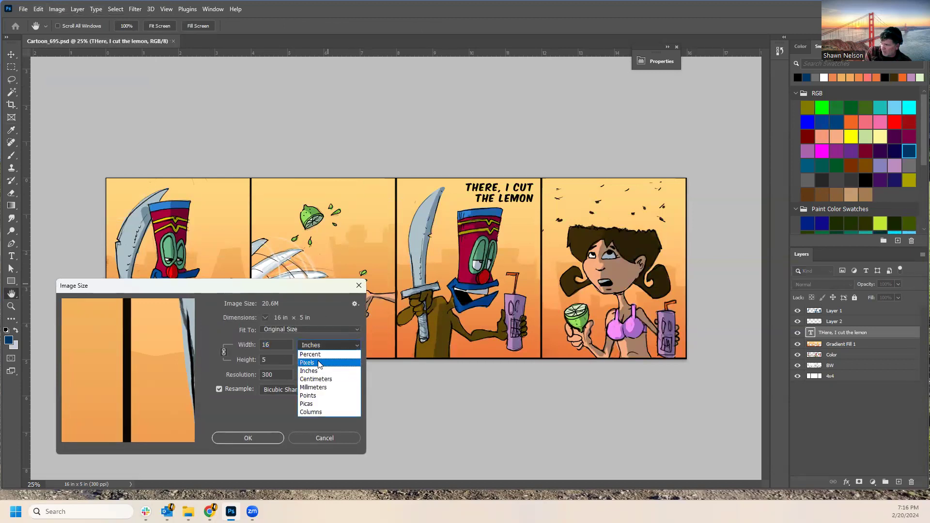
{"action": "left_click", "coordinate": [320, 362]}
{"action": "double_click", "coordinate": [278, 345]}
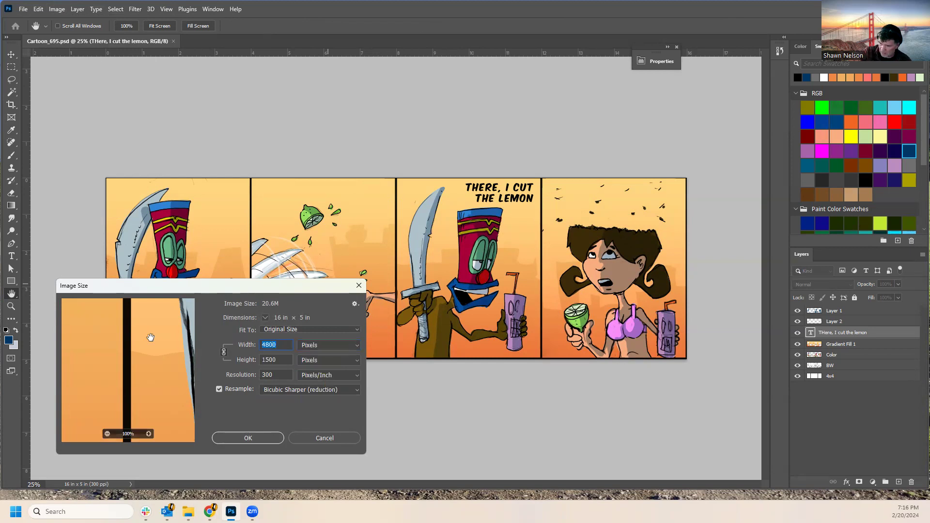
{"action": "type", "text": "600"}
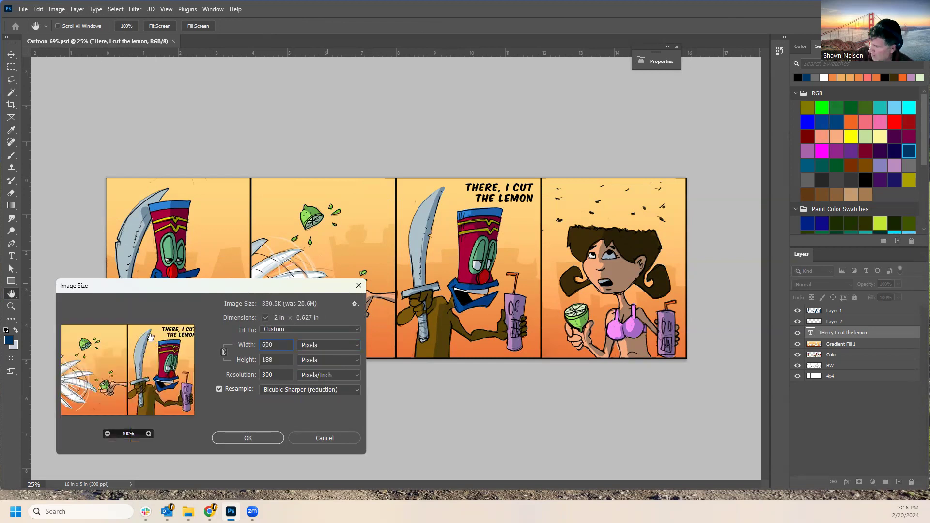
{"action": "key", "text": "Return"}
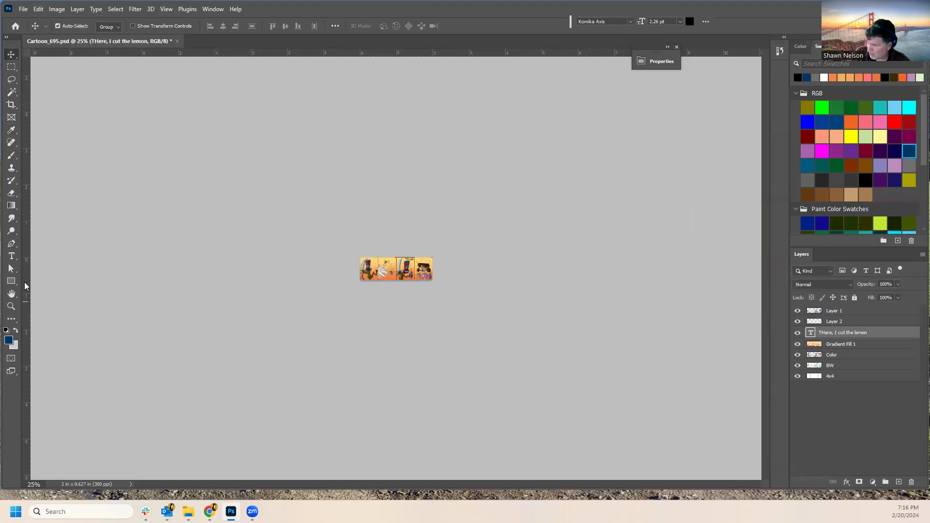
{"action": "key", "text": "ctrl+z"}
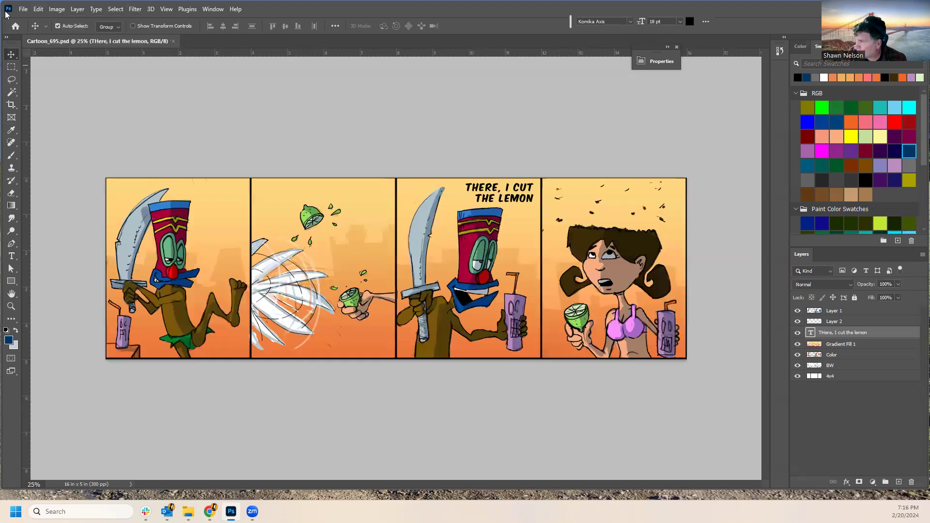
{"action": "left_click", "coordinate": [57, 9]}
{"action": "mouse_move", "coordinate": [81, 36]}
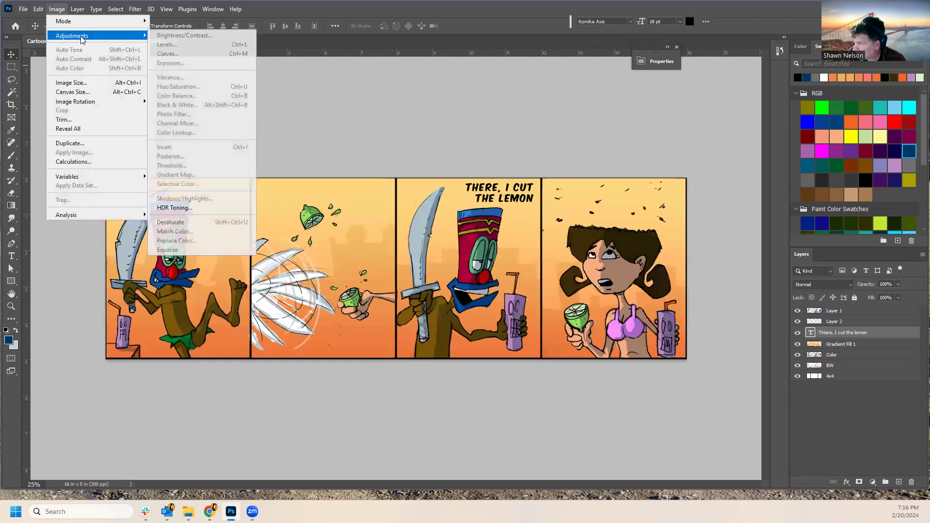
{"action": "left_click", "coordinate": [379, 16]}
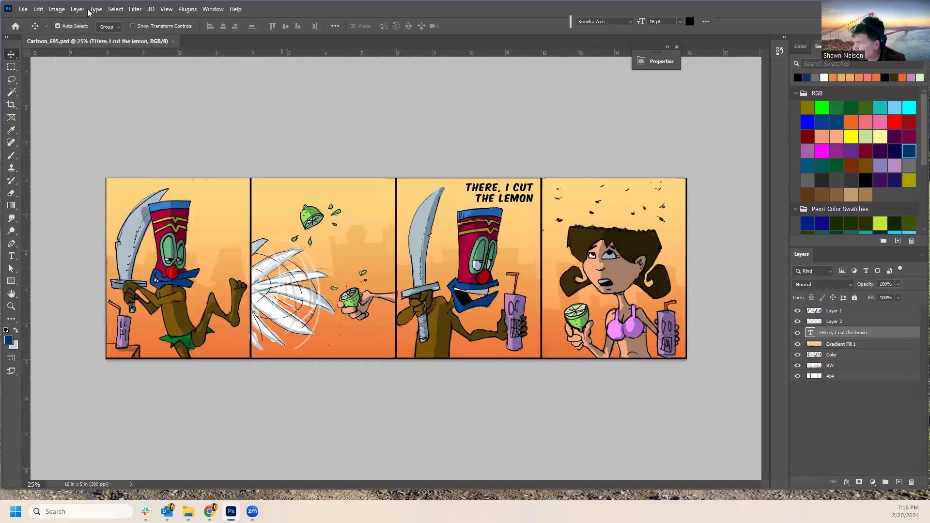
{"action": "left_click", "coordinate": [58, 9]}
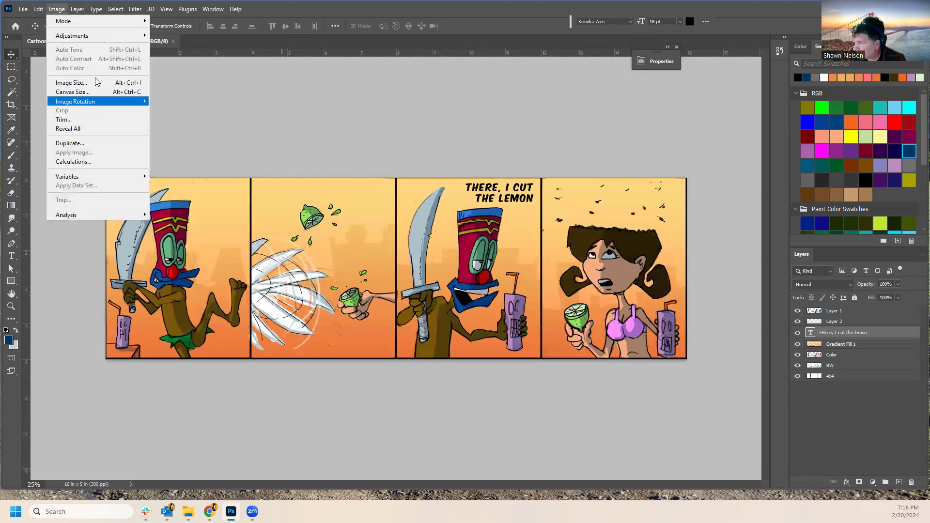
{"action": "left_click", "coordinate": [340, 14]}
Resize the cartoon strip to a width of 3000 pixels, keeping its proportions and the 300 pixels/inch resolution.
{"action": "left_click", "coordinate": [842, 441]}
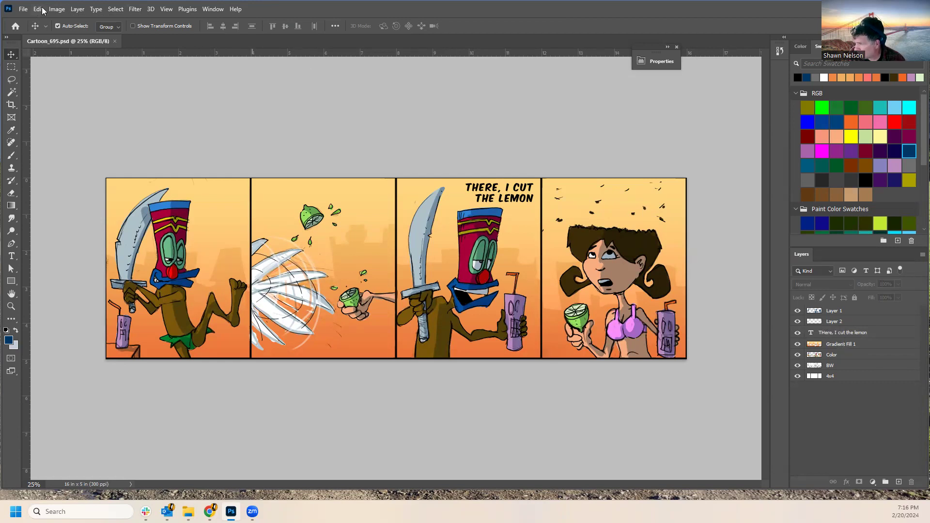
{"action": "left_click", "coordinate": [56, 9]}
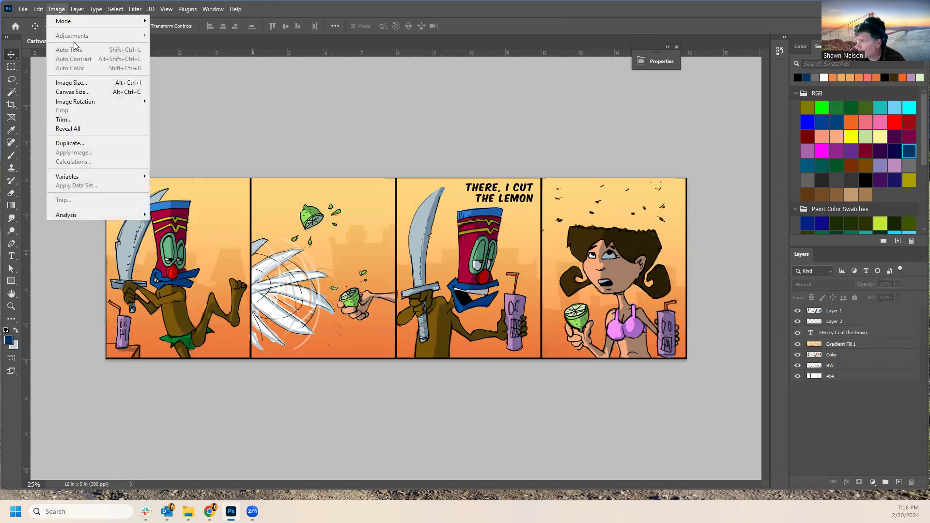
{"action": "left_click", "coordinate": [78, 83]}
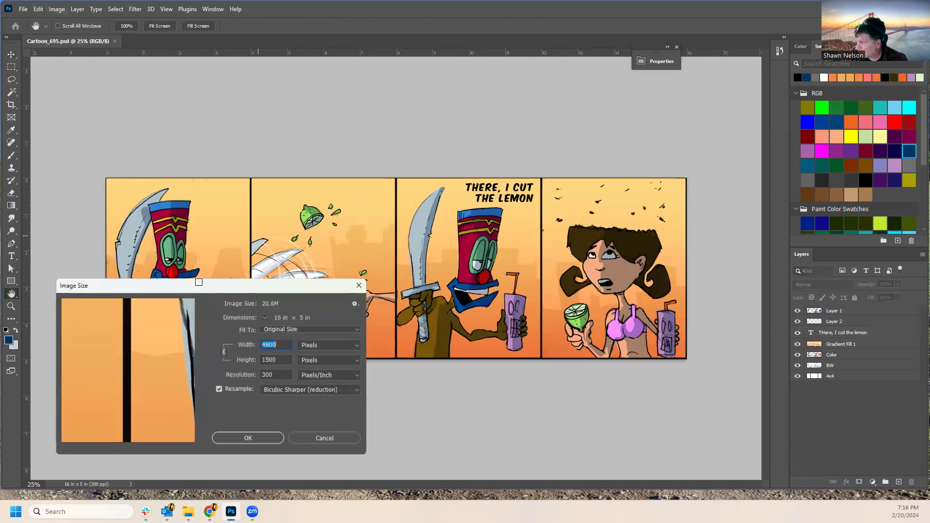
{"action": "type", "text": "3000"}
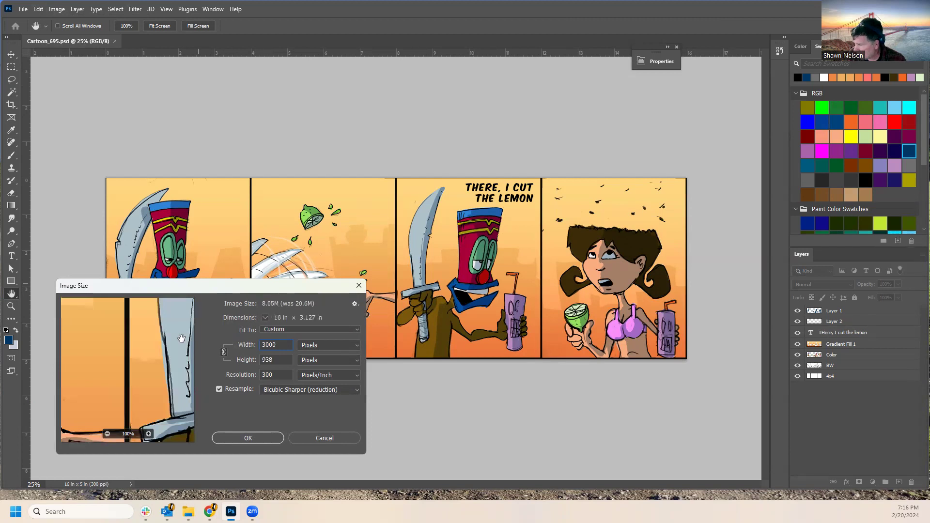
{"action": "left_click", "coordinate": [248, 438]}
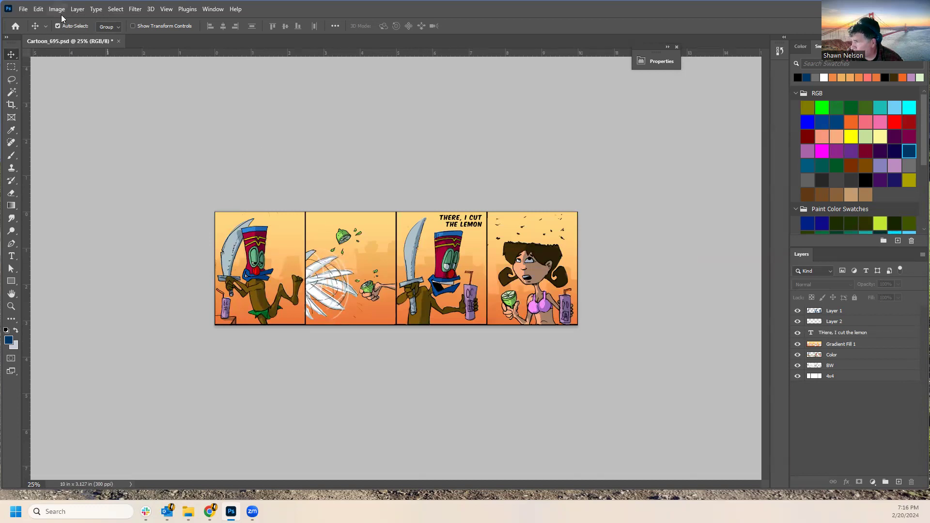
Save a copy of the resized strip as a PNG named Cartoon_695 in the Finished Art 2024 folder.
{"action": "left_click", "coordinate": [27, 12]}
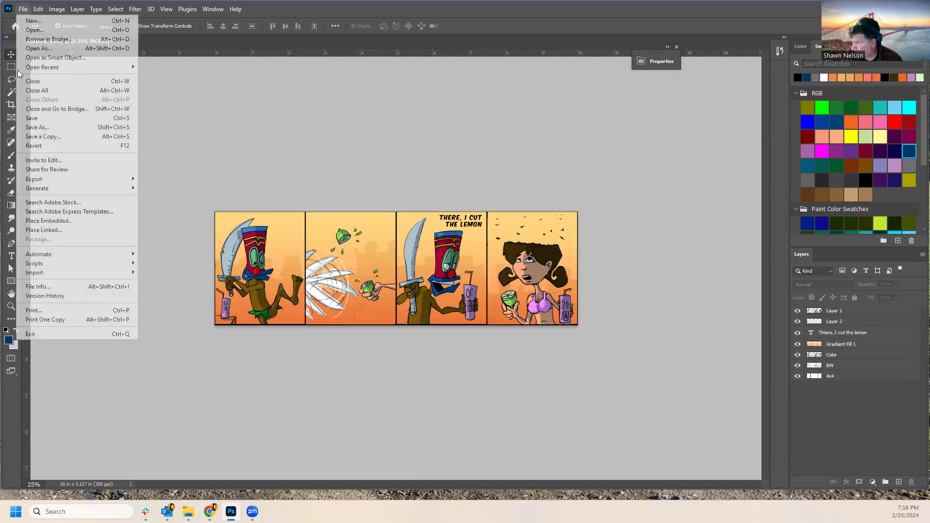
{"action": "left_click", "coordinate": [38, 136]}
{"action": "left_click", "coordinate": [162, 398]}
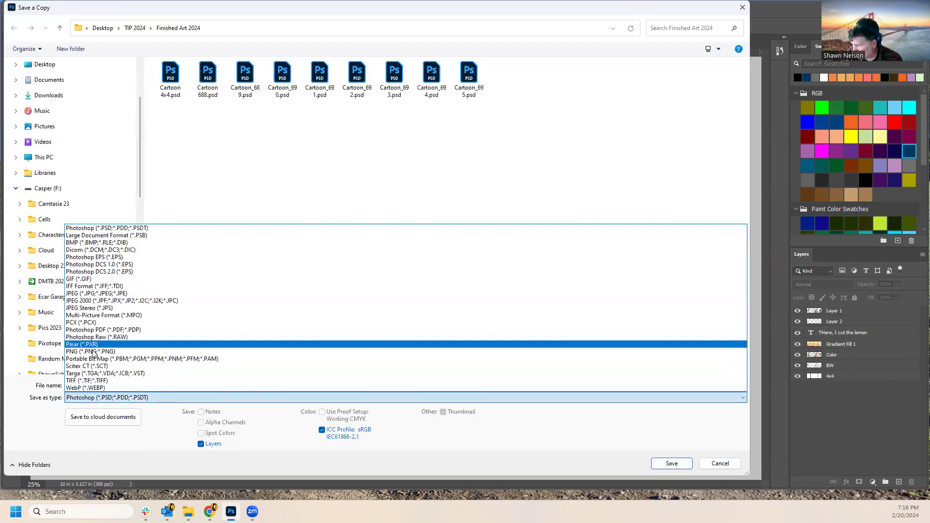
{"action": "left_click", "coordinate": [94, 352]}
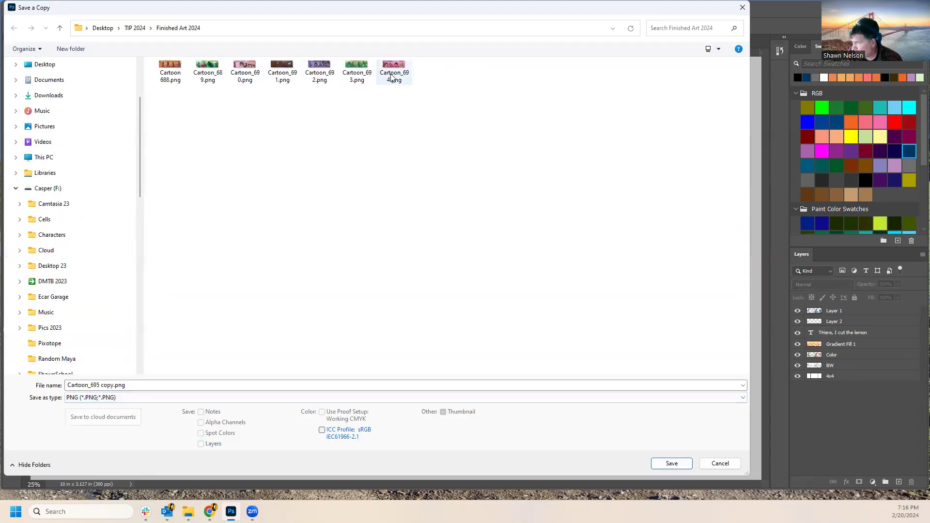
{"action": "left_click", "coordinate": [385, 83]}
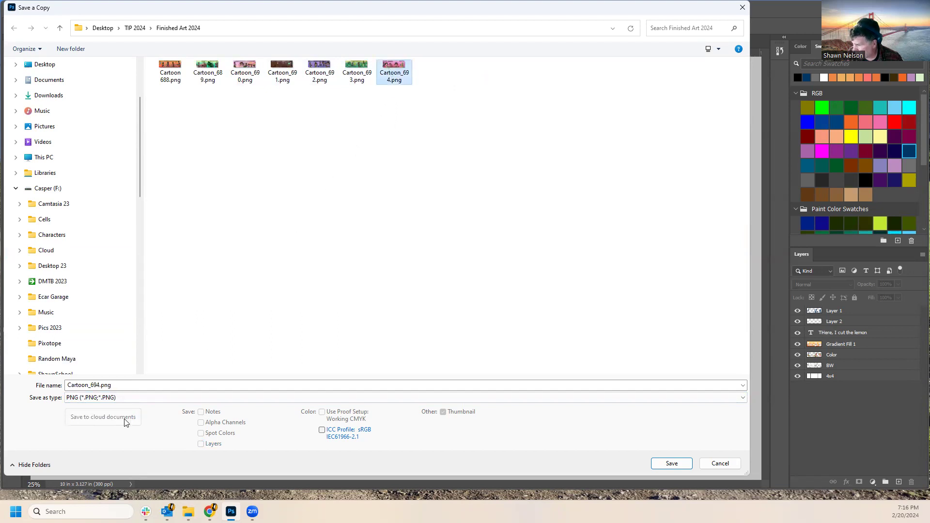
{"action": "left_click", "coordinate": [99, 385]}
{"action": "left_click_drag", "start_coordinate": [96, 385], "coordinate": [177, 409]}
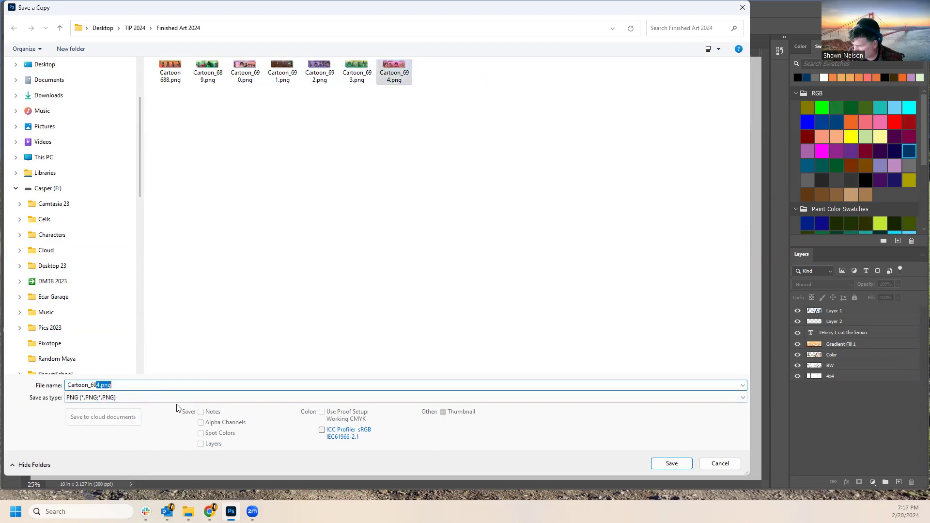
{"action": "type", "text": "5"}
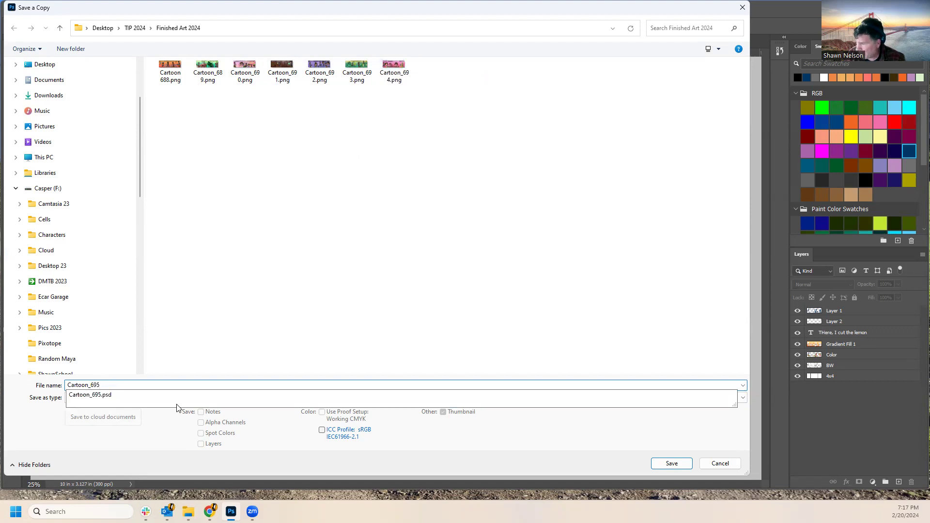
{"action": "left_click", "coordinate": [675, 468]}
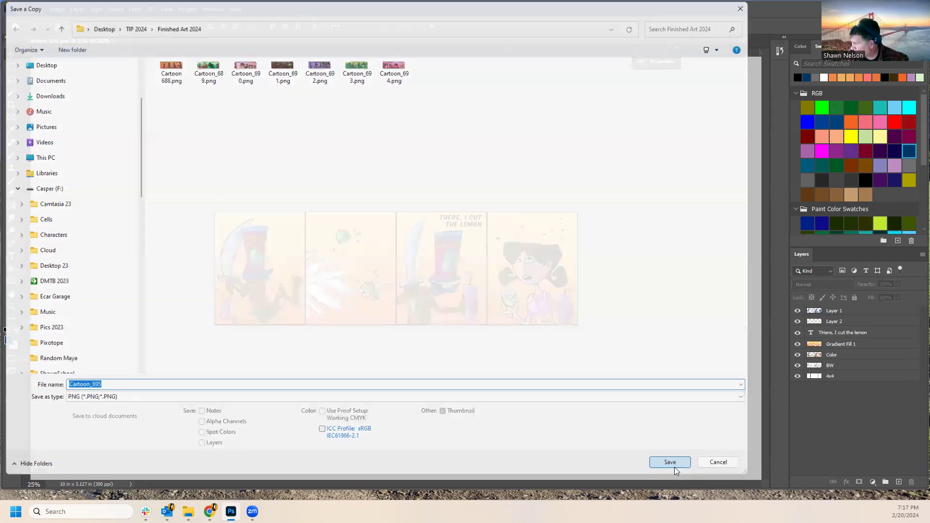
{"action": "left_click", "coordinate": [455, 173]}
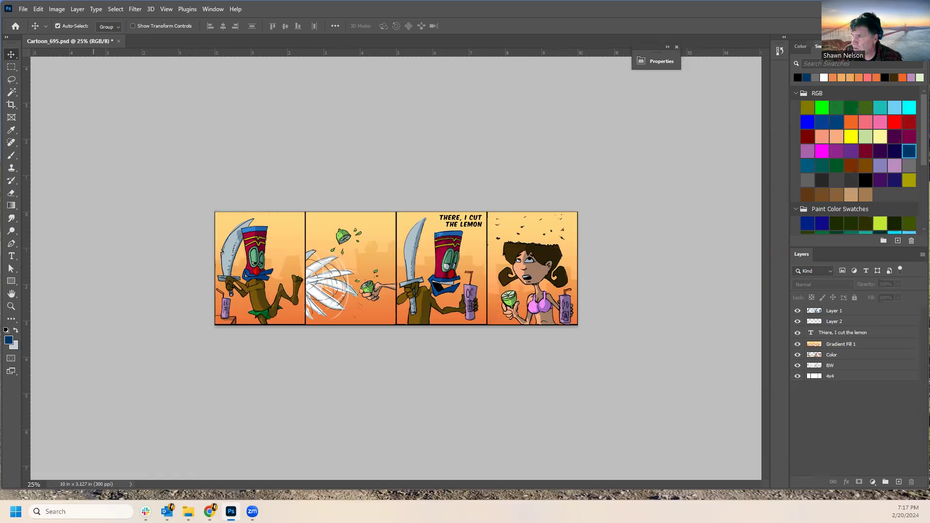
{"action": "left_click_drag", "start_coordinate": [278, 139], "coordinate": [278, 139]}
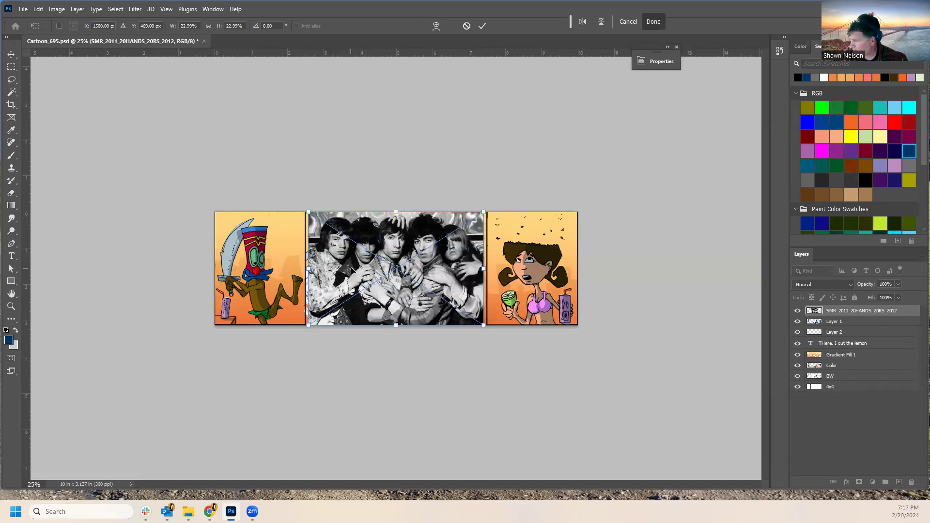
{"action": "key", "text": "Return"}
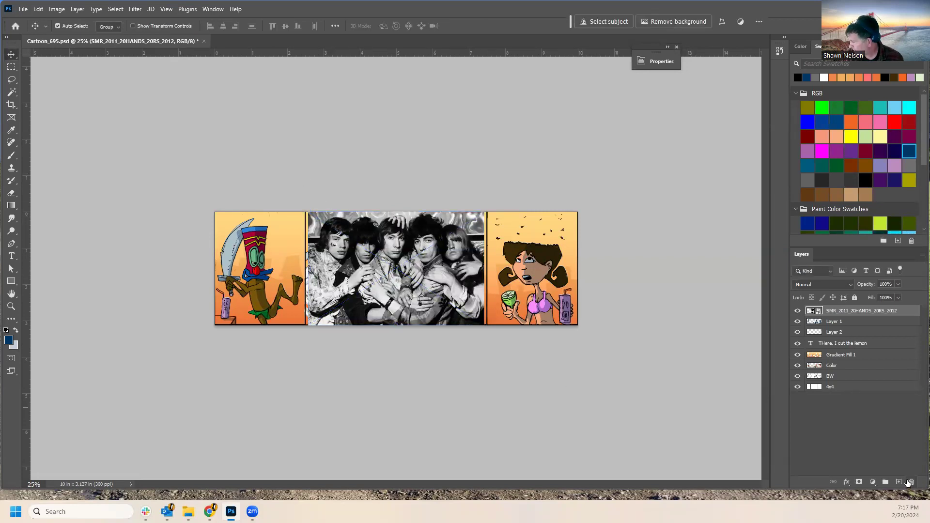
{"action": "left_click", "coordinate": [908, 483]}
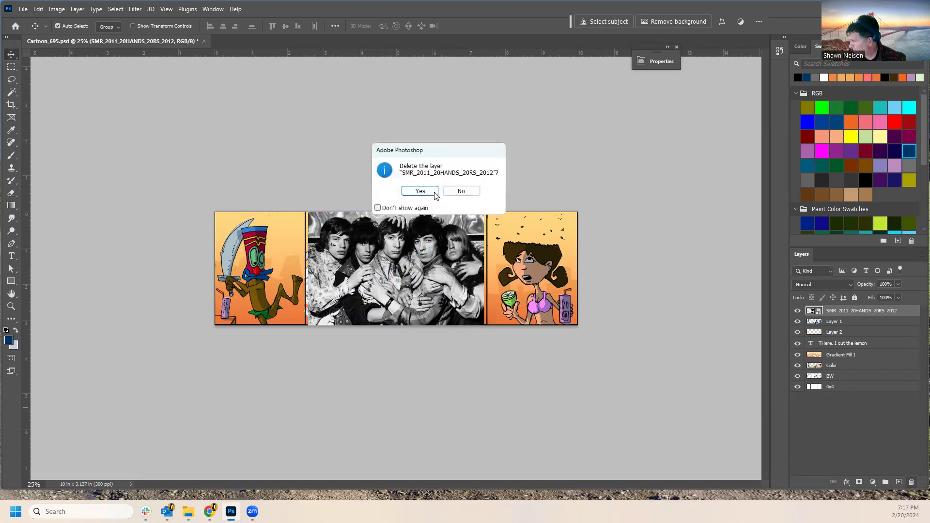
{"action": "left_click", "coordinate": [420, 192]}
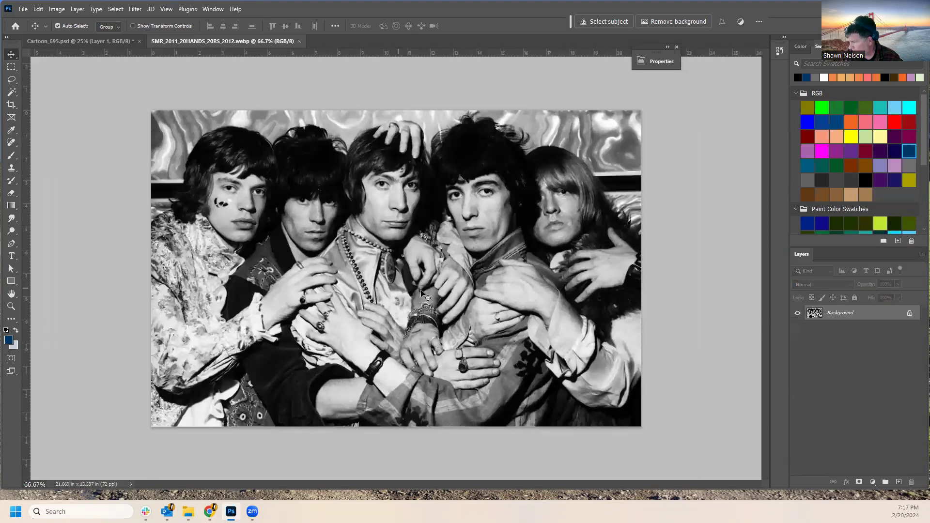
Unlock the Background layer of the black-and-white band photo.
{"action": "left_click", "coordinate": [911, 314]}
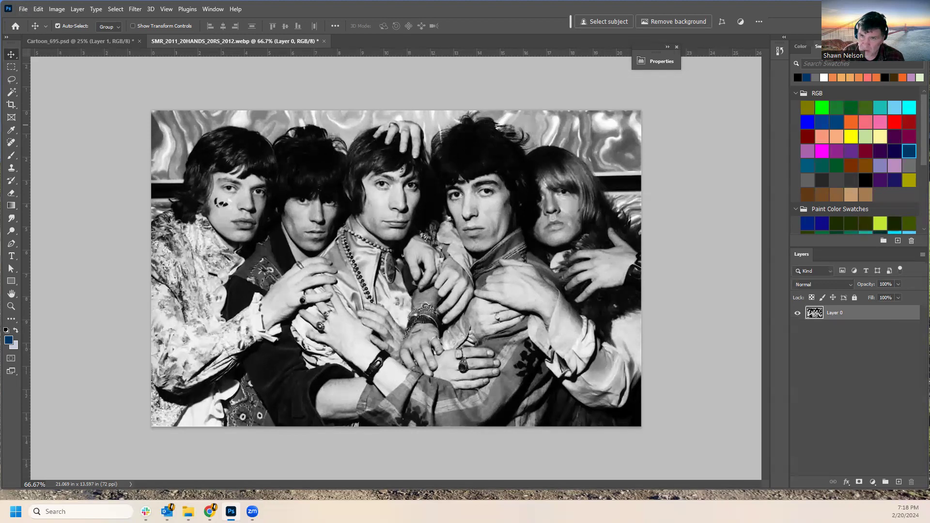
Switch to Chrome and examine the Grey Goo, Halo 5 and Halo 4 concept sheets among the "concept art grey" image results.
{"action": "key", "text": "alt+Tab"}
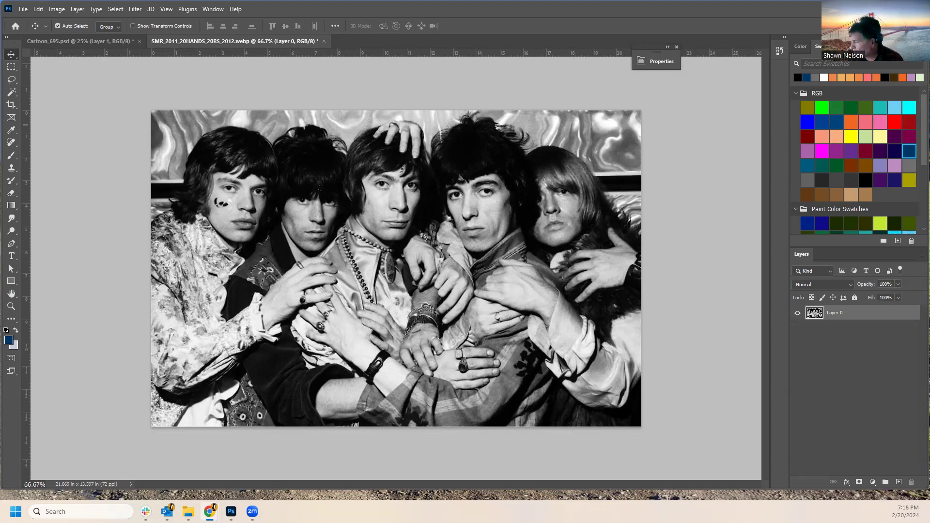
{"action": "key", "text": "alt+Tab"}
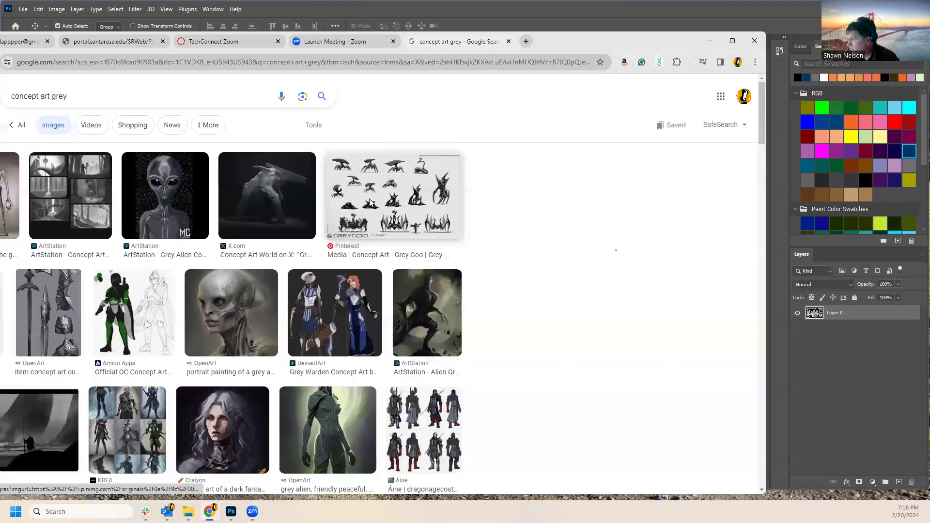
{"action": "left_click", "coordinate": [406, 203]}
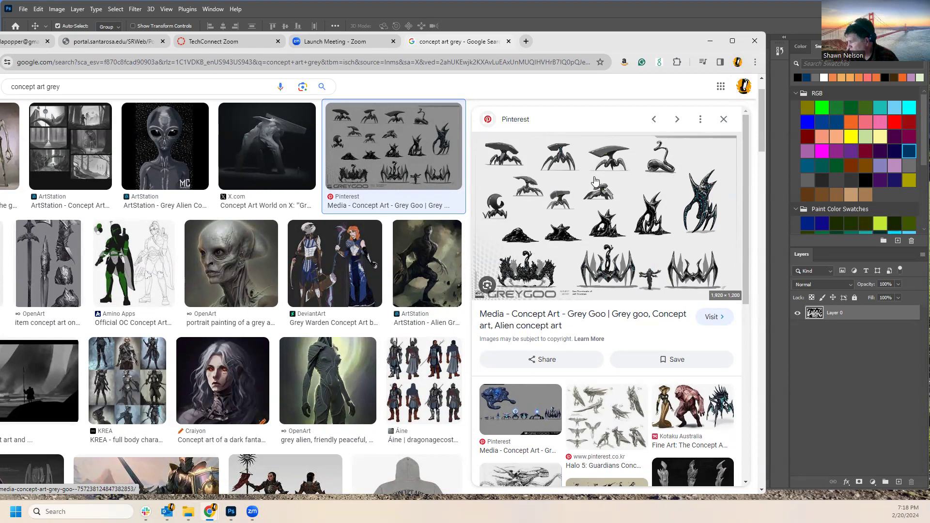
{"action": "scroll", "coordinate": [583, 192], "scroll_direction": "down", "scroll_amount": 1}
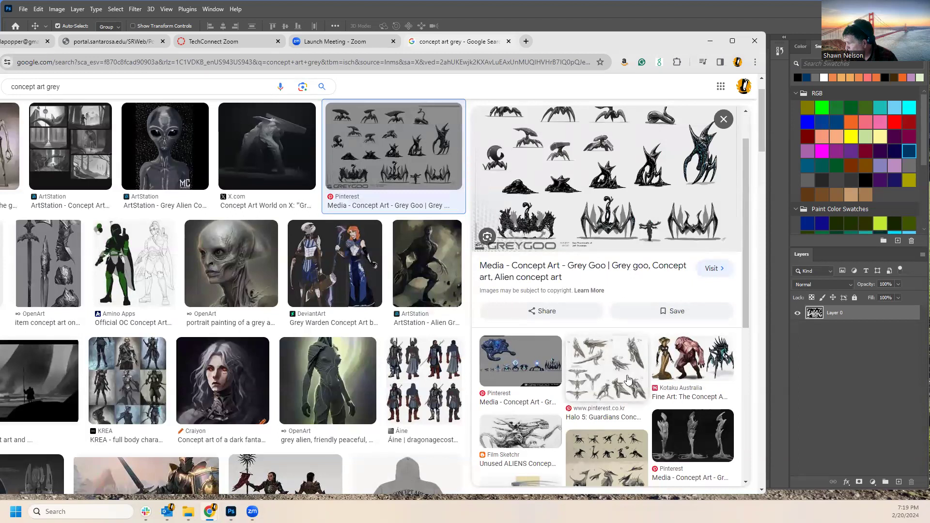
{"action": "left_click", "coordinate": [626, 379]}
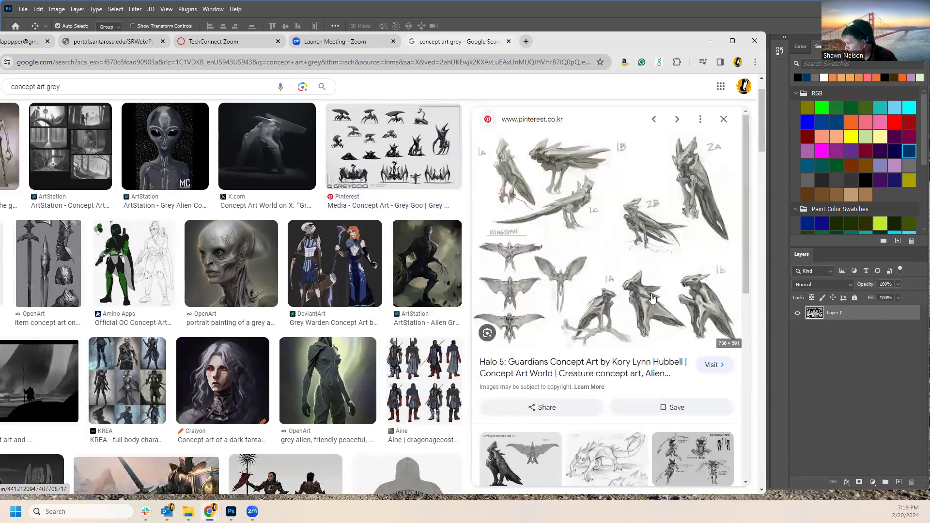
{"action": "scroll", "coordinate": [607, 263], "scroll_direction": "down", "scroll_amount": 6}
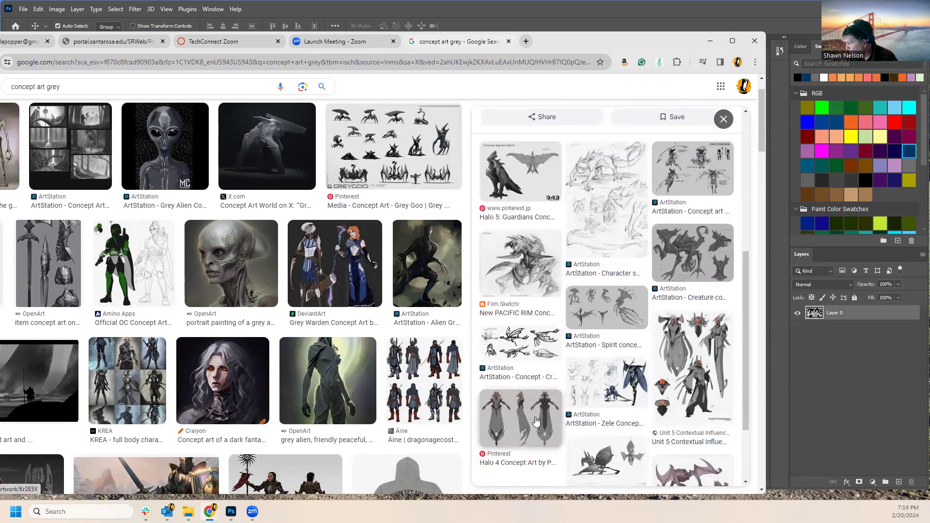
{"action": "left_click", "coordinate": [520, 425]}
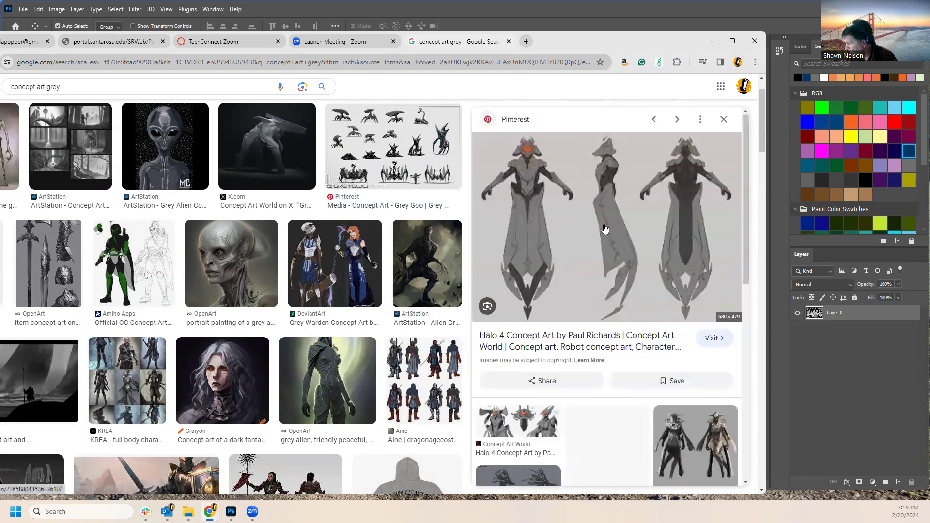
{"action": "scroll", "coordinate": [608, 425], "scroll_direction": "down", "scroll_amount": 4}
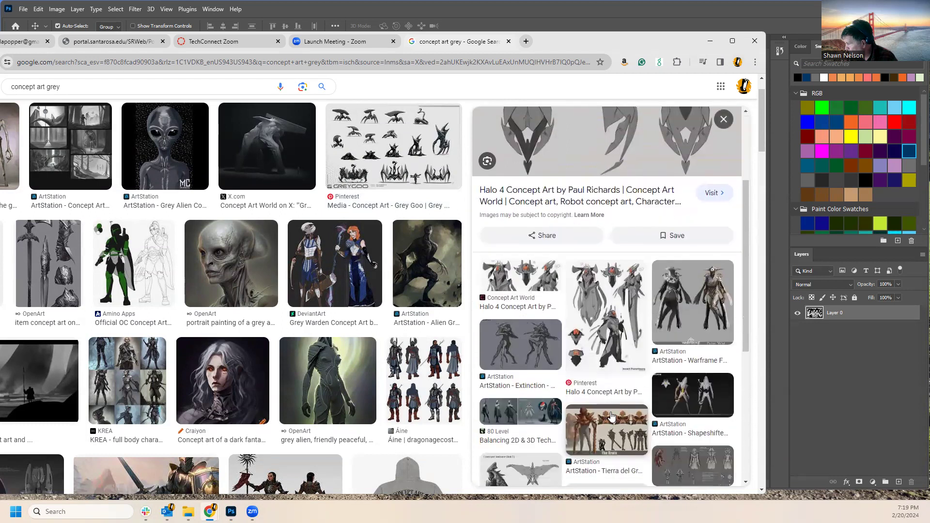
{"action": "scroll", "coordinate": [679, 204], "scroll_direction": "up", "scroll_amount": 4}
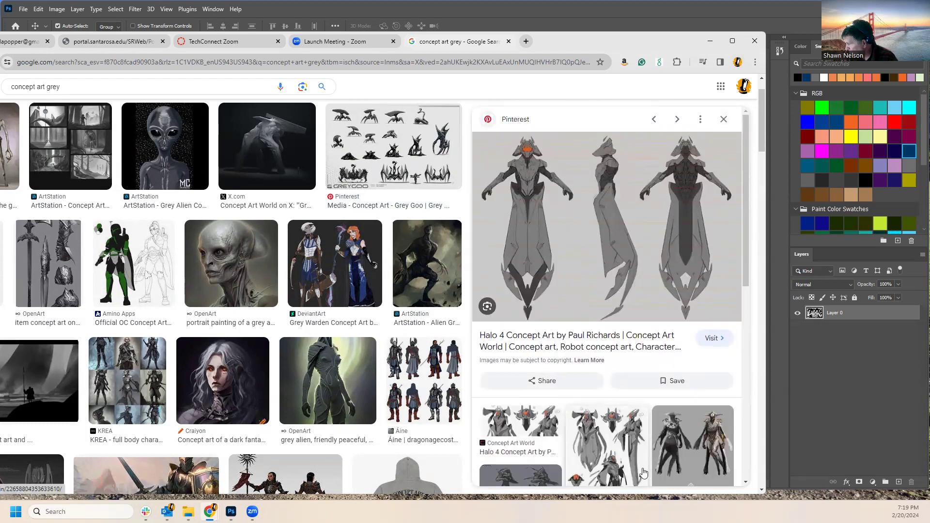
Examine the Warframe Prime Wisp and Lady Moth concept images for how colour is built over grey figures.
{"action": "left_click", "coordinate": [677, 445]}
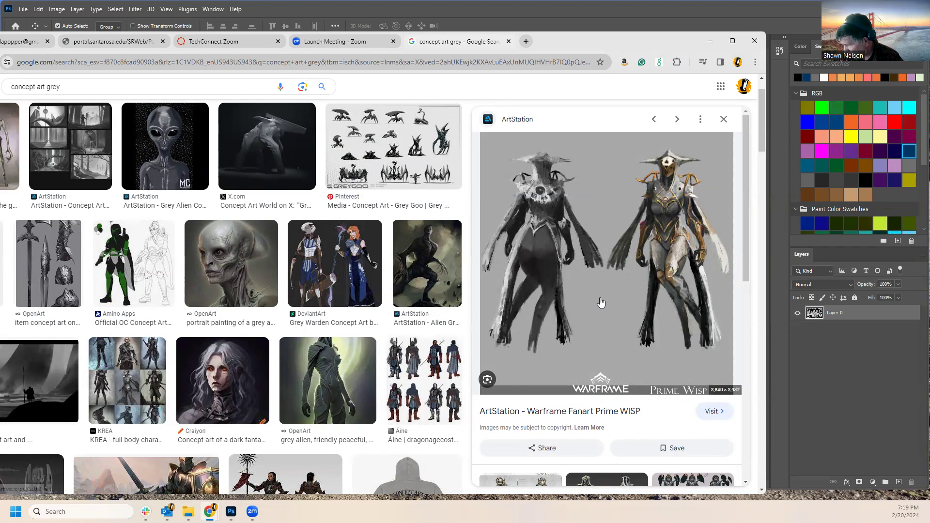
{"action": "scroll", "coordinate": [567, 261], "scroll_direction": "down", "scroll_amount": 1}
{"action": "scroll", "coordinate": [568, 261], "scroll_direction": "down", "scroll_amount": 5}
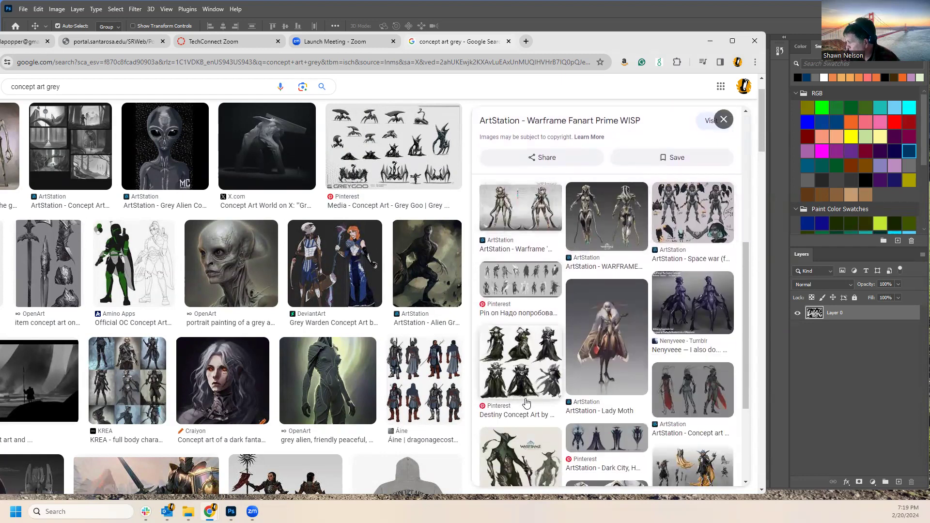
{"action": "left_click", "coordinate": [607, 343]}
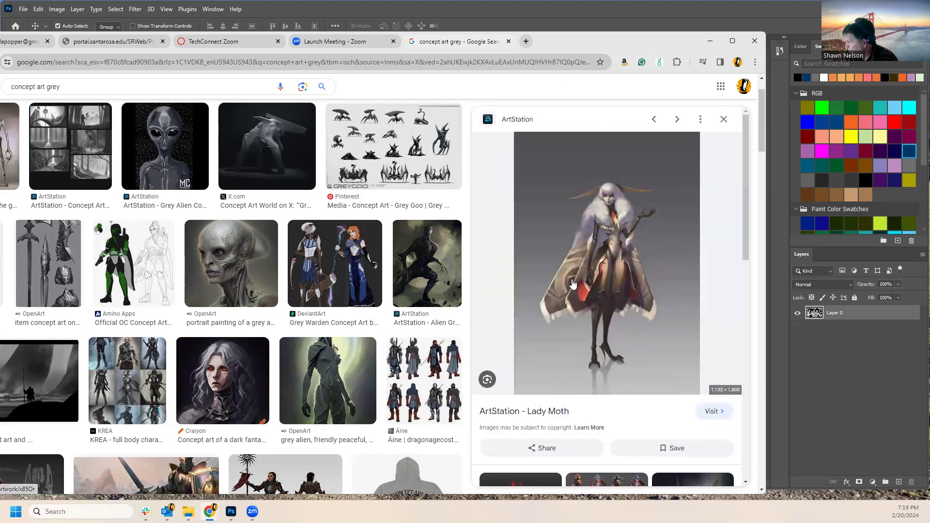
{"action": "scroll", "coordinate": [637, 359], "scroll_direction": "down", "scroll_amount": 4}
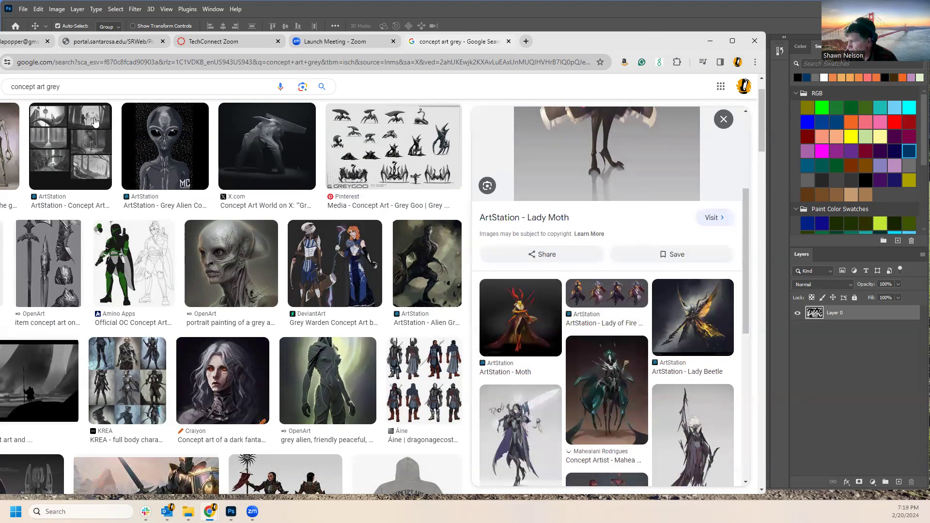
{"action": "left_click_drag", "start_coordinate": [179, 49], "coordinate": [266, 31]}
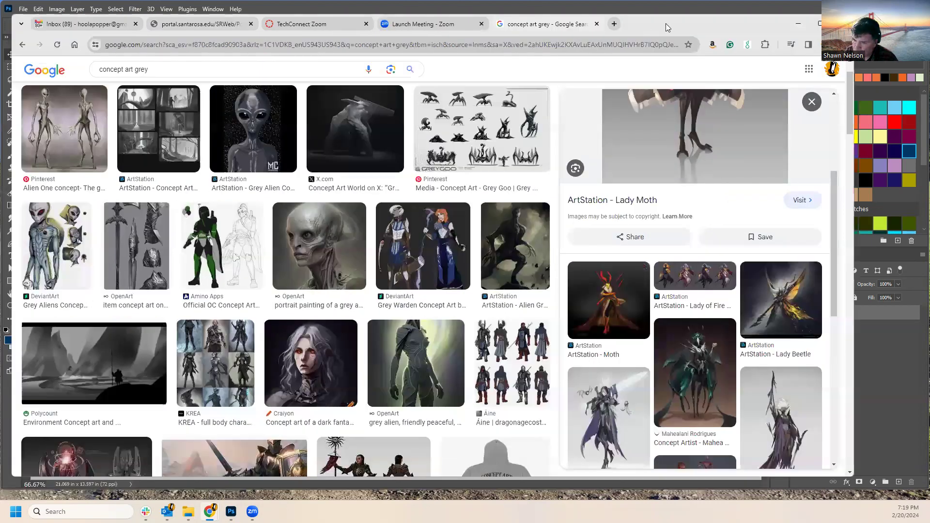
Switch back to Photoshop, choose a light orange foreground colour and add a new empty layer above the band photo.
{"action": "key", "text": "alt+Tab"}
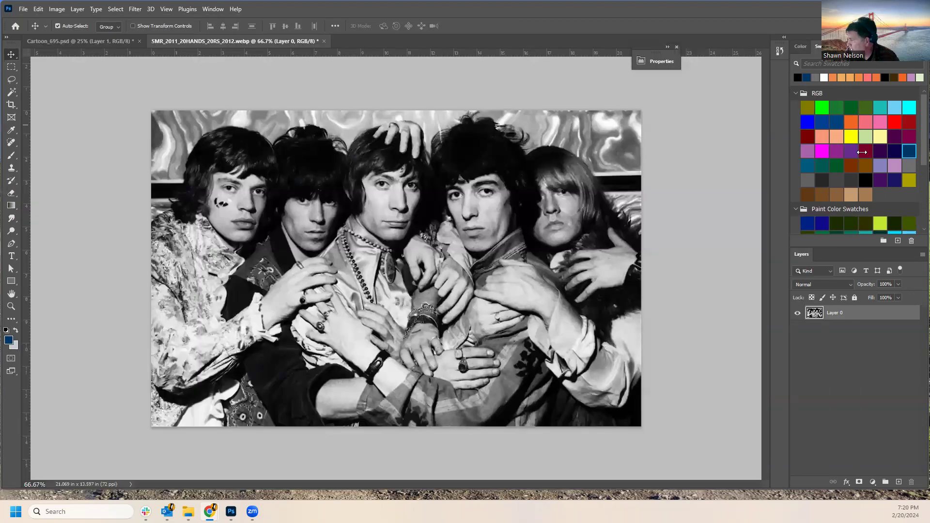
{"action": "left_click", "coordinate": [835, 137]}
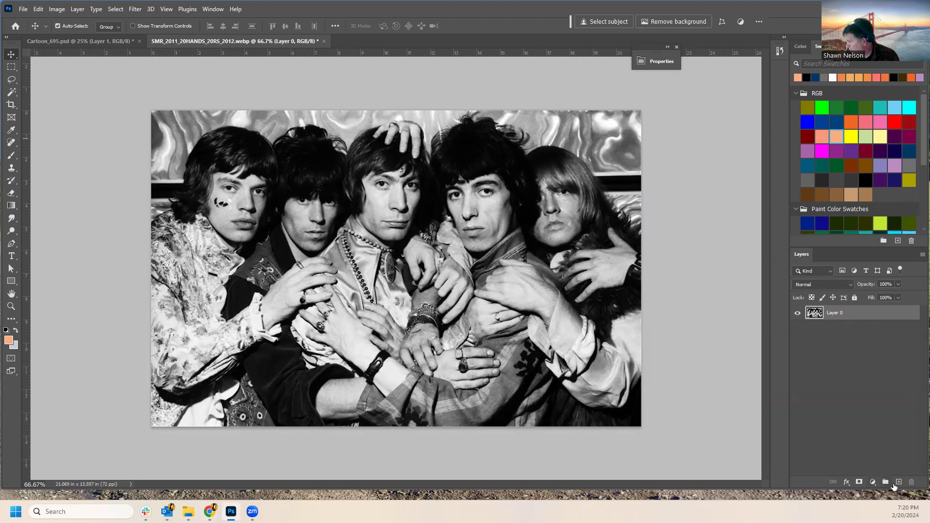
{"action": "left_click", "coordinate": [897, 482]}
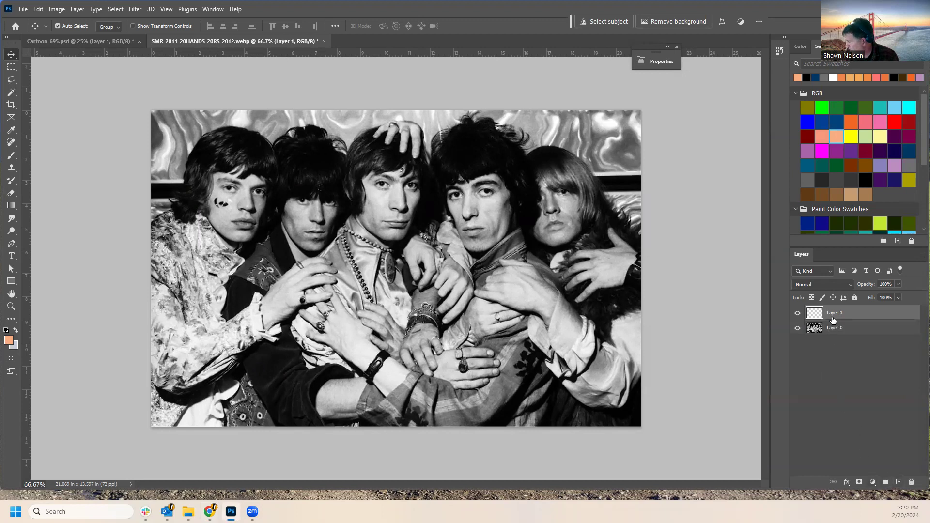
With Layer 1 set to Multiply, brush the far-right man's face light orange and his hair pale yellow.
{"action": "left_click", "coordinate": [818, 289]}
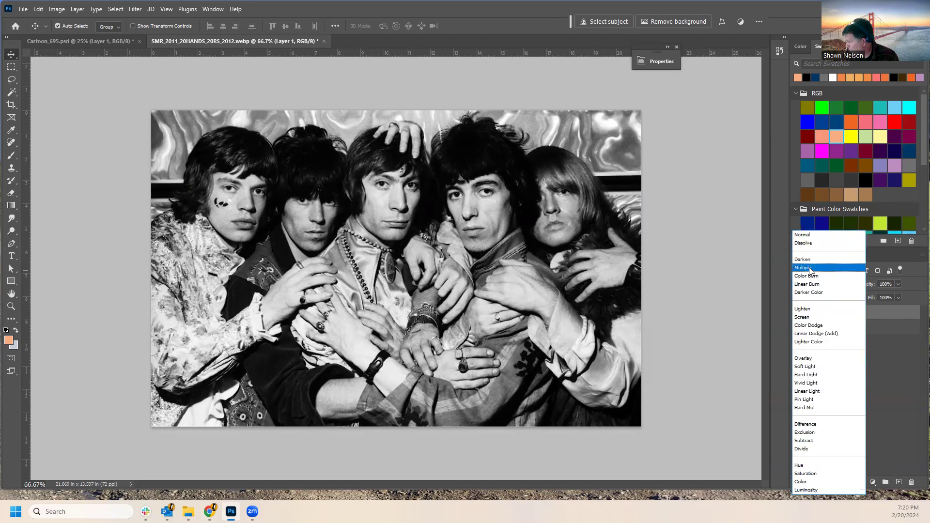
{"action": "left_click", "coordinate": [808, 270]}
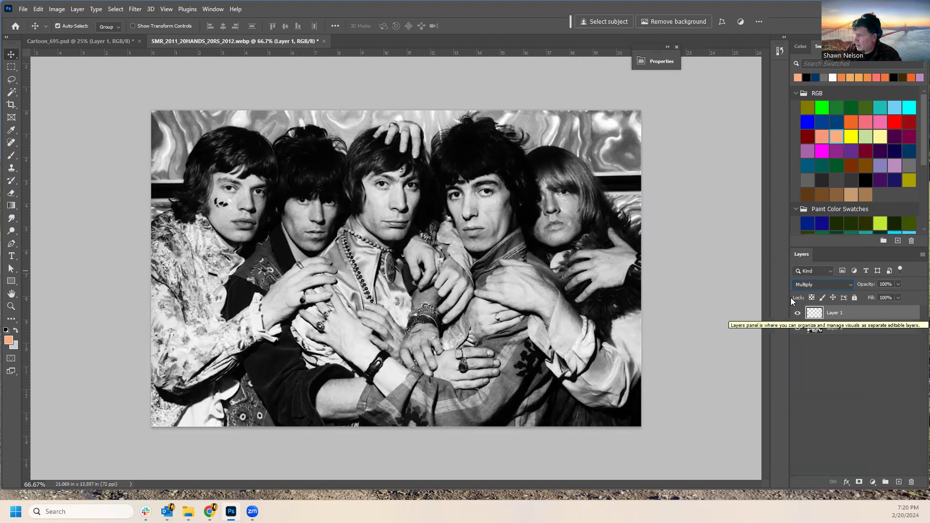
{"action": "left_click", "coordinate": [11, 155]}
{"action": "mouse_move", "coordinate": [557, 215]}
{"action": "left_mouse_down"}
{"action": "mouse_move", "coordinate": [549, 191]}
{"action": "mouse_move", "coordinate": [538, 232]}
{"action": "mouse_move", "coordinate": [553, 241]}
{"action": "mouse_move", "coordinate": [575, 216]}
{"action": "mouse_move", "coordinate": [571, 229]}
{"action": "mouse_move", "coordinate": [572, 195]}
{"action": "mouse_move", "coordinate": [552, 192]}
{"action": "mouse_move", "coordinate": [560, 228]}
{"action": "mouse_move", "coordinate": [566, 209]}
{"action": "left_mouse_up"}
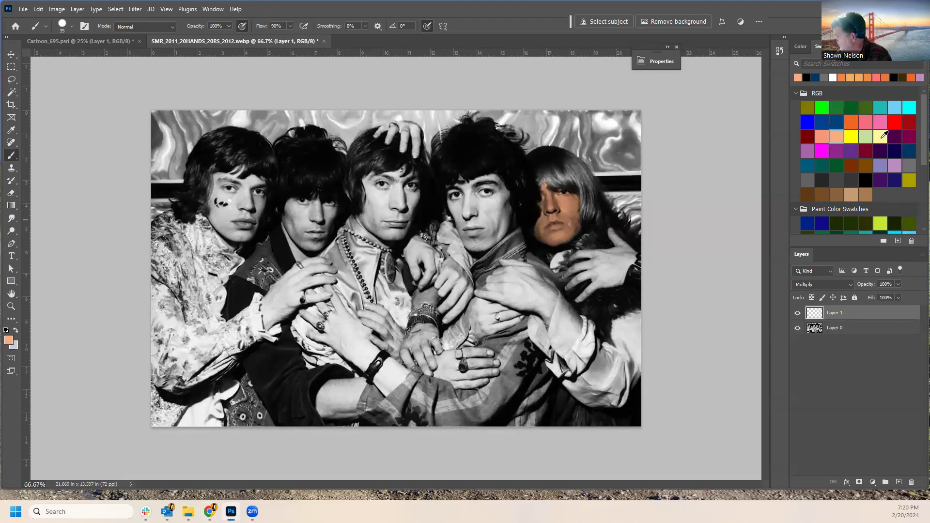
{"action": "left_click", "coordinate": [881, 136]}
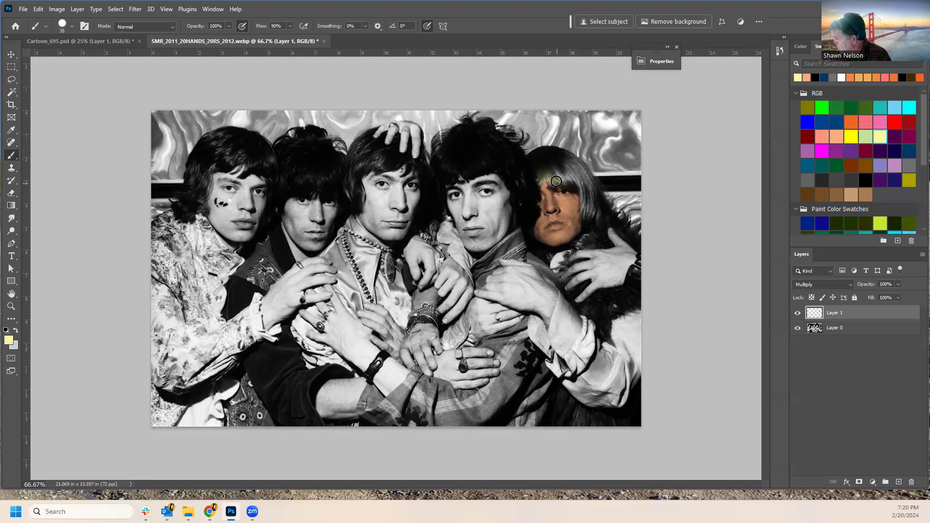
{"action": "mouse_move", "coordinate": [563, 175]}
{"action": "left_mouse_down"}
{"action": "mouse_move", "coordinate": [583, 175]}
{"action": "mouse_move", "coordinate": [571, 157]}
{"action": "mouse_move", "coordinate": [590, 192]}
{"action": "mouse_move", "coordinate": [578, 178]}
{"action": "mouse_move", "coordinate": [587, 221]}
{"action": "left_mouse_up"}
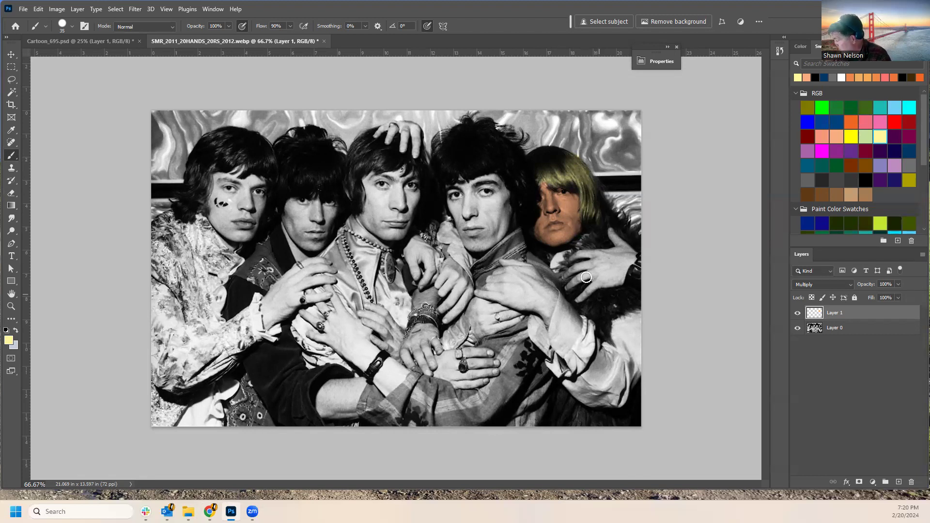
{"action": "left_click", "coordinate": [576, 239], "text": "alt"}
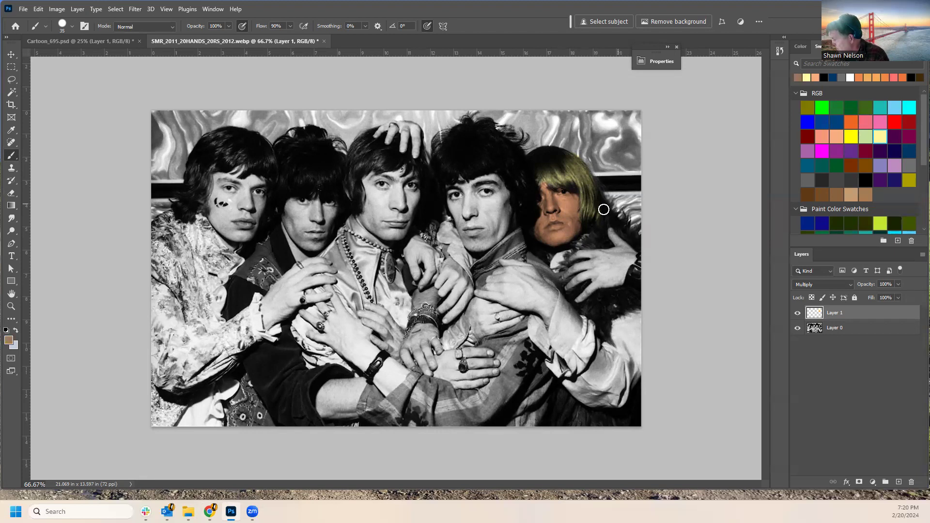
{"action": "mouse_move", "coordinate": [571, 255]}
{"action": "left_mouse_down"}
{"action": "mouse_move", "coordinate": [611, 252]}
{"action": "mouse_move", "coordinate": [611, 230]}
{"action": "mouse_move", "coordinate": [629, 249]}
{"action": "mouse_move", "coordinate": [622, 271]}
{"action": "mouse_move", "coordinate": [584, 298]}
{"action": "mouse_move", "coordinate": [620, 263]}
{"action": "mouse_move", "coordinate": [592, 270]}
{"action": "left_mouse_up"}
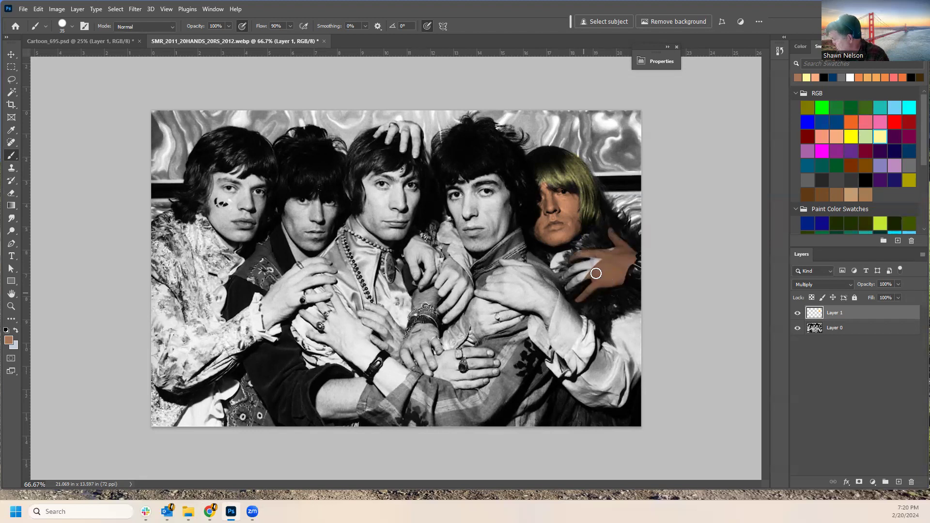
{"action": "key", "text": "ctrl+z"}
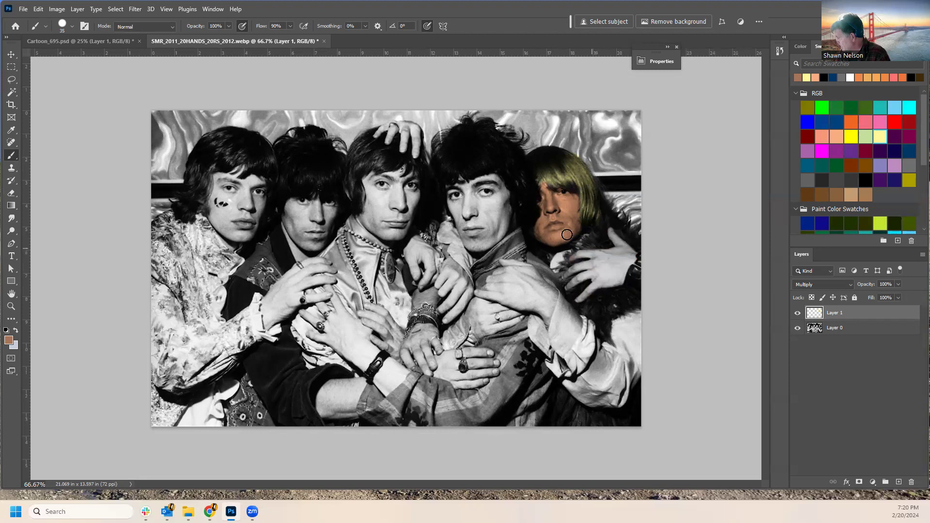
Paint the far-right man's raised hand light orange and set Layer 1's blend mode to Overlay.
{"action": "left_click", "coordinate": [836, 136]}
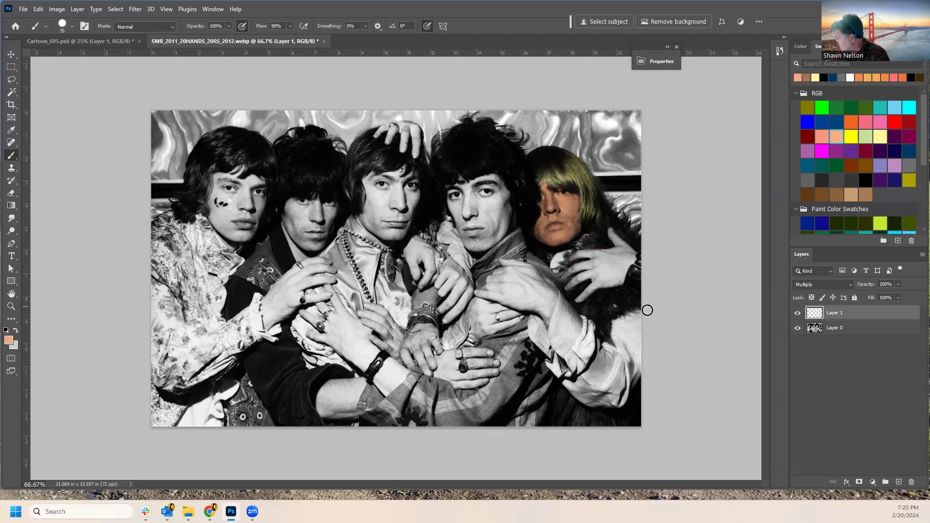
{"action": "mouse_move", "coordinate": [578, 296]}
{"action": "left_mouse_down"}
{"action": "mouse_move", "coordinate": [611, 286]}
{"action": "mouse_move", "coordinate": [631, 261]}
{"action": "mouse_move", "coordinate": [615, 237]}
{"action": "mouse_move", "coordinate": [617, 279]}
{"action": "mouse_move", "coordinate": [594, 282]}
{"action": "mouse_move", "coordinate": [581, 261]}
{"action": "mouse_move", "coordinate": [571, 288]}
{"action": "mouse_move", "coordinate": [569, 269]}
{"action": "left_mouse_up"}
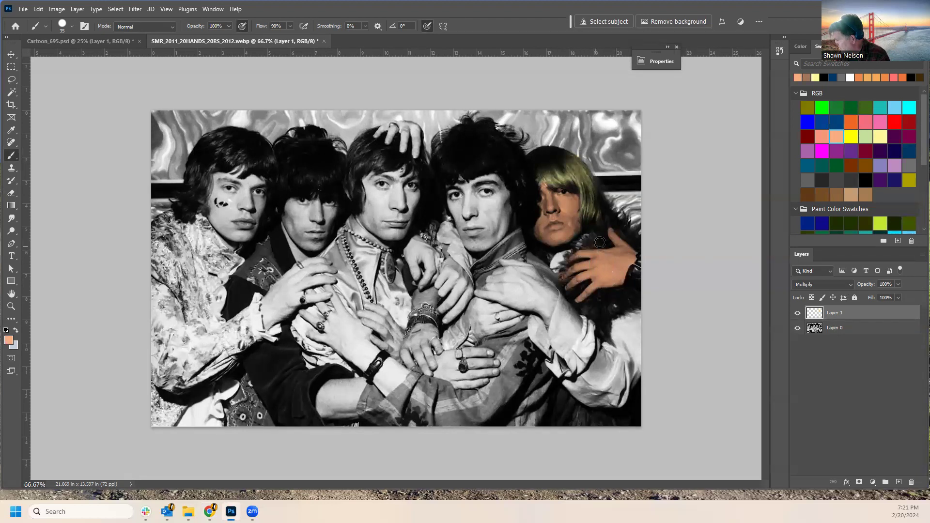
{"action": "left_click", "coordinate": [818, 285]}
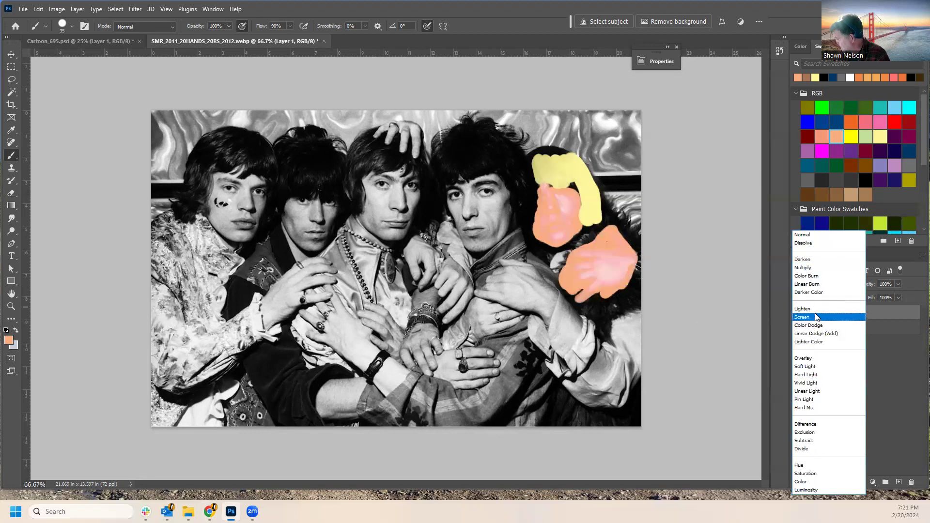
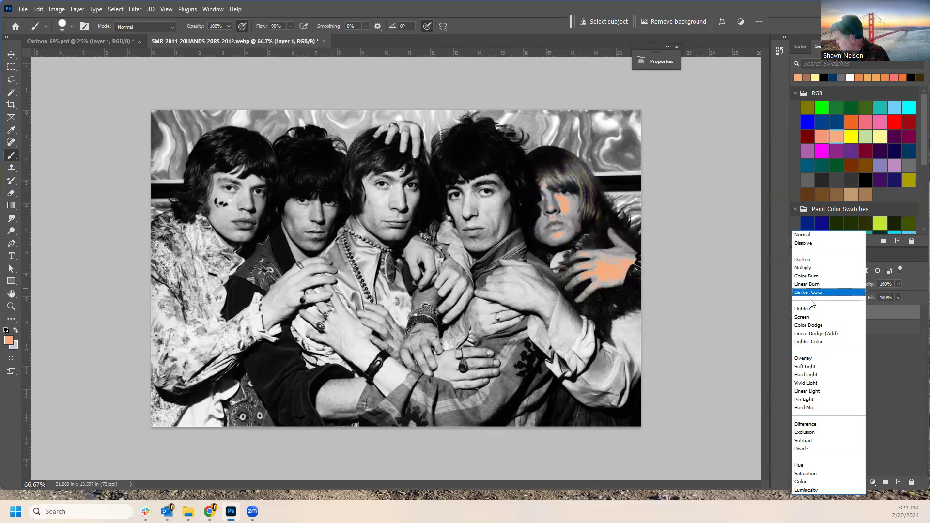
{"action": "left_click", "coordinate": [816, 358]}
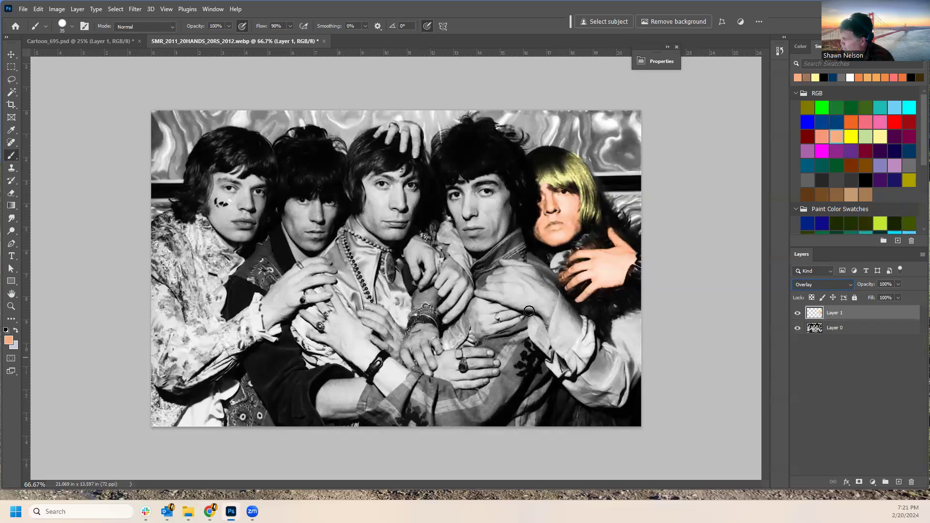
Paint the far-right man's shirt sleeve magenta and the hand extending from it light orange.
{"action": "left_click", "coordinate": [822, 151]}
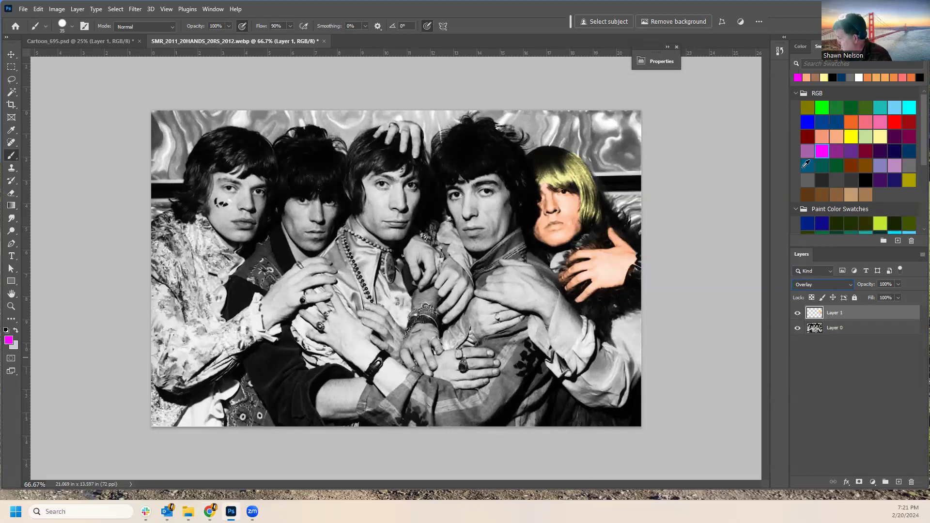
{"action": "mouse_move", "coordinate": [555, 339]}
{"action": "left_mouse_down"}
{"action": "mouse_move", "coordinate": [562, 295]}
{"action": "mouse_move", "coordinate": [554, 331]}
{"action": "mouse_move", "coordinate": [570, 363]}
{"action": "mouse_move", "coordinate": [568, 352]}
{"action": "mouse_move", "coordinate": [600, 400]}
{"action": "mouse_move", "coordinate": [615, 355]}
{"action": "mouse_move", "coordinate": [626, 394]}
{"action": "mouse_move", "coordinate": [604, 396]}
{"action": "mouse_move", "coordinate": [639, 368]}
{"action": "mouse_move", "coordinate": [602, 339]}
{"action": "mouse_move", "coordinate": [618, 347]}
{"action": "mouse_move", "coordinate": [617, 329]}
{"action": "mouse_move", "coordinate": [637, 335]}
{"action": "mouse_move", "coordinate": [590, 377]}
{"action": "mouse_move", "coordinate": [593, 401]}
{"action": "mouse_move", "coordinate": [579, 394]}
{"action": "mouse_move", "coordinate": [575, 372]}
{"action": "mouse_move", "coordinate": [562, 376]}
{"action": "mouse_move", "coordinate": [551, 365]}
{"action": "mouse_move", "coordinate": [533, 322]}
{"action": "mouse_move", "coordinate": [534, 319]}
{"action": "left_mouse_up"}
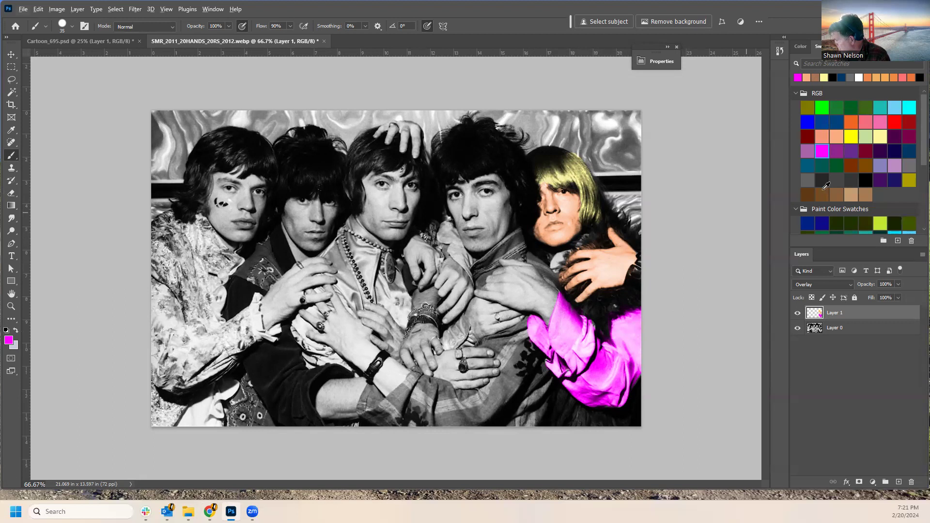
{"action": "left_click", "coordinate": [837, 134]}
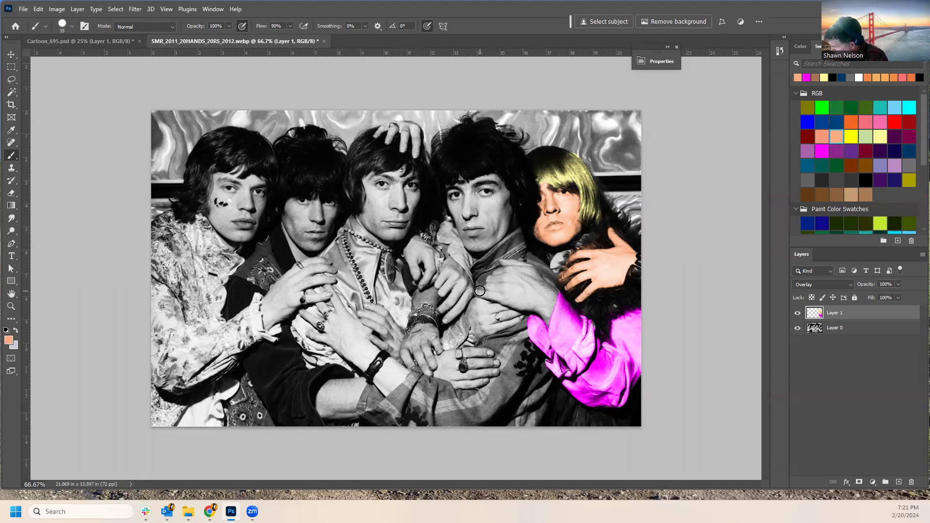
{"action": "mouse_move", "coordinate": [497, 293]}
{"action": "left_mouse_down"}
{"action": "mouse_move", "coordinate": [498, 273]}
{"action": "mouse_move", "coordinate": [513, 274]}
{"action": "mouse_move", "coordinate": [506, 264]}
{"action": "mouse_move", "coordinate": [521, 265]}
{"action": "mouse_move", "coordinate": [553, 294]}
{"action": "mouse_move", "coordinate": [545, 318]}
{"action": "mouse_move", "coordinate": [479, 292]}
{"action": "mouse_move", "coordinate": [527, 303]}
{"action": "mouse_move", "coordinate": [529, 283]}
{"action": "mouse_move", "coordinate": [542, 299]}
{"action": "left_mouse_up"}
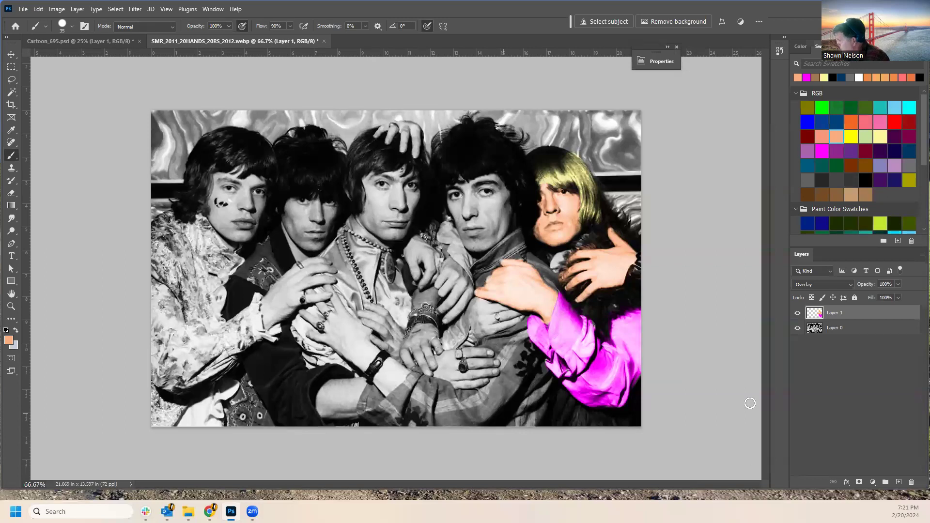
Paint the dark fur around the far-right man's neck, arm and lower body muted violet.
{"action": "left_click", "coordinate": [881, 166]}
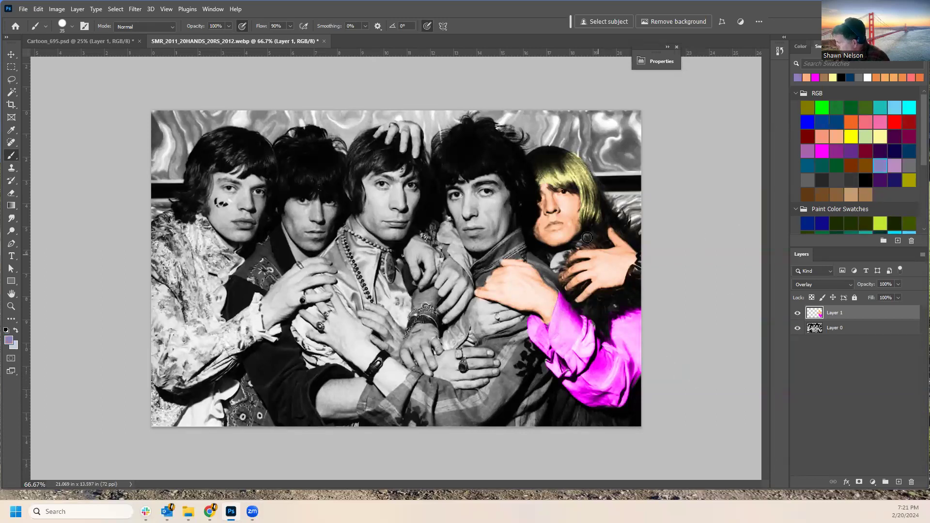
{"action": "mouse_move", "coordinate": [546, 255]}
{"action": "left_mouse_down"}
{"action": "mouse_move", "coordinate": [557, 267]}
{"action": "mouse_move", "coordinate": [569, 251]}
{"action": "left_mouse_up"}
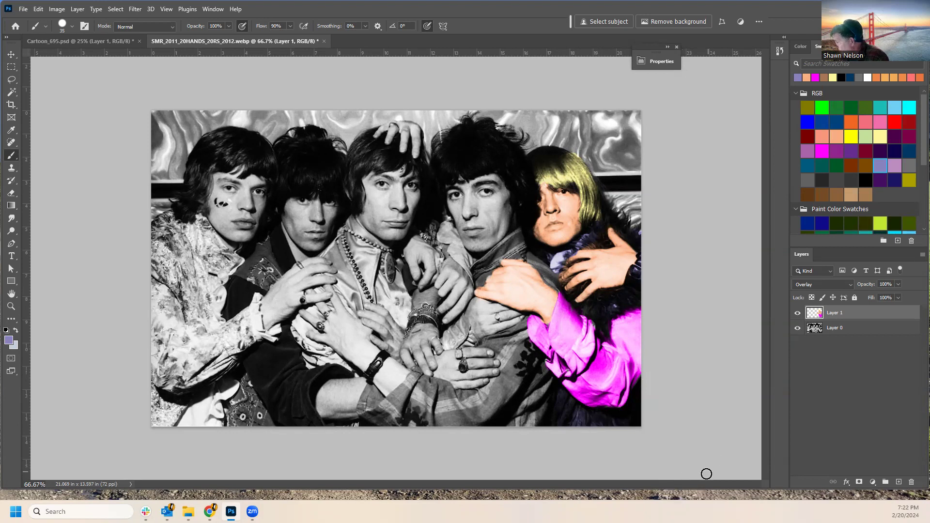
Paint the far-right man's lips dark red on a new layer with a smaller brush and lower its opacity to 22%.
{"action": "left_click", "coordinate": [899, 482]}
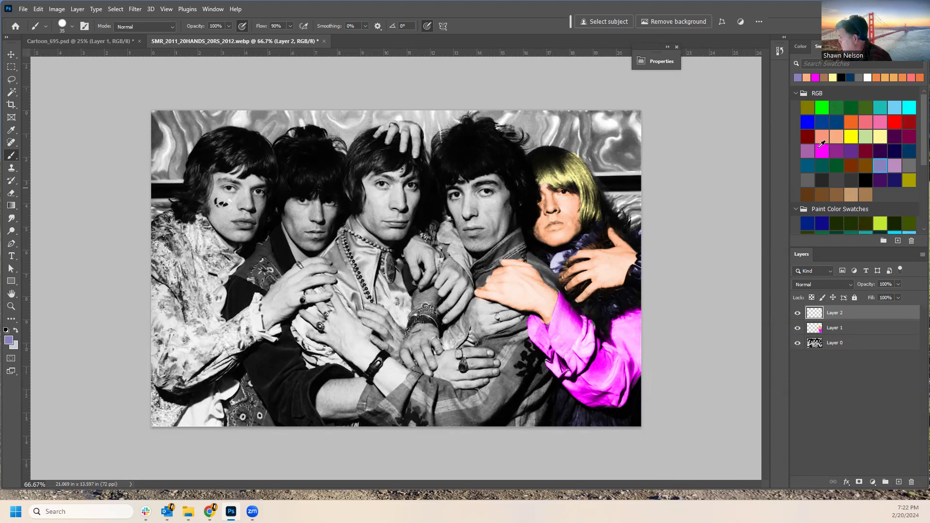
{"action": "left_click", "coordinate": [807, 136]}
{"action": "key", "text": "bracketleft"}
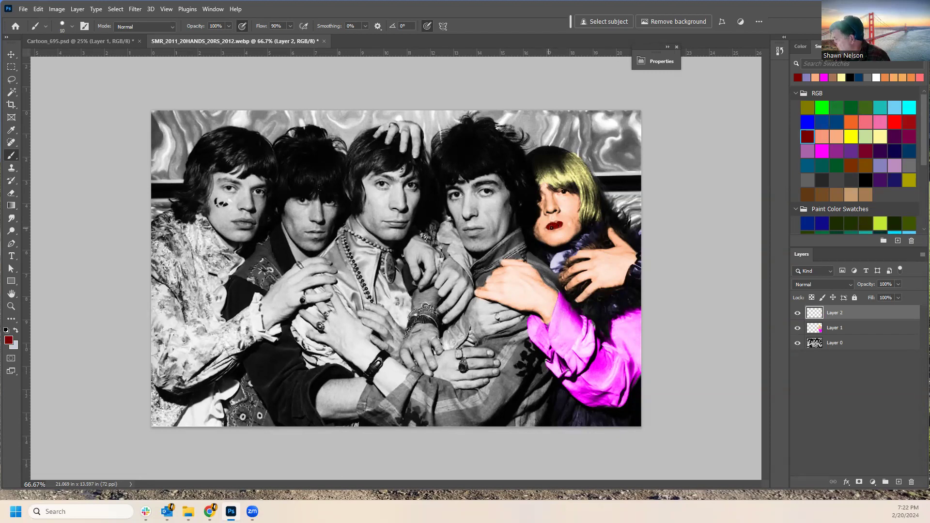
{"action": "left_click", "coordinate": [897, 284]}
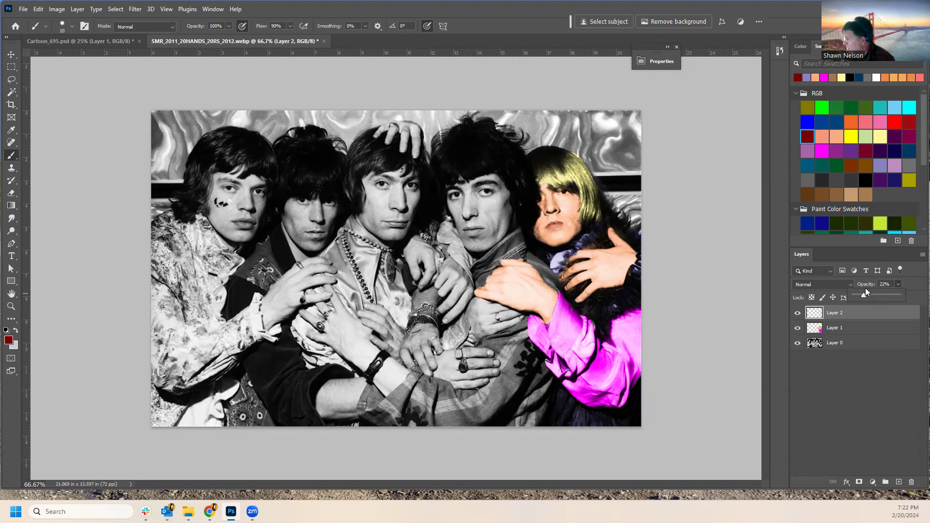
Apply a Hue/Saturation adjustment to the lips layer with hue +2, saturation +37 and lightness -41.
{"action": "left_click", "coordinate": [57, 9]}
{"action": "mouse_move", "coordinate": [97, 36]}
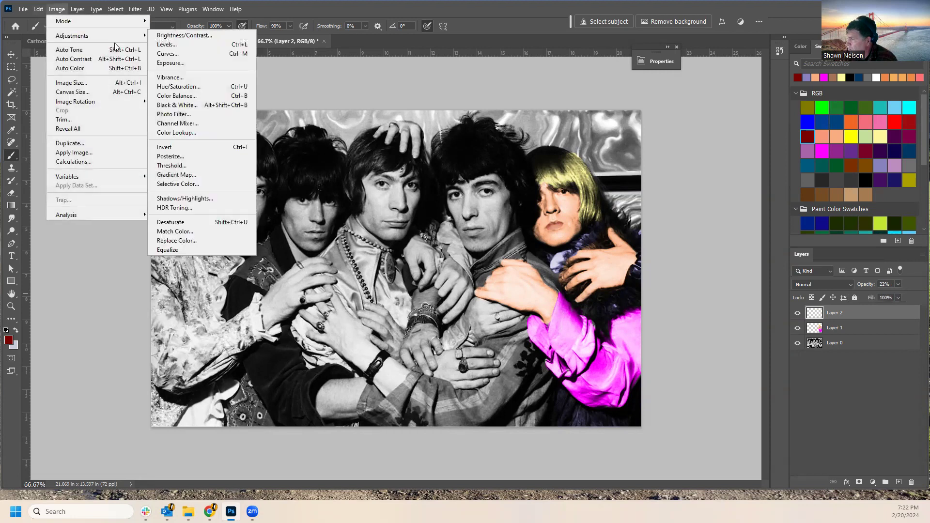
{"action": "left_click", "coordinate": [168, 88]}
{"action": "left_click_drag", "start_coordinate": [166, 160], "coordinate": [193, 183]}
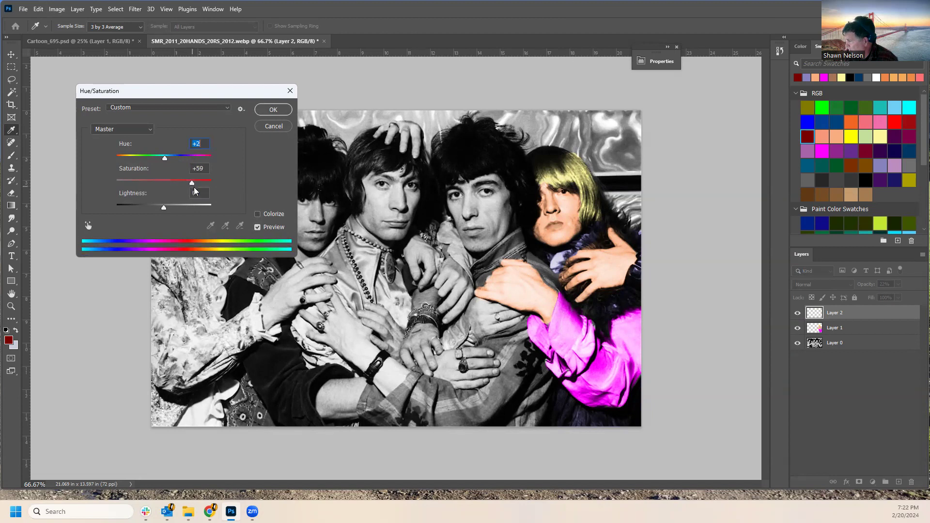
{"action": "mouse_move", "coordinate": [145, 203]}
{"action": "left_mouse_down"}
{"action": "mouse_move", "coordinate": [138, 203]}
{"action": "mouse_move", "coordinate": [162, 203]}
{"action": "mouse_move", "coordinate": [144, 204]}
{"action": "left_mouse_up"}
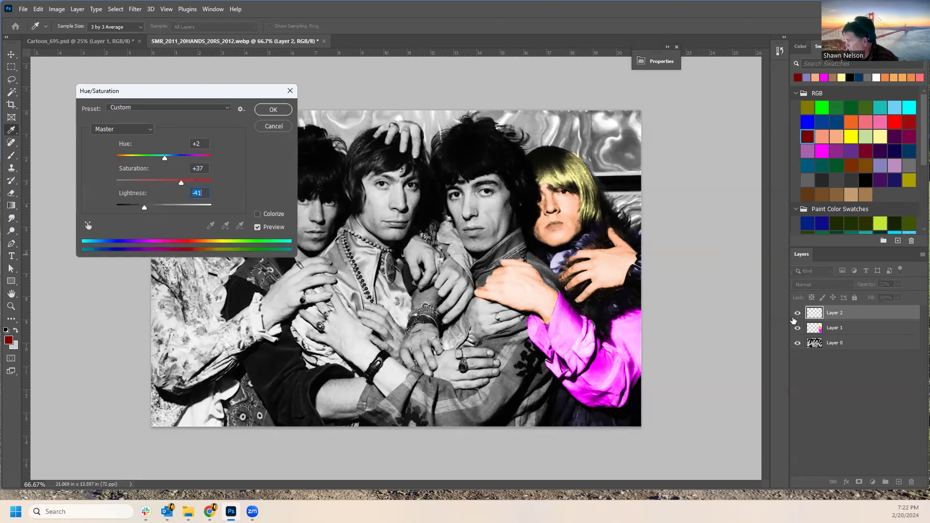
{"action": "left_click", "coordinate": [275, 110]}
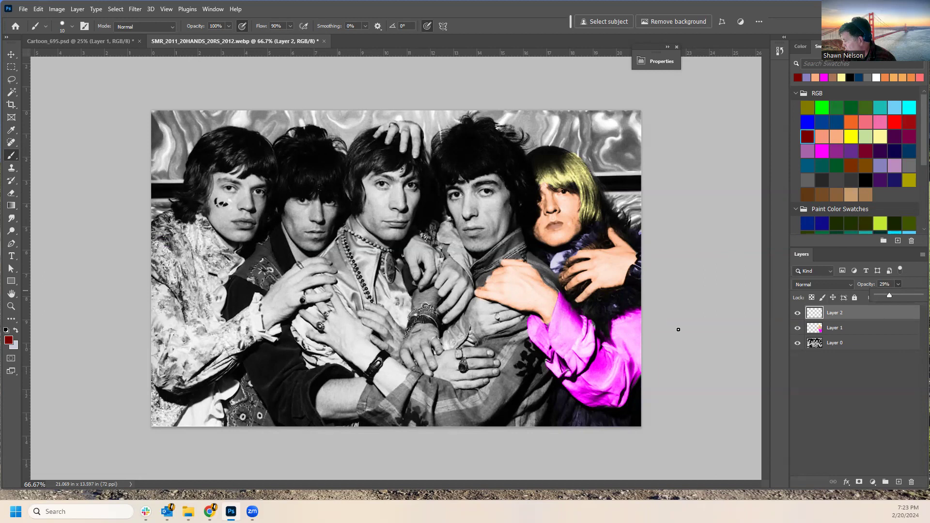
Select the light orange face and both hands on Layer 1 with the Magic Wand.
{"action": "left_click", "coordinate": [839, 334]}
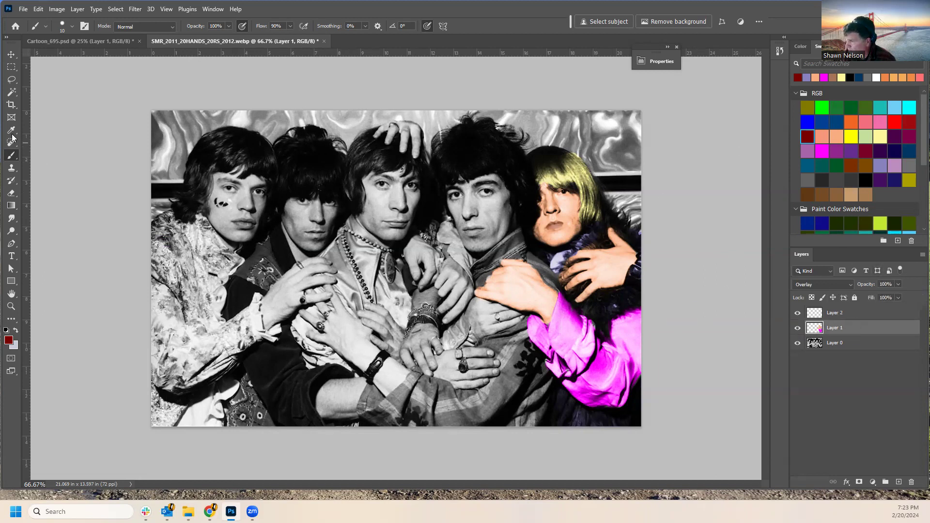
{"action": "left_click", "coordinate": [11, 91]}
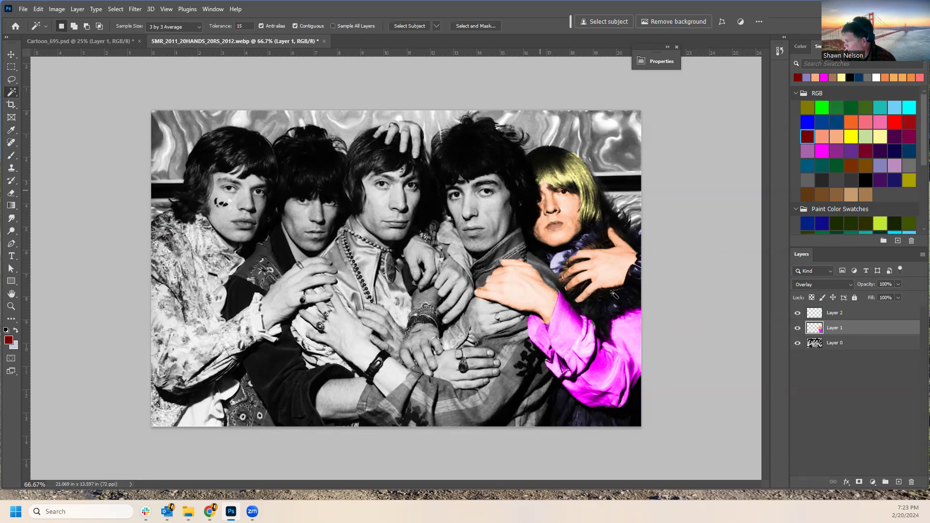
{"action": "left_click", "coordinate": [567, 213]}
{"action": "left_click", "coordinate": [608, 265]}
{"action": "left_click", "coordinate": [506, 288]}
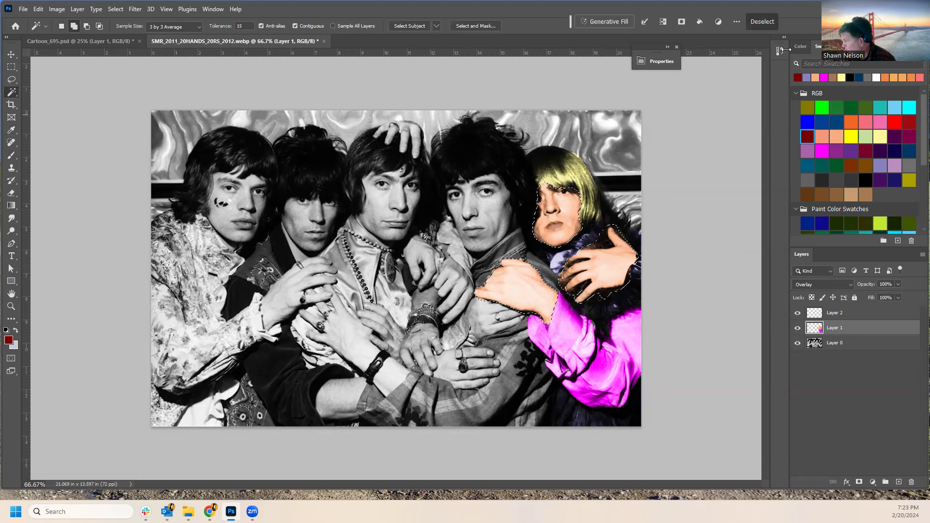
Fill the selected skin areas with a linear orange gradient running from the forehead down to the hands.
{"action": "left_click", "coordinate": [11, 205]}
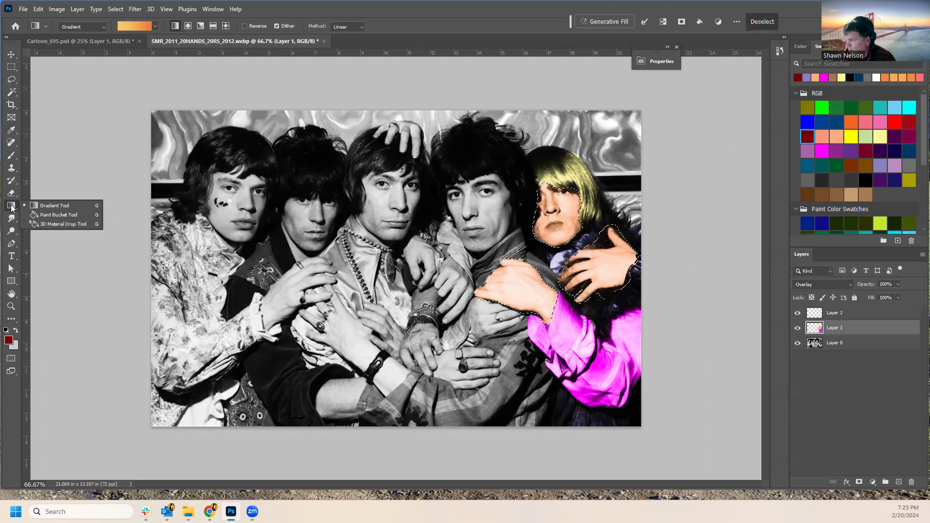
{"action": "left_click", "coordinate": [137, 26]}
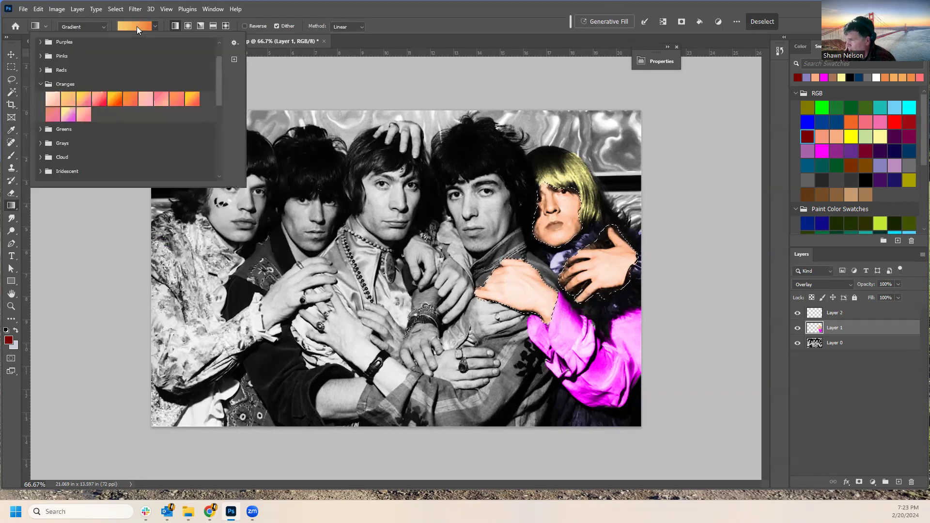
{"action": "left_click_drag", "start_coordinate": [557, 194], "coordinate": [567, 290]}
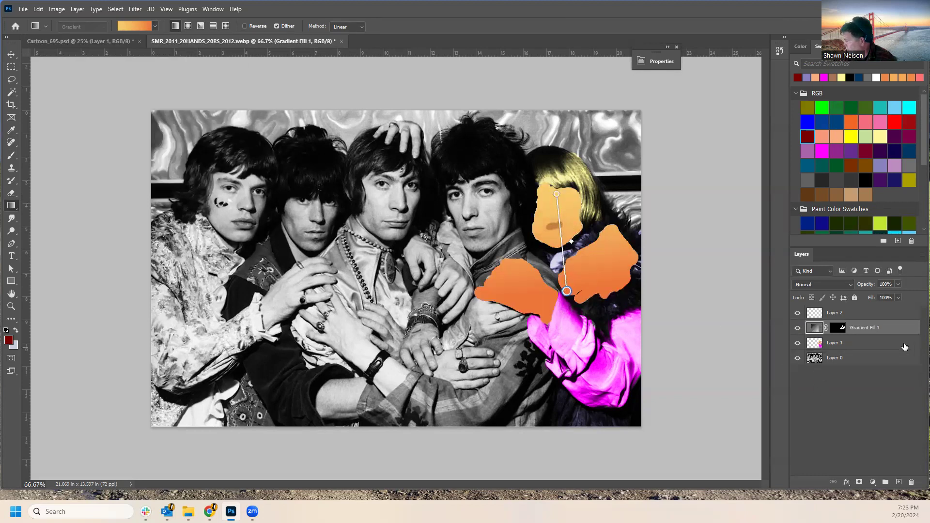
Merge the Gradient Fill 1 layer with Layer 1 and set the merged layer's blend mode to Multiply.
{"action": "left_click", "coordinate": [876, 344], "text": "shift"}
{"action": "right_click", "coordinate": [872, 336]}
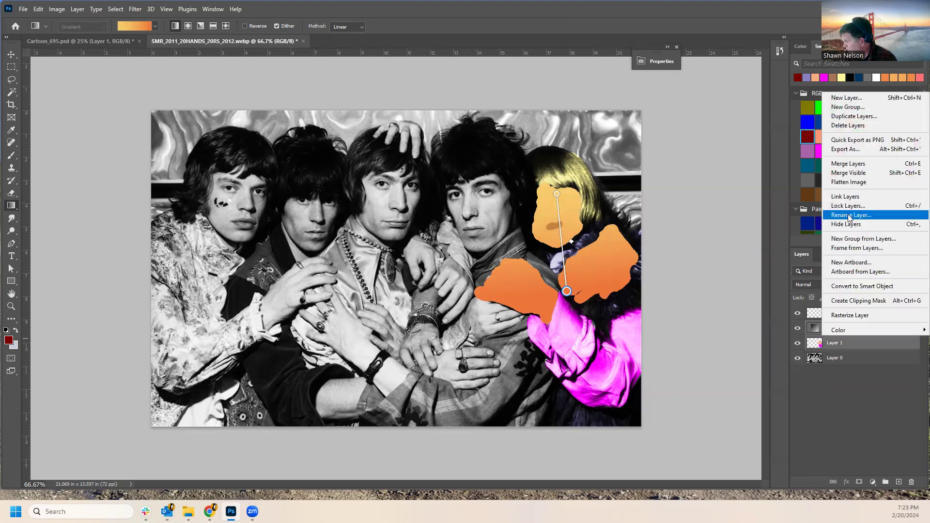
{"action": "left_click", "coordinate": [848, 164]}
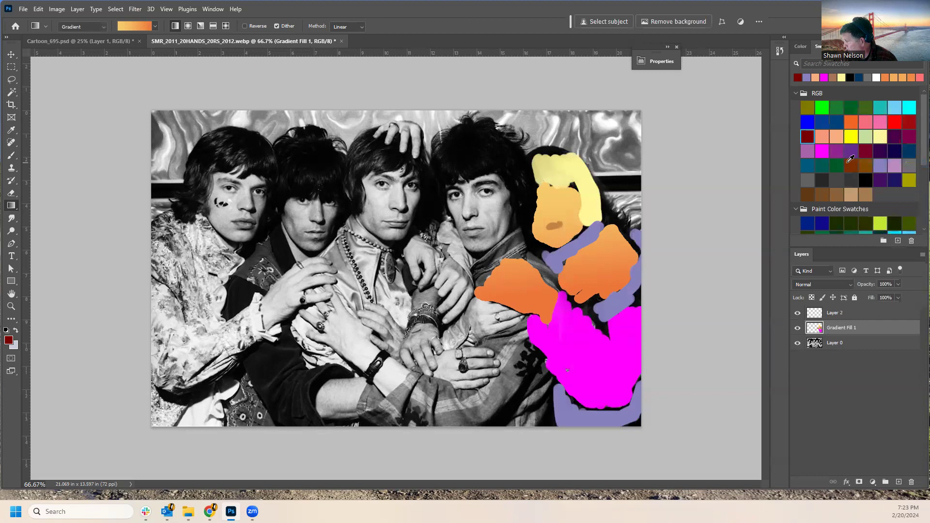
{"action": "left_click", "coordinate": [821, 286]}
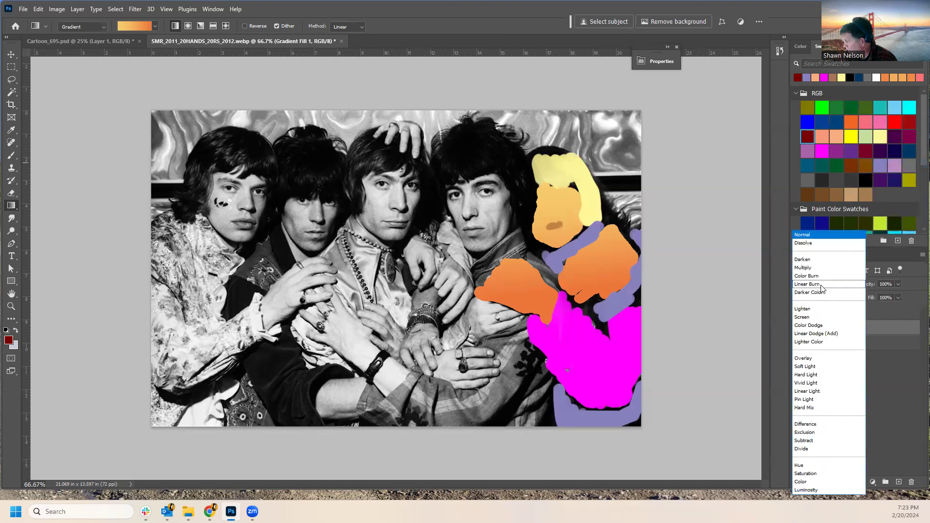
{"action": "left_click", "coordinate": [821, 268]}
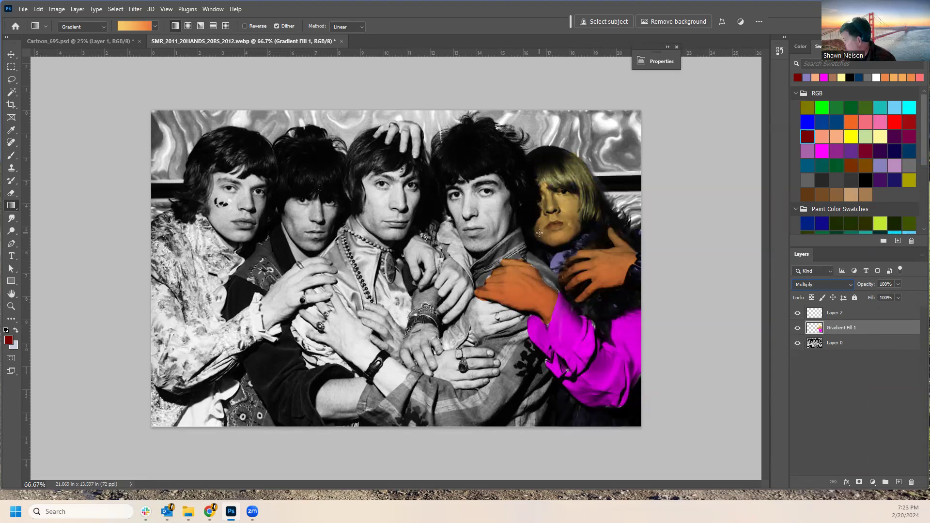
On Layer 2, brush dark red over the far-right man's face and peach over his hand with a larger brush at 23% opacity.
{"action": "left_click", "coordinate": [856, 313]}
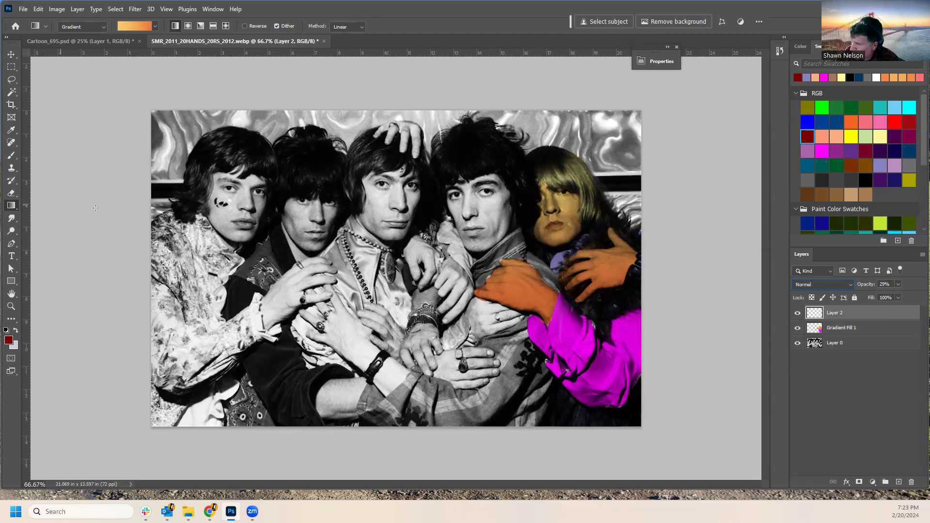
{"action": "key", "text": "b"}
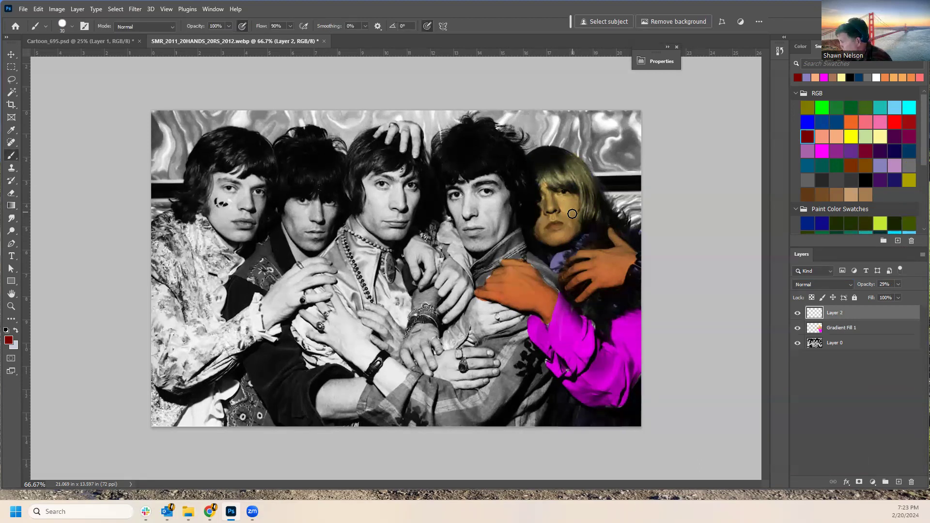
{"action": "key", "text": "bracketright"}
{"action": "key", "text": "bracketright"}
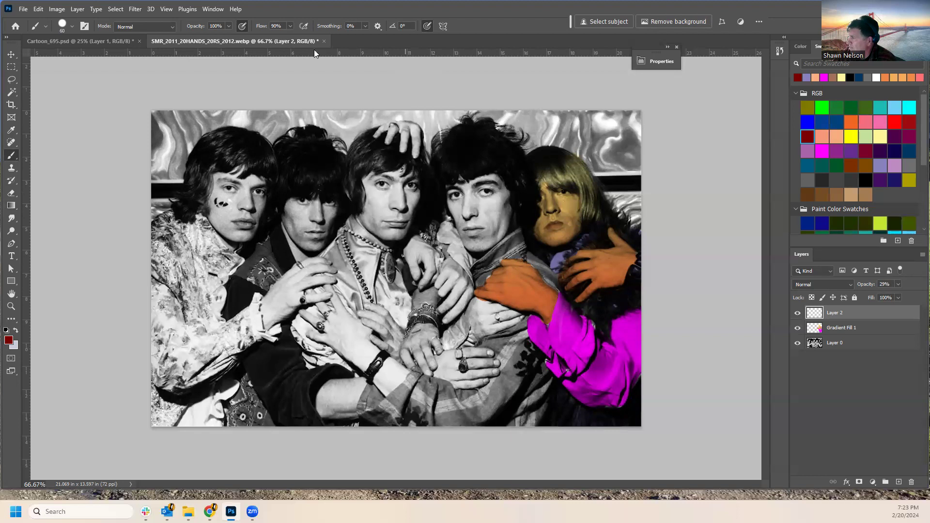
{"action": "left_click", "coordinate": [229, 26]}
{"action": "left_click_drag", "start_coordinate": [197, 37], "coordinate": [193, 37]}
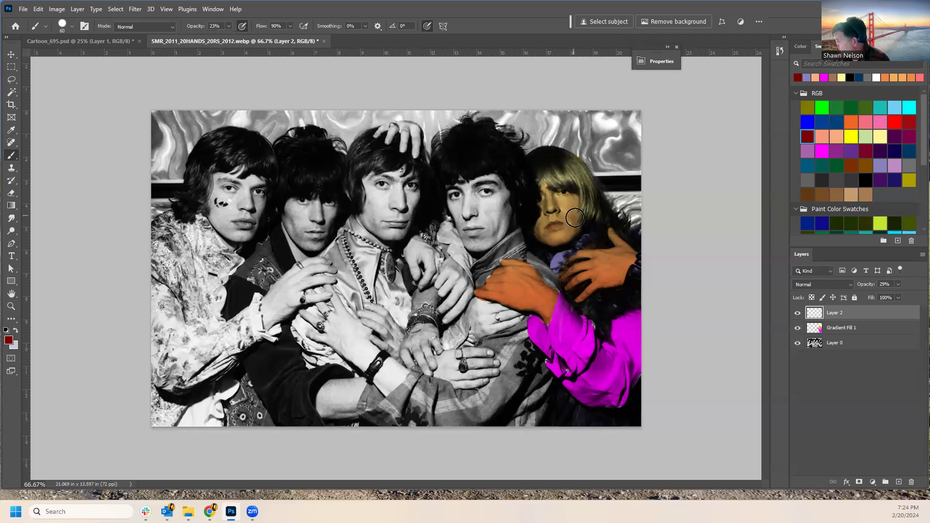
{"action": "mouse_move", "coordinate": [547, 248]}
{"action": "left_mouse_down"}
{"action": "mouse_move", "coordinate": [575, 208]}
{"action": "mouse_move", "coordinate": [564, 198]}
{"action": "mouse_move", "coordinate": [549, 217]}
{"action": "mouse_move", "coordinate": [548, 195]}
{"action": "mouse_move", "coordinate": [540, 236]}
{"action": "mouse_move", "coordinate": [569, 245]}
{"action": "mouse_move", "coordinate": [540, 241]}
{"action": "mouse_move", "coordinate": [566, 245]}
{"action": "mouse_move", "coordinate": [578, 234]}
{"action": "mouse_move", "coordinate": [575, 195]}
{"action": "mouse_move", "coordinate": [566, 246]}
{"action": "left_mouse_up"}
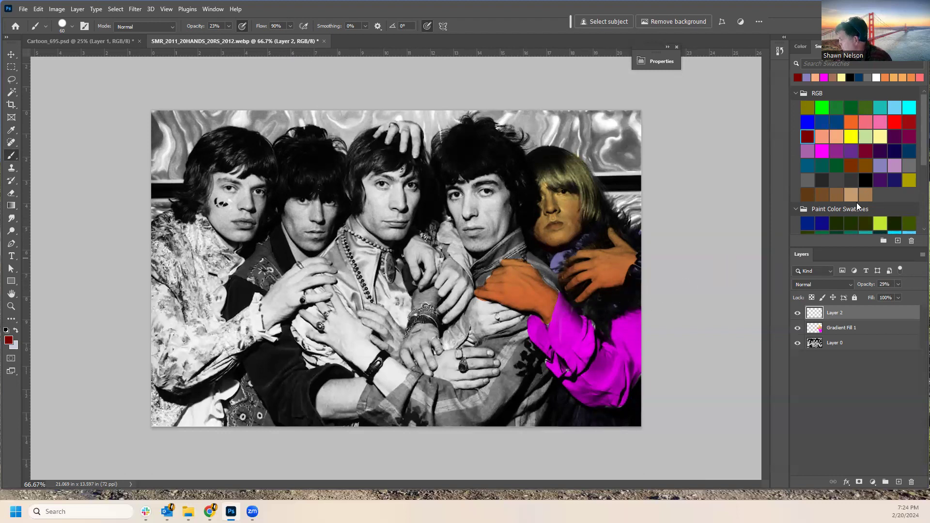
{"action": "left_click", "coordinate": [835, 137]}
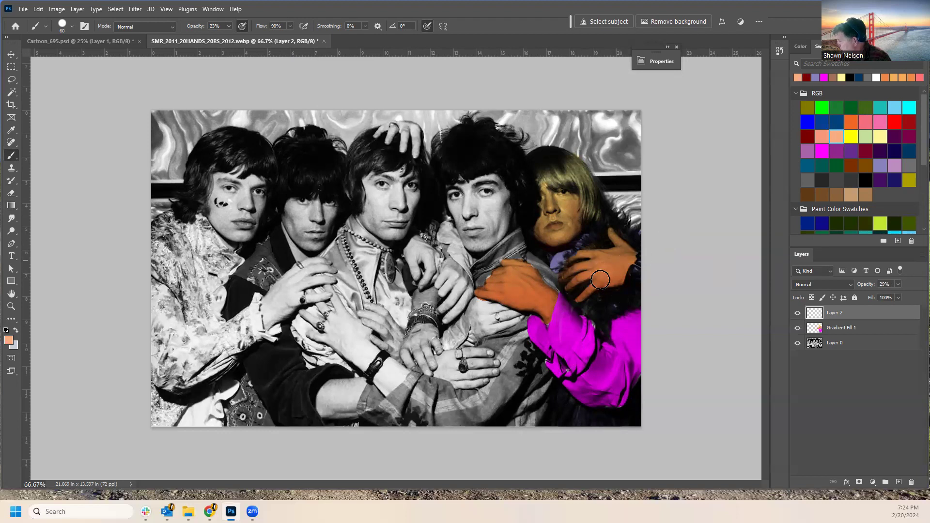
{"action": "left_click_drag", "start_coordinate": [595, 283], "coordinate": [591, 288]}
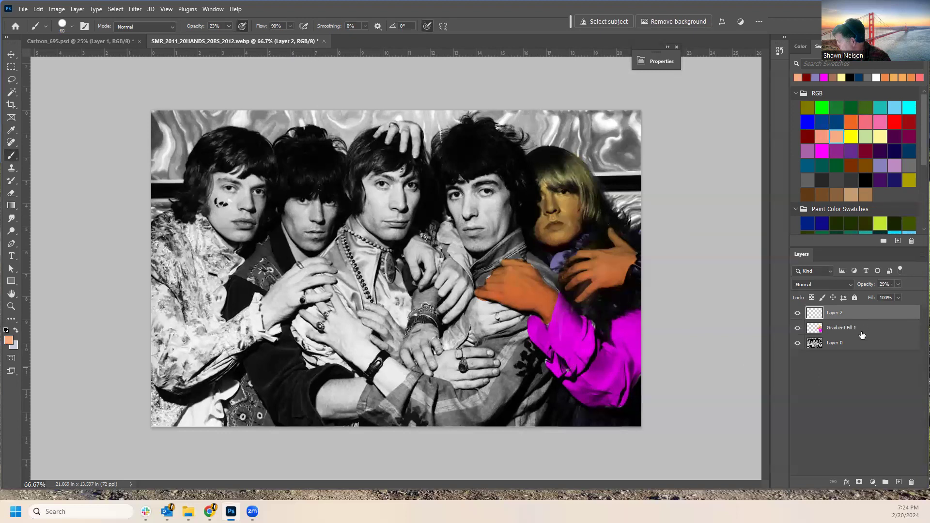
Add a new layer above Layer 2 and set its blend mode to Multiply.
{"action": "left_click", "coordinate": [899, 482]}
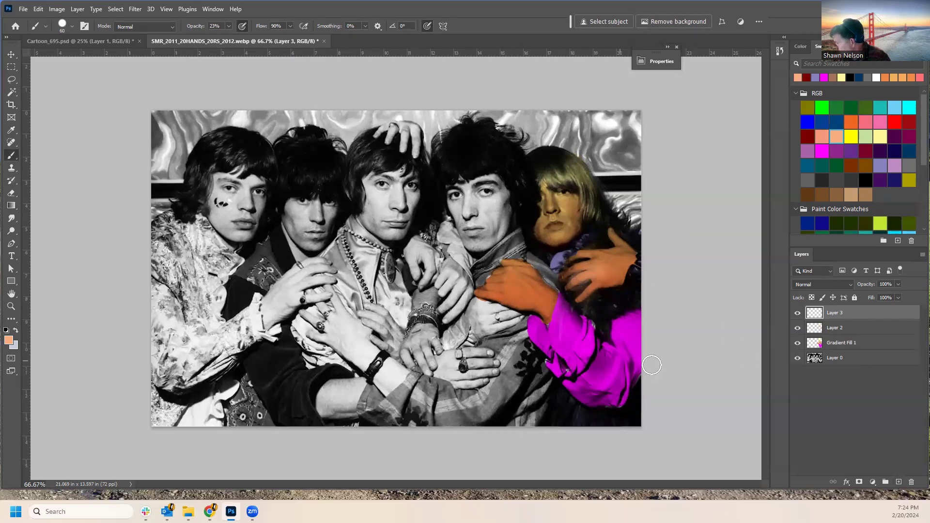
{"action": "left_click", "coordinate": [823, 284]}
{"action": "left_click", "coordinate": [808, 268]}
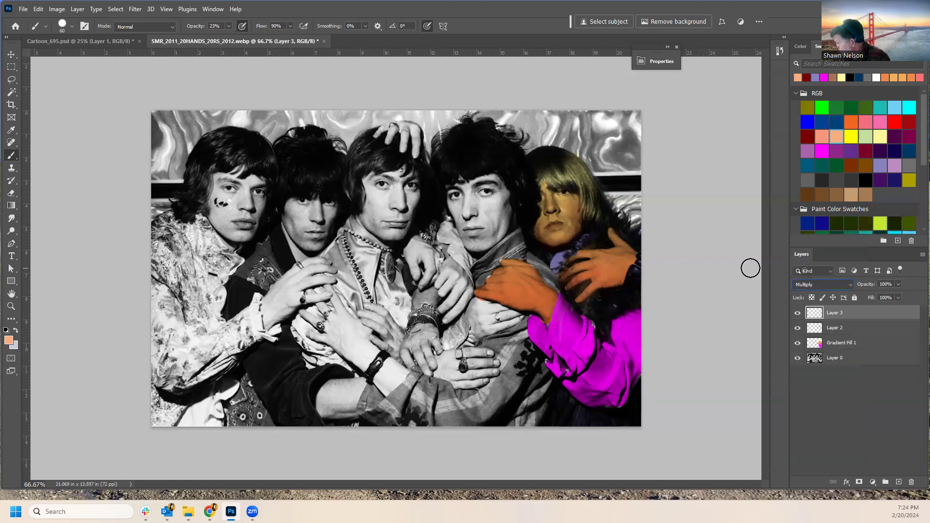
{"action": "left_click", "coordinate": [807, 285]}
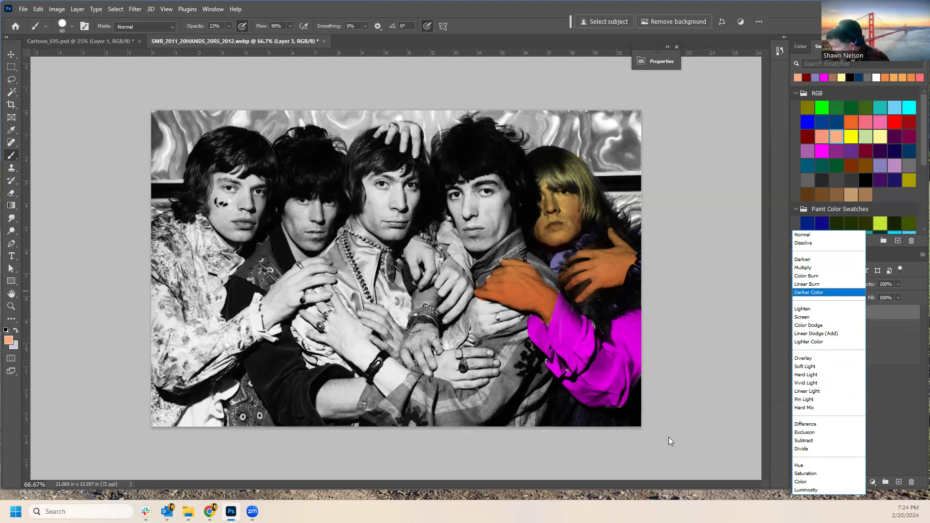
{"action": "left_click", "coordinate": [868, 368]}
Select the far-right man's face, hands and magenta sleeve on the Gradient Fill 1 layer with the Magic Wand, checking them with Layer 0 hidden.
{"action": "left_click", "coordinate": [862, 343]}
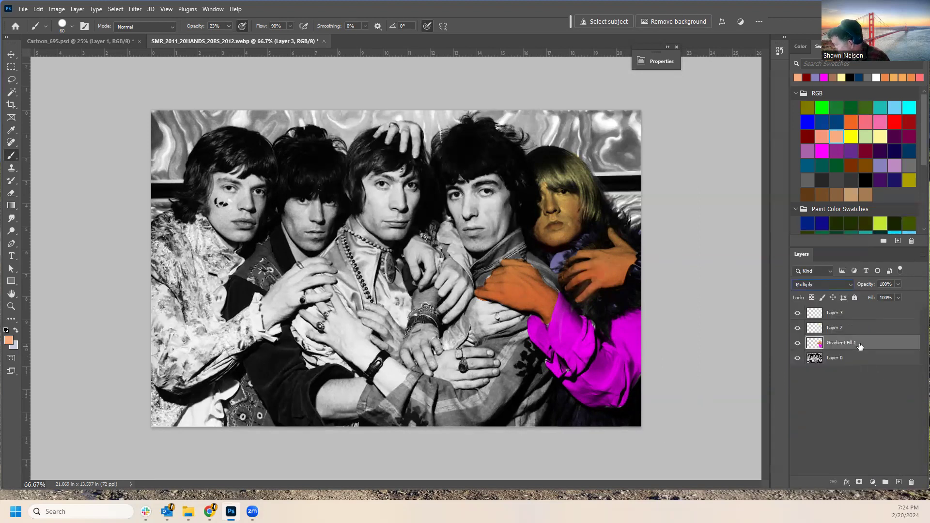
{"action": "left_click", "coordinate": [11, 92]}
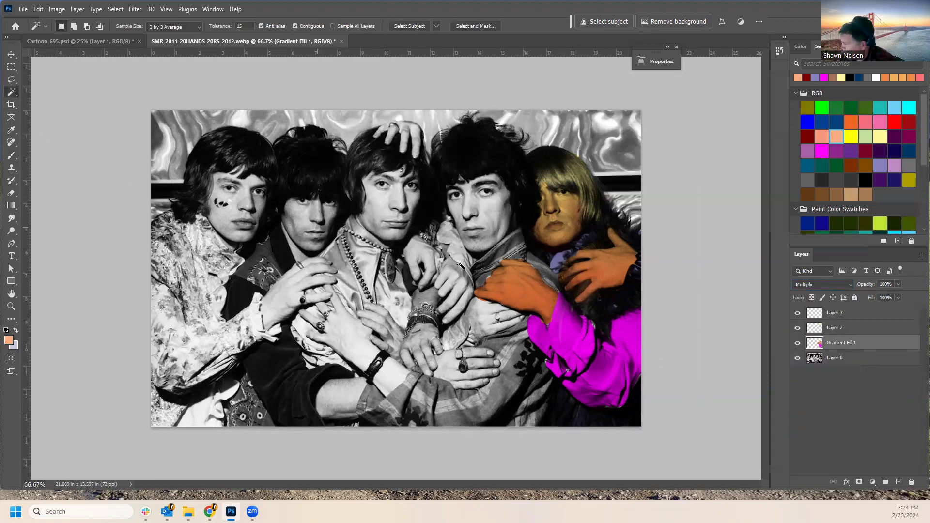
{"action": "left_click", "coordinate": [604, 292]}
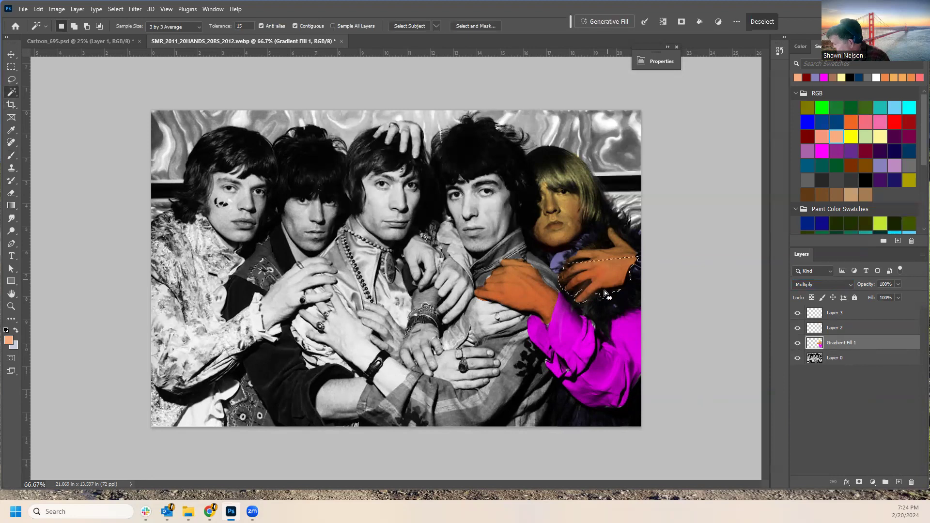
{"action": "left_click", "coordinate": [602, 247], "text": "shift"}
{"action": "left_click", "coordinate": [571, 229], "text": "shift"}
{"action": "left_click", "coordinate": [591, 362], "text": "shift"}
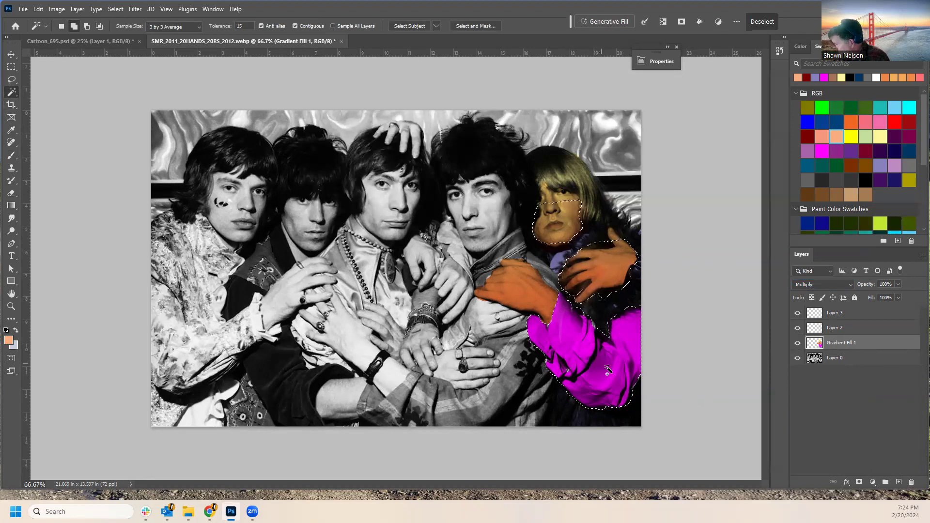
{"action": "left_click", "coordinate": [536, 304], "text": "shift"}
{"action": "left_click", "coordinate": [519, 270], "text": "shift"}
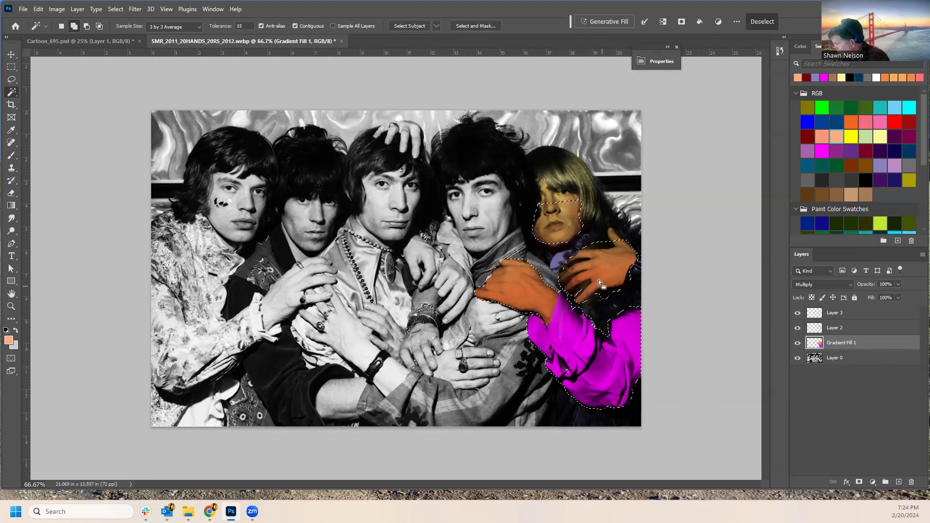
{"action": "left_click", "coordinate": [797, 358]}
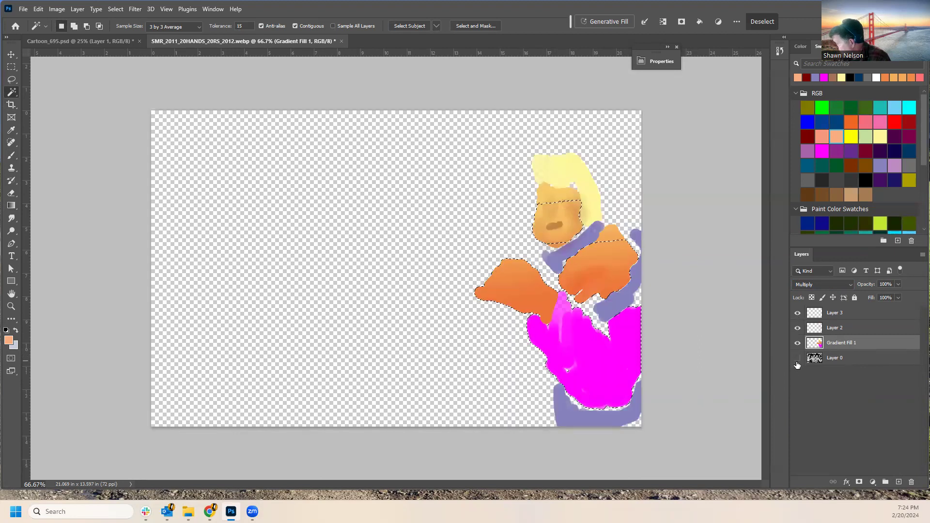
{"action": "left_click", "coordinate": [797, 358]}
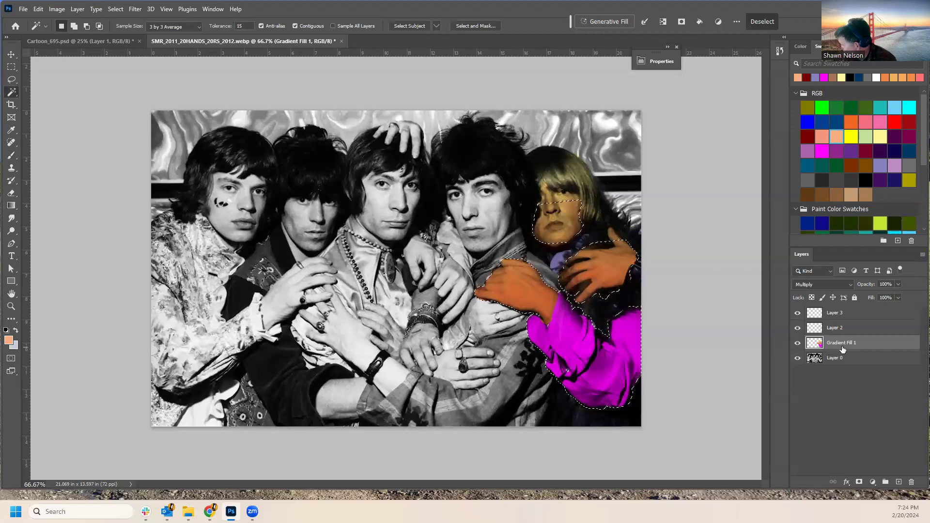
Move the photo layer, Layer 0, to the top of the layer stack and set its blend mode to Multiply.
{"action": "left_click_drag", "start_coordinate": [843, 362], "coordinate": [838, 309]}
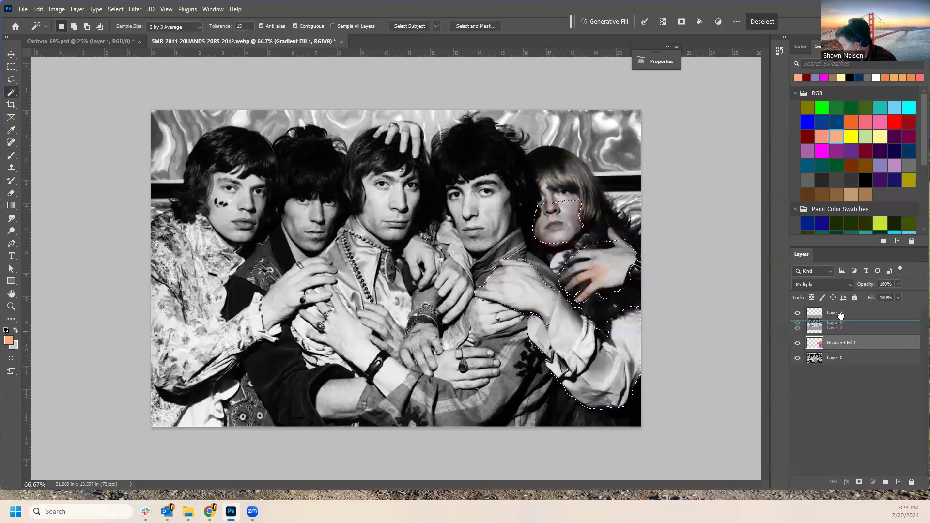
{"action": "left_click", "coordinate": [828, 312]}
{"action": "left_click", "coordinate": [808, 285]}
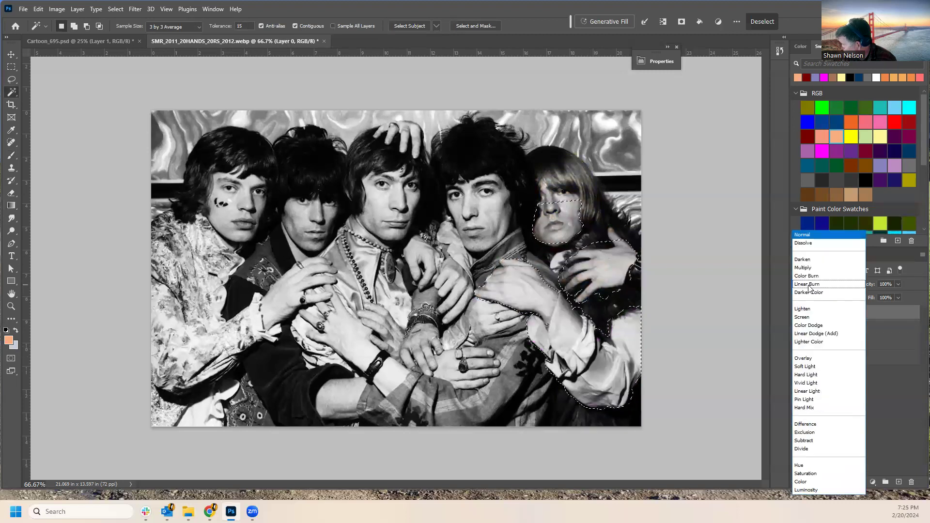
{"action": "left_click", "coordinate": [808, 270]}
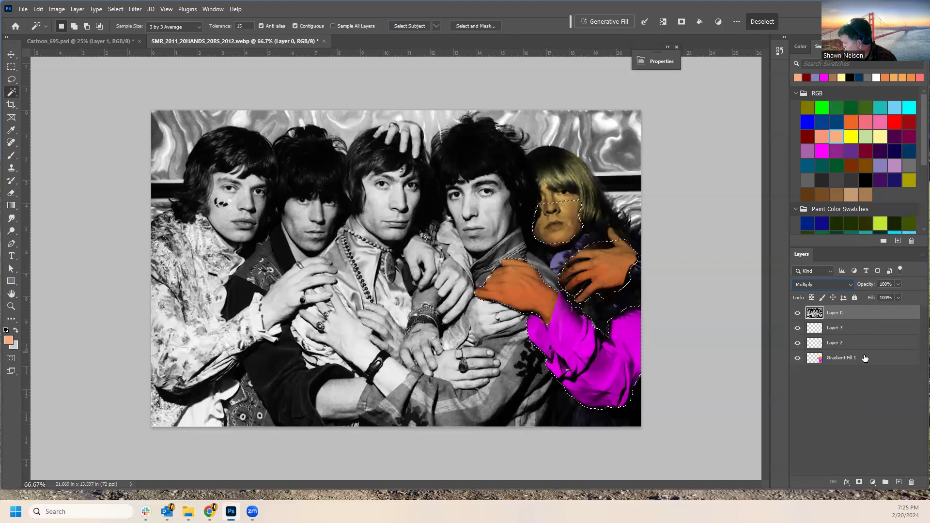
Set the blend mode of the Gradient Fill 1 layer to Normal.
{"action": "left_click", "coordinate": [835, 359]}
{"action": "left_click", "coordinate": [805, 285]}
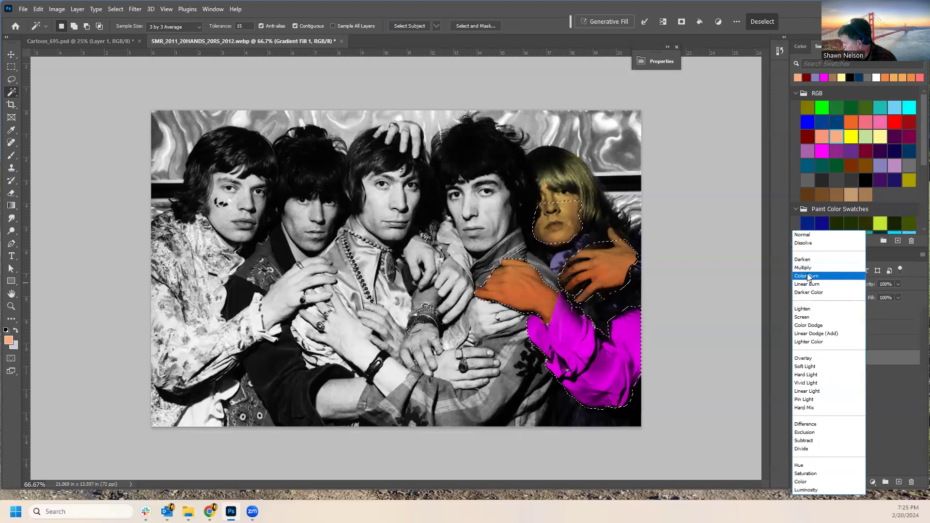
{"action": "left_click", "coordinate": [801, 237]}
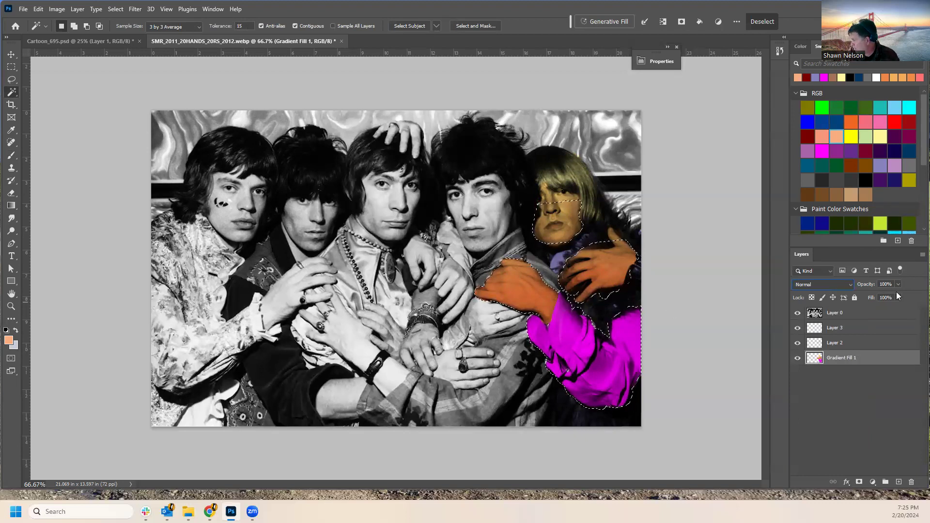
Try a reduced opacity on Layer 0 and return it to 100%.
{"action": "left_click", "coordinate": [871, 312]}
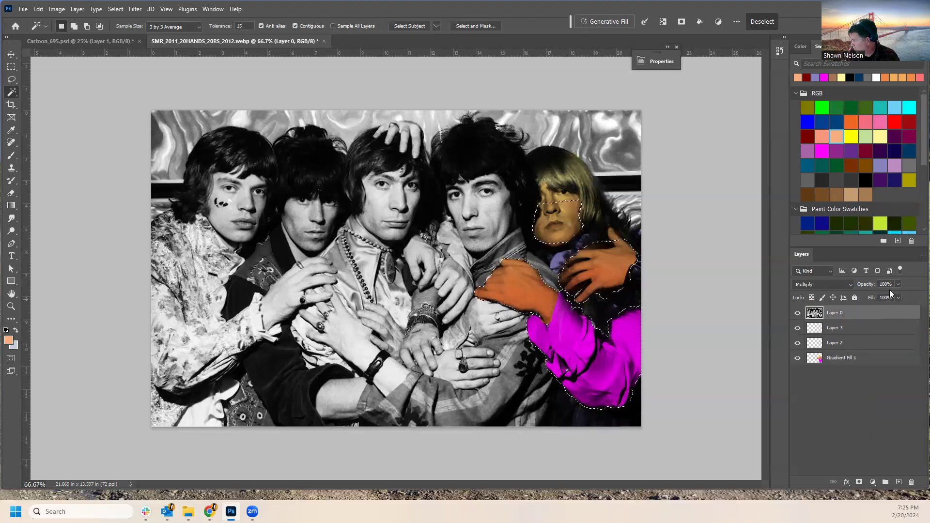
{"action": "left_click", "coordinate": [896, 284]}
{"action": "left_click_drag", "start_coordinate": [887, 296], "coordinate": [881, 295]}
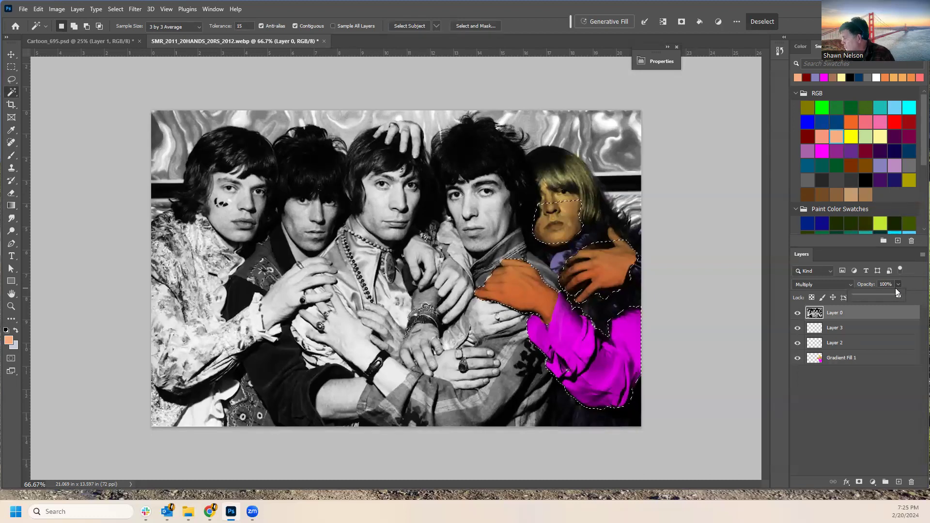
Clear the selection and paint peach skin over the three middle men's faces on the Gradient Fill 1 layer with the brush at 23% opacity.
{"action": "left_click", "coordinate": [12, 155]}
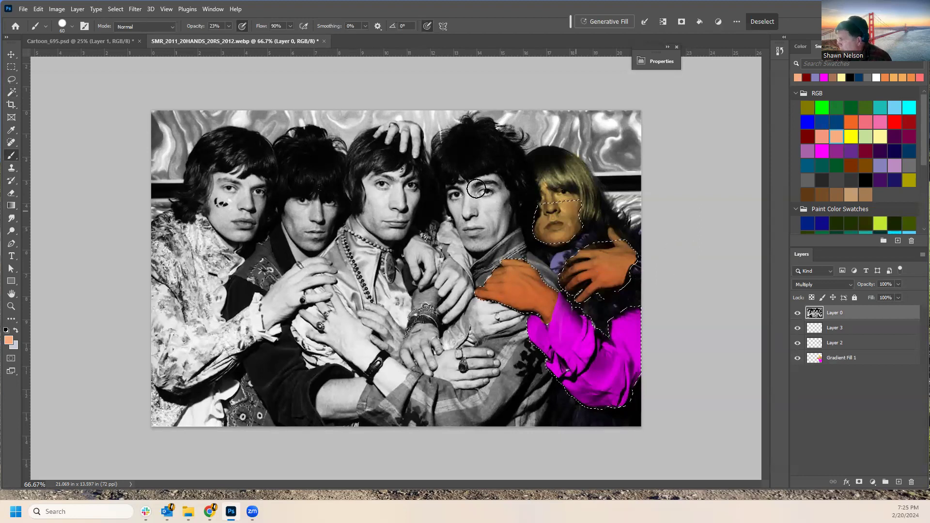
{"action": "left_click", "coordinate": [116, 9]}
{"action": "left_click", "coordinate": [125, 29]}
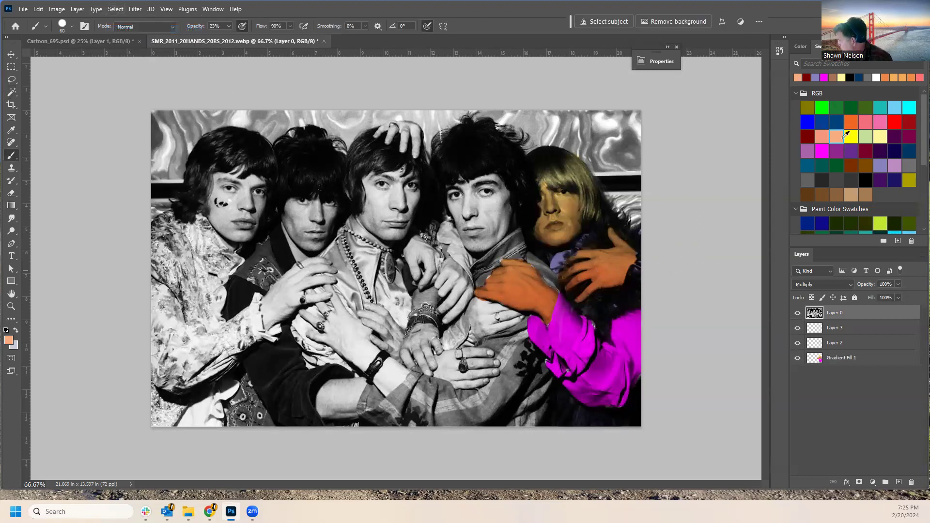
{"action": "left_click", "coordinate": [866, 361]}
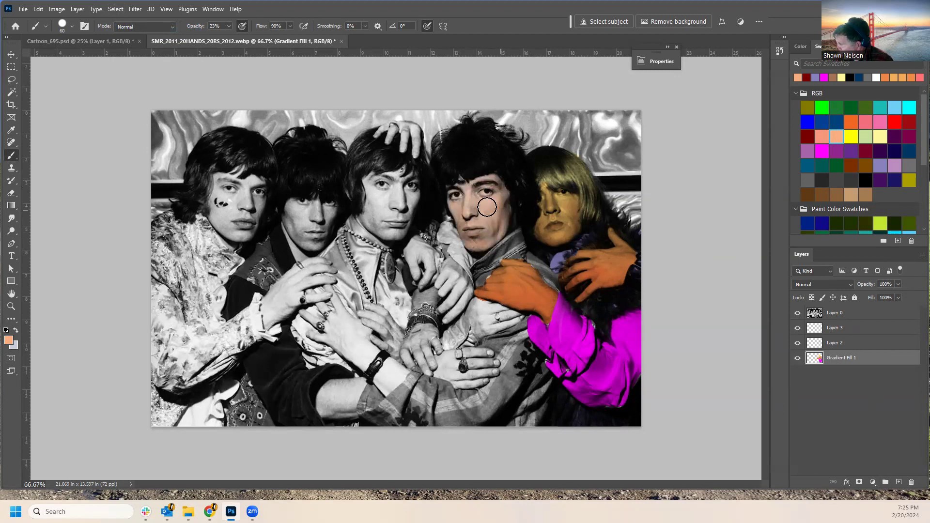
{"action": "mouse_move", "coordinate": [424, 218]}
{"action": "left_mouse_down"}
{"action": "mouse_move", "coordinate": [381, 175]}
{"action": "mouse_move", "coordinate": [382, 226]}
{"action": "mouse_move", "coordinate": [370, 179]}
{"action": "mouse_move", "coordinate": [362, 206]}
{"action": "mouse_move", "coordinate": [387, 234]}
{"action": "mouse_move", "coordinate": [363, 227]}
{"action": "mouse_move", "coordinate": [355, 214]}
{"action": "mouse_move", "coordinate": [369, 193]}
{"action": "mouse_move", "coordinate": [396, 242]}
{"action": "mouse_move", "coordinate": [382, 207]}
{"action": "mouse_move", "coordinate": [387, 184]}
{"action": "mouse_move", "coordinate": [400, 230]}
{"action": "mouse_move", "coordinate": [414, 184]}
{"action": "mouse_move", "coordinate": [398, 239]}
{"action": "mouse_move", "coordinate": [411, 177]}
{"action": "mouse_move", "coordinate": [400, 172]}
{"action": "mouse_move", "coordinate": [404, 219]}
{"action": "mouse_move", "coordinate": [392, 166]}
{"action": "mouse_move", "coordinate": [386, 209]}
{"action": "mouse_move", "coordinate": [368, 198]}
{"action": "mouse_move", "coordinate": [373, 161]}
{"action": "mouse_move", "coordinate": [368, 219]}
{"action": "mouse_move", "coordinate": [396, 164]}
{"action": "mouse_move", "coordinate": [387, 219]}
{"action": "mouse_move", "coordinate": [397, 197]}
{"action": "mouse_move", "coordinate": [414, 197]}
{"action": "mouse_move", "coordinate": [416, 183]}
{"action": "mouse_move", "coordinate": [394, 236]}
{"action": "left_mouse_up"}
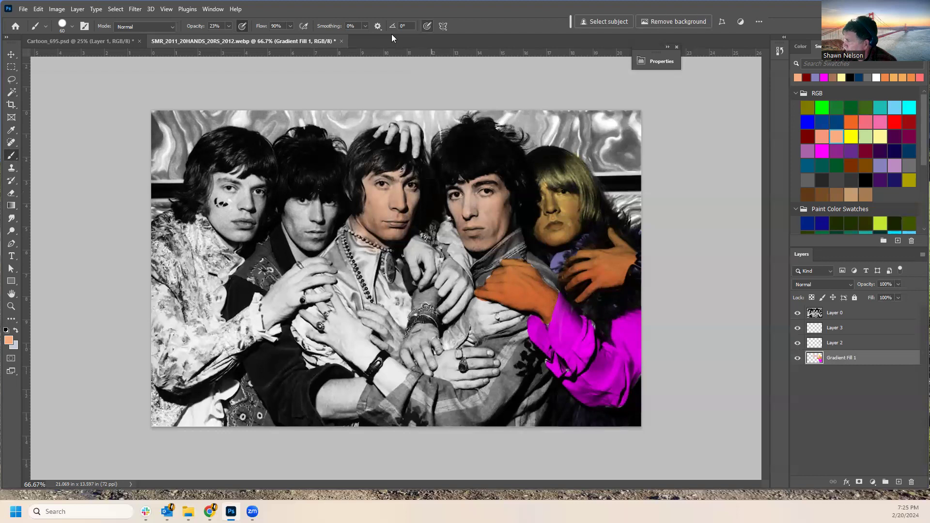
{"action": "mouse_move", "coordinate": [406, 222]}
{"action": "left_mouse_down"}
{"action": "mouse_move", "coordinate": [385, 190]}
{"action": "mouse_move", "coordinate": [390, 230]}
{"action": "mouse_move", "coordinate": [378, 178]}
{"action": "mouse_move", "coordinate": [371, 240]}
{"action": "mouse_move", "coordinate": [300, 191]}
{"action": "mouse_move", "coordinate": [292, 210]}
{"action": "mouse_move", "coordinate": [302, 257]}
{"action": "mouse_move", "coordinate": [329, 197]}
{"action": "mouse_move", "coordinate": [311, 259]}
{"action": "left_mouse_up"}
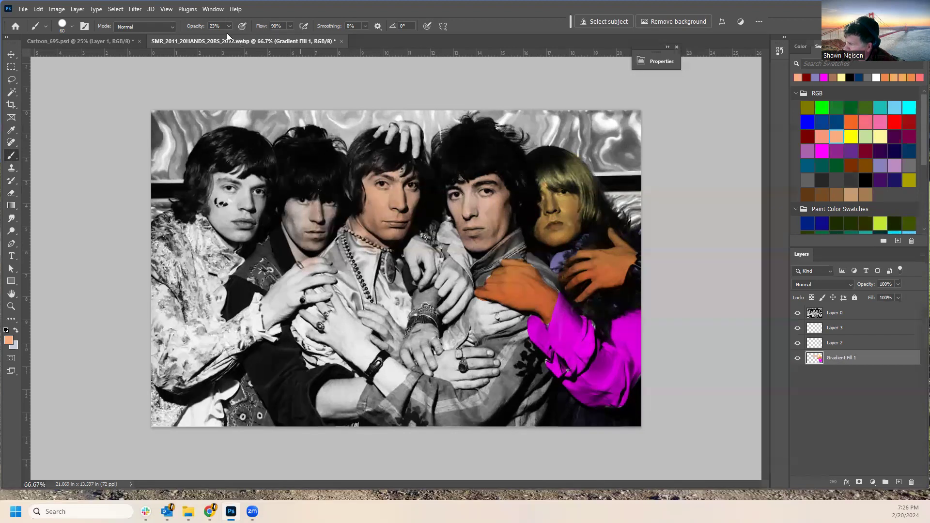
Raise the brush opacity to 100% and paint peach skin over the faces of the three men at left and the hand on the middle man's head.
{"action": "mouse_move", "coordinate": [228, 203]}
{"action": "left_mouse_down"}
{"action": "mouse_move", "coordinate": [235, 232]}
{"action": "mouse_move", "coordinate": [214, 166]}
{"action": "mouse_move", "coordinate": [249, 201]}
{"action": "mouse_move", "coordinate": [254, 234]}
{"action": "left_mouse_up"}
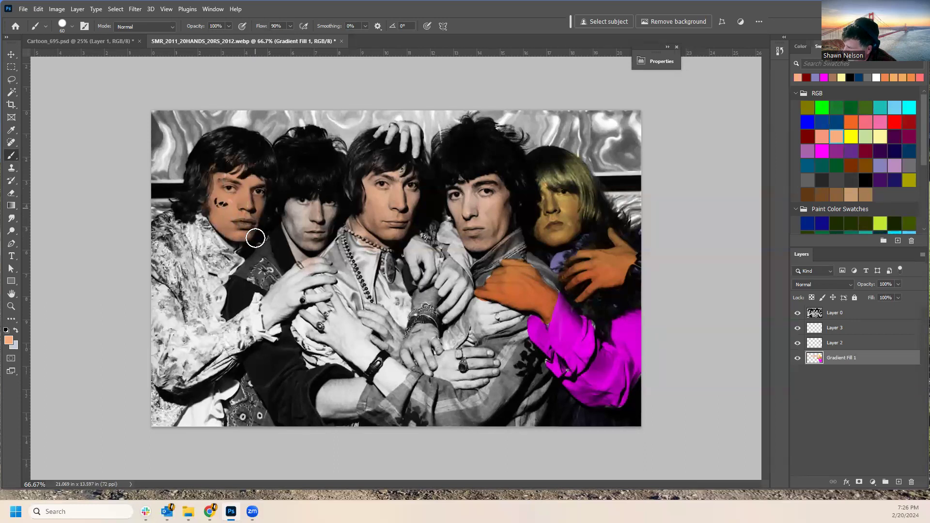
{"action": "mouse_move", "coordinate": [288, 207]}
{"action": "left_mouse_down"}
{"action": "mouse_move", "coordinate": [303, 255]}
{"action": "mouse_move", "coordinate": [369, 179]}
{"action": "mouse_move", "coordinate": [359, 216]}
{"action": "mouse_move", "coordinate": [373, 180]}
{"action": "mouse_move", "coordinate": [395, 215]}
{"action": "mouse_move", "coordinate": [363, 191]}
{"action": "left_mouse_up"}
{"action": "mouse_move", "coordinate": [411, 131]}
{"action": "left_mouse_down"}
{"action": "mouse_move", "coordinate": [417, 163]}
{"action": "mouse_move", "coordinate": [401, 130]}
{"action": "mouse_move", "coordinate": [381, 141]}
{"action": "mouse_move", "coordinate": [423, 162]}
{"action": "left_mouse_up"}
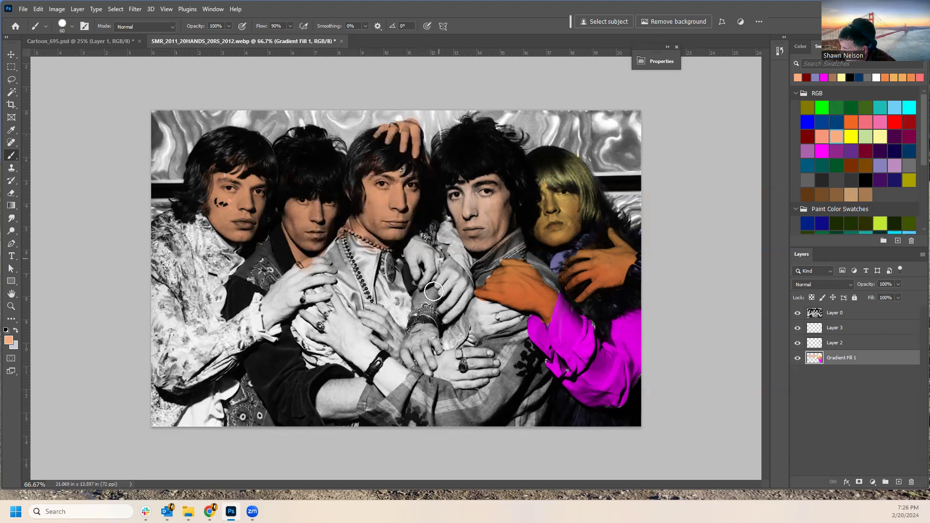
Paint peach skin over the hands at the centre and right of the photo and over the blond man's face.
{"action": "mouse_move", "coordinate": [443, 275]}
{"action": "left_mouse_down"}
{"action": "mouse_move", "coordinate": [460, 293]}
{"action": "mouse_move", "coordinate": [446, 270]}
{"action": "mouse_move", "coordinate": [448, 303]}
{"action": "mouse_move", "coordinate": [422, 368]}
{"action": "mouse_move", "coordinate": [410, 358]}
{"action": "mouse_move", "coordinate": [424, 293]}
{"action": "mouse_move", "coordinate": [431, 305]}
{"action": "mouse_move", "coordinate": [412, 248]}
{"action": "mouse_move", "coordinate": [454, 276]}
{"action": "mouse_move", "coordinate": [441, 257]}
{"action": "mouse_move", "coordinate": [460, 280]}
{"action": "mouse_move", "coordinate": [457, 315]}
{"action": "mouse_move", "coordinate": [502, 341]}
{"action": "mouse_move", "coordinate": [500, 359]}
{"action": "mouse_move", "coordinate": [523, 312]}
{"action": "mouse_move", "coordinate": [453, 339]}
{"action": "mouse_move", "coordinate": [504, 297]}
{"action": "mouse_move", "coordinate": [481, 328]}
{"action": "mouse_move", "coordinate": [534, 306]}
{"action": "mouse_move", "coordinate": [546, 311]}
{"action": "mouse_move", "coordinate": [548, 295]}
{"action": "mouse_move", "coordinate": [515, 270]}
{"action": "mouse_move", "coordinate": [482, 293]}
{"action": "mouse_move", "coordinate": [518, 294]}
{"action": "left_mouse_up"}
{"action": "mouse_move", "coordinate": [597, 271]}
{"action": "left_mouse_down"}
{"action": "mouse_move", "coordinate": [586, 298]}
{"action": "mouse_move", "coordinate": [624, 268]}
{"action": "mouse_move", "coordinate": [611, 239]}
{"action": "mouse_move", "coordinate": [586, 272]}
{"action": "left_mouse_up"}
{"action": "mouse_move", "coordinate": [556, 212]}
{"action": "left_mouse_down"}
{"action": "mouse_move", "coordinate": [552, 236]}
{"action": "mouse_move", "coordinate": [572, 206]}
{"action": "mouse_move", "coordinate": [551, 189]}
{"action": "left_mouse_up"}
{"action": "mouse_move", "coordinate": [465, 376]}
{"action": "left_mouse_down"}
{"action": "mouse_move", "coordinate": [438, 360]}
{"action": "mouse_move", "coordinate": [489, 359]}
{"action": "mouse_move", "coordinate": [456, 380]}
{"action": "mouse_move", "coordinate": [470, 360]}
{"action": "mouse_move", "coordinate": [448, 369]}
{"action": "left_mouse_up"}
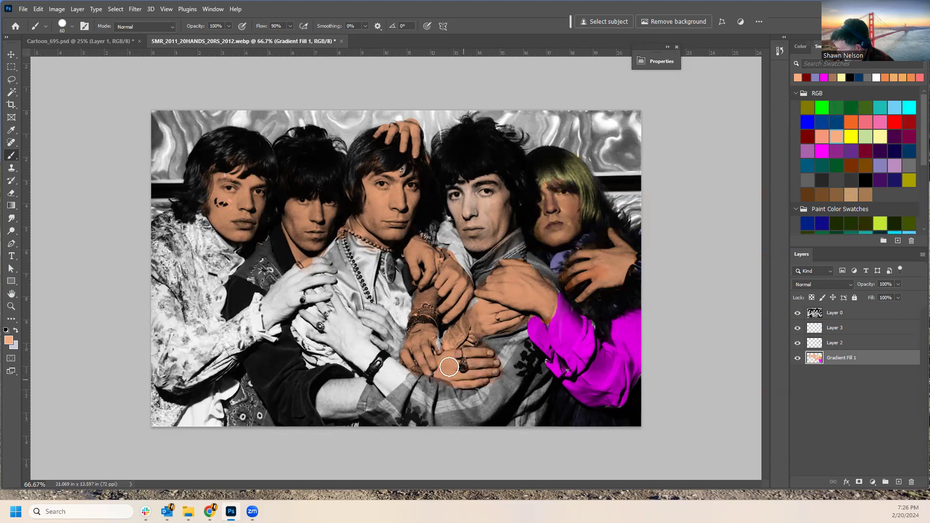
Paint peach over the remaining hands, forearm and necks, and reduce the Gradient Fill 1 layer's opacity to 64%.
{"action": "mouse_move", "coordinate": [304, 327]}
{"action": "left_mouse_down"}
{"action": "mouse_move", "coordinate": [328, 340]}
{"action": "mouse_move", "coordinate": [312, 323]}
{"action": "mouse_move", "coordinate": [339, 338]}
{"action": "mouse_move", "coordinate": [318, 299]}
{"action": "mouse_move", "coordinate": [377, 349]}
{"action": "mouse_move", "coordinate": [357, 353]}
{"action": "mouse_move", "coordinate": [373, 372]}
{"action": "mouse_move", "coordinate": [407, 374]}
{"action": "mouse_move", "coordinate": [390, 381]}
{"action": "mouse_move", "coordinate": [376, 367]}
{"action": "mouse_move", "coordinate": [369, 398]}
{"action": "mouse_move", "coordinate": [332, 389]}
{"action": "mouse_move", "coordinate": [327, 405]}
{"action": "mouse_move", "coordinate": [364, 392]}
{"action": "mouse_move", "coordinate": [327, 411]}
{"action": "mouse_move", "coordinate": [382, 402]}
{"action": "left_mouse_up"}
{"action": "mouse_move", "coordinate": [298, 297]}
{"action": "left_mouse_down"}
{"action": "mouse_move", "coordinate": [271, 323]}
{"action": "mouse_move", "coordinate": [269, 306]}
{"action": "mouse_move", "coordinate": [295, 274]}
{"action": "mouse_move", "coordinate": [323, 264]}
{"action": "mouse_move", "coordinate": [281, 316]}
{"action": "mouse_move", "coordinate": [319, 285]}
{"action": "mouse_move", "coordinate": [299, 324]}
{"action": "mouse_move", "coordinate": [325, 332]}
{"action": "mouse_move", "coordinate": [364, 368]}
{"action": "left_mouse_up"}
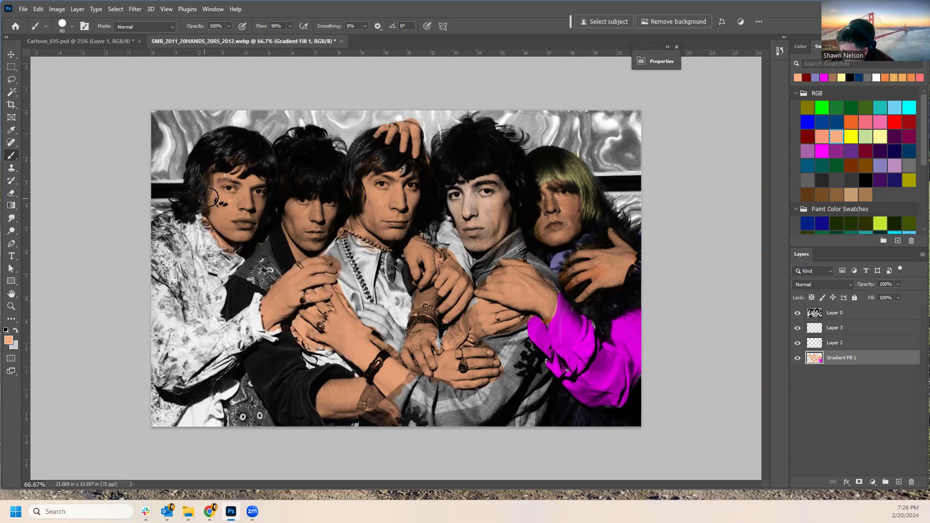
{"action": "mouse_move", "coordinate": [267, 320]}
{"action": "left_mouse_down"}
{"action": "mouse_move", "coordinate": [265, 298]}
{"action": "mouse_move", "coordinate": [275, 336]}
{"action": "left_mouse_up"}
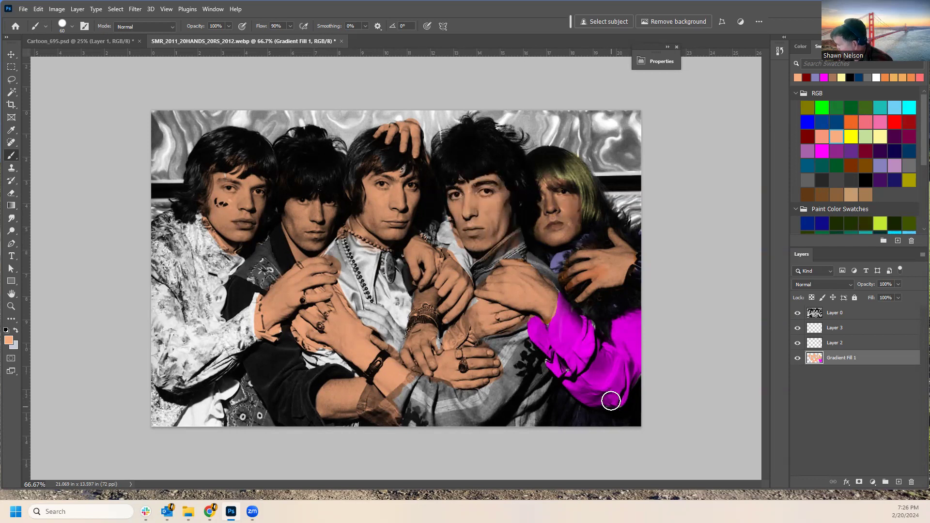
{"action": "mouse_move", "coordinate": [603, 279]}
{"action": "left_mouse_down"}
{"action": "mouse_move", "coordinate": [596, 257]}
{"action": "mouse_move", "coordinate": [561, 268]}
{"action": "mouse_move", "coordinate": [550, 314]}
{"action": "mouse_move", "coordinate": [480, 300]}
{"action": "mouse_move", "coordinate": [495, 278]}
{"action": "mouse_move", "coordinate": [497, 310]}
{"action": "mouse_move", "coordinate": [480, 373]}
{"action": "mouse_move", "coordinate": [449, 366]}
{"action": "mouse_move", "coordinate": [439, 341]}
{"action": "left_mouse_up"}
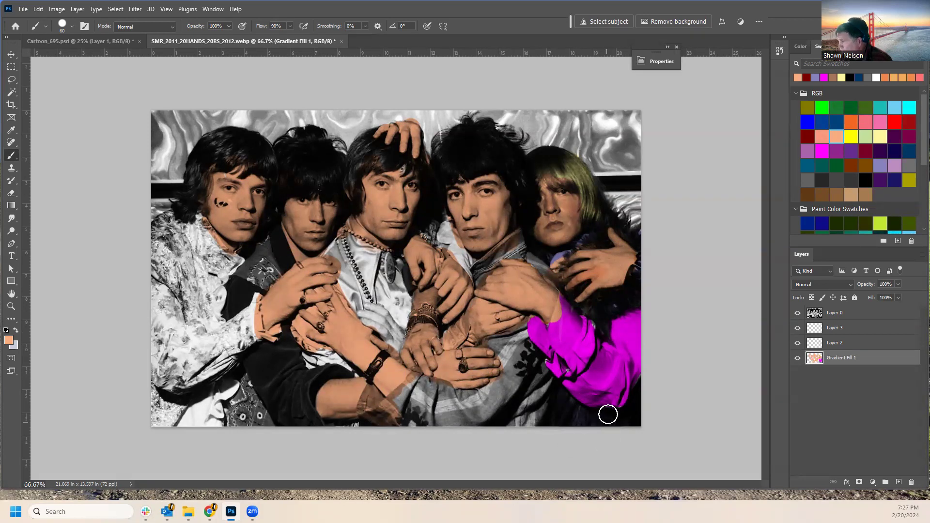
{"action": "left_click_drag", "start_coordinate": [222, 237], "coordinate": [227, 266]}
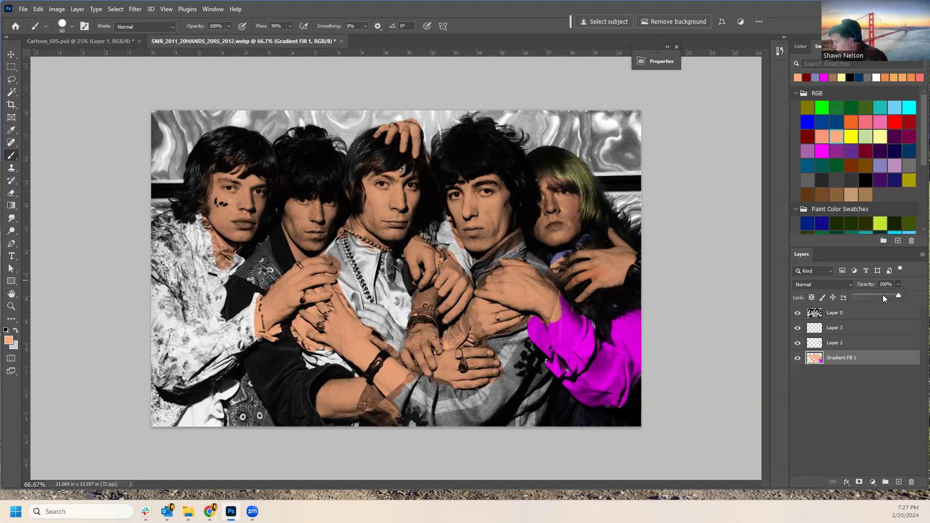
{"action": "left_click_drag", "start_coordinate": [880, 293], "coordinate": [883, 294]}
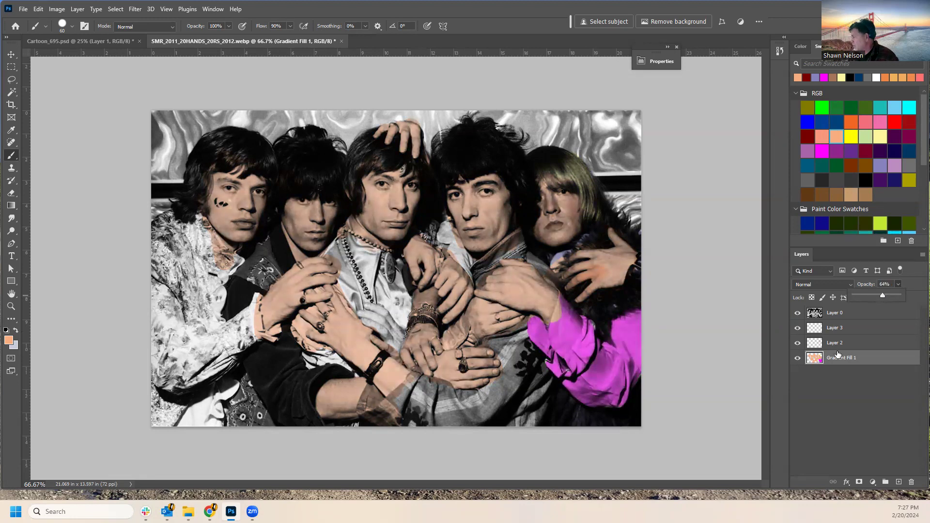
Try a dark red stroke on Layer 3 over the cheek of the man beside the blond one, and undo it.
{"action": "left_click", "coordinate": [853, 330]}
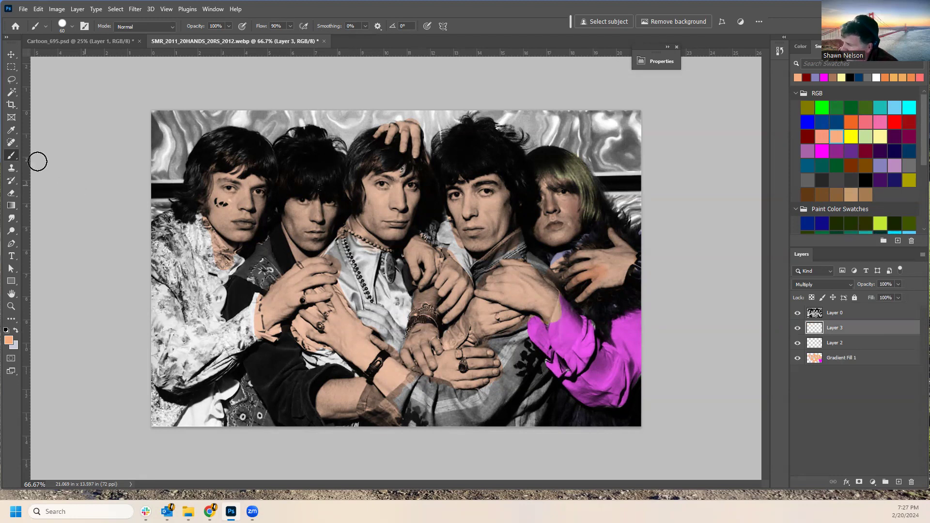
{"action": "left_click", "coordinate": [807, 137]}
{"action": "mouse_move", "coordinate": [502, 203]}
{"action": "left_mouse_down"}
{"action": "mouse_move", "coordinate": [503, 191]}
{"action": "mouse_move", "coordinate": [507, 222]}
{"action": "left_mouse_up"}
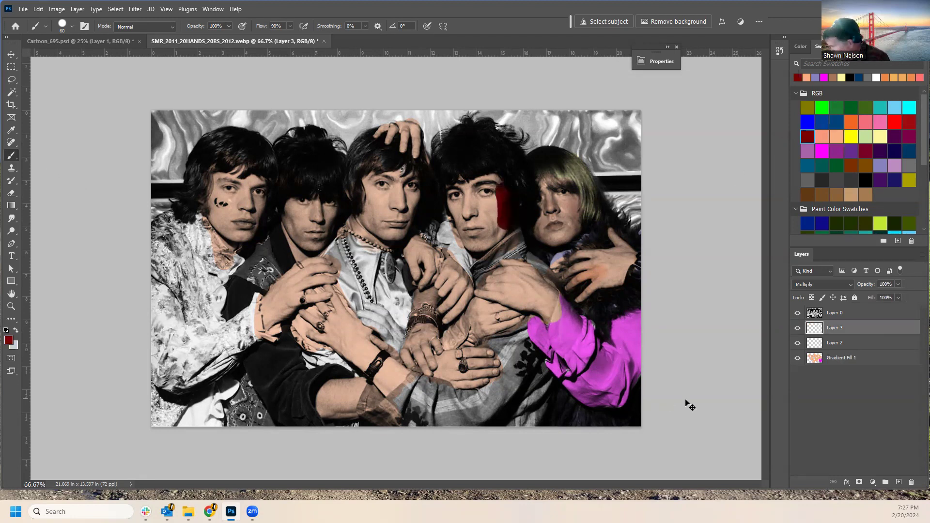
{"action": "key", "text": "ctrl+z"}
On Layer 2, add a faint dark red blush to the men's faces with a softer brush at 17% opacity.
{"action": "left_click", "coordinate": [857, 345]}
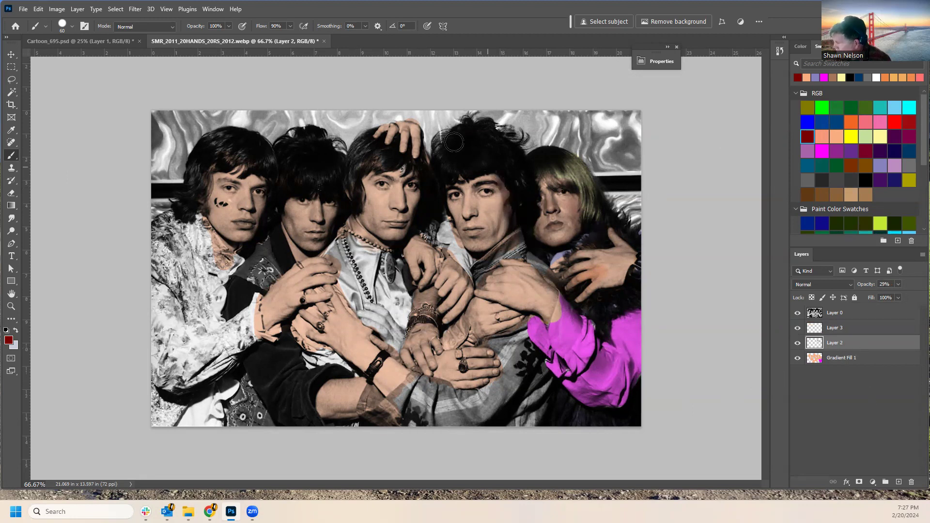
{"action": "left_click", "coordinate": [73, 26]}
{"action": "left_click", "coordinate": [73, 26]}
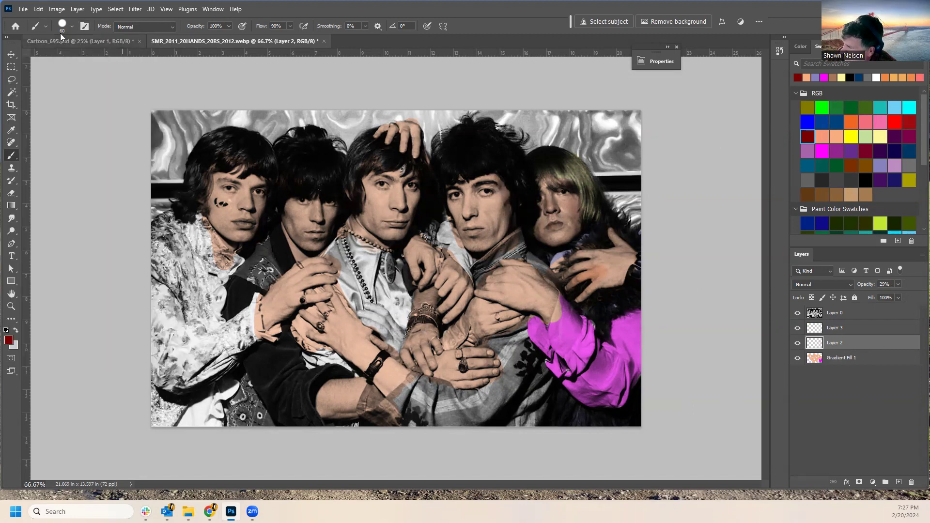
{"action": "left_click", "coordinate": [72, 27]}
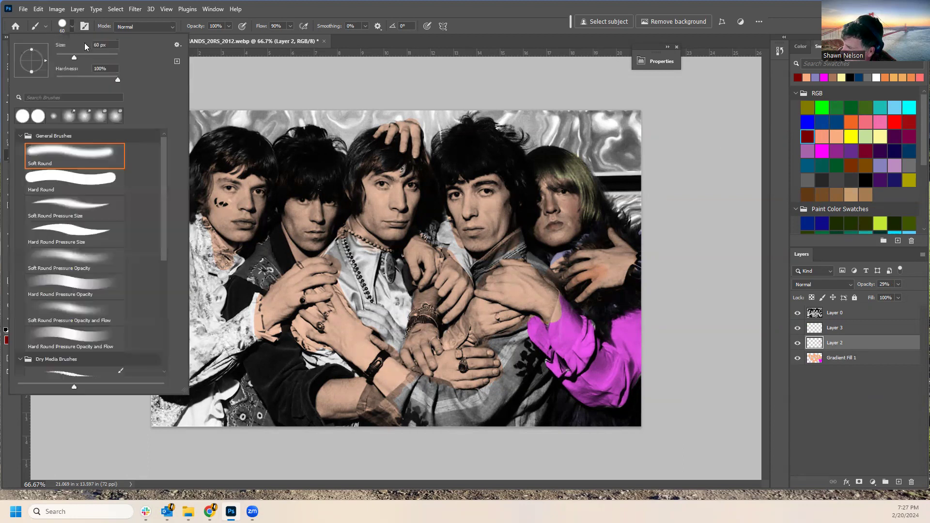
{"action": "left_click", "coordinate": [372, 10]}
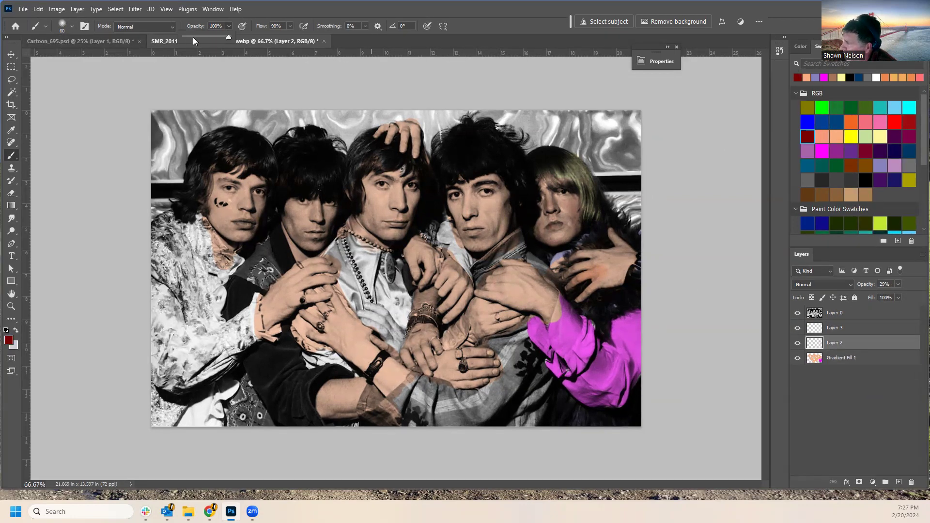
{"action": "left_click", "coordinate": [192, 38]}
{"action": "left_click", "coordinate": [499, 188]}
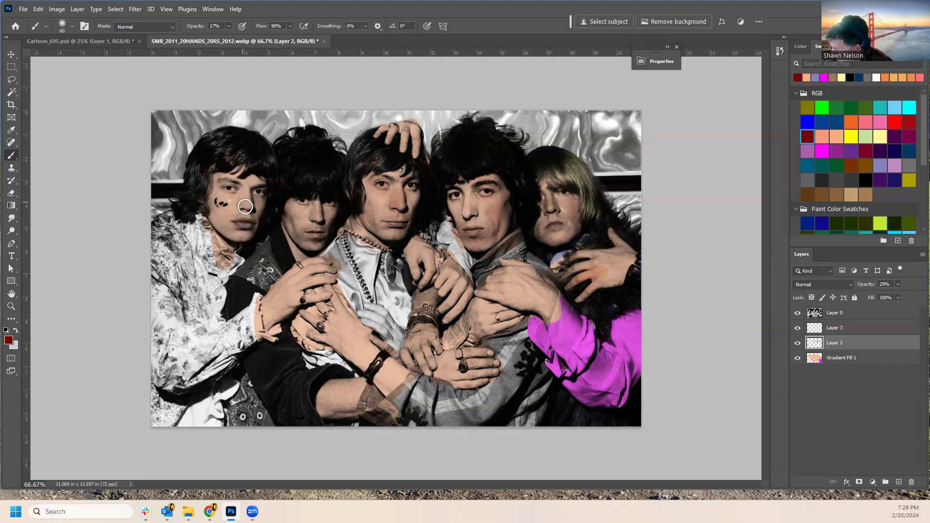
Touch up the men's faces on Layer 2 with faint blue, a sampled skin tone and peach.
{"action": "left_click", "coordinate": [823, 120]}
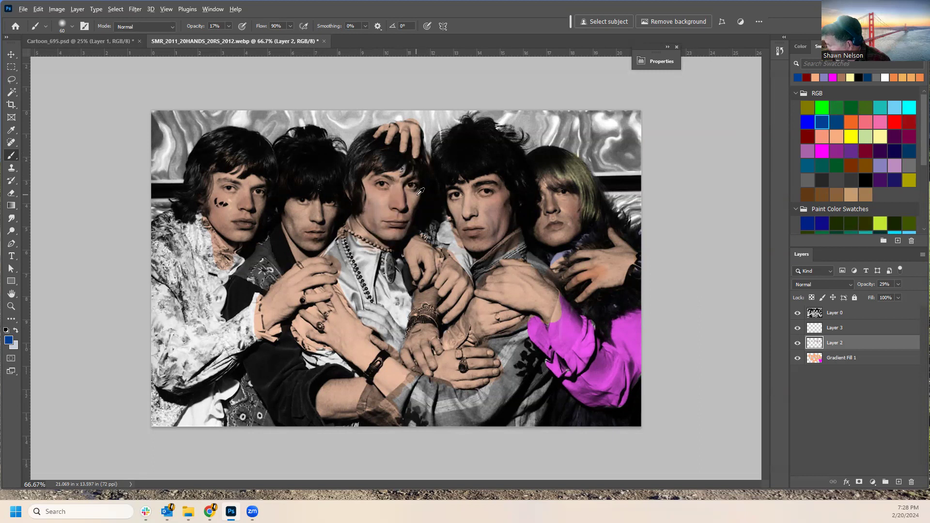
{"action": "left_click", "coordinate": [415, 177], "text": "alt"}
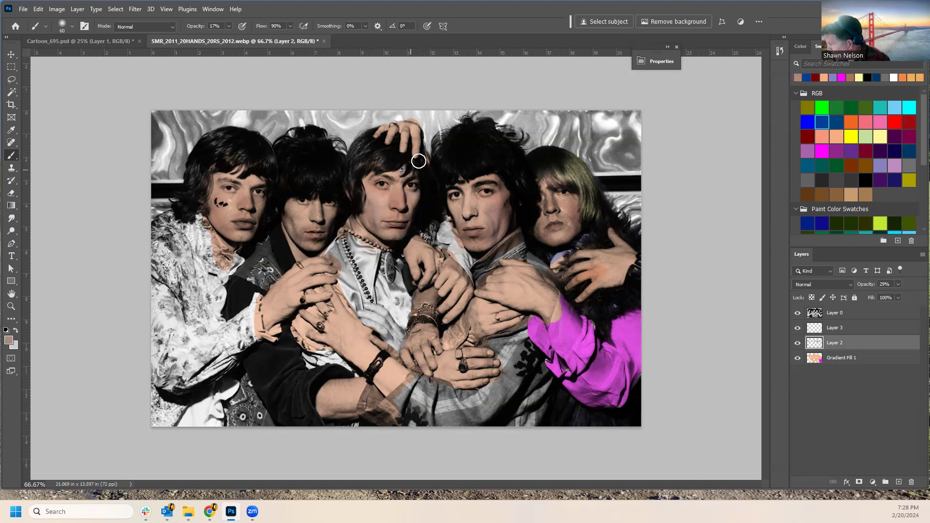
{"action": "left_click", "coordinate": [839, 137]}
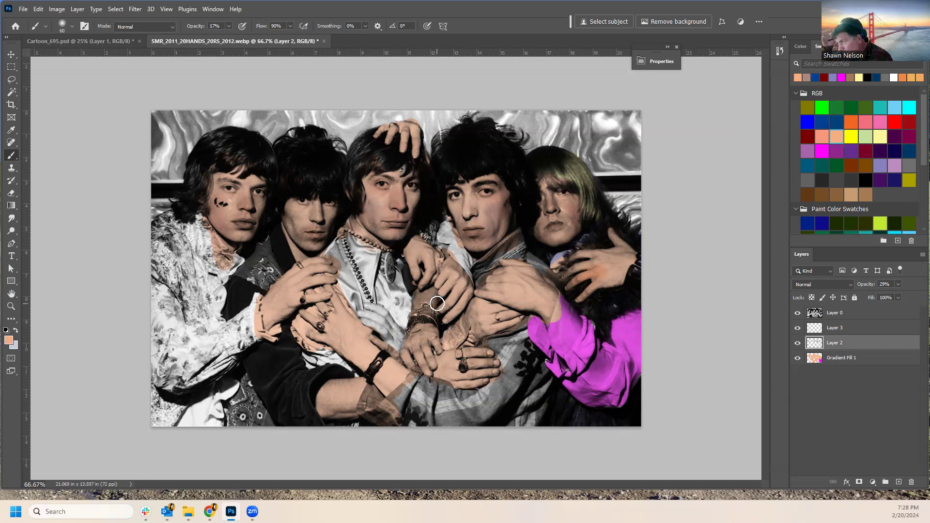
Paint the dark-haired men's hair brown and dark grey on the Gradient Fill 1 layer with the brush at 100% opacity.
{"action": "left_click_drag", "start_coordinate": [235, 35], "coordinate": [752, 215]}
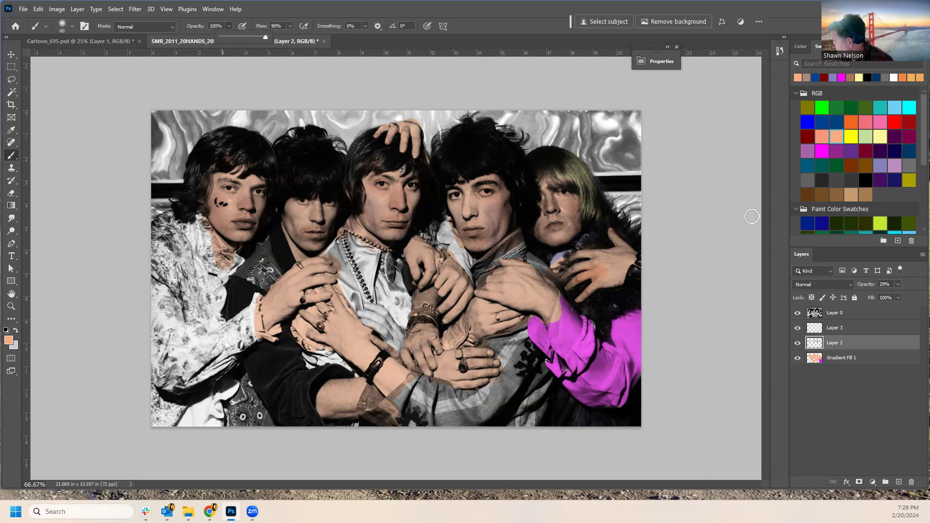
{"action": "left_click", "coordinate": [857, 358]}
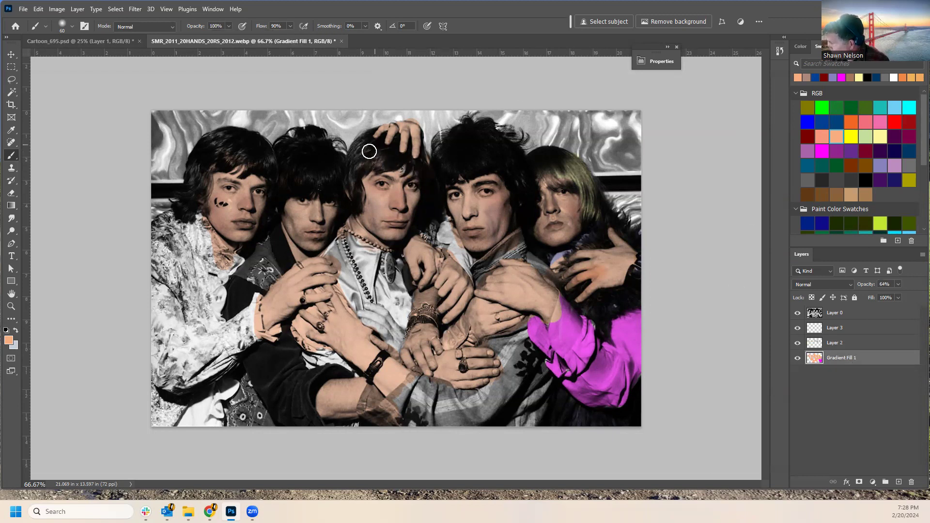
{"action": "left_click", "coordinate": [807, 194]}
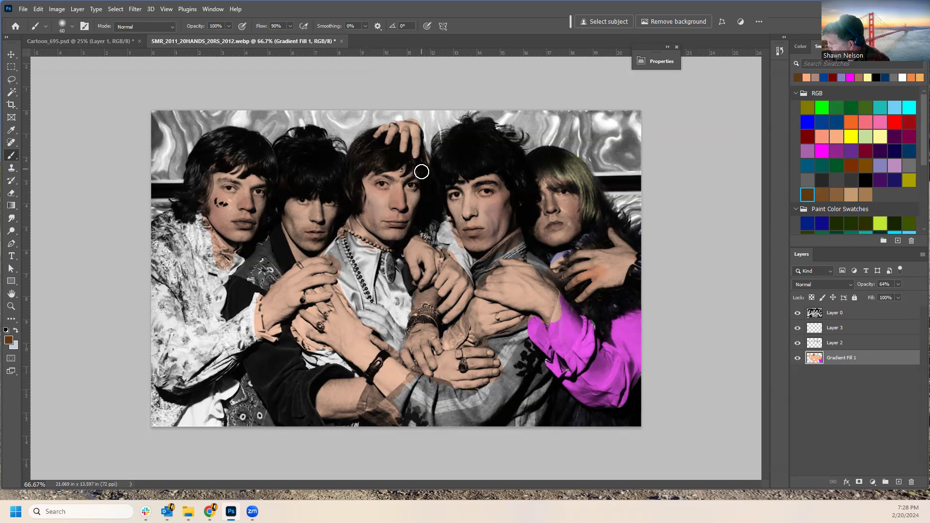
{"action": "left_click", "coordinate": [841, 180]}
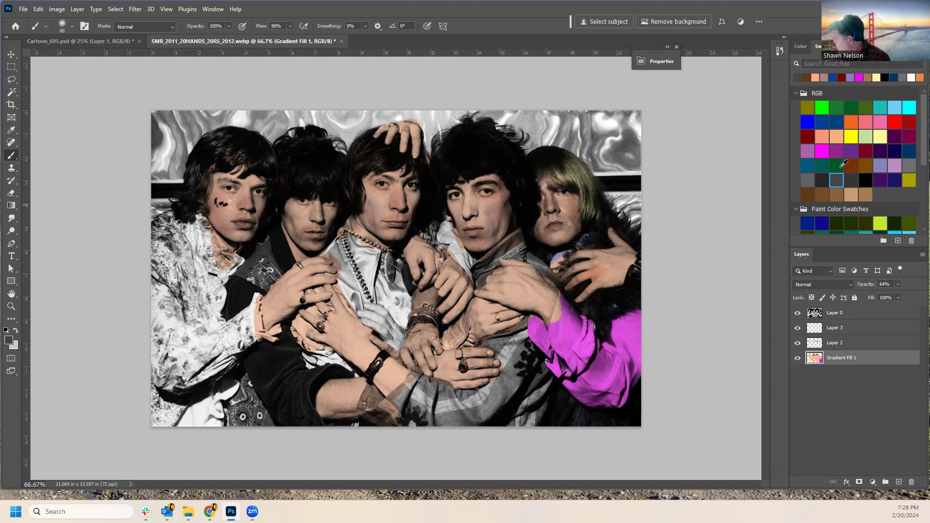
{"action": "left_click", "coordinate": [808, 195]}
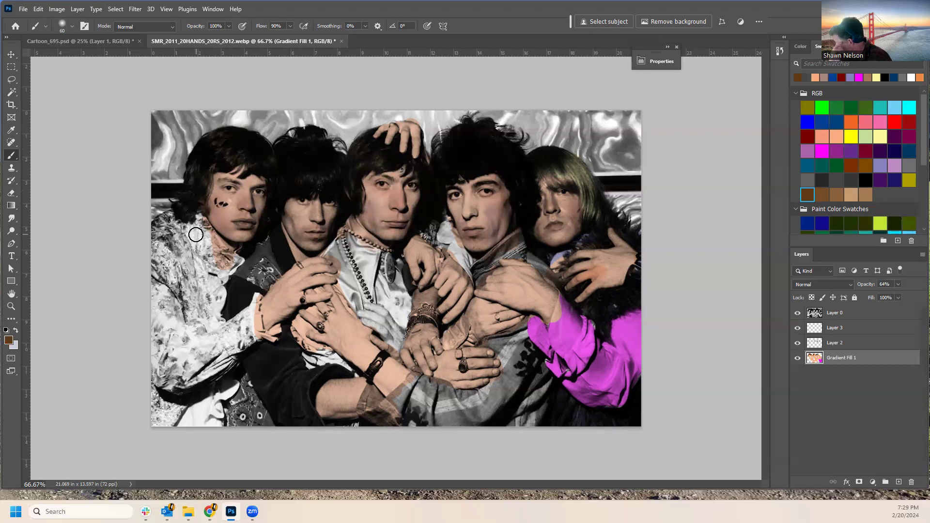
Sample the magenta of the blond man's sleeve and paint it over his scarf and the uncoloured edges of the sleeve.
{"action": "left_click", "coordinate": [570, 328], "text": "alt"}
{"action": "mouse_move", "coordinate": [553, 332]}
{"action": "left_mouse_down"}
{"action": "mouse_move", "coordinate": [580, 342]}
{"action": "mouse_move", "coordinate": [589, 332]}
{"action": "mouse_move", "coordinate": [576, 355]}
{"action": "mouse_move", "coordinate": [561, 354]}
{"action": "mouse_move", "coordinate": [534, 328]}
{"action": "mouse_move", "coordinate": [569, 383]}
{"action": "mouse_move", "coordinate": [580, 365]}
{"action": "mouse_move", "coordinate": [589, 384]}
{"action": "mouse_move", "coordinate": [608, 391]}
{"action": "mouse_move", "coordinate": [618, 339]}
{"action": "mouse_move", "coordinate": [623, 369]}
{"action": "mouse_move", "coordinate": [634, 330]}
{"action": "mouse_move", "coordinate": [628, 372]}
{"action": "mouse_move", "coordinate": [633, 335]}
{"action": "mouse_move", "coordinate": [550, 259]}
{"action": "mouse_move", "coordinate": [591, 233]}
{"action": "left_mouse_up"}
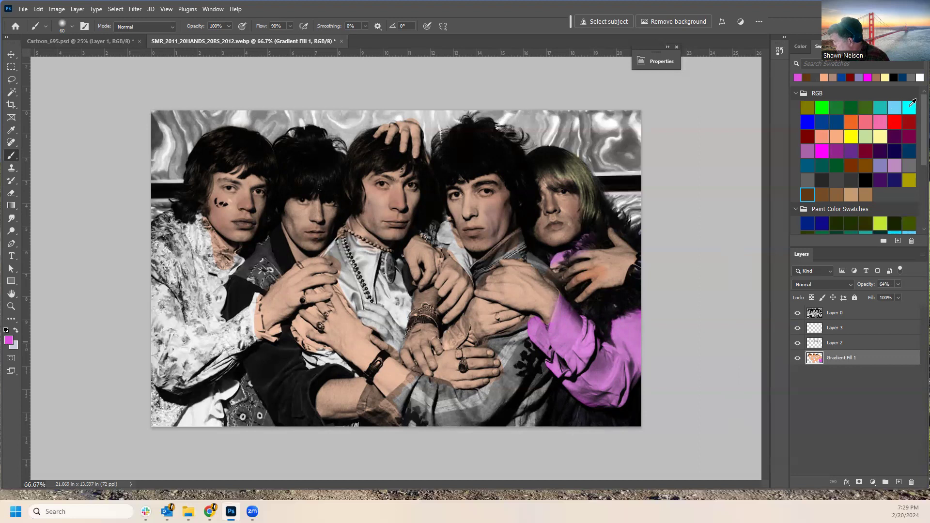
Paint the patterned shirt of the man at far left light blue.
{"action": "left_click", "coordinate": [893, 107]}
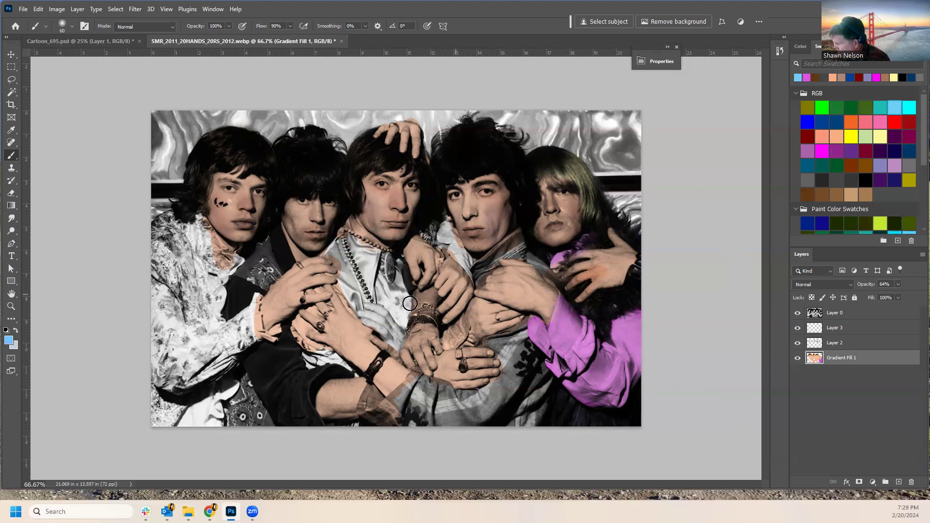
{"action": "mouse_move", "coordinate": [231, 265]}
{"action": "left_mouse_down"}
{"action": "mouse_move", "coordinate": [200, 215]}
{"action": "mouse_move", "coordinate": [216, 252]}
{"action": "mouse_move", "coordinate": [231, 259]}
{"action": "mouse_move", "coordinate": [214, 298]}
{"action": "mouse_move", "coordinate": [238, 271]}
{"action": "mouse_move", "coordinate": [210, 301]}
{"action": "mouse_move", "coordinate": [188, 214]}
{"action": "mouse_move", "coordinate": [189, 289]}
{"action": "mouse_move", "coordinate": [161, 399]}
{"action": "mouse_move", "coordinate": [169, 430]}
{"action": "mouse_move", "coordinate": [210, 365]}
{"action": "mouse_move", "coordinate": [191, 378]}
{"action": "mouse_move", "coordinate": [240, 341]}
{"action": "mouse_move", "coordinate": [255, 299]}
{"action": "mouse_move", "coordinate": [259, 337]}
{"action": "mouse_move", "coordinate": [240, 317]}
{"action": "mouse_move", "coordinate": [185, 371]}
{"action": "mouse_move", "coordinate": [189, 344]}
{"action": "mouse_move", "coordinate": [178, 342]}
{"action": "mouse_move", "coordinate": [206, 312]}
{"action": "mouse_move", "coordinate": [218, 326]}
{"action": "mouse_move", "coordinate": [204, 359]}
{"action": "left_mouse_up"}
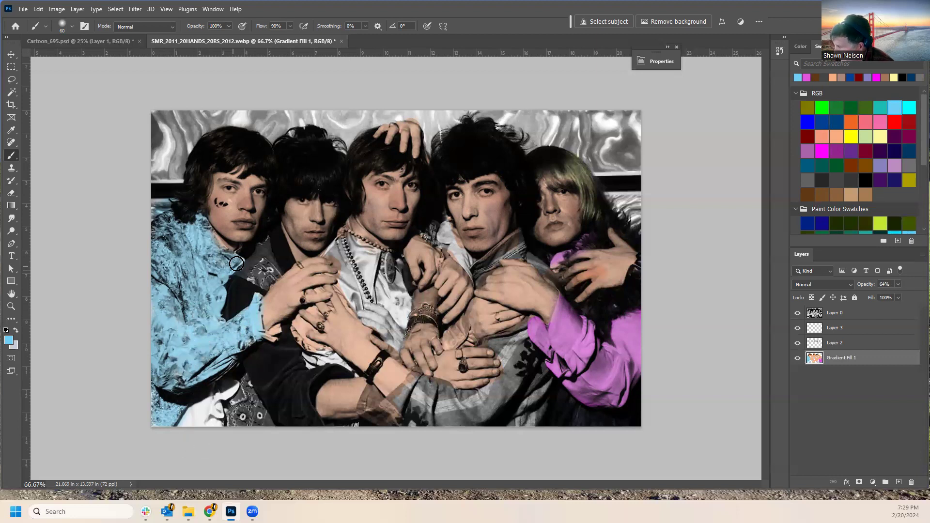
{"action": "mouse_move", "coordinate": [196, 402]}
{"action": "left_mouse_down"}
{"action": "mouse_move", "coordinate": [187, 422]}
{"action": "mouse_move", "coordinate": [187, 411]}
{"action": "mouse_move", "coordinate": [217, 430]}
{"action": "mouse_move", "coordinate": [232, 388]}
{"action": "mouse_move", "coordinate": [210, 394]}
{"action": "mouse_move", "coordinate": [198, 419]}
{"action": "left_mouse_up"}
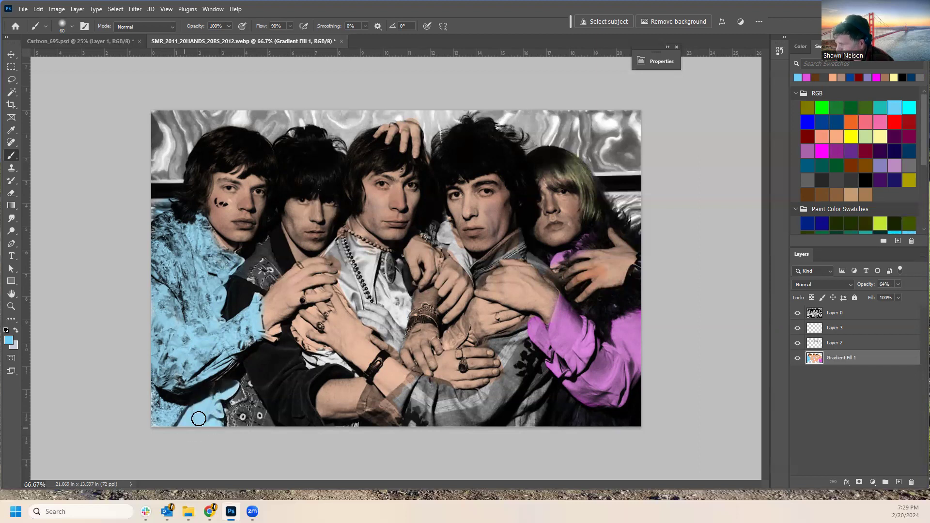
Shrink the brush and dab light green and yellow accents into the pattern of the light blue shirt.
{"action": "left_click", "coordinate": [868, 137]}
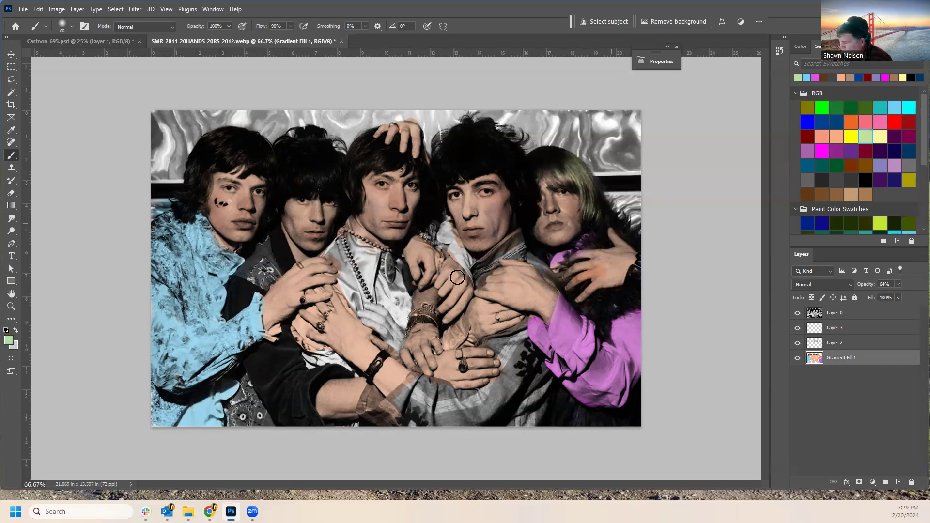
{"action": "key", "text": "bracketleft"}
{"action": "key", "text": "bracketleft"}
{"action": "key", "text": "bracketleft"}
{"action": "key", "text": "bracketleft"}
{"action": "key", "text": "bracketleft"}
{"action": "key", "text": "bracketleft"}
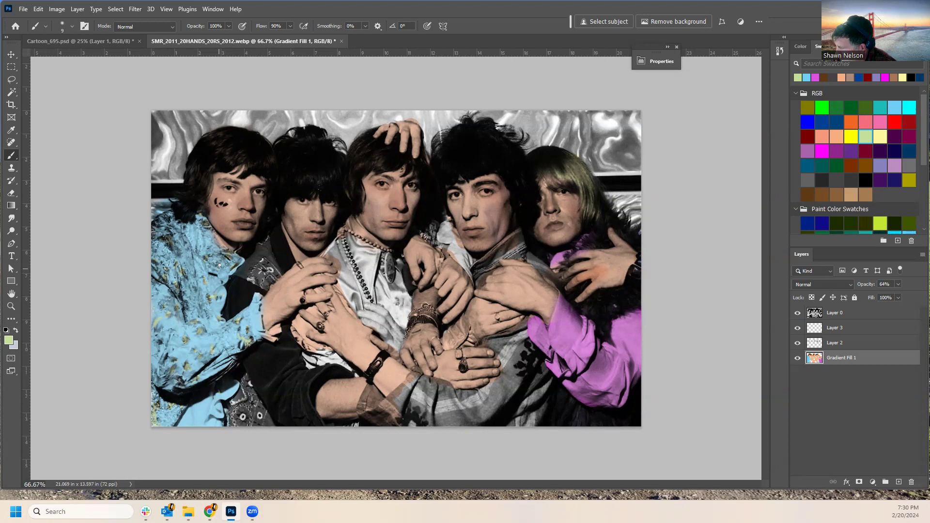
{"action": "left_click", "coordinate": [851, 136]}
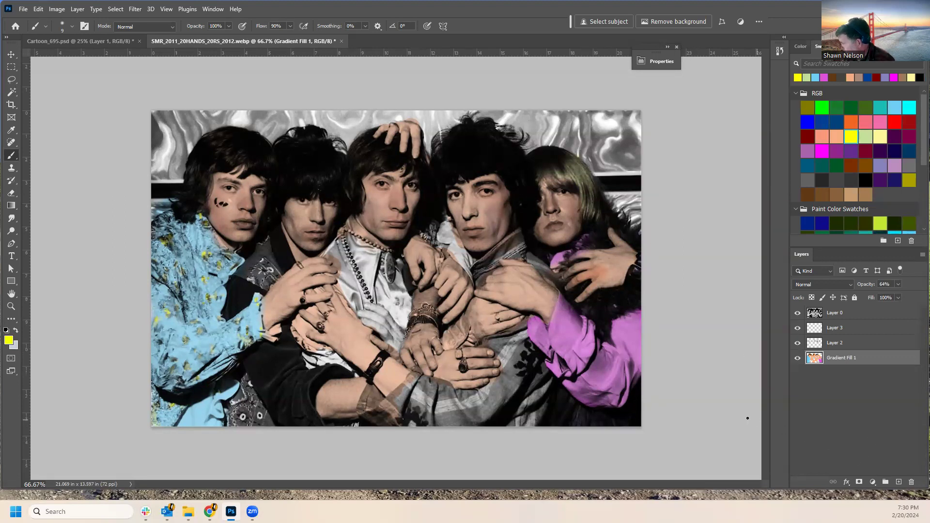
Paint the middle man's satin shirt purple around the bead necklace and pendant, with the brush reduced to 20 px for the edges.
{"action": "left_click", "coordinate": [851, 151]}
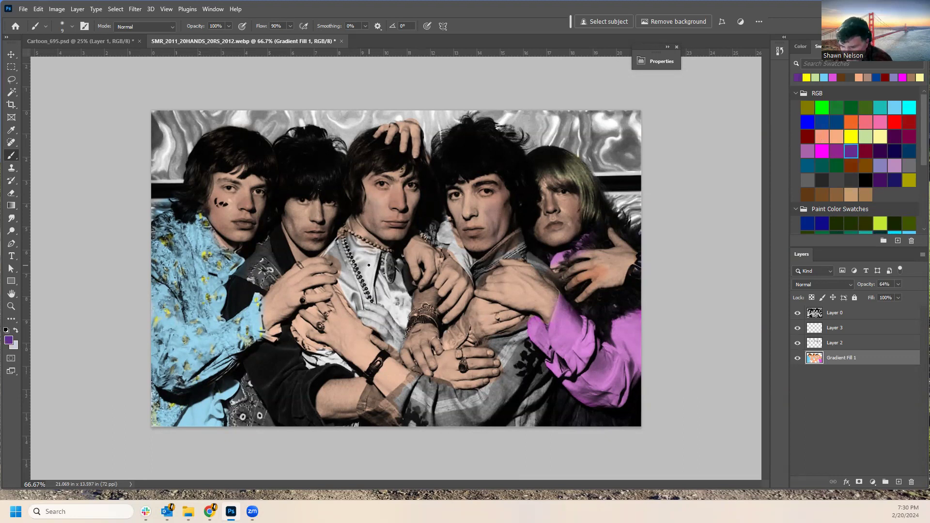
{"action": "key", "text": "bracketright"}
{"action": "key", "text": "bracketright"}
{"action": "key", "text": "bracketright"}
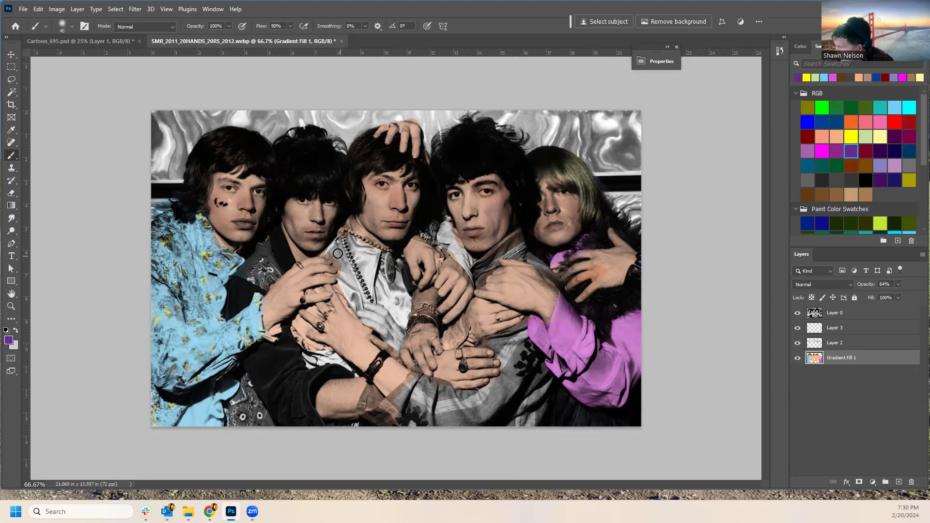
{"action": "mouse_move", "coordinate": [328, 254]}
{"action": "left_mouse_down"}
{"action": "mouse_move", "coordinate": [345, 268]}
{"action": "mouse_move", "coordinate": [345, 234]}
{"action": "left_mouse_up"}
{"action": "key", "text": "bracketleft"}
{"action": "key", "text": "bracketleft"}
{"action": "key", "text": "bracketleft"}
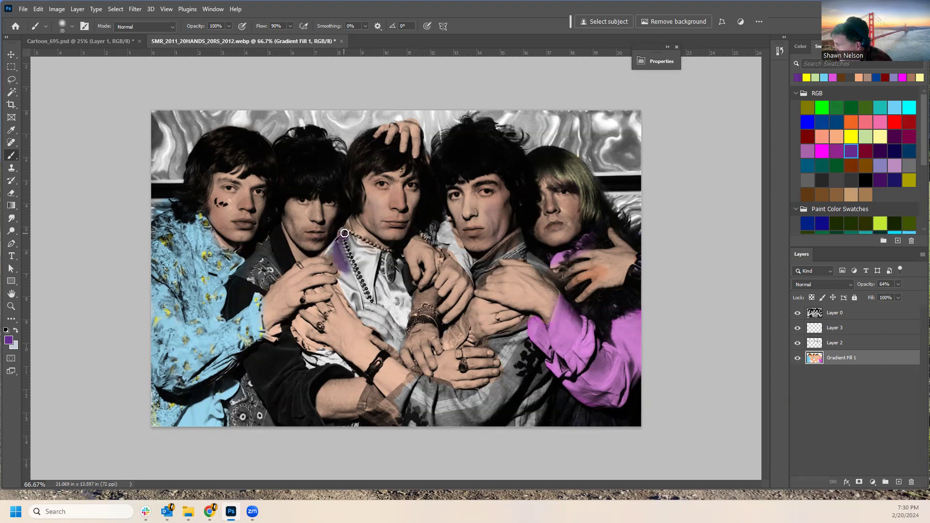
{"action": "mouse_move", "coordinate": [348, 221]}
{"action": "left_mouse_down"}
{"action": "mouse_move", "coordinate": [356, 244]}
{"action": "mouse_move", "coordinate": [346, 229]}
{"action": "mouse_move", "coordinate": [325, 254]}
{"action": "left_mouse_up"}
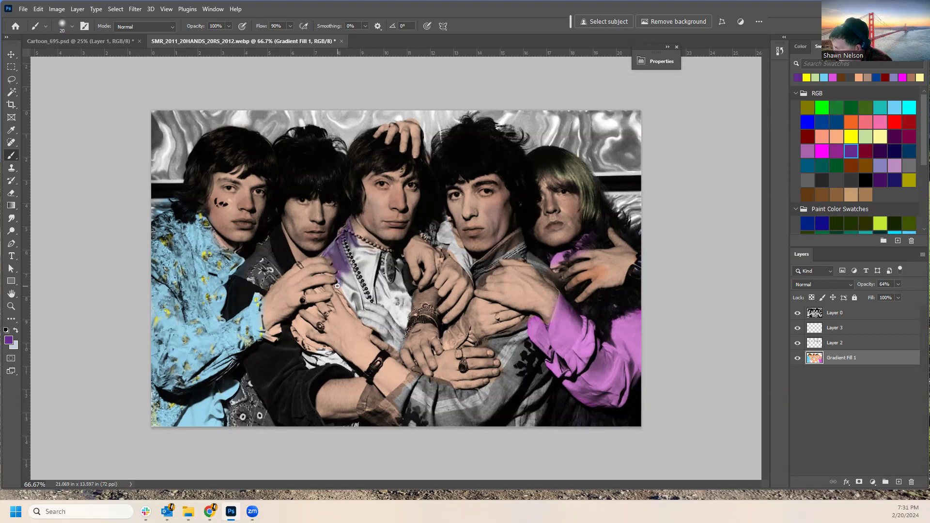
{"action": "mouse_move", "coordinate": [337, 286]}
{"action": "left_mouse_down"}
{"action": "mouse_move", "coordinate": [349, 313]}
{"action": "mouse_move", "coordinate": [341, 288]}
{"action": "mouse_move", "coordinate": [356, 303]}
{"action": "mouse_move", "coordinate": [343, 281]}
{"action": "left_mouse_up"}
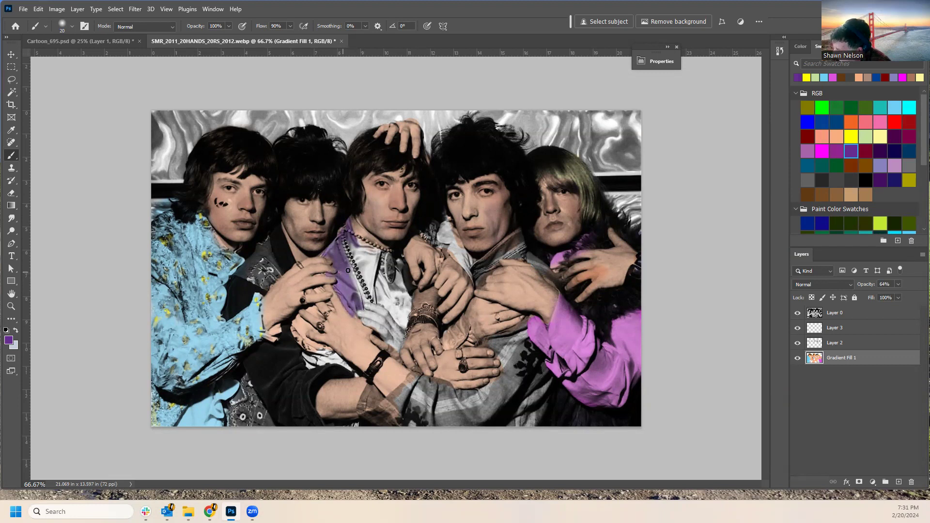
{"action": "mouse_move", "coordinate": [347, 250]}
{"action": "left_mouse_down"}
{"action": "mouse_move", "coordinate": [365, 287]}
{"action": "mouse_move", "coordinate": [355, 265]}
{"action": "left_mouse_up"}
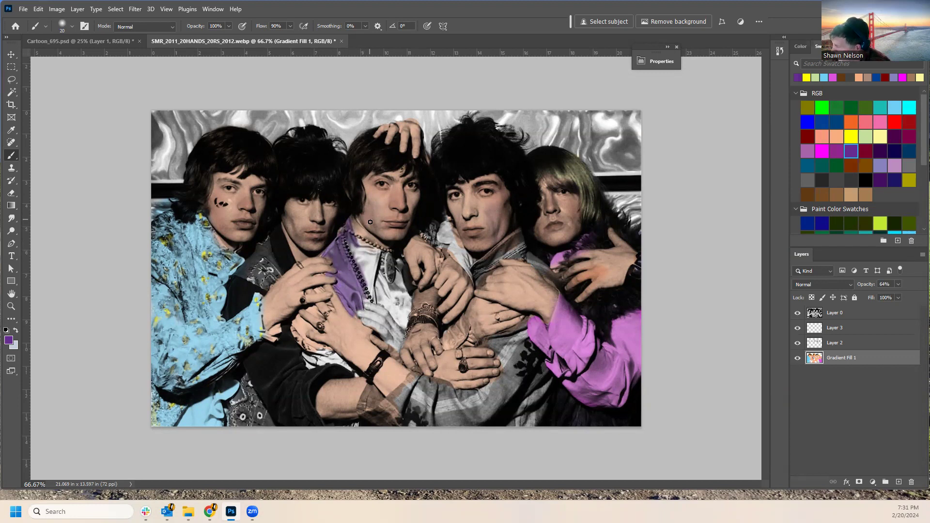
{"action": "mouse_move", "coordinate": [355, 222]}
{"action": "left_mouse_down"}
{"action": "mouse_move", "coordinate": [368, 250]}
{"action": "mouse_move", "coordinate": [376, 253]}
{"action": "mouse_move", "coordinate": [371, 242]}
{"action": "mouse_move", "coordinate": [402, 267]}
{"action": "mouse_move", "coordinate": [399, 276]}
{"action": "mouse_move", "coordinate": [385, 251]}
{"action": "mouse_move", "coordinate": [376, 304]}
{"action": "mouse_move", "coordinate": [366, 269]}
{"action": "mouse_move", "coordinate": [352, 261]}
{"action": "mouse_move", "coordinate": [365, 290]}
{"action": "mouse_move", "coordinate": [373, 259]}
{"action": "mouse_move", "coordinate": [386, 312]}
{"action": "mouse_move", "coordinate": [381, 303]}
{"action": "mouse_move", "coordinate": [403, 326]}
{"action": "mouse_move", "coordinate": [410, 294]}
{"action": "mouse_move", "coordinate": [399, 258]}
{"action": "mouse_move", "coordinate": [392, 284]}
{"action": "mouse_move", "coordinate": [385, 280]}
{"action": "mouse_move", "coordinate": [390, 306]}
{"action": "mouse_move", "coordinate": [397, 280]}
{"action": "mouse_move", "coordinate": [404, 320]}
{"action": "left_mouse_up"}
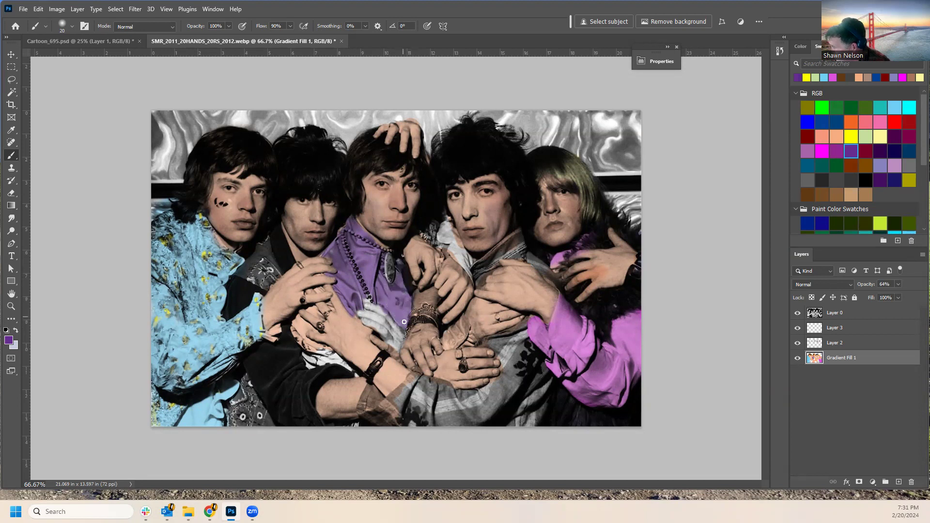
Paint the grey fingers on the purple shirt peach, and colour the patterned cloth beneath the hands in lavender and purple.
{"action": "left_click", "coordinate": [831, 140]}
{"action": "mouse_move", "coordinate": [380, 322]}
{"action": "left_mouse_down"}
{"action": "mouse_move", "coordinate": [363, 312]}
{"action": "mouse_move", "coordinate": [380, 318]}
{"action": "mouse_move", "coordinate": [367, 299]}
{"action": "mouse_move", "coordinate": [401, 340]}
{"action": "mouse_move", "coordinate": [365, 321]}
{"action": "left_mouse_up"}
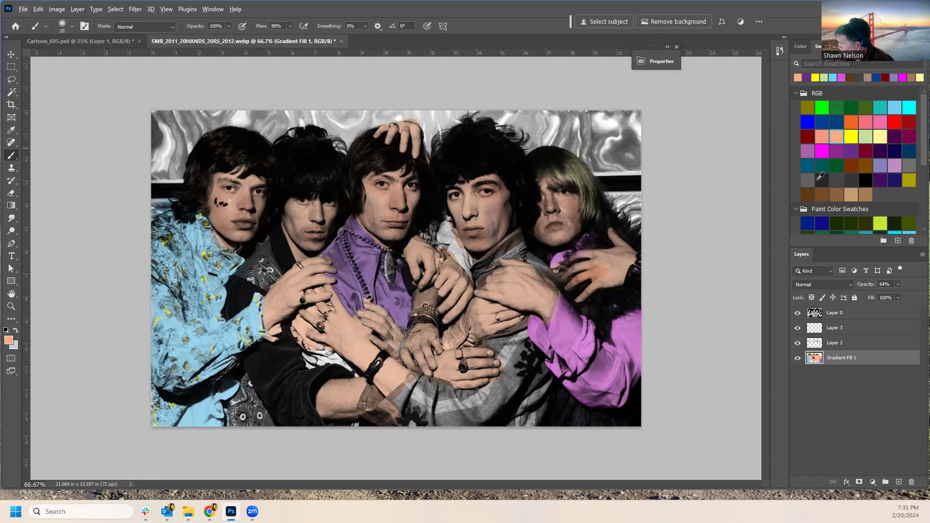
{"action": "left_click", "coordinate": [880, 166]}
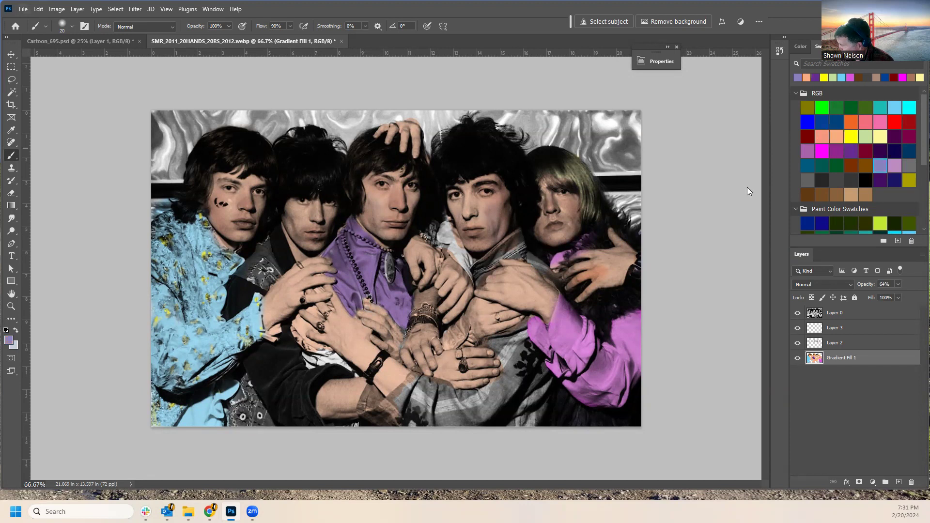
{"action": "left_click", "coordinate": [374, 269]}
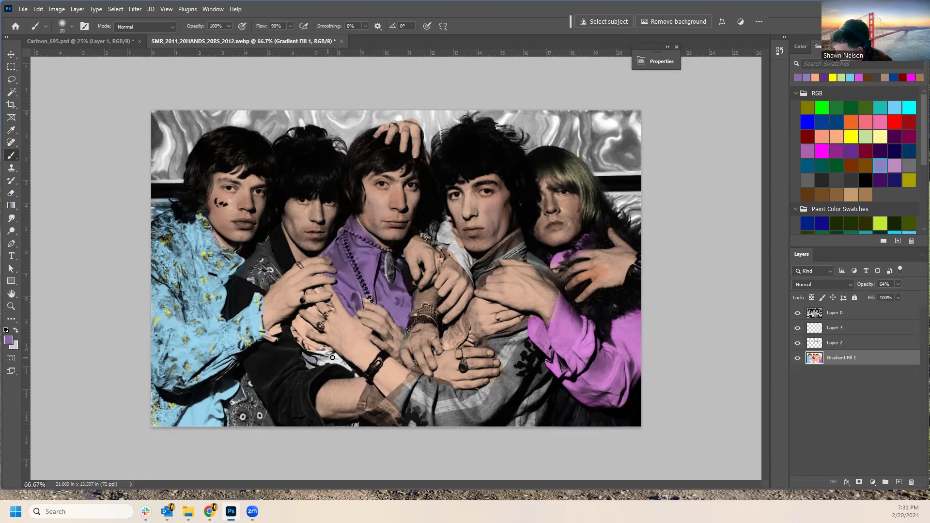
{"action": "mouse_move", "coordinate": [336, 361]}
{"action": "left_mouse_down"}
{"action": "mouse_move", "coordinate": [320, 351]}
{"action": "mouse_move", "coordinate": [342, 363]}
{"action": "mouse_move", "coordinate": [314, 366]}
{"action": "mouse_move", "coordinate": [347, 369]}
{"action": "left_mouse_up"}
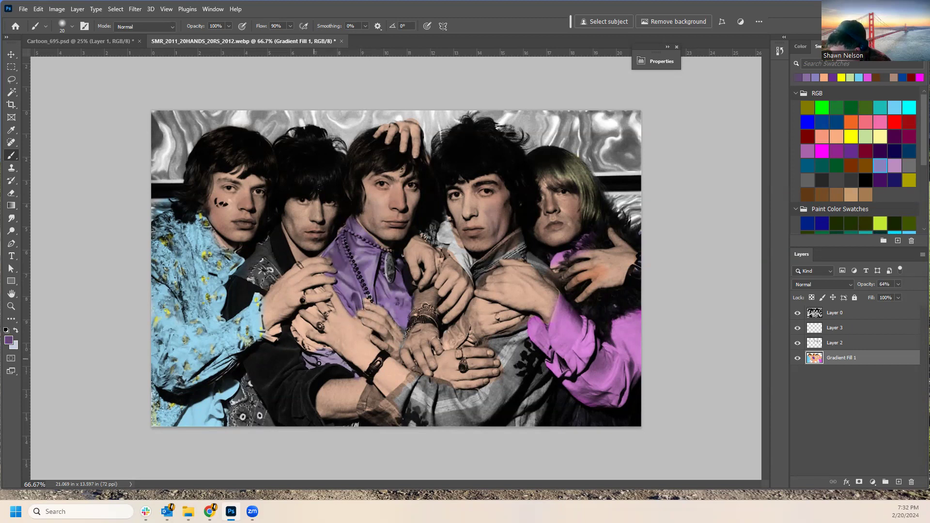
{"action": "left_click", "coordinate": [851, 151]}
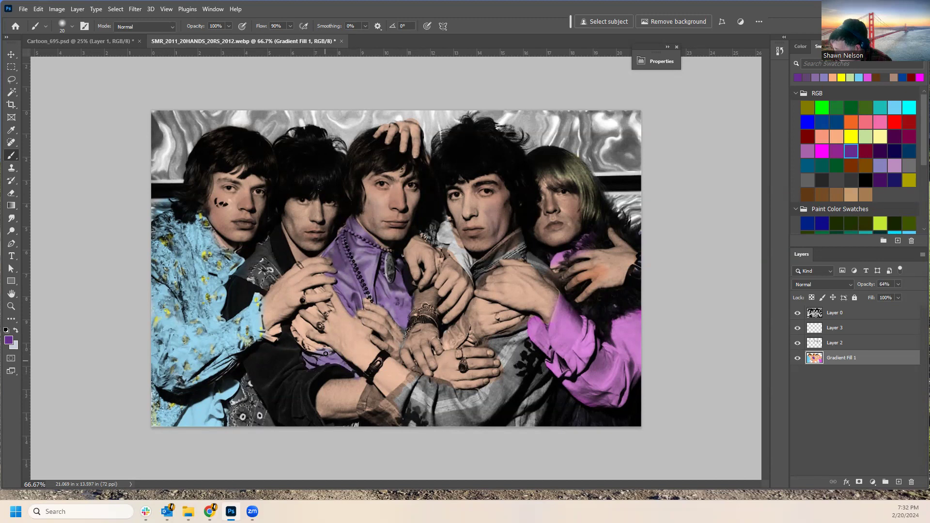
{"action": "left_click", "coordinate": [836, 136]}
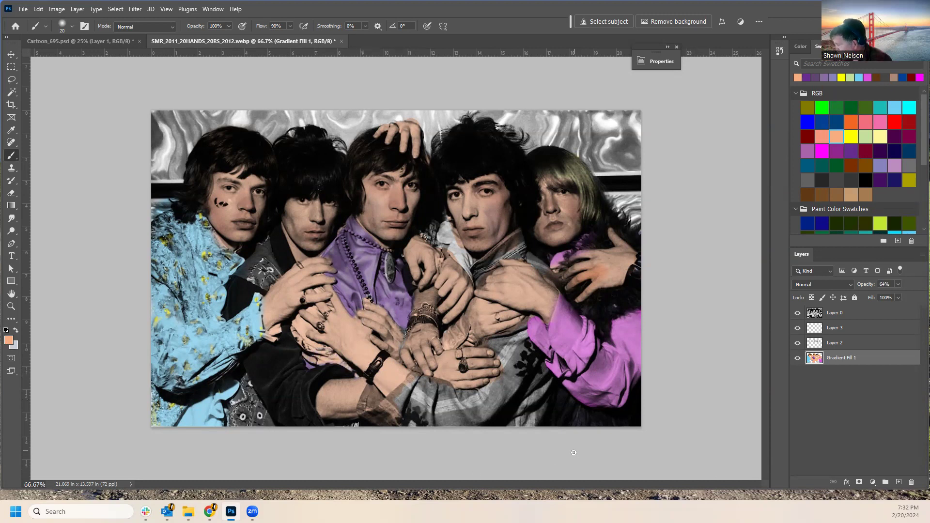
Paint the checked shirt's collar maroon and outline its sleeve and body in the same colour.
{"action": "left_click", "coordinate": [894, 137]}
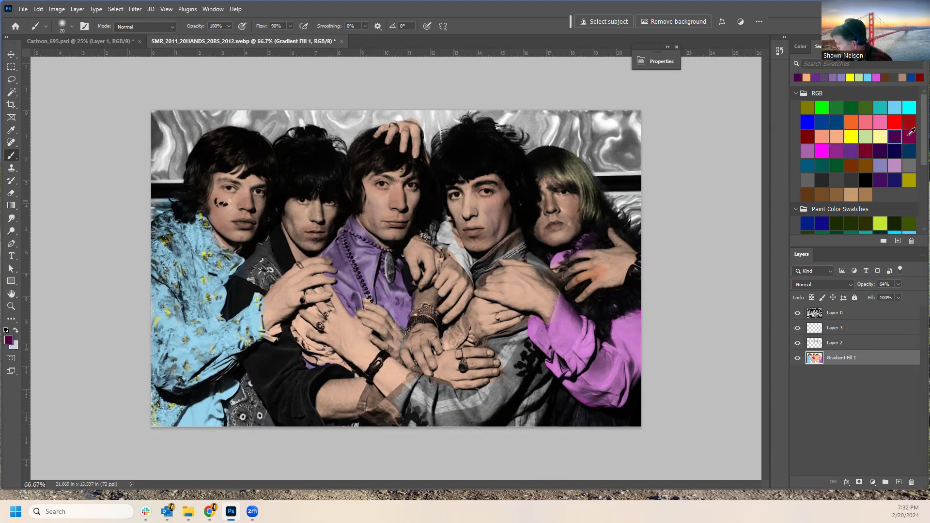
{"action": "left_click", "coordinate": [909, 136]}
{"action": "left_click_drag", "start_coordinate": [473, 267], "coordinate": [521, 240]}
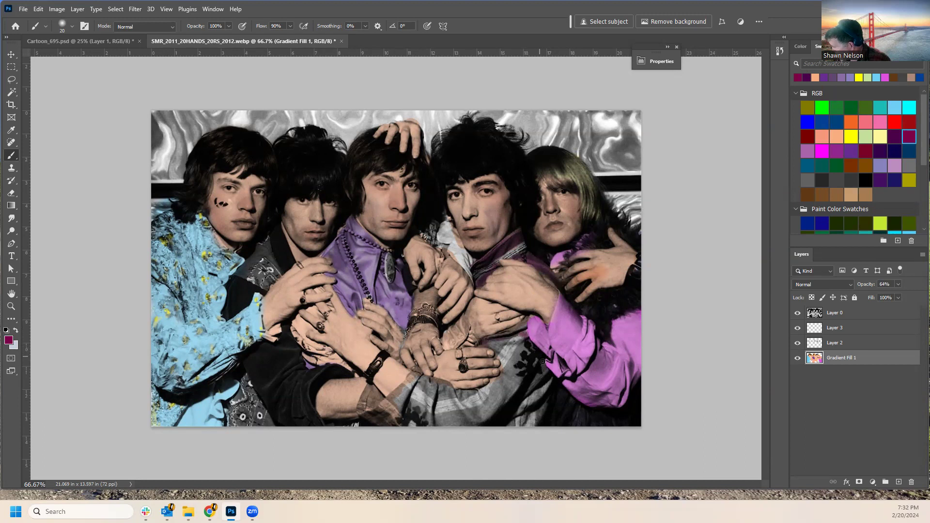
{"action": "mouse_move", "coordinate": [551, 381]}
{"action": "left_mouse_down"}
{"action": "mouse_move", "coordinate": [541, 419]}
{"action": "mouse_move", "coordinate": [556, 401]}
{"action": "mouse_move", "coordinate": [542, 427]}
{"action": "mouse_move", "coordinate": [406, 427]}
{"action": "mouse_move", "coordinate": [422, 382]}
{"action": "mouse_move", "coordinate": [401, 421]}
{"action": "mouse_move", "coordinate": [381, 405]}
{"action": "mouse_move", "coordinate": [414, 375]}
{"action": "mouse_move", "coordinate": [399, 402]}
{"action": "mouse_move", "coordinate": [388, 403]}
{"action": "mouse_move", "coordinate": [410, 384]}
{"action": "mouse_move", "coordinate": [406, 426]}
{"action": "left_mouse_up"}
{"action": "mouse_move", "coordinate": [417, 380]}
{"action": "left_mouse_down"}
{"action": "mouse_move", "coordinate": [461, 392]}
{"action": "mouse_move", "coordinate": [489, 382]}
{"action": "mouse_move", "coordinate": [500, 361]}
{"action": "mouse_move", "coordinate": [477, 344]}
{"action": "mouse_move", "coordinate": [525, 322]}
{"action": "mouse_move", "coordinate": [502, 334]}
{"action": "left_mouse_up"}
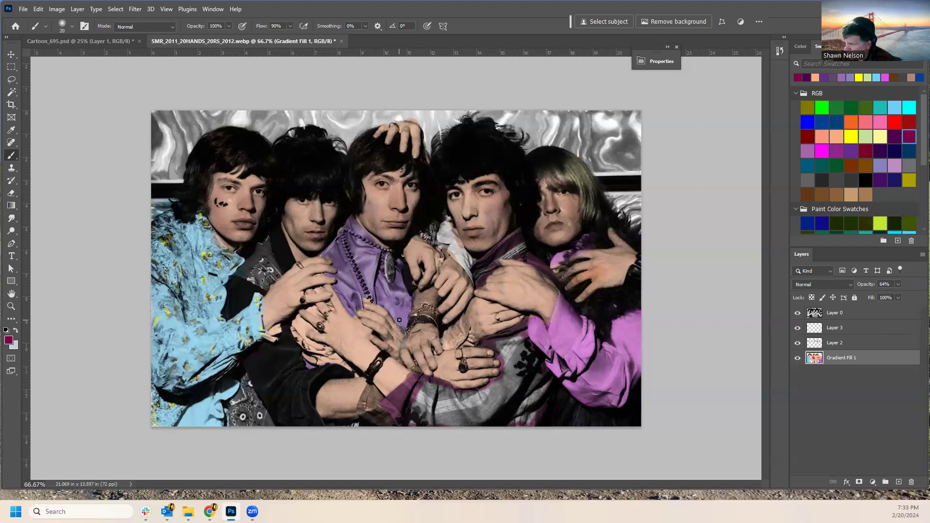
Fill the remaining grey areas of the checked shirt's sleeve and collar with maroon using the Paint Bucket tool.
{"action": "left_click", "coordinate": [12, 193]}
{"action": "right_click", "coordinate": [13, 196]}
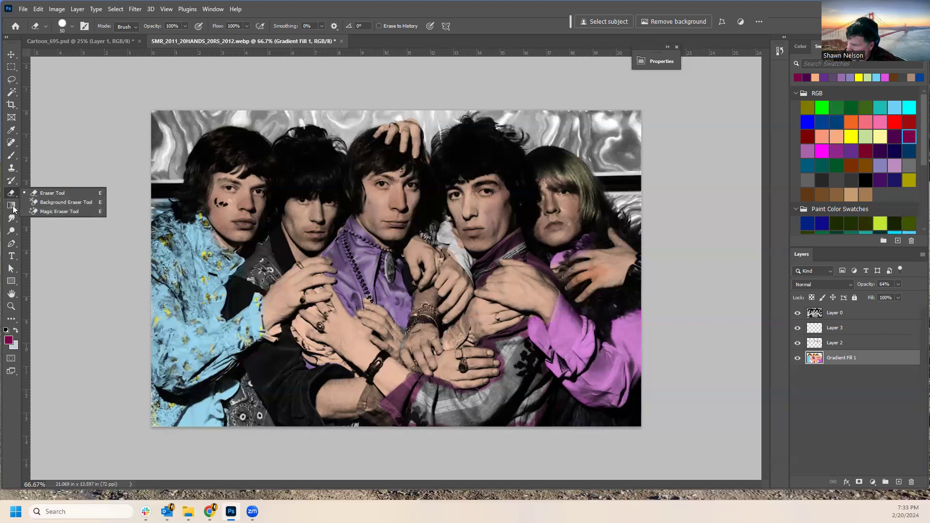
{"action": "left_click", "coordinate": [13, 209]}
{"action": "left_click", "coordinate": [44, 217]}
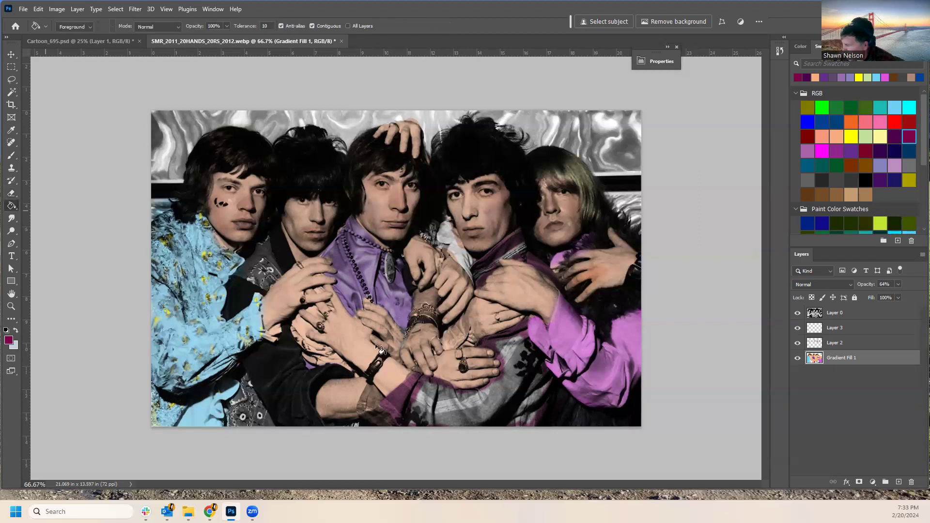
{"action": "left_click", "coordinate": [510, 376]}
{"action": "left_click", "coordinate": [509, 380]}
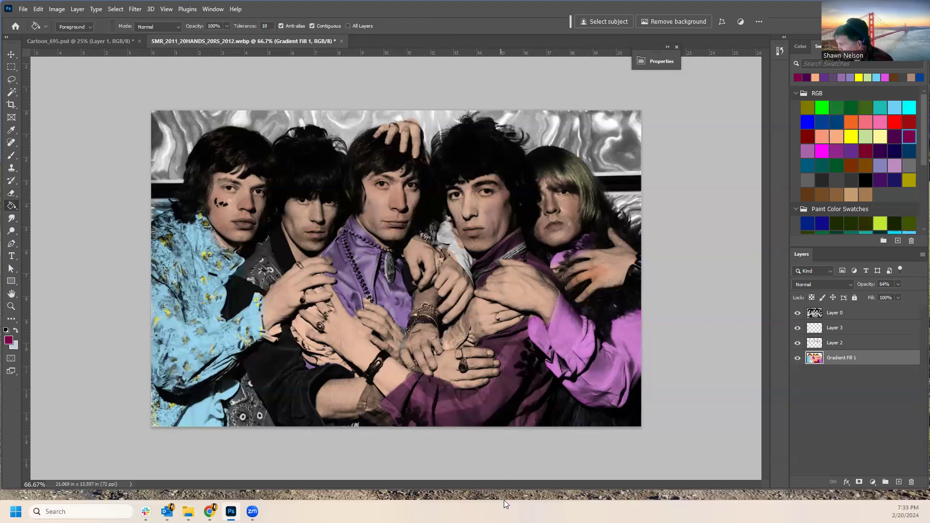
{"action": "left_click", "coordinate": [517, 252]}
{"action": "left_click", "coordinate": [515, 255]}
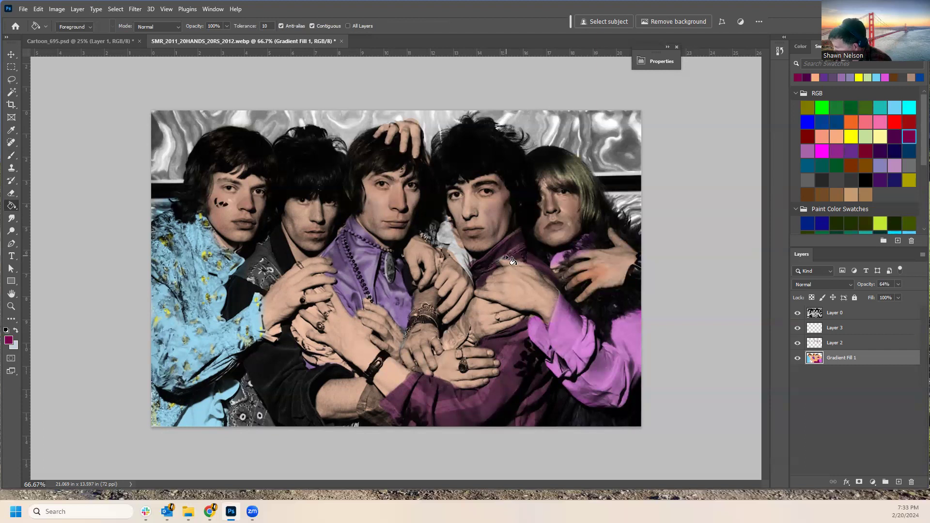
Brush purple over the uncoloured shirt fabric between the middle man and the man in maroon.
{"action": "left_click", "coordinate": [13, 154]}
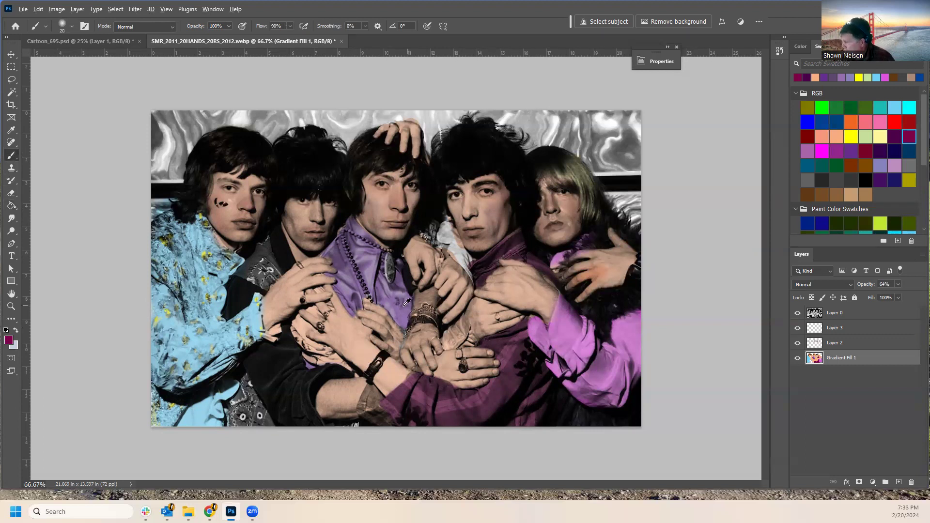
{"action": "left_click", "coordinate": [851, 152]}
{"action": "mouse_move", "coordinate": [443, 247]}
{"action": "left_mouse_down"}
{"action": "mouse_move", "coordinate": [472, 277]}
{"action": "mouse_move", "coordinate": [455, 258]}
{"action": "mouse_move", "coordinate": [469, 265]}
{"action": "mouse_move", "coordinate": [450, 224]}
{"action": "mouse_move", "coordinate": [437, 224]}
{"action": "mouse_move", "coordinate": [450, 249]}
{"action": "mouse_move", "coordinate": [445, 225]}
{"action": "mouse_move", "coordinate": [456, 232]}
{"action": "mouse_move", "coordinate": [436, 240]}
{"action": "left_mouse_up"}
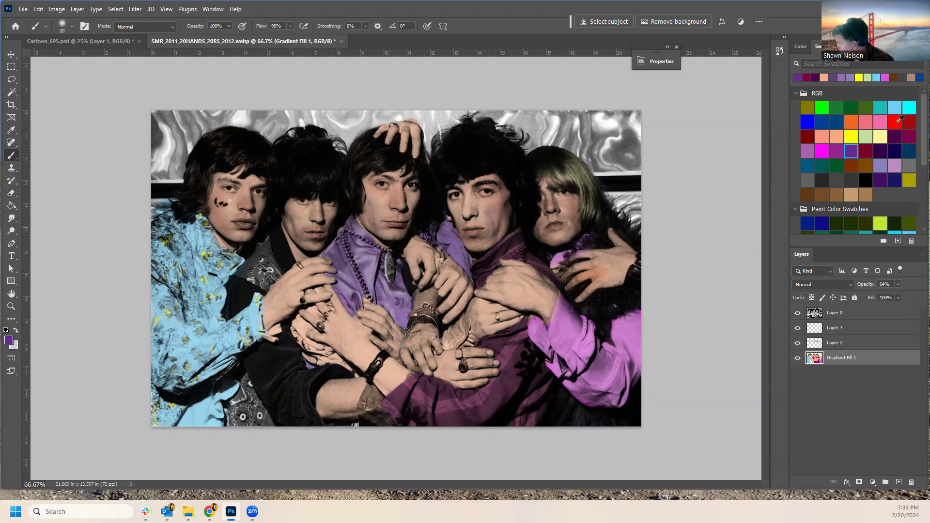
Paint the second man's paisley jacket, the rings and the wide bracelet olive.
{"action": "left_click", "coordinate": [807, 107]}
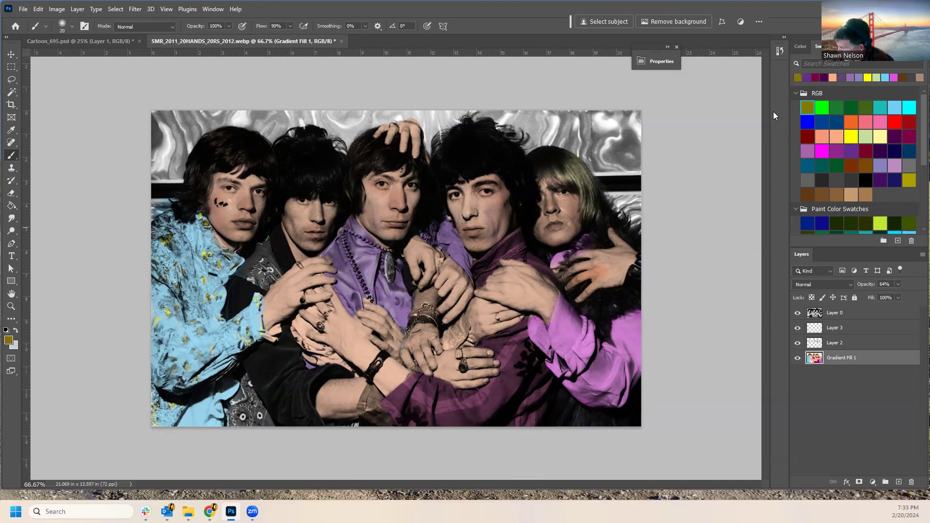
{"action": "mouse_move", "coordinate": [242, 272]}
{"action": "left_mouse_down"}
{"action": "mouse_move", "coordinate": [256, 257]}
{"action": "mouse_move", "coordinate": [264, 285]}
{"action": "mouse_move", "coordinate": [275, 274]}
{"action": "left_mouse_up"}
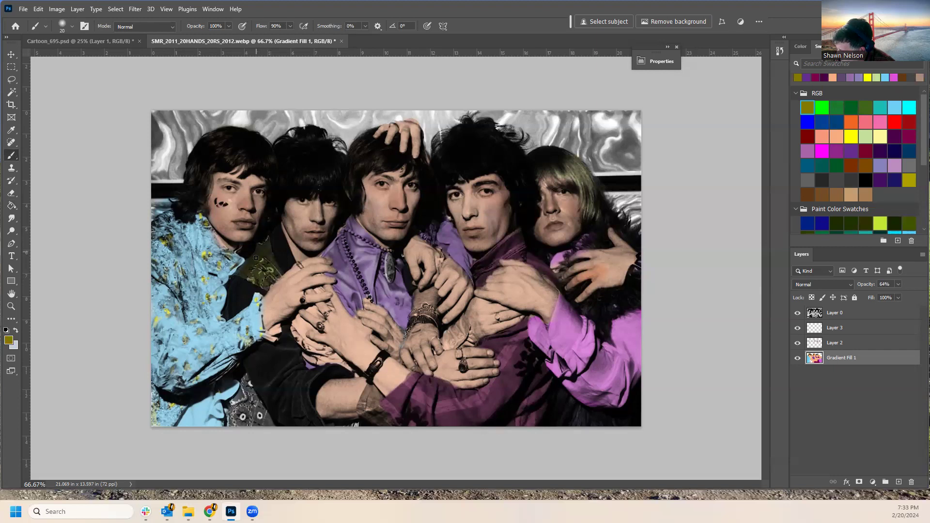
{"action": "mouse_move", "coordinate": [248, 400]}
{"action": "left_mouse_down"}
{"action": "mouse_move", "coordinate": [246, 381]}
{"action": "mouse_move", "coordinate": [227, 412]}
{"action": "mouse_move", "coordinate": [243, 421]}
{"action": "mouse_move", "coordinate": [254, 389]}
{"action": "mouse_move", "coordinate": [263, 410]}
{"action": "left_mouse_up"}
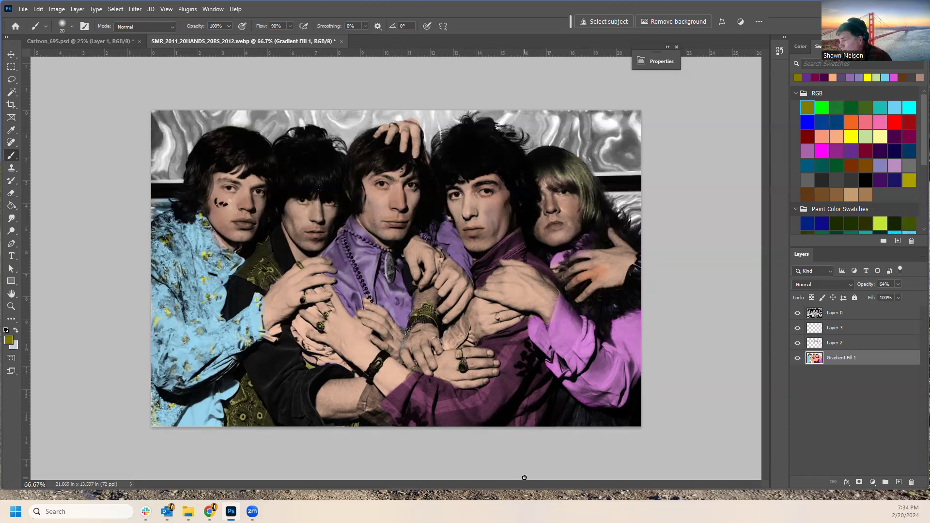
Add a new layer above the photo and paint white over one eye of the man in maroon.
{"action": "left_click", "coordinate": [872, 319]}
{"action": "left_click", "coordinate": [899, 482]}
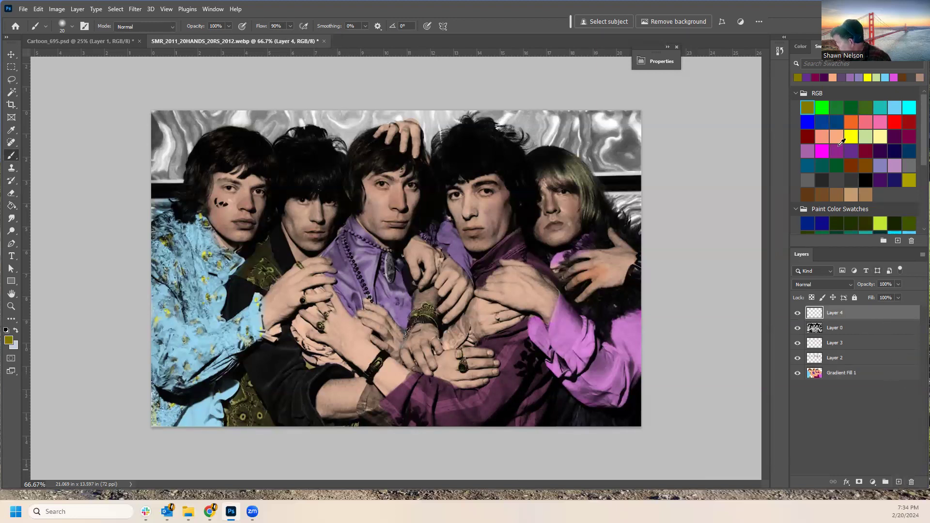
{"action": "left_click", "coordinate": [799, 46]}
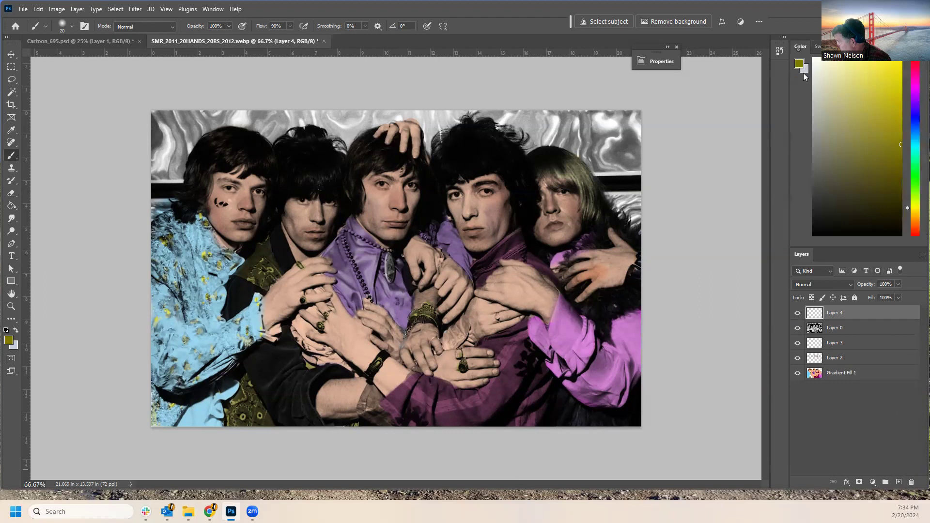
{"action": "key", "text": "x"}
{"action": "left_click", "coordinate": [482, 191]}
{"action": "left_click_drag", "start_coordinate": [483, 192], "coordinate": [494, 192]}
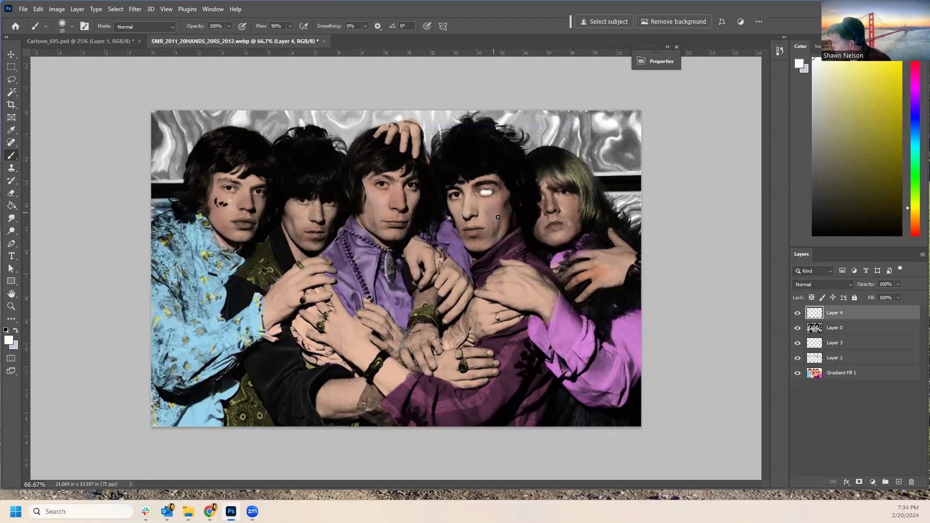
Set Layer 4's blend mode to Screen and lower its opacity to 43%.
{"action": "left_click", "coordinate": [806, 285]}
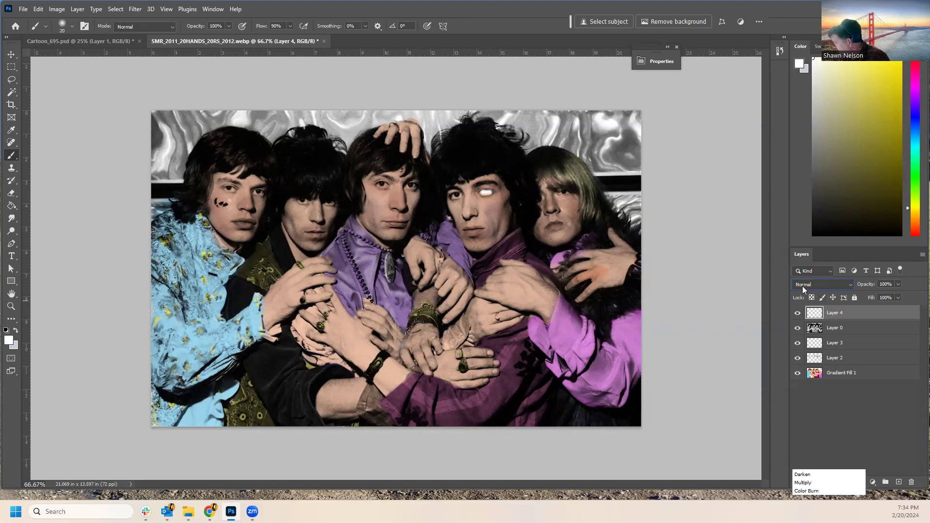
{"action": "left_click", "coordinate": [805, 268]}
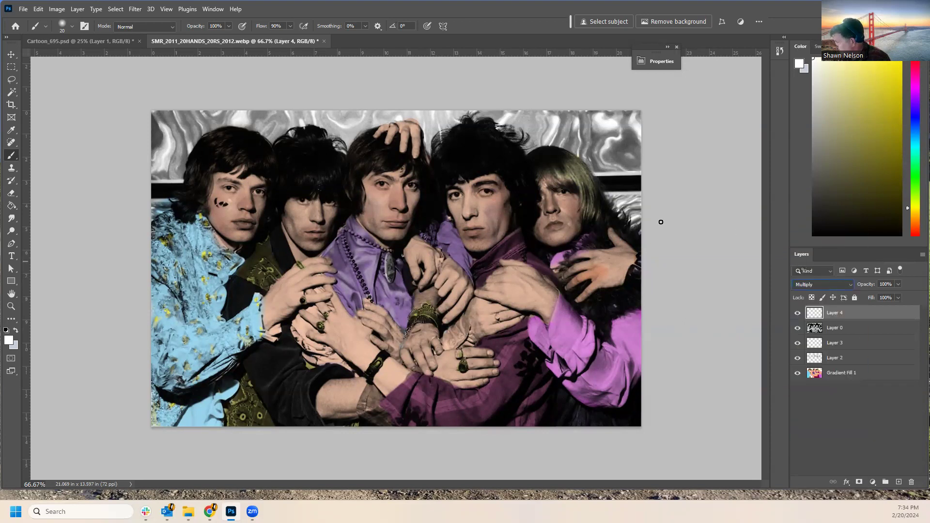
{"action": "left_click", "coordinate": [820, 287]}
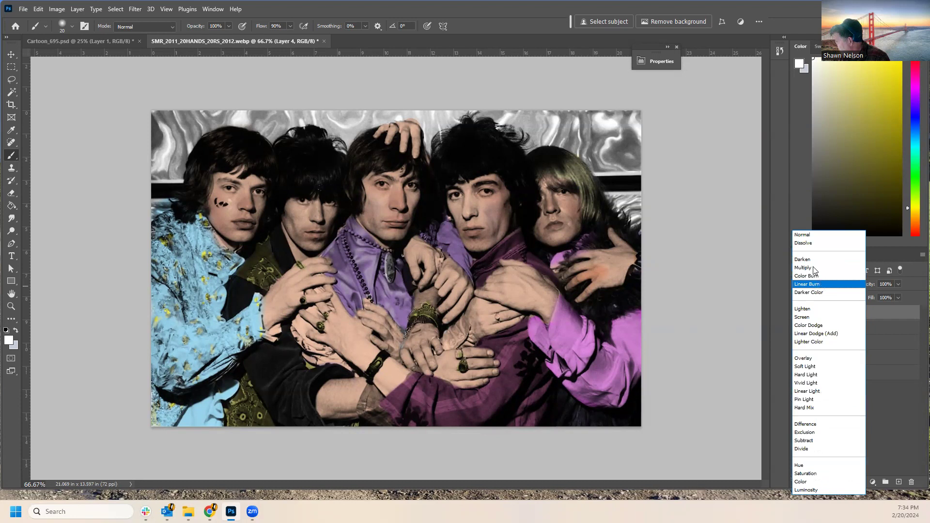
{"action": "left_click", "coordinate": [813, 319]}
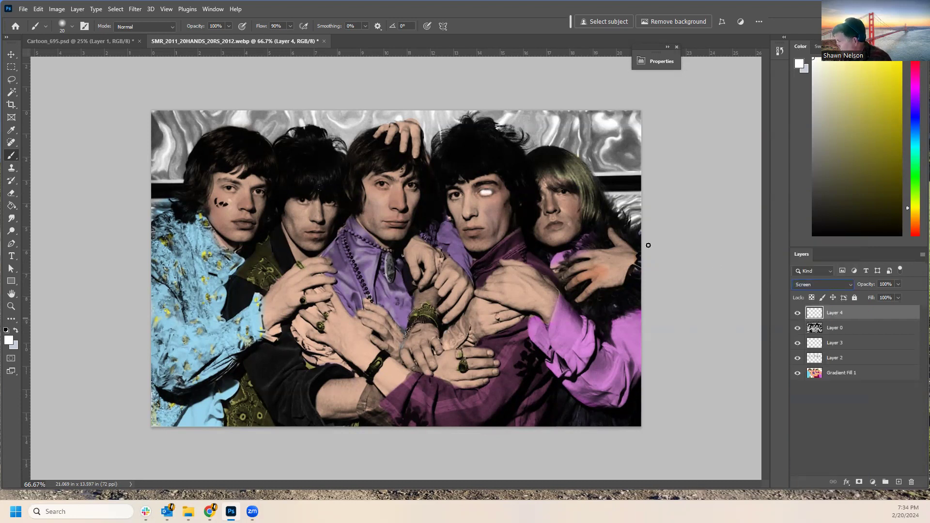
{"action": "left_click", "coordinate": [898, 284]}
{"action": "left_click", "coordinate": [872, 294]}
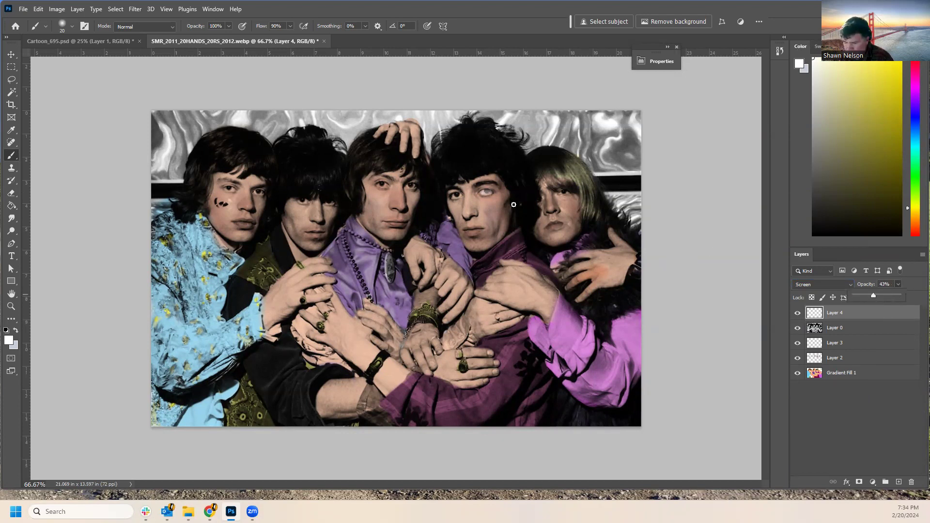
Shrink the brush to 10 px and brighten the whites of the men's eyes on Layer 4.
{"action": "key", "text": "bracketleft"}
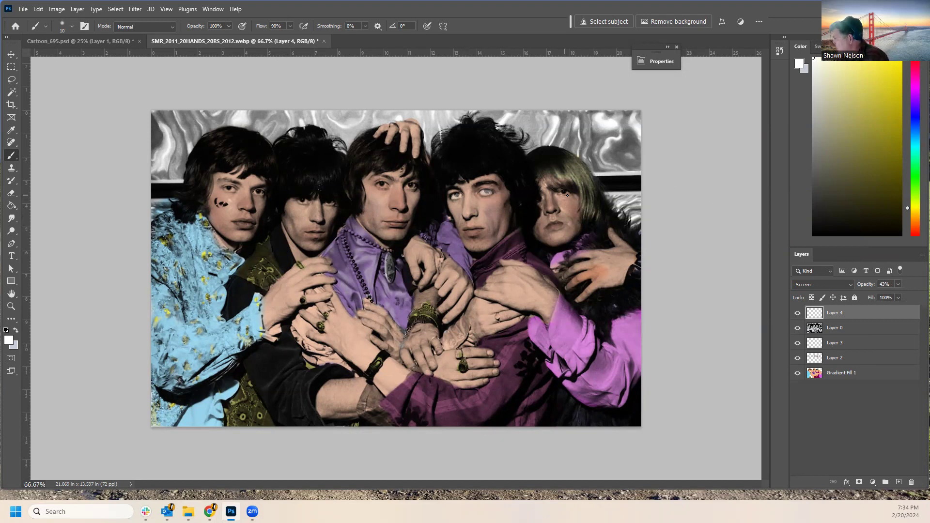
{"action": "left_click_drag", "start_coordinate": [558, 193], "coordinate": [565, 192]}
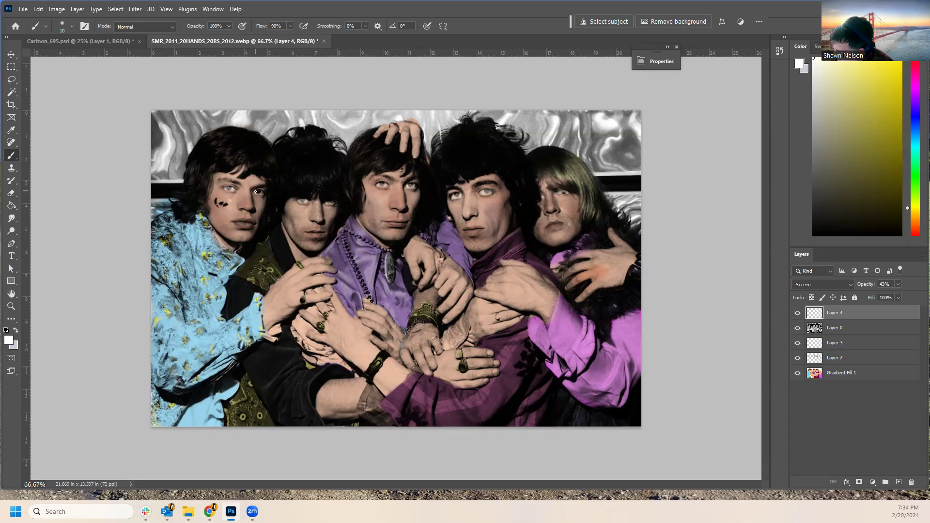
Paint light brown over the hand by the wide bracelet, the bare forearm and the second man's face on Layer 2 with a 40 px brush.
{"action": "key", "text": "d"}
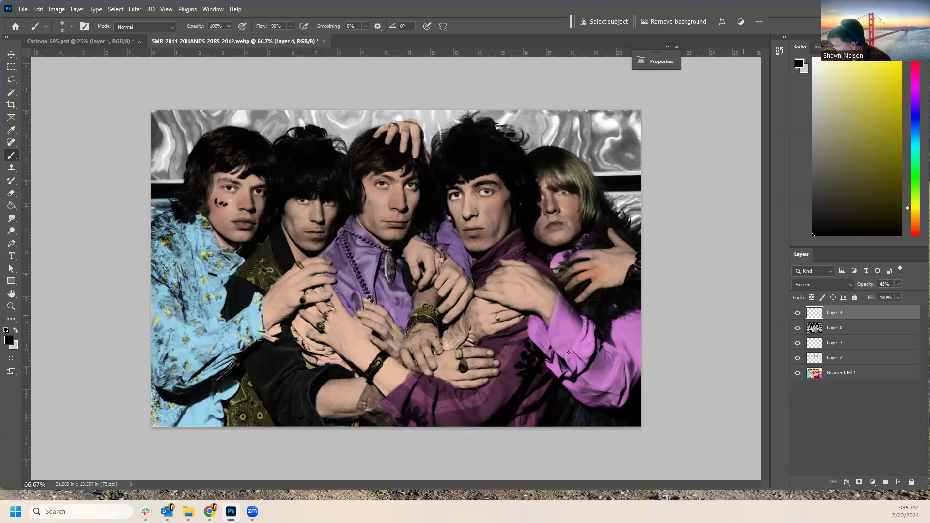
{"action": "left_click", "coordinate": [453, 336], "text": "alt"}
{"action": "left_click", "coordinate": [820, 47]}
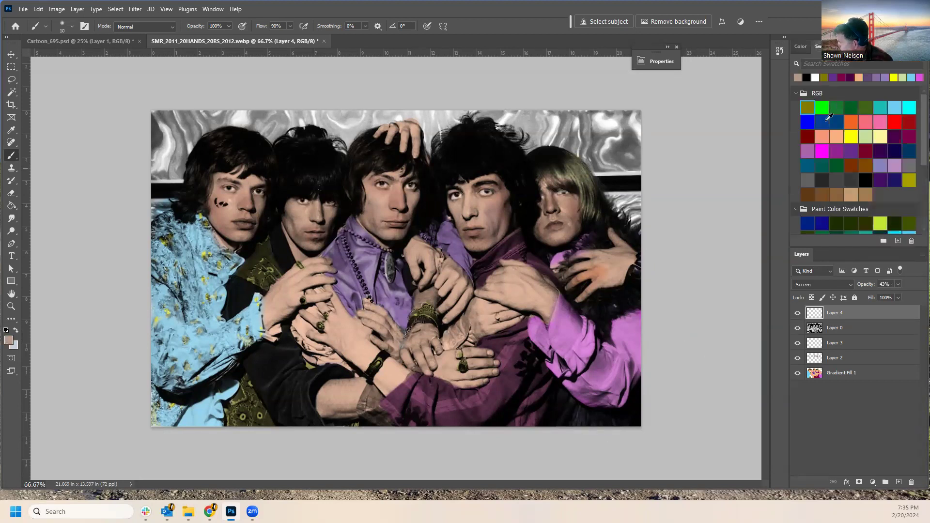
{"action": "left_click", "coordinate": [837, 137]}
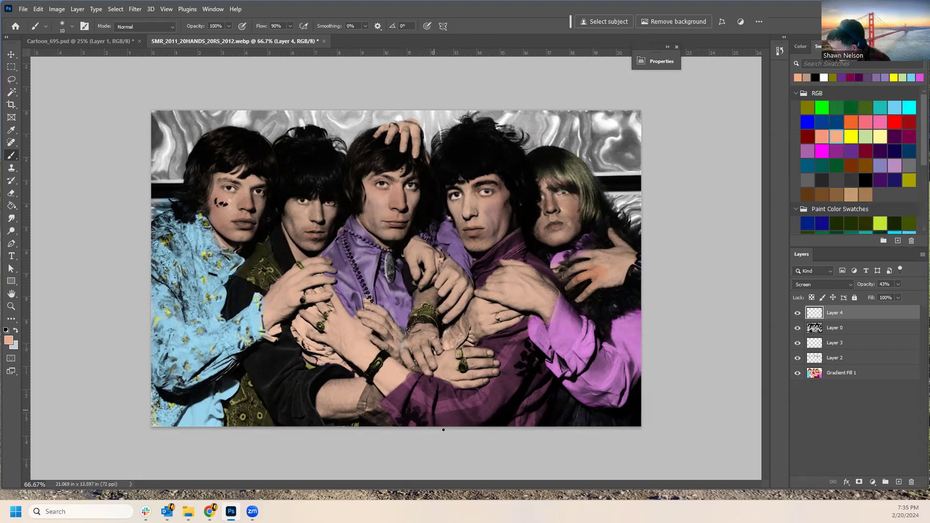
{"action": "left_click", "coordinate": [861, 374]}
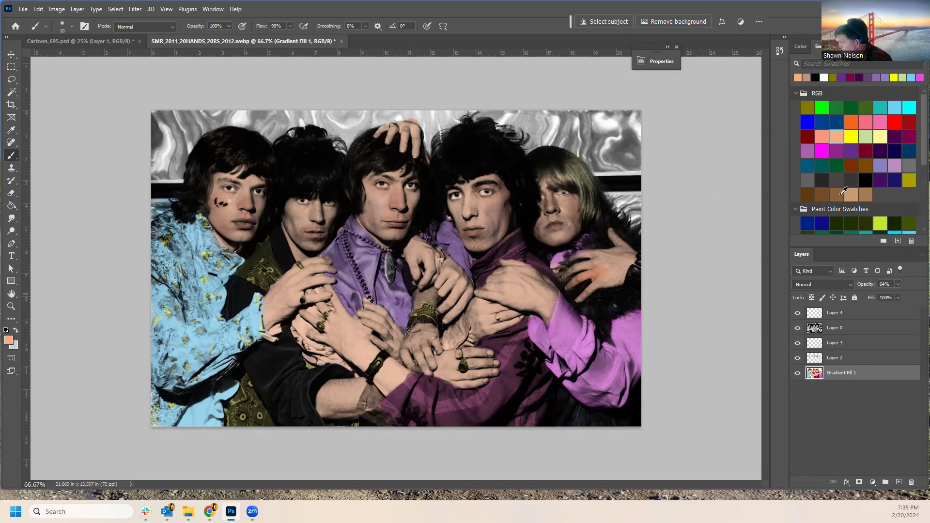
{"action": "left_click", "coordinate": [836, 194]}
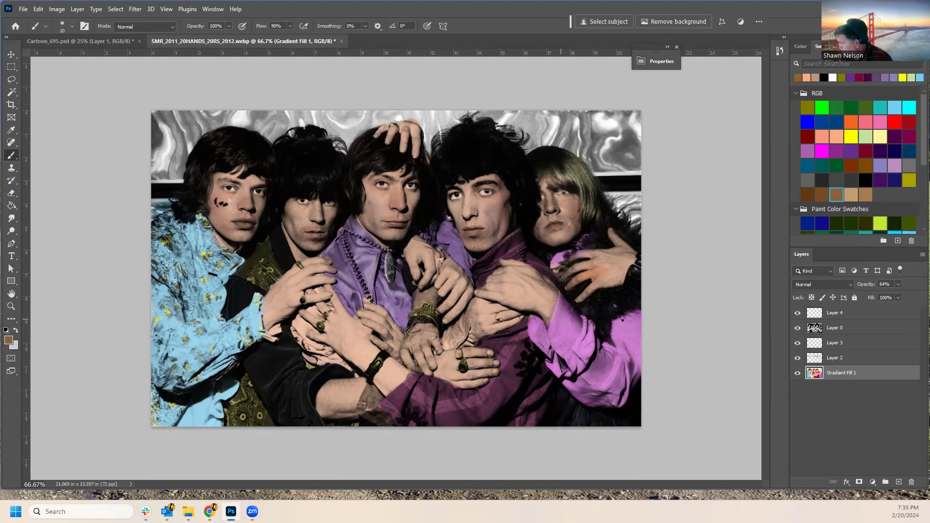
{"action": "left_click", "coordinate": [846, 358]}
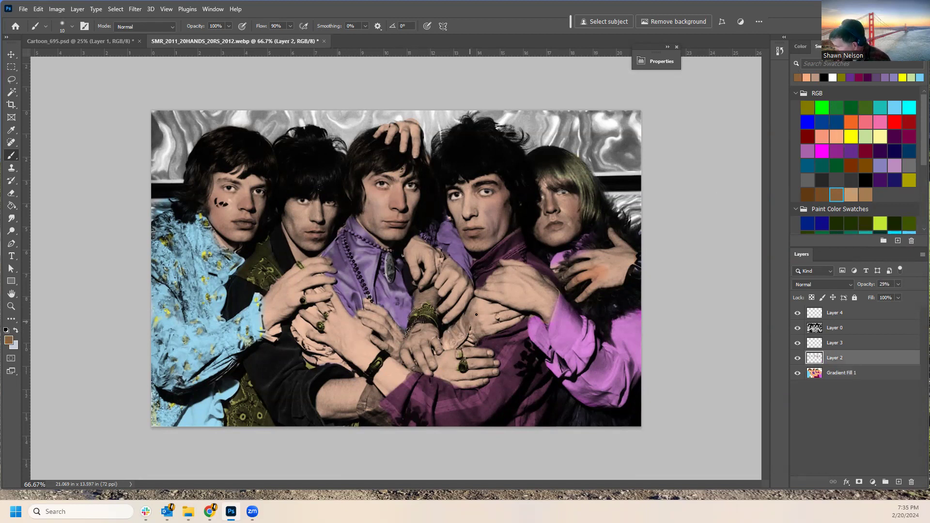
{"action": "key", "text": "bracketright"}
{"action": "key", "text": "bracketright"}
{"action": "key", "text": "bracketright"}
{"action": "key", "text": "bracketright"}
{"action": "key", "text": "bracketright"}
{"action": "mouse_move", "coordinate": [486, 304]}
{"action": "left_mouse_down"}
{"action": "mouse_move", "coordinate": [515, 315]}
{"action": "mouse_move", "coordinate": [446, 344]}
{"action": "mouse_move", "coordinate": [474, 318]}
{"action": "mouse_move", "coordinate": [448, 339]}
{"action": "mouse_move", "coordinate": [453, 346]}
{"action": "mouse_move", "coordinate": [471, 338]}
{"action": "mouse_move", "coordinate": [473, 330]}
{"action": "mouse_move", "coordinate": [408, 364]}
{"action": "mouse_move", "coordinate": [396, 382]}
{"action": "mouse_move", "coordinate": [406, 353]}
{"action": "mouse_move", "coordinate": [388, 399]}
{"action": "mouse_move", "coordinate": [332, 385]}
{"action": "mouse_move", "coordinate": [317, 407]}
{"action": "mouse_move", "coordinate": [329, 383]}
{"action": "mouse_move", "coordinate": [336, 395]}
{"action": "mouse_move", "coordinate": [349, 390]}
{"action": "mouse_move", "coordinate": [351, 405]}
{"action": "mouse_move", "coordinate": [365, 387]}
{"action": "mouse_move", "coordinate": [368, 399]}
{"action": "mouse_move", "coordinate": [343, 392]}
{"action": "left_mouse_up"}
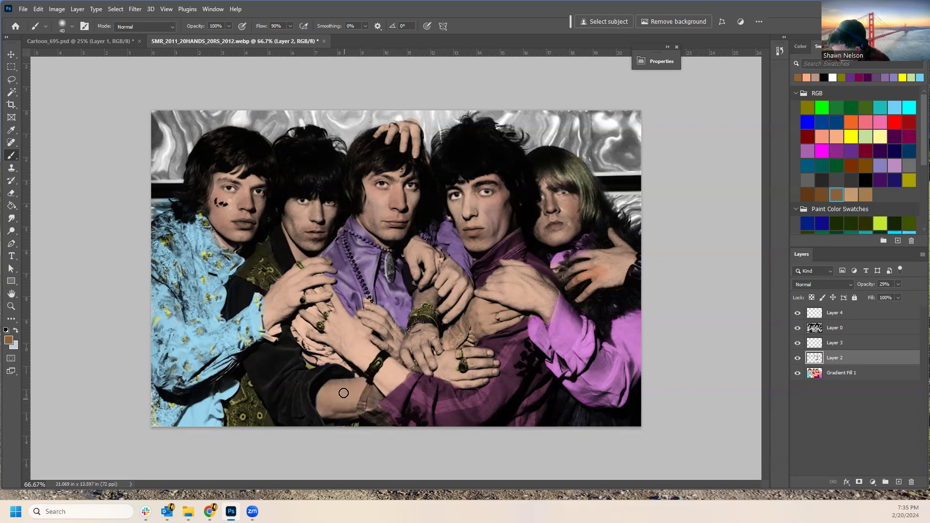
{"action": "mouse_move", "coordinate": [288, 222]}
{"action": "left_mouse_down"}
{"action": "mouse_move", "coordinate": [298, 255]}
{"action": "mouse_move", "coordinate": [293, 204]}
{"action": "mouse_move", "coordinate": [300, 218]}
{"action": "mouse_move", "coordinate": [311, 203]}
{"action": "mouse_move", "coordinate": [307, 245]}
{"action": "mouse_move", "coordinate": [322, 228]}
{"action": "left_mouse_up"}
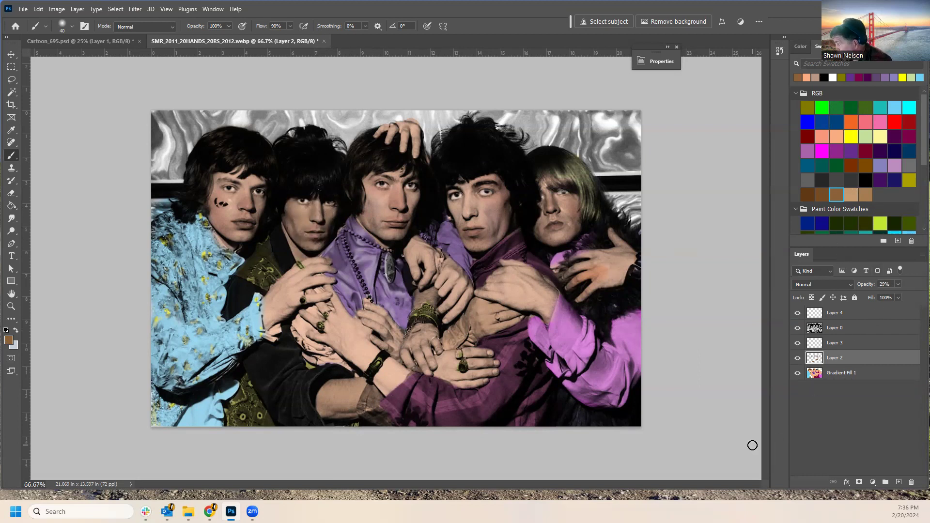
Try dark brown on the large hand resting on the maroon shoulder, and repaint that hand peach.
{"action": "left_click", "coordinate": [820, 191]}
{"action": "mouse_move", "coordinate": [498, 292]}
{"action": "left_mouse_down"}
{"action": "mouse_move", "coordinate": [508, 271]}
{"action": "mouse_move", "coordinate": [513, 302]}
{"action": "mouse_move", "coordinate": [531, 286]}
{"action": "mouse_move", "coordinate": [546, 314]}
{"action": "mouse_move", "coordinate": [554, 291]}
{"action": "mouse_move", "coordinate": [505, 262]}
{"action": "mouse_move", "coordinate": [537, 283]}
{"action": "left_mouse_up"}
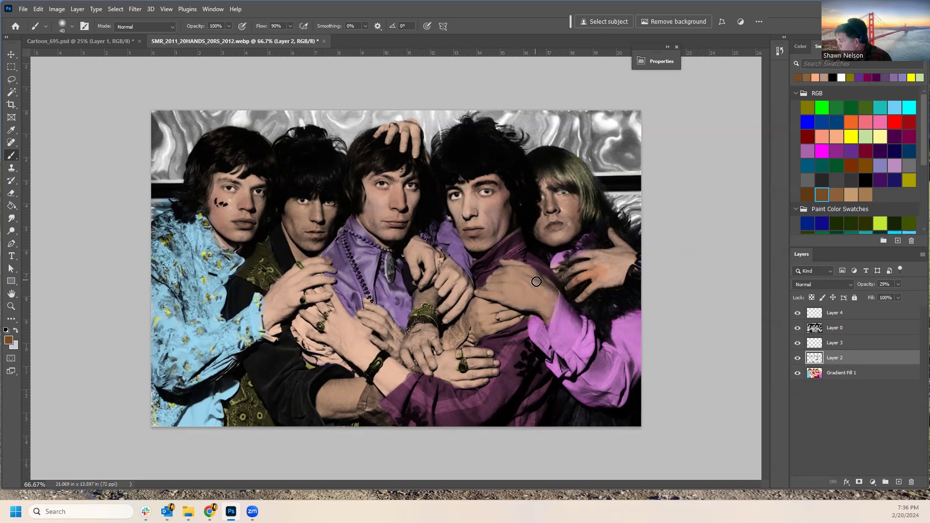
{"action": "left_click", "coordinate": [837, 138]}
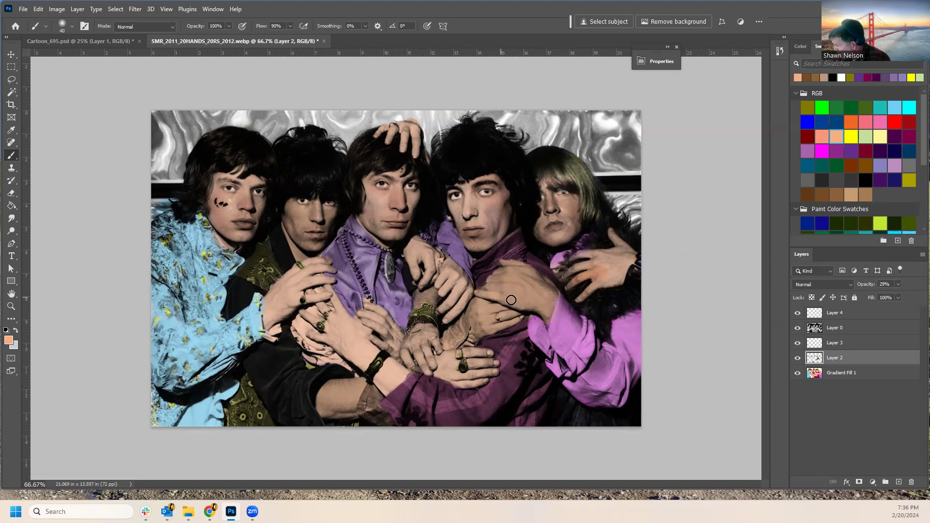
{"action": "mouse_move", "coordinate": [501, 287]}
{"action": "left_mouse_down"}
{"action": "mouse_move", "coordinate": [535, 276]}
{"action": "mouse_move", "coordinate": [533, 304]}
{"action": "mouse_move", "coordinate": [547, 312]}
{"action": "mouse_move", "coordinate": [546, 287]}
{"action": "left_mouse_up"}
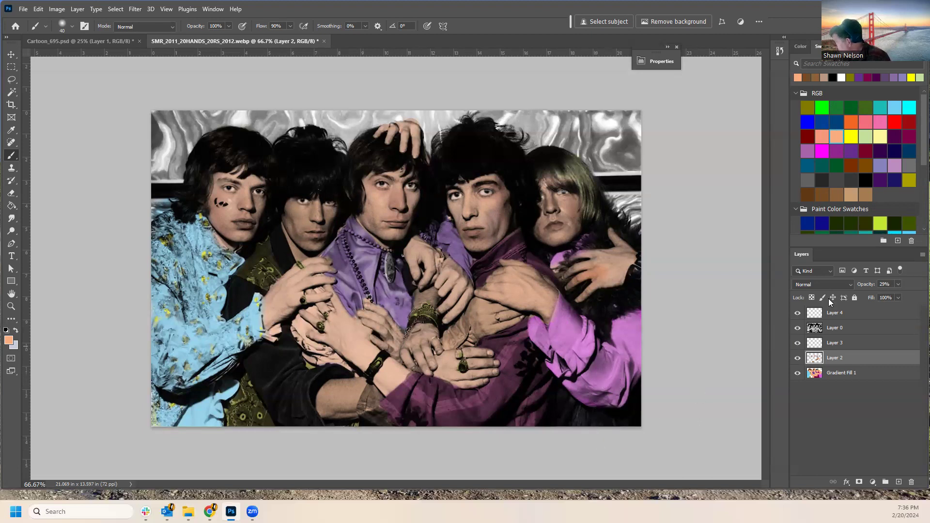
Try magenta on the marbled backdrop, and paint bright green around the backdrop's edges on Layer 2.
{"action": "left_click", "coordinate": [822, 151]}
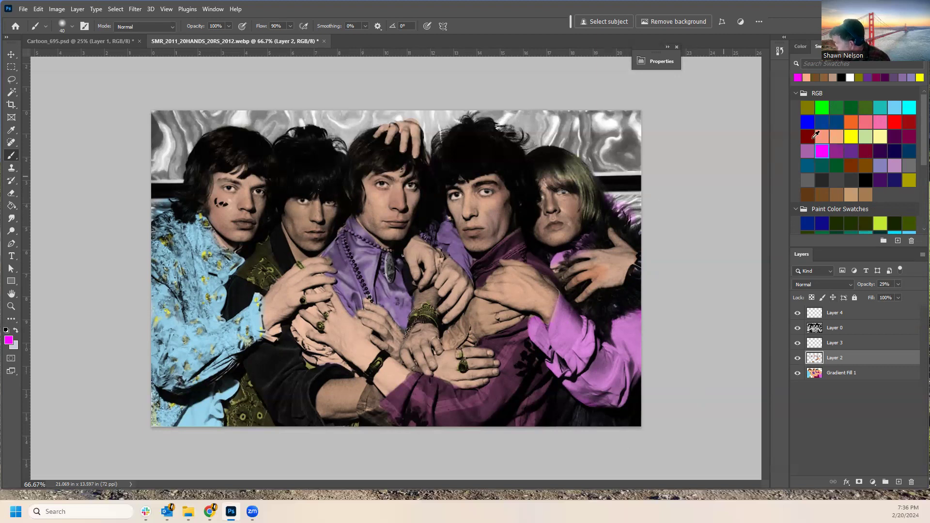
{"action": "left_click", "coordinate": [823, 103]}
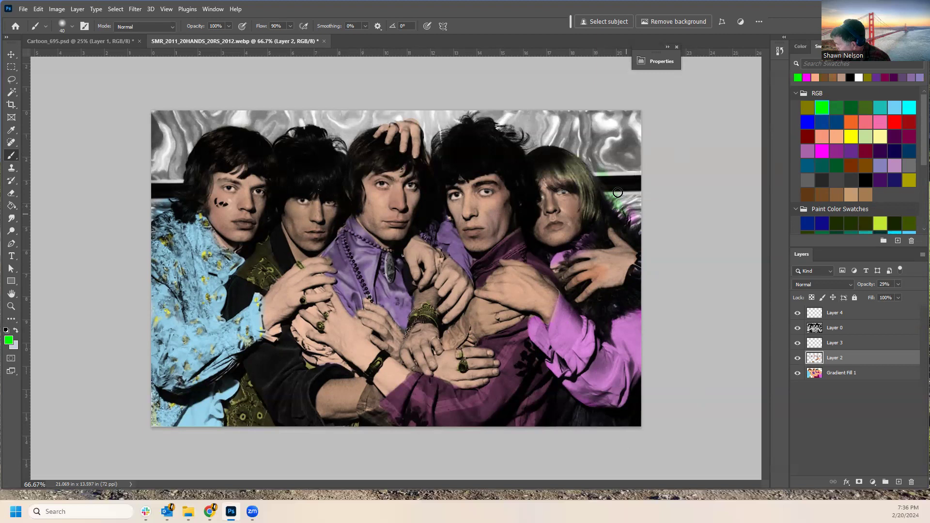
{"action": "mouse_move", "coordinate": [615, 200]}
{"action": "left_mouse_down"}
{"action": "mouse_move", "coordinate": [629, 156]}
{"action": "mouse_move", "coordinate": [633, 170]}
{"action": "mouse_move", "coordinate": [632, 161]}
{"action": "mouse_move", "coordinate": [620, 175]}
{"action": "mouse_move", "coordinate": [633, 160]}
{"action": "mouse_move", "coordinate": [636, 121]}
{"action": "left_mouse_up"}
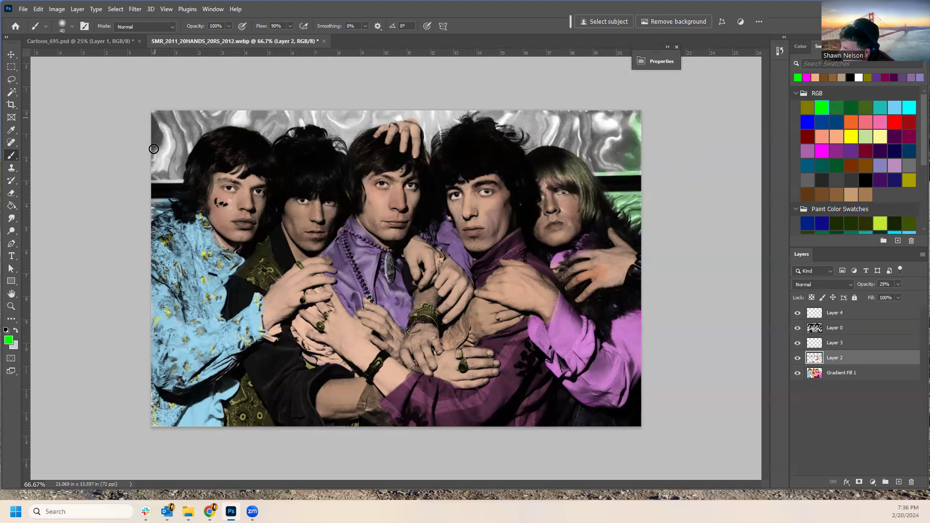
{"action": "mouse_move", "coordinate": [157, 211]}
{"action": "left_mouse_down"}
{"action": "mouse_move", "coordinate": [194, 142]}
{"action": "mouse_move", "coordinate": [227, 121]}
{"action": "mouse_move", "coordinate": [269, 140]}
{"action": "mouse_move", "coordinate": [322, 124]}
{"action": "mouse_move", "coordinate": [342, 150]}
{"action": "mouse_move", "coordinate": [360, 128]}
{"action": "mouse_move", "coordinate": [414, 115]}
{"action": "mouse_move", "coordinate": [430, 148]}
{"action": "mouse_move", "coordinate": [472, 112]}
{"action": "mouse_move", "coordinate": [504, 119]}
{"action": "mouse_move", "coordinate": [533, 152]}
{"action": "mouse_move", "coordinate": [560, 145]}
{"action": "mouse_move", "coordinate": [610, 175]}
{"action": "left_mouse_up"}
Fill the remaining areas of the marbled backdrop with bright green using the Paint Bucket.
{"action": "left_click", "coordinate": [11, 205]}
{"action": "left_click", "coordinate": [180, 130]}
{"action": "left_click", "coordinate": [177, 144]}
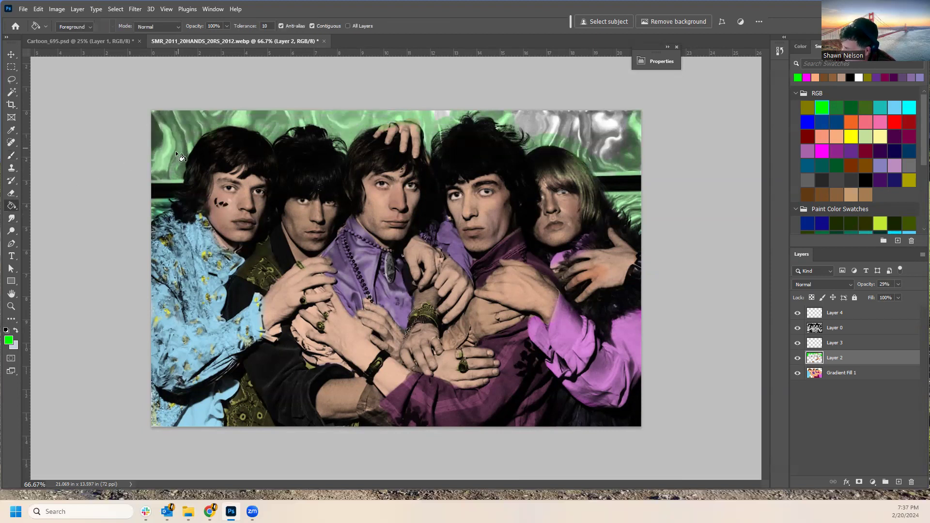
{"action": "left_click", "coordinate": [536, 126]}
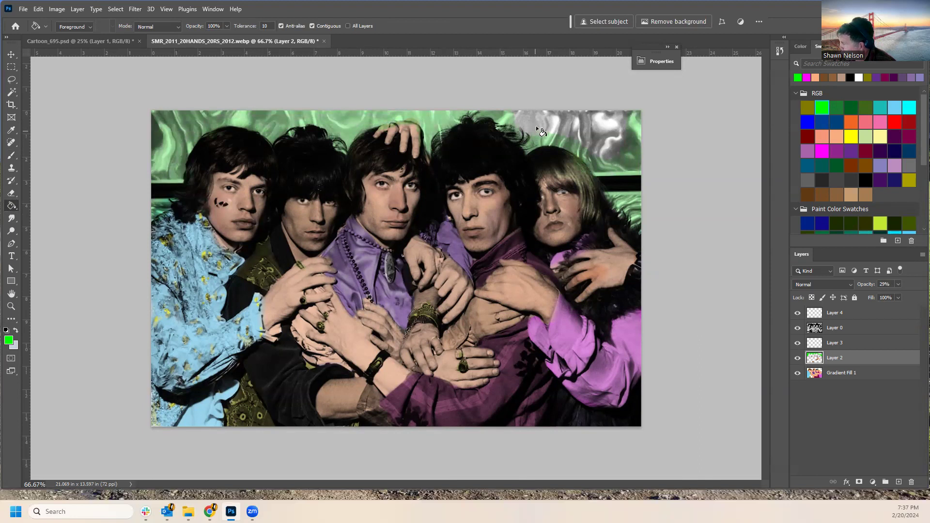
{"action": "left_click", "coordinate": [598, 138]}
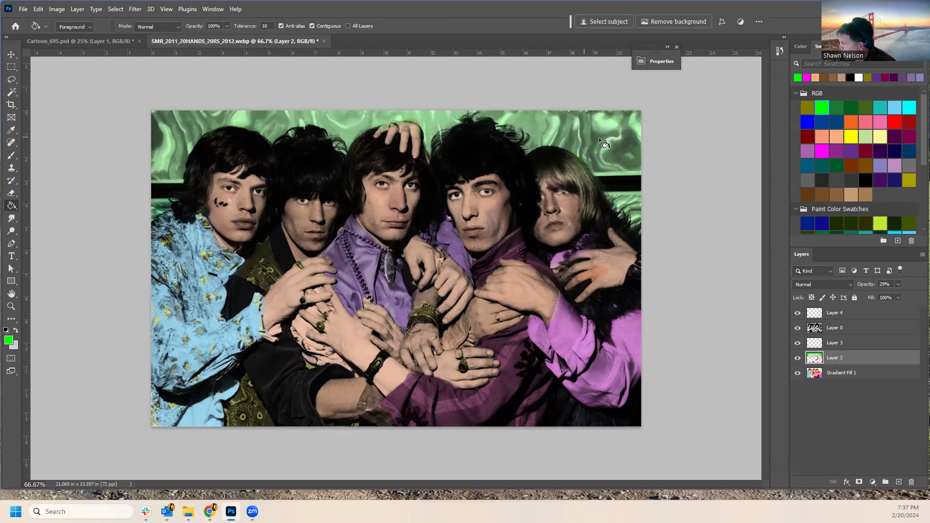
{"action": "right_click", "coordinate": [623, 377]}
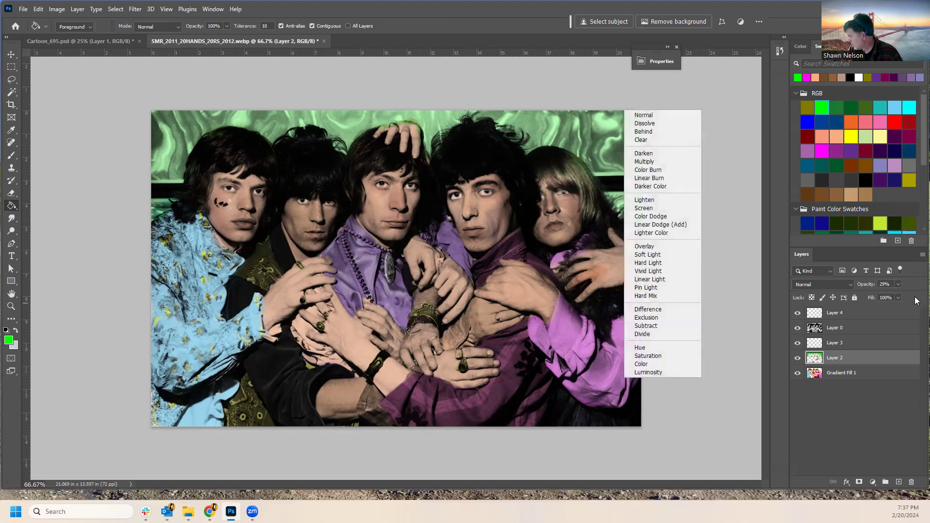
Move Layer 4 beneath the photo layer and merge it with all the colour layers down to Gradient Fill 1.
{"action": "left_click", "coordinate": [866, 328]}
{"action": "left_click_drag", "start_coordinate": [862, 322], "coordinate": [859, 308]}
{"action": "left_click", "coordinate": [857, 327]}
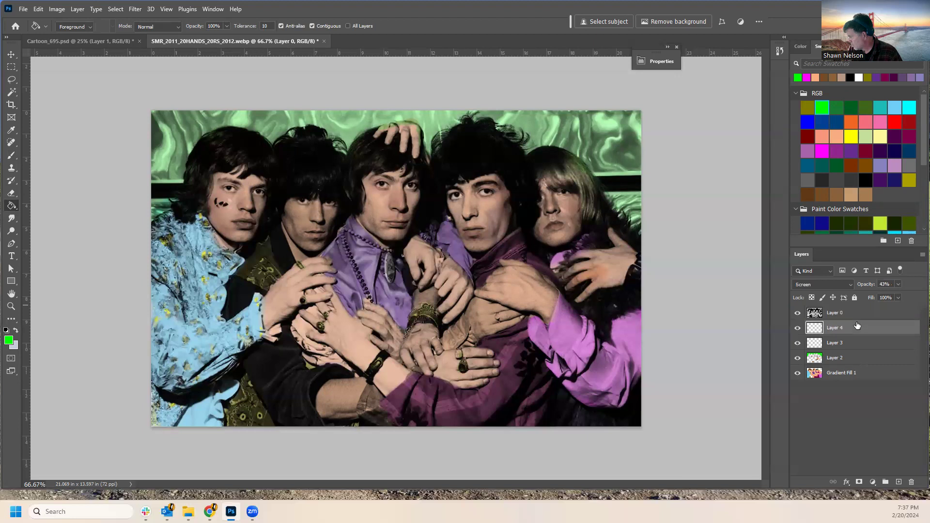
{"action": "left_click", "coordinate": [849, 373], "text": "shift"}
{"action": "right_click", "coordinate": [855, 353]}
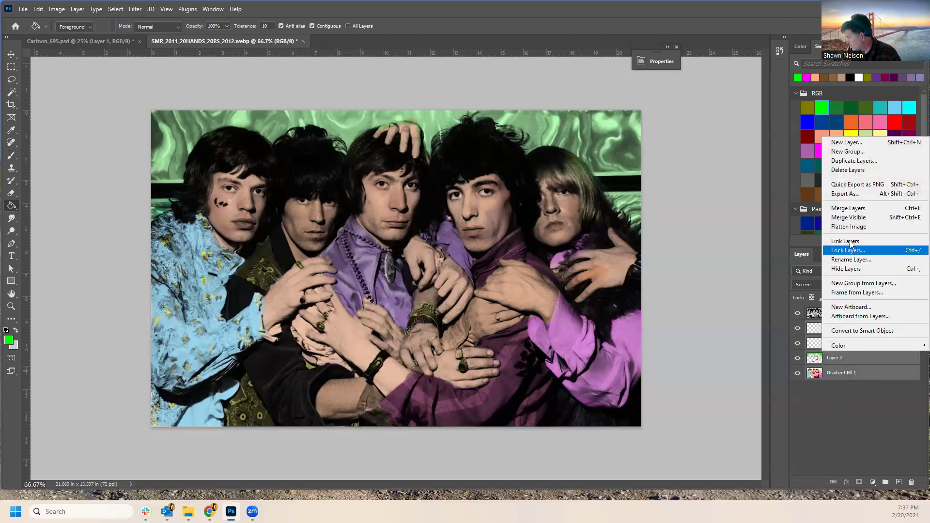
{"action": "left_click", "coordinate": [854, 208]}
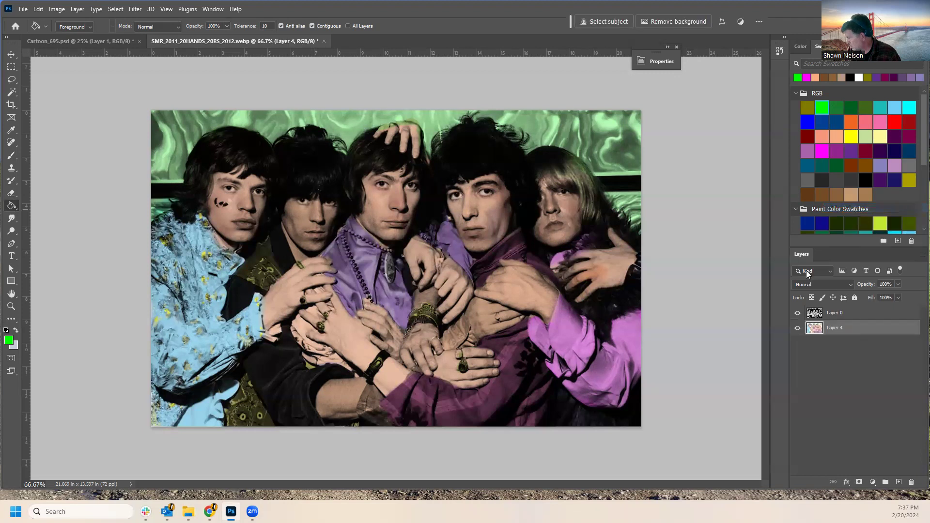
{"action": "left_click", "coordinate": [796, 328]}
{"action": "left_click", "coordinate": [796, 328]}
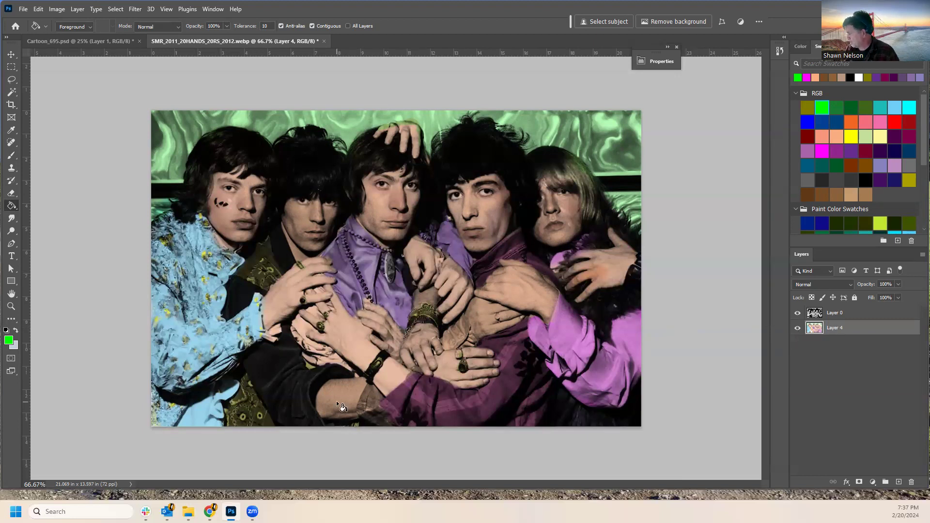
Add a new layer above the merged colours and start painting the maroon-sleeved man's outstretched hand dark brown with a 20 px brush.
{"action": "left_click", "coordinate": [898, 482]}
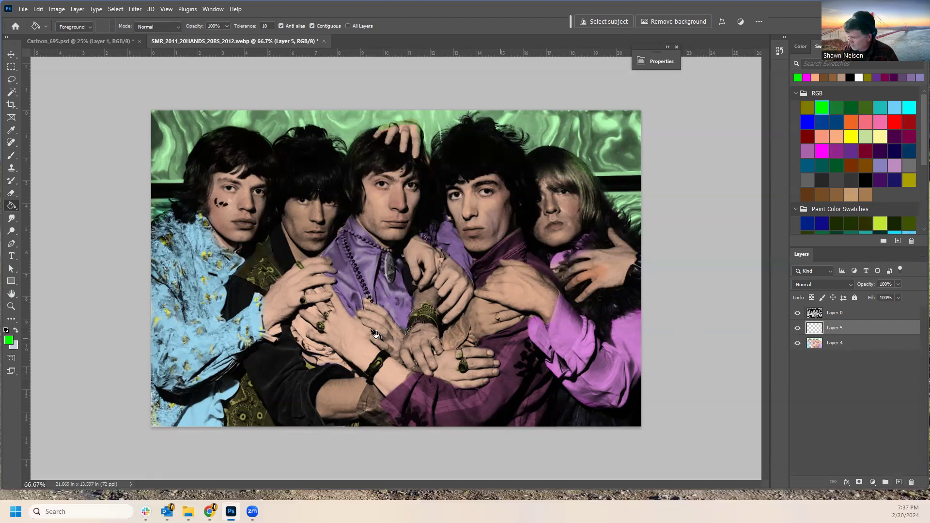
{"action": "left_click", "coordinate": [15, 156]}
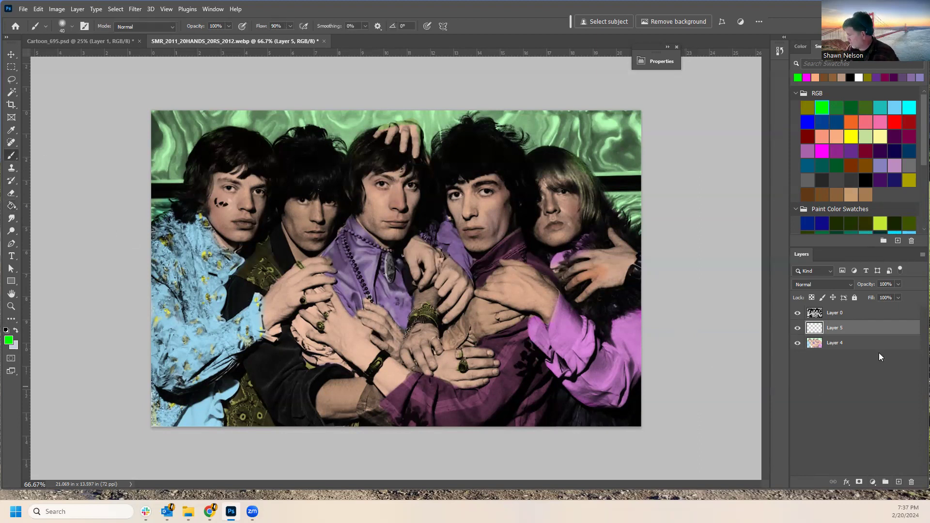
{"action": "left_click", "coordinate": [813, 196]}
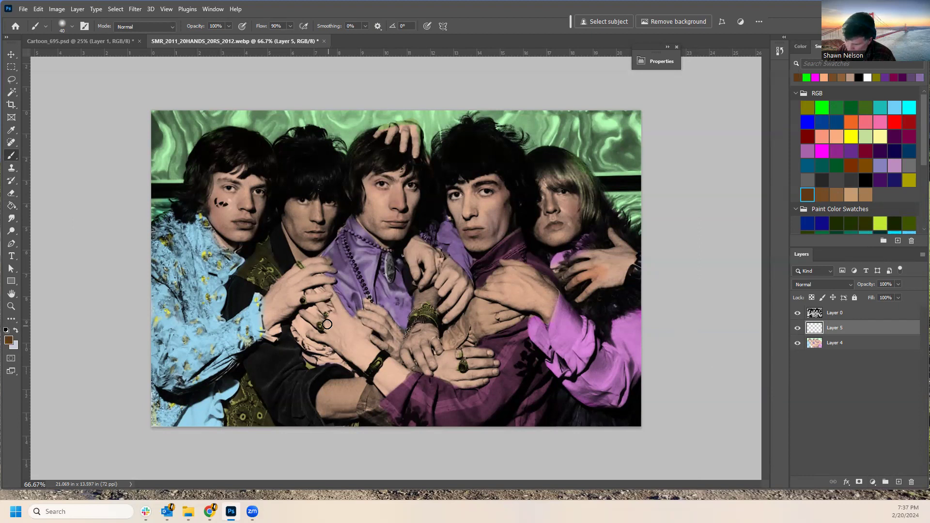
{"action": "key", "text": "bracketleft"}
{"action": "key", "text": "bracketleft"}
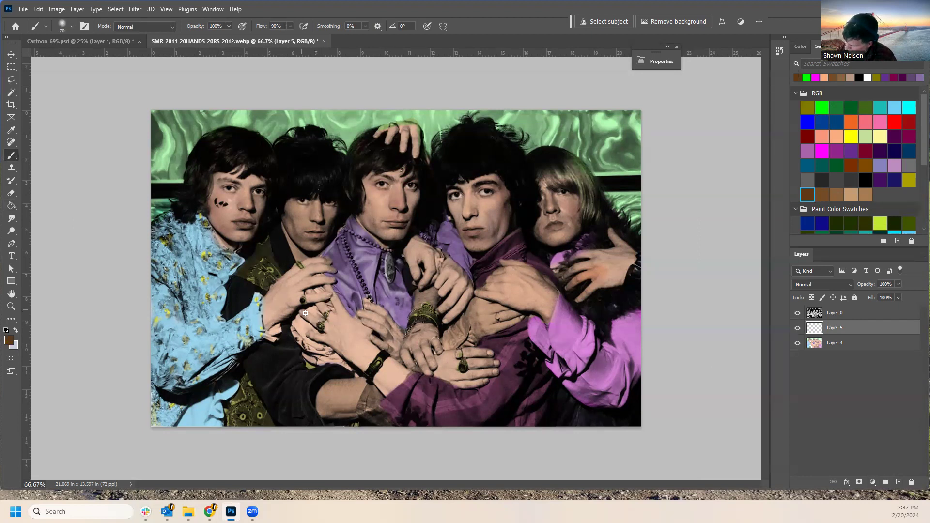
{"action": "mouse_move", "coordinate": [313, 322]}
{"action": "left_mouse_down"}
{"action": "mouse_move", "coordinate": [304, 313]}
{"action": "mouse_move", "coordinate": [332, 330]}
{"action": "left_mouse_up"}
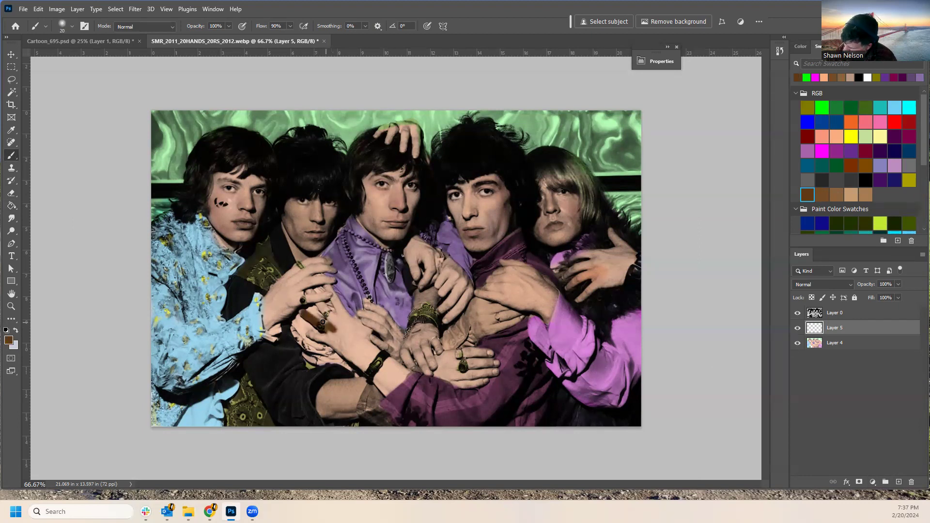
{"action": "mouse_move", "coordinate": [327, 313]}
{"action": "left_mouse_down"}
{"action": "mouse_move", "coordinate": [336, 322]}
{"action": "mouse_move", "coordinate": [336, 310]}
{"action": "mouse_move", "coordinate": [354, 312]}
{"action": "left_mouse_up"}
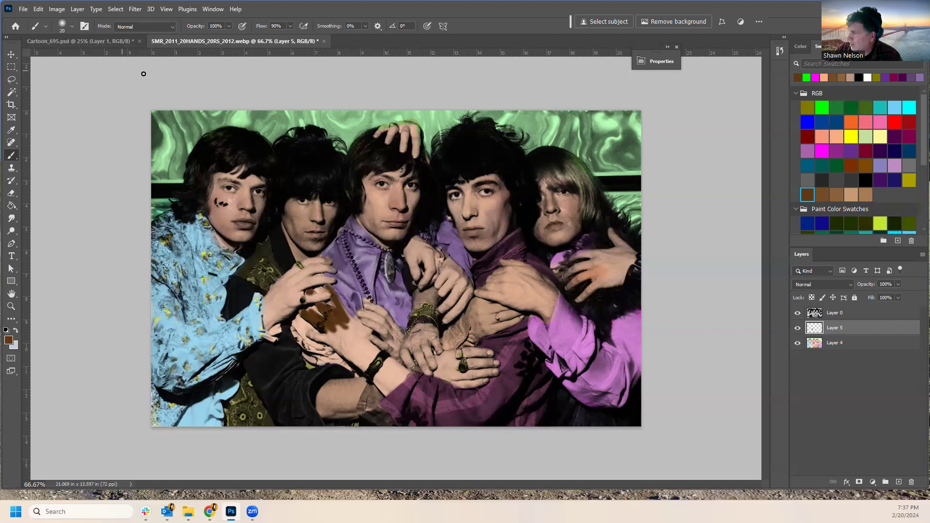
Increase the brush hardness and paint the rest of that hand and its wrist dark brown.
{"action": "left_click", "coordinate": [71, 27]}
{"action": "left_click_drag", "start_coordinate": [57, 79], "coordinate": [192, 70]}
{"action": "key", "text": "Return"}
{"action": "left_click", "coordinate": [359, 337]}
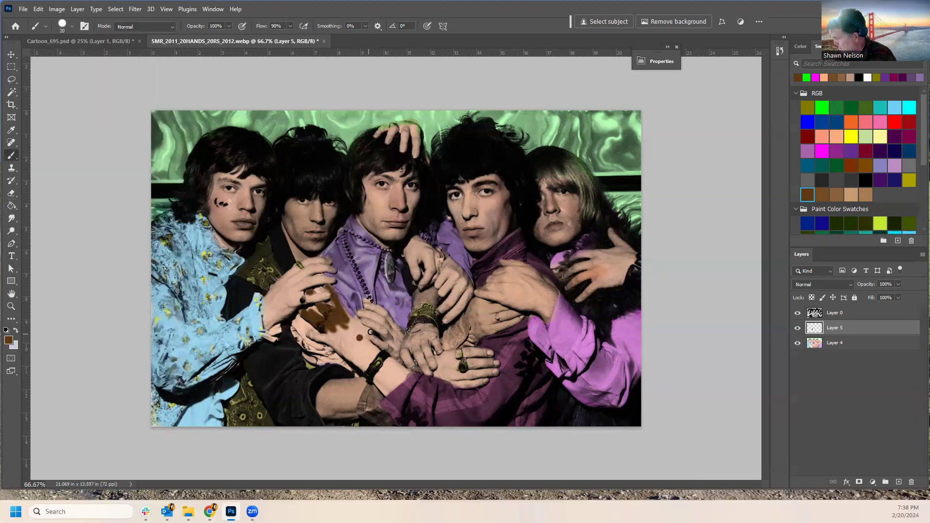
{"action": "left_click", "coordinate": [322, 336]}
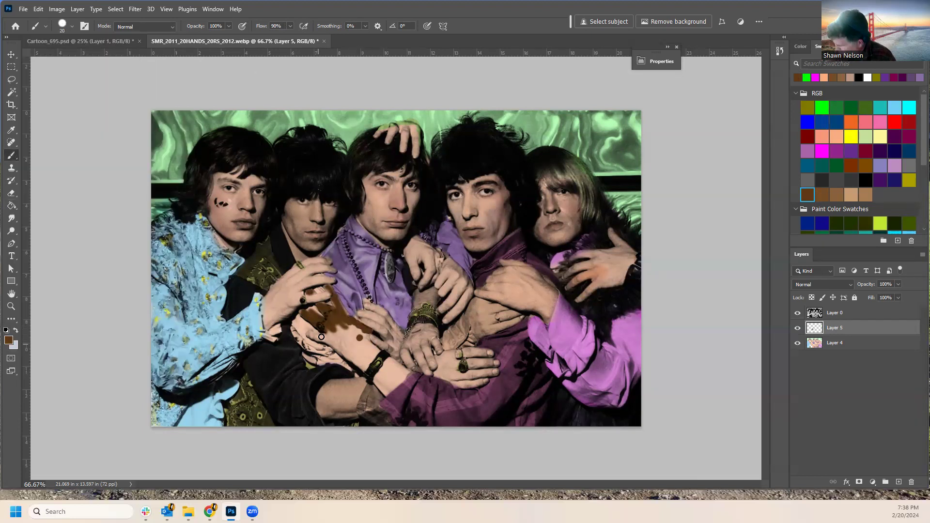
{"action": "mouse_move", "coordinate": [310, 334]}
{"action": "left_mouse_down"}
{"action": "mouse_move", "coordinate": [333, 341]}
{"action": "mouse_move", "coordinate": [323, 329]}
{"action": "mouse_move", "coordinate": [384, 389]}
{"action": "mouse_move", "coordinate": [373, 362]}
{"action": "mouse_move", "coordinate": [382, 369]}
{"action": "mouse_move", "coordinate": [374, 376]}
{"action": "mouse_move", "coordinate": [386, 359]}
{"action": "mouse_move", "coordinate": [410, 372]}
{"action": "mouse_move", "coordinate": [385, 392]}
{"action": "mouse_move", "coordinate": [375, 382]}
{"action": "mouse_move", "coordinate": [383, 369]}
{"action": "mouse_move", "coordinate": [381, 387]}
{"action": "mouse_move", "coordinate": [399, 369]}
{"action": "mouse_move", "coordinate": [390, 384]}
{"action": "mouse_move", "coordinate": [330, 331]}
{"action": "mouse_move", "coordinate": [362, 367]}
{"action": "mouse_move", "coordinate": [376, 351]}
{"action": "mouse_move", "coordinate": [348, 321]}
{"action": "mouse_move", "coordinate": [349, 349]}
{"action": "left_mouse_up"}
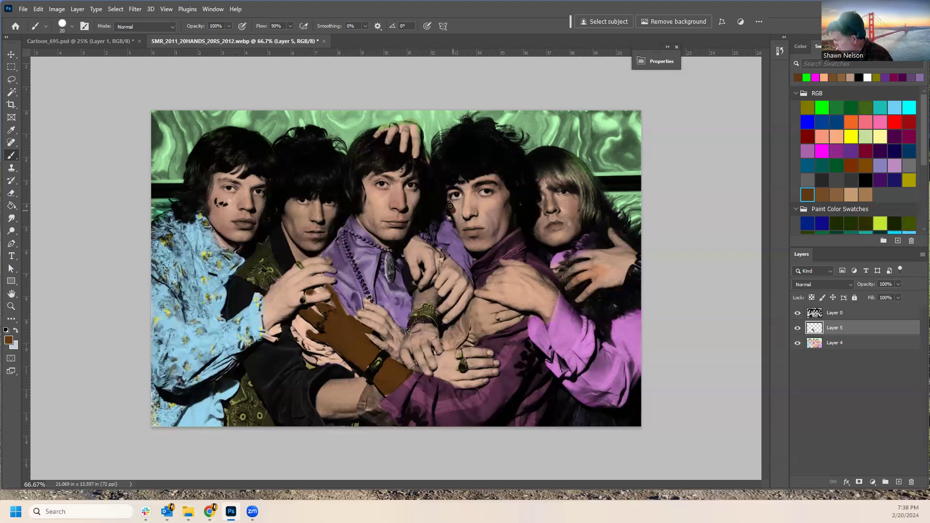
Paint the maroon-shirted man's face dark brown and set the new layer's blend mode to Lighten.
{"action": "mouse_move", "coordinate": [462, 189]}
{"action": "left_mouse_down"}
{"action": "mouse_move", "coordinate": [467, 244]}
{"action": "mouse_move", "coordinate": [495, 242]}
{"action": "mouse_move", "coordinate": [518, 202]}
{"action": "mouse_move", "coordinate": [498, 178]}
{"action": "mouse_move", "coordinate": [475, 185]}
{"action": "mouse_move", "coordinate": [487, 196]}
{"action": "mouse_move", "coordinate": [497, 194]}
{"action": "mouse_move", "coordinate": [480, 184]}
{"action": "mouse_move", "coordinate": [504, 188]}
{"action": "mouse_move", "coordinate": [489, 231]}
{"action": "mouse_move", "coordinate": [468, 184]}
{"action": "mouse_move", "coordinate": [449, 186]}
{"action": "mouse_move", "coordinate": [472, 178]}
{"action": "mouse_move", "coordinate": [469, 210]}
{"action": "mouse_move", "coordinate": [459, 206]}
{"action": "mouse_move", "coordinate": [464, 228]}
{"action": "mouse_move", "coordinate": [472, 231]}
{"action": "mouse_move", "coordinate": [476, 209]}
{"action": "mouse_move", "coordinate": [490, 235]}
{"action": "left_mouse_up"}
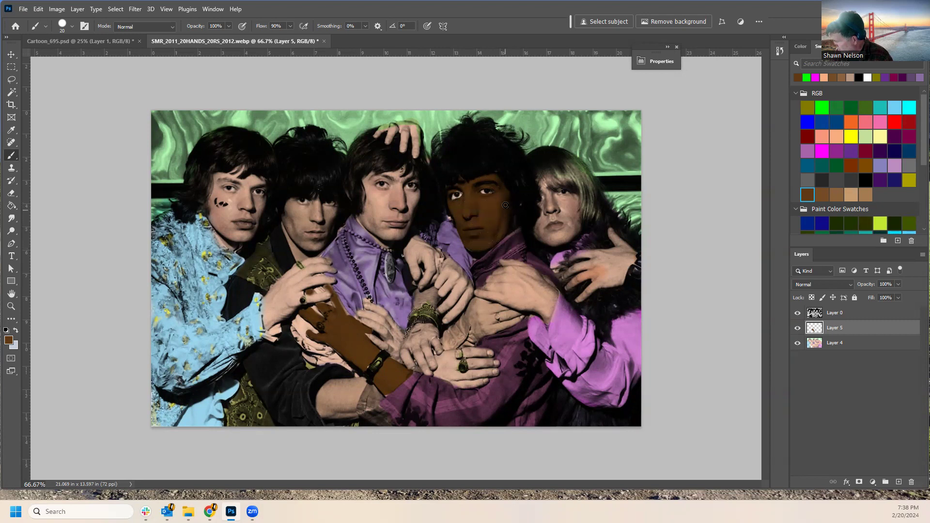
{"action": "left_click", "coordinate": [818, 284]}
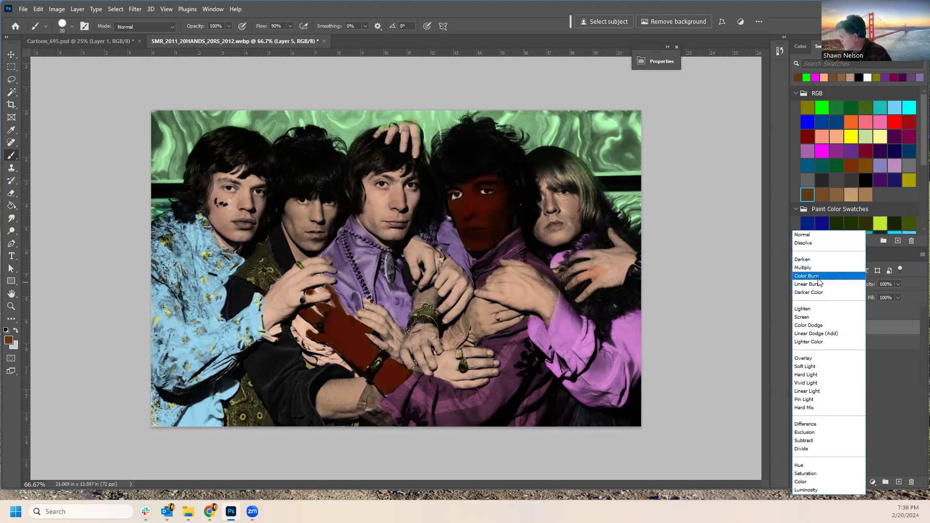
{"action": "left_click", "coordinate": [822, 308]}
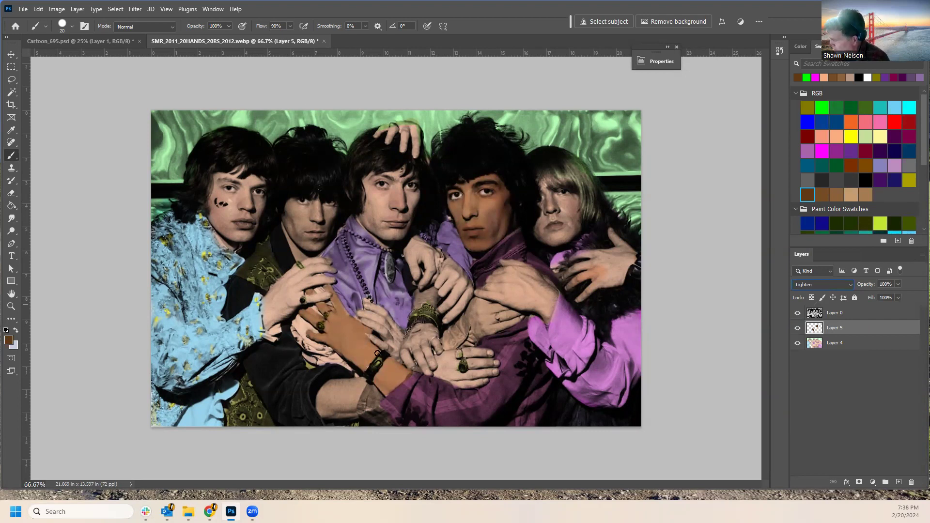
Add a new layer beneath the photo layer, choose the peach swatch and set up a Soft Round brush with 0% hardness.
{"action": "left_click", "coordinate": [896, 482]}
{"action": "left_click", "coordinate": [836, 136]}
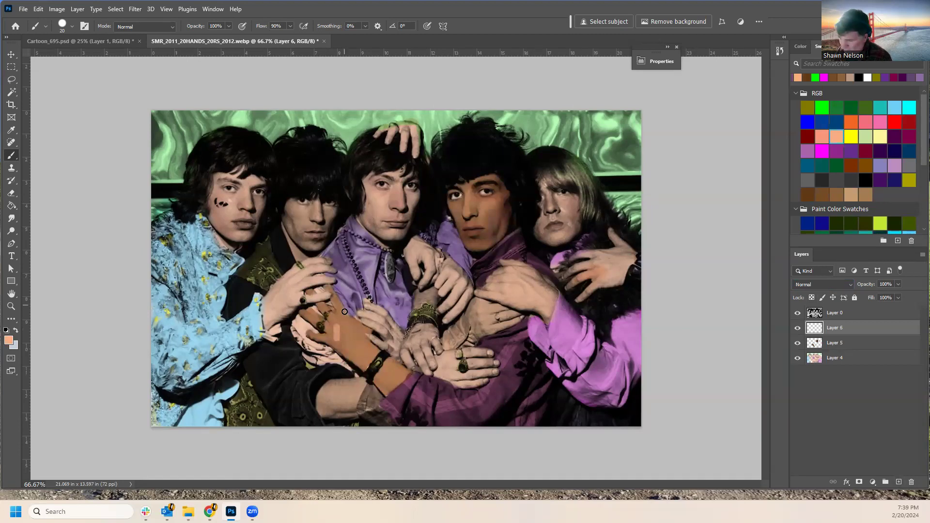
{"action": "left_click", "coordinate": [71, 27]}
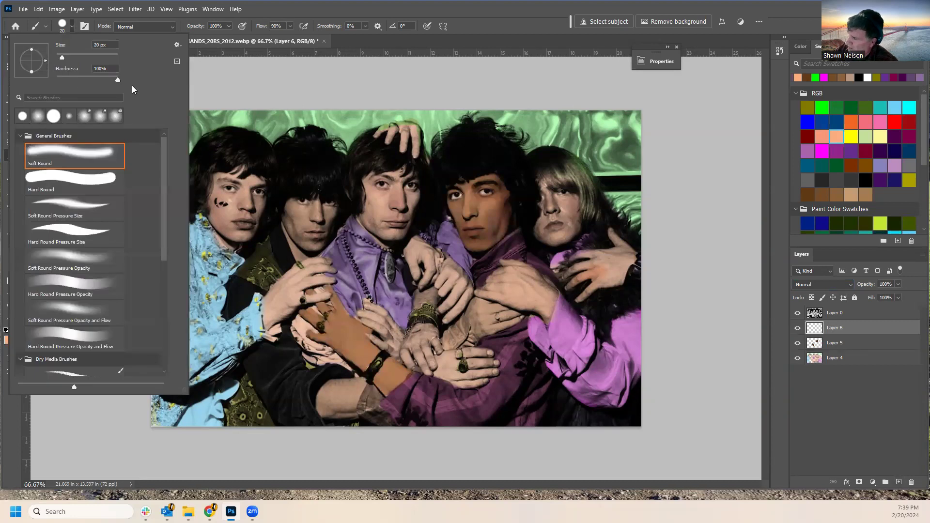
{"action": "left_click", "coordinate": [41, 119]}
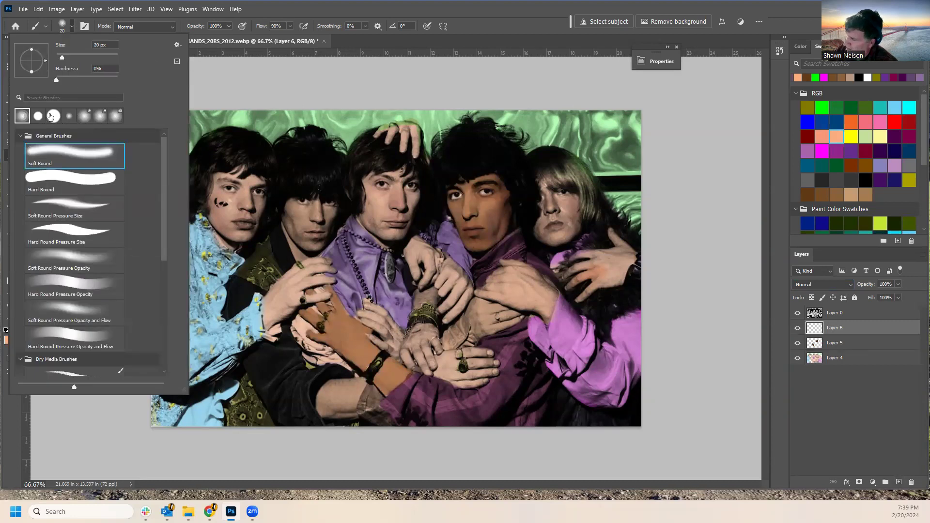
{"action": "double_click", "coordinate": [407, 13]}
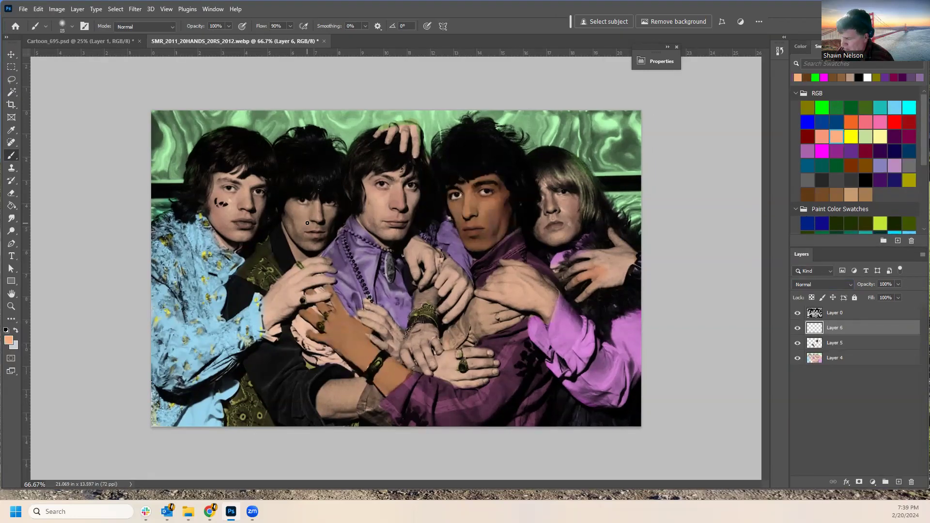
{"action": "left_click", "coordinate": [71, 26]}
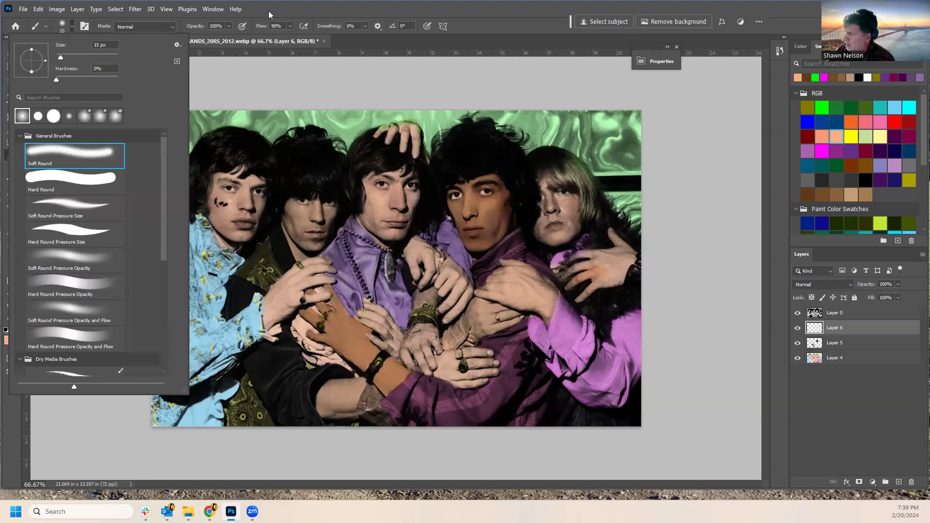
{"action": "left_click", "coordinate": [306, 159]}
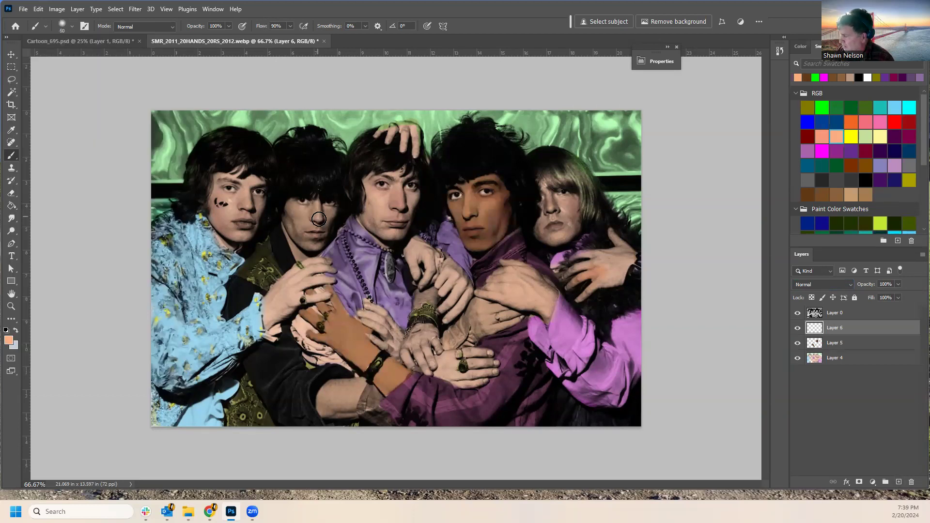
Paint peach highlights over the back and fingers of the dark brown hand with the brush at about 20 px.
{"action": "key", "text": "bracketright"}
{"action": "key", "text": "bracketright"}
{"action": "key", "text": "bracketright"}
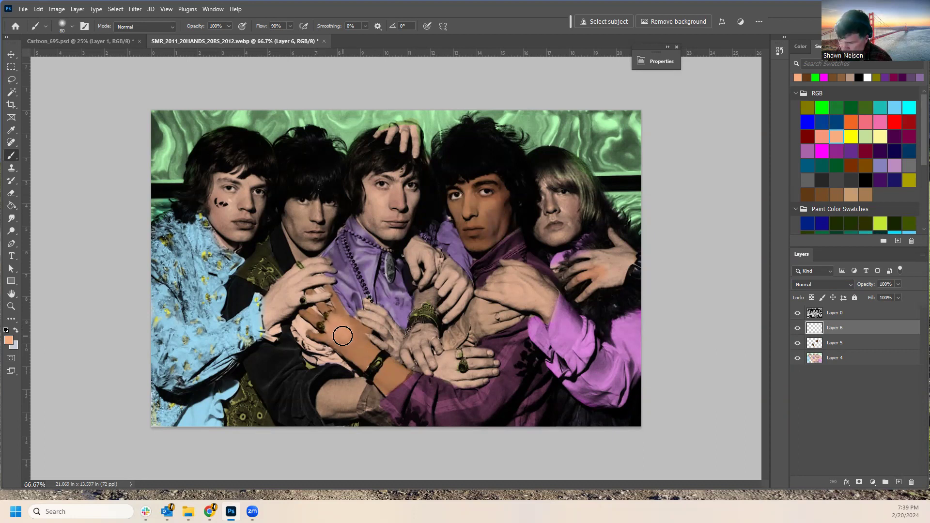
{"action": "key", "text": "bracketleft"}
{"action": "key", "text": "bracketleft"}
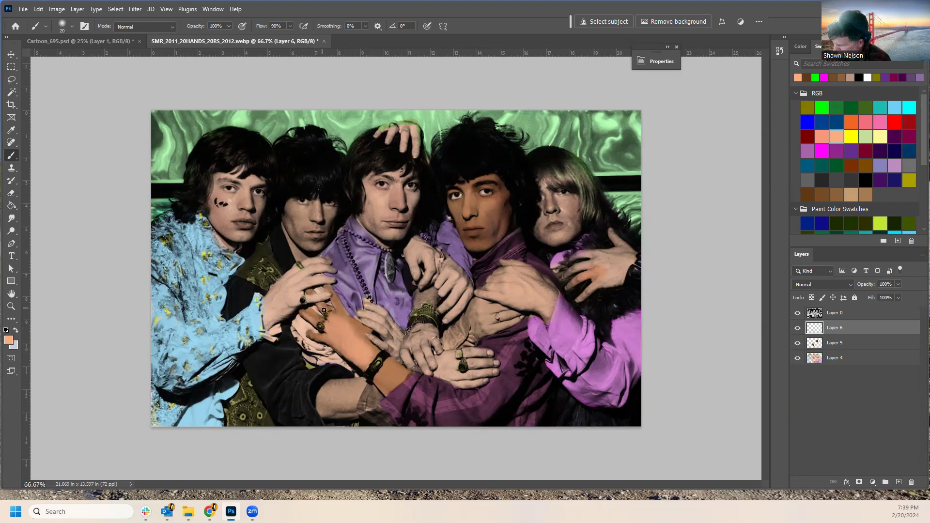
{"action": "left_click_drag", "start_coordinate": [335, 296], "coordinate": [328, 337]}
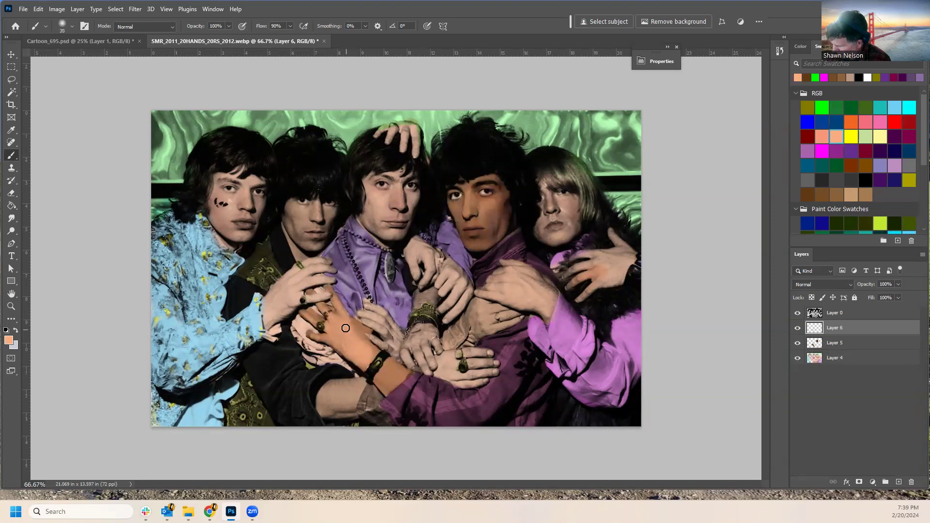
Pick a lighter peach, lower the brush opacity to 18% and softly lighten the brown hand and wrist with an 80 px brush.
{"action": "left_click", "coordinate": [801, 46]}
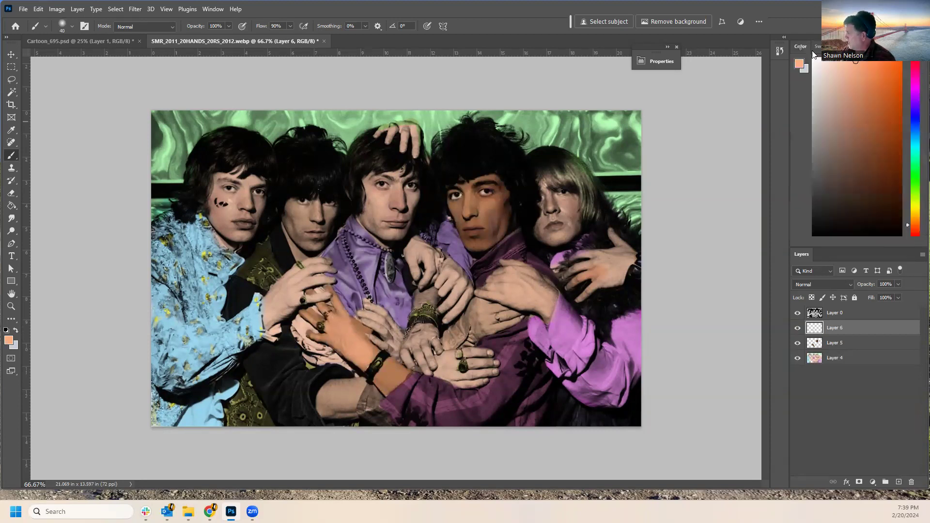
{"action": "left_click", "coordinate": [843, 60]}
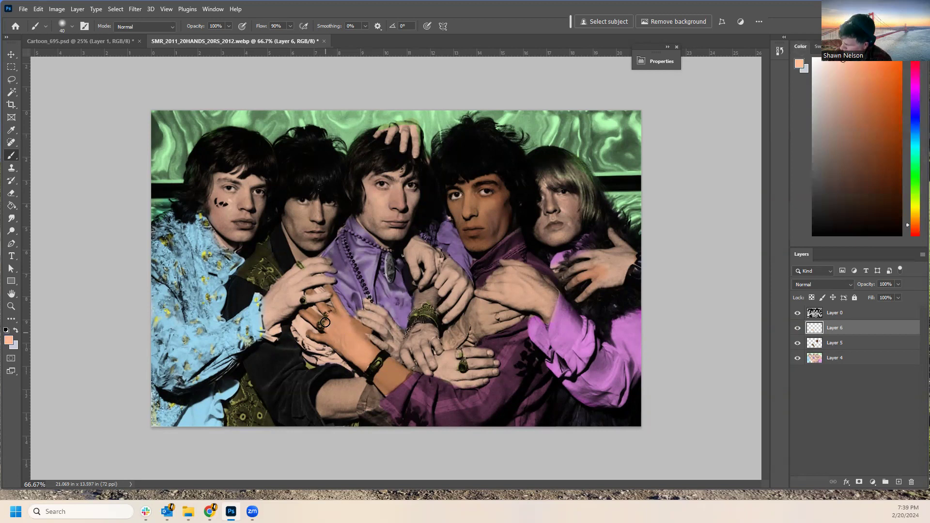
{"action": "key", "text": "bracketright"}
{"action": "key", "text": "bracketright"}
{"action": "key", "text": "bracketright"}
{"action": "left_click_drag", "start_coordinate": [204, 37], "coordinate": [191, 37]}
{"action": "left_click_drag", "start_coordinate": [348, 340], "coordinate": [393, 376]}
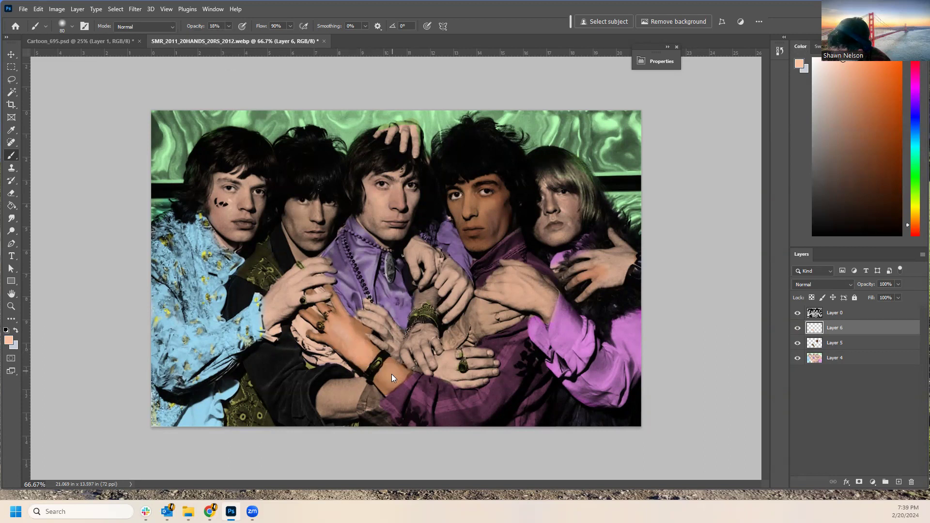
Enlarge the brush to 125 px, lighten the maroon-shirted man's face with peach and compare by toggling the colour layers' visibility.
{"action": "key", "text": "bracketleft"}
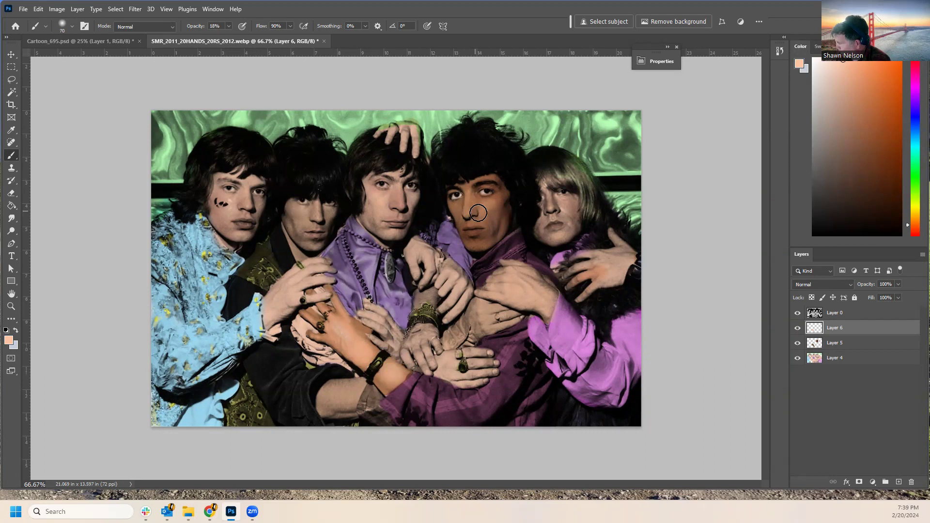
{"action": "key", "text": "bracketright"}
{"action": "key", "text": "bracketright"}
{"action": "key", "text": "bracketright"}
{"action": "key", "text": "bracketright"}
{"action": "mouse_move", "coordinate": [490, 212]}
{"action": "left_mouse_down"}
{"action": "mouse_move", "coordinate": [484, 231]}
{"action": "mouse_move", "coordinate": [471, 211]}
{"action": "mouse_move", "coordinate": [485, 238]}
{"action": "mouse_move", "coordinate": [477, 188]}
{"action": "mouse_move", "coordinate": [489, 246]}
{"action": "mouse_move", "coordinate": [482, 232]}
{"action": "mouse_move", "coordinate": [480, 240]}
{"action": "mouse_move", "coordinate": [493, 211]}
{"action": "left_mouse_up"}
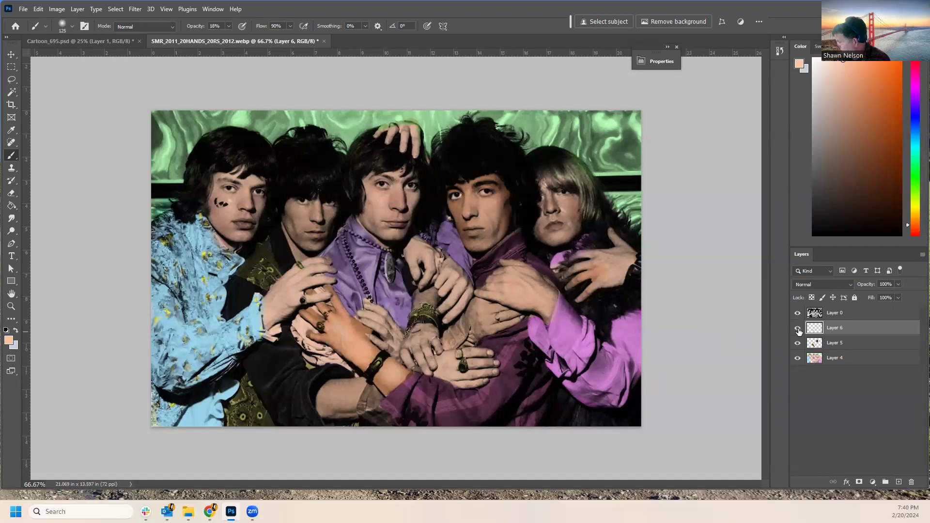
{"action": "left_click_drag", "start_coordinate": [798, 331], "coordinate": [798, 356]}
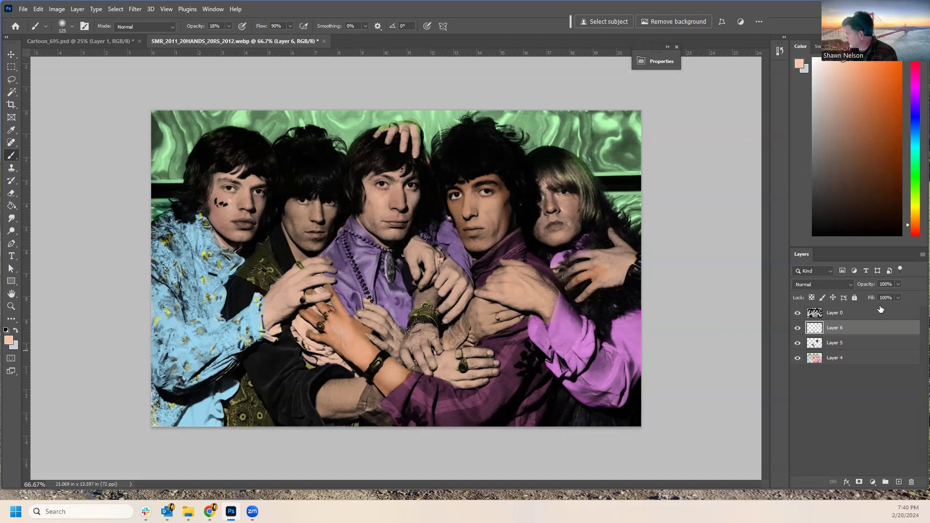
Shift the paint colour to bright red, shrink the brush to 15 px and tint the men's lips.
{"action": "left_click", "coordinate": [915, 77]}
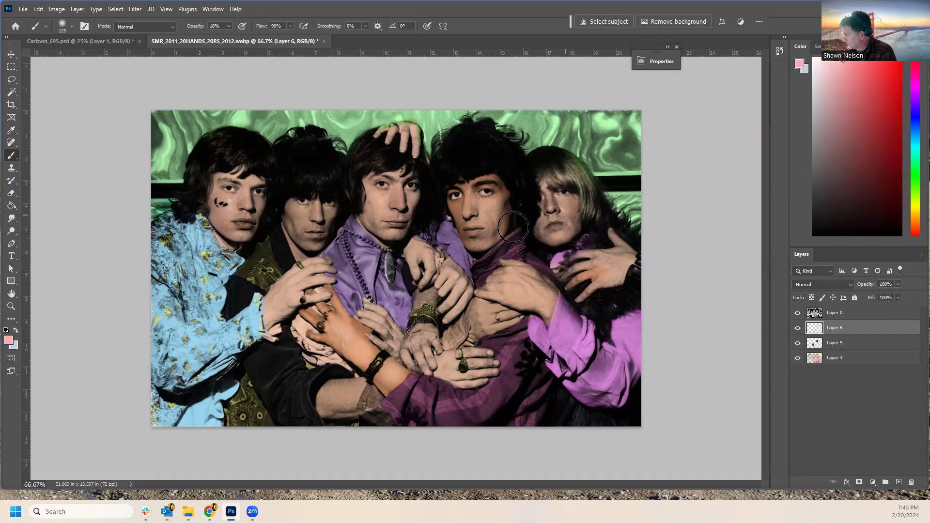
{"action": "key", "text": "bracketleft"}
{"action": "key", "text": "bracketleft"}
{"action": "key", "text": "bracketleft"}
{"action": "key", "text": "bracketleft"}
{"action": "key", "text": "bracketleft"}
{"action": "key", "text": "bracketleft"}
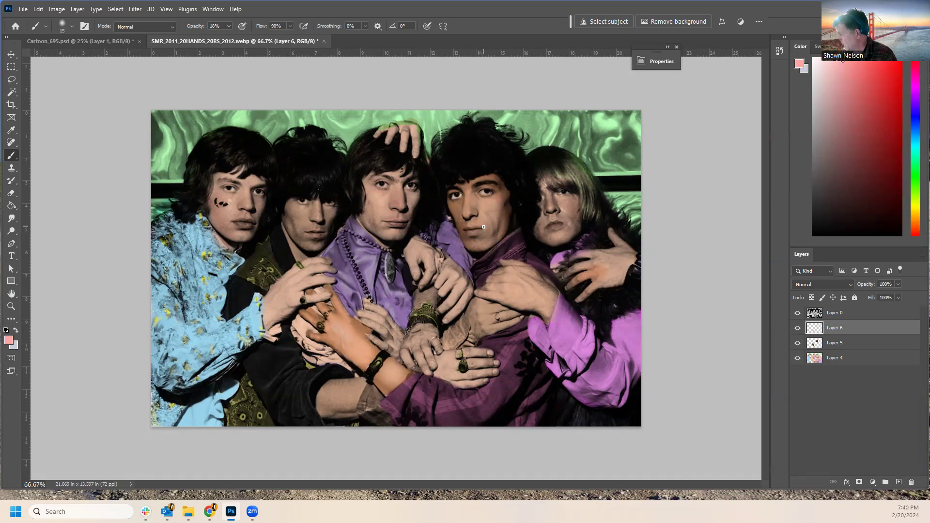
{"action": "left_click_drag", "start_coordinate": [884, 72], "coordinate": [880, 61]}
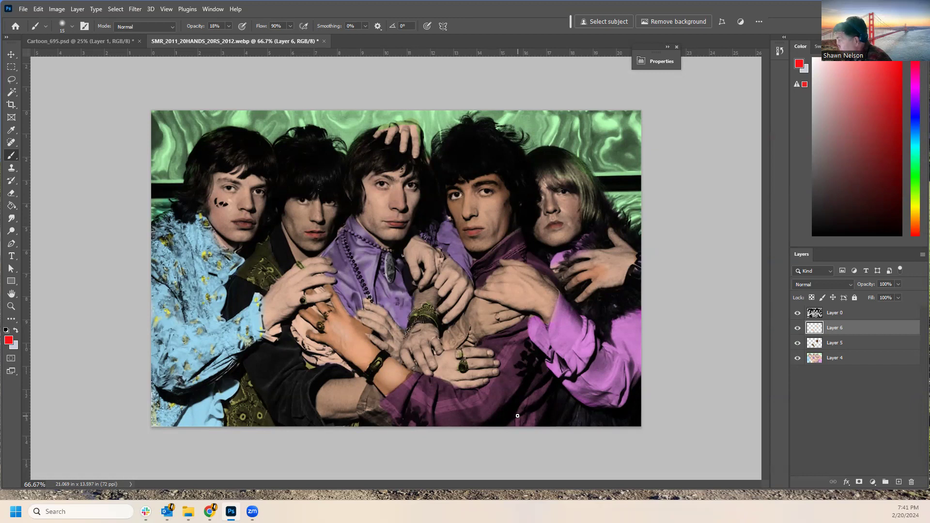
Enlarge the brush to about 130 px and add red blush to the purple-shirted man's cheek.
{"action": "key", "text": "bracketright"}
{"action": "key", "text": "bracketright"}
{"action": "key", "text": "bracketright"}
{"action": "key", "text": "bracketright"}
{"action": "key", "text": "bracketright"}
{"action": "key", "text": "bracketright"}
{"action": "key", "text": "bracketright"}
{"action": "key", "text": "bracketright"}
{"action": "key", "text": "bracketright"}
{"action": "key", "text": "bracketright"}
{"action": "key", "text": "bracketright"}
{"action": "key", "text": "bracketright"}
{"action": "key", "text": "bracketright"}
{"action": "left_click", "coordinate": [373, 206]}
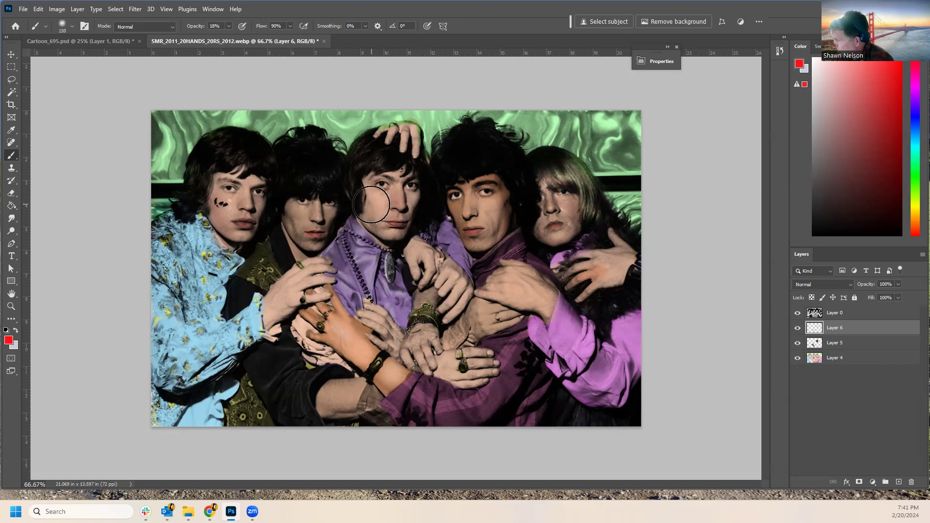
Blush the cheeks of the blue-shirted and maroon-shirted men with red, using brush sizes from 80 to 150 px.
{"action": "key", "text": "bracketleft"}
{"action": "key", "text": "bracketleft"}
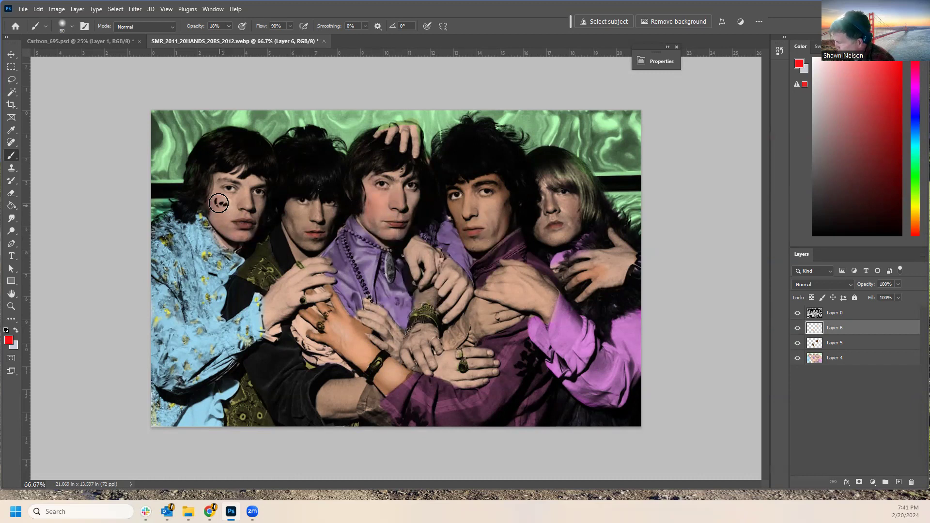
{"action": "left_click_drag", "start_coordinate": [218, 203], "coordinate": [221, 204]}
{"action": "key", "text": "bracketright"}
{"action": "key", "text": "bracketright"}
{"action": "key", "text": "bracketright"}
{"action": "key", "text": "bracketright"}
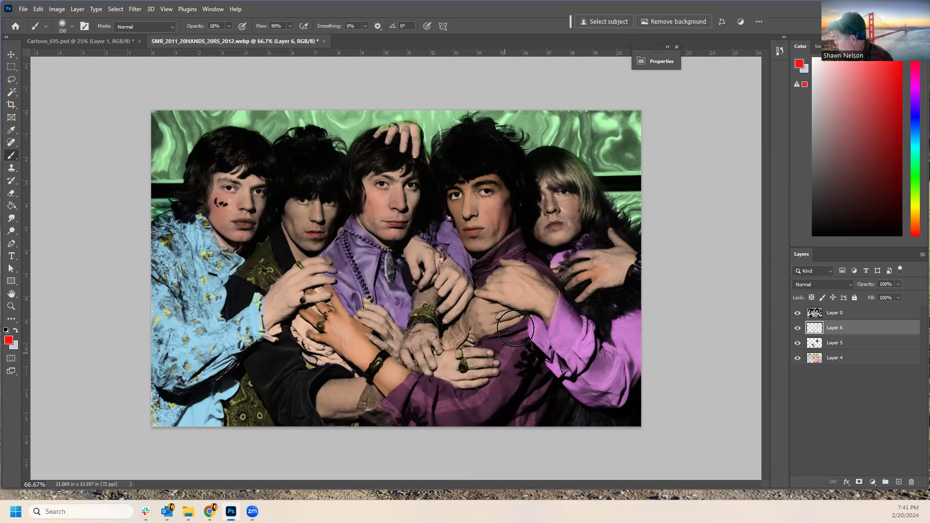
Reduce the brush to 80 px and 6% opacity and tint the ringed hand above the maroon sleeve faintly red.
{"action": "key", "text": "bracketleft"}
{"action": "key", "text": "bracketleft"}
{"action": "key", "text": "bracketleft"}
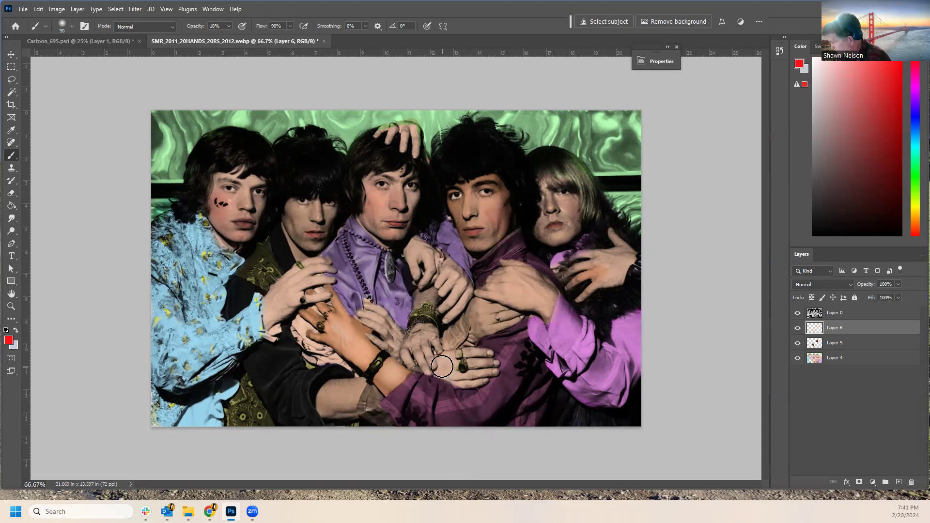
{"action": "key", "text": "bracketleft"}
{"action": "key", "text": "bracketleft"}
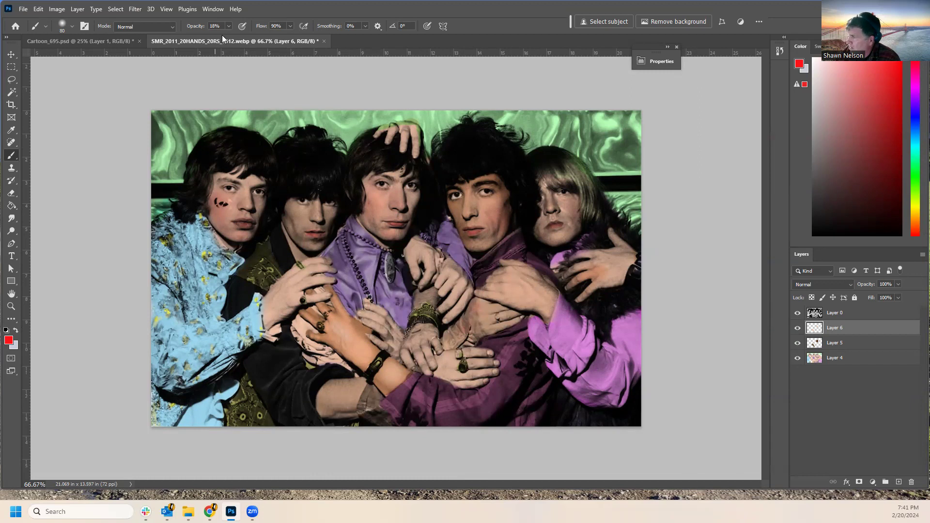
{"action": "mouse_move", "coordinate": [227, 27]}
{"action": "left_mouse_down"}
{"action": "mouse_move", "coordinate": [216, 47]}
{"action": "mouse_move", "coordinate": [223, 38]}
{"action": "left_mouse_up"}
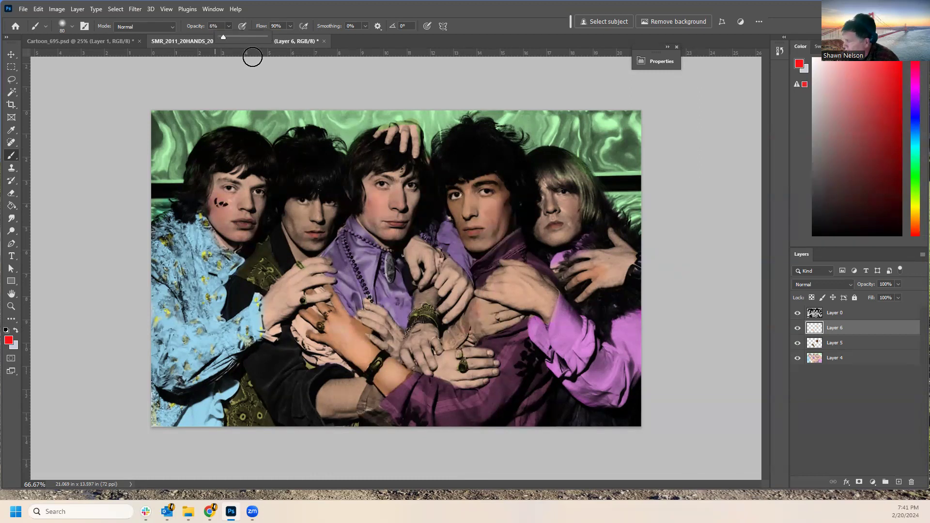
{"action": "left_click", "coordinate": [487, 316]}
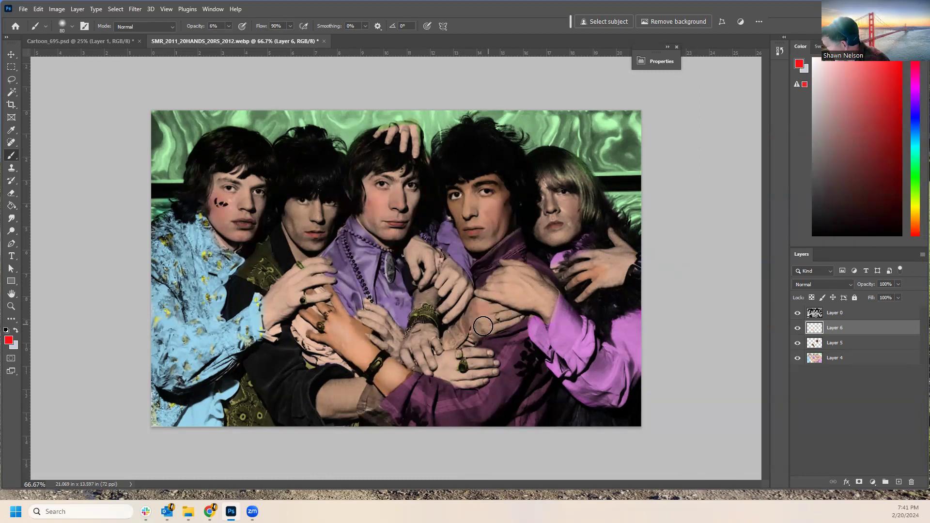
{"action": "mouse_move", "coordinate": [462, 337]}
{"action": "left_mouse_down"}
{"action": "mouse_move", "coordinate": [453, 340]}
{"action": "mouse_move", "coordinate": [480, 310]}
{"action": "mouse_move", "coordinate": [496, 319]}
{"action": "left_mouse_up"}
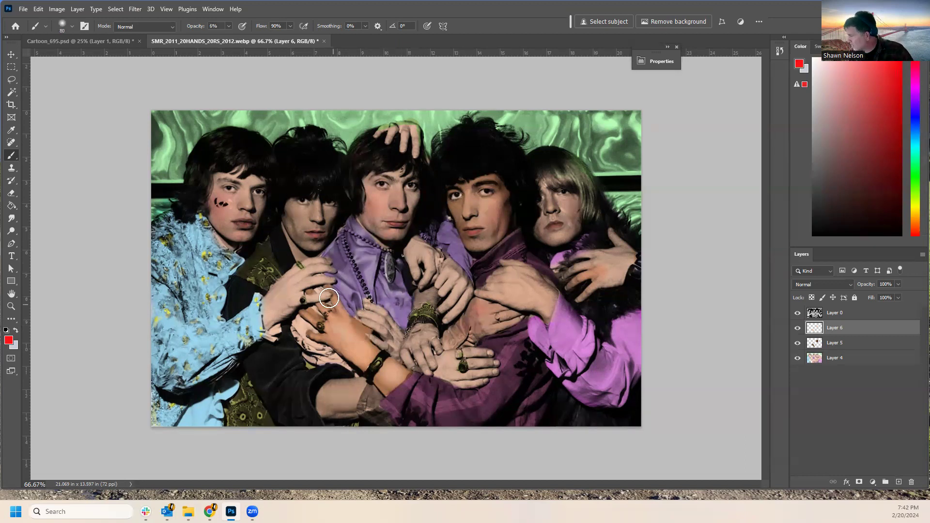
Hide and reshow the photo layer to inspect the colours painted beneath it.
{"action": "left_click", "coordinate": [798, 314]}
{"action": "left_click", "coordinate": [798, 317]}
{"action": "left_click", "coordinate": [798, 317]}
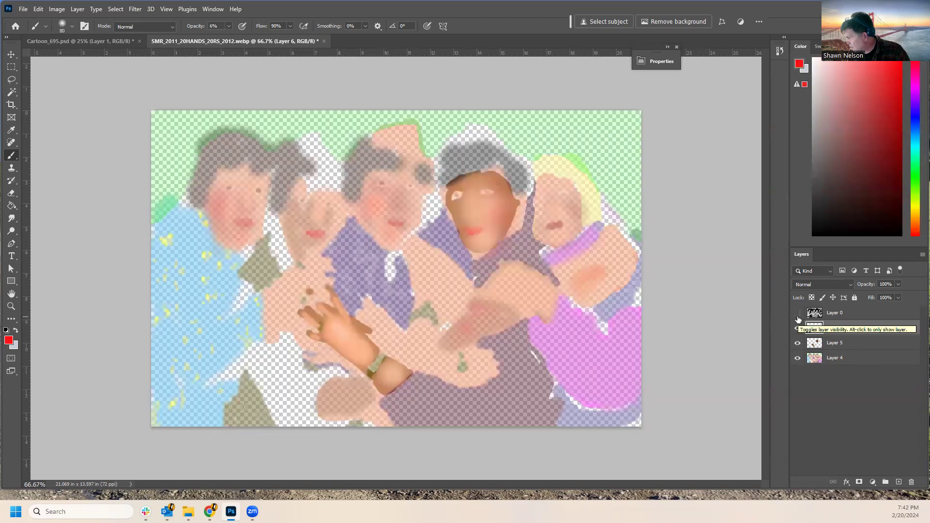
{"action": "left_click", "coordinate": [798, 315]}
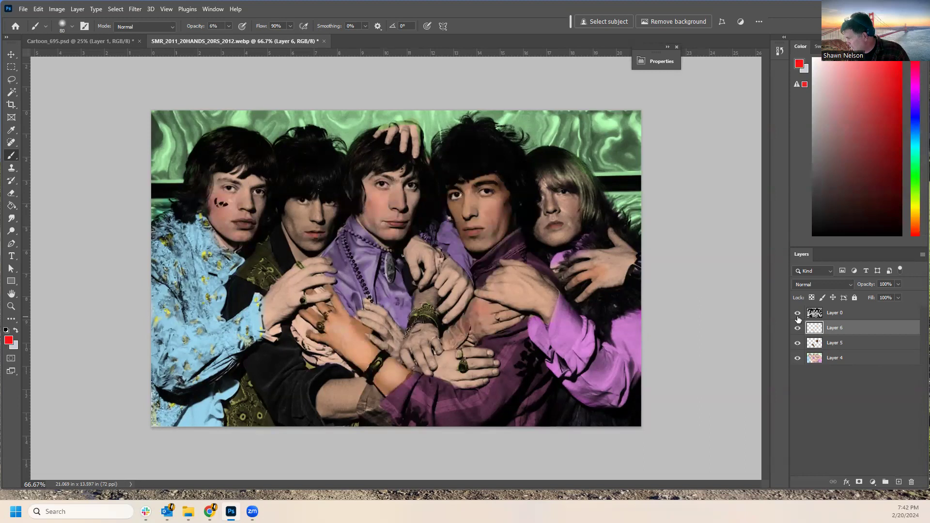
Merge Layers 6, 5 and 4 into a single colour layer and toggle its visibility to compare the photo with and without colour.
{"action": "left_click", "coordinate": [851, 360], "text": "shift"}
{"action": "right_click", "coordinate": [851, 360]}
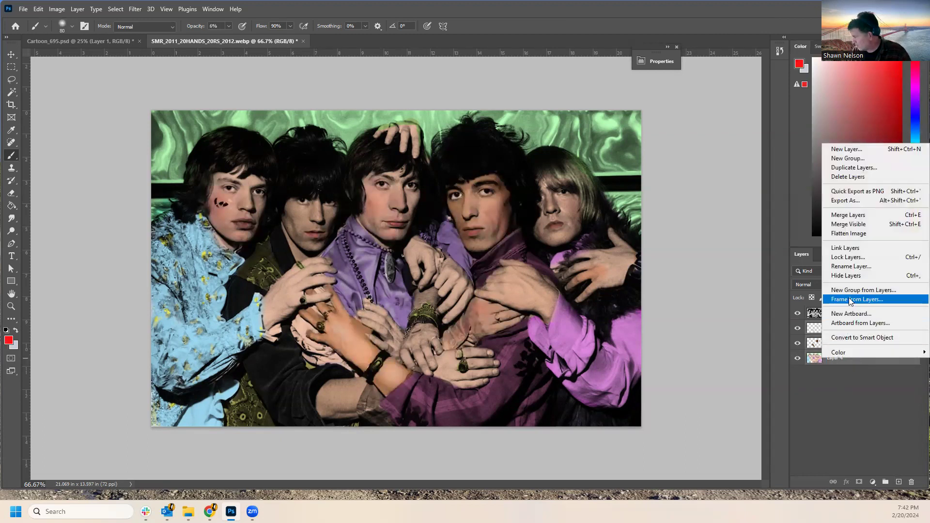
{"action": "left_click", "coordinate": [856, 216]}
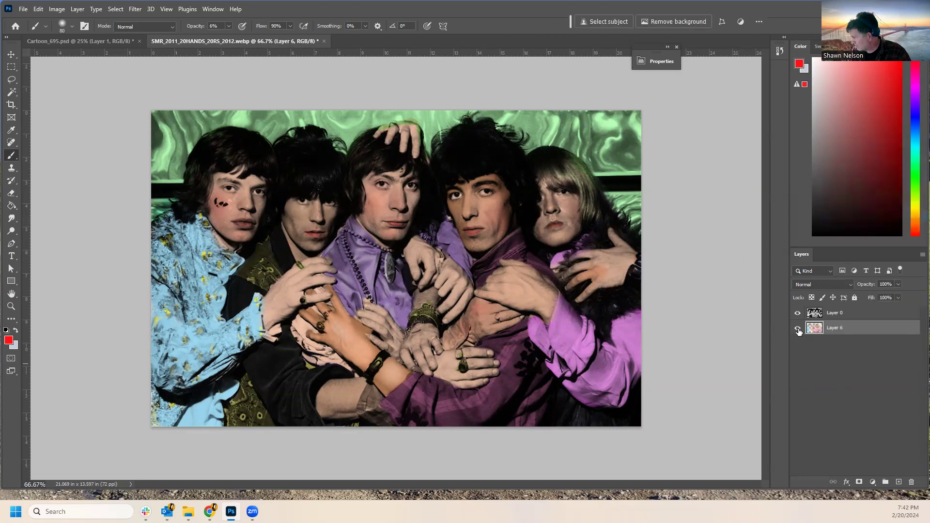
{"action": "left_click", "coordinate": [797, 329]}
{"action": "left_click", "coordinate": [797, 328]}
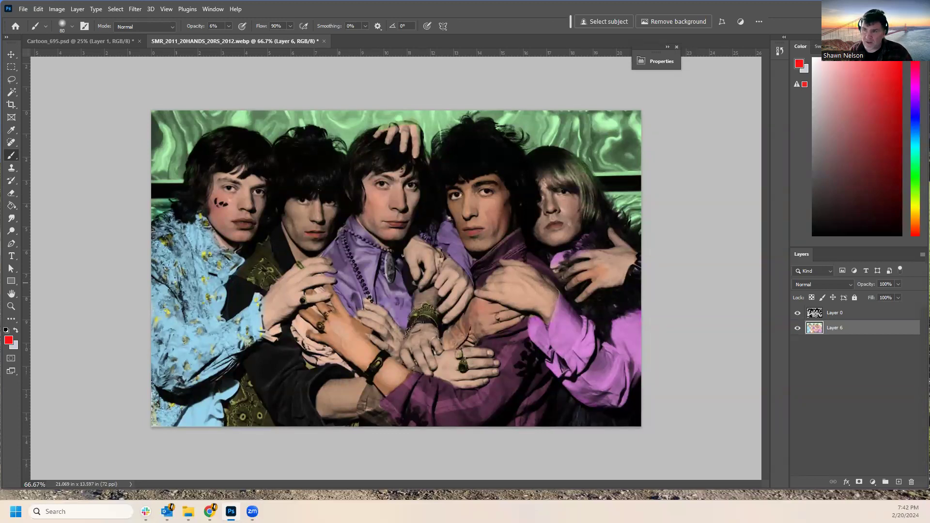
View the Cartoon_695.psd document, return to the band photo and switch to the Canvas course page in Chrome.
{"action": "key", "text": "alt+Tab"}
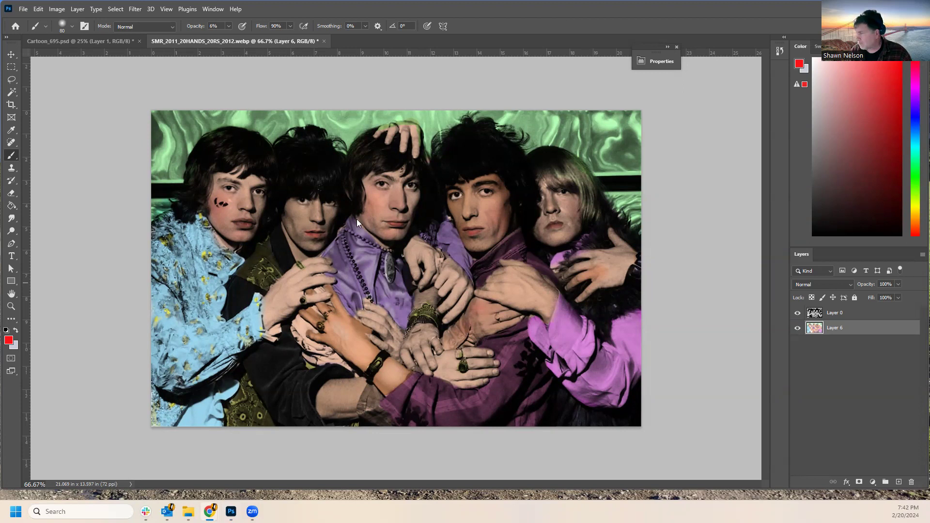
{"action": "left_click", "coordinate": [73, 43]}
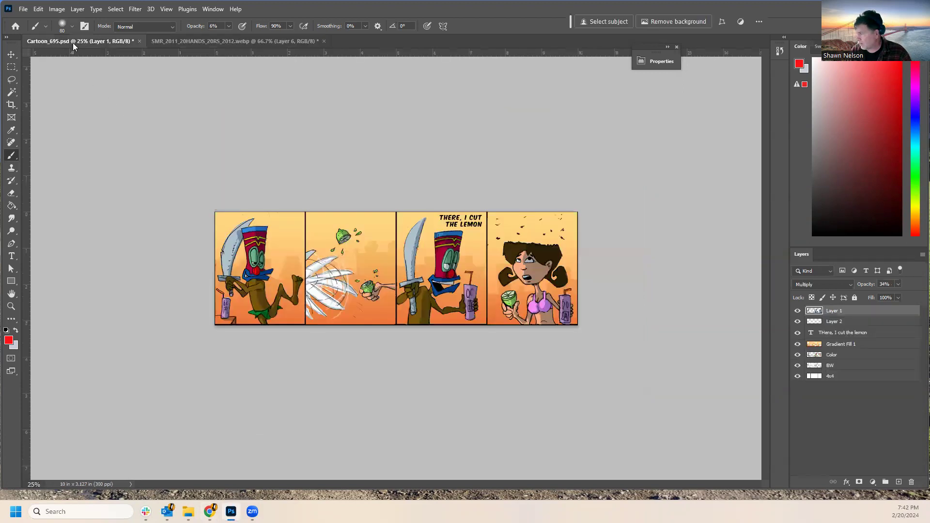
{"action": "left_click", "coordinate": [165, 41]}
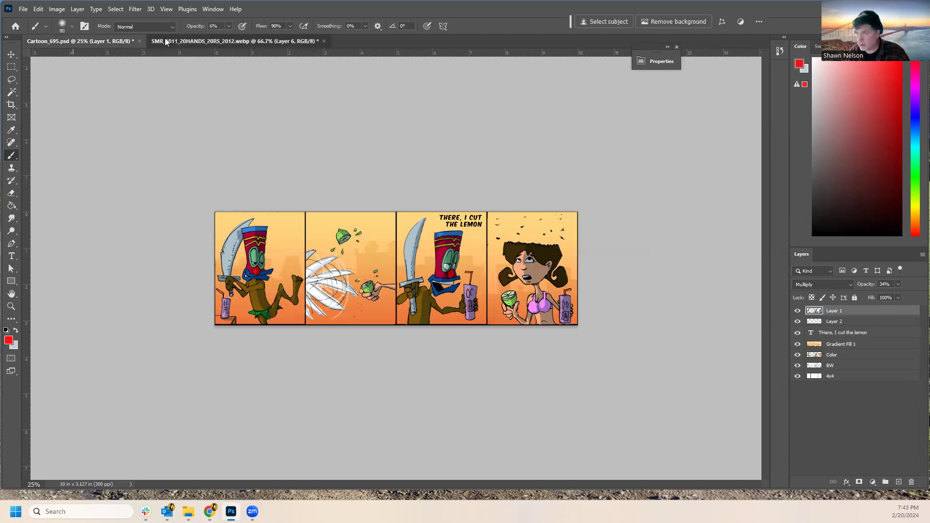
{"action": "left_click", "coordinate": [210, 511]}
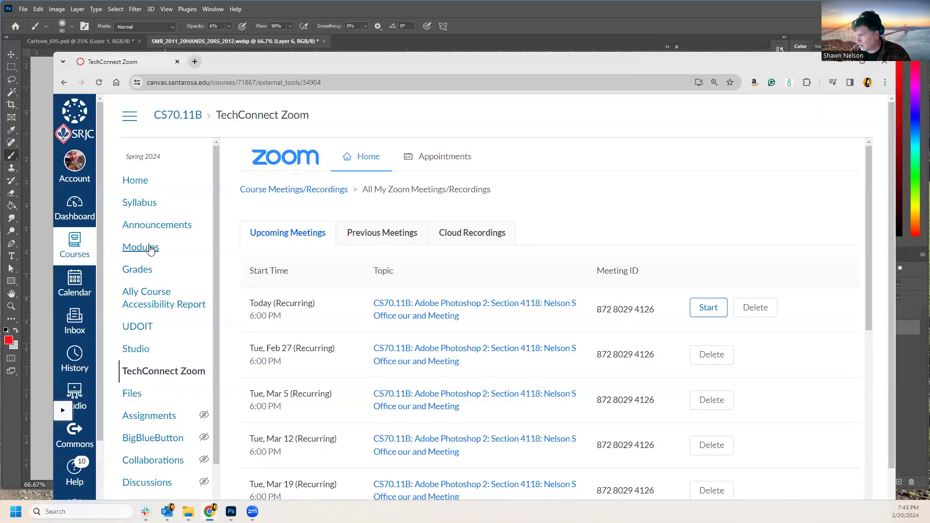
Open the 6.1 Adjustments of Colors and Greys Introduction page from Module 6: Color & Gray in the course modules.
{"action": "left_click", "coordinate": [151, 249]}
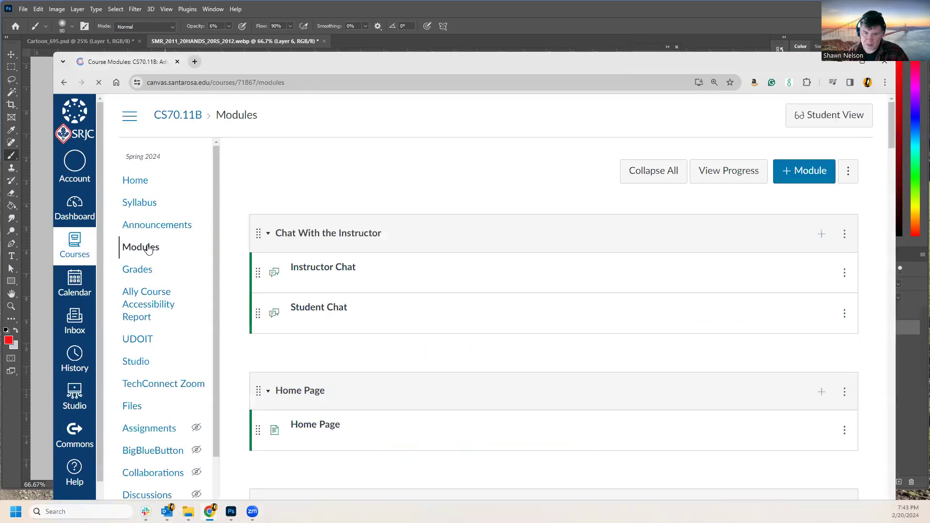
{"action": "scroll", "coordinate": [318, 357], "scroll_direction": "down", "scroll_amount": 15}
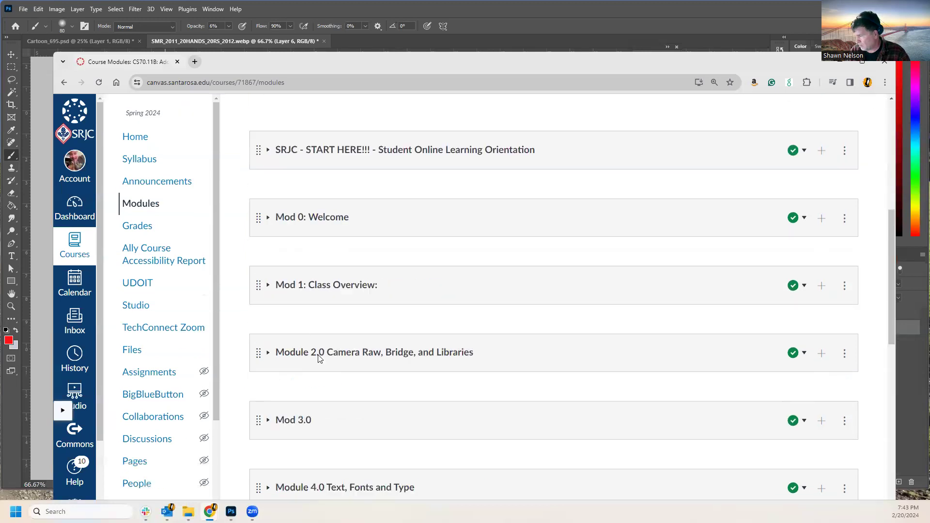
{"action": "scroll", "coordinate": [325, 347], "scroll_direction": "down", "scroll_amount": 1}
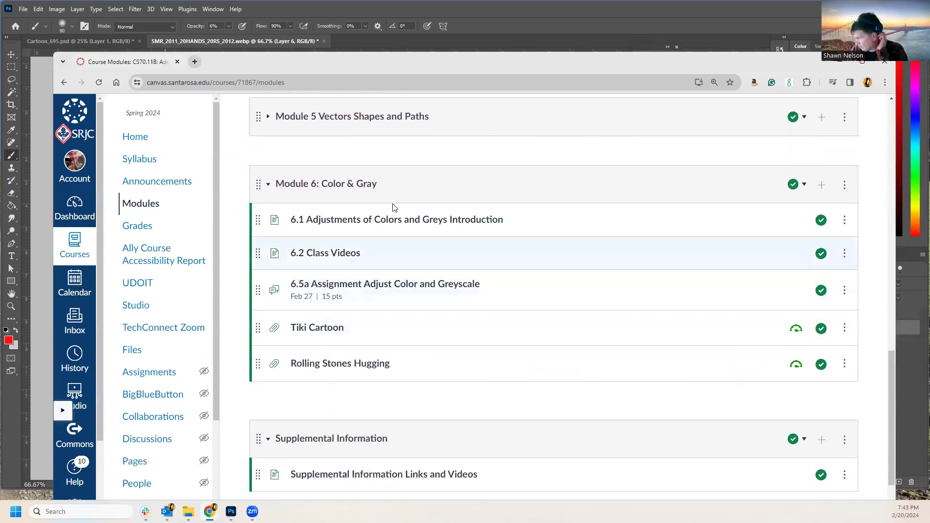
{"action": "left_click", "coordinate": [412, 223]}
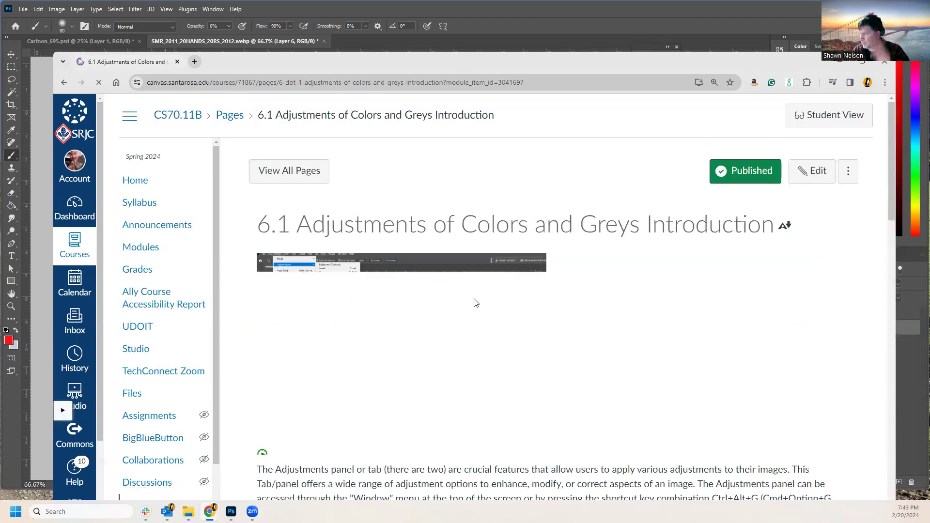
Review the 6.1 page's common adjustments, Guided Demo 6.2, the cartoon Exercise 6.3 and the desaturated image Exercise 6.4.
{"action": "scroll", "coordinate": [477, 301], "scroll_direction": "down", "scroll_amount": 3}
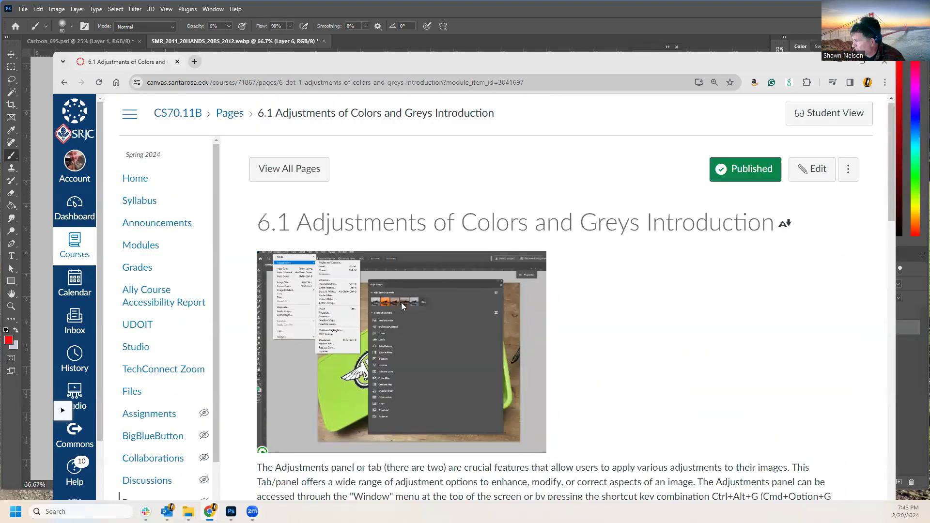
{"action": "scroll", "coordinate": [506, 319], "scroll_direction": "down", "scroll_amount": 7}
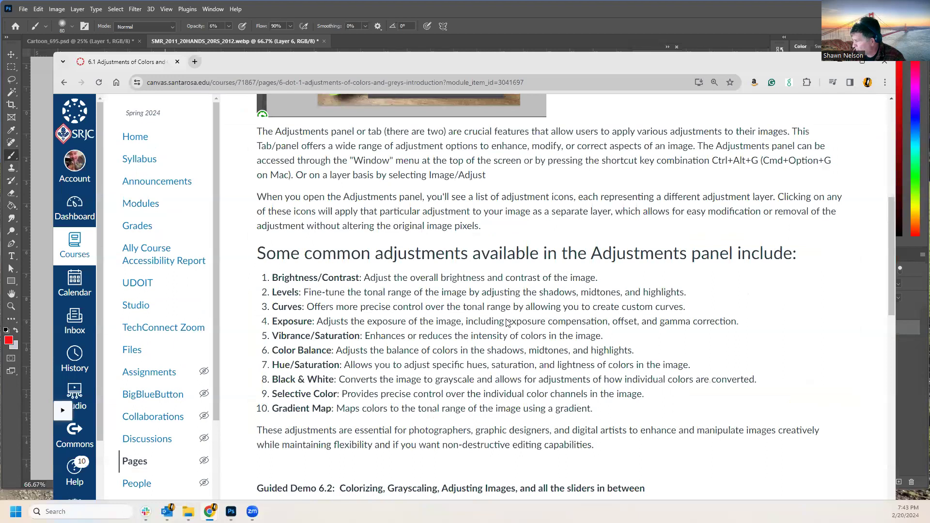
{"action": "scroll", "coordinate": [507, 321], "scroll_direction": "down", "scroll_amount": 7}
{"action": "scroll", "coordinate": [507, 323], "scroll_direction": "down", "scroll_amount": 7}
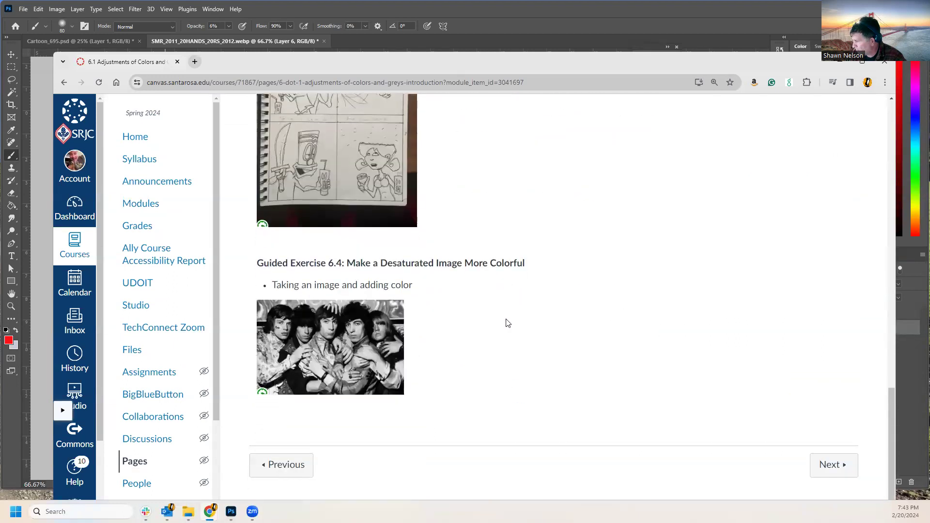
{"action": "scroll", "coordinate": [388, 352], "scroll_direction": "up", "scroll_amount": 3}
{"action": "scroll", "coordinate": [407, 350], "scroll_direction": "down", "scroll_amount": 2}
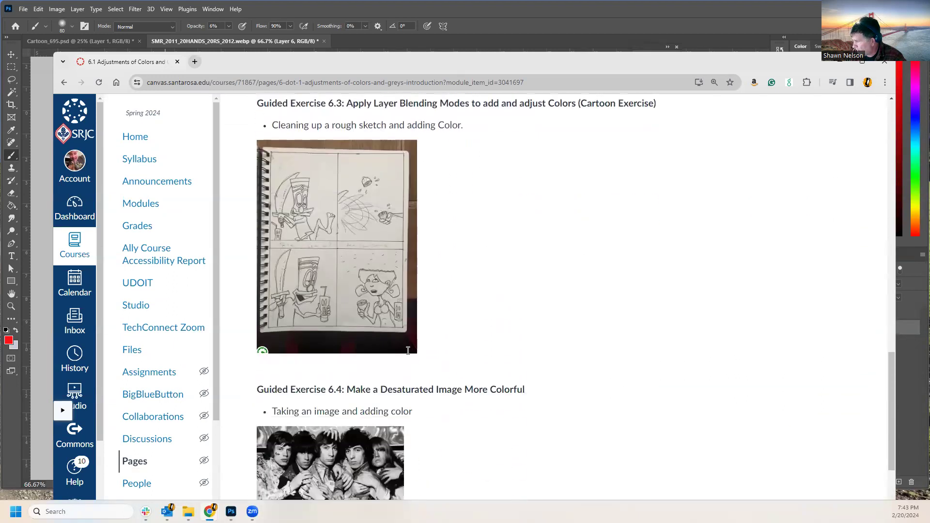
{"action": "scroll", "coordinate": [401, 172], "scroll_direction": "up", "scroll_amount": 20}
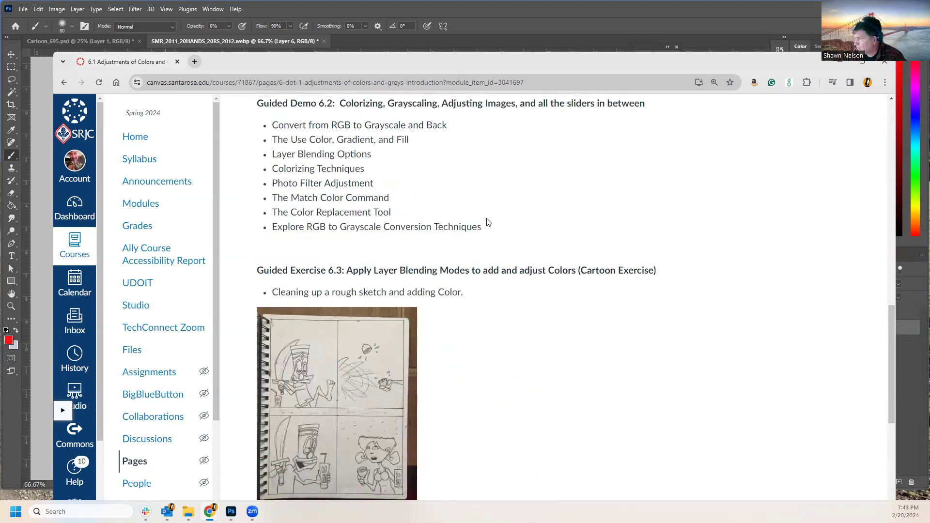
{"action": "scroll", "coordinate": [449, 241], "scroll_direction": "up", "scroll_amount": 6}
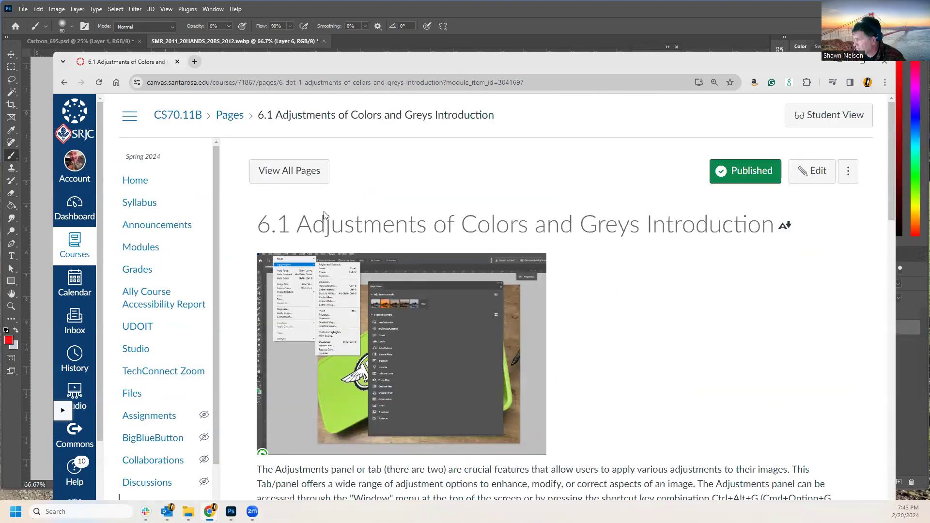
{"action": "scroll", "coordinate": [771, 248], "scroll_direction": "down", "scroll_amount": 20}
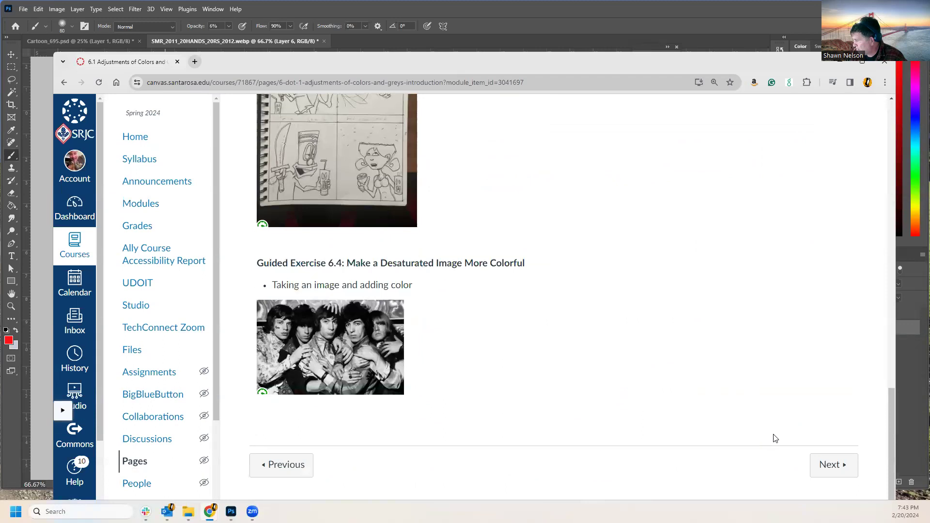
View the following 6.2 Class Videos page and return to the Module 6: Color & Gray items in the course modules.
{"action": "left_click", "coordinate": [831, 465]}
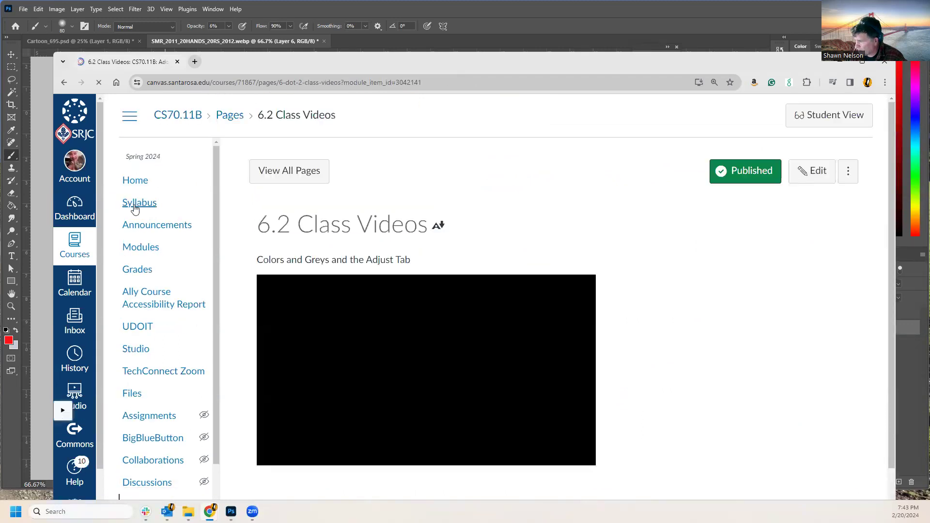
{"action": "scroll", "coordinate": [400, 336], "scroll_direction": "down", "scroll_amount": 1}
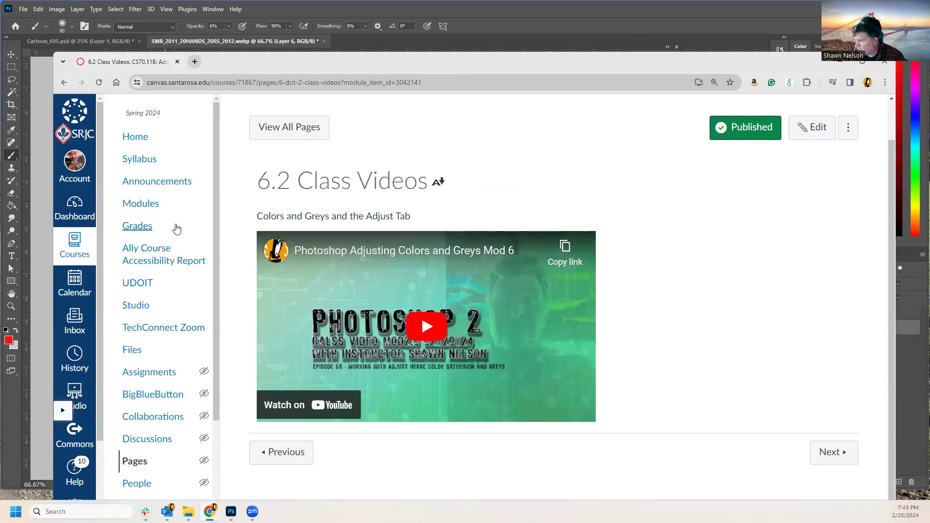
{"action": "left_click", "coordinate": [141, 206]}
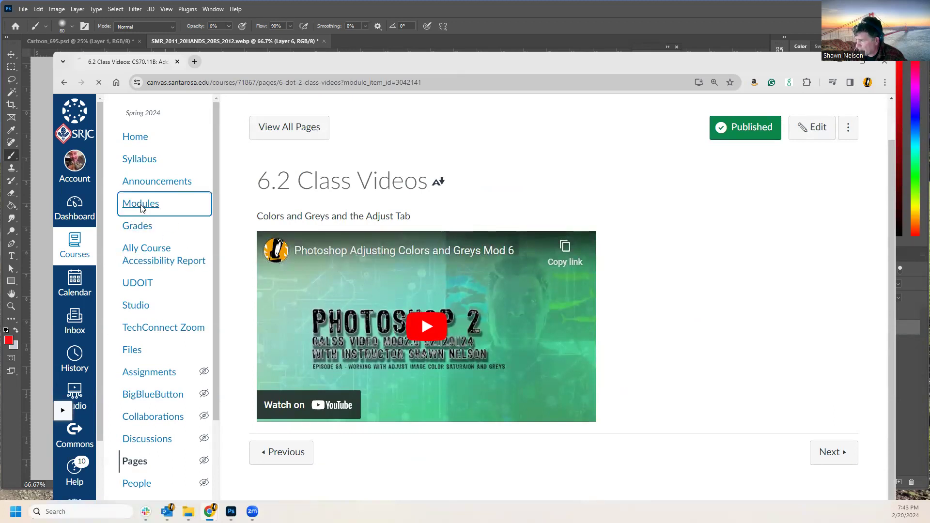
{"action": "scroll", "coordinate": [405, 357], "scroll_direction": "down", "scroll_amount": 5}
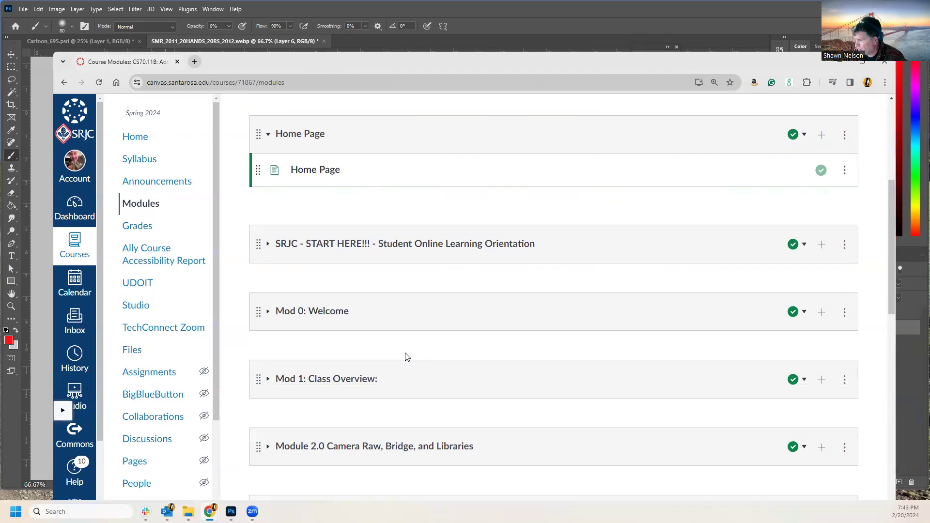
{"action": "scroll", "coordinate": [405, 357], "scroll_direction": "down", "scroll_amount": 10}
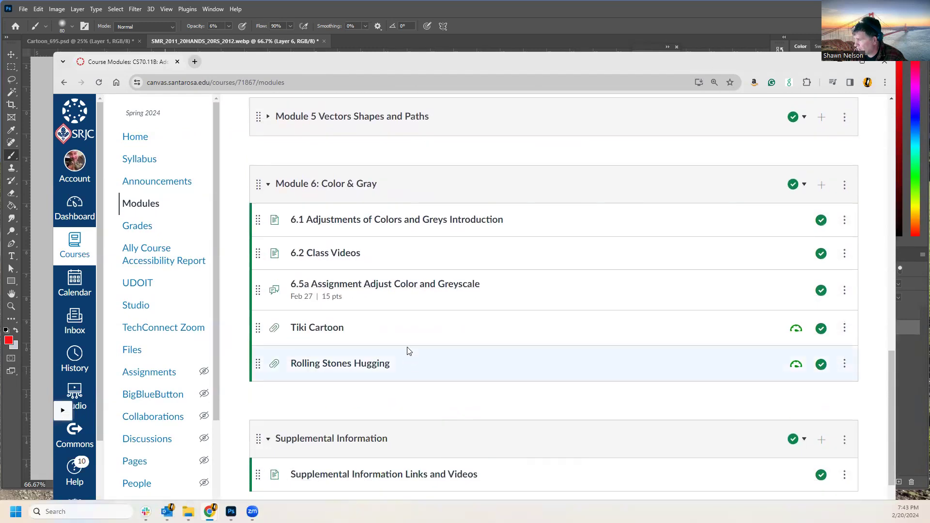